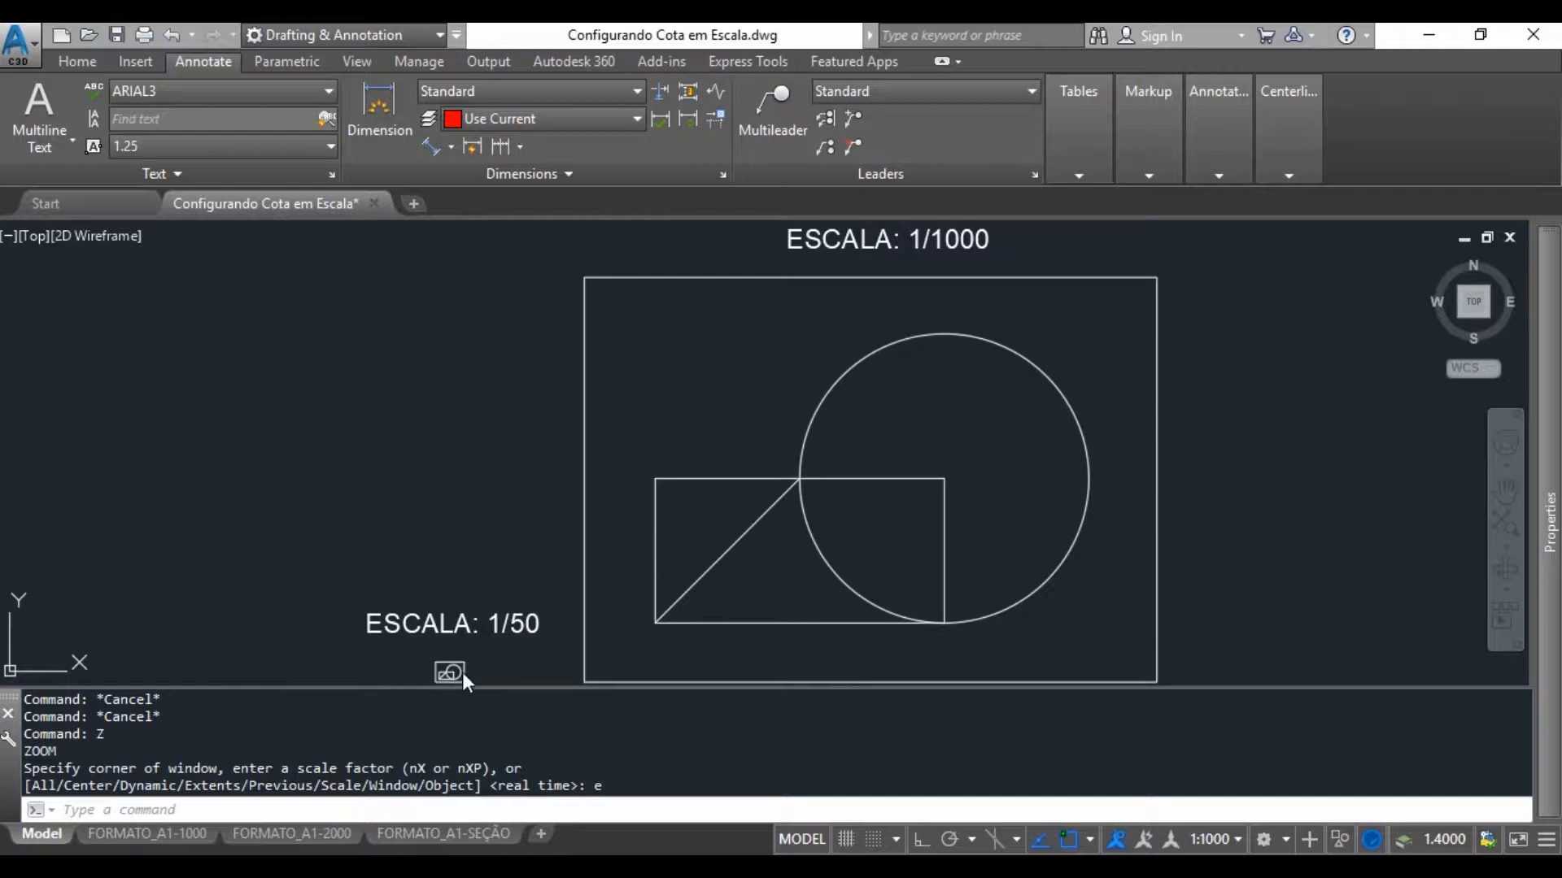
# Inspect the small drawing labelled ESCALA: 1/50 up close, and return to the full extents showing both scaled drawings.
pyautogui.press('Escape')
pyautogui.press('Escape')
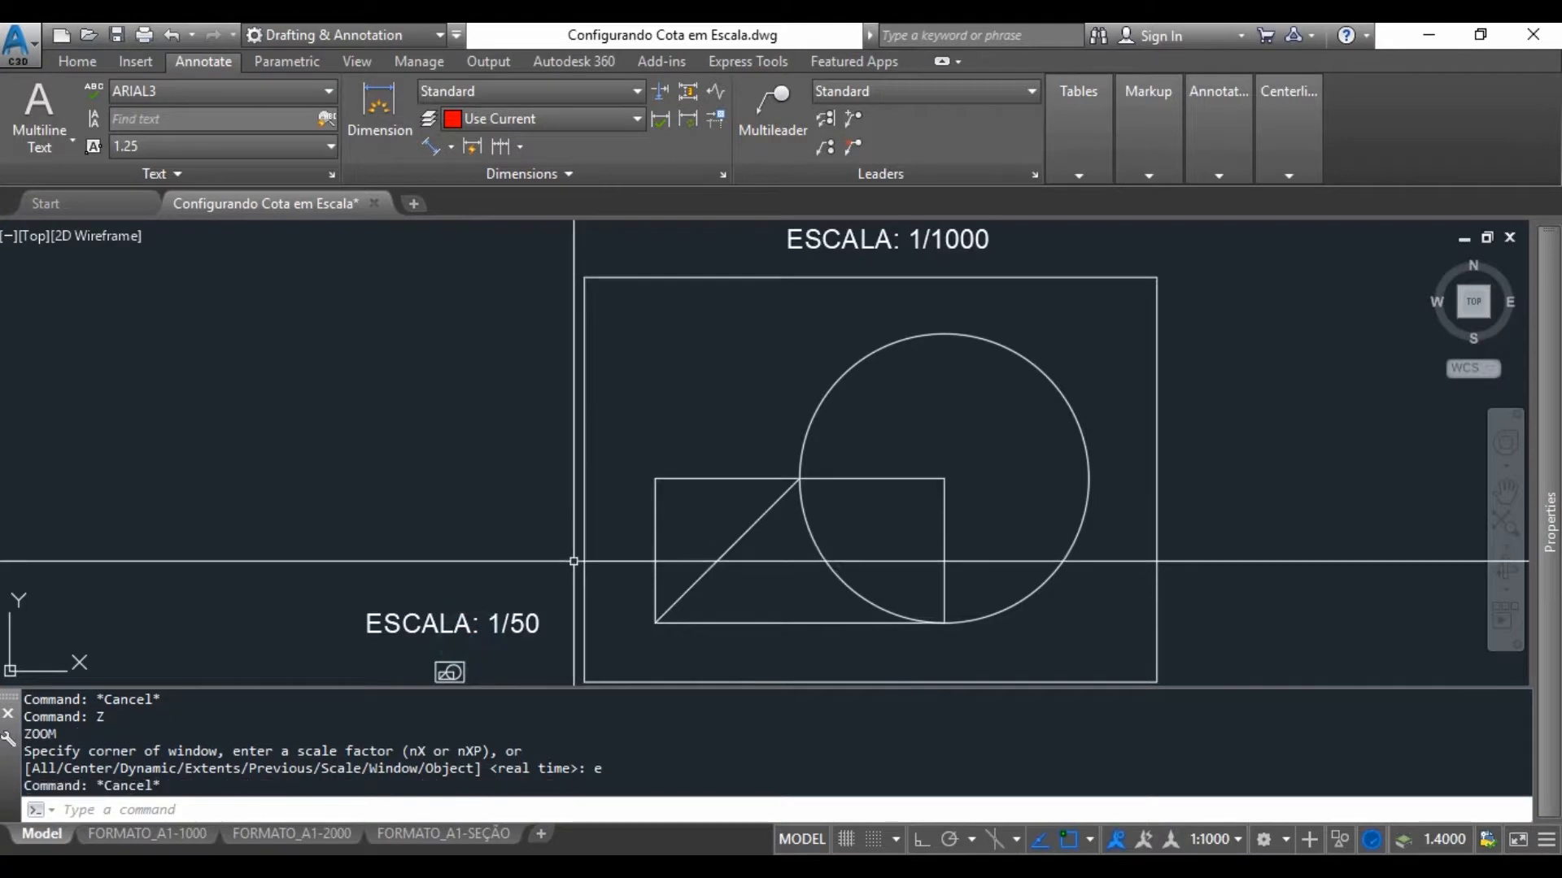
pyautogui.write('p')
pyautogui.press('Return')
pyautogui.moveTo(503, 633); pyautogui.dragTo(626, 532)
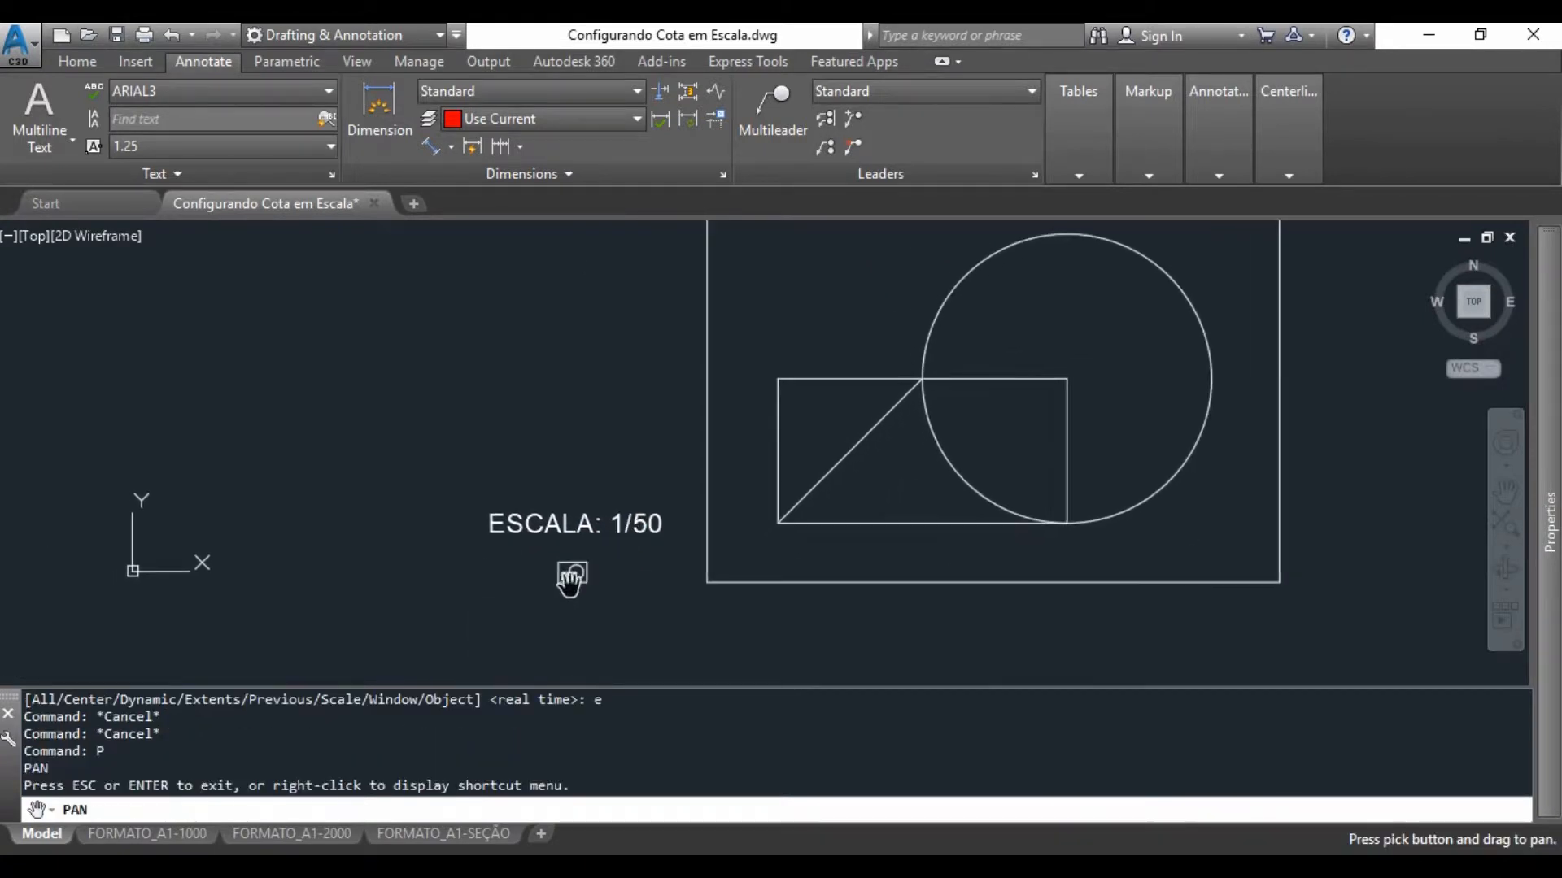
pyautogui.scroll(6, 566, 581)
pyautogui.scroll(2, 561, 524)
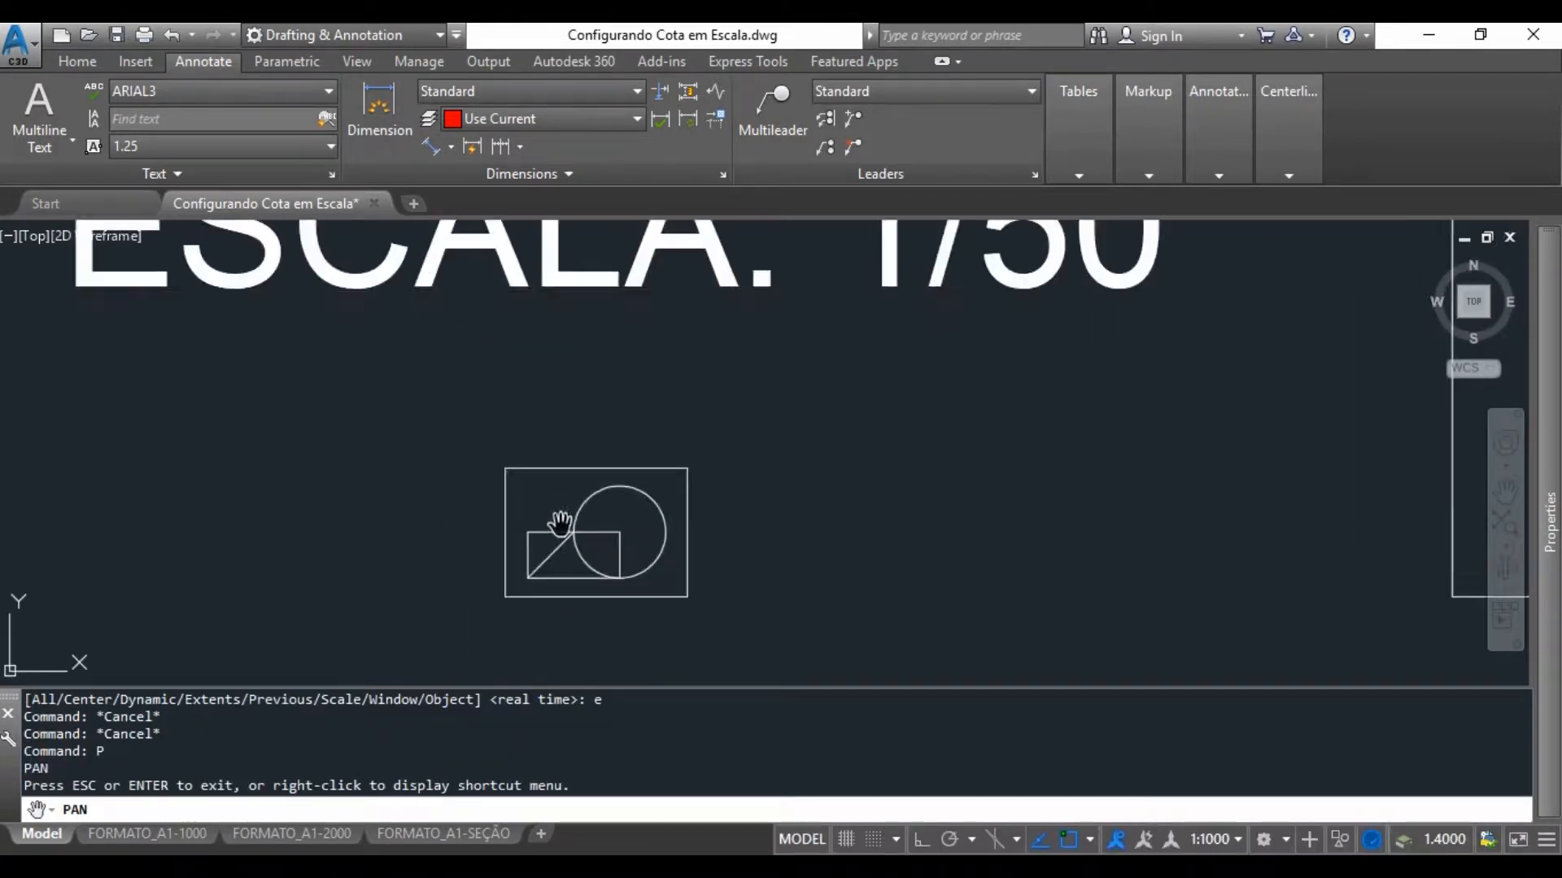
pyautogui.press('Escape')
pyautogui.press('Escape')
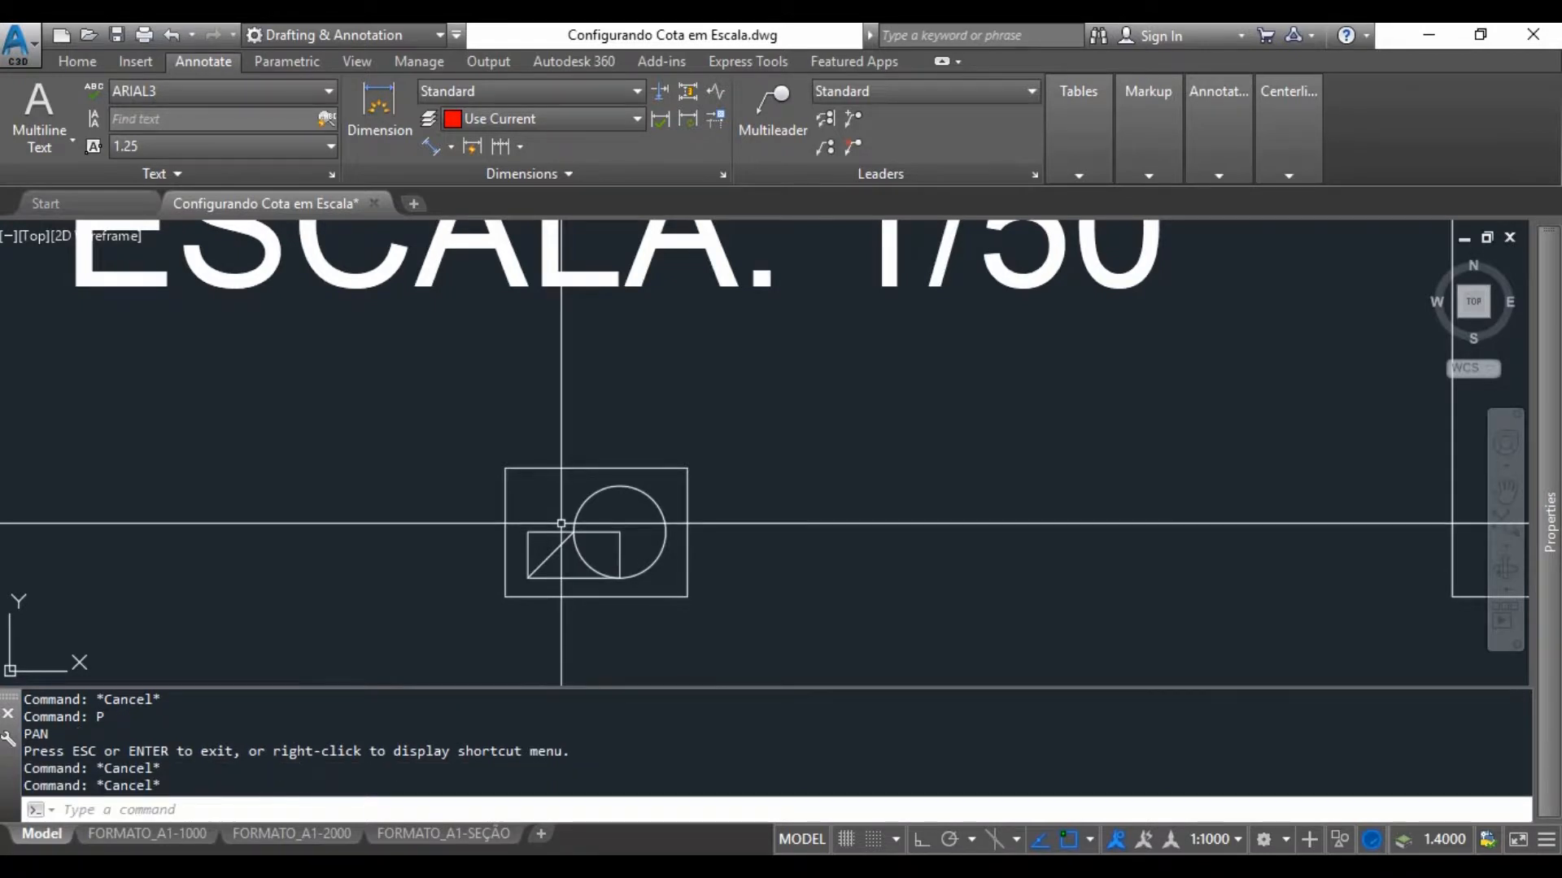
pyautogui.write('ze')
pyautogui.press('Return')
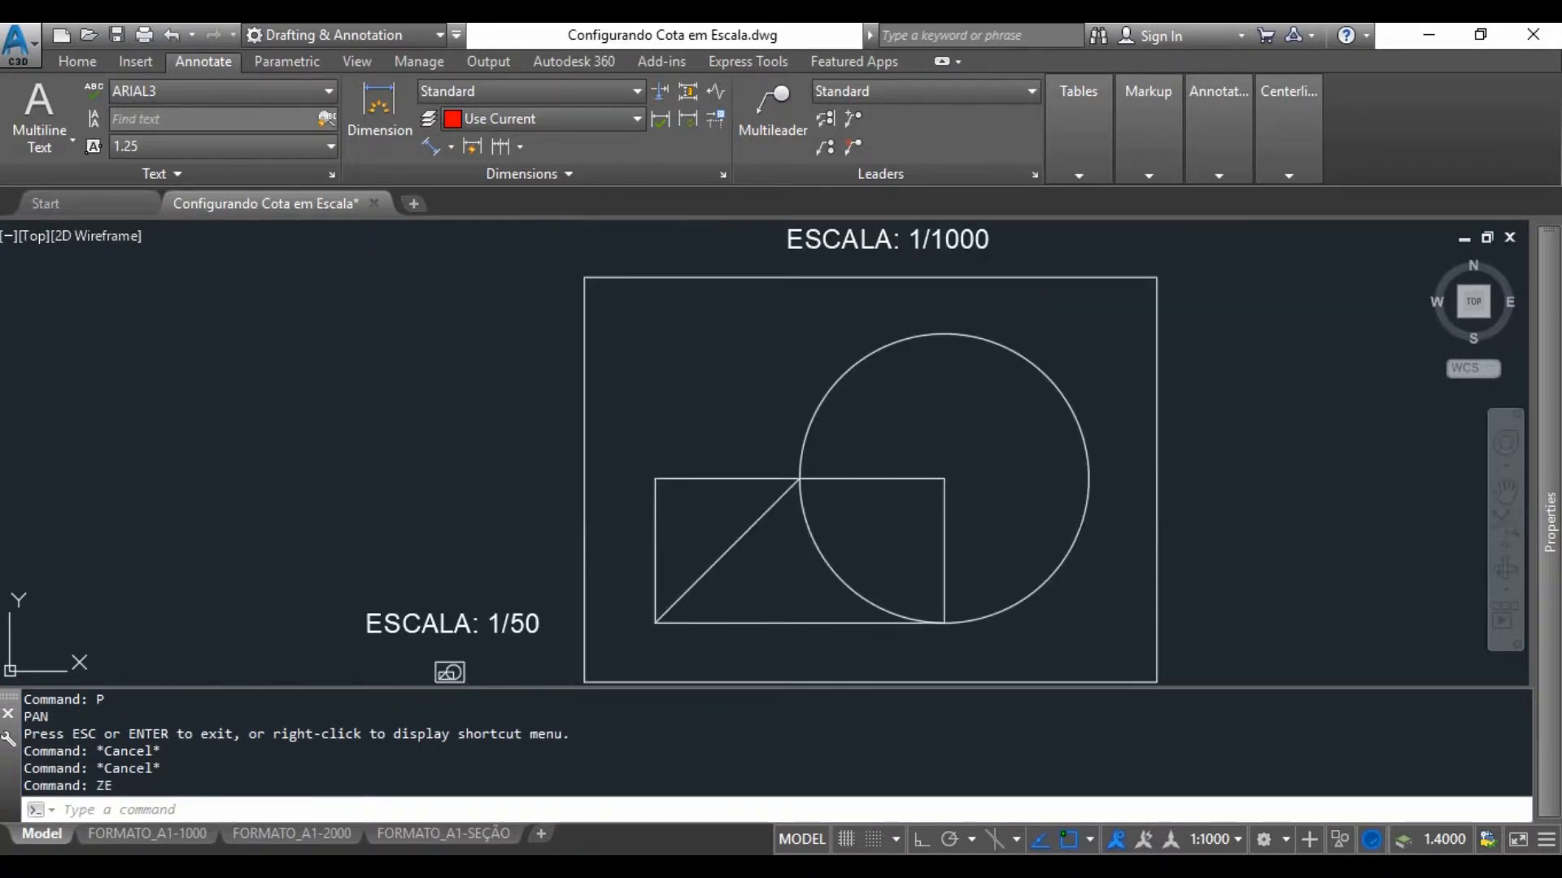
pyautogui.press('Escape')
pyautogui.press('Escape')
pyautogui.press('Escape')
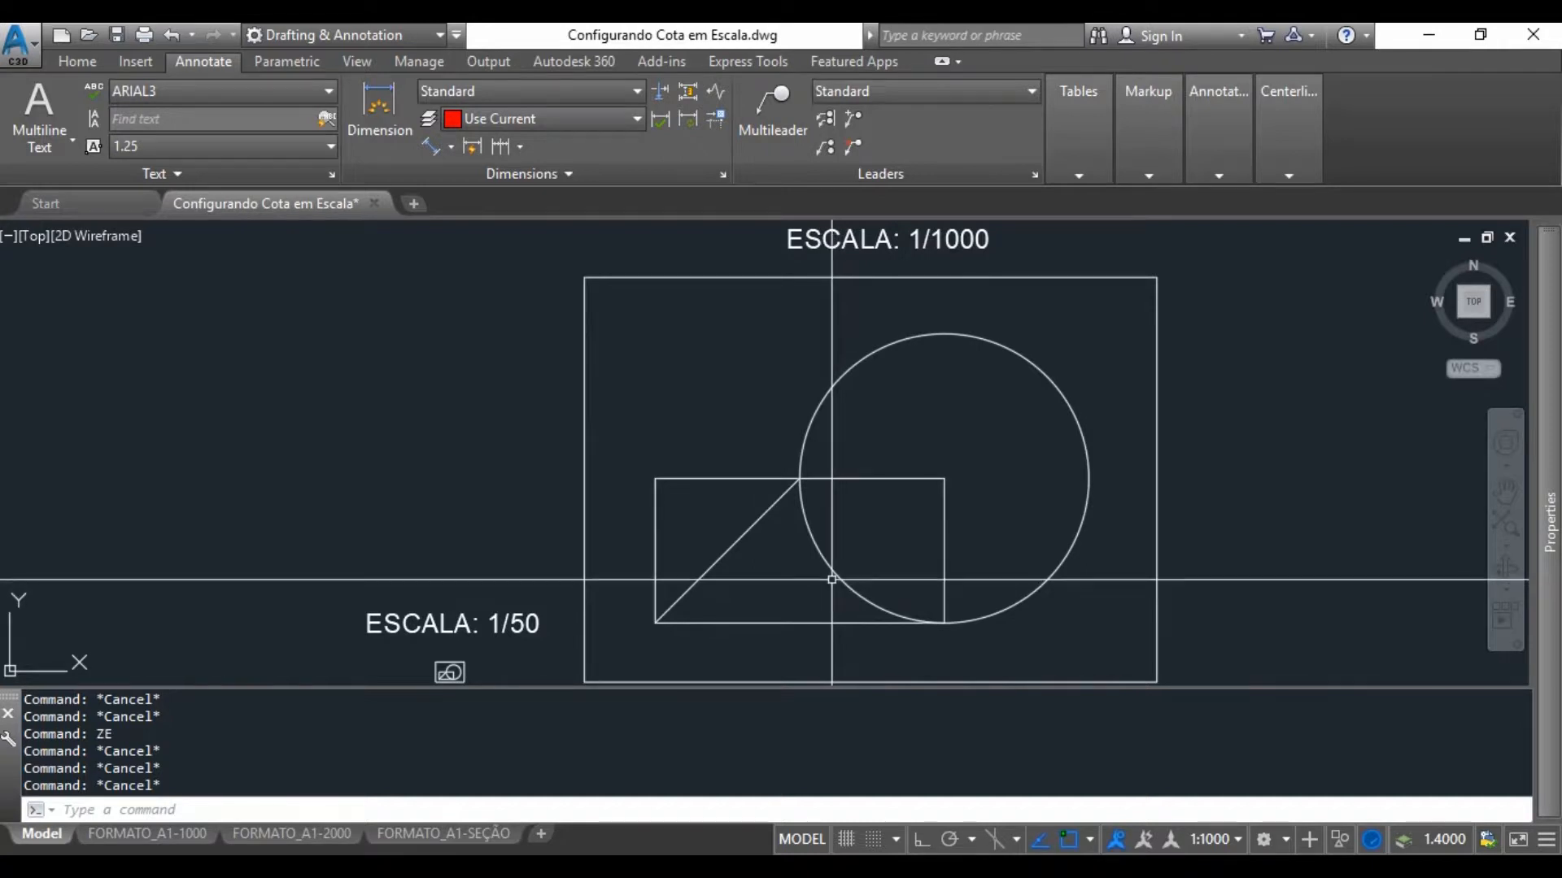
pyautogui.moveTo(781, 493)
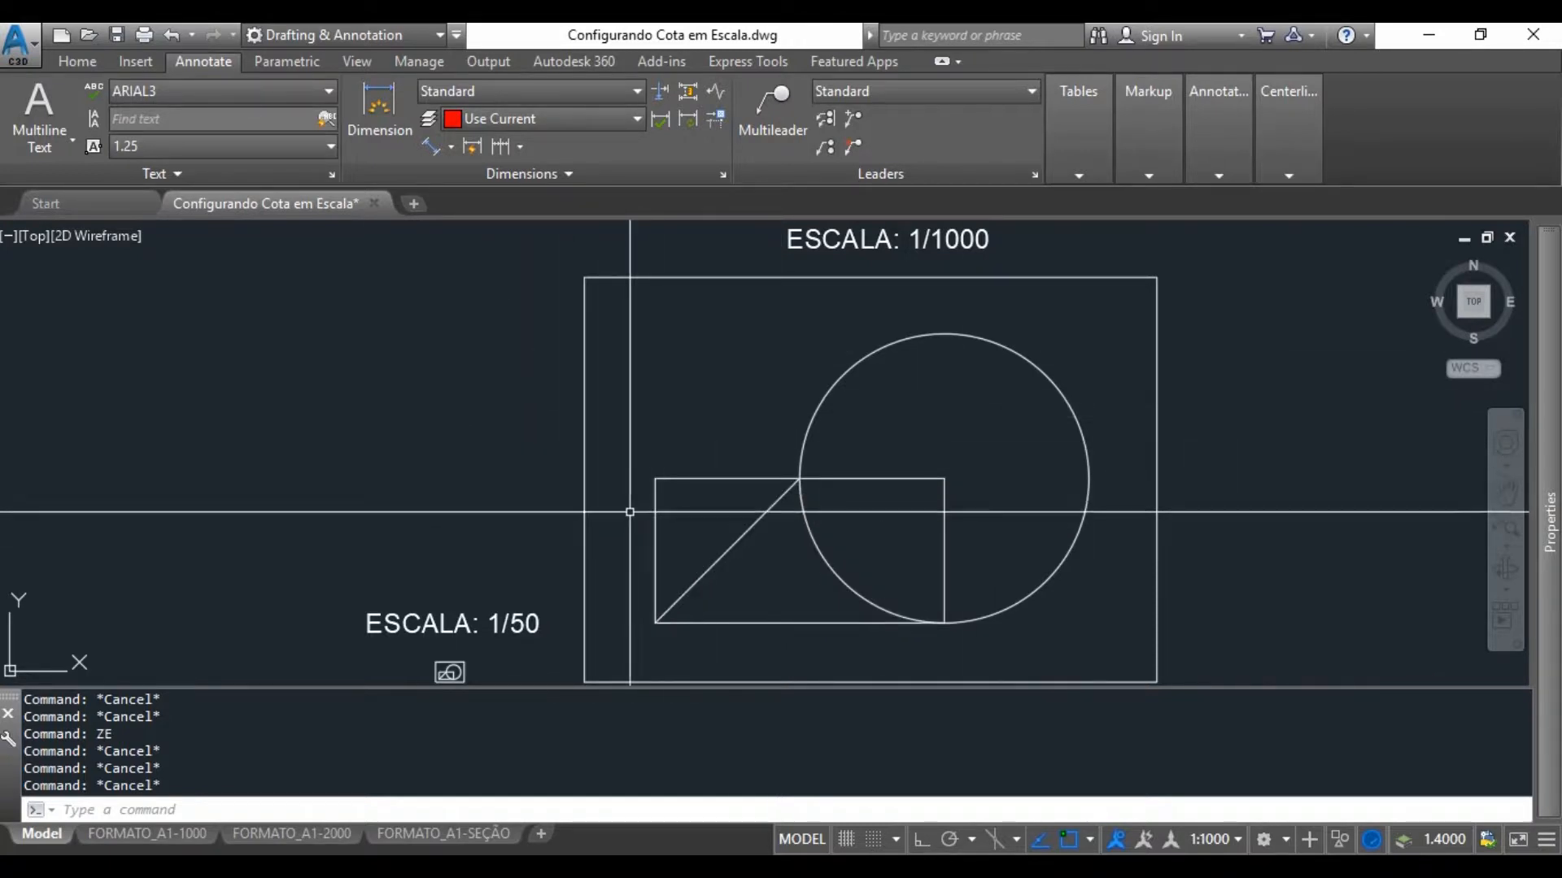
# Bring the 1/50 scale drawing into close view, centred in the model space.
pyautogui.scroll(8, 454, 673)
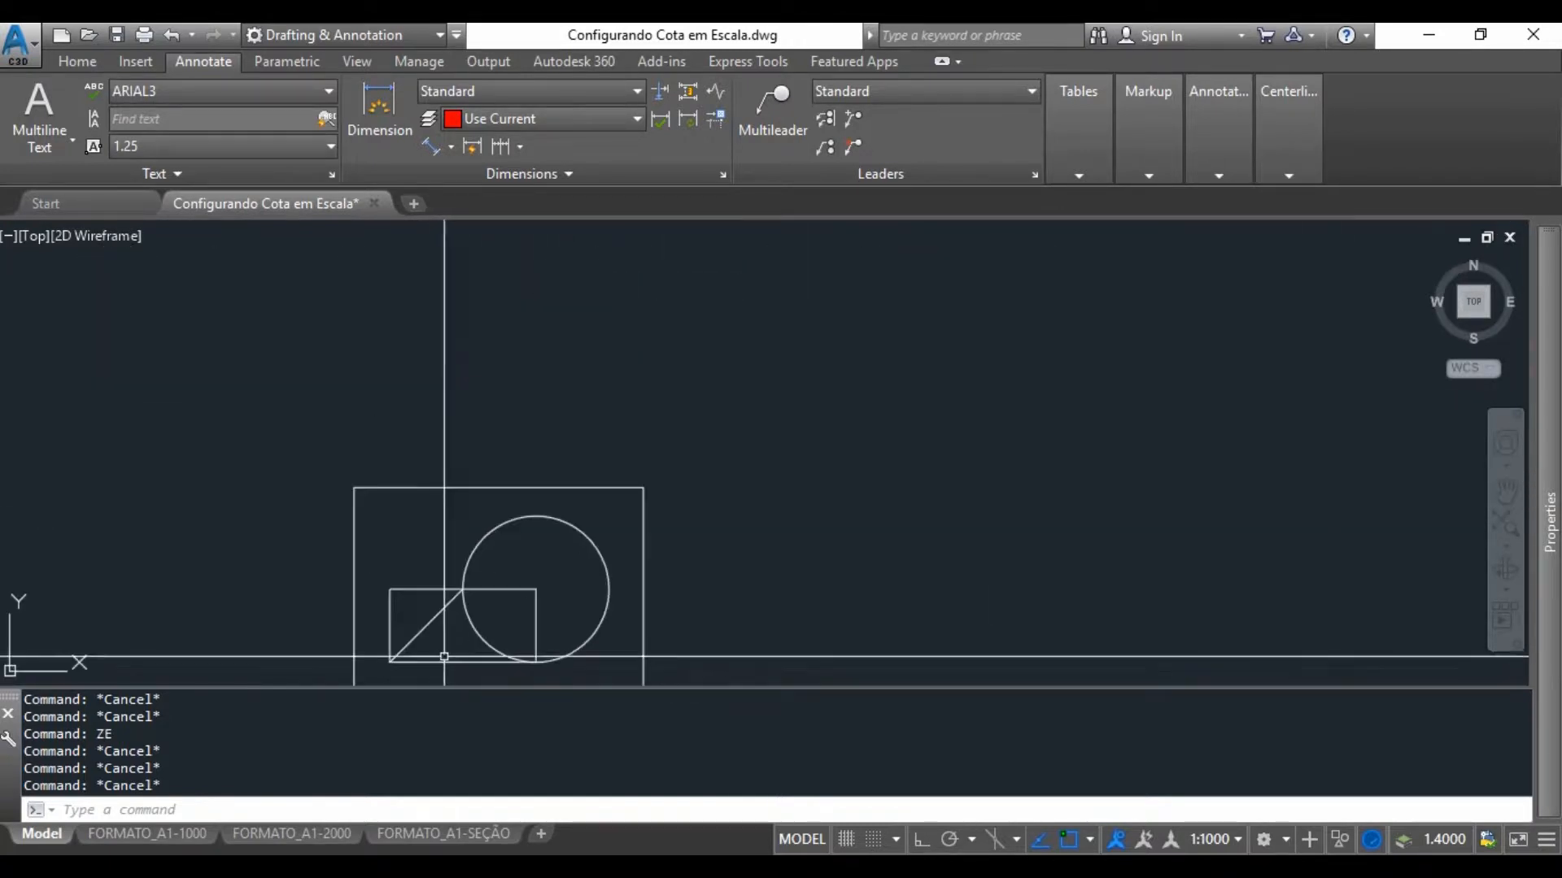
pyautogui.write('p')
pyautogui.press('Return')
pyautogui.moveTo(558, 610); pyautogui.dragTo(784, 481)
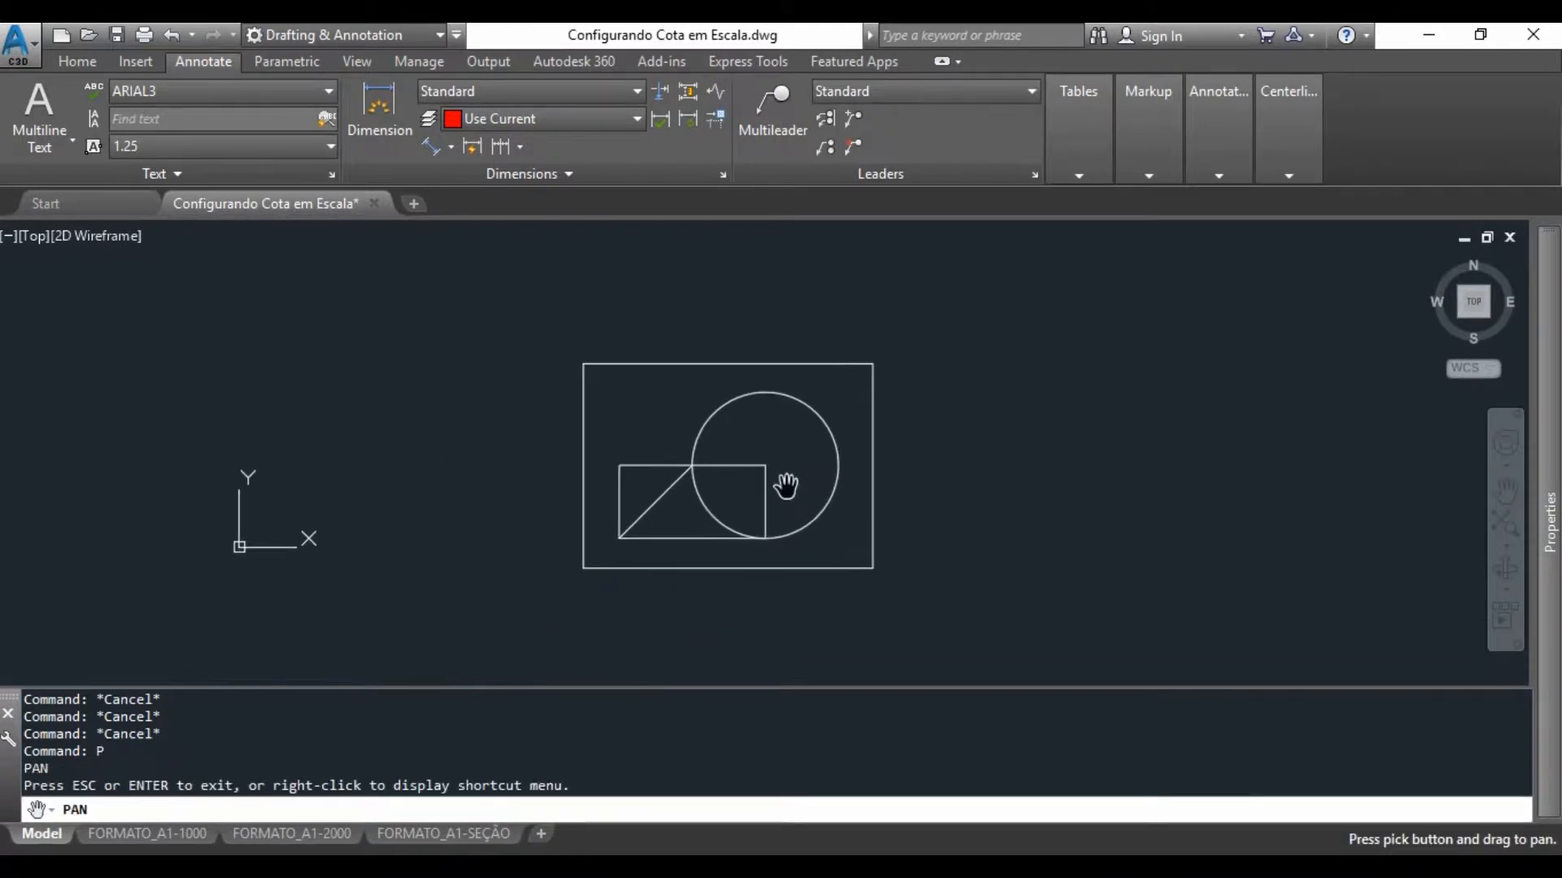
pyautogui.press('Escape')
pyautogui.press('Escape')
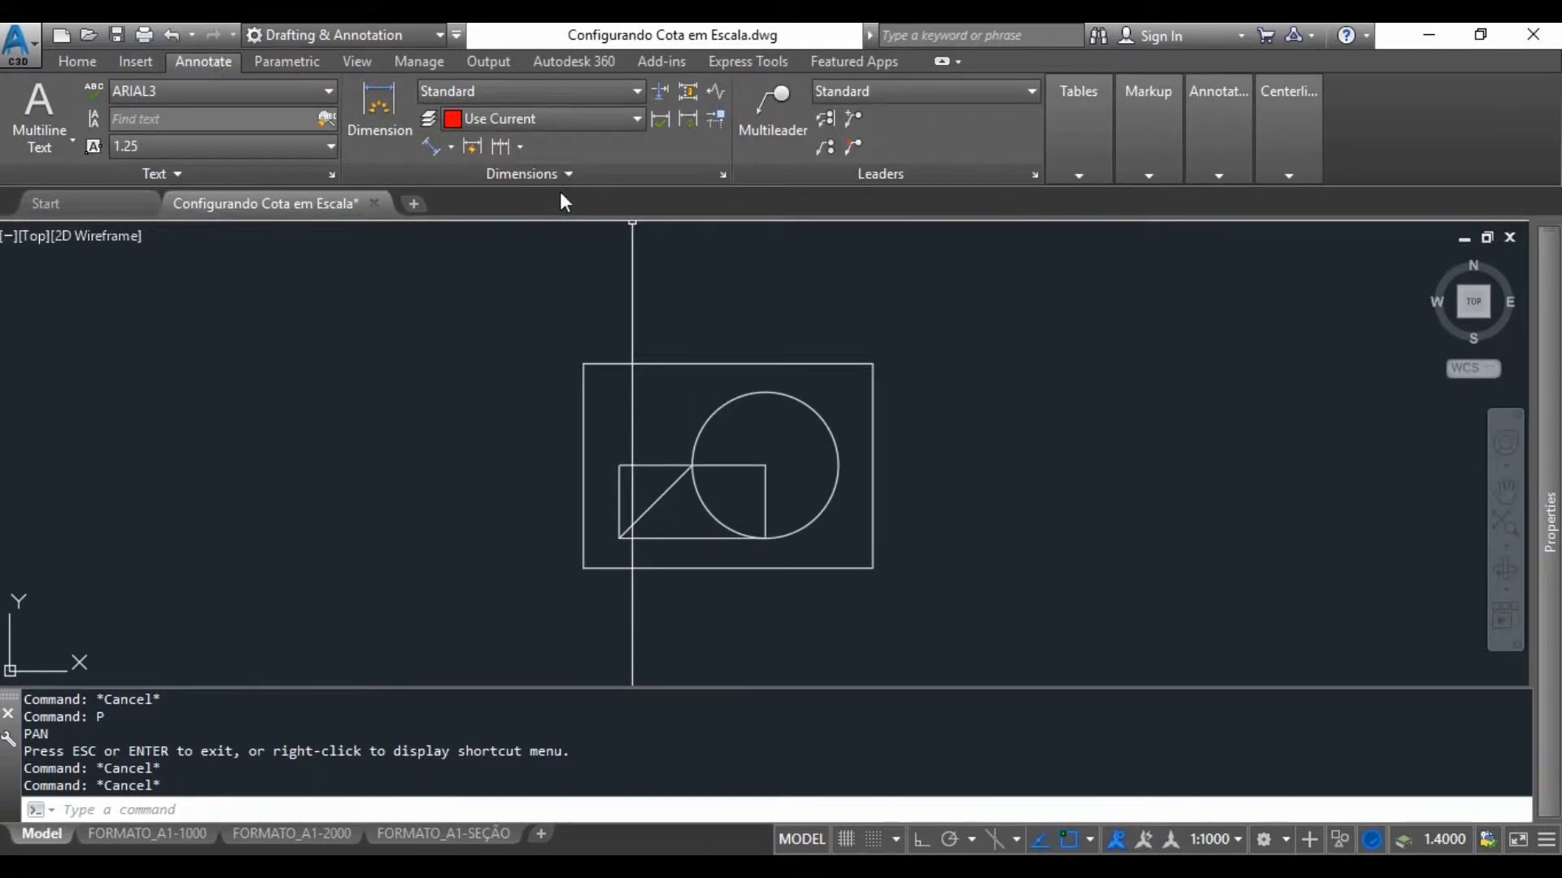
# Open the Dimension Style Manager.
pyautogui.click(721, 171)
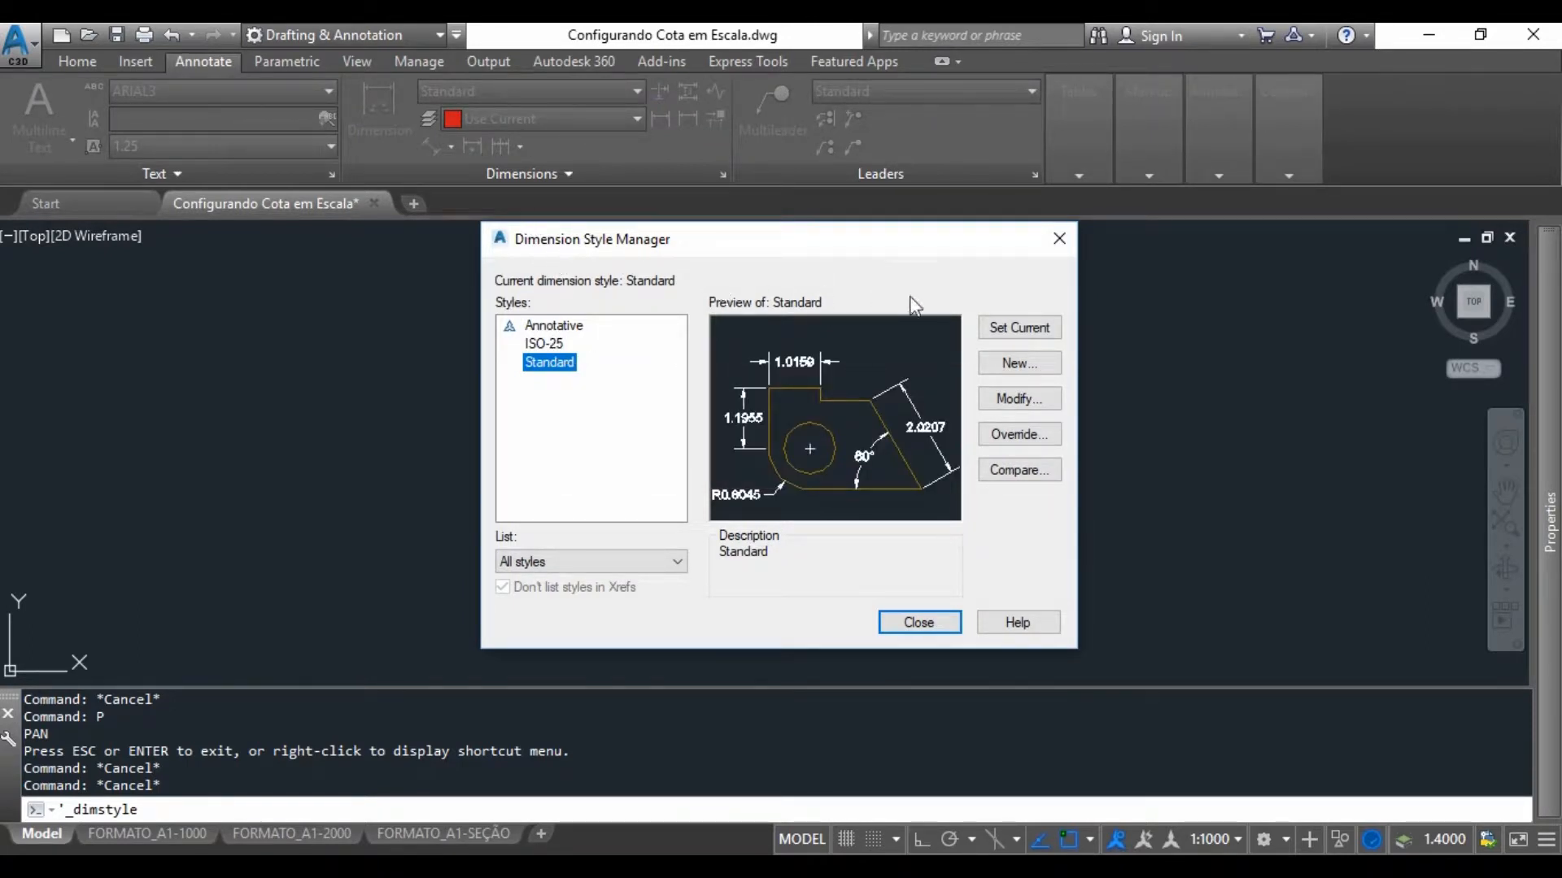
pyautogui.click(917, 622)
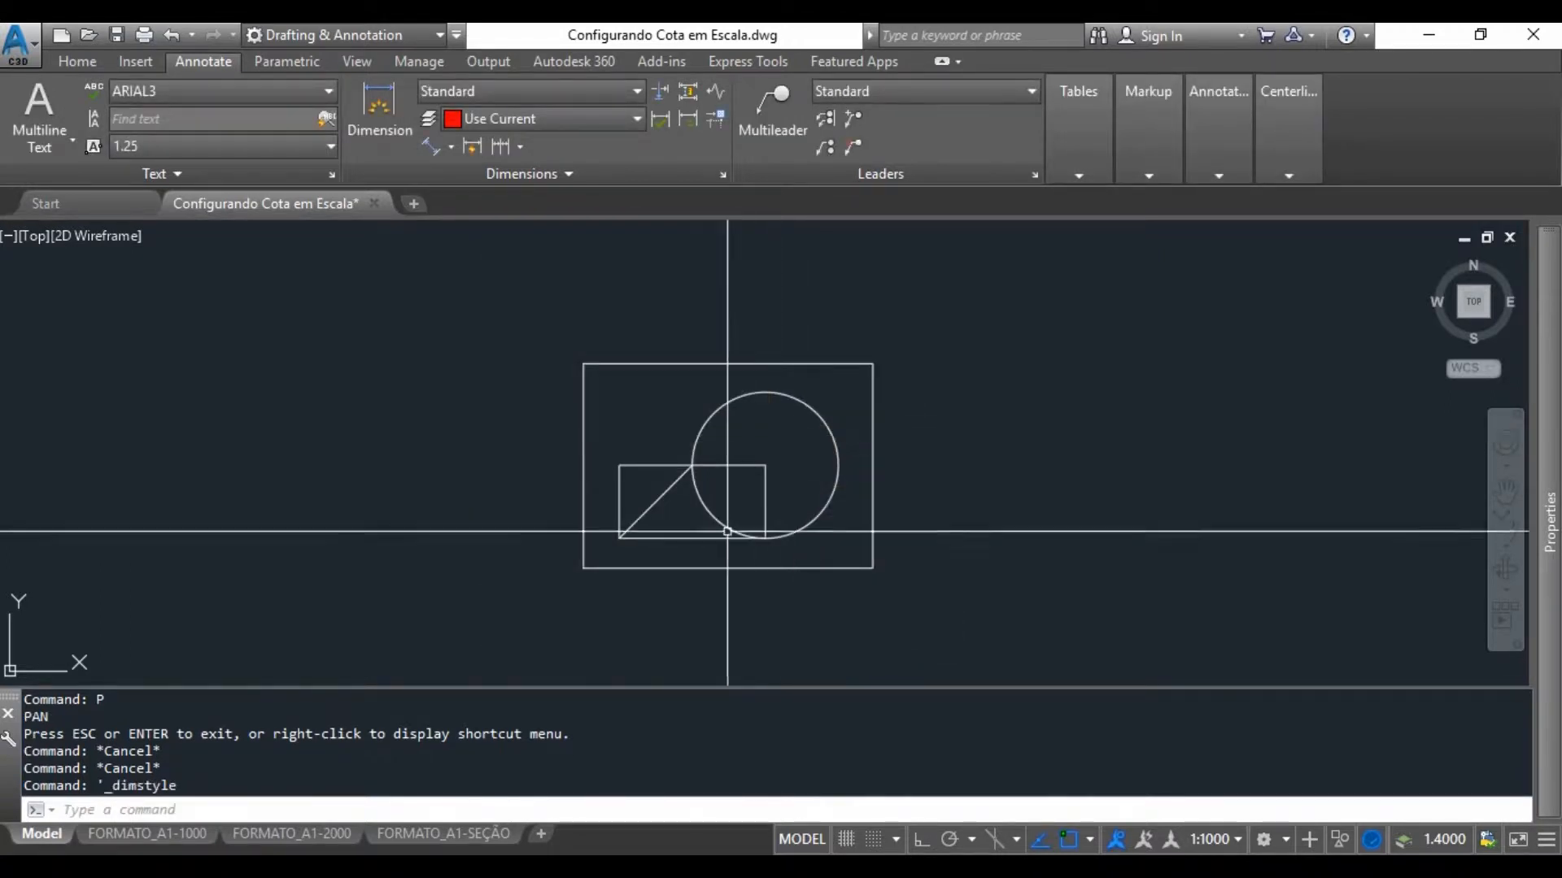
pyautogui.write('D')
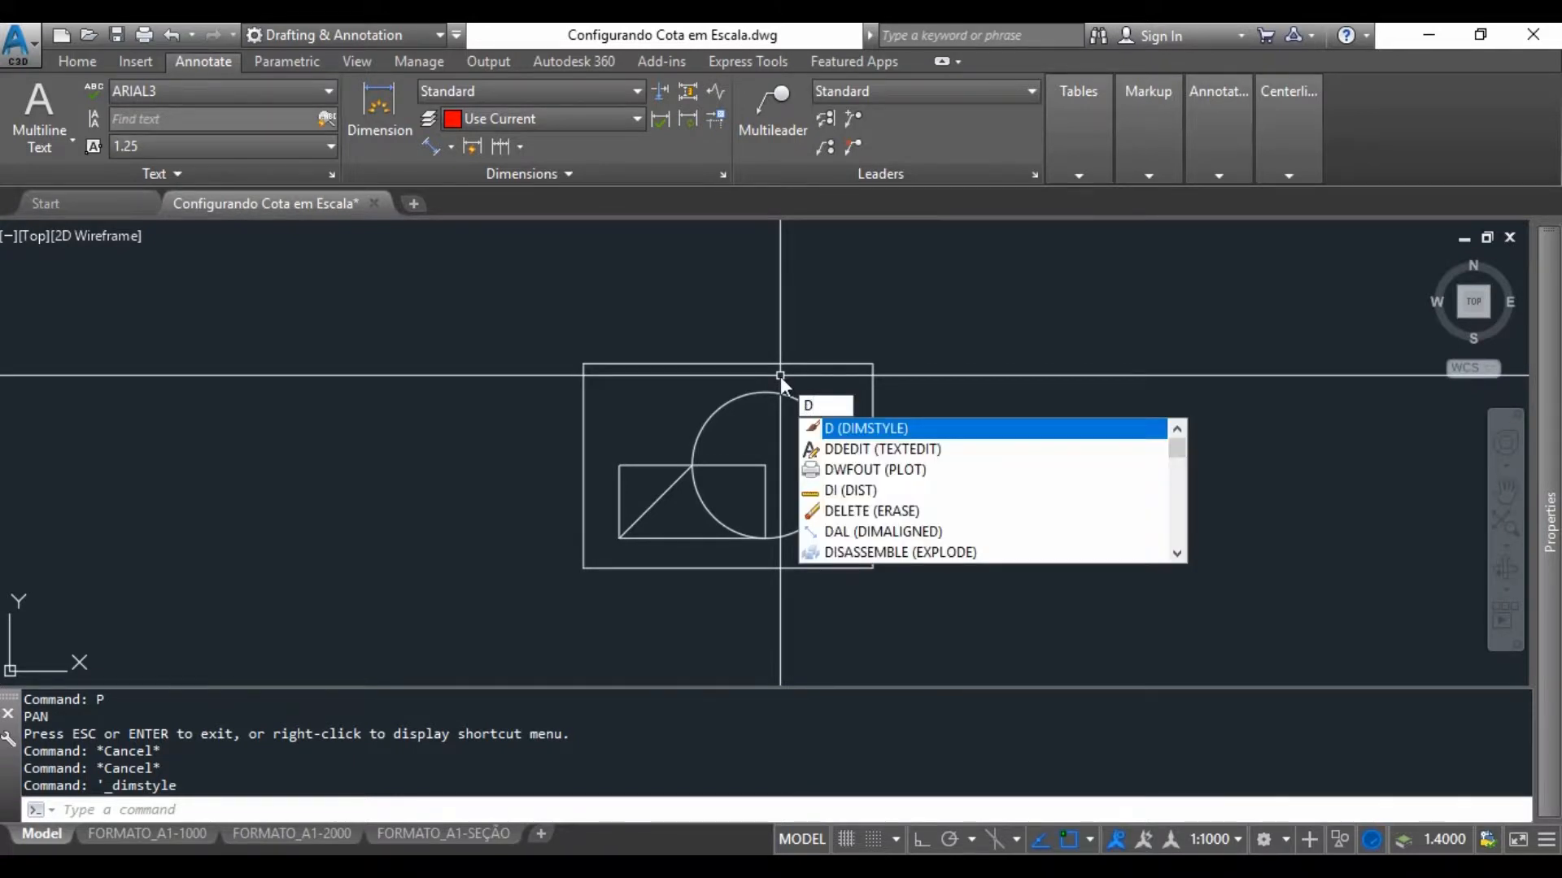
pyautogui.press('Return')
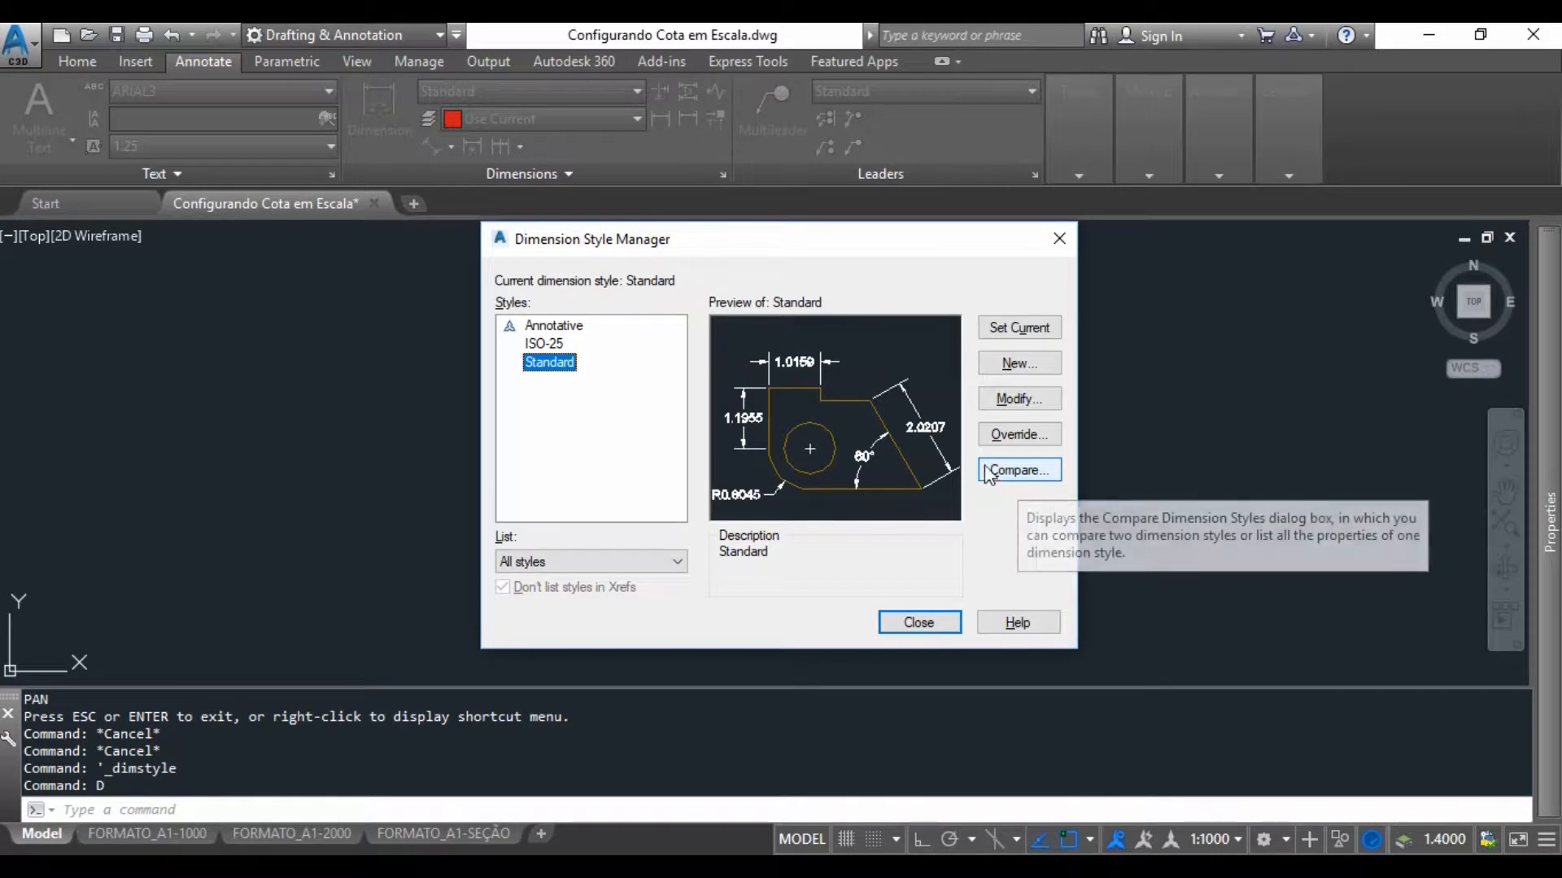
# Compare the ISO-25 dimension style with Standard and review the list of differing properties.
pyautogui.click(1012, 472)
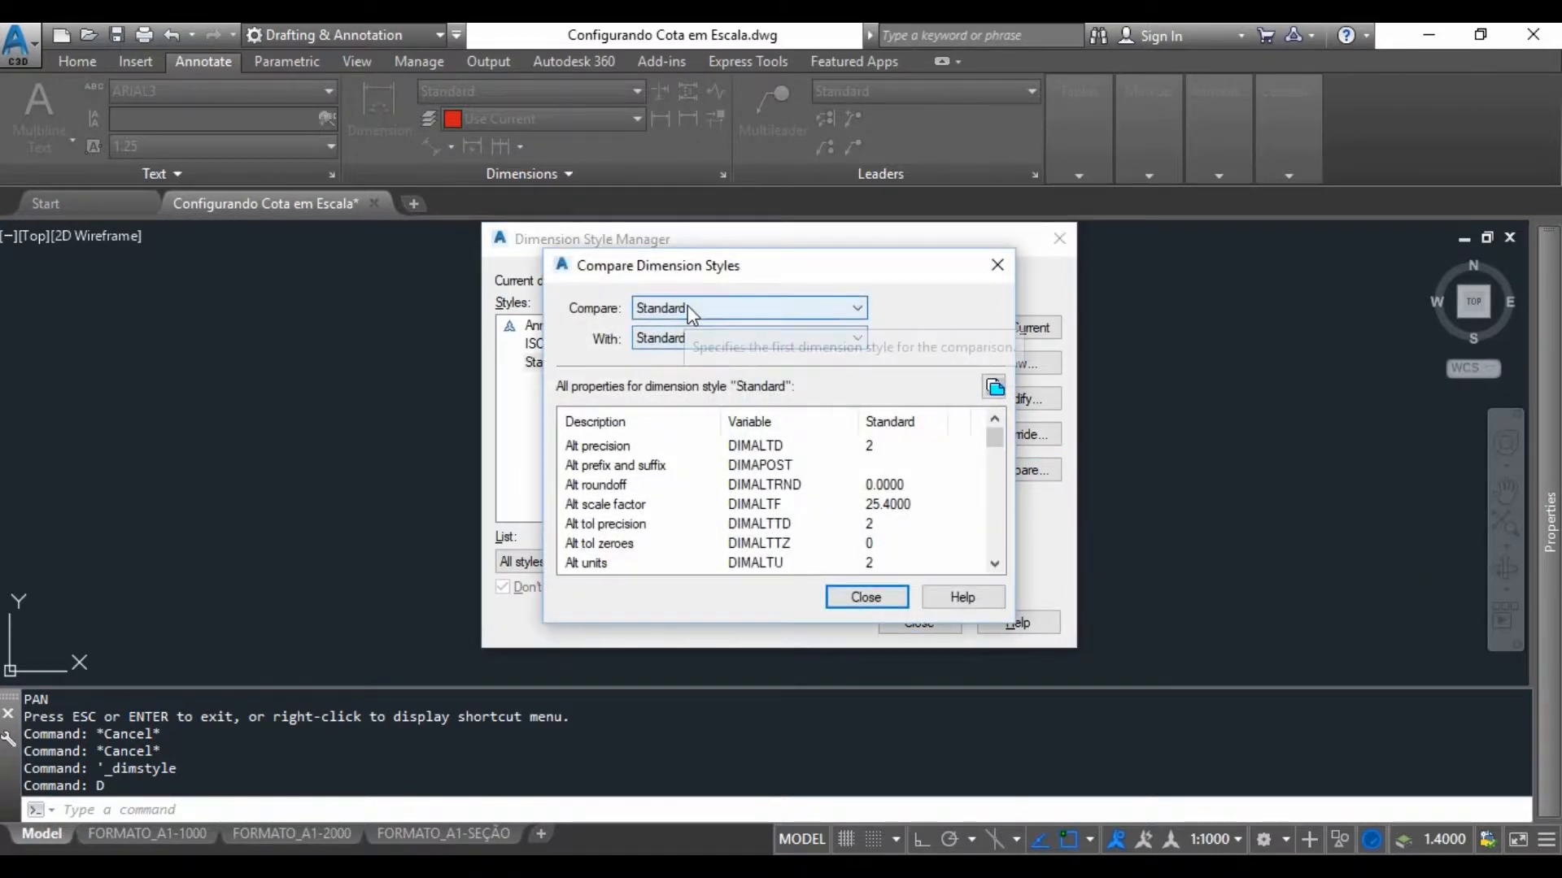
pyautogui.click(687, 306)
pyautogui.click(676, 341)
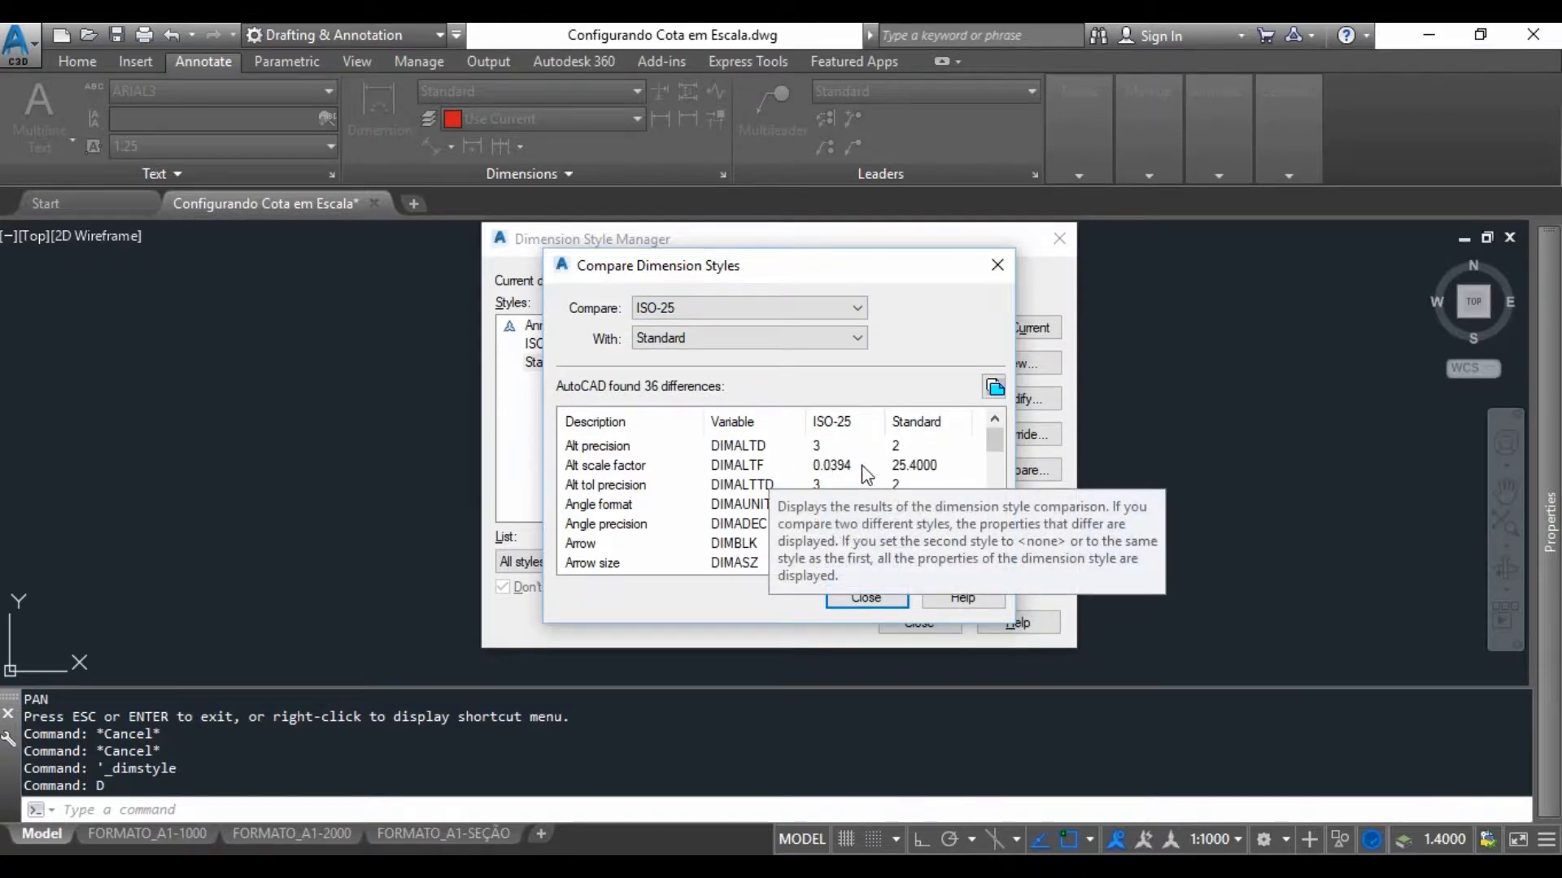
pyautogui.scroll(-4, 867, 475)
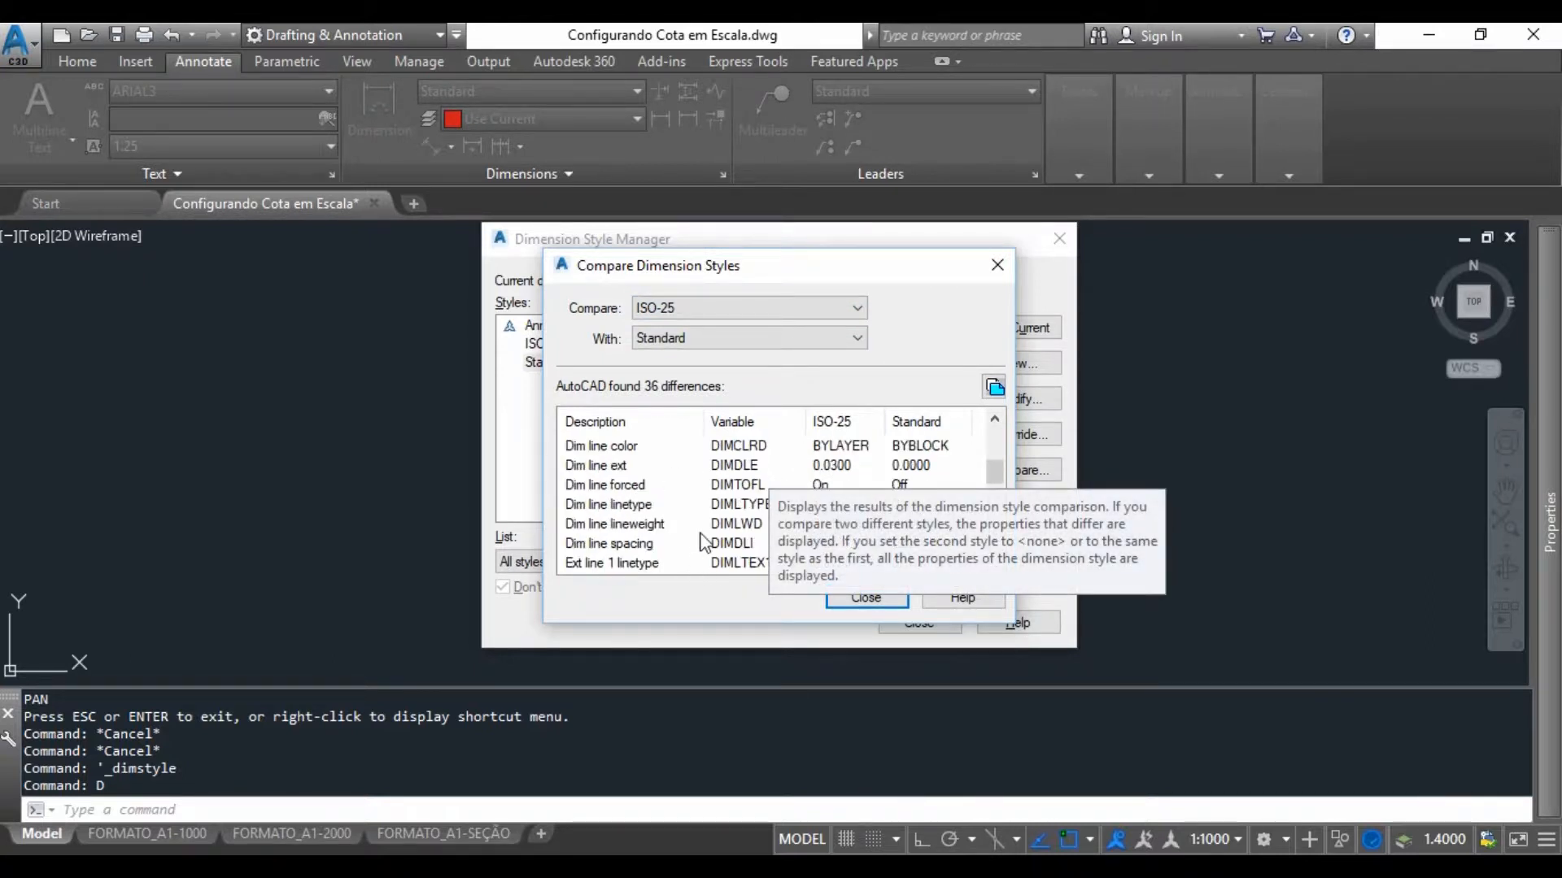
pyautogui.click(693, 548)
pyautogui.scroll(-2, 714, 538)
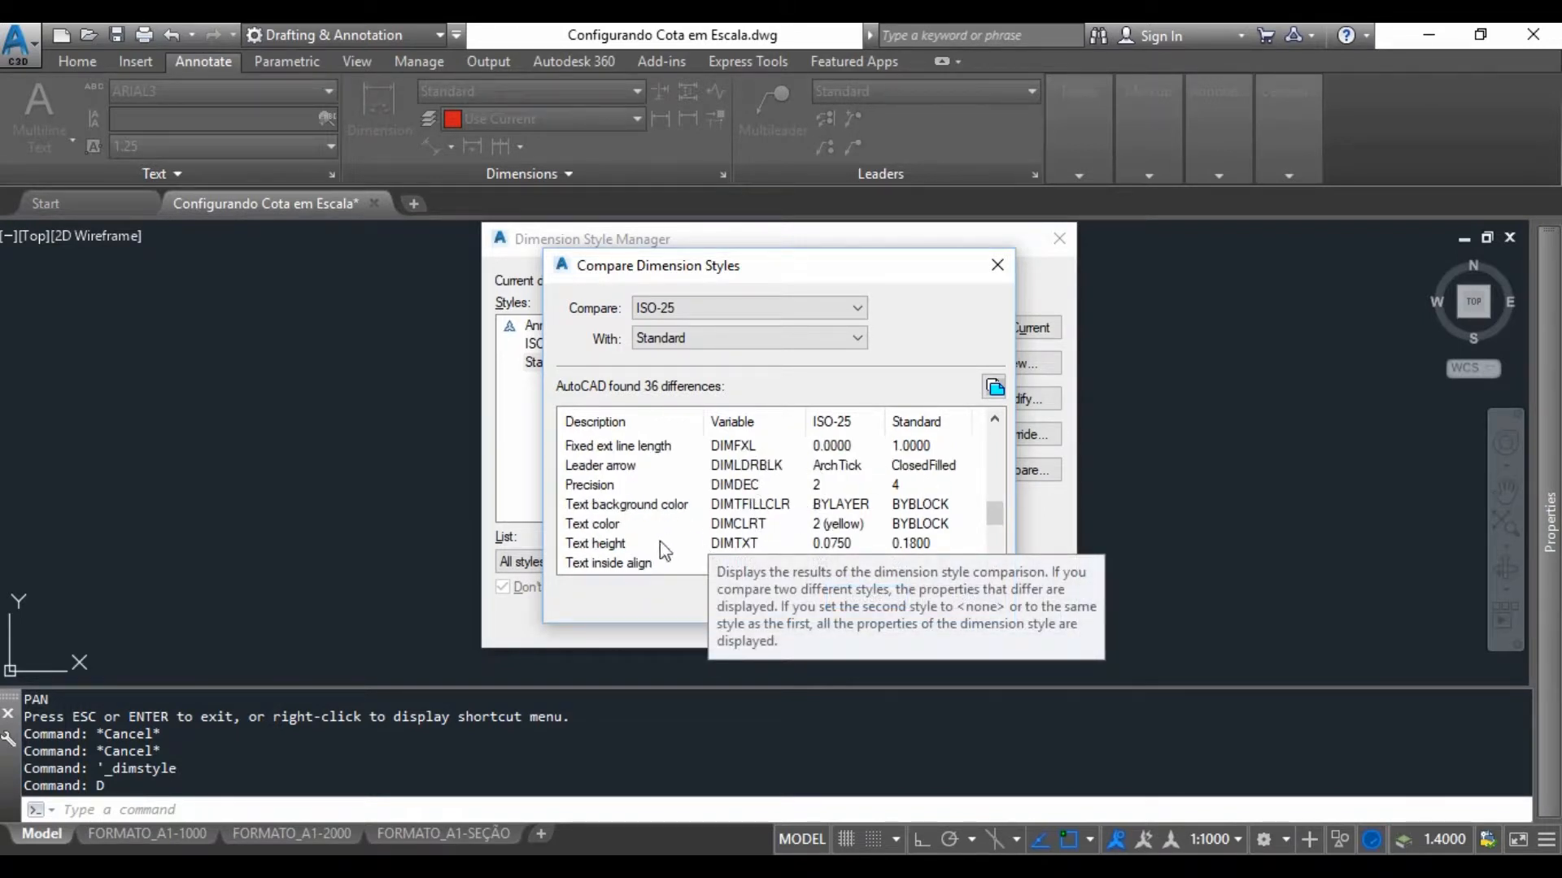
pyautogui.scroll(-2, 667, 549)
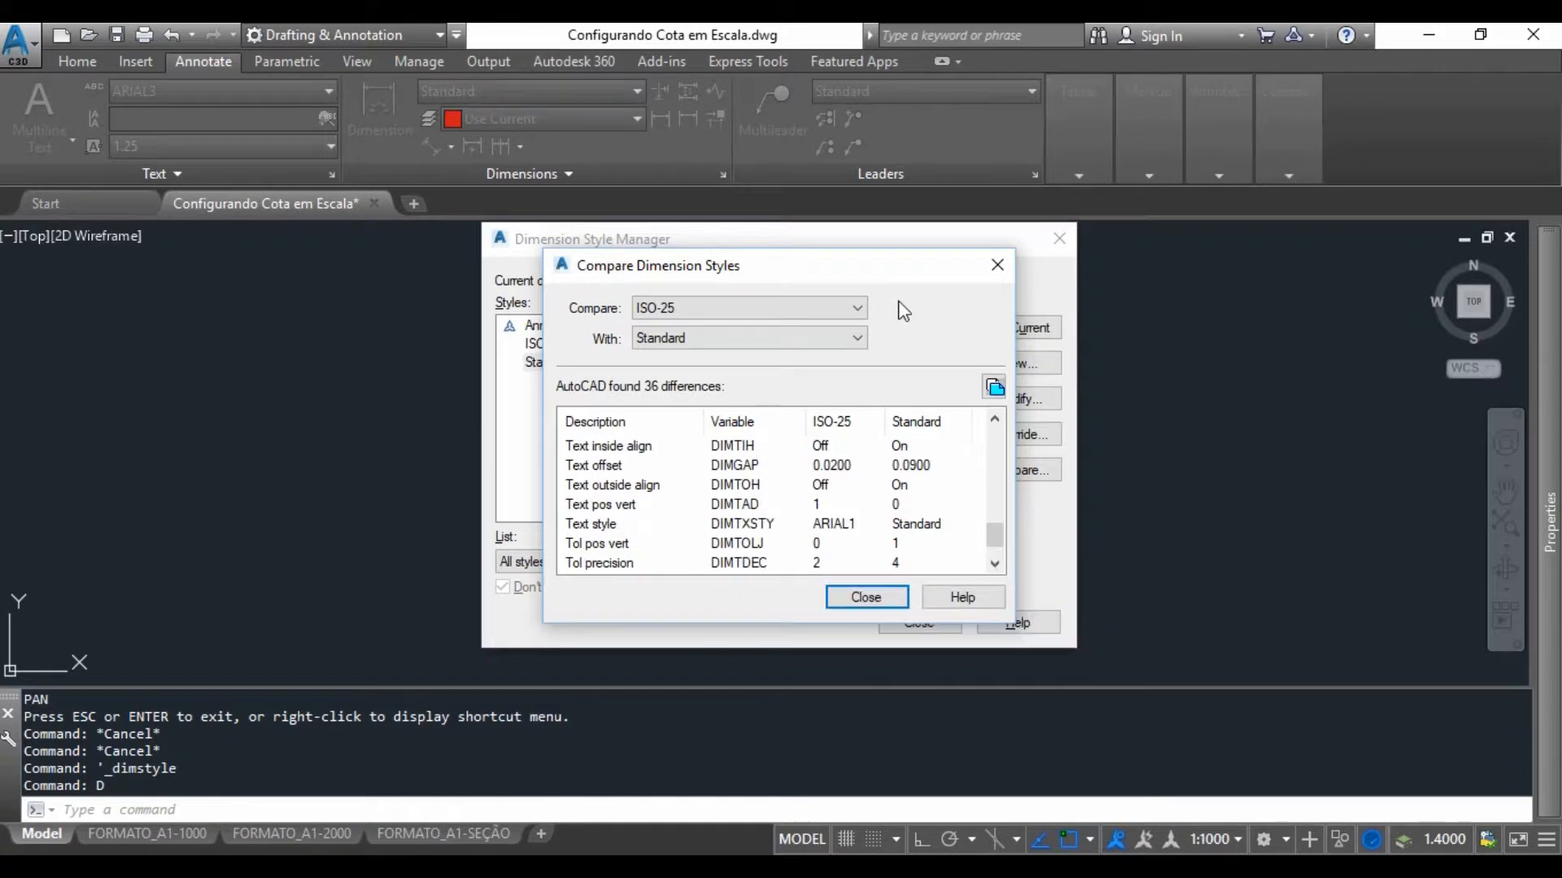
pyautogui.click(864, 596)
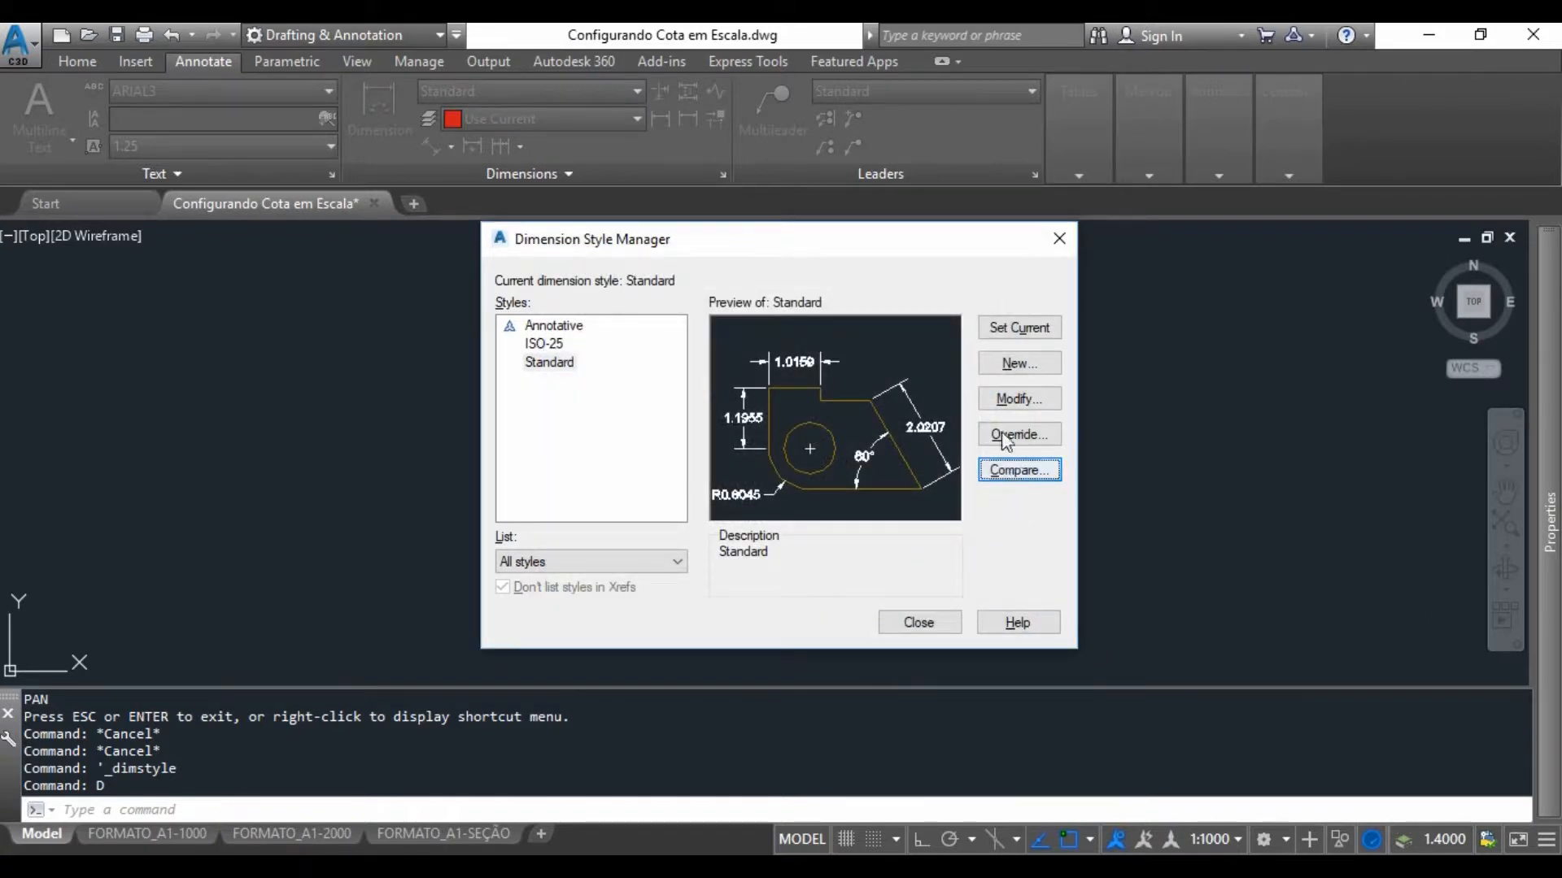
# Make ISO-25 the current dimension style, and restore Standard as the current one.
pyautogui.click(1015, 332)
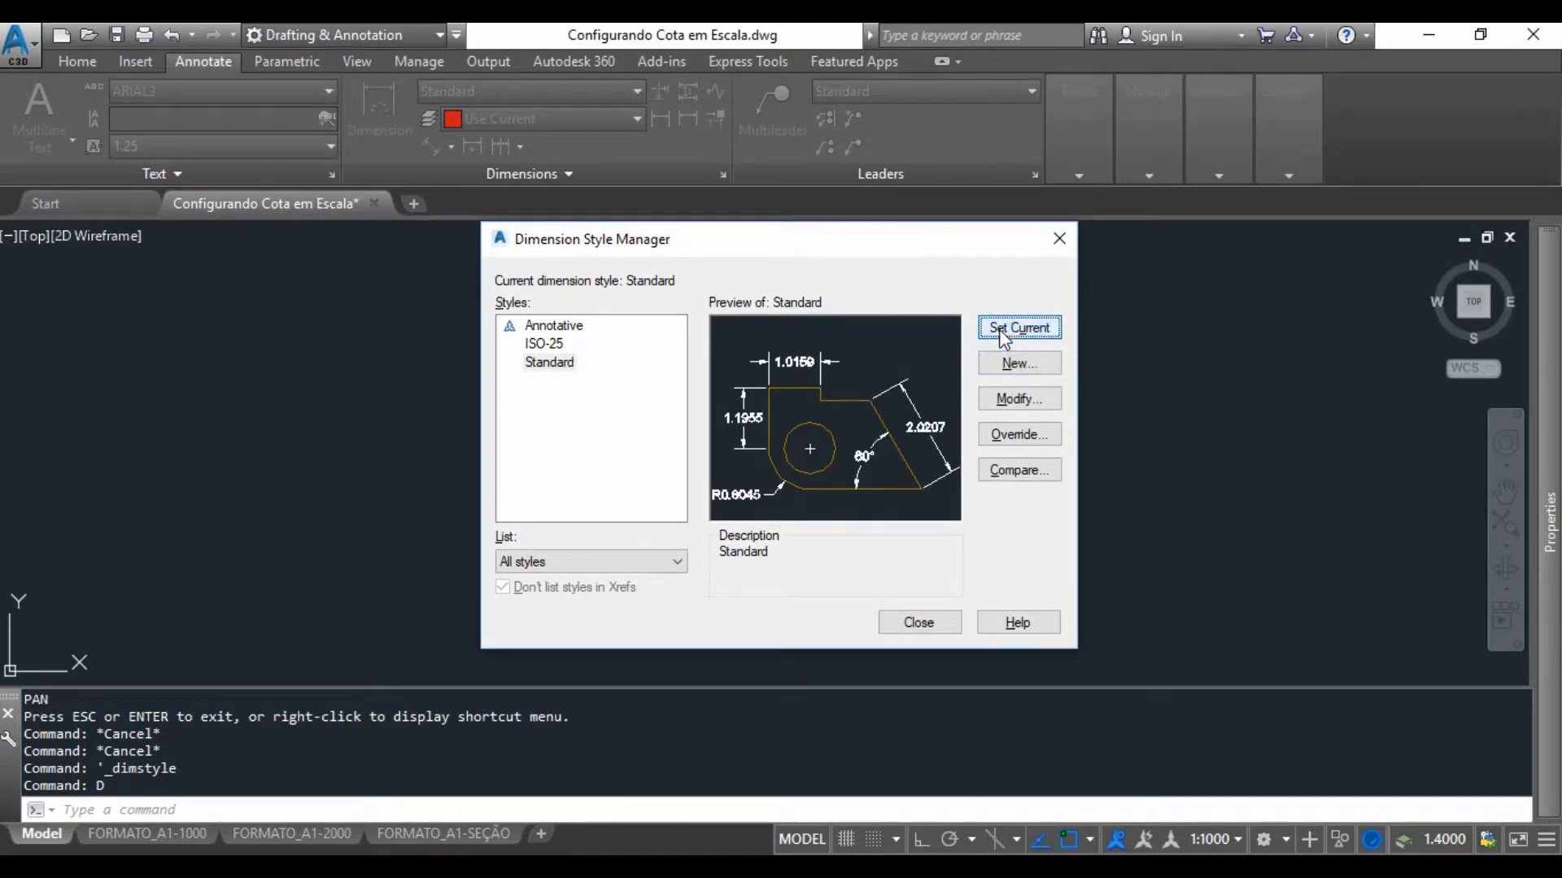
pyautogui.click(545, 345)
pyautogui.click(1005, 329)
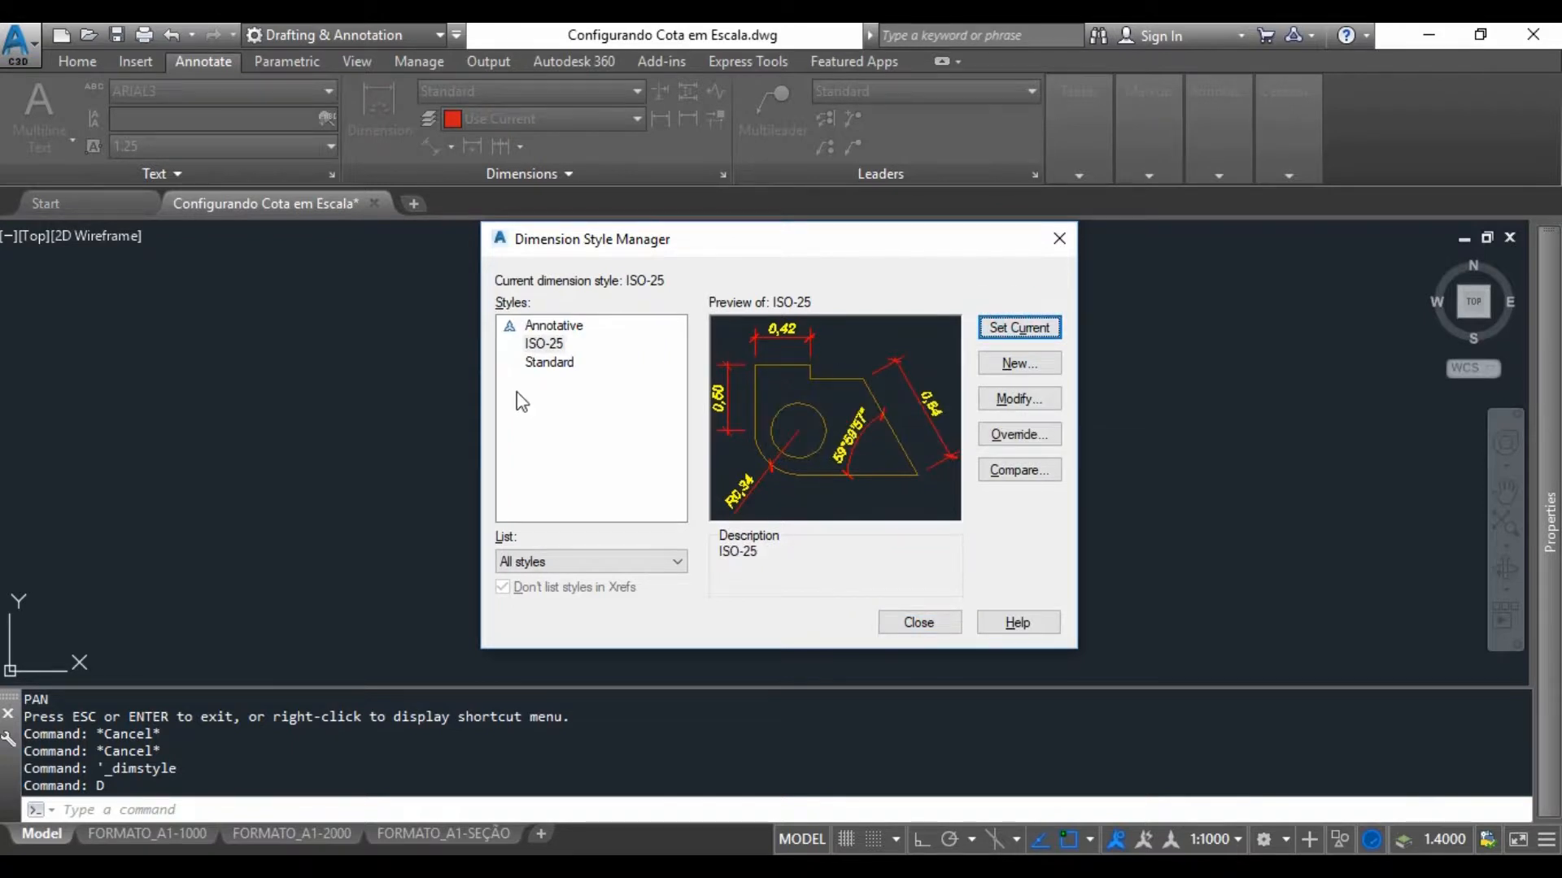
pyautogui.click(549, 362)
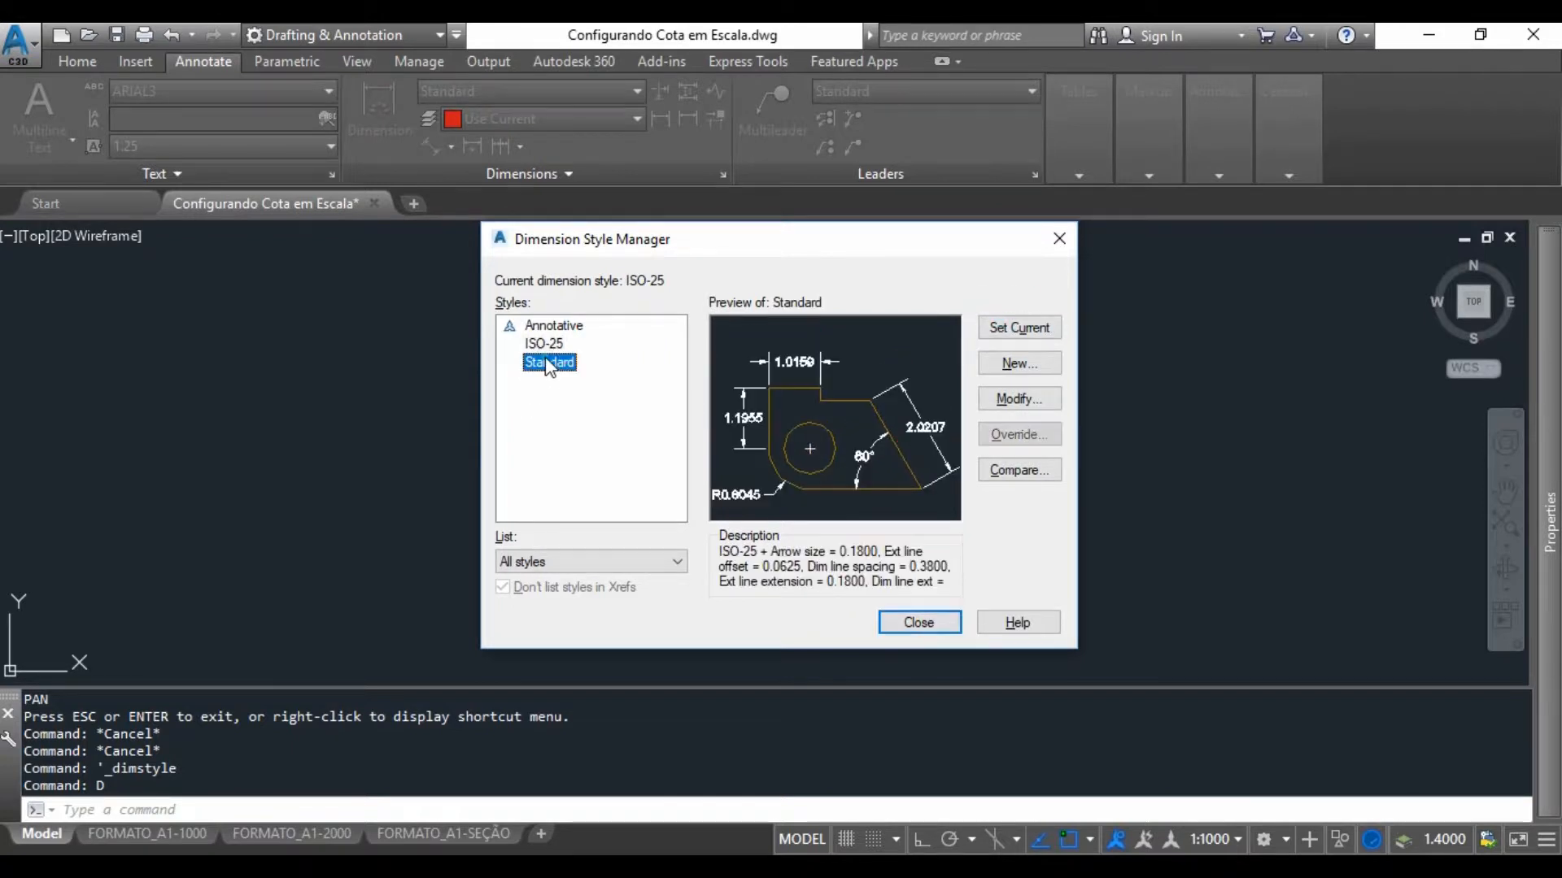
pyautogui.click(1016, 329)
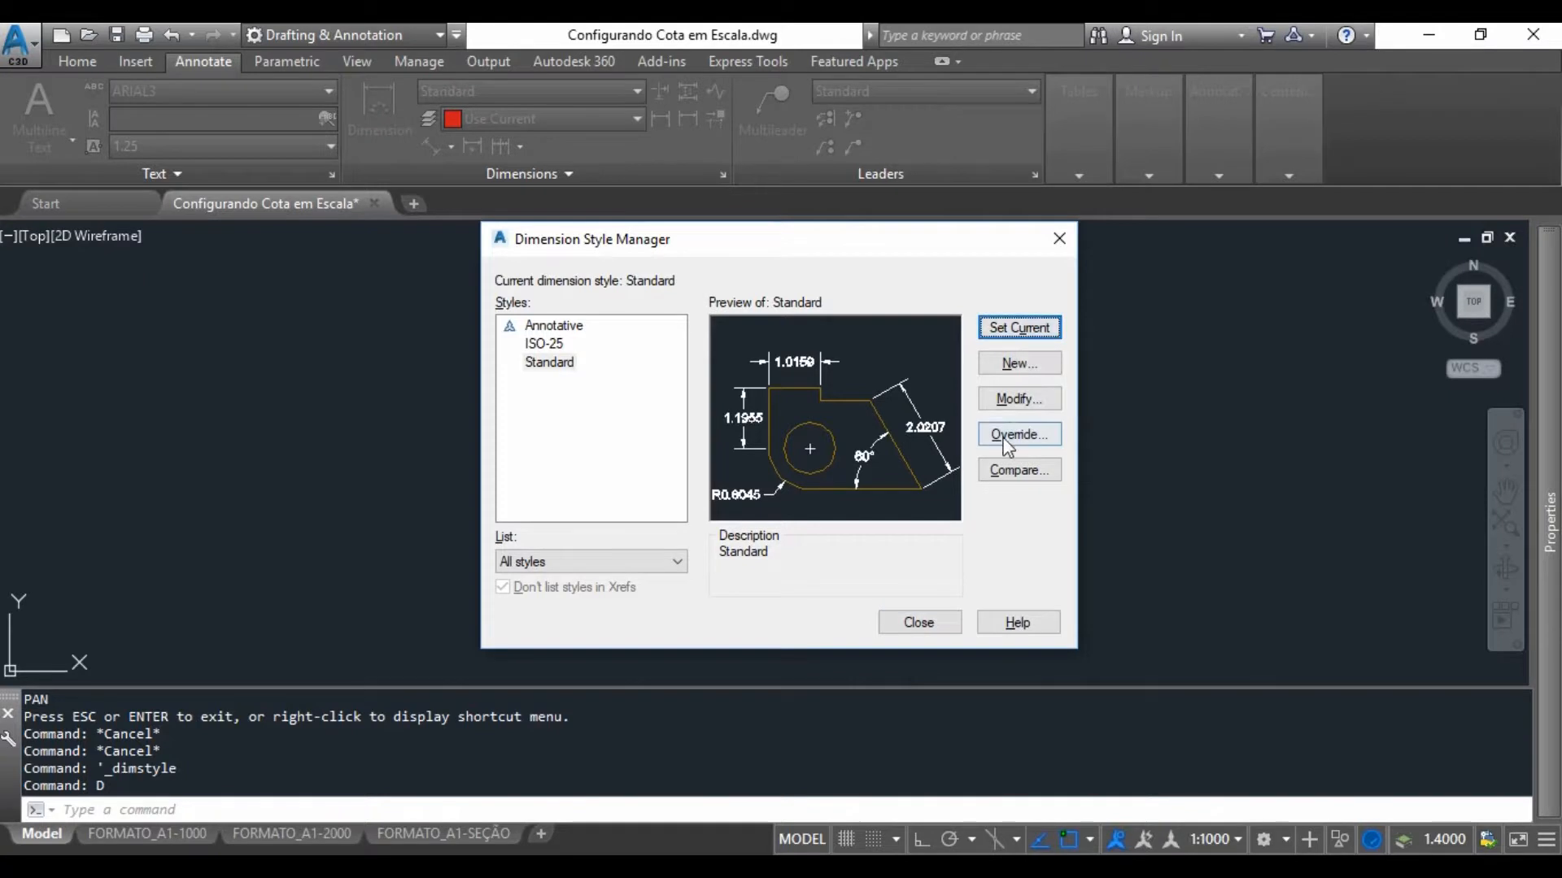
# Create a new dimension style named DM-50-R80 starting from ISO-25 for all dimensions, and open its text settings.
pyautogui.click(1014, 373)
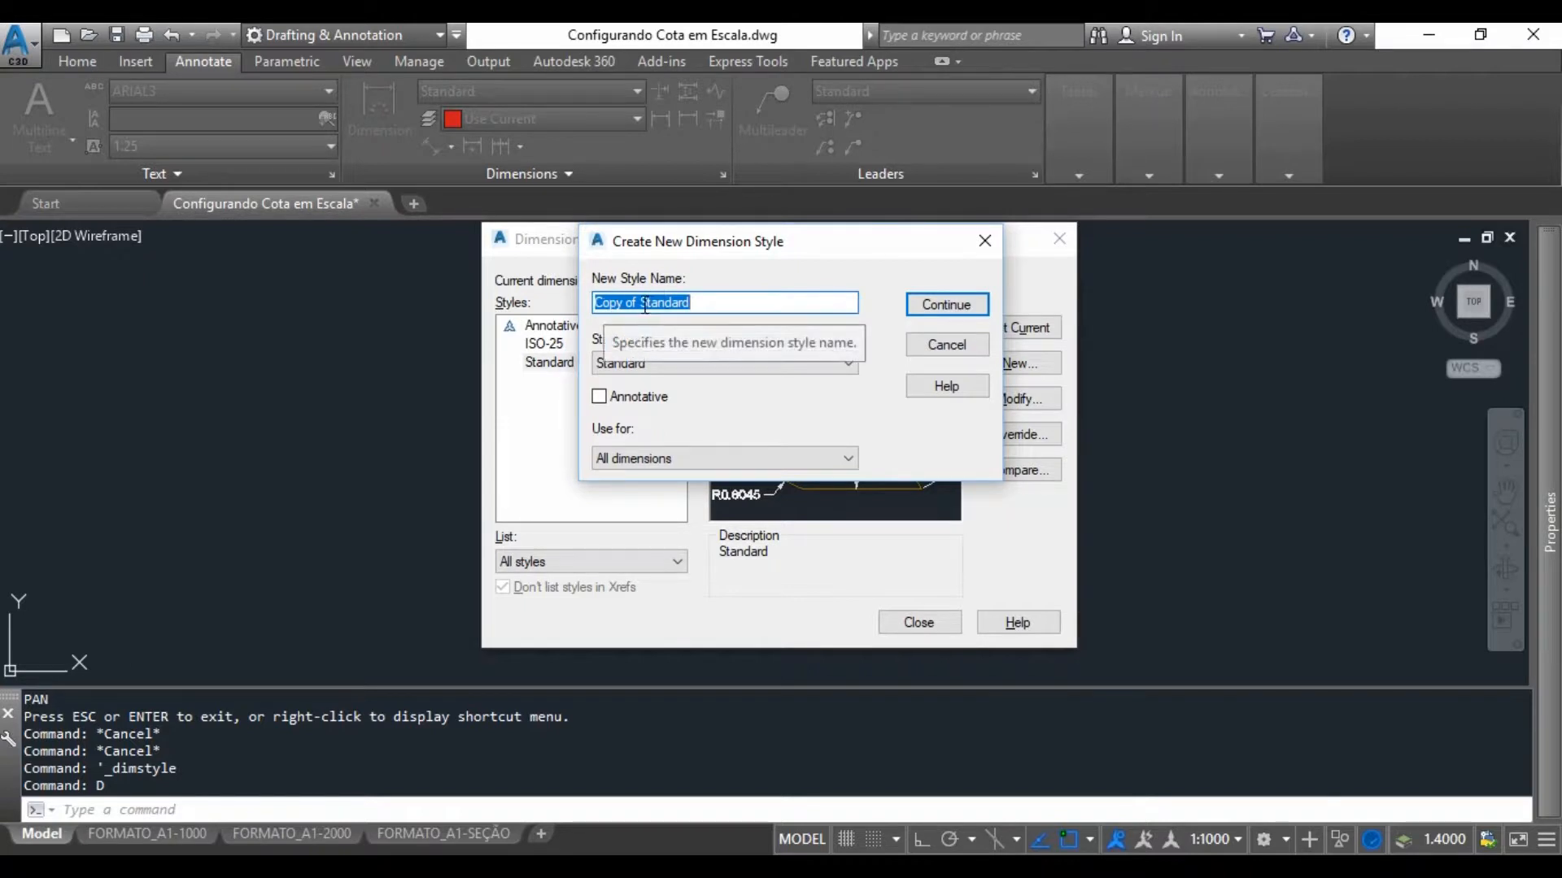
pyautogui.moveTo(698, 303); pyautogui.dragTo(598, 300)
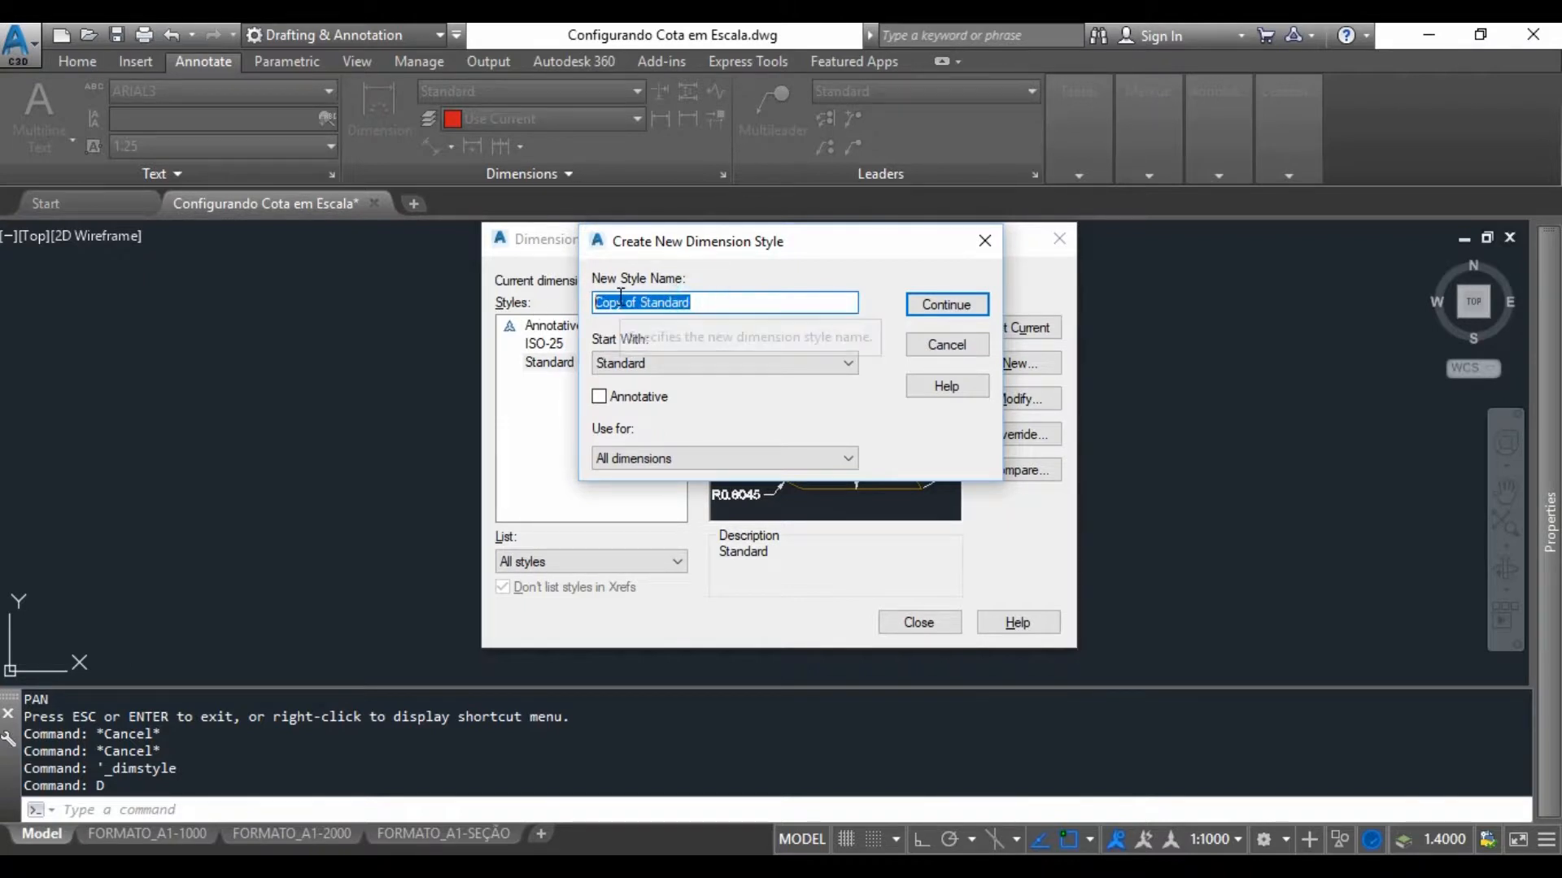
pyautogui.click(643, 362)
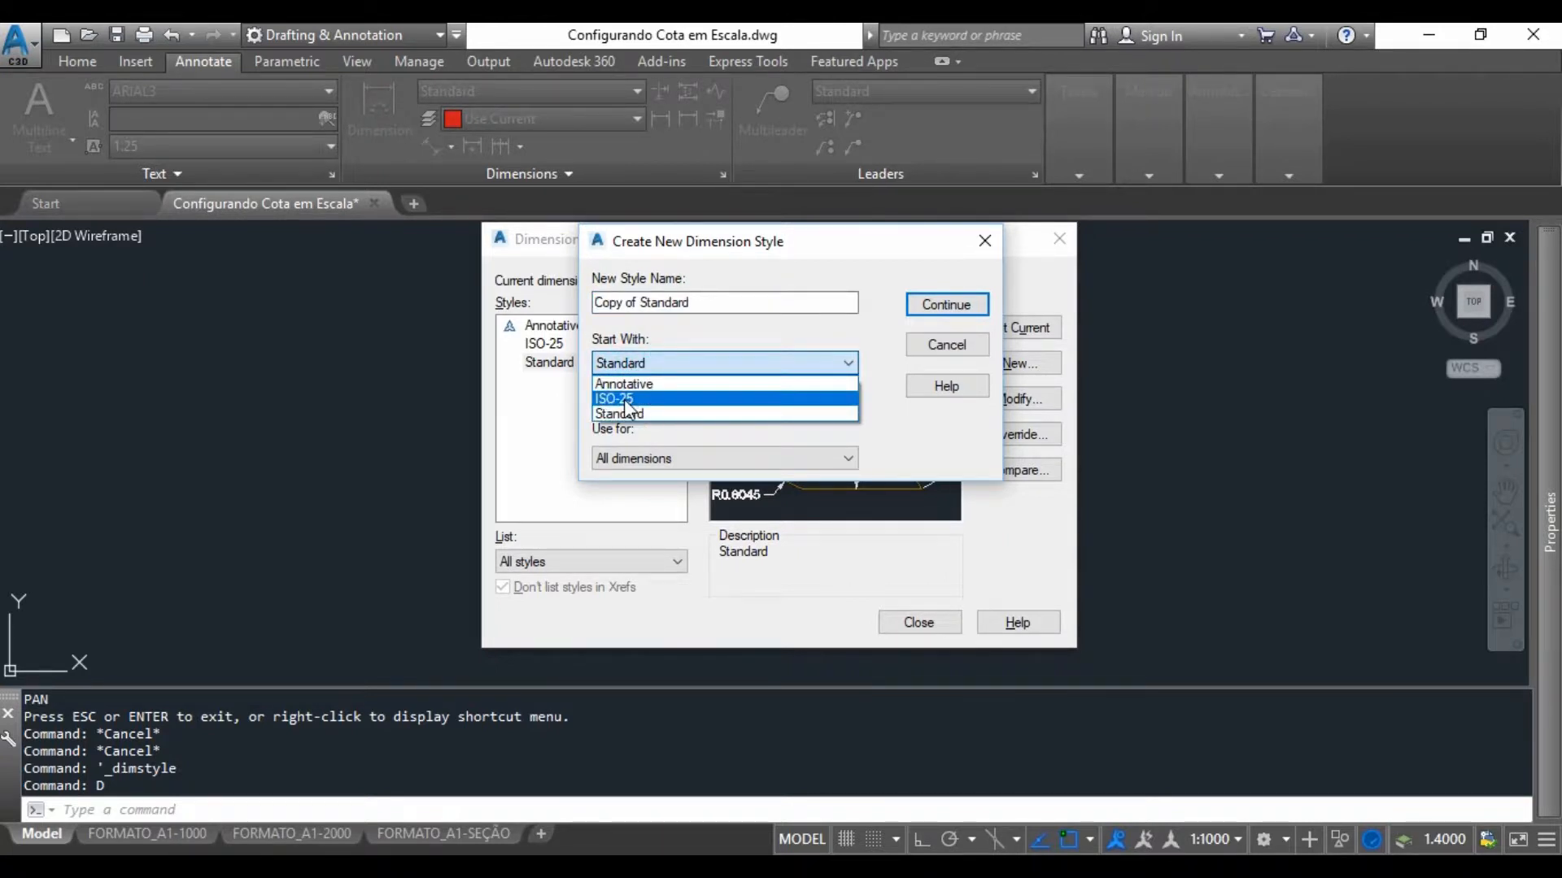
pyautogui.click(625, 399)
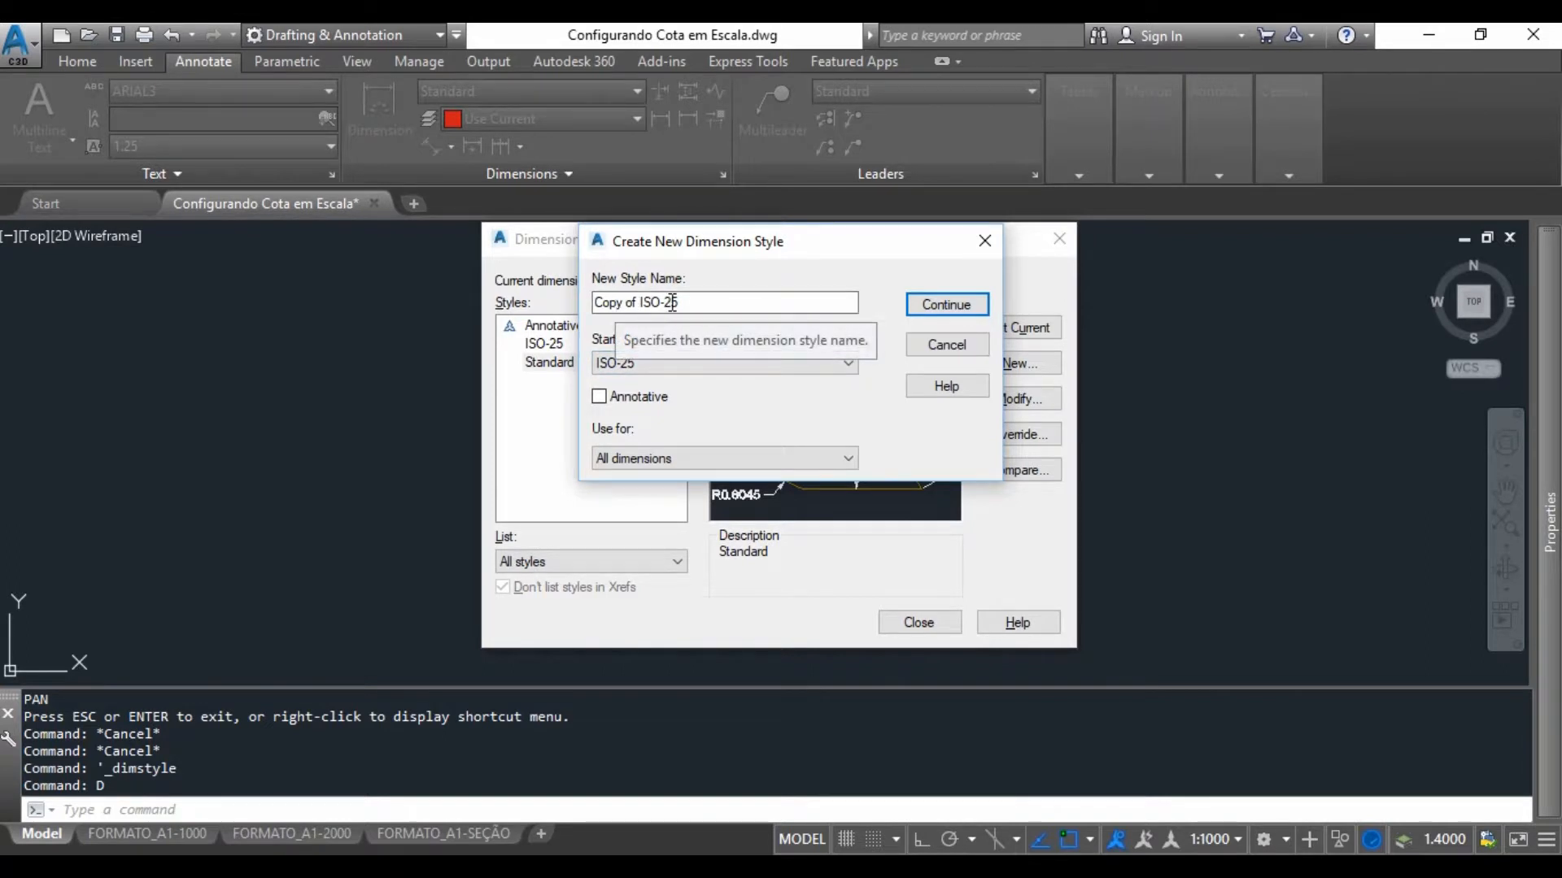
pyautogui.moveTo(685, 302); pyautogui.dragTo(530, 323)
pyautogui.write('dm')
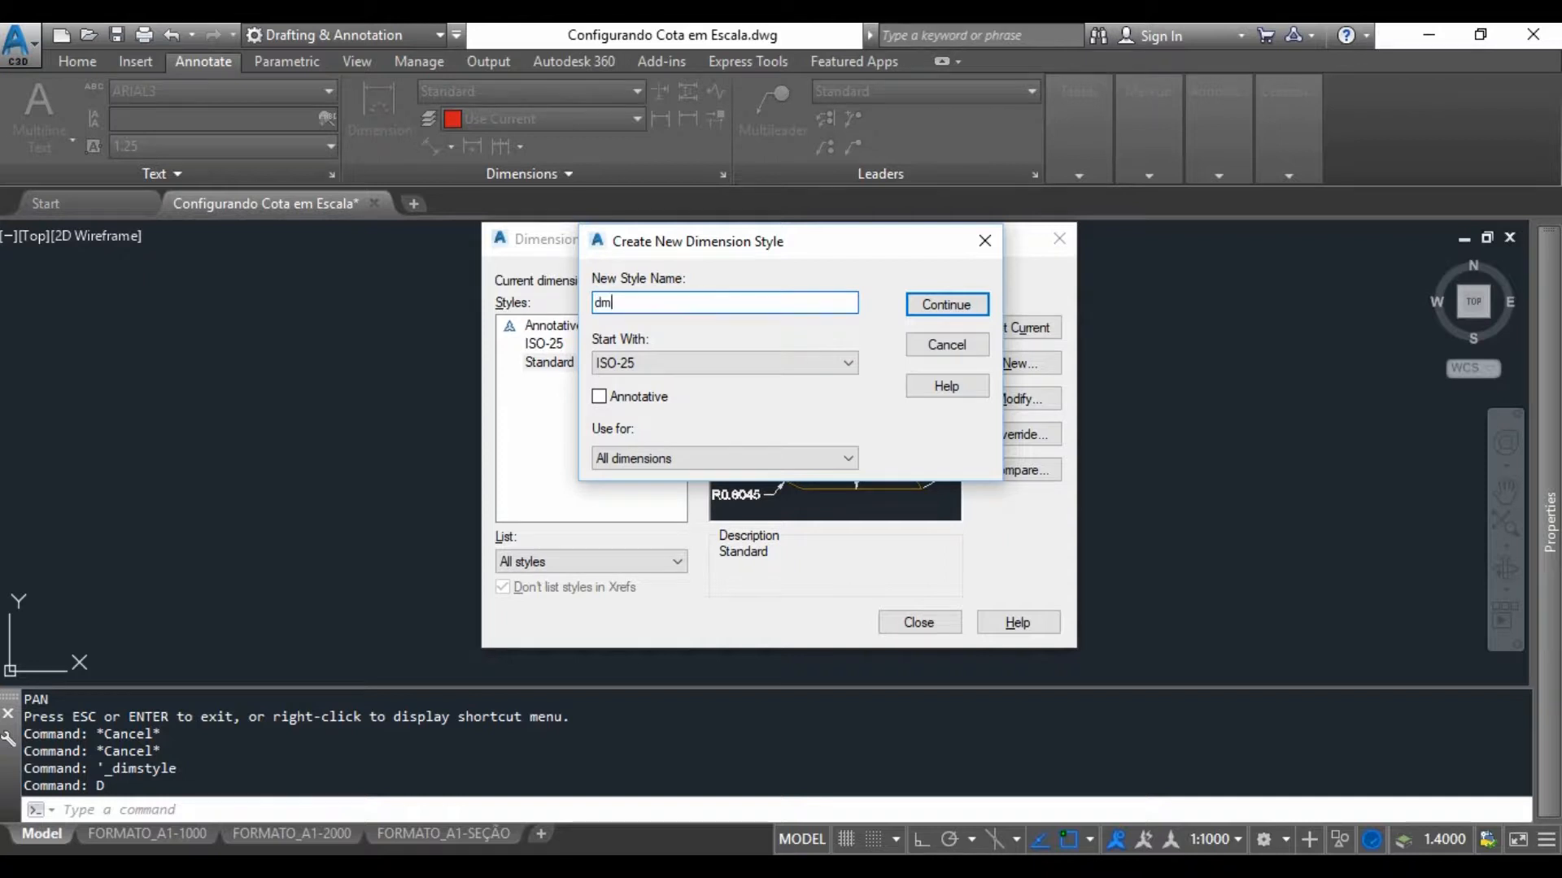
pyautogui.write('DM')
pyautogui.write('-50-R80')
pyautogui.click(950, 305)
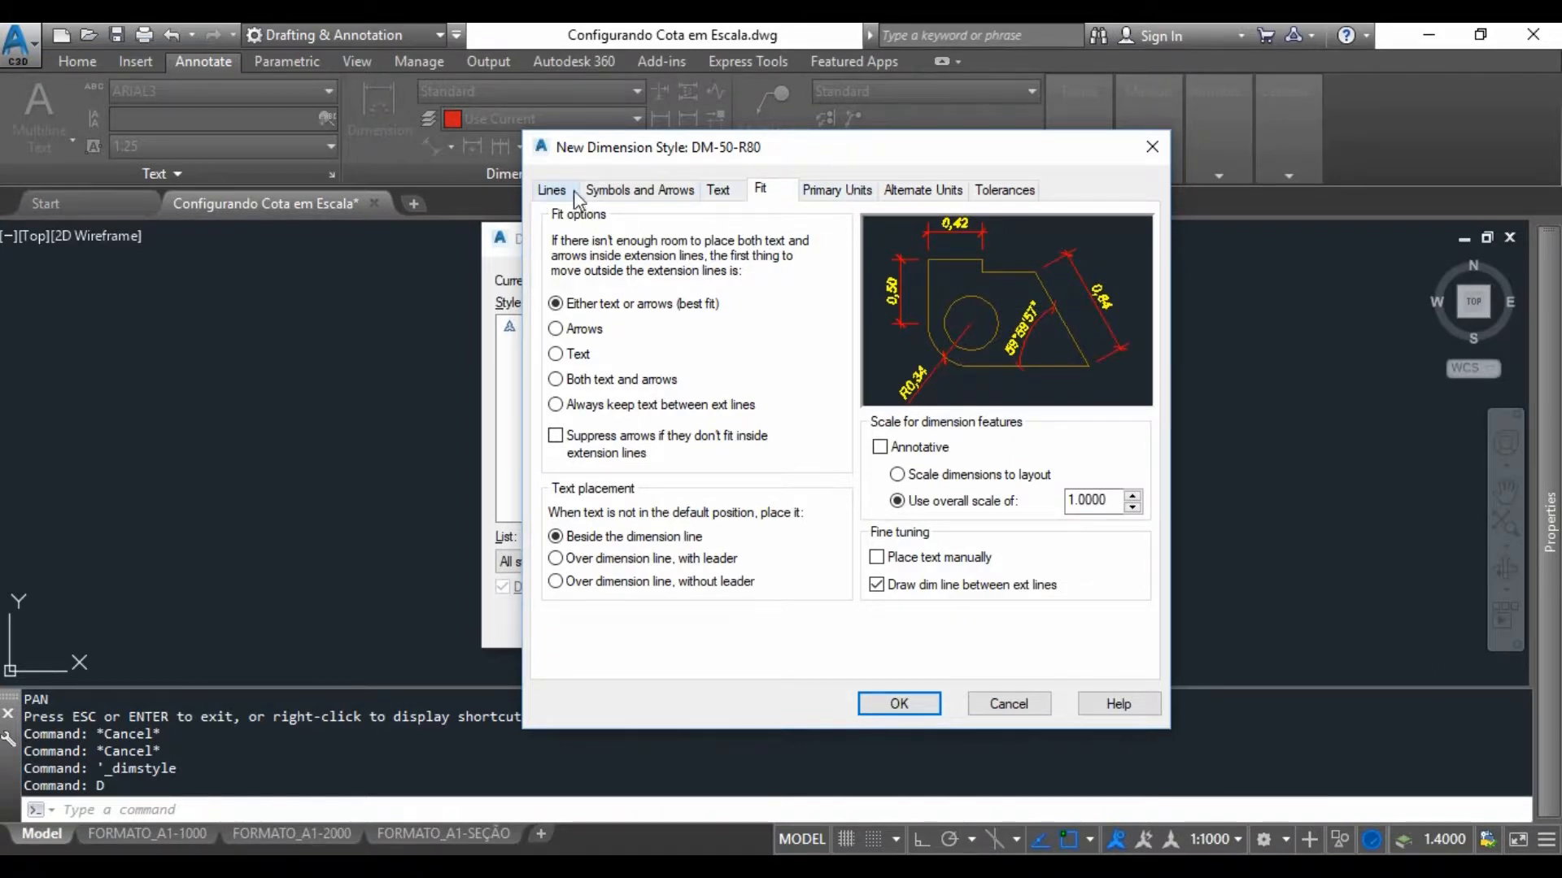
pyautogui.click(719, 194)
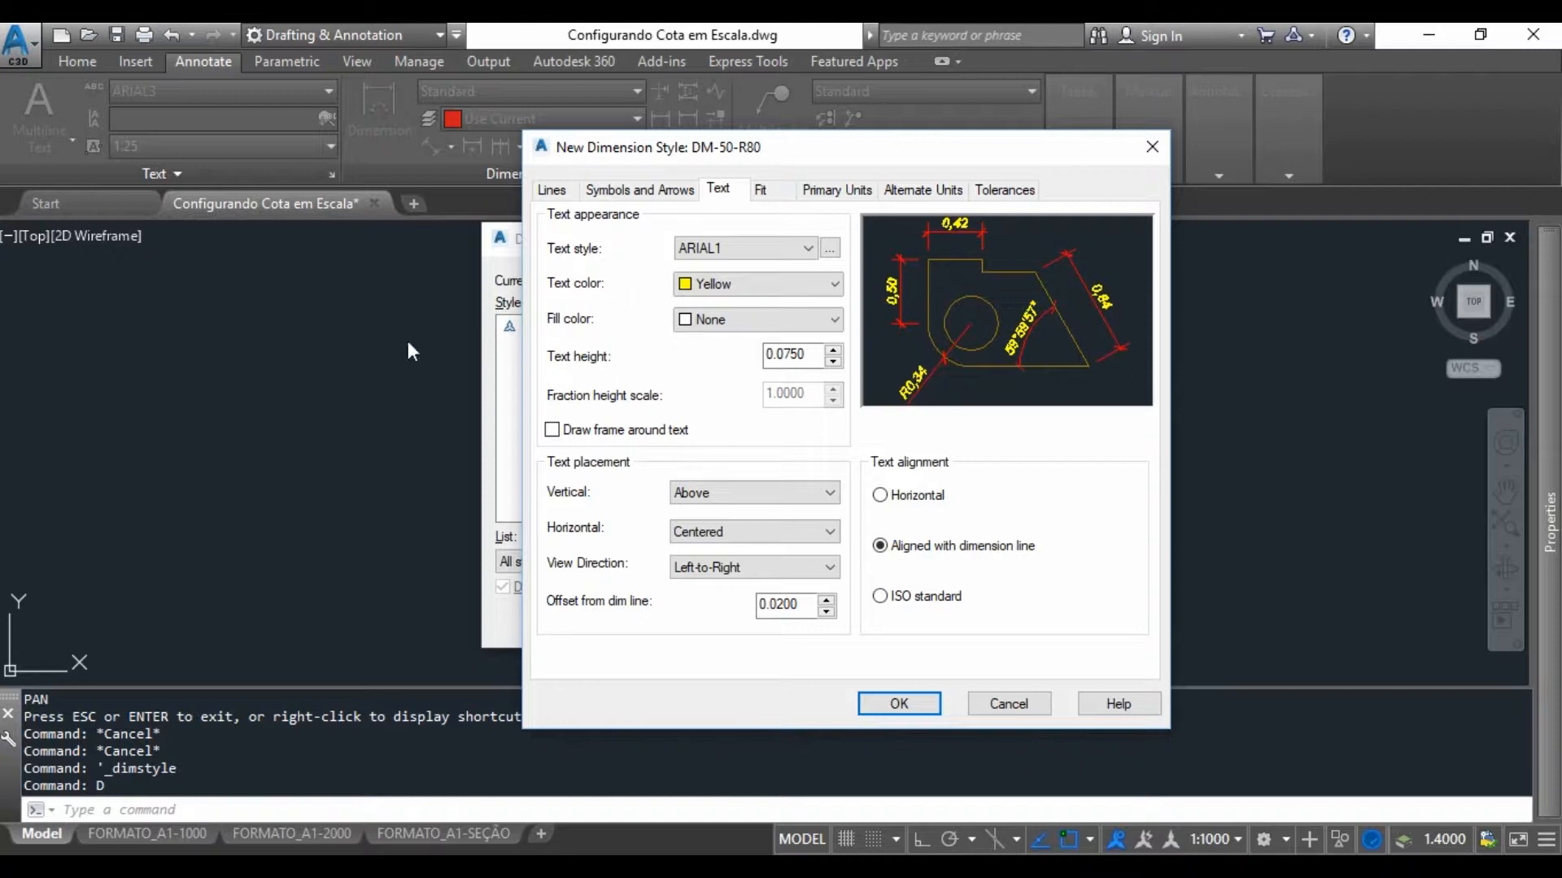
# Switch to the Régua Normografo PDF and look up the factor for ruler 80 at scale 1:50.
pyautogui.click(190, 13)
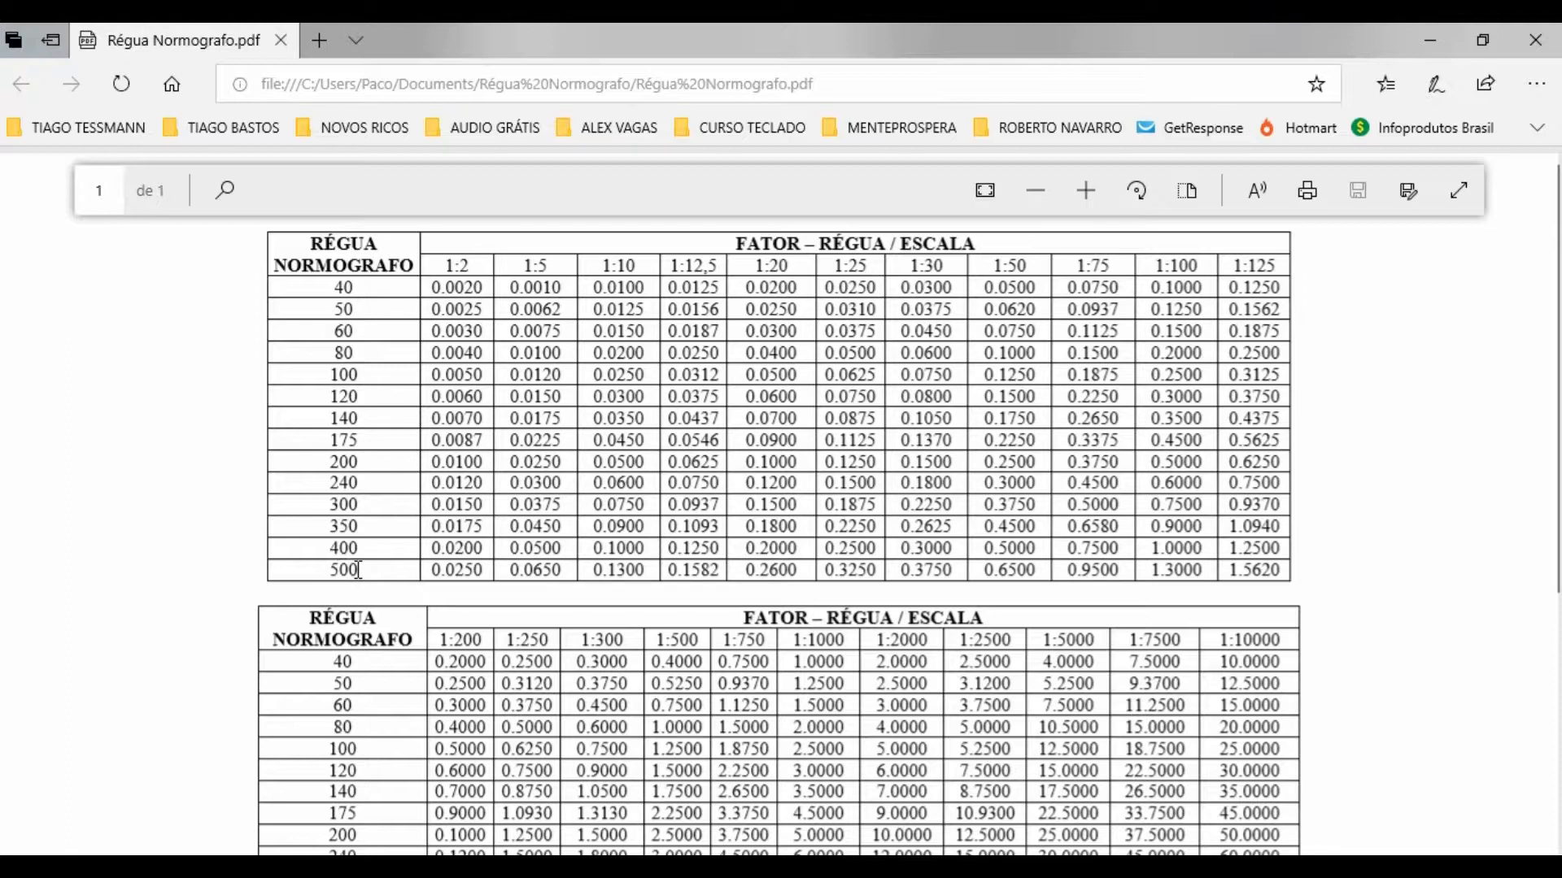
pyautogui.doubleClick(343, 352)
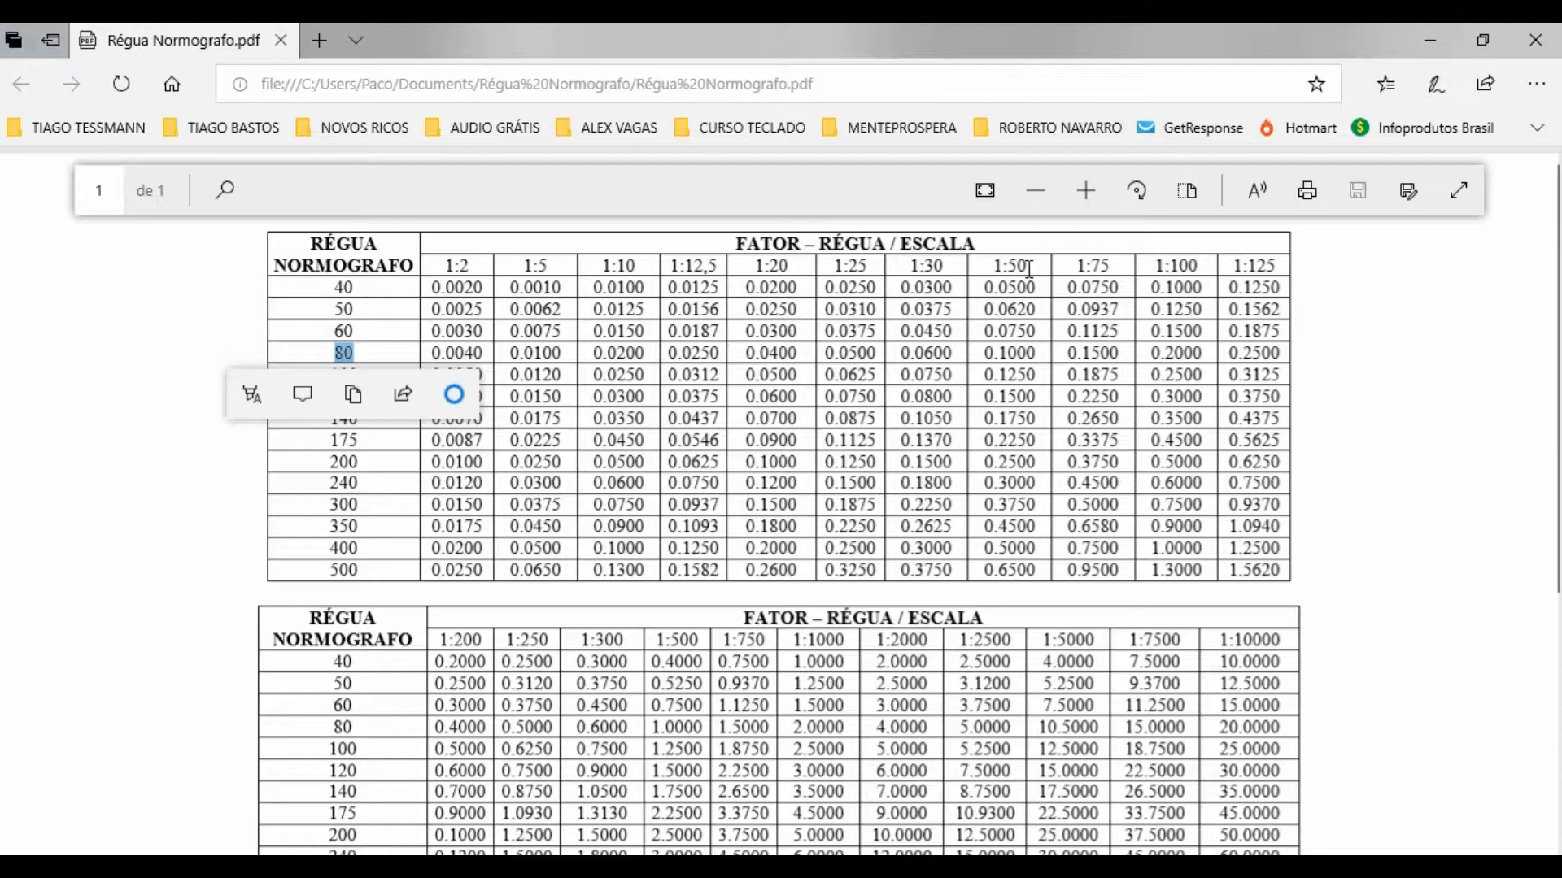
pyautogui.scroll(-4, 895, 301)
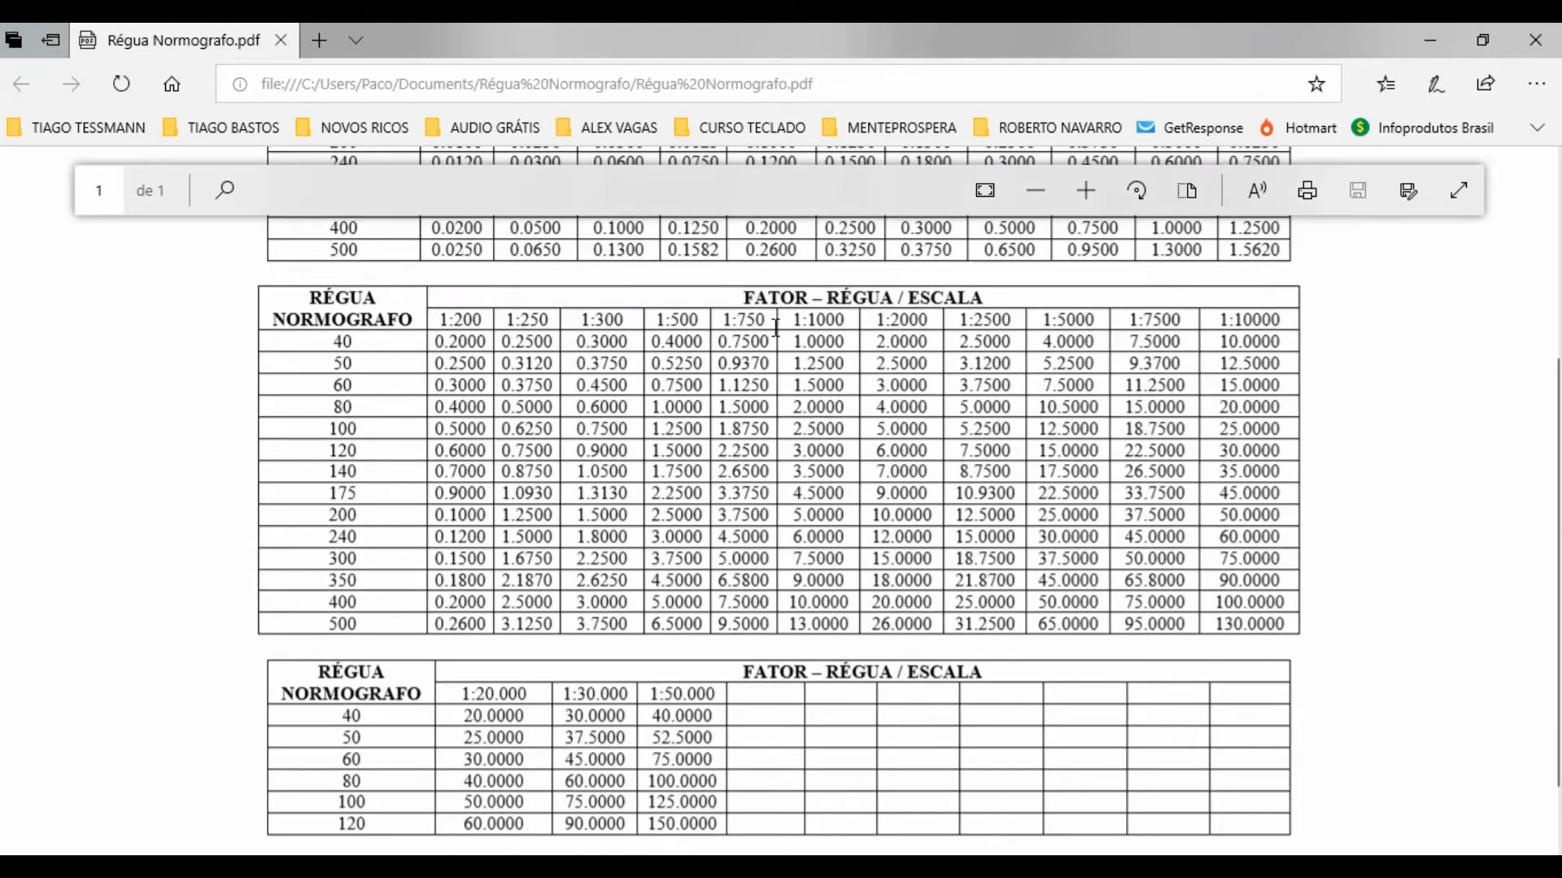
pyautogui.scroll(4, 814, 334)
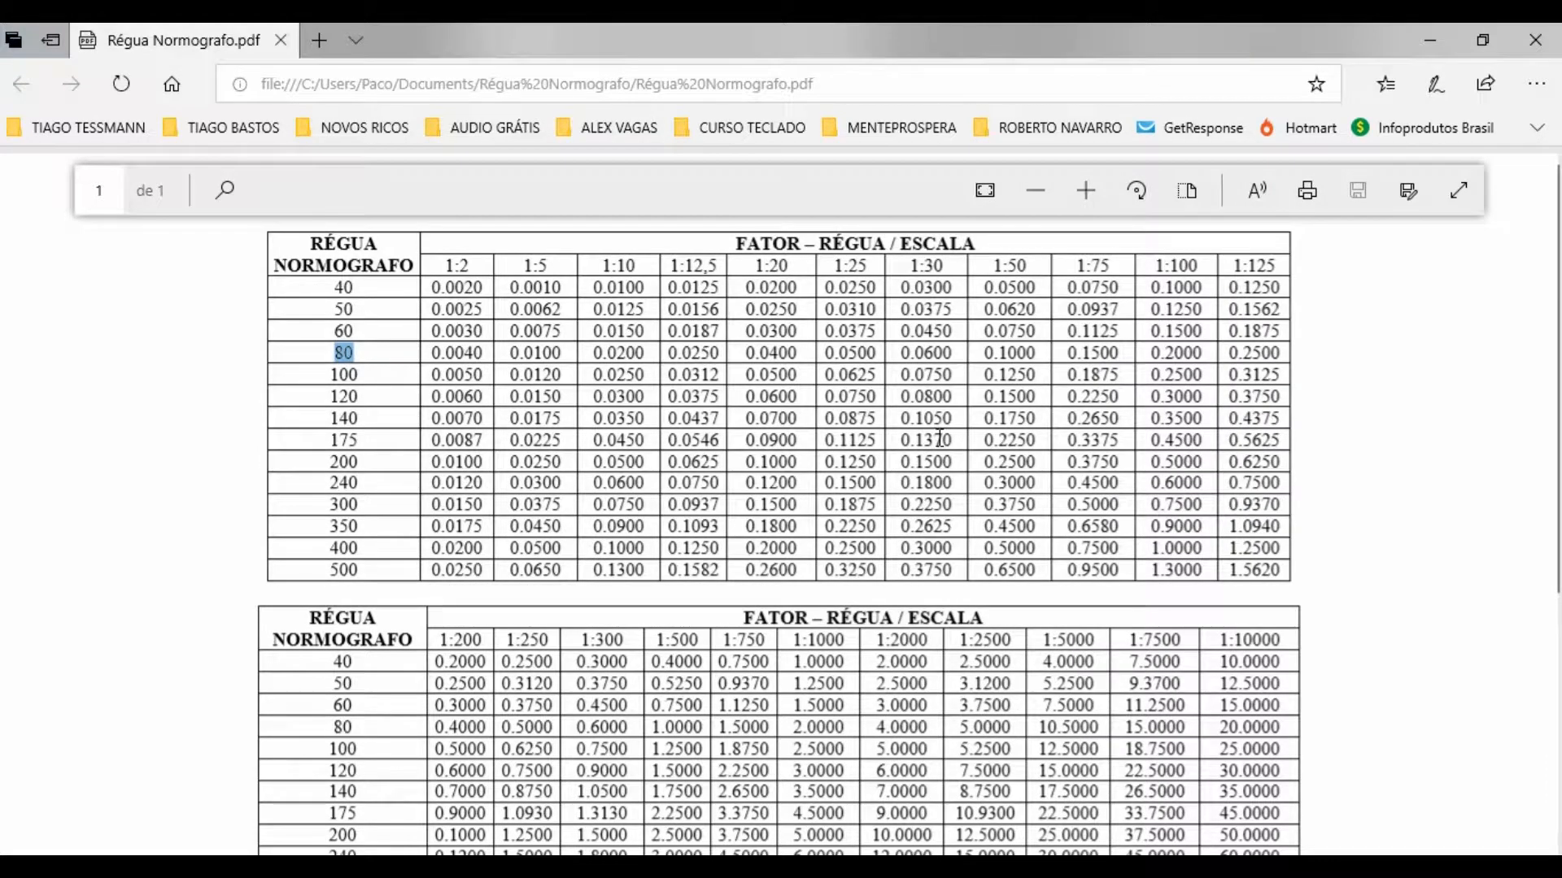
# Check the table's ruler 80 factors for scales 1:50 and 1:1000, and return to the dimension style settings in Civil 3D.
pyautogui.click(324, 350)
pyautogui.scroll(-1, 454, 364)
pyautogui.moveTo(338, 351); pyautogui.dragTo(1037, 348)
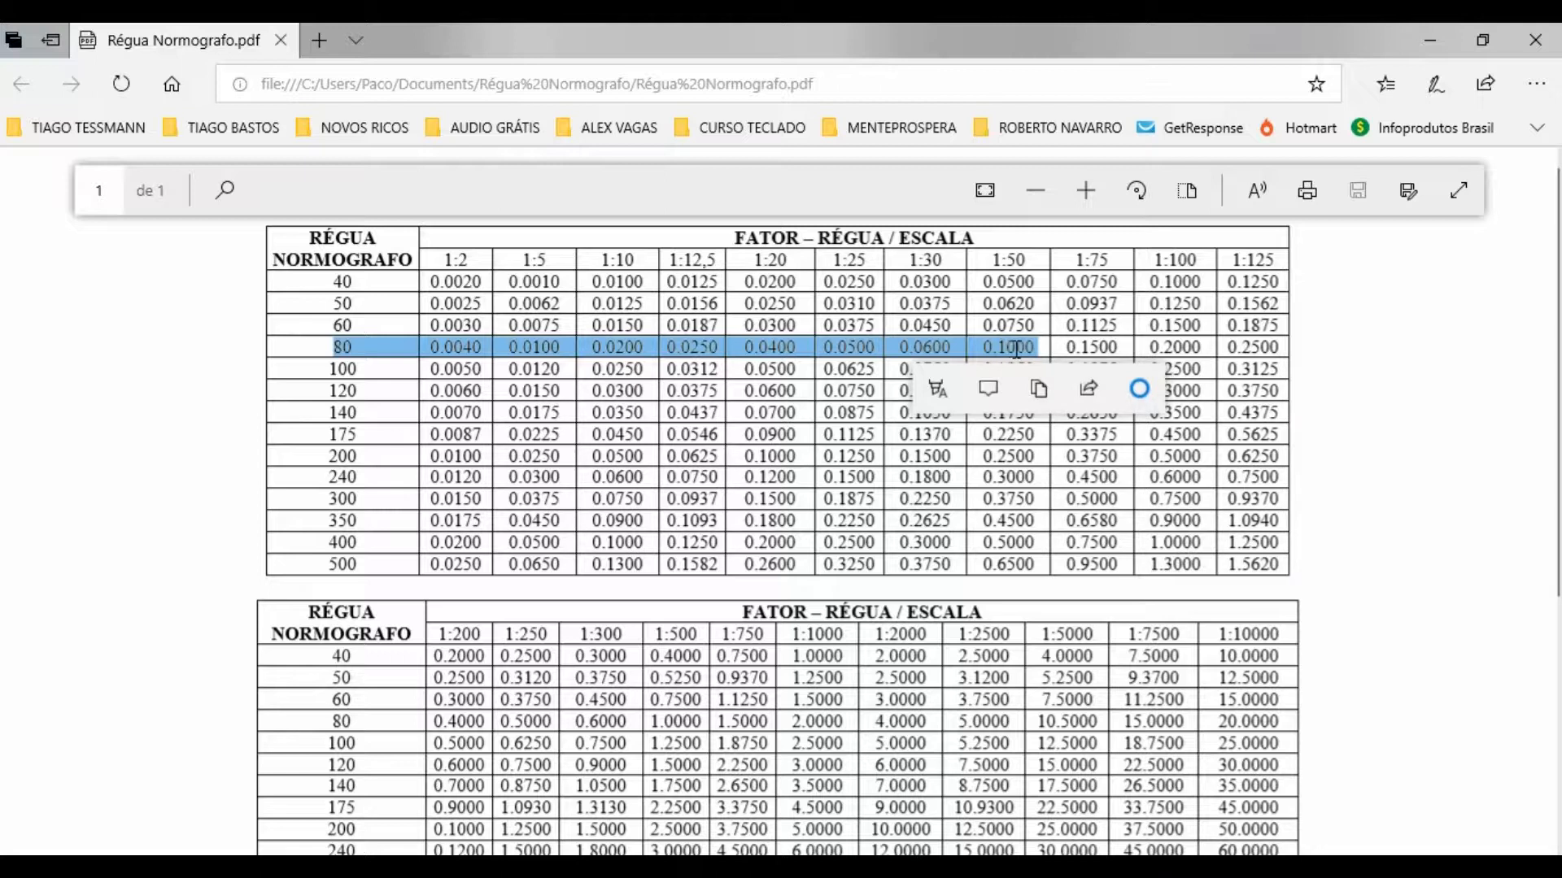
pyautogui.scroll(-3, 916, 454)
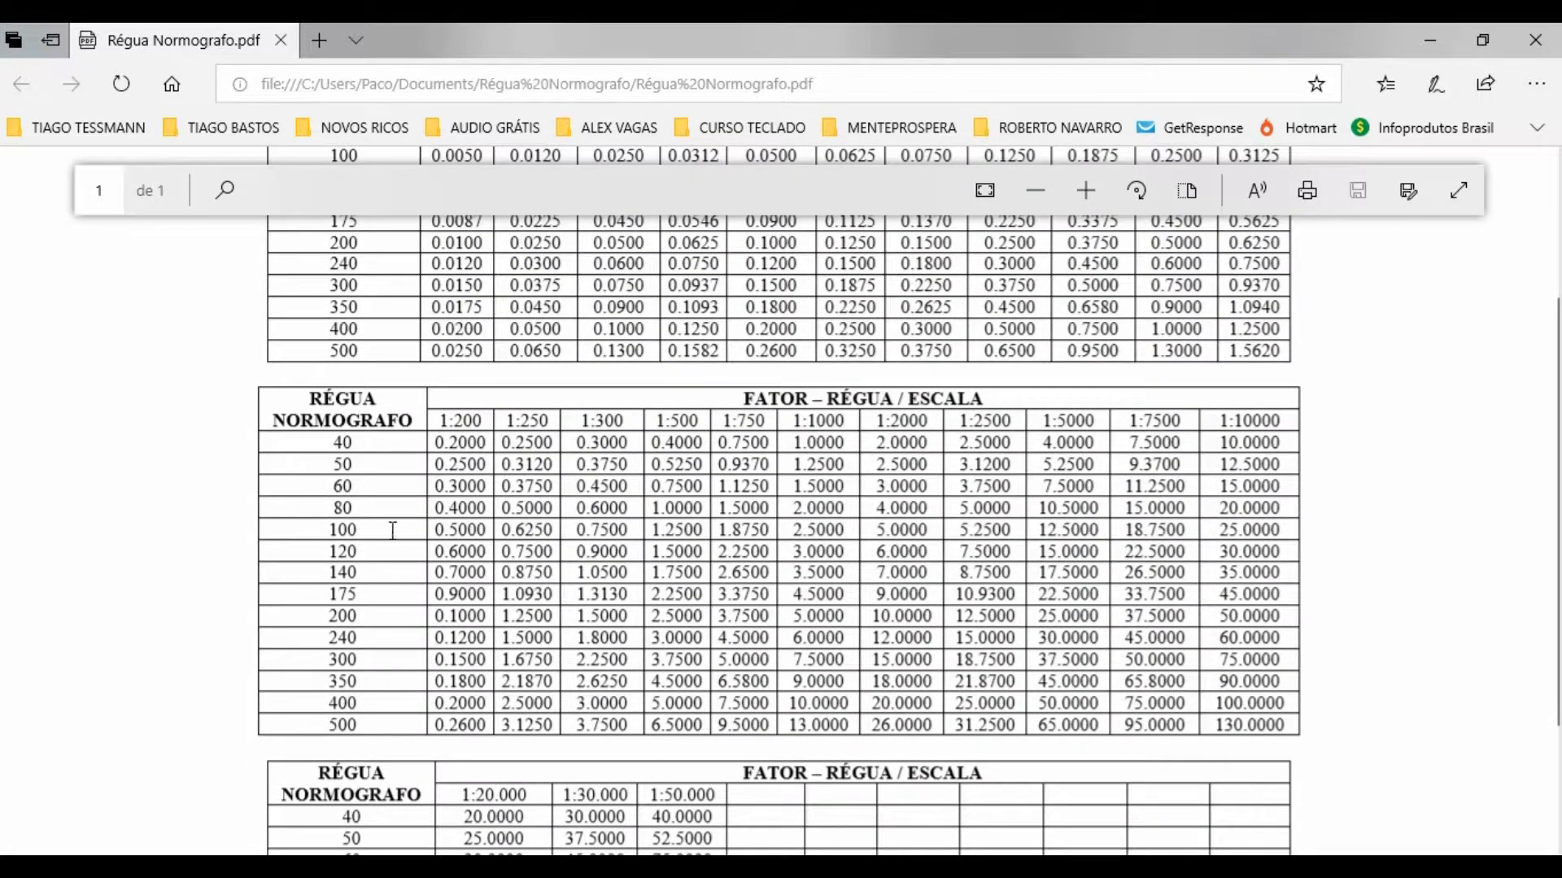
pyautogui.moveTo(334, 508); pyautogui.dragTo(845, 507)
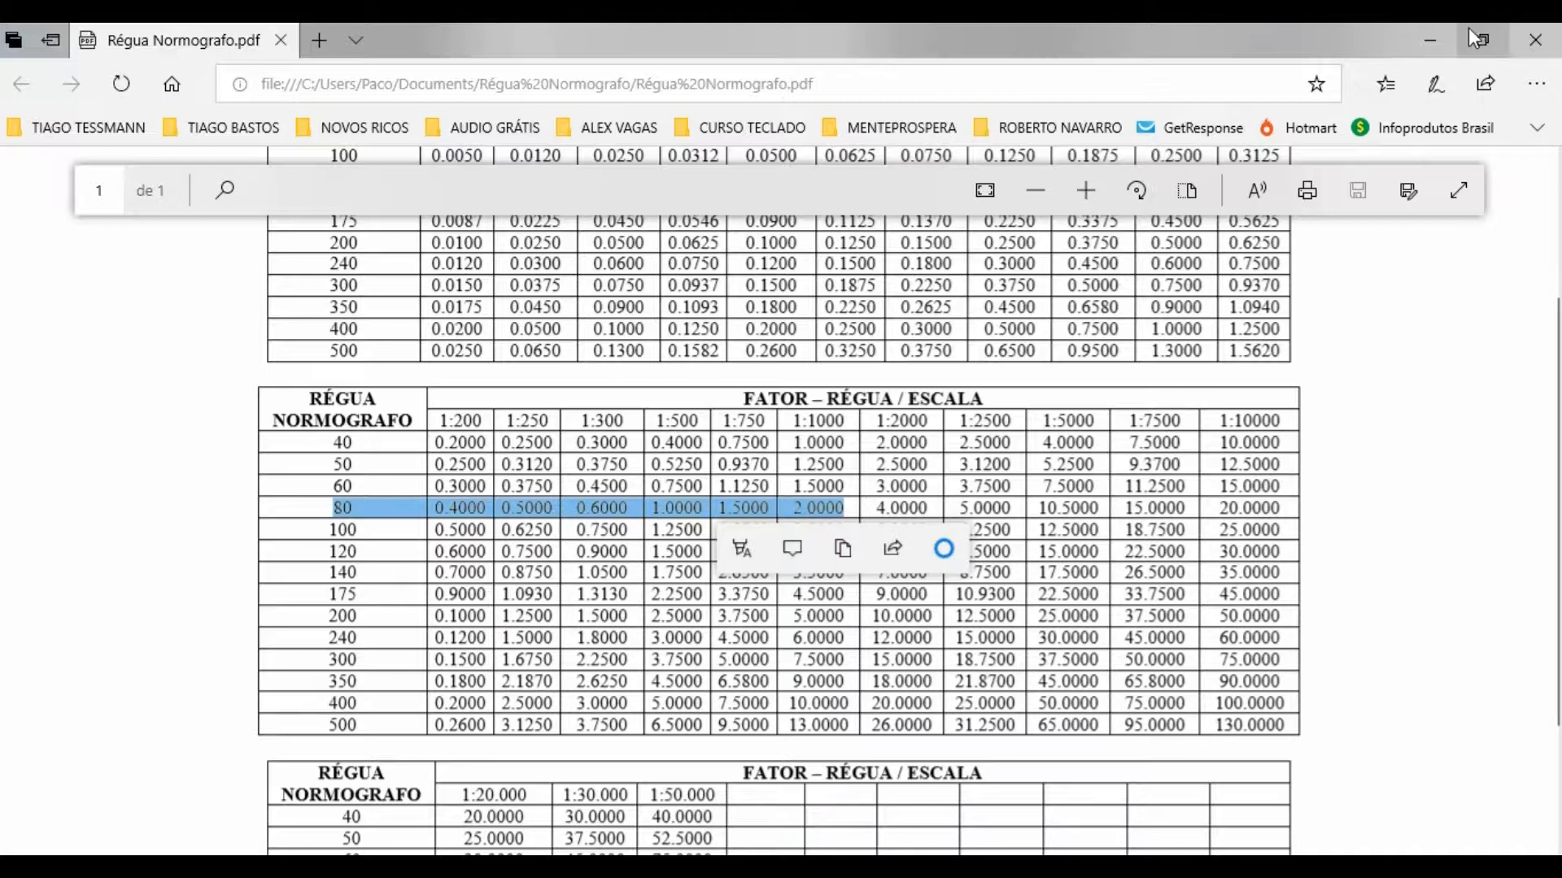
pyautogui.click(1430, 40)
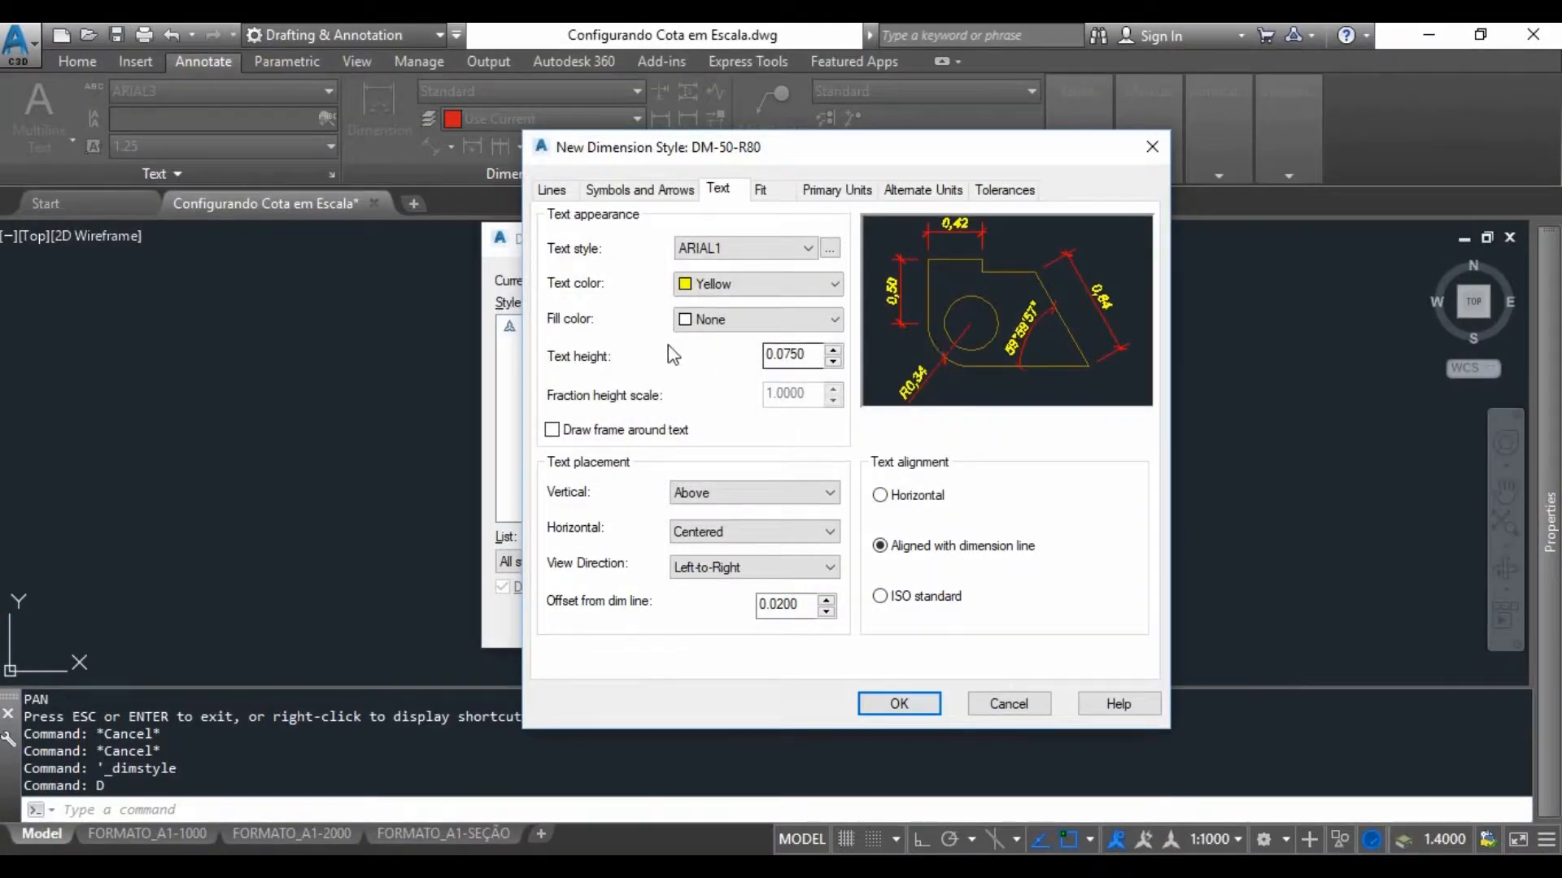
# Set the dimension text style to ARIA2 and view its definition in the Text Style dialog.
pyautogui.click(781, 246)
pyautogui.click(750, 246)
pyautogui.click(760, 244)
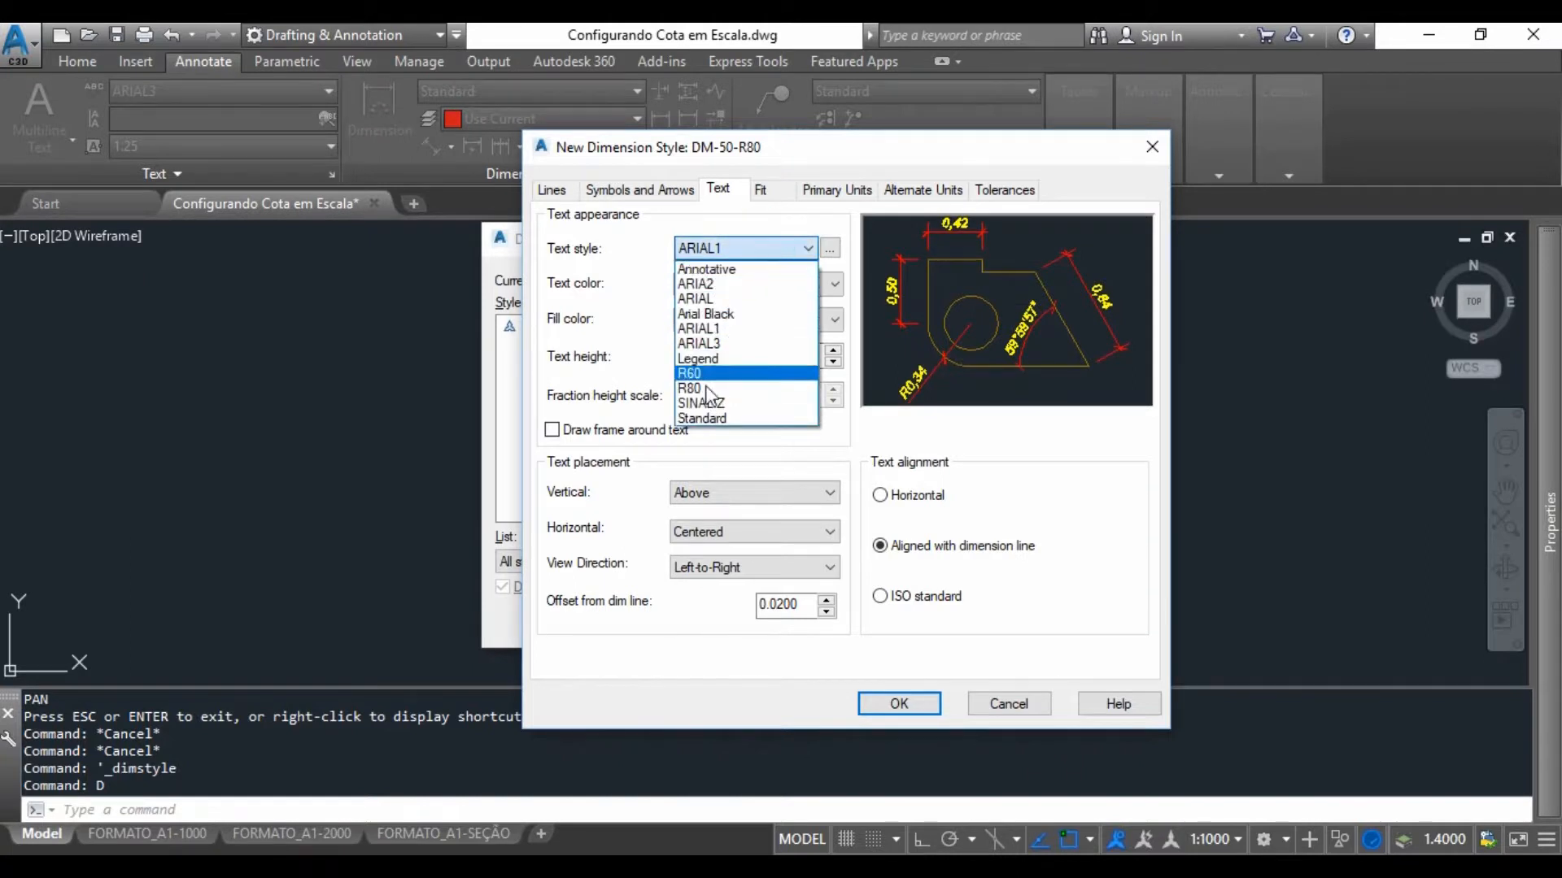
pyautogui.click(701, 284)
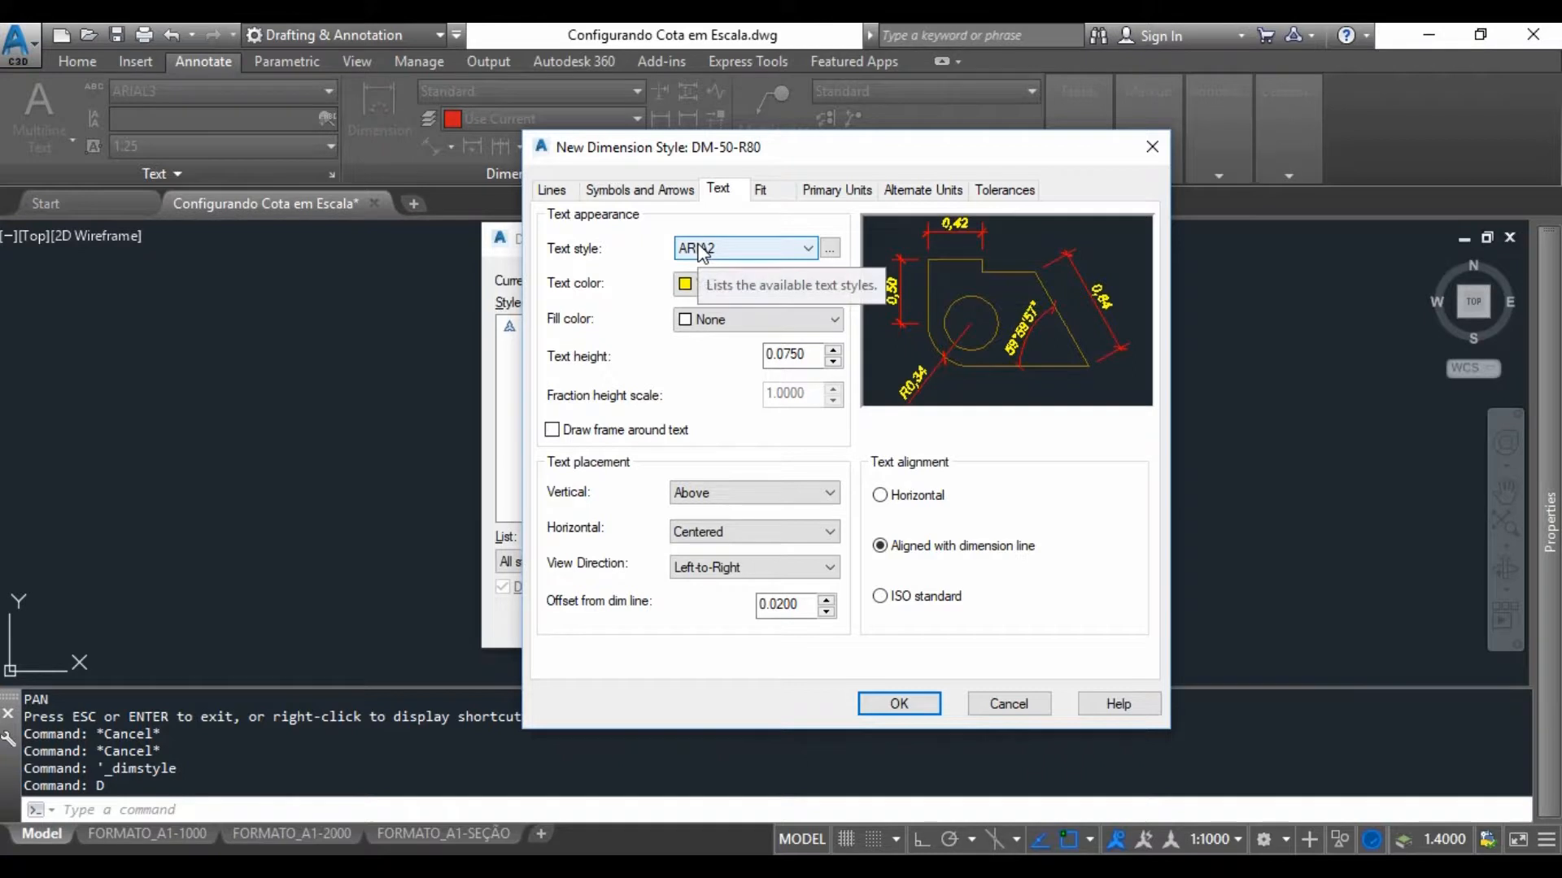
pyautogui.click(830, 252)
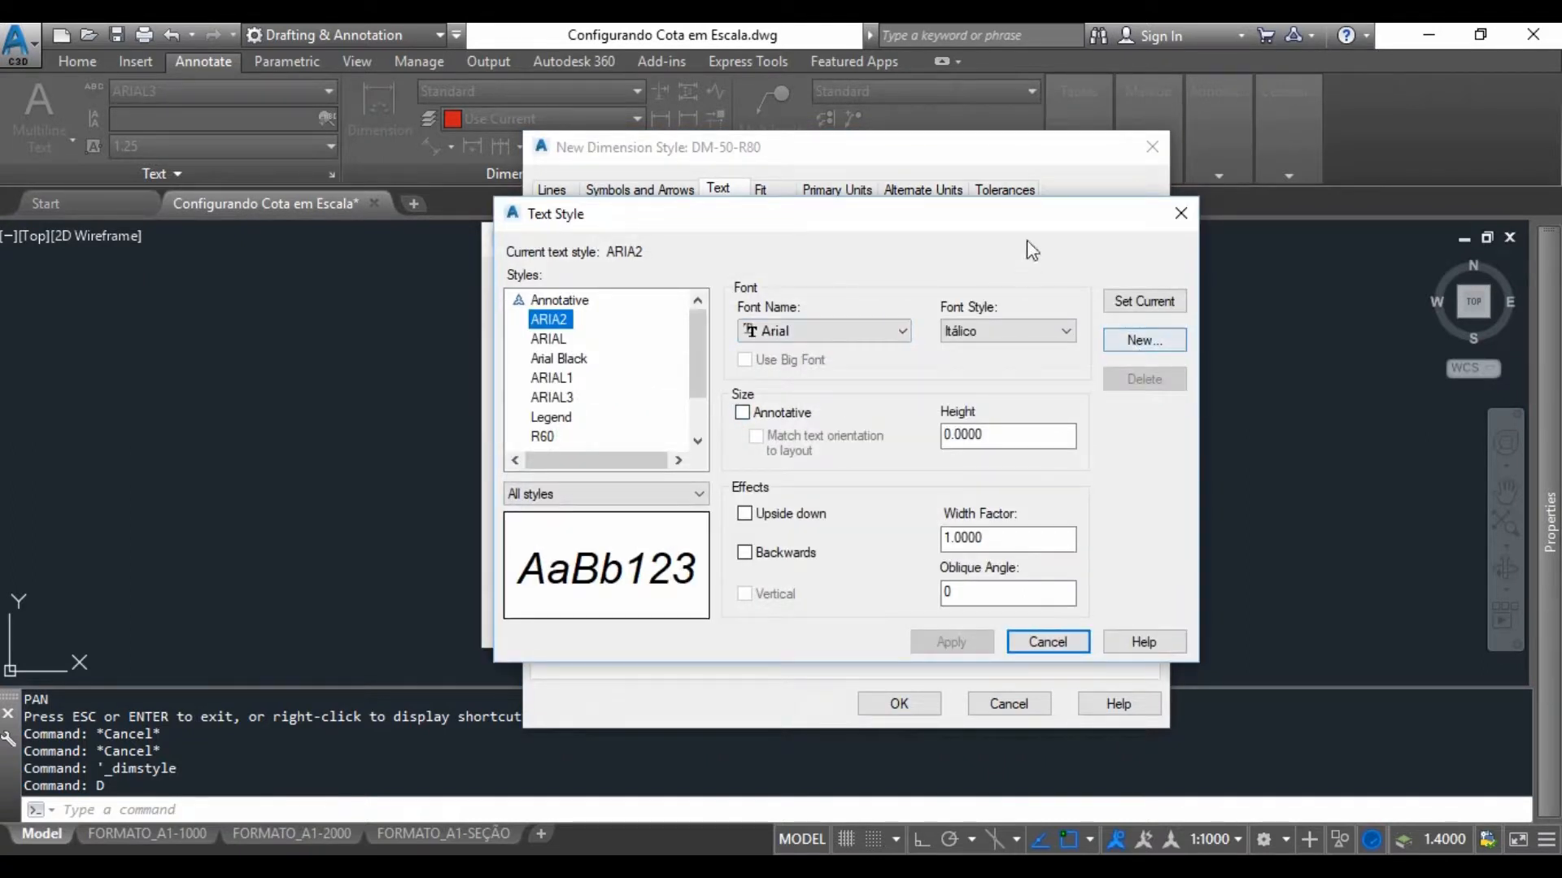
pyautogui.click(1181, 214)
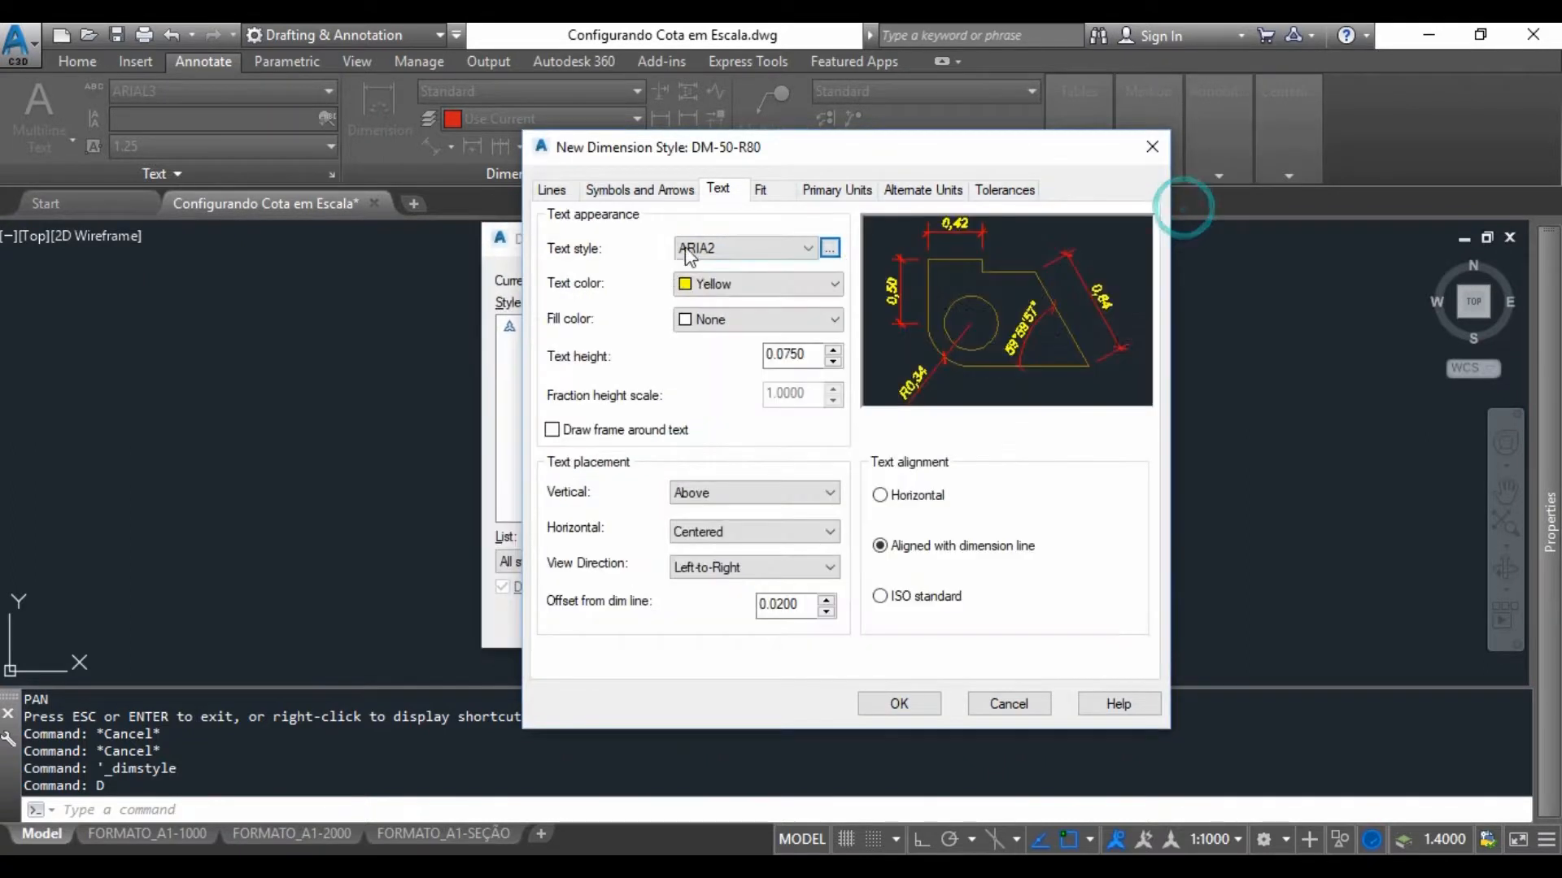
# Create a new text style named ARIAL4 from within the dimension style's text settings.
pyautogui.click(830, 250)
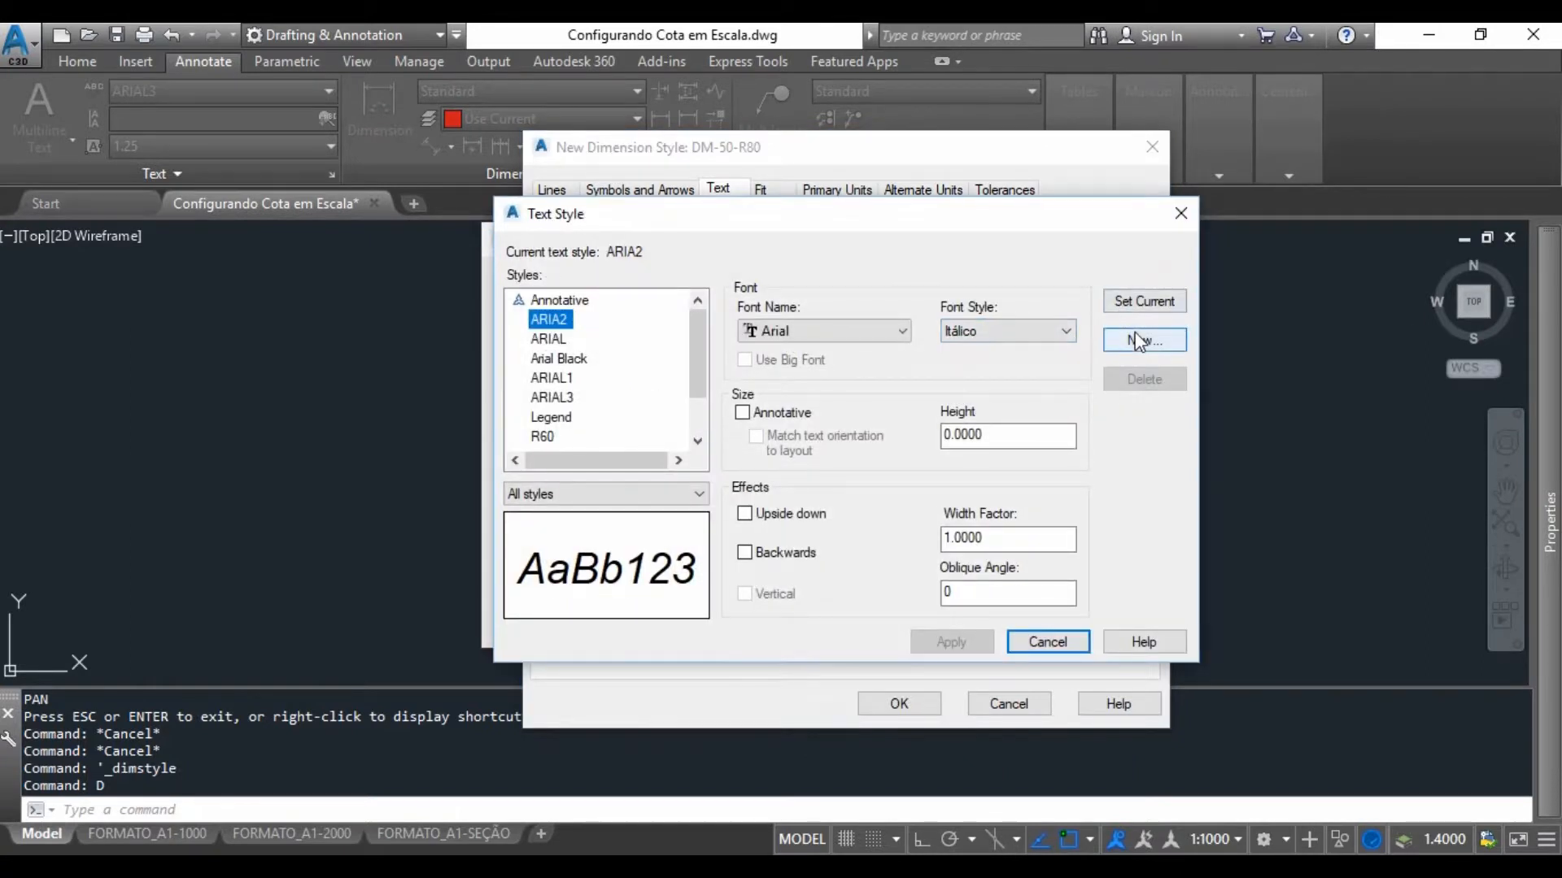
pyautogui.click(1139, 341)
pyautogui.click(811, 424)
pyautogui.doubleClick(811, 425)
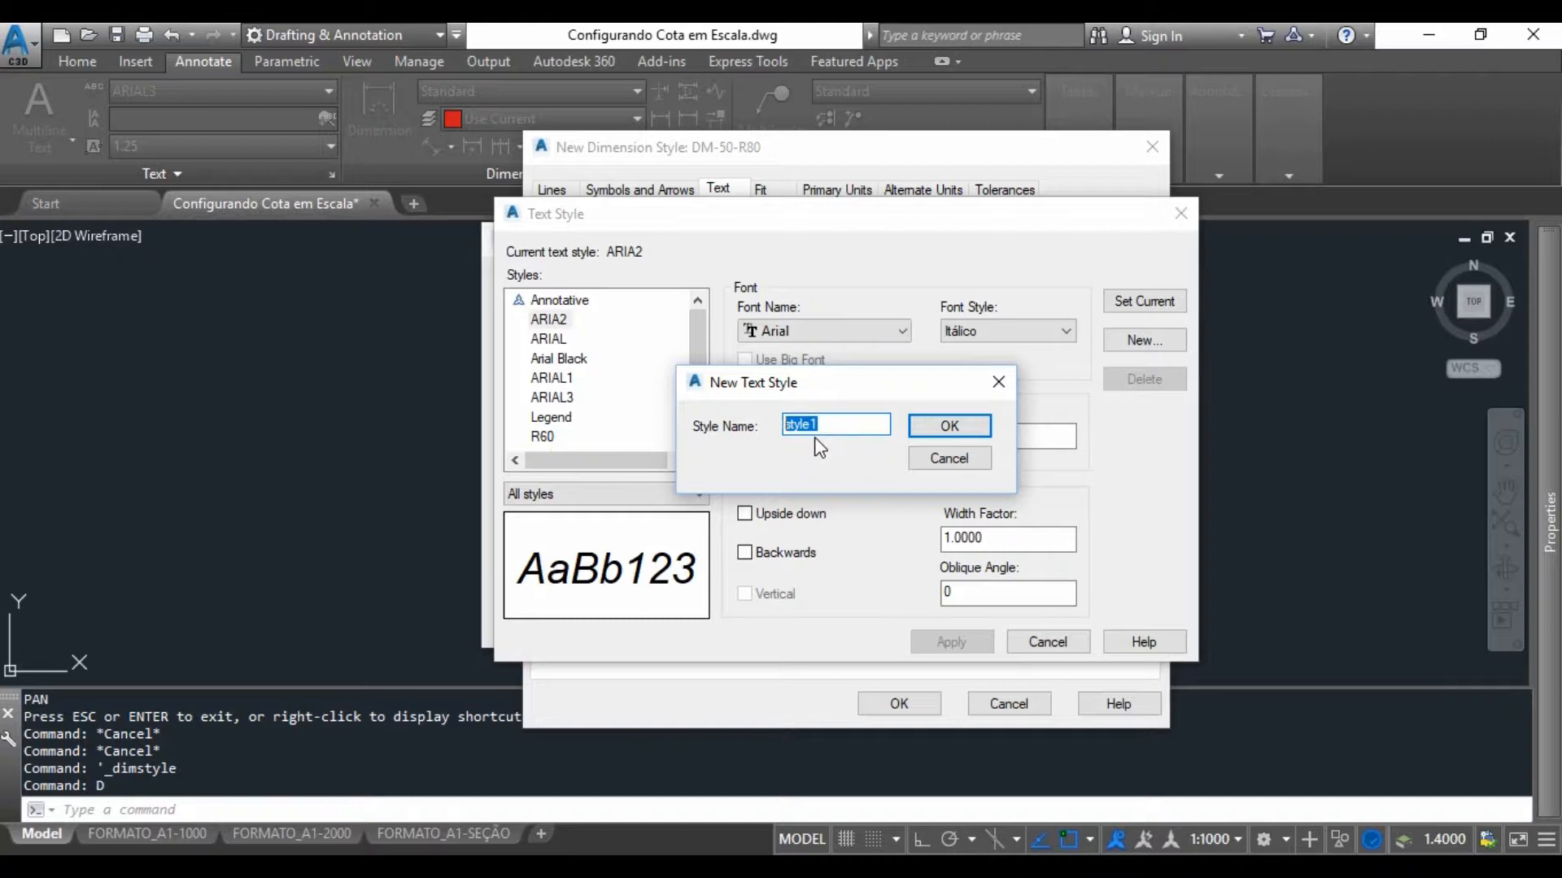
pyautogui.write('ARIAL4')
pyautogui.click(948, 426)
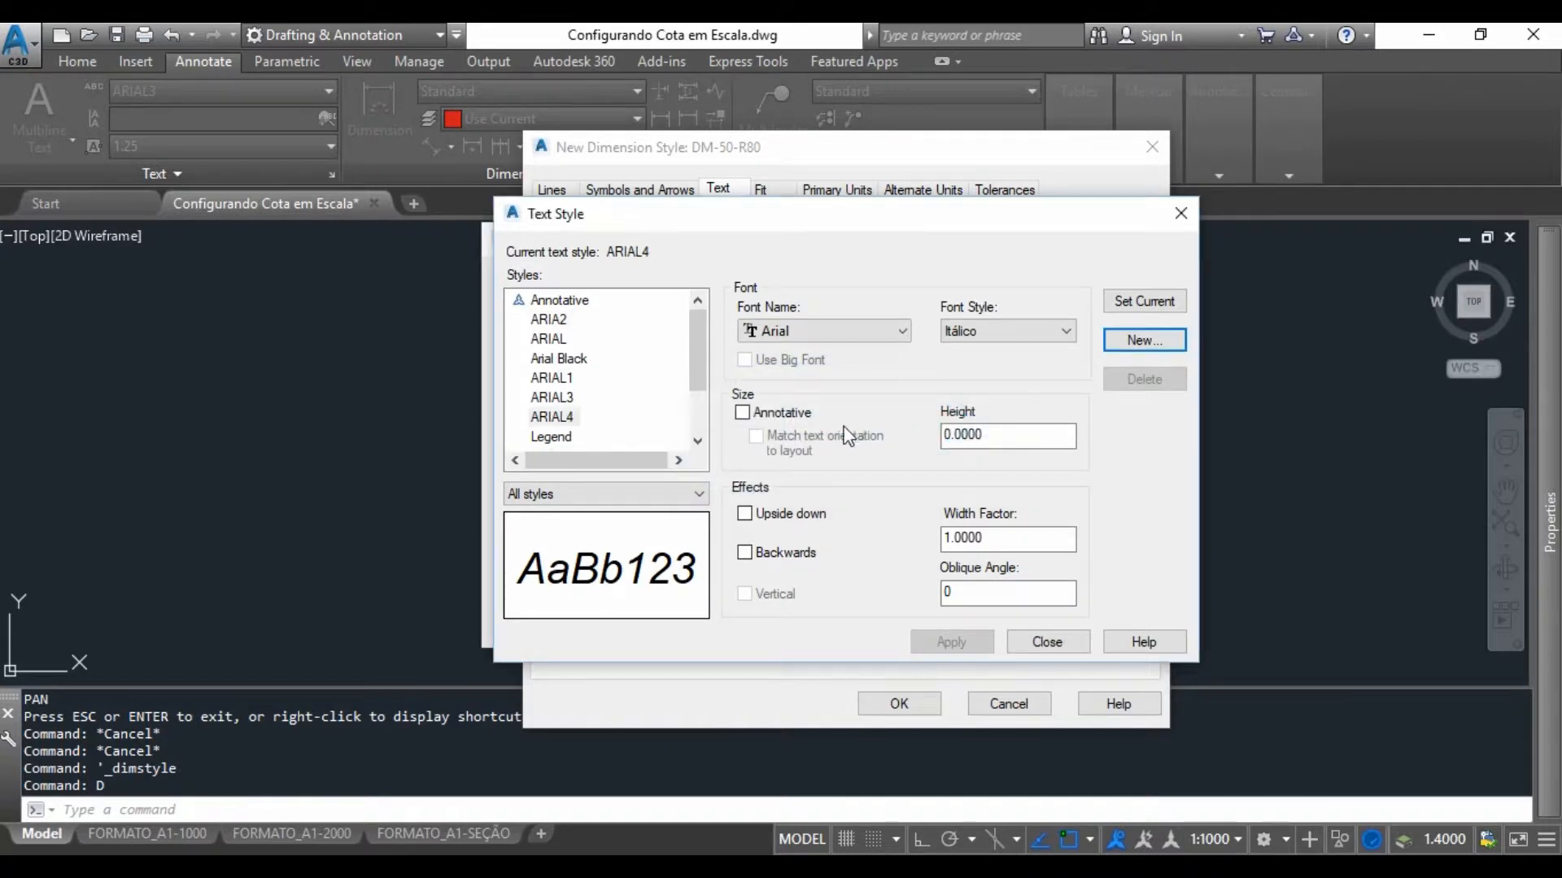
# Try the Arial Black font for ARIAL4, and set it to Arial with the Itálico font style.
pyautogui.click(783, 330)
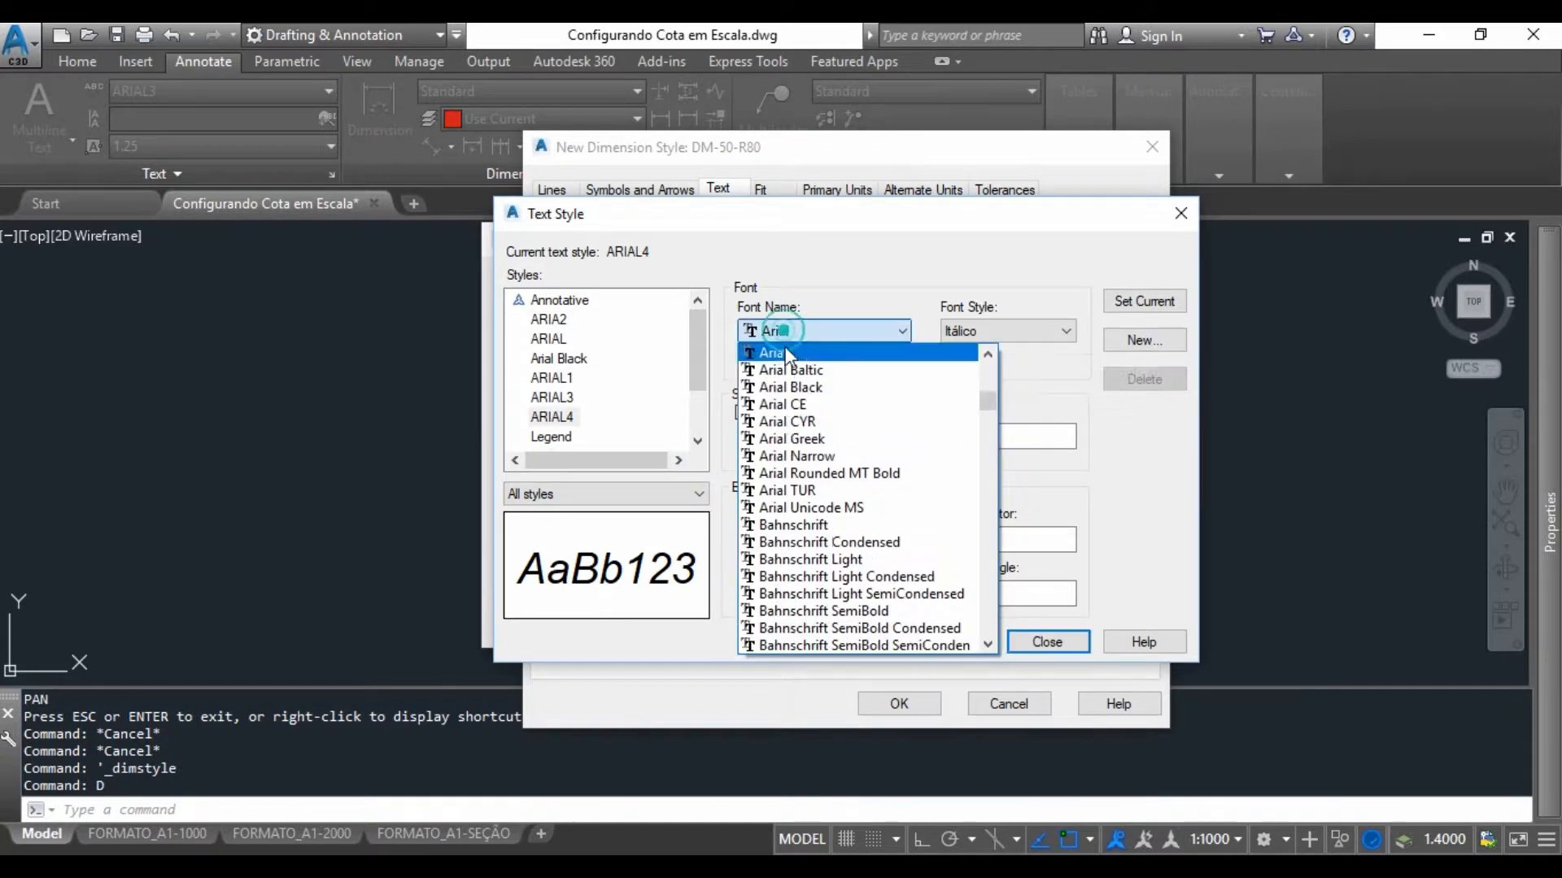
pyautogui.click(806, 391)
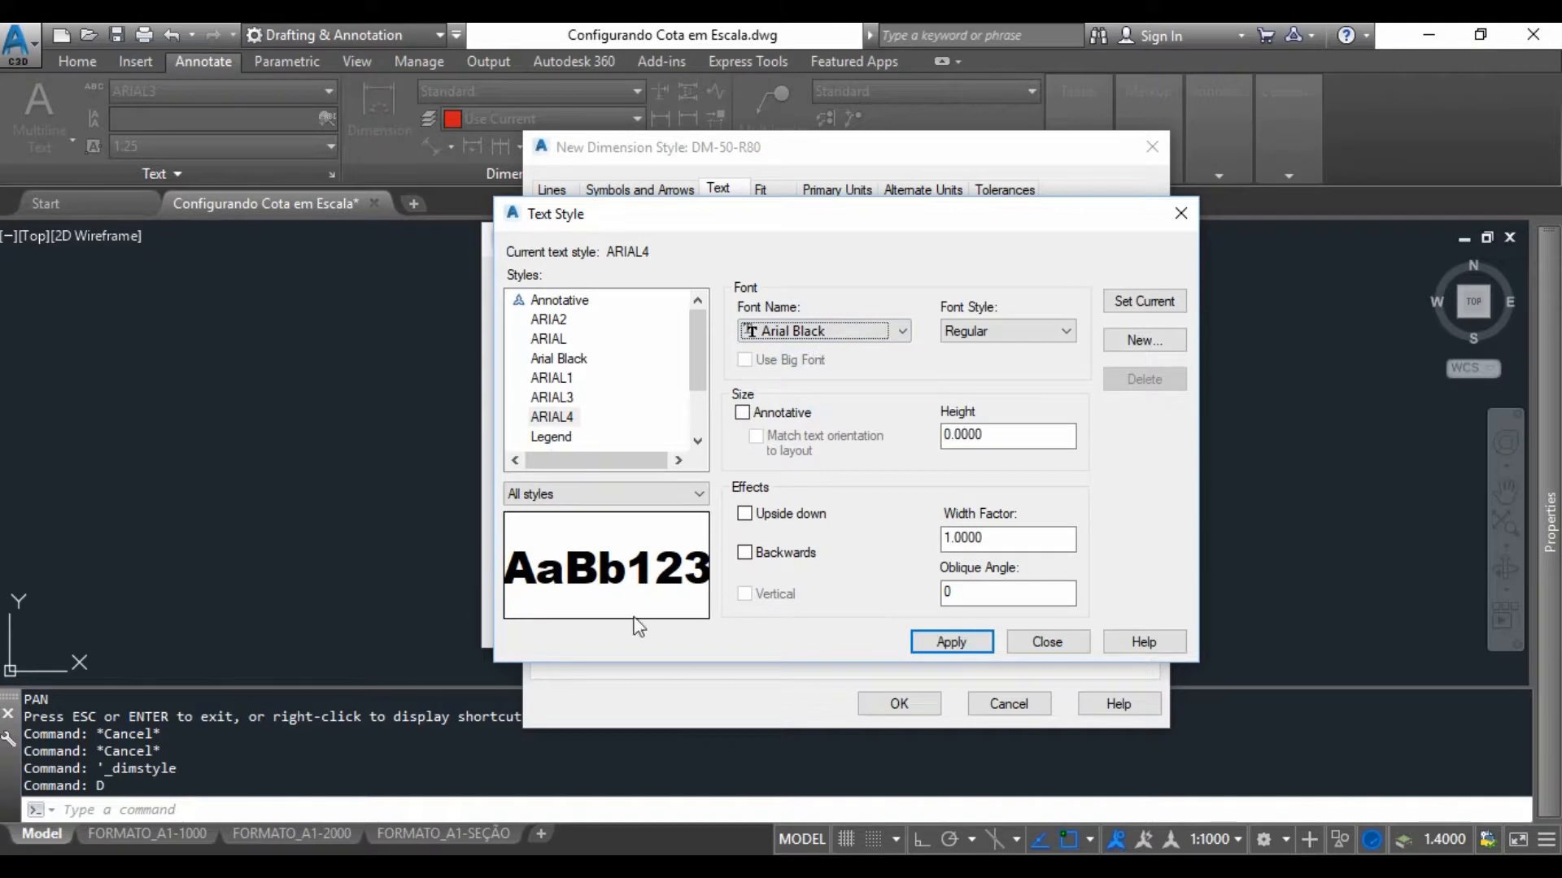
pyautogui.click(786, 332)
pyautogui.scroll(2, 783, 420)
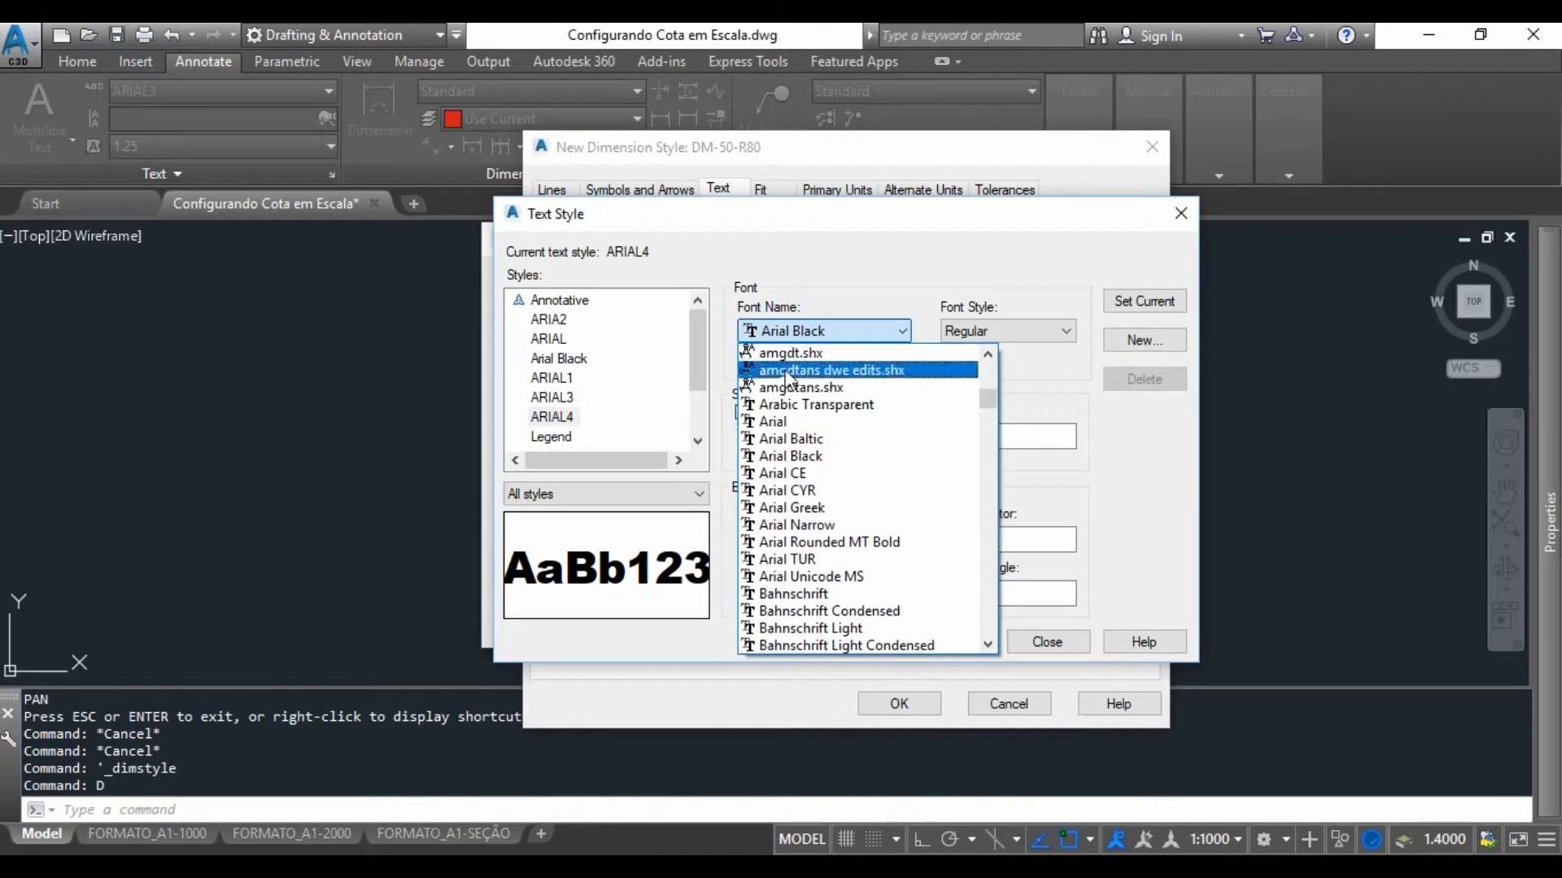
pyautogui.click(779, 422)
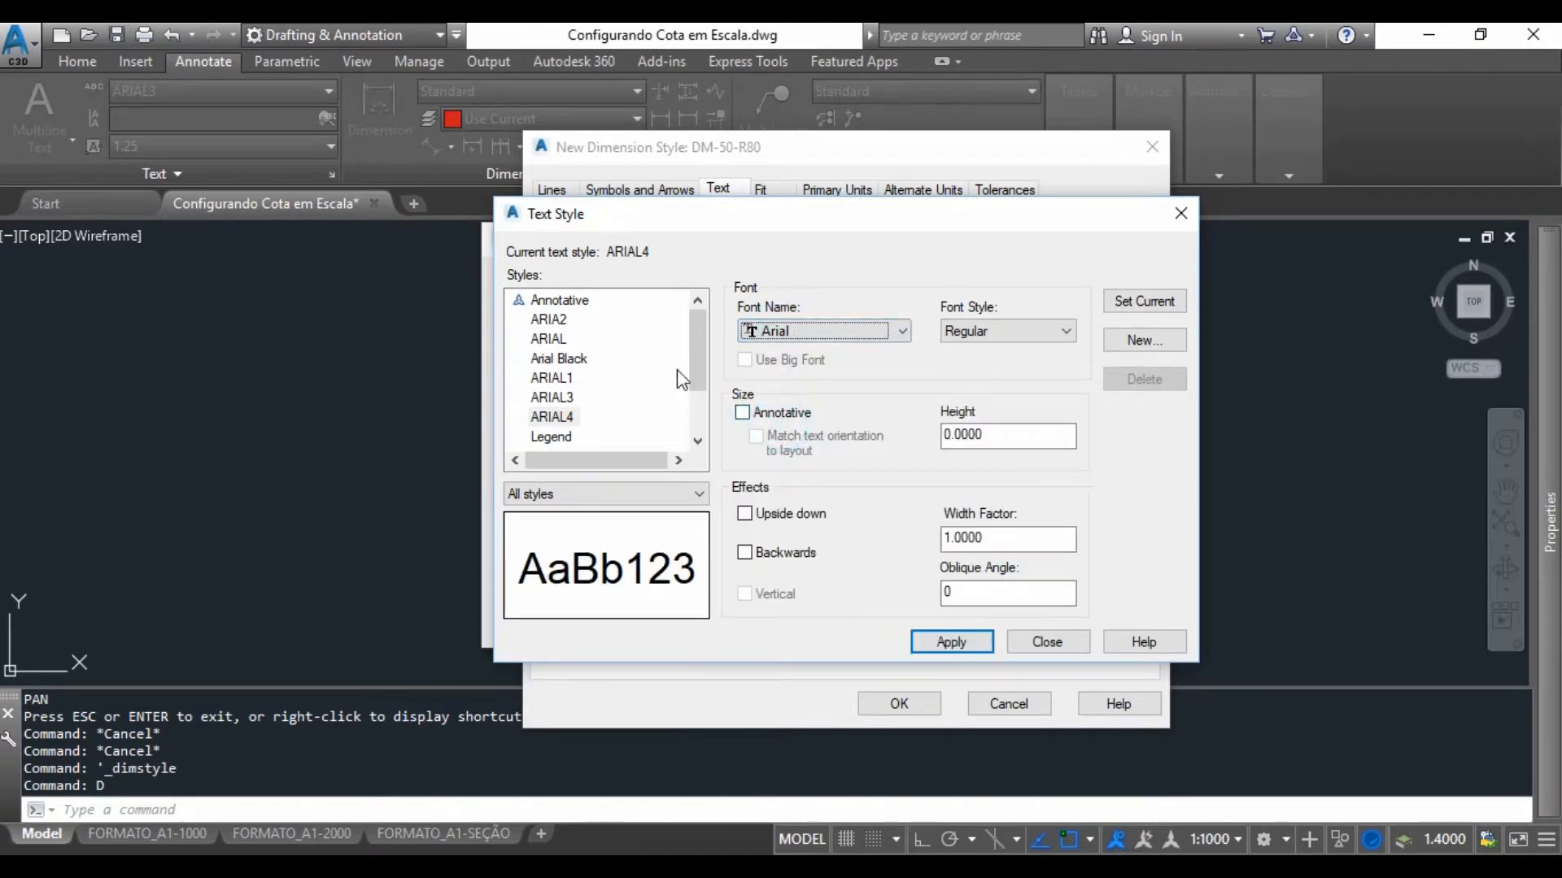
pyautogui.click(551, 418)
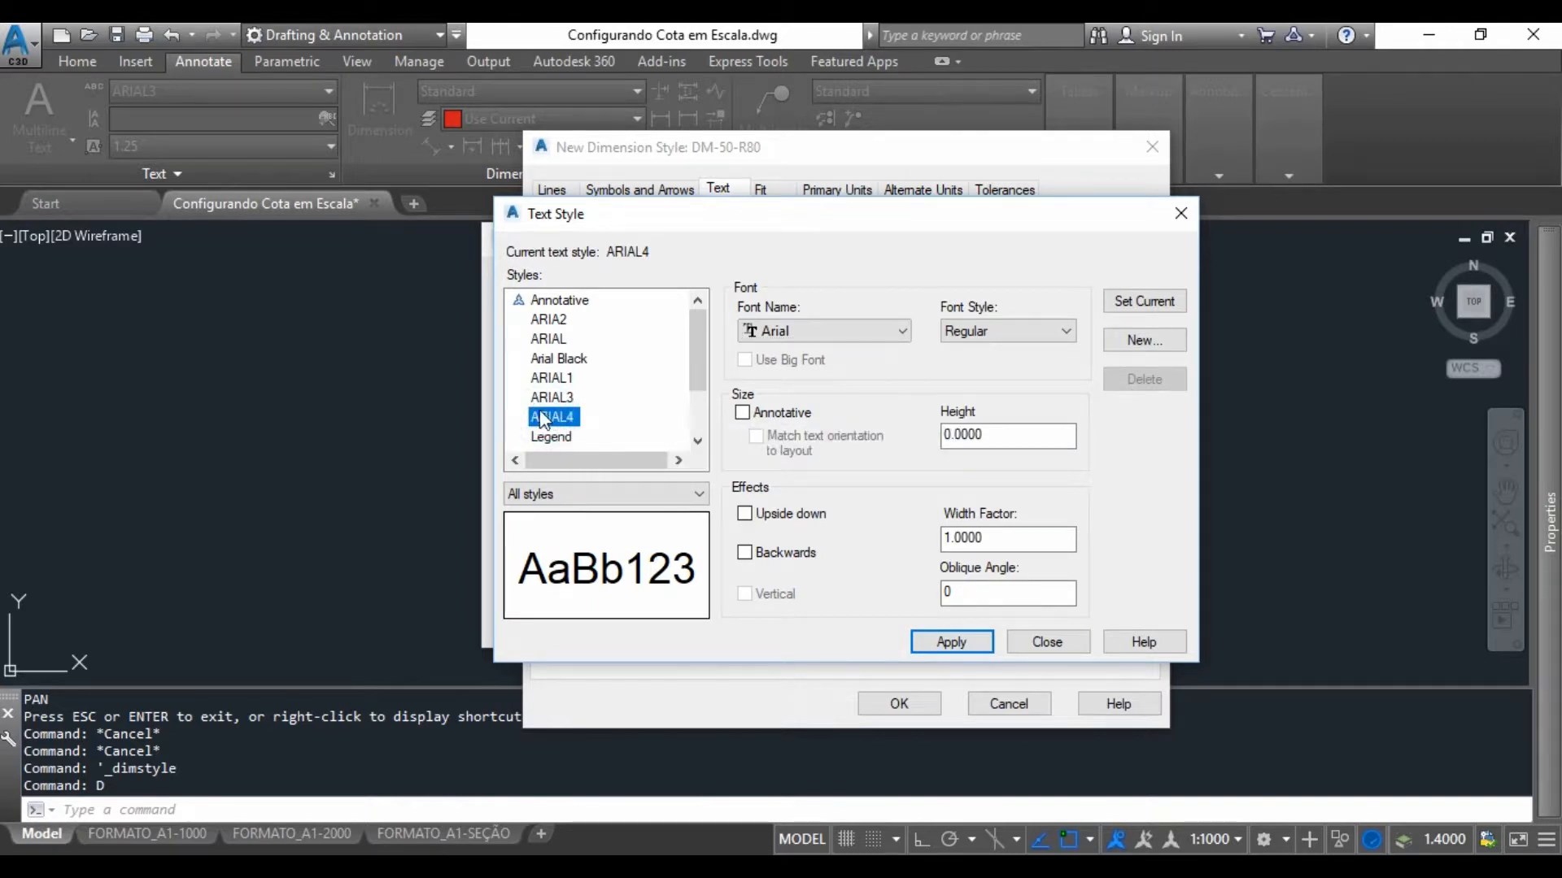
pyautogui.click(991, 331)
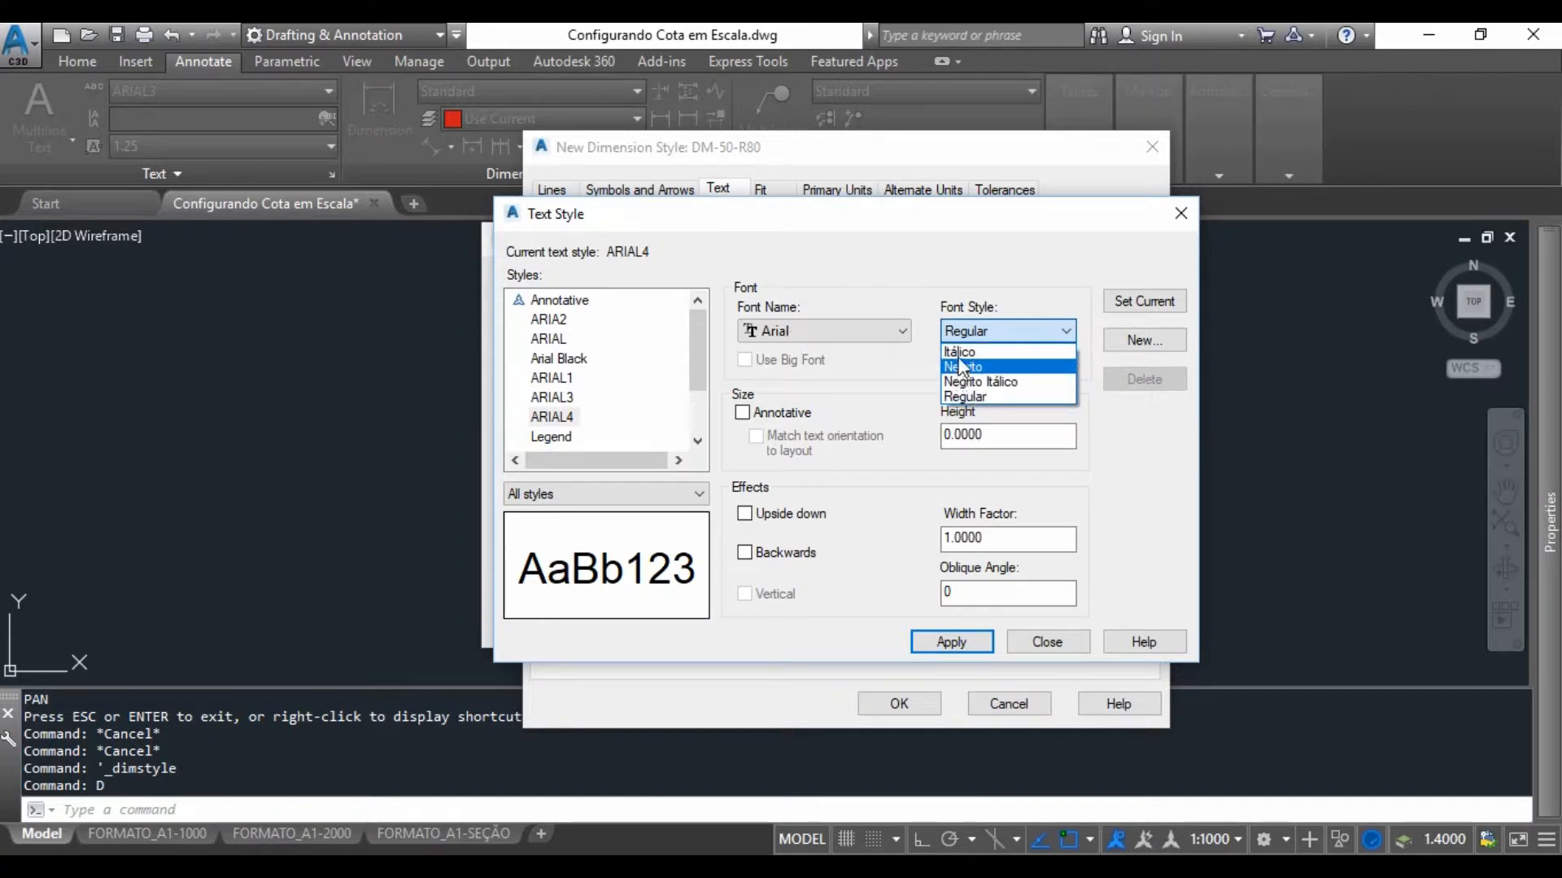
pyautogui.click(963, 352)
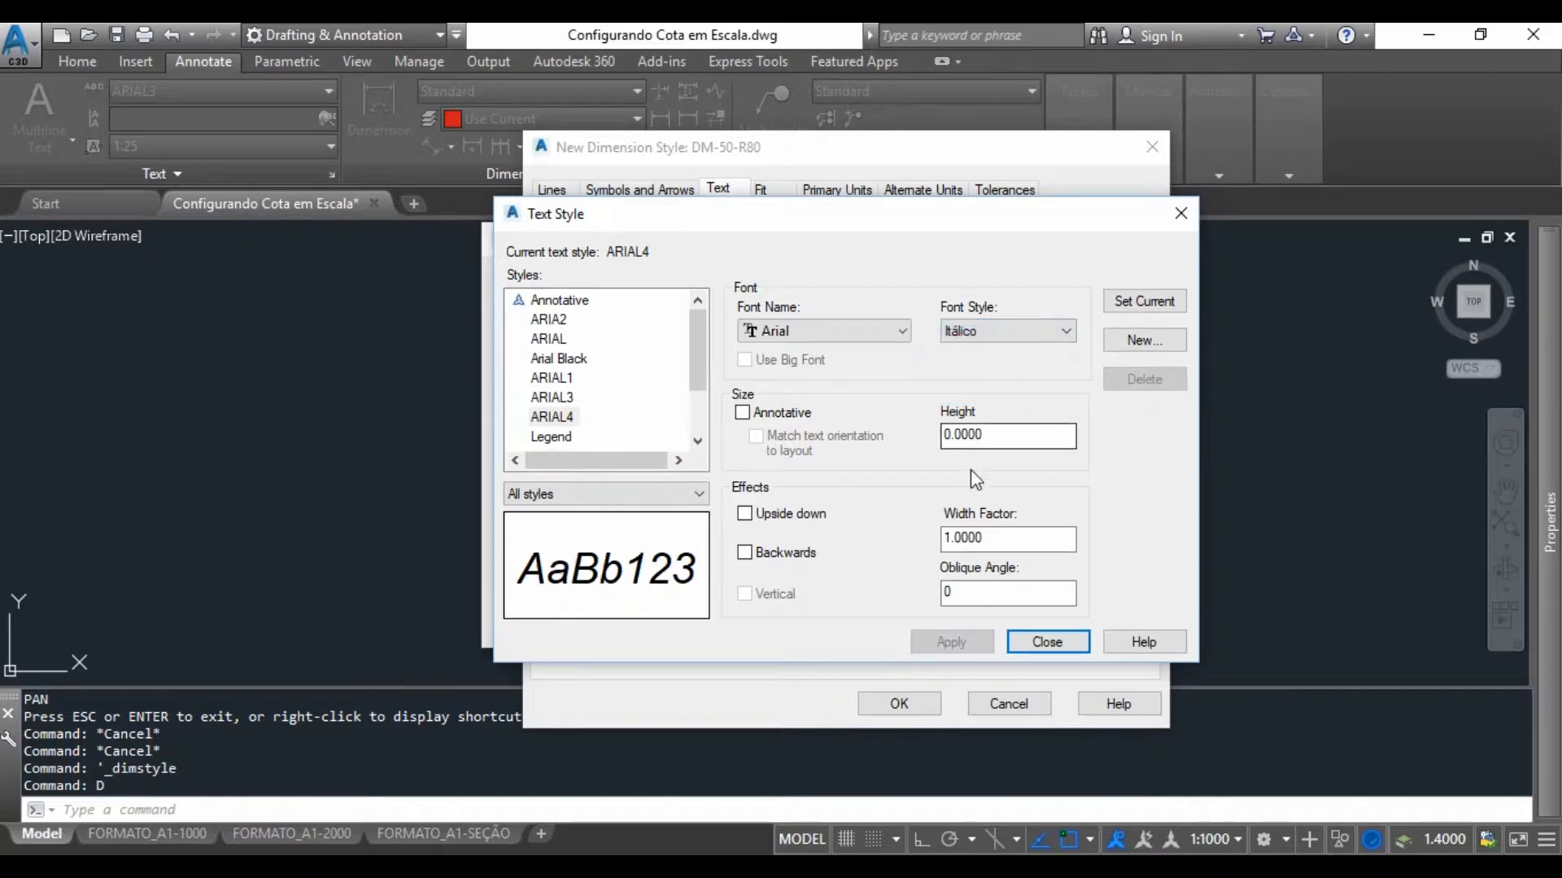
# Set the ARIAL4 text height to 0.1, apply the change and close the Text Style dialog.
pyautogui.moveTo(978, 432); pyautogui.dragTo(950, 417)
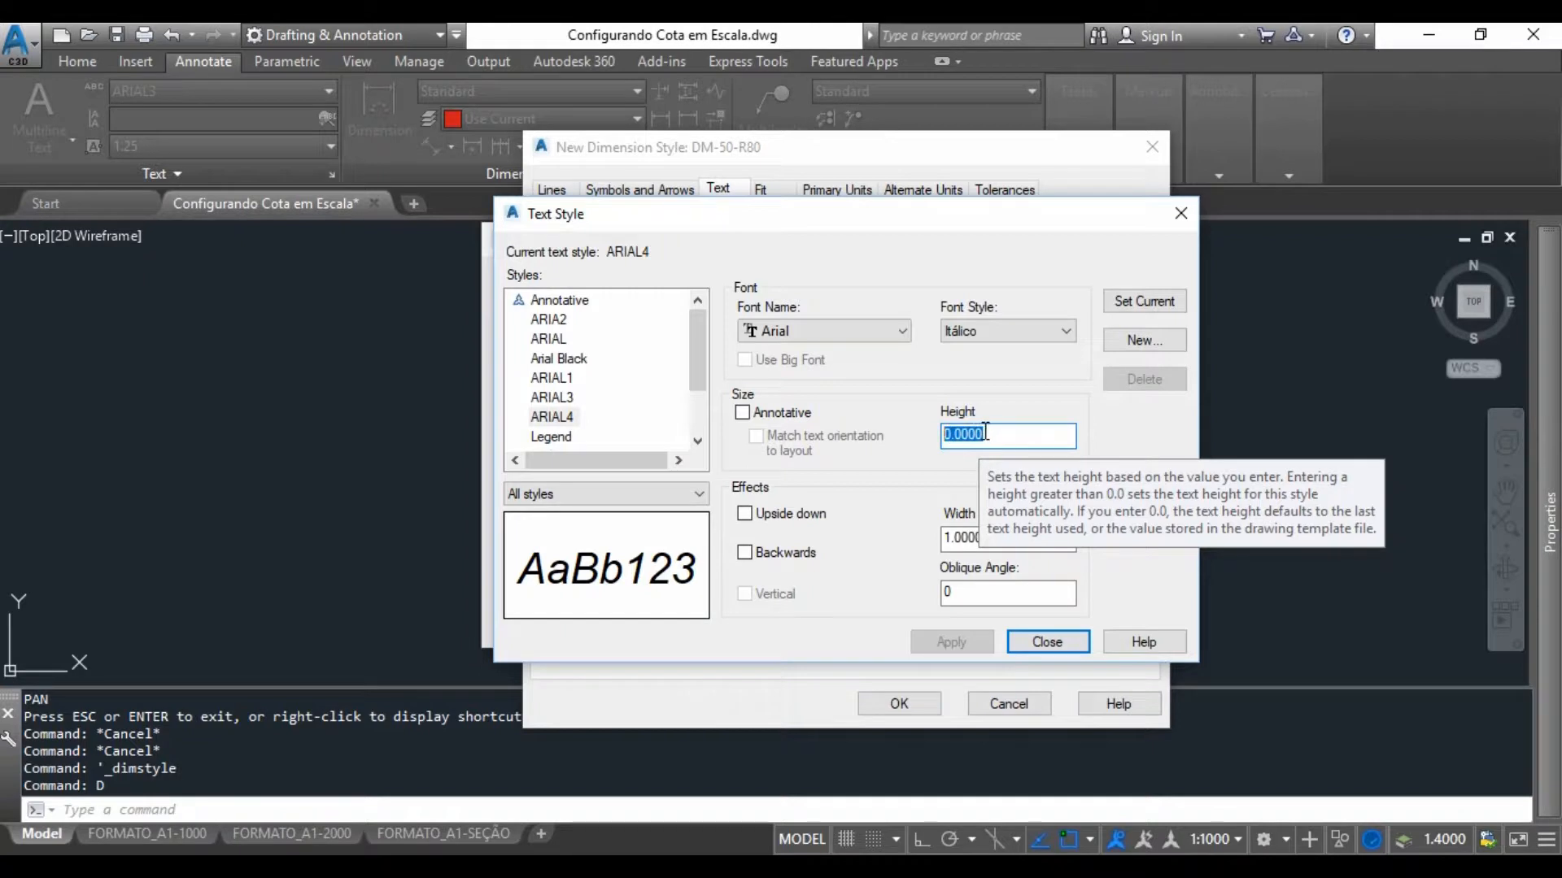
pyautogui.write('.1')
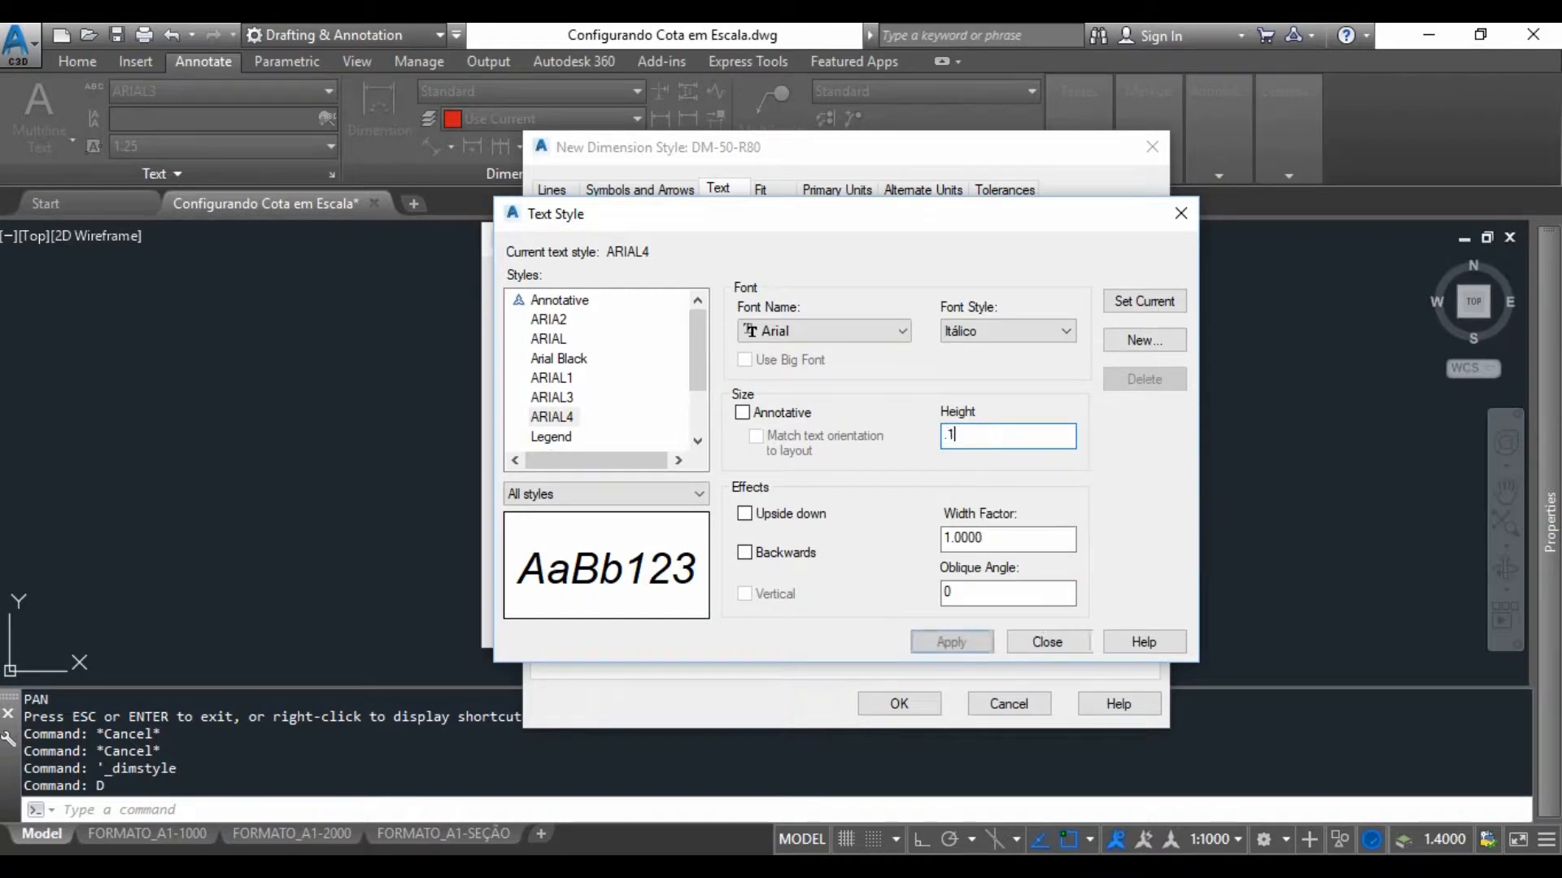
pyautogui.click(987, 536)
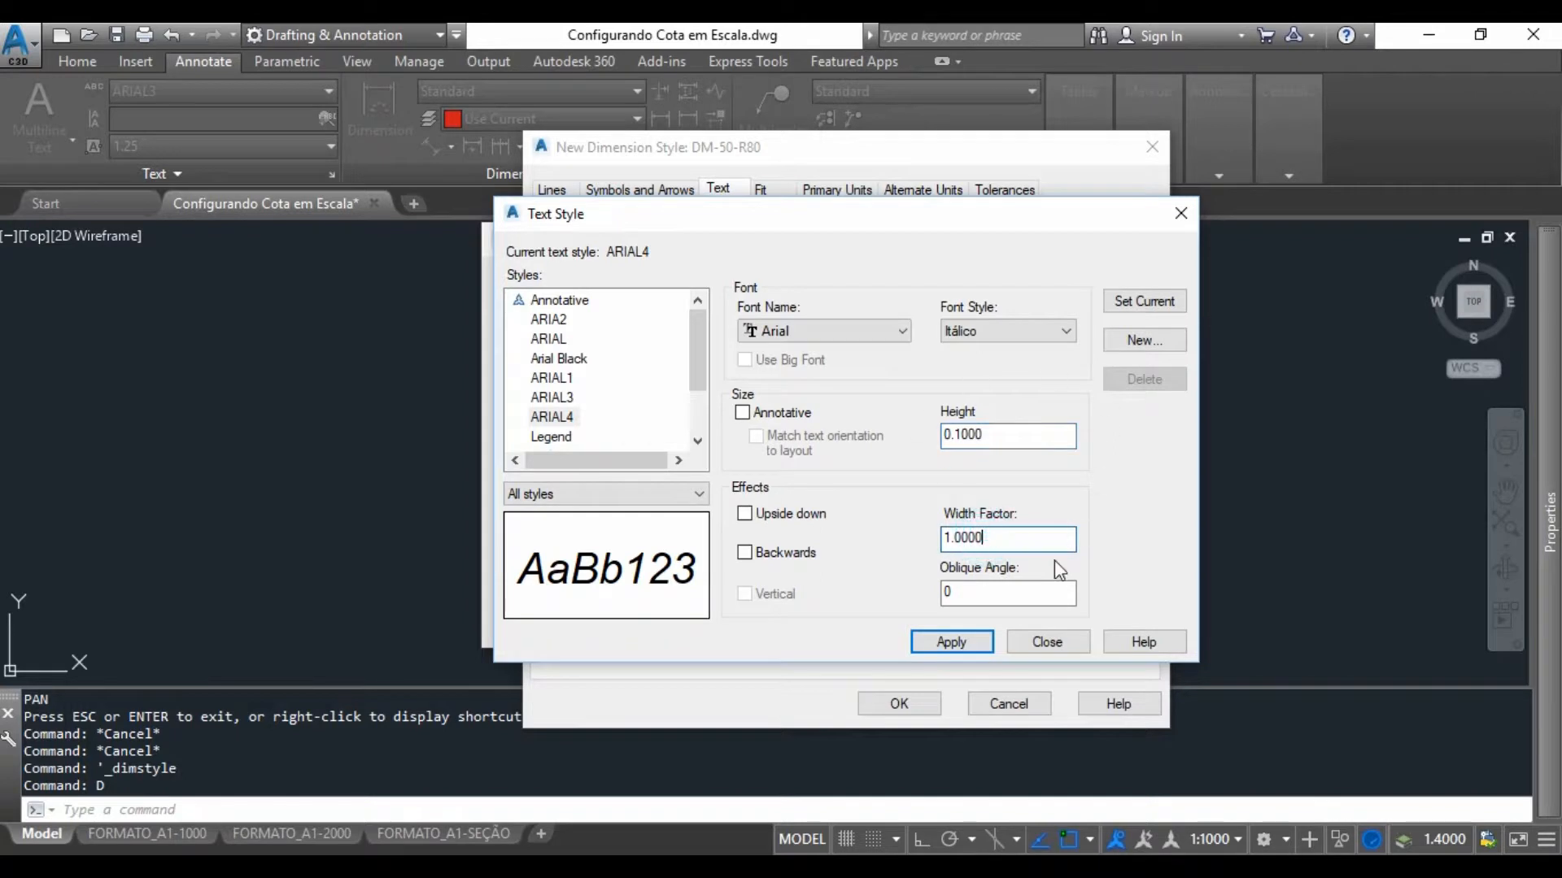
pyautogui.click(964, 637)
pyautogui.click(1018, 643)
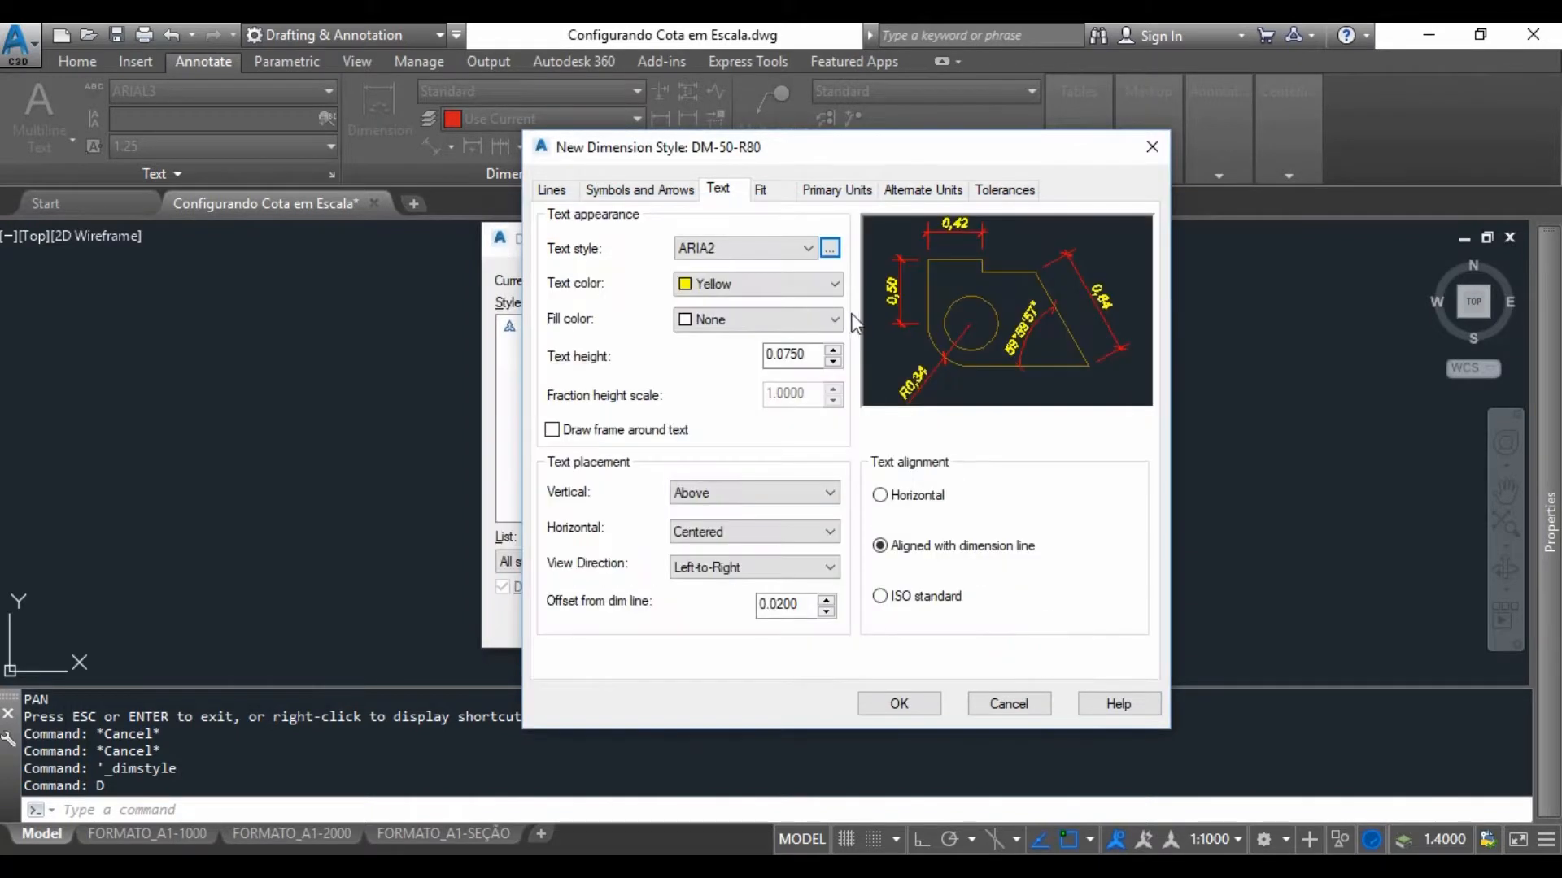
# Assign ARIAL4 as the text style of the DM-50-R80 dimension style.
pyautogui.click(740, 248)
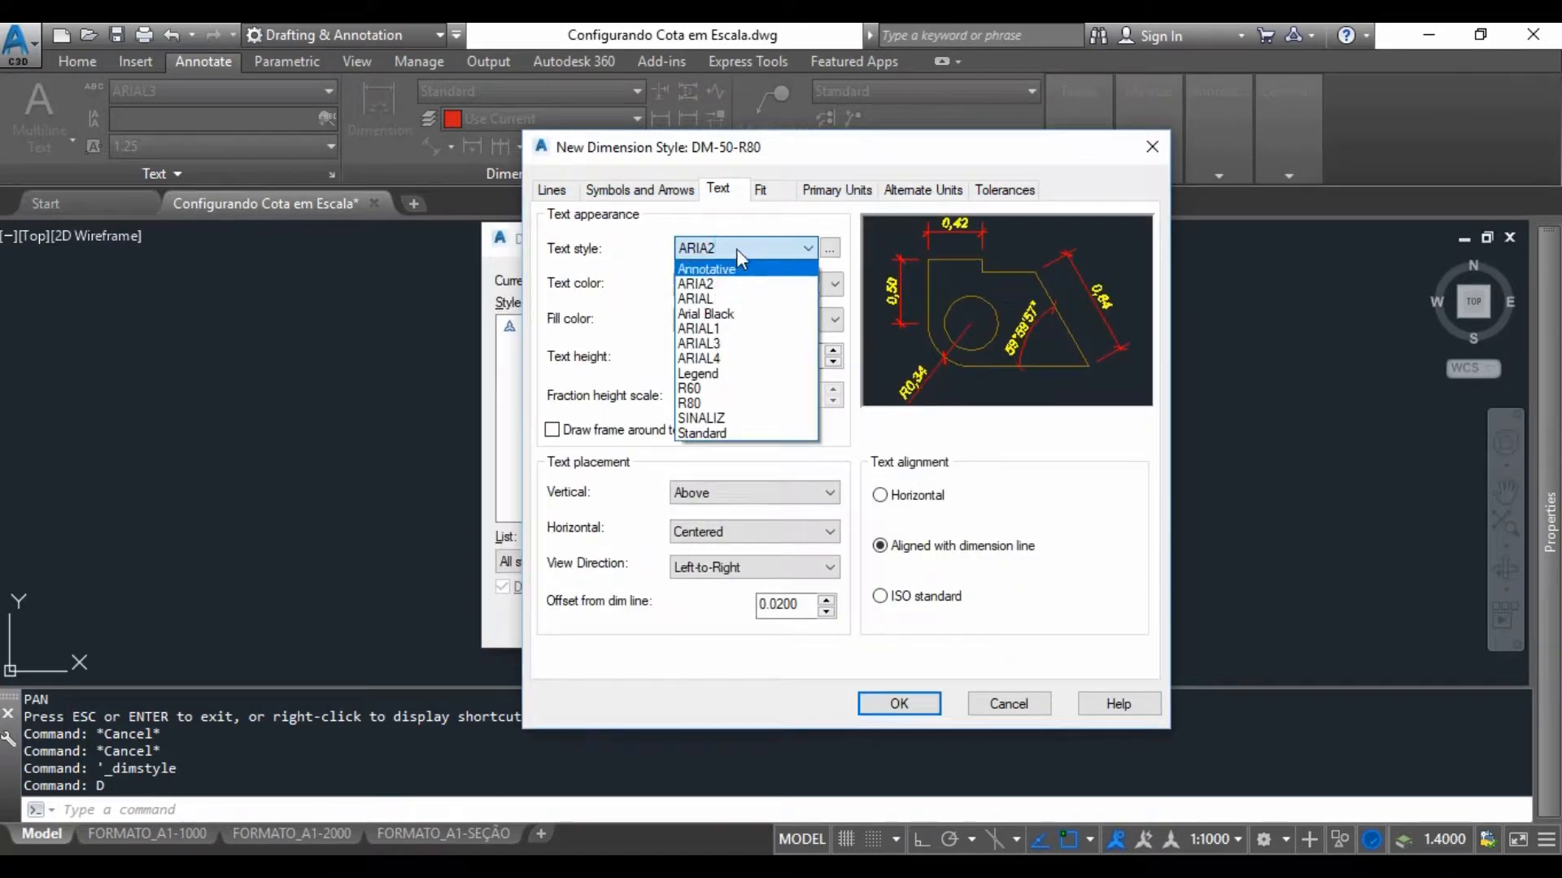
pyautogui.click(736, 248)
pyautogui.click(788, 351)
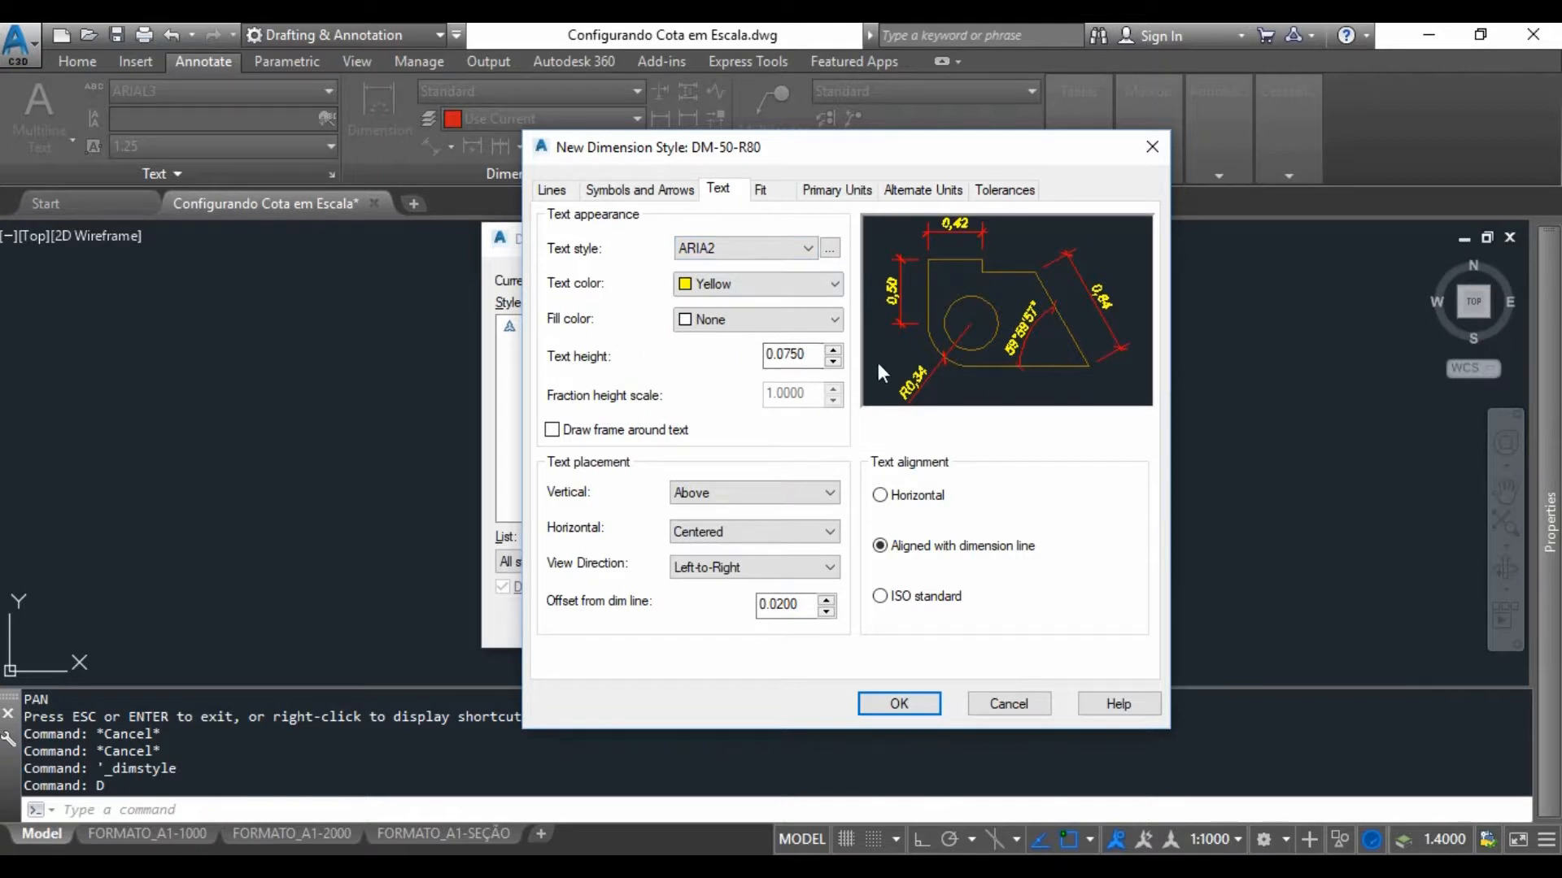
pyautogui.moveTo(810, 354); pyautogui.dragTo(726, 352)
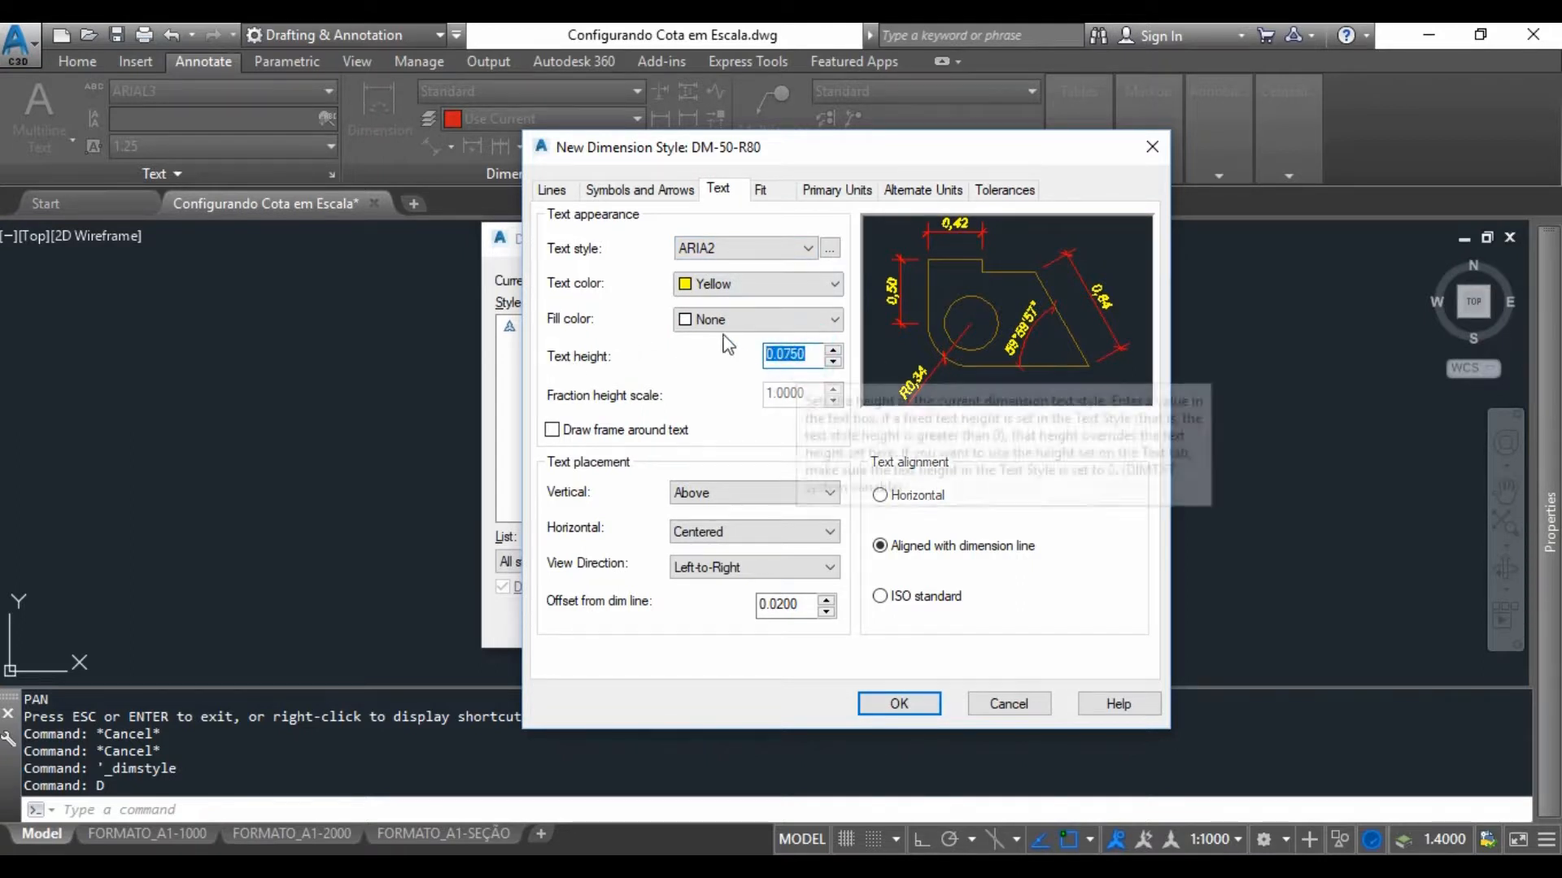
pyautogui.click(701, 249)
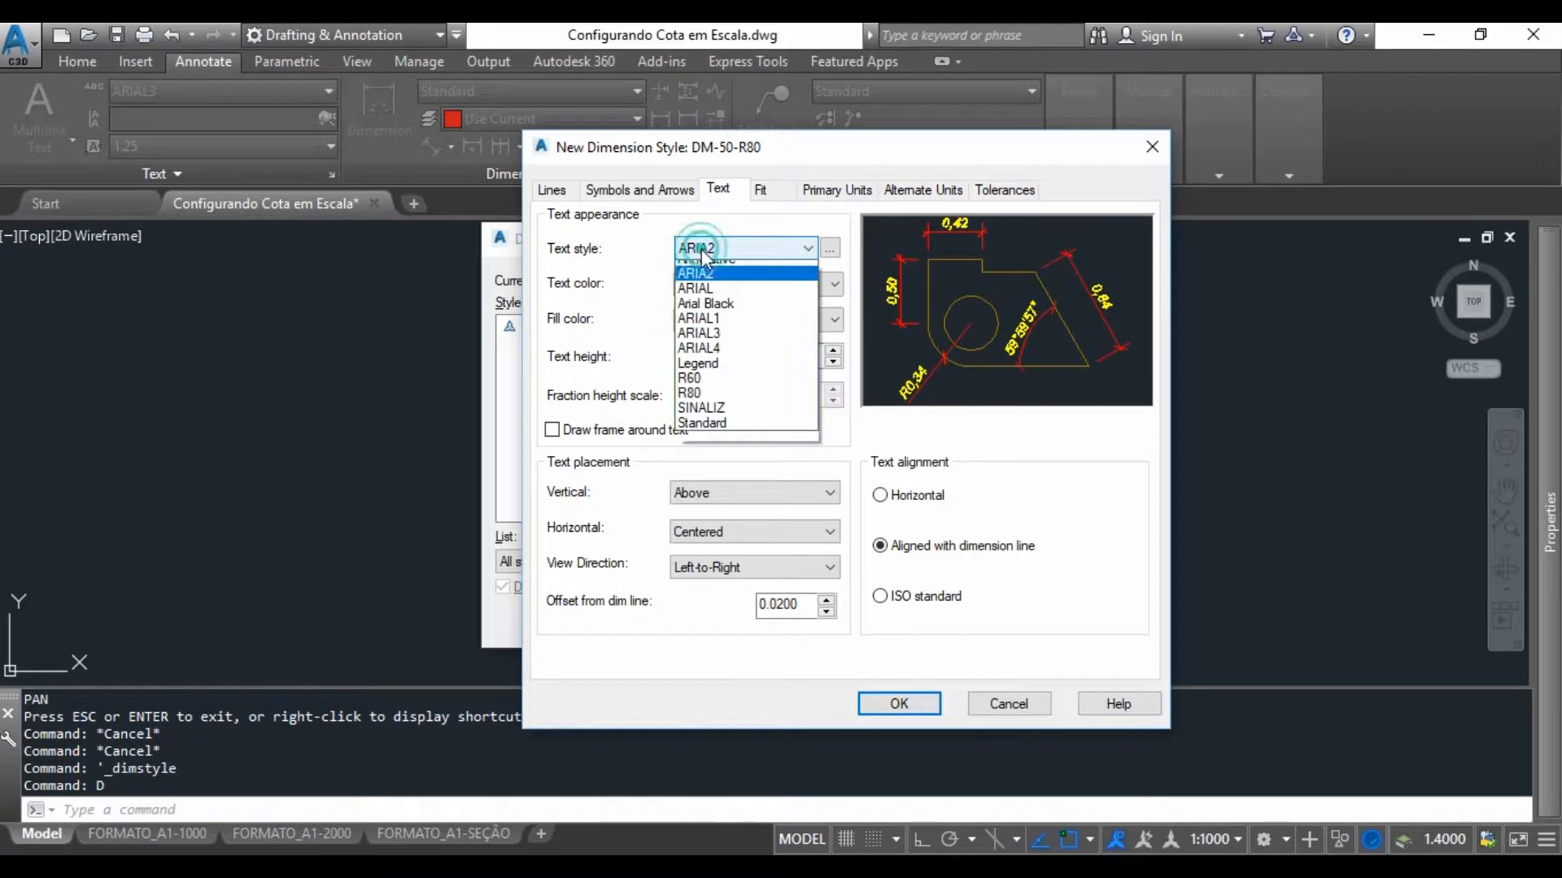
pyautogui.click(704, 361)
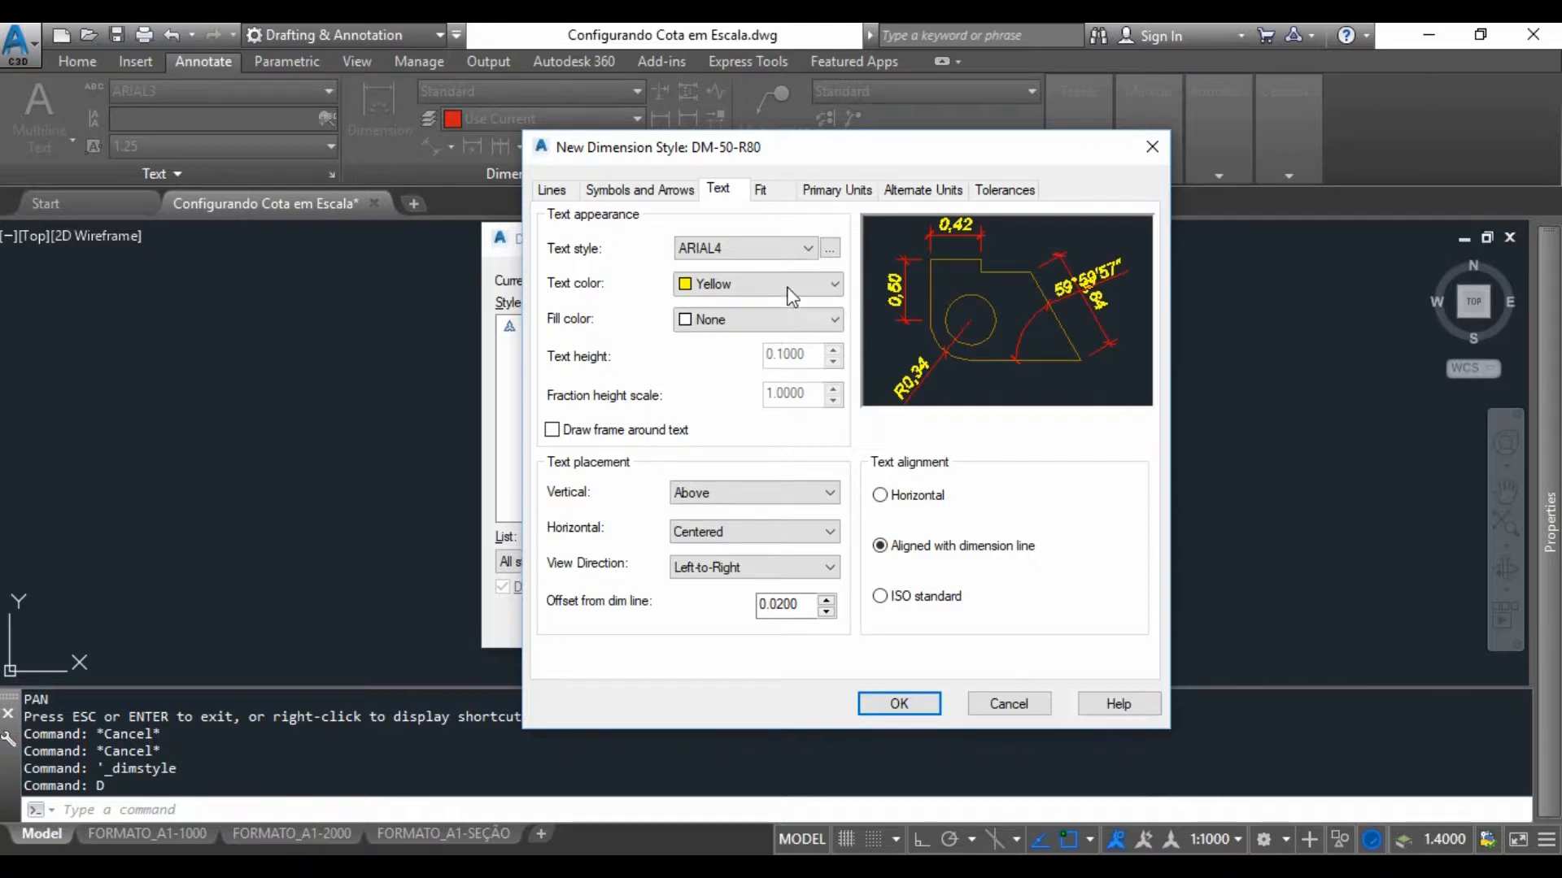
# Reset the ARIAL4 text style's height to 0, apply it and return to the dimension text settings.
pyautogui.click(829, 248)
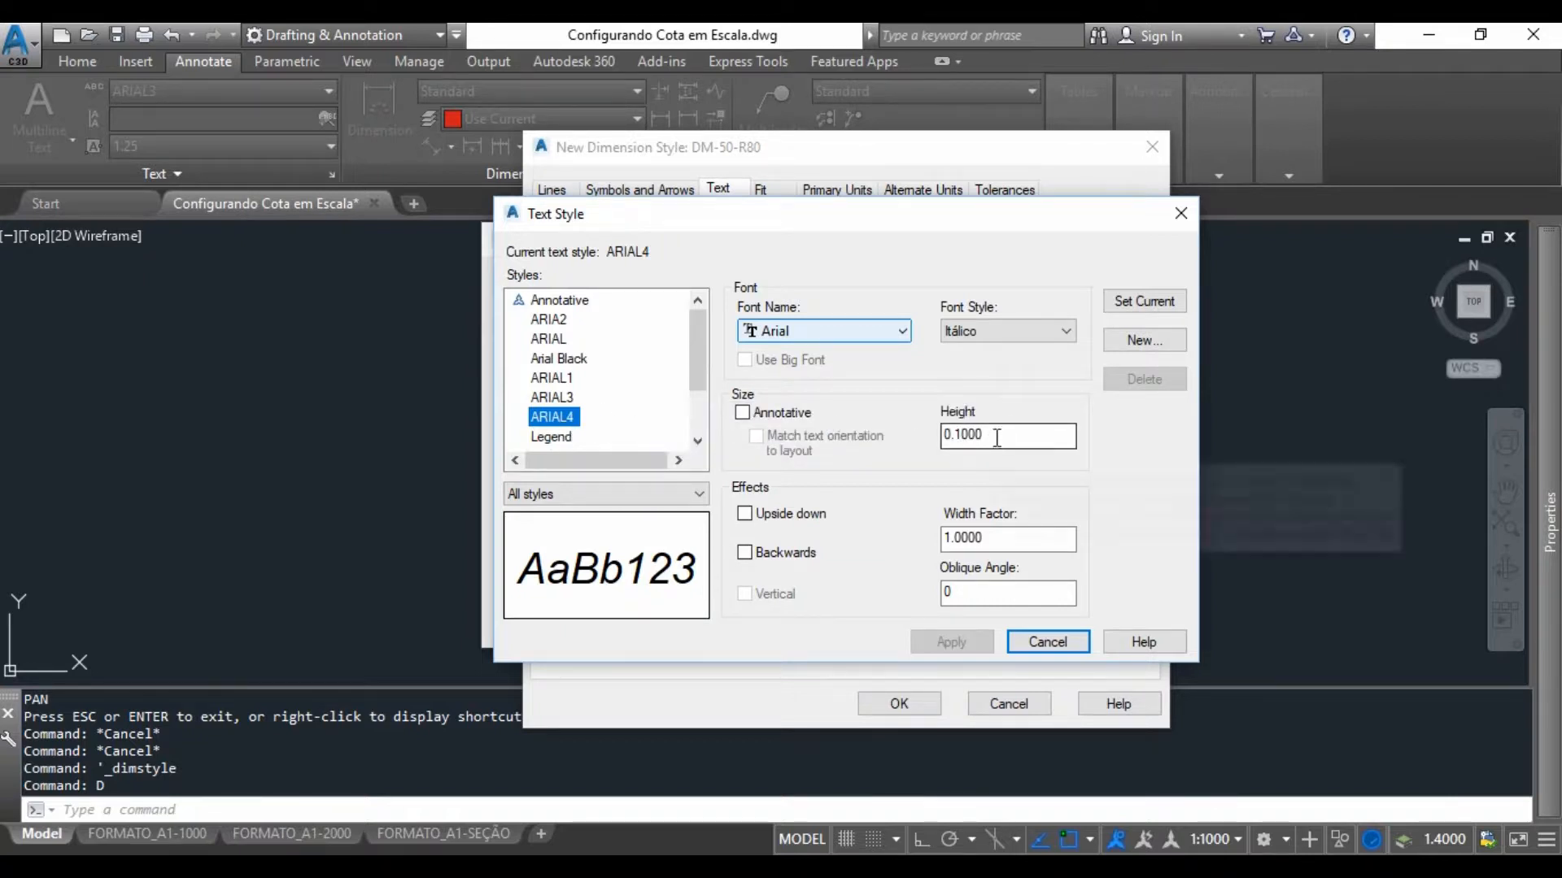
pyautogui.doubleClick(994, 435)
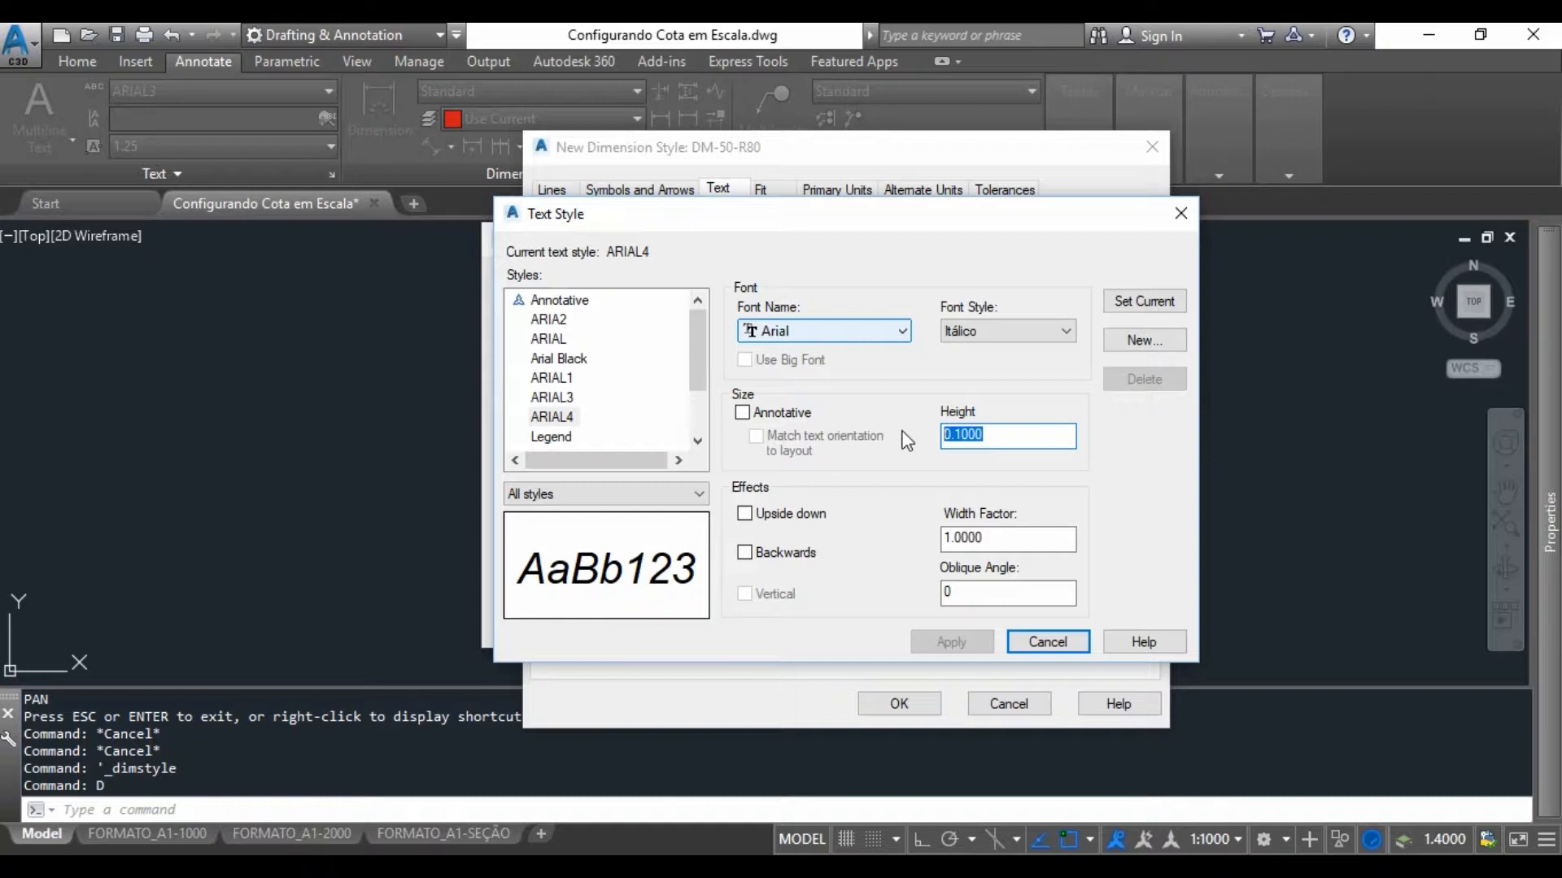
pyautogui.write('0')
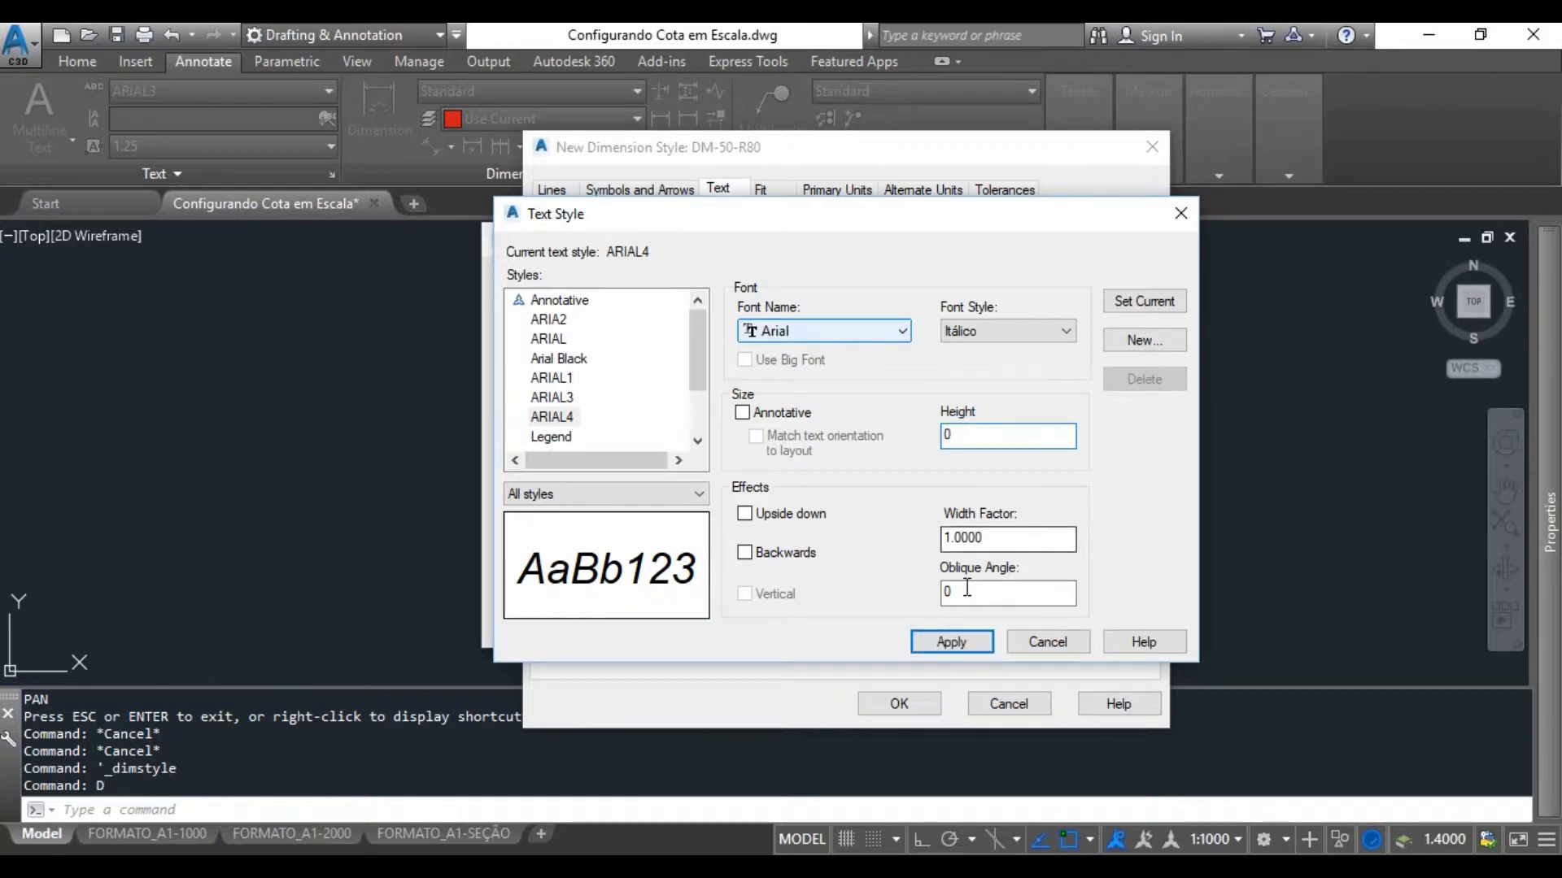
pyautogui.click(1000, 538)
pyautogui.click(951, 642)
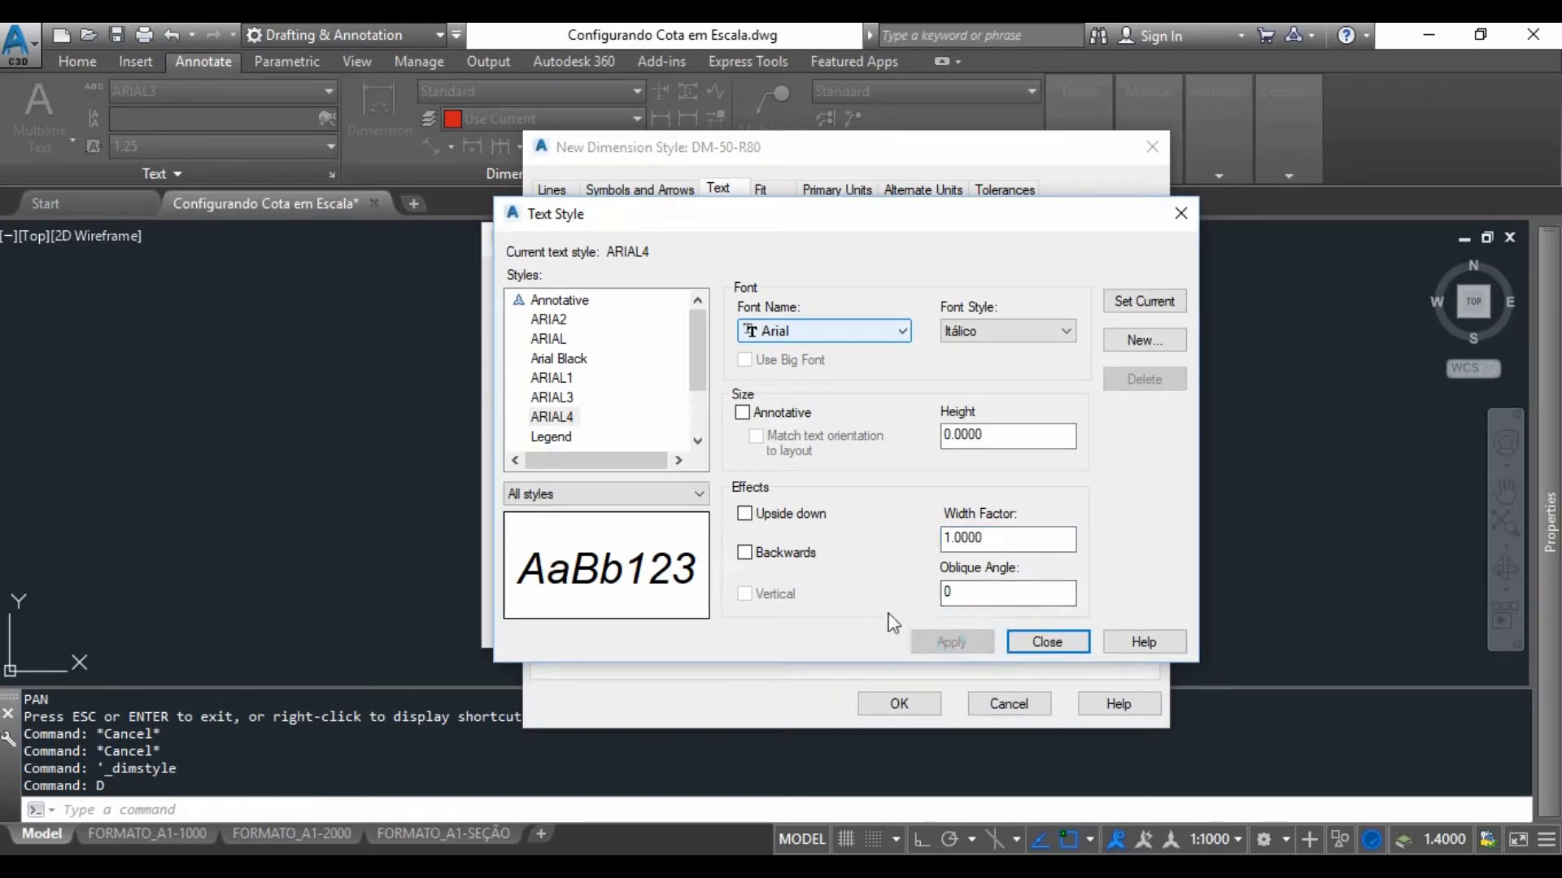
pyautogui.click(1047, 641)
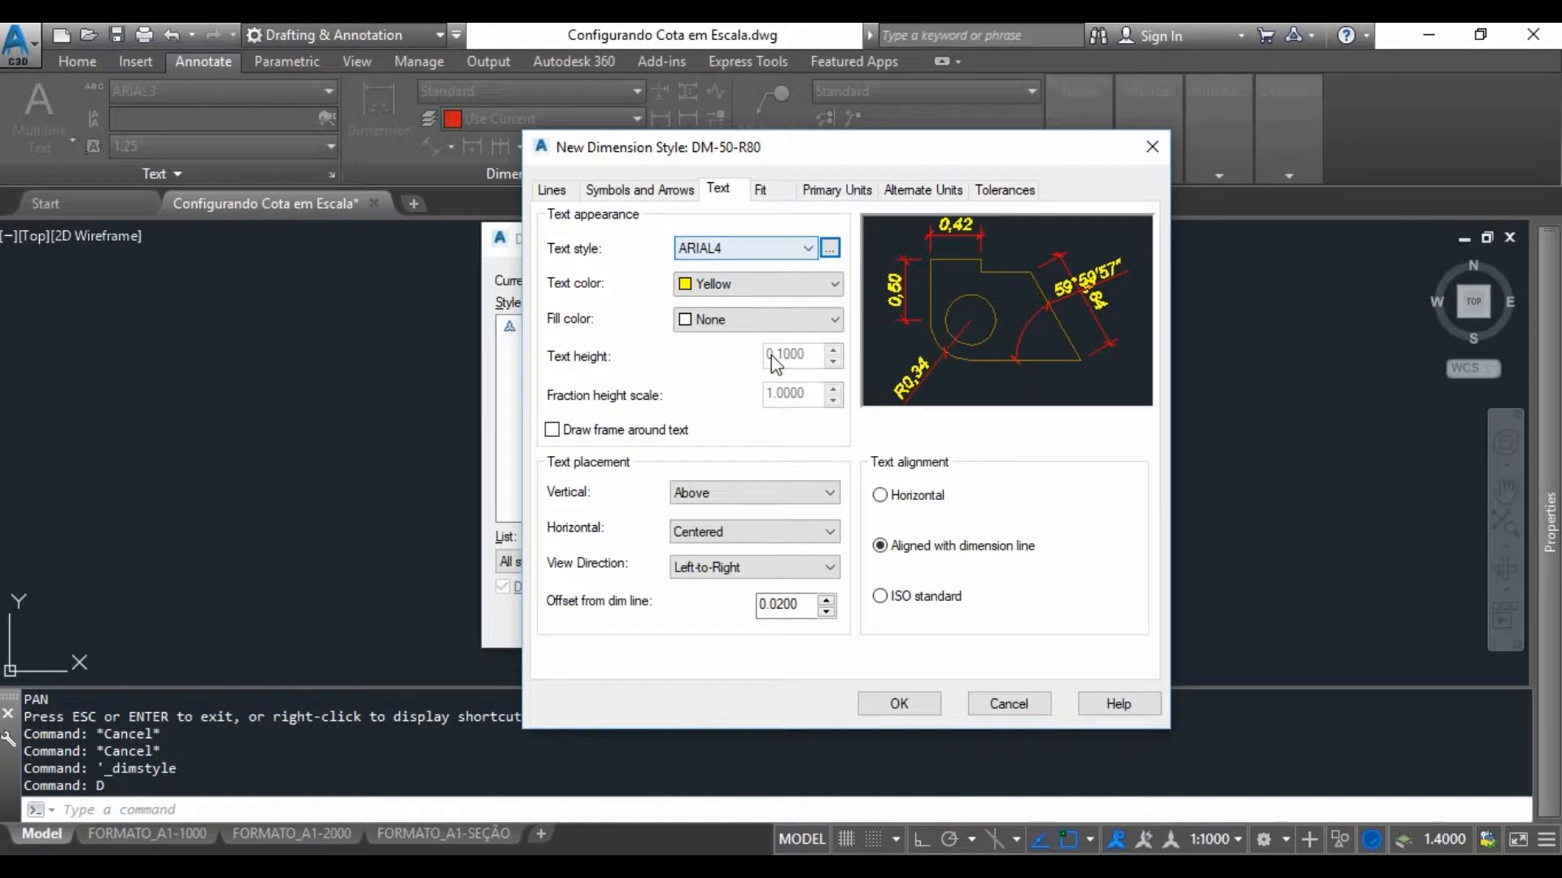
# Switch the dimension text style to ARIAL1 and back to ARIAL4 so the text height can be edited.
pyautogui.click(788, 357)
pyautogui.click(757, 247)
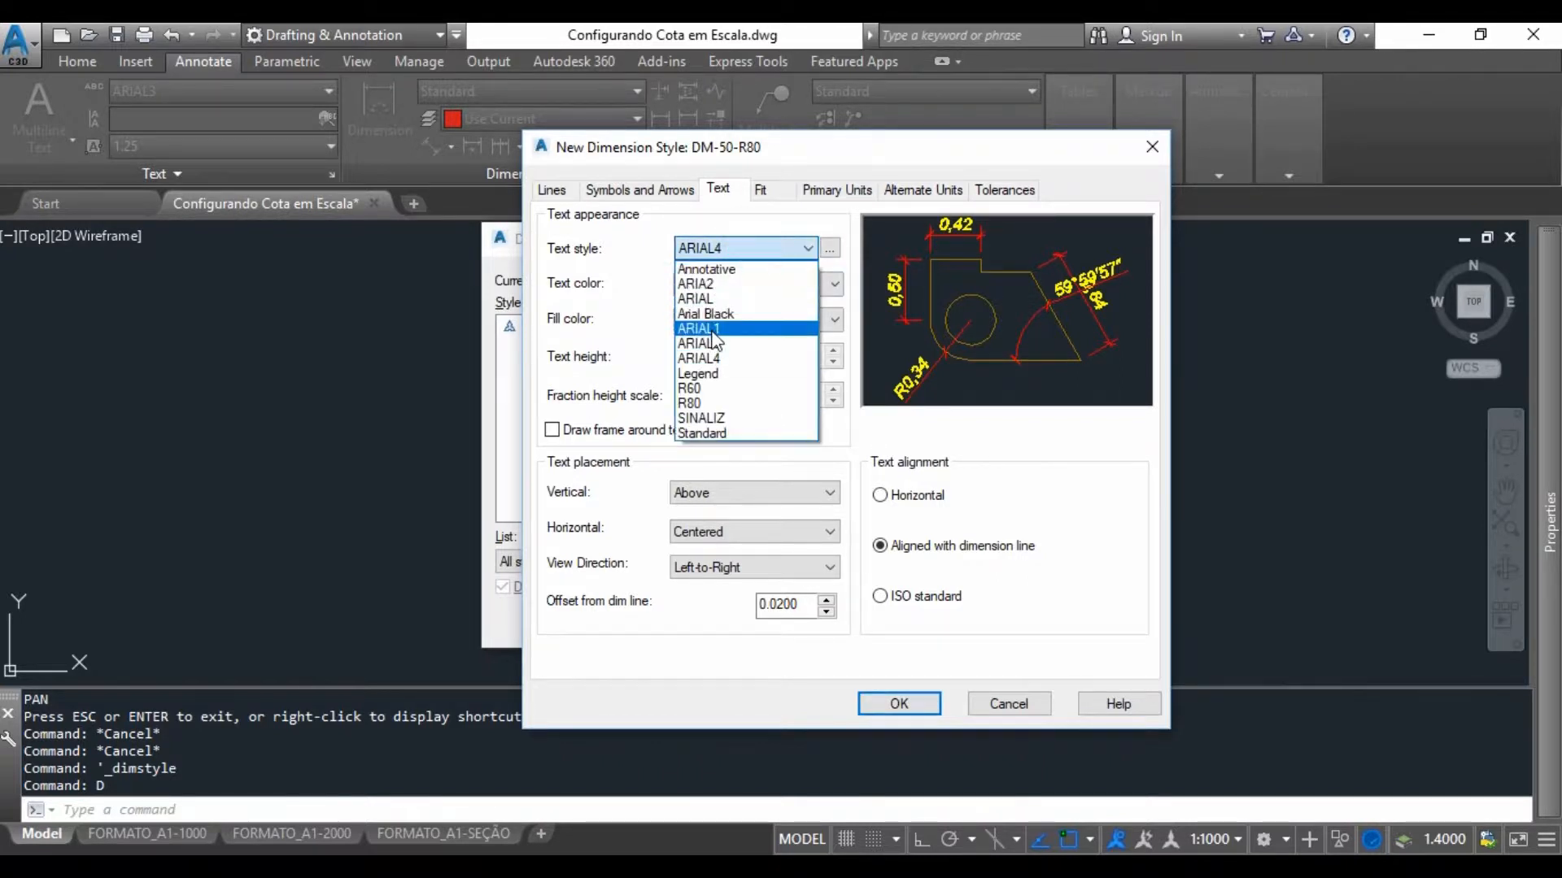
pyautogui.click(716, 329)
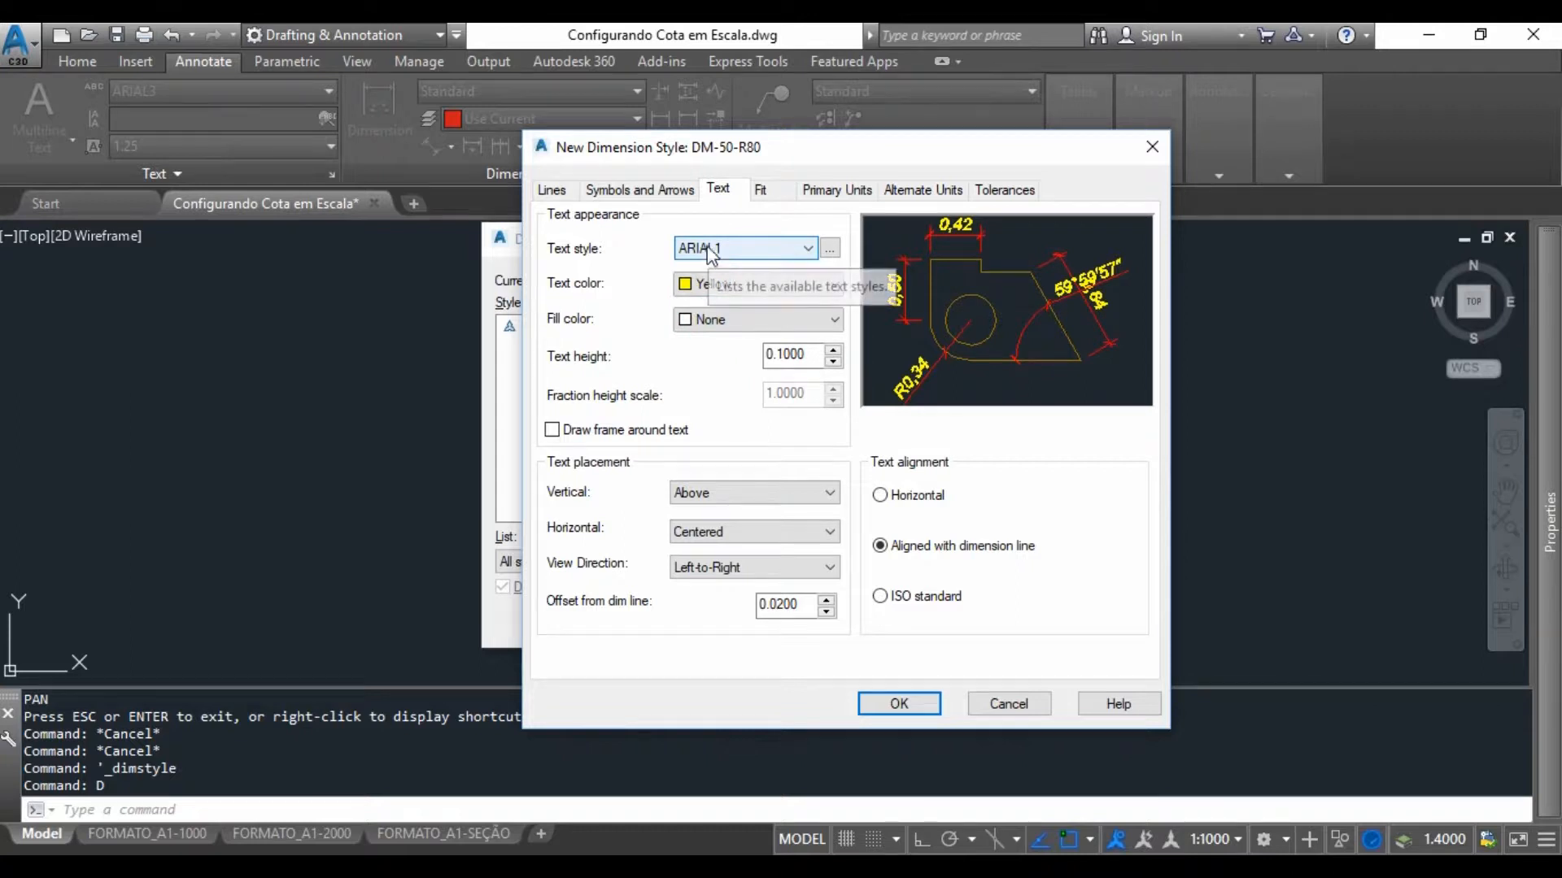
pyautogui.click(713, 252)
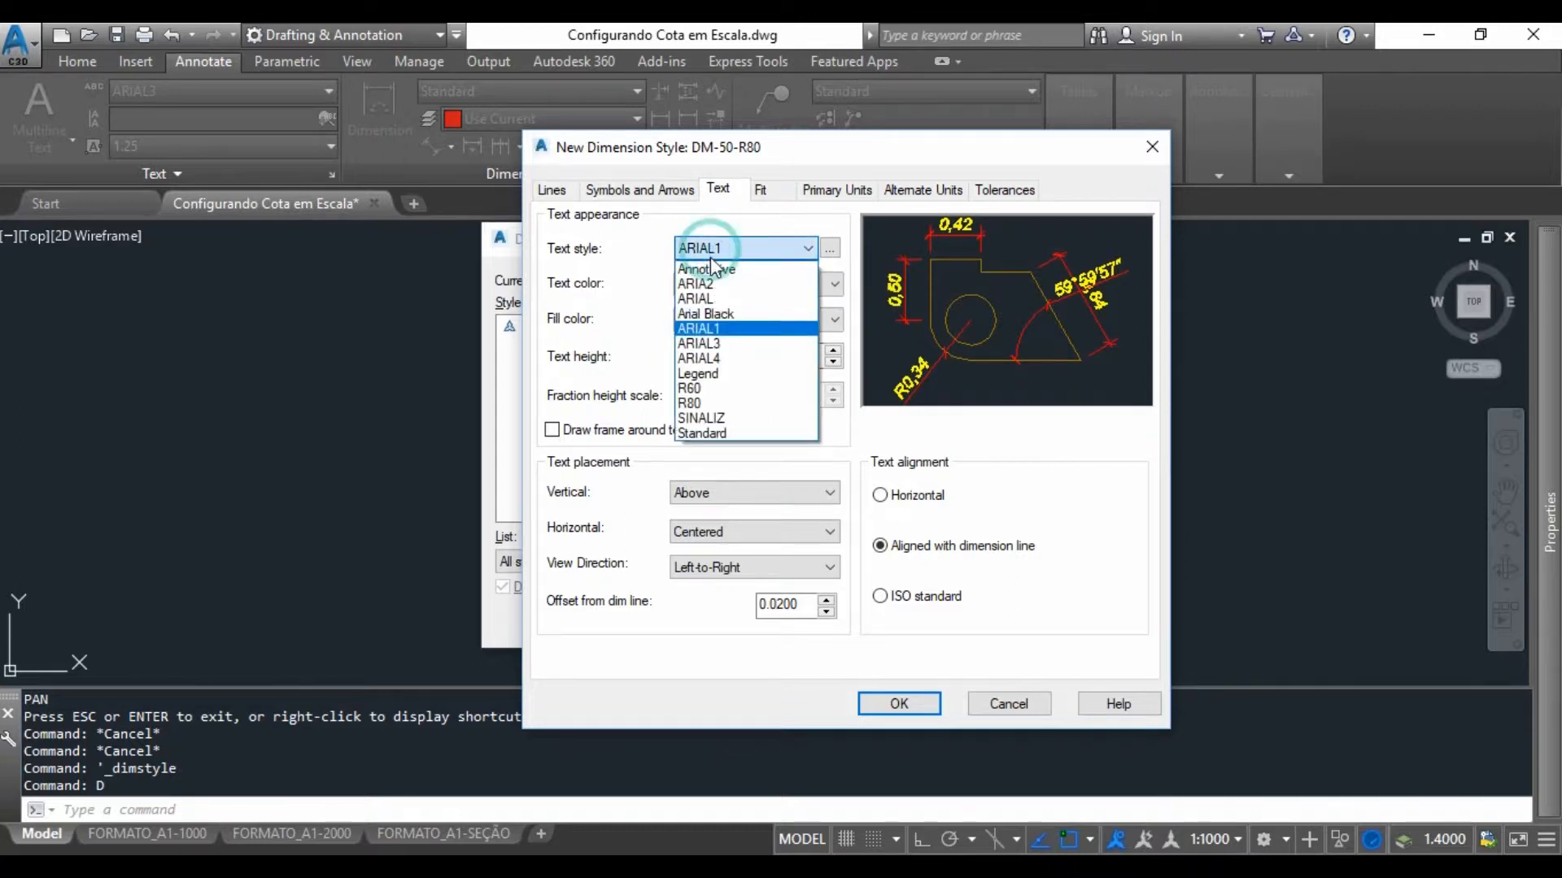
pyautogui.click(704, 359)
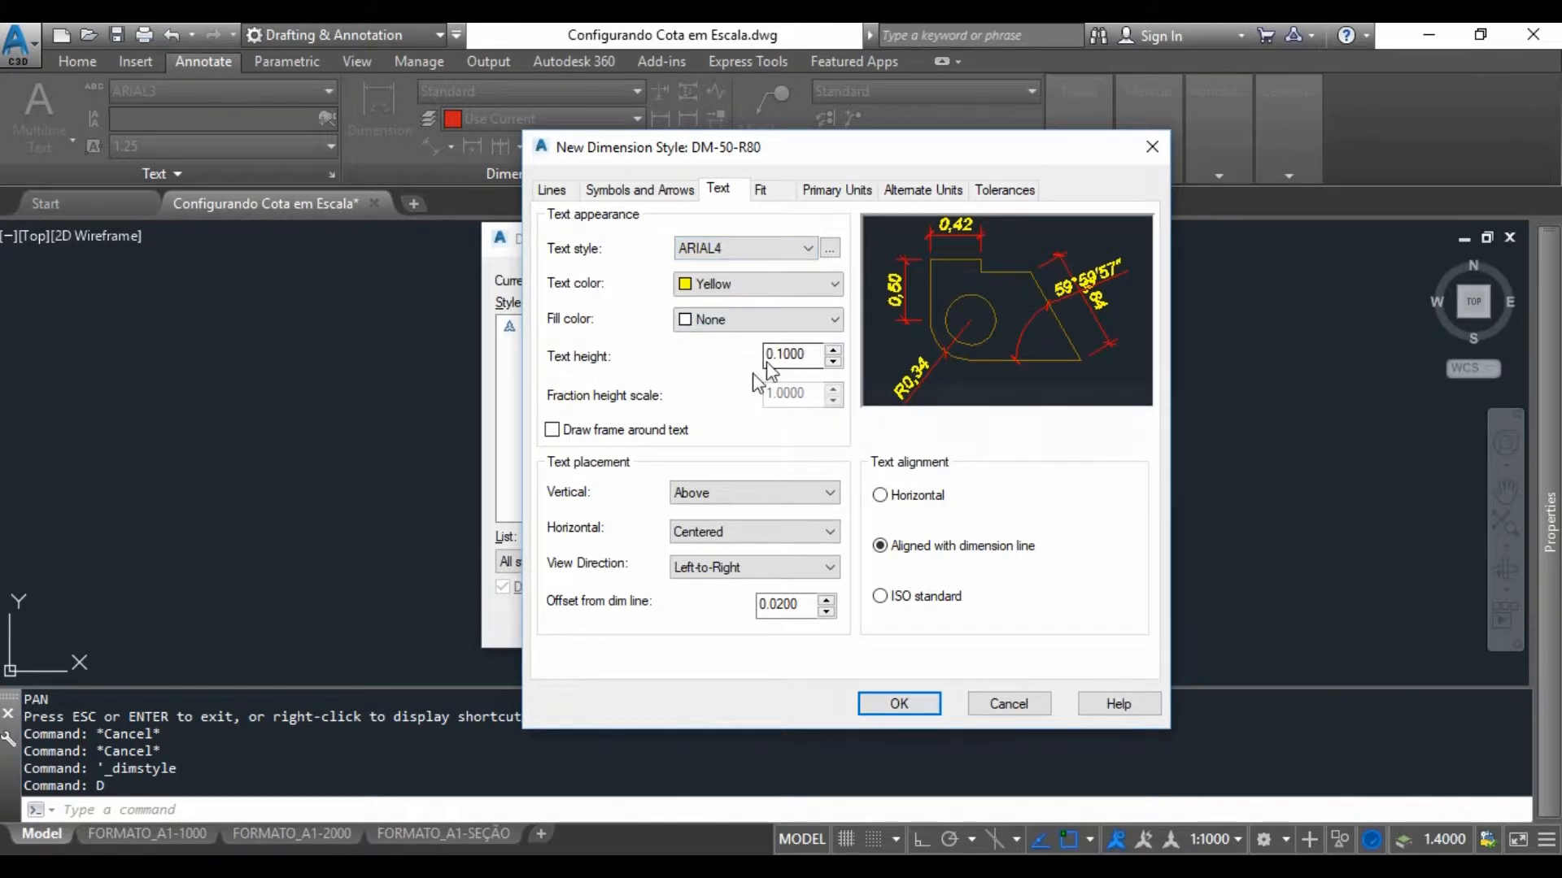
# Try a text height of 0.5 for the DM-50-R80 dimension style.
pyautogui.moveTo(812, 356); pyautogui.dragTo(726, 372)
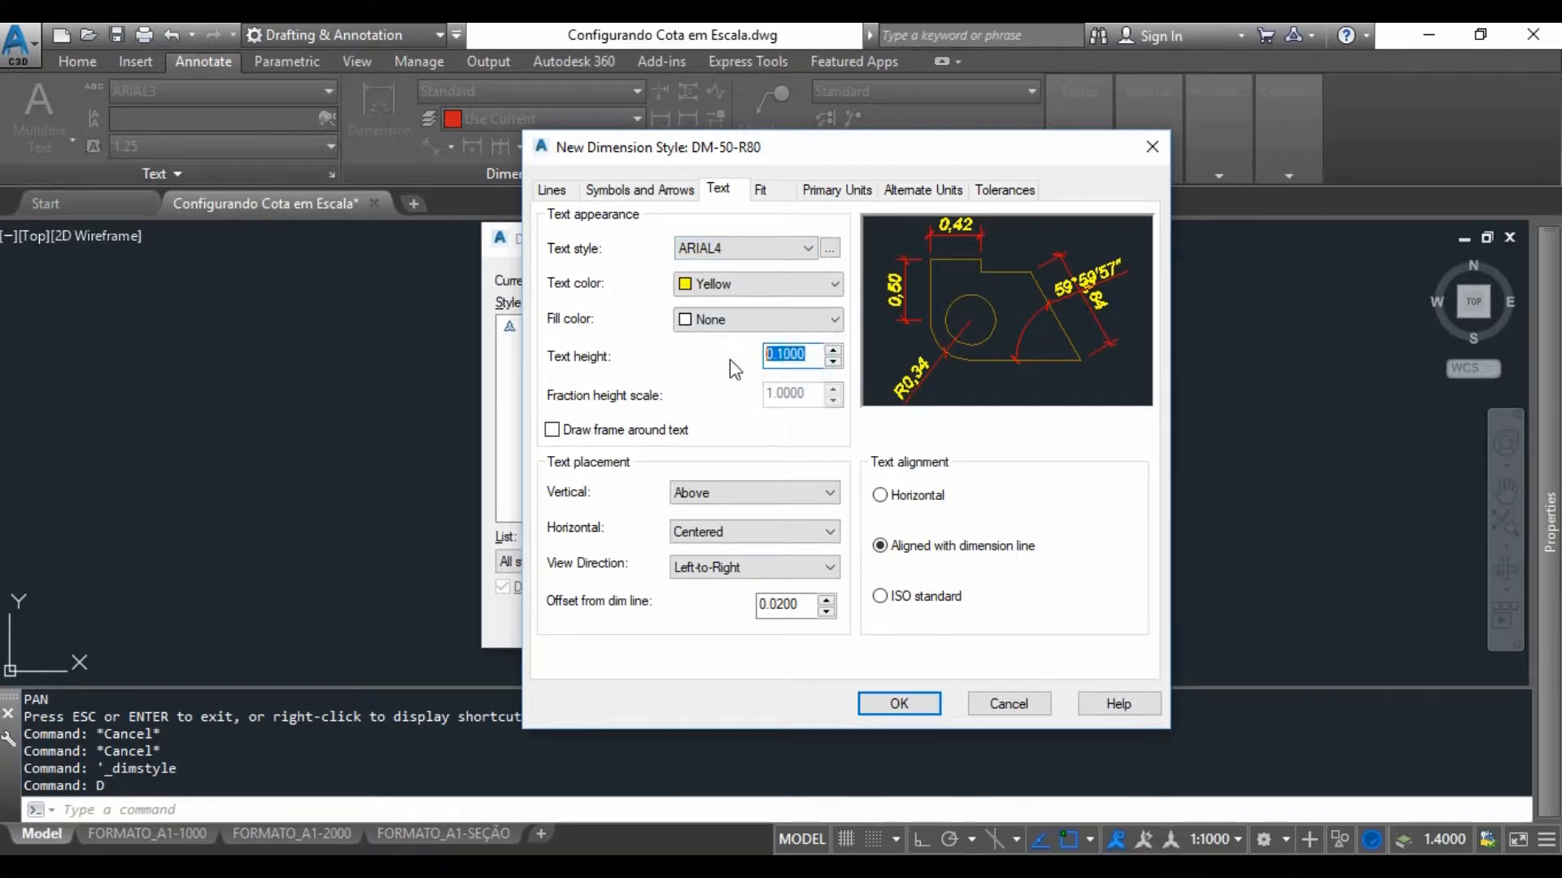
pyautogui.write('.5')
pyautogui.press('Tab')
pyautogui.press('Tab')
pyautogui.press('Tab')
pyautogui.press('Tab')
pyautogui.press('Tab')
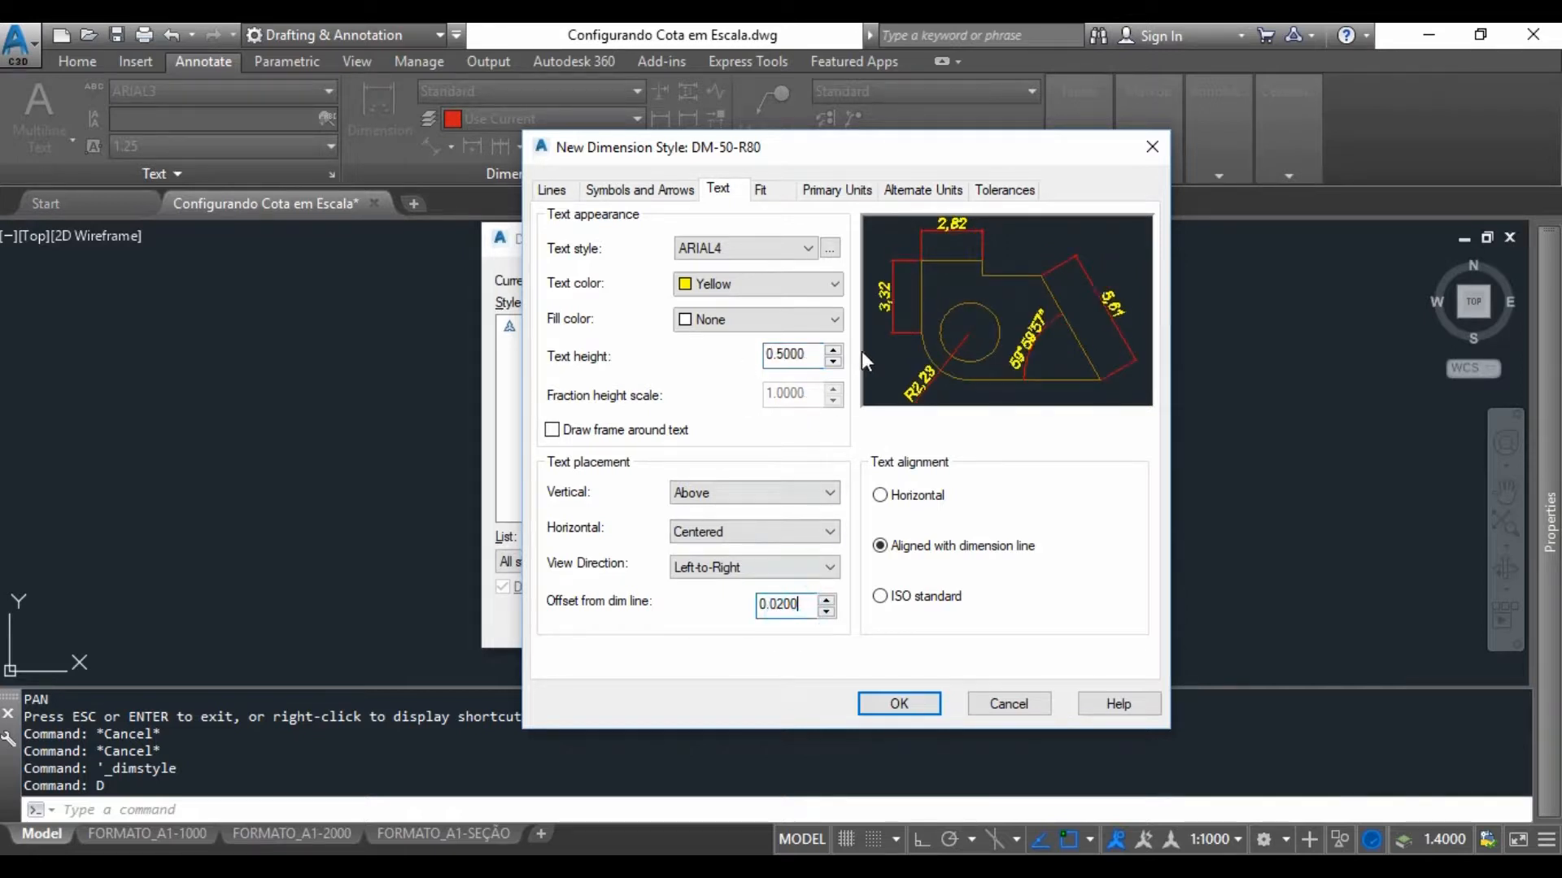
# Set the text height of the DM-50-R80 dimension style to 0.1.
pyautogui.moveTo(809, 355); pyautogui.dragTo(742, 364)
pyautogui.write('.1')
pyautogui.click(796, 606)
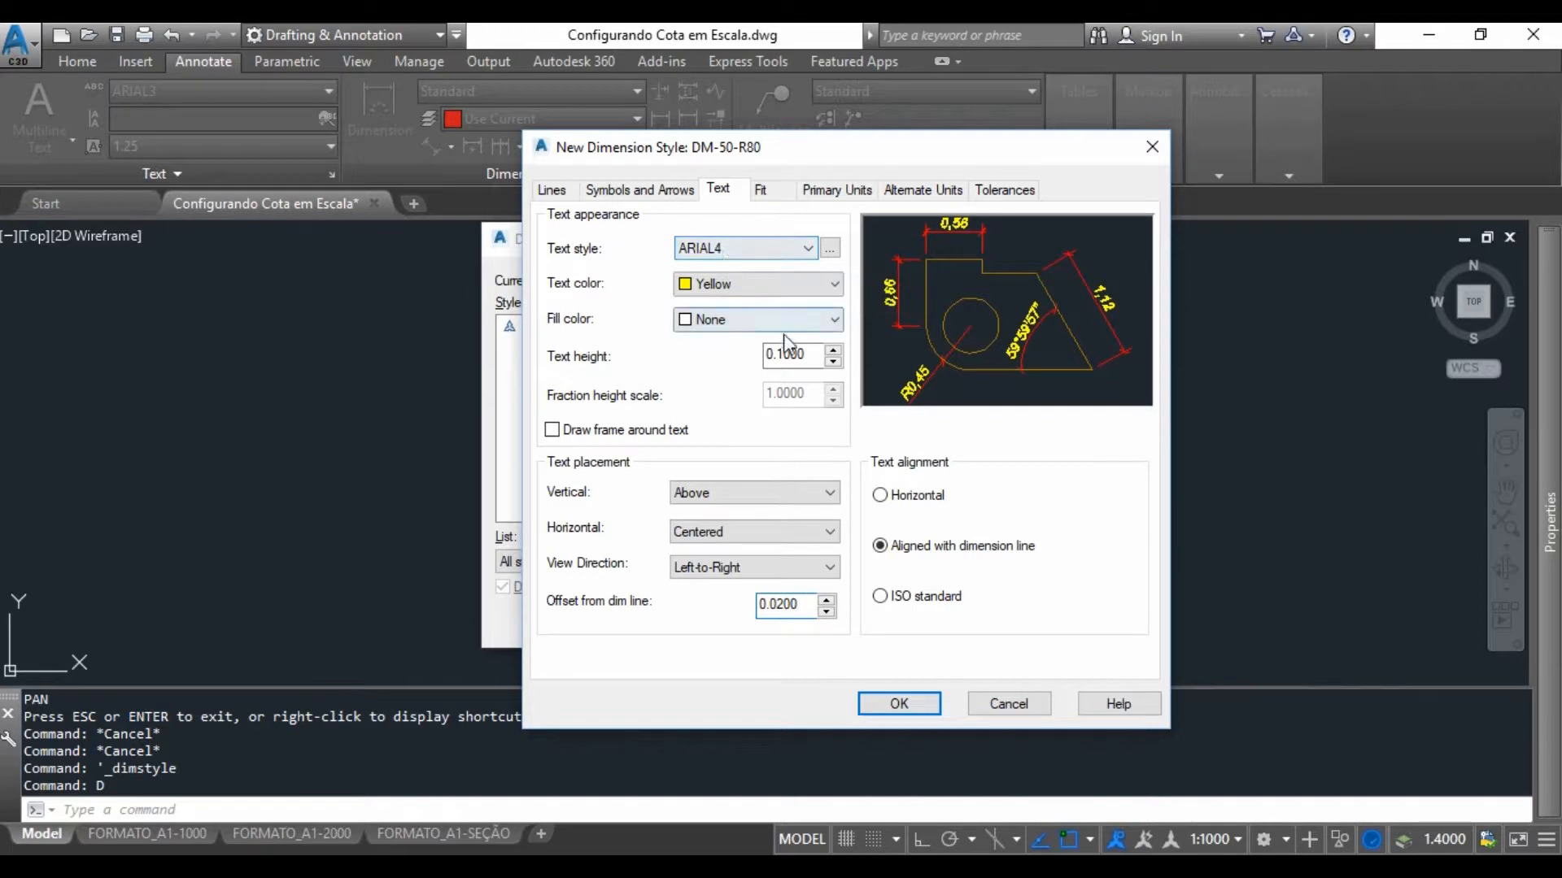
# Try an oblique angle of 30 on the ARIAL4 text style, return it to 0 and close the Text Style dialog.
pyautogui.click(830, 248)
pyautogui.doubleClick(978, 436)
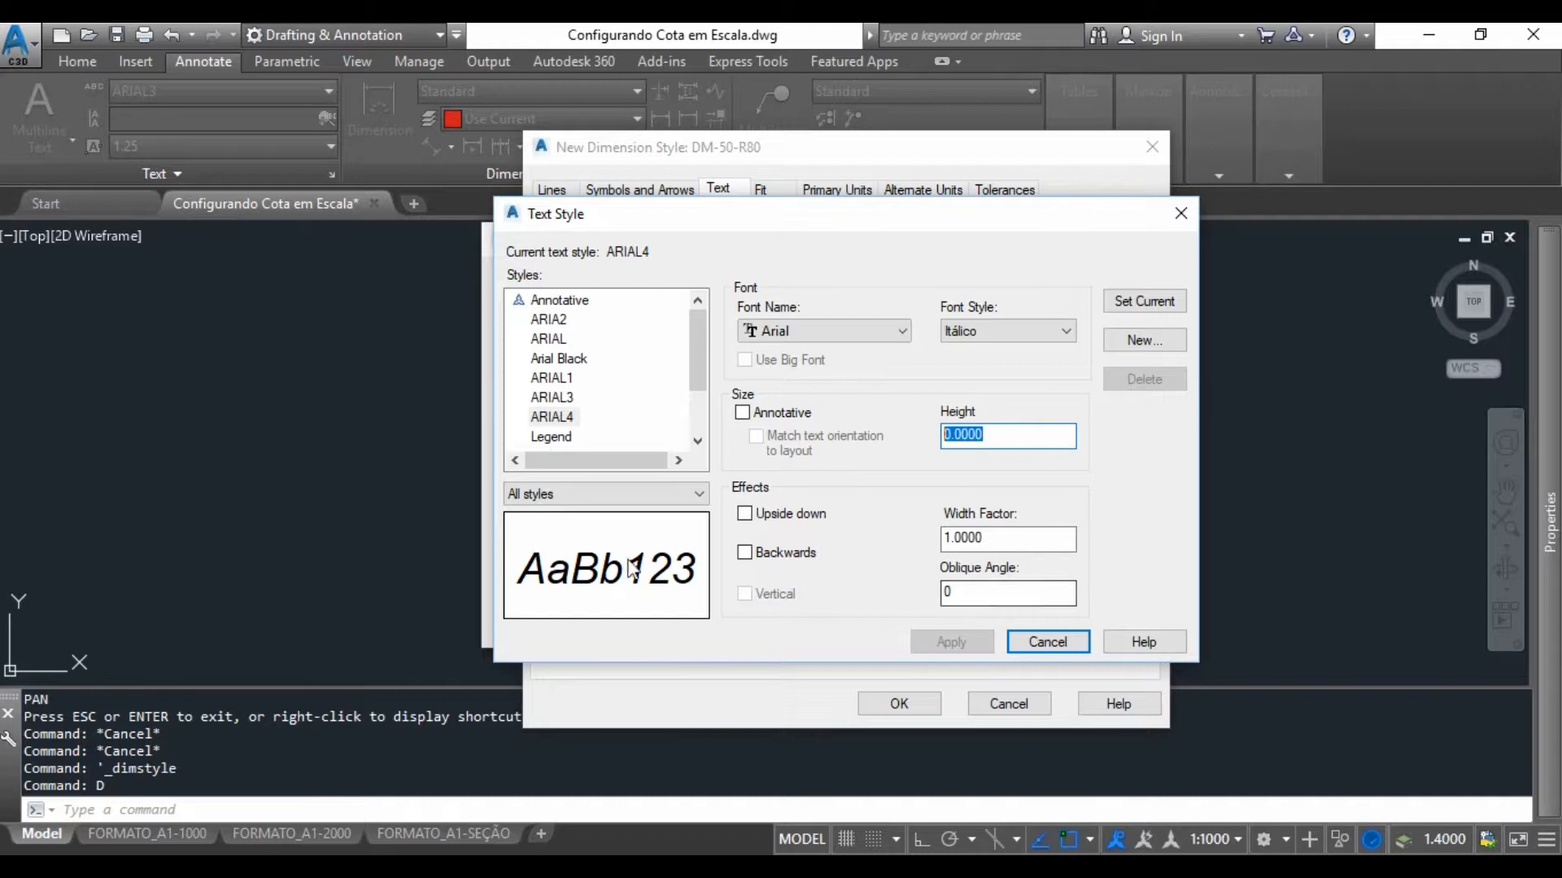
pyautogui.doubleClick(948, 593)
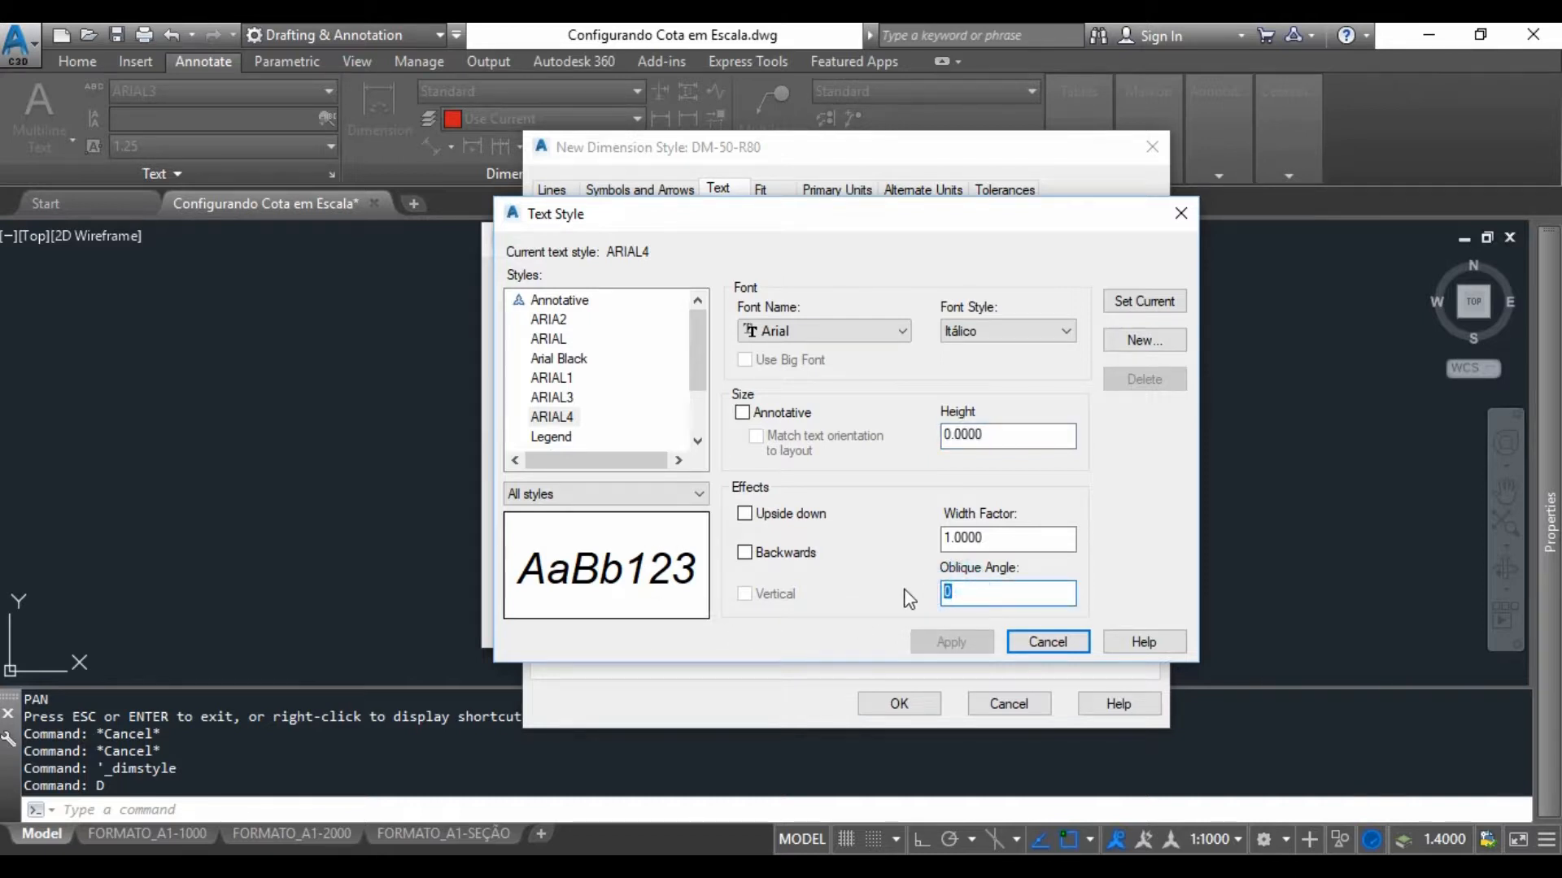
pyautogui.write('30')
pyautogui.doubleClick(952, 593)
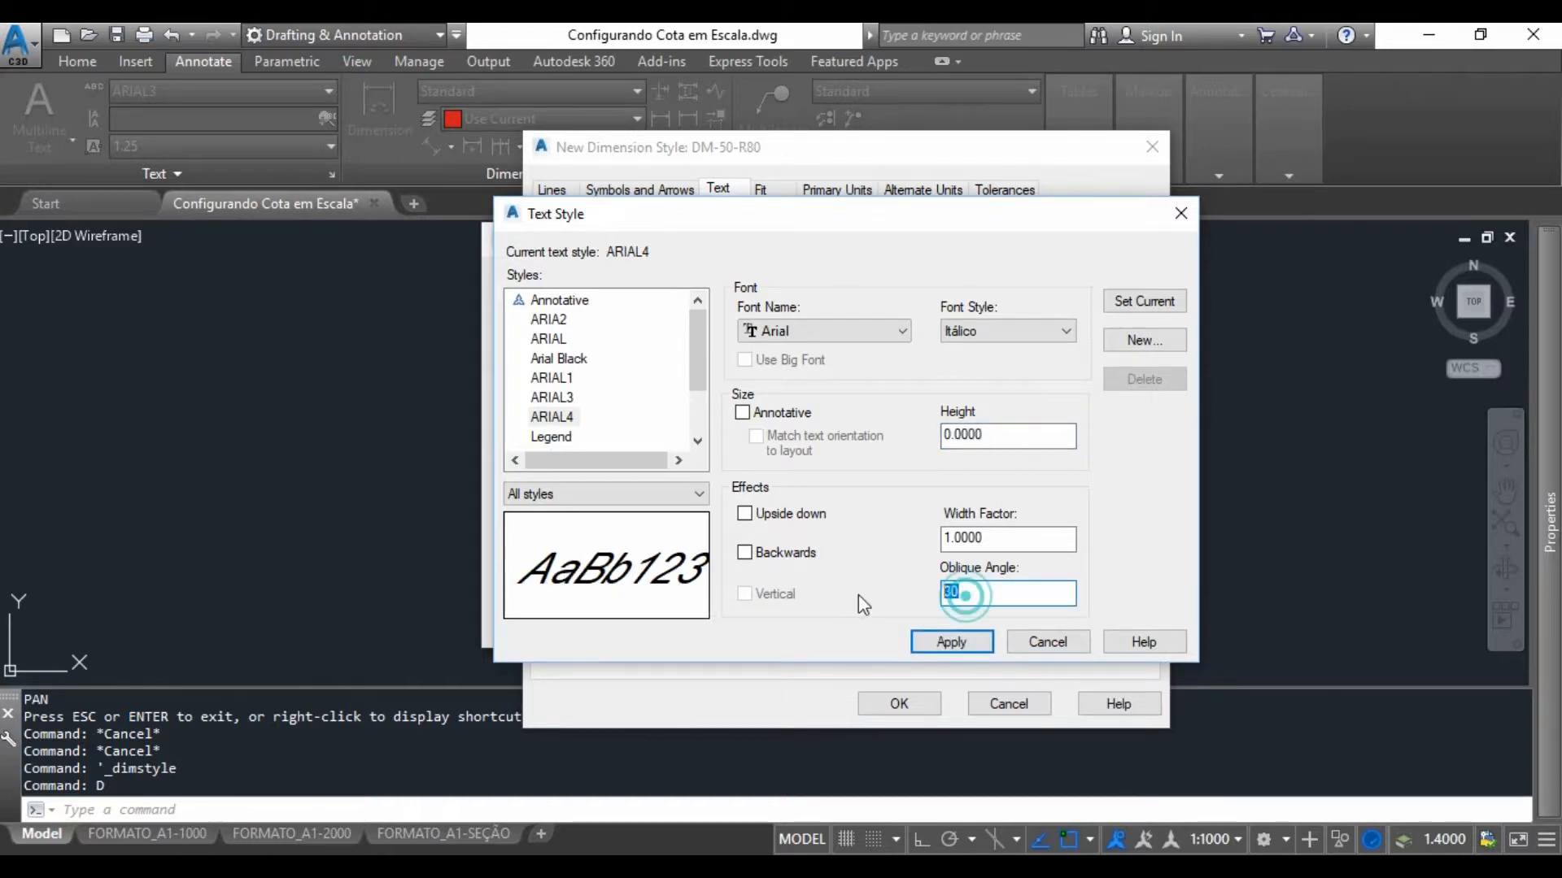
pyautogui.write('0')
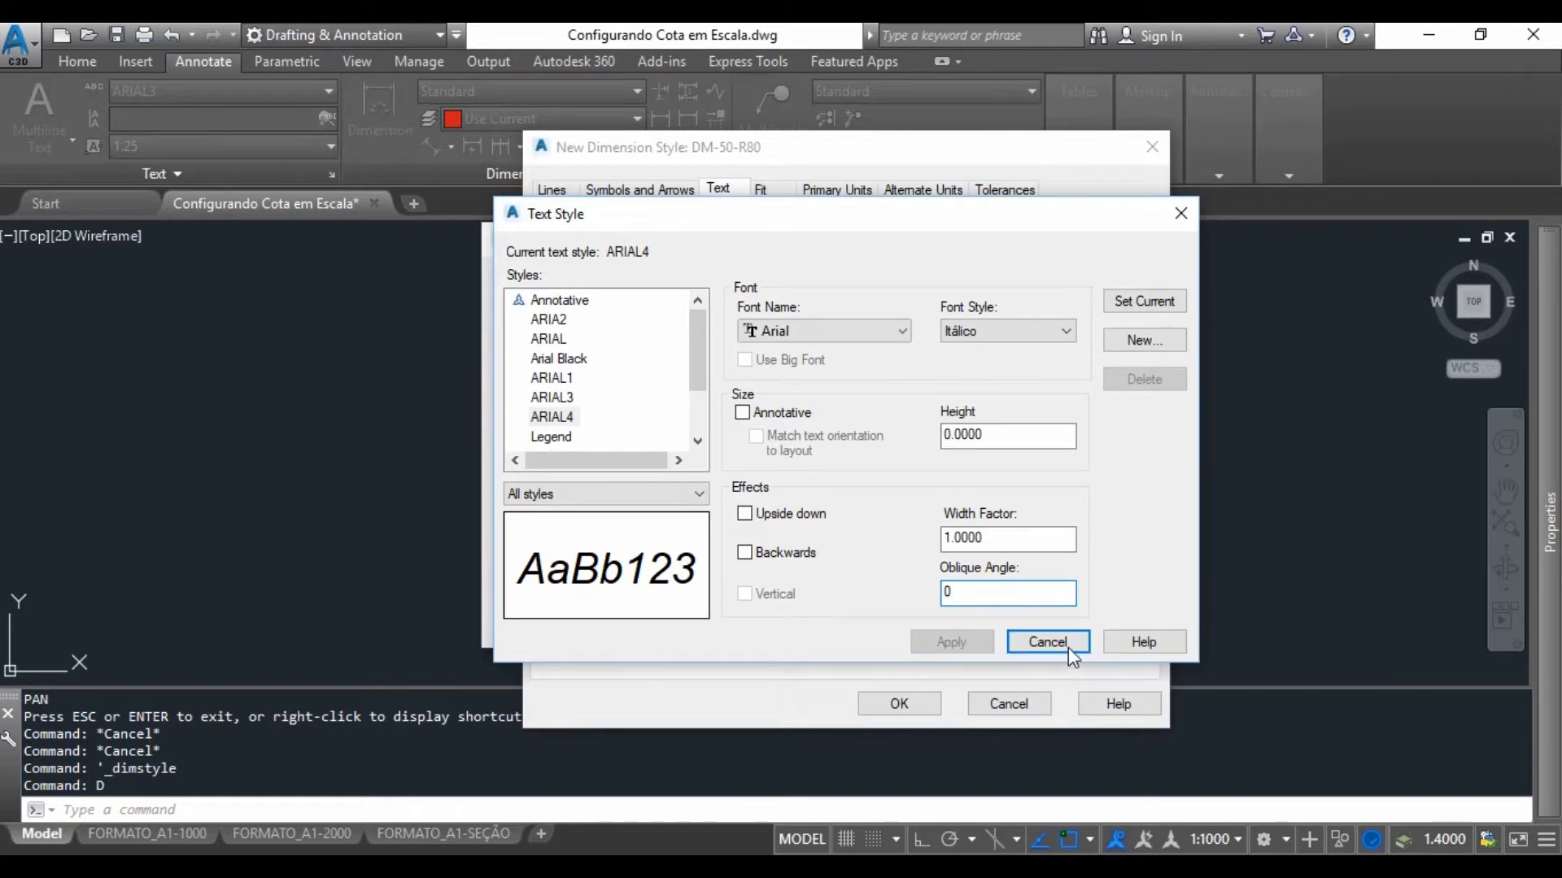
pyautogui.click(1028, 642)
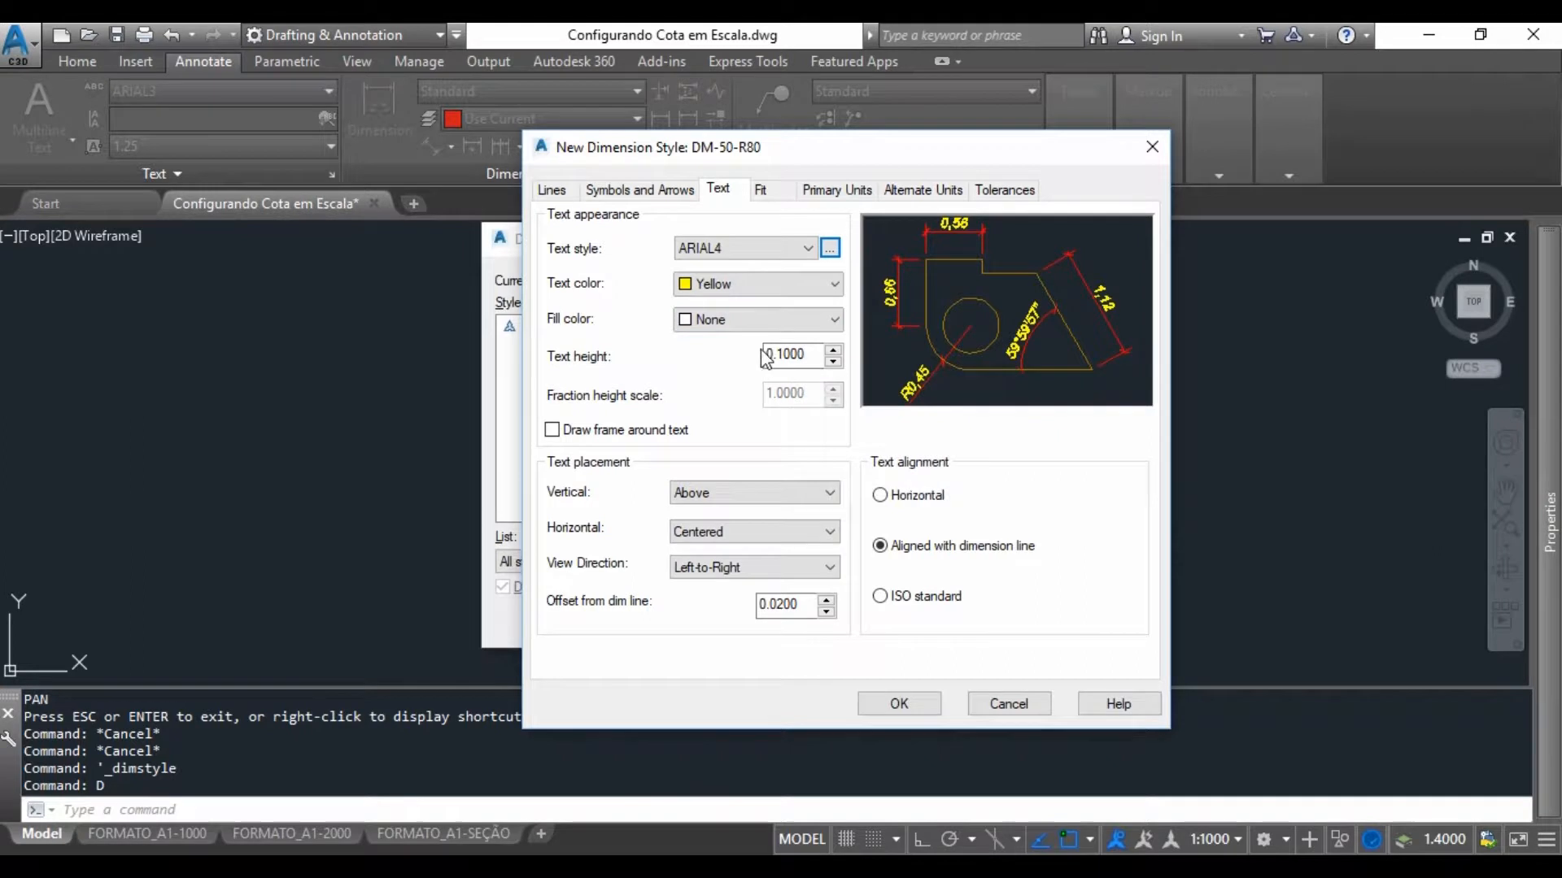
# Try the ByLayer color for the dimension text, and set it back to Yellow.
pyautogui.click(703, 285)
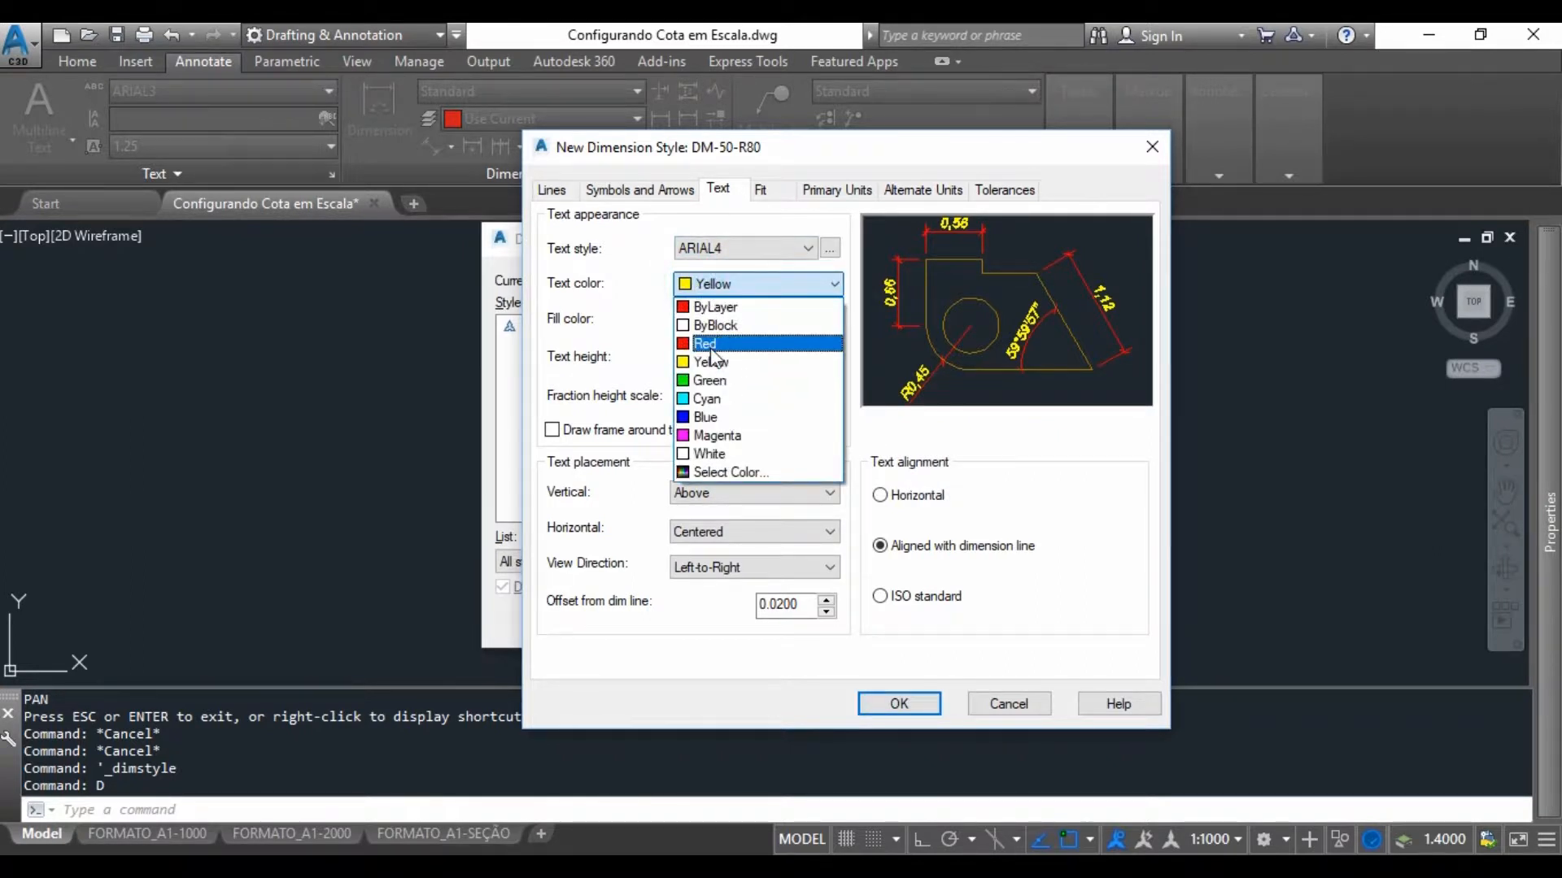
pyautogui.click(701, 308)
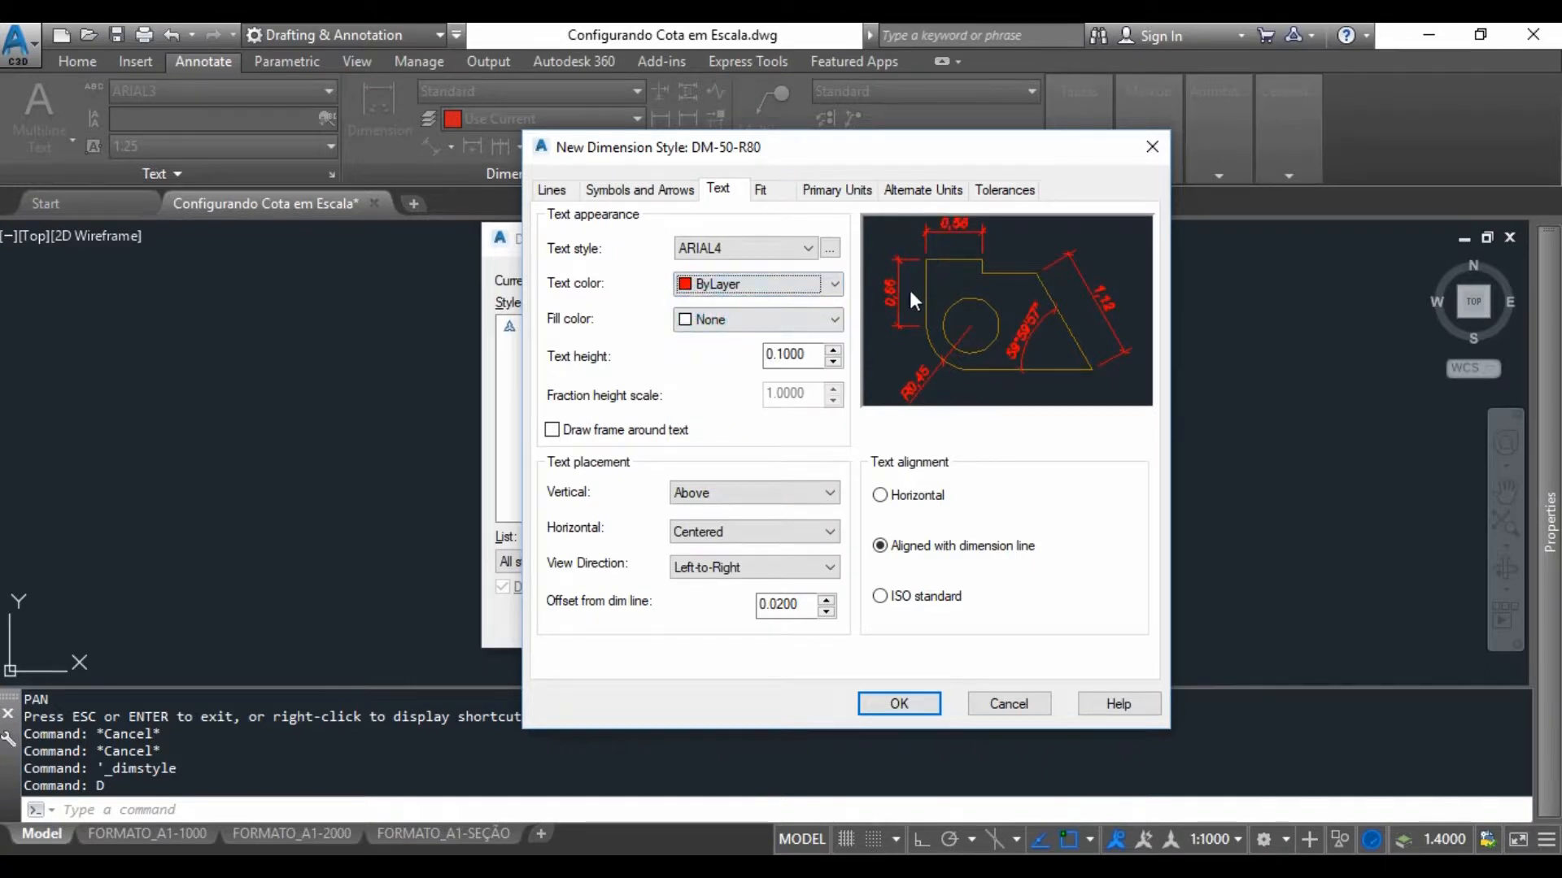
pyautogui.click(799, 289)
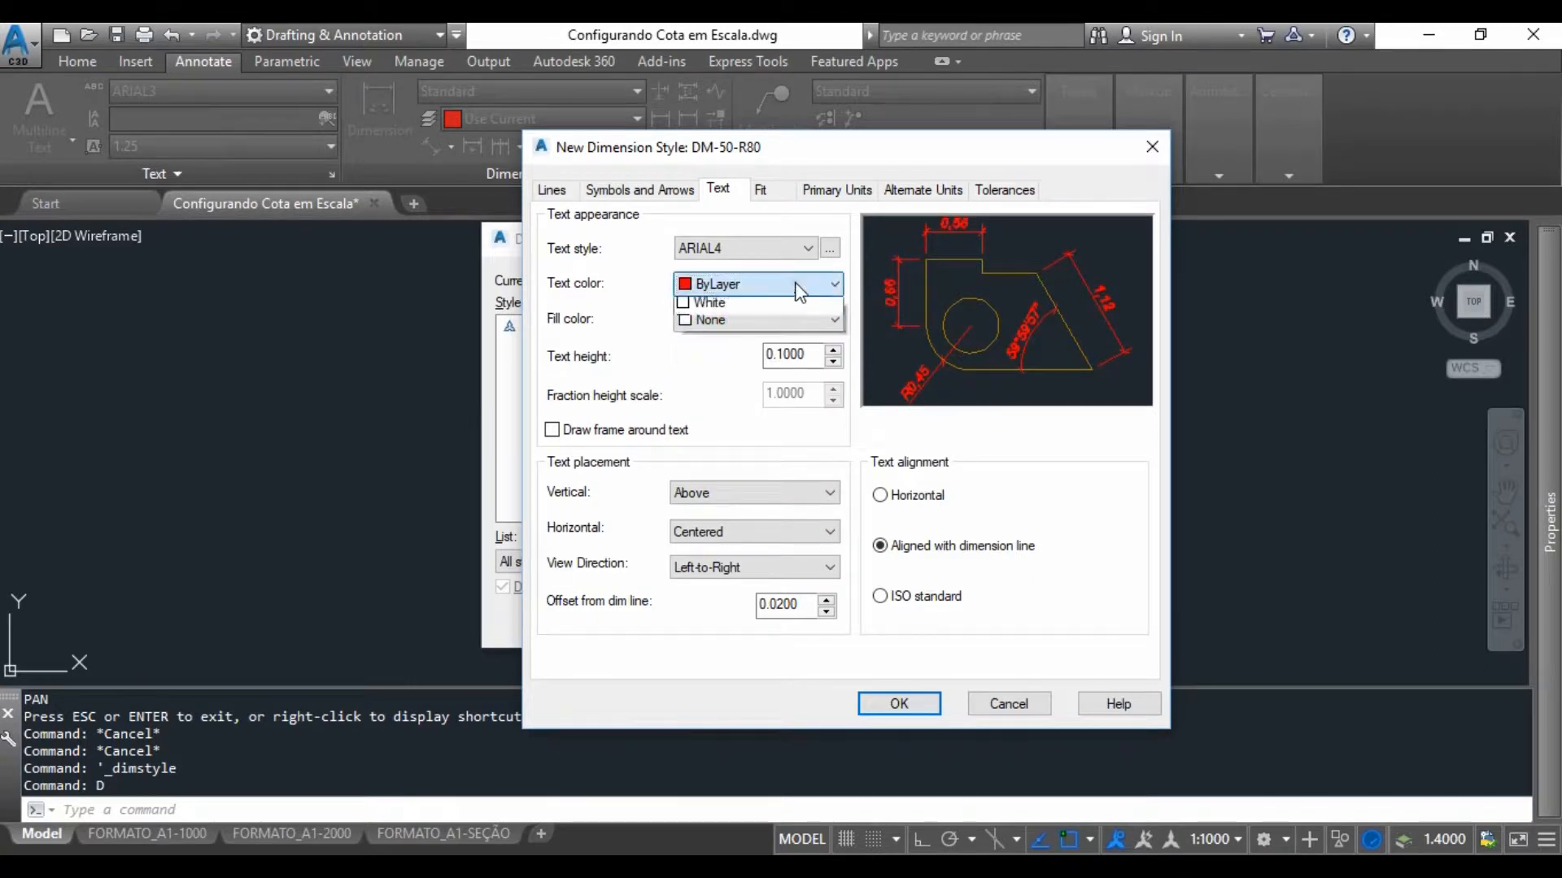
pyautogui.click(716, 366)
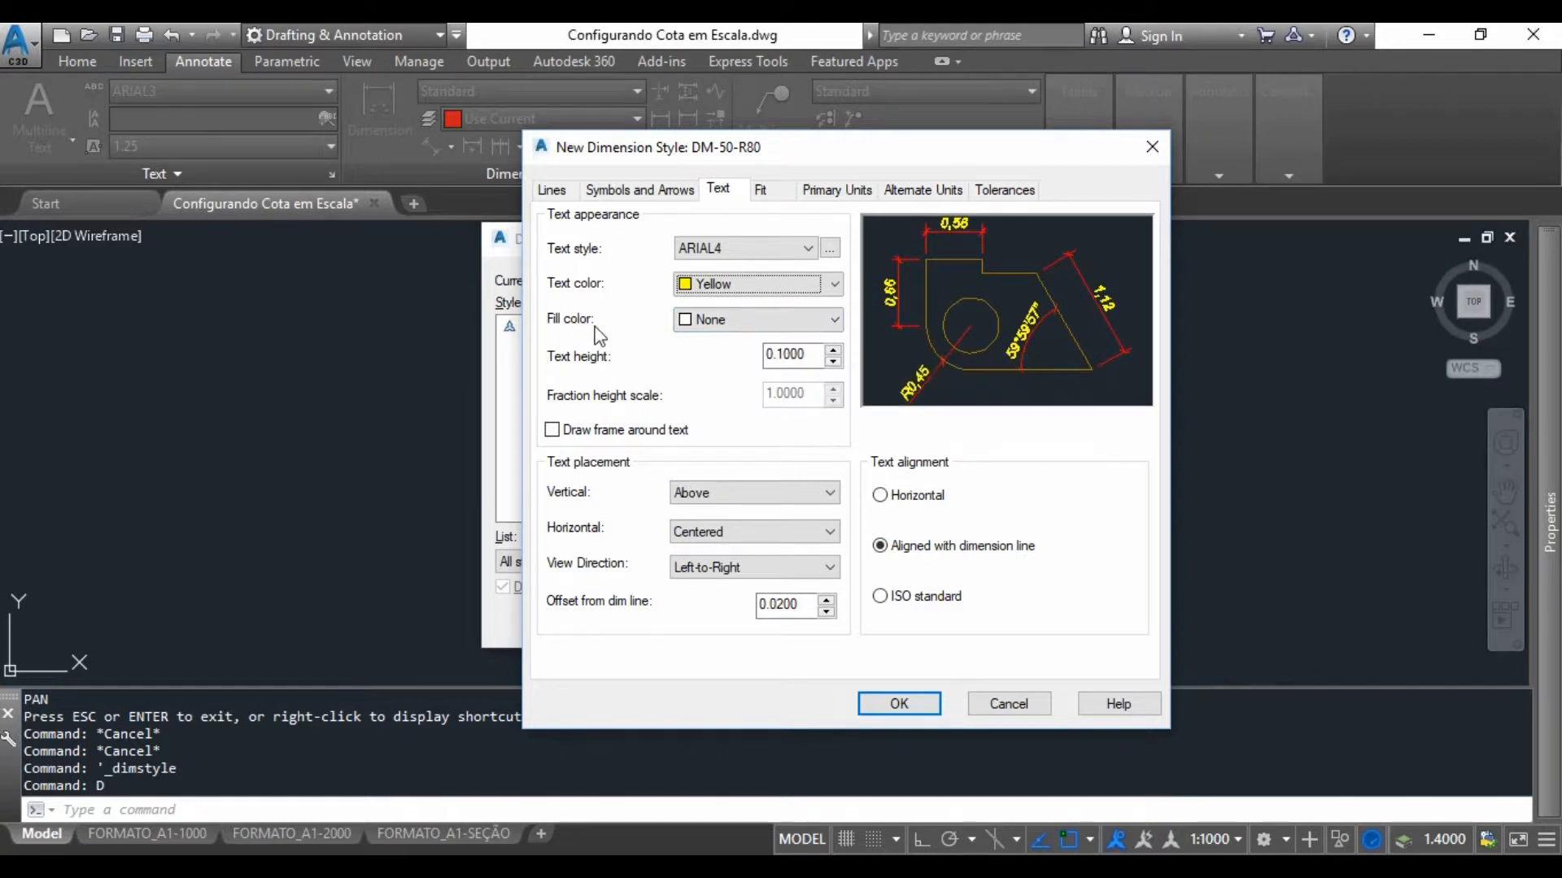
# Try a Green fill and a frame around the dimension text, returning the fill to None and turning the frame off.
pyautogui.click(736, 319)
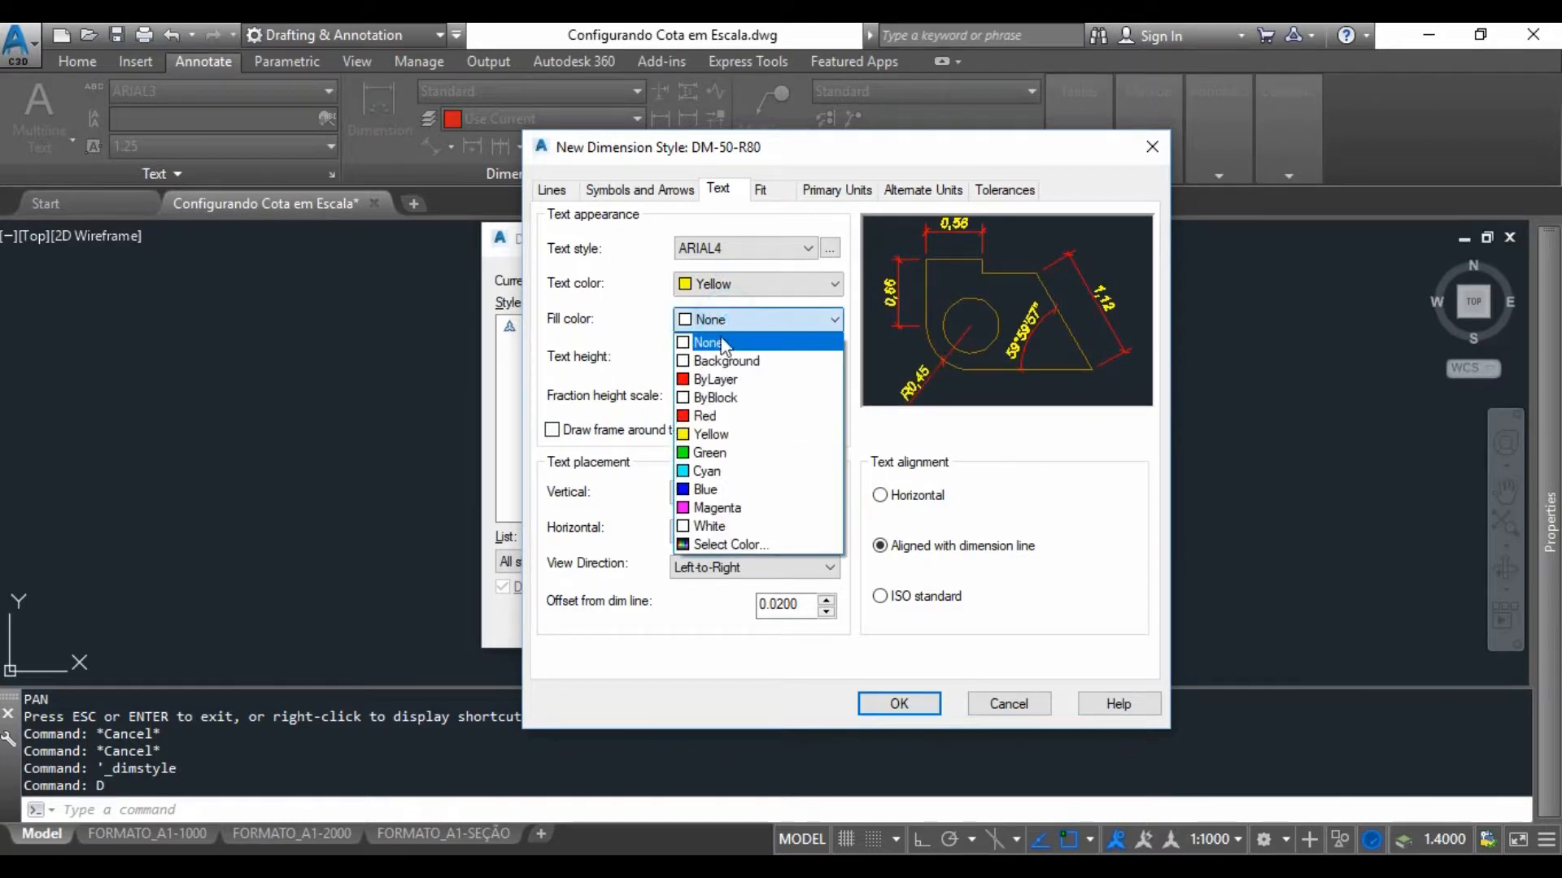
pyautogui.click(710, 453)
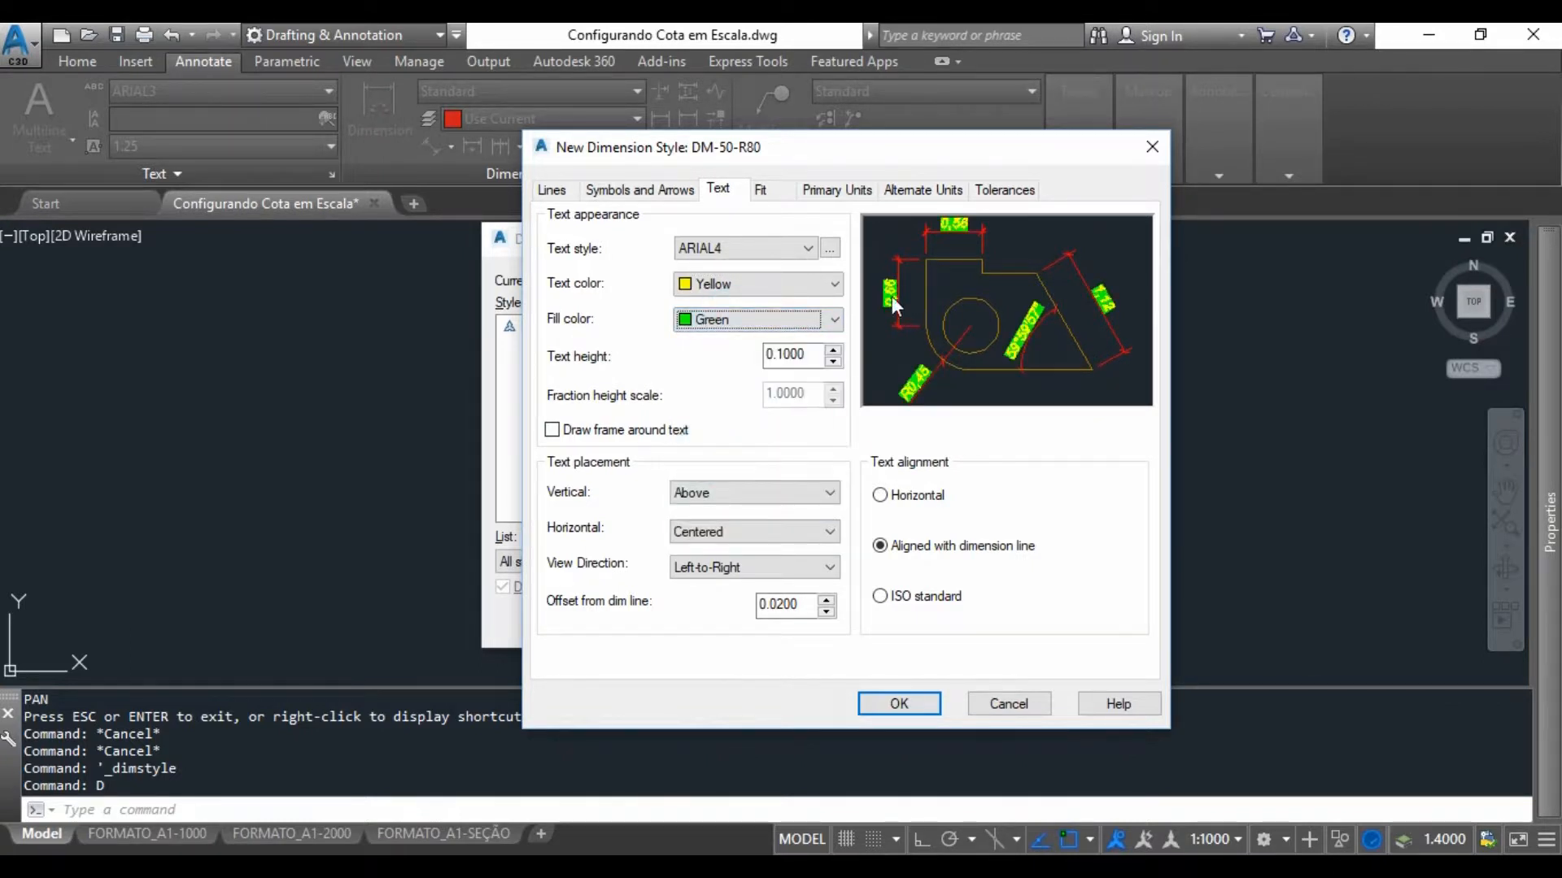
pyautogui.click(712, 321)
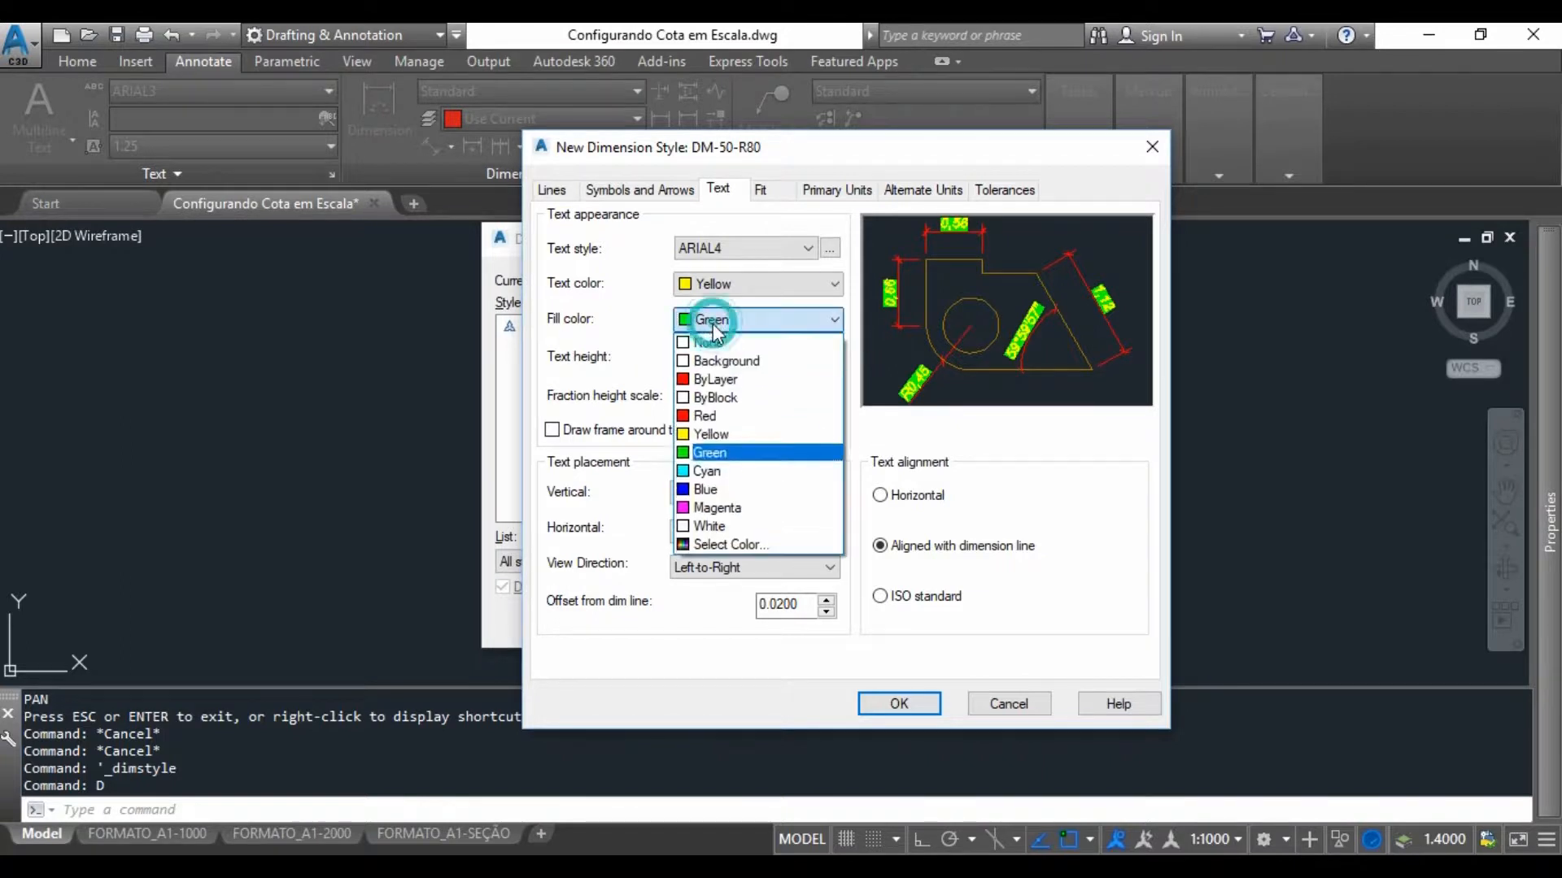
pyautogui.click(709, 345)
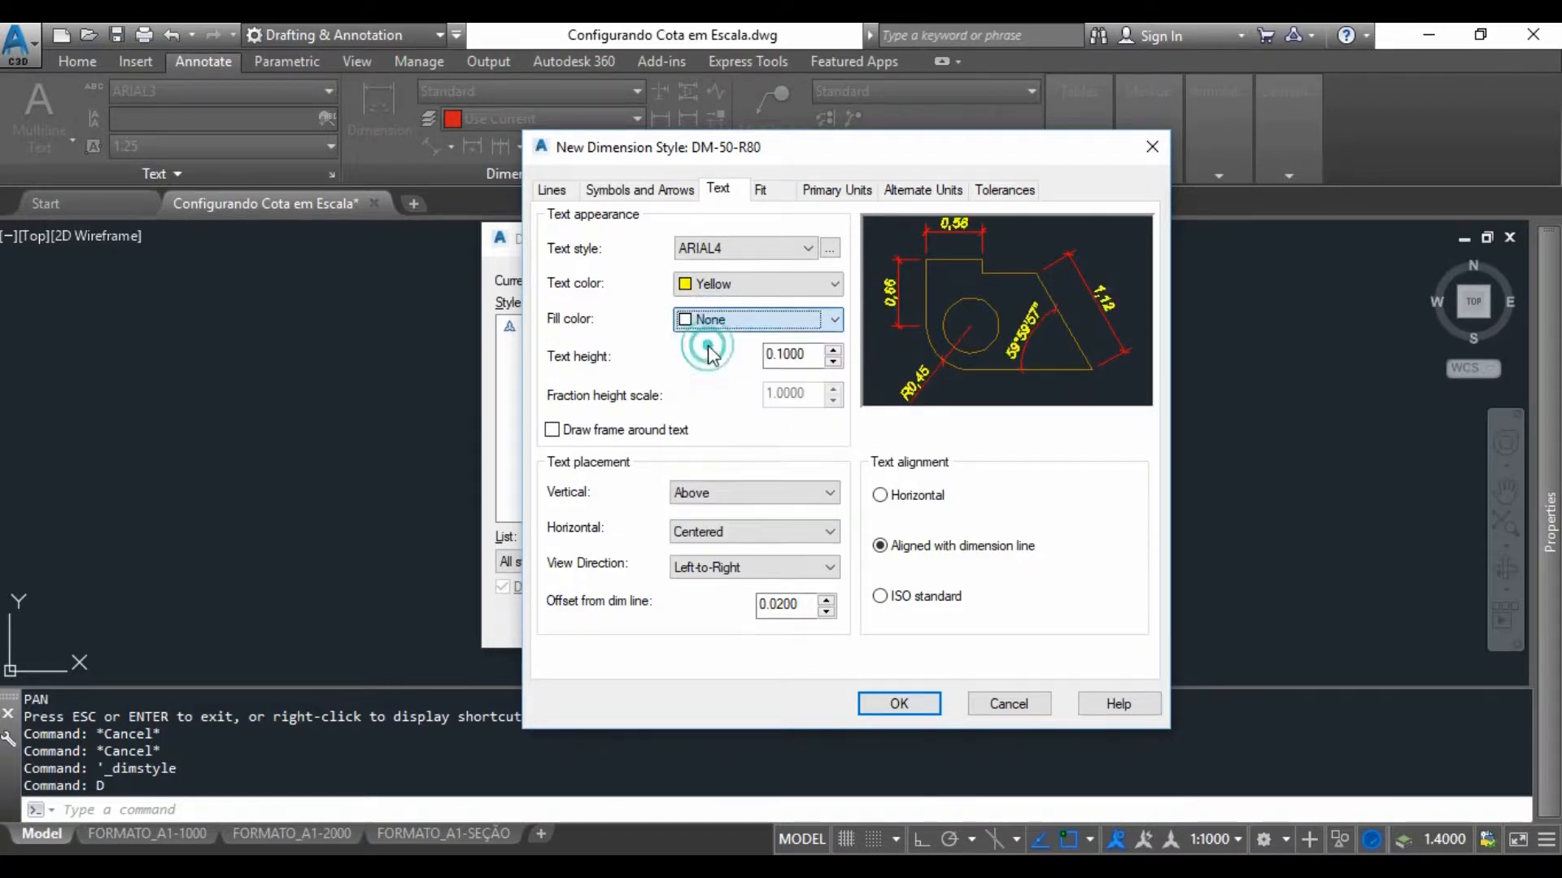
pyautogui.click(553, 430)
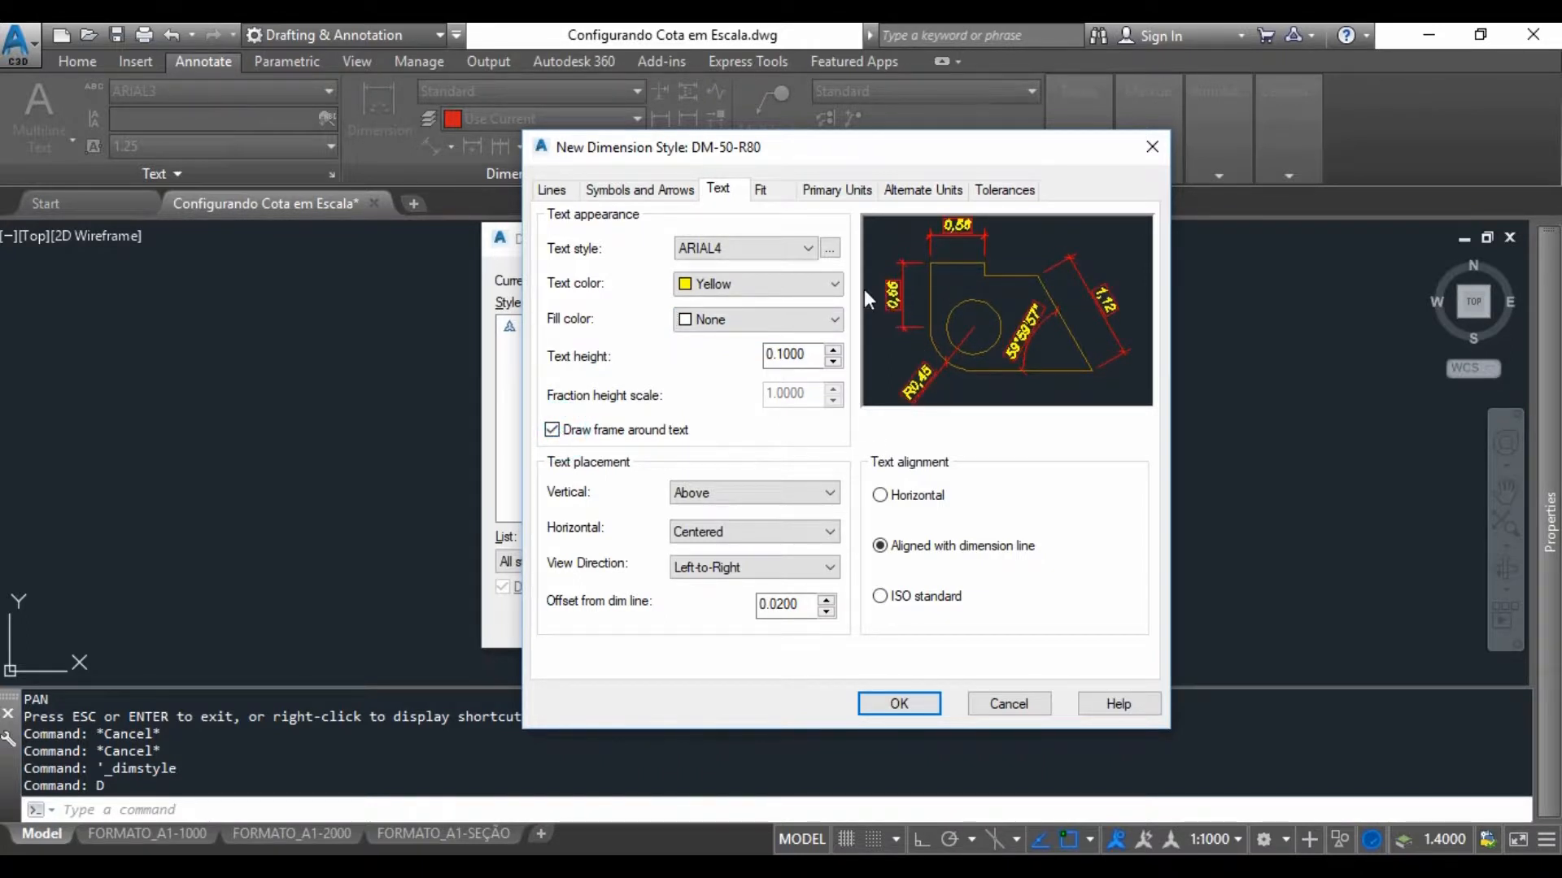
pyautogui.click(553, 431)
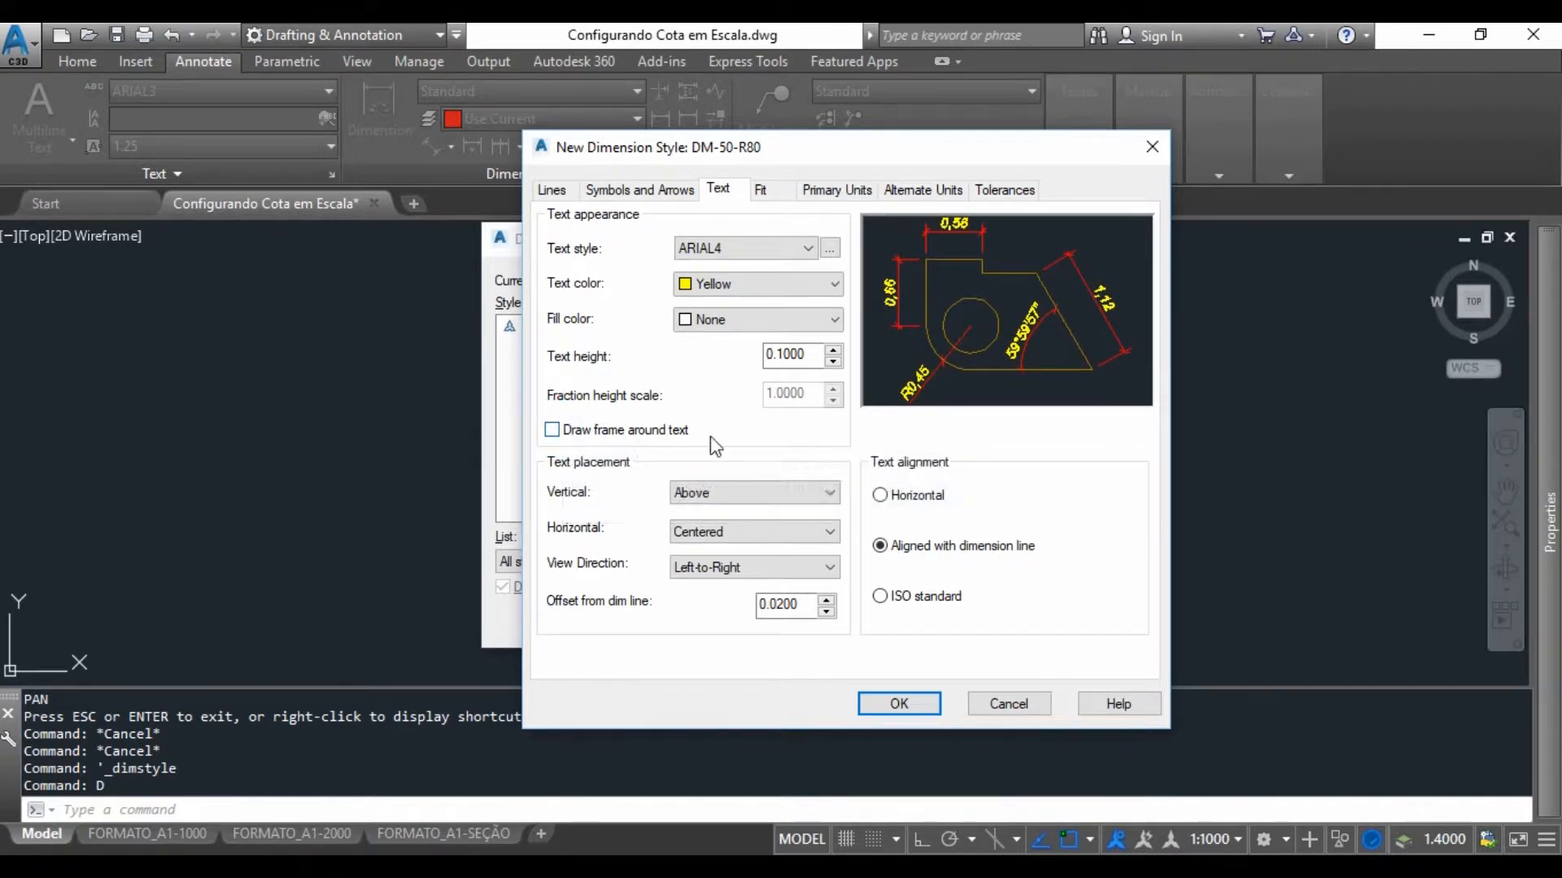
# Try the Centered and Below vertical placements for the dimension text, and return it to Above.
pyautogui.click(736, 496)
pyautogui.click(693, 515)
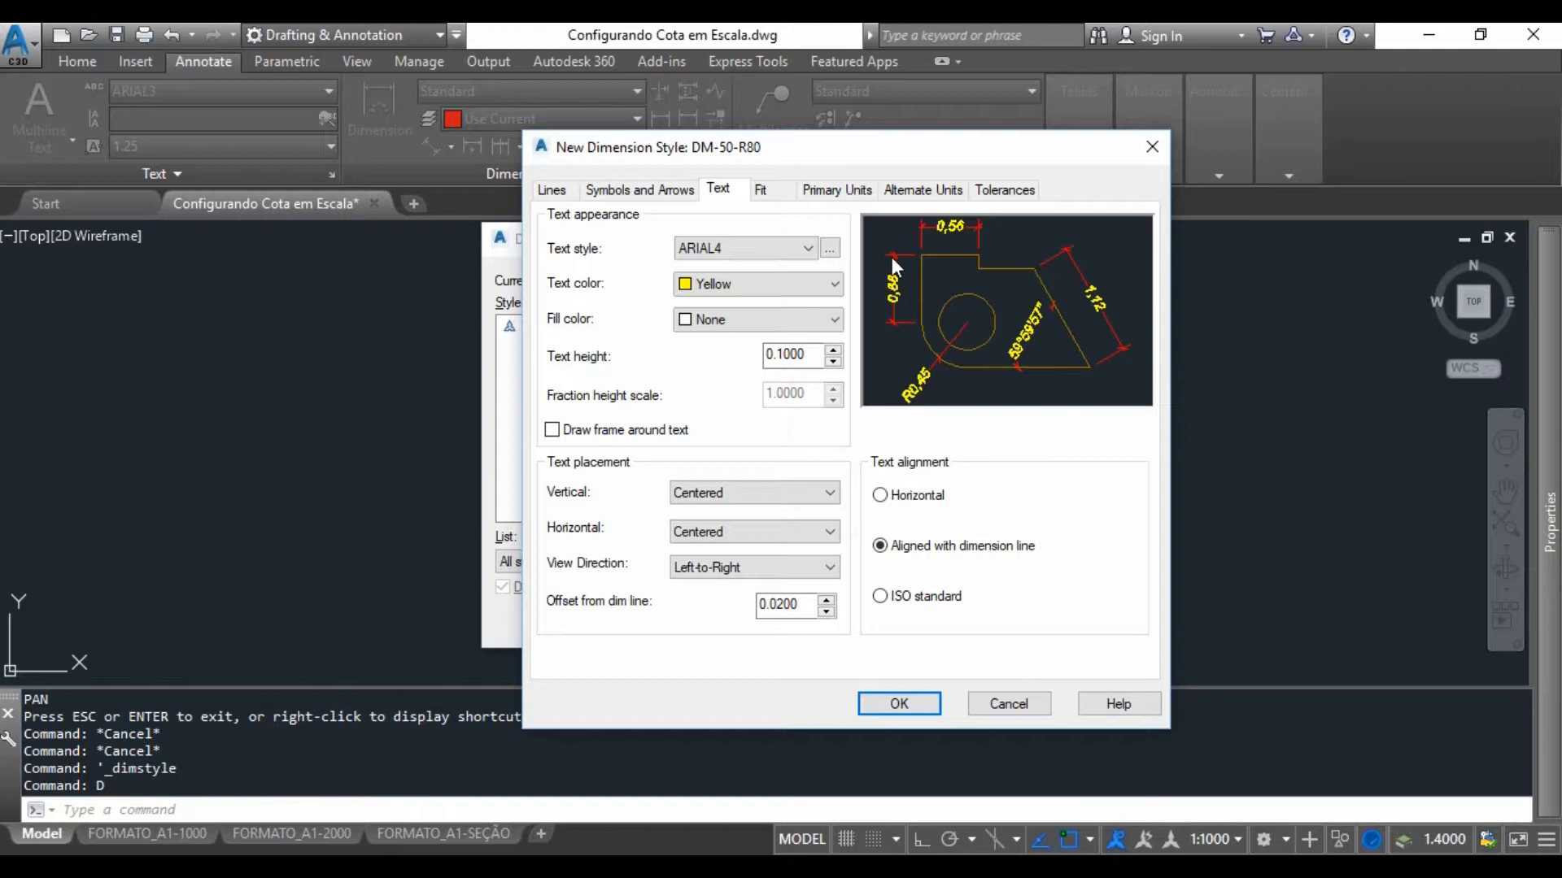
pyautogui.click(728, 492)
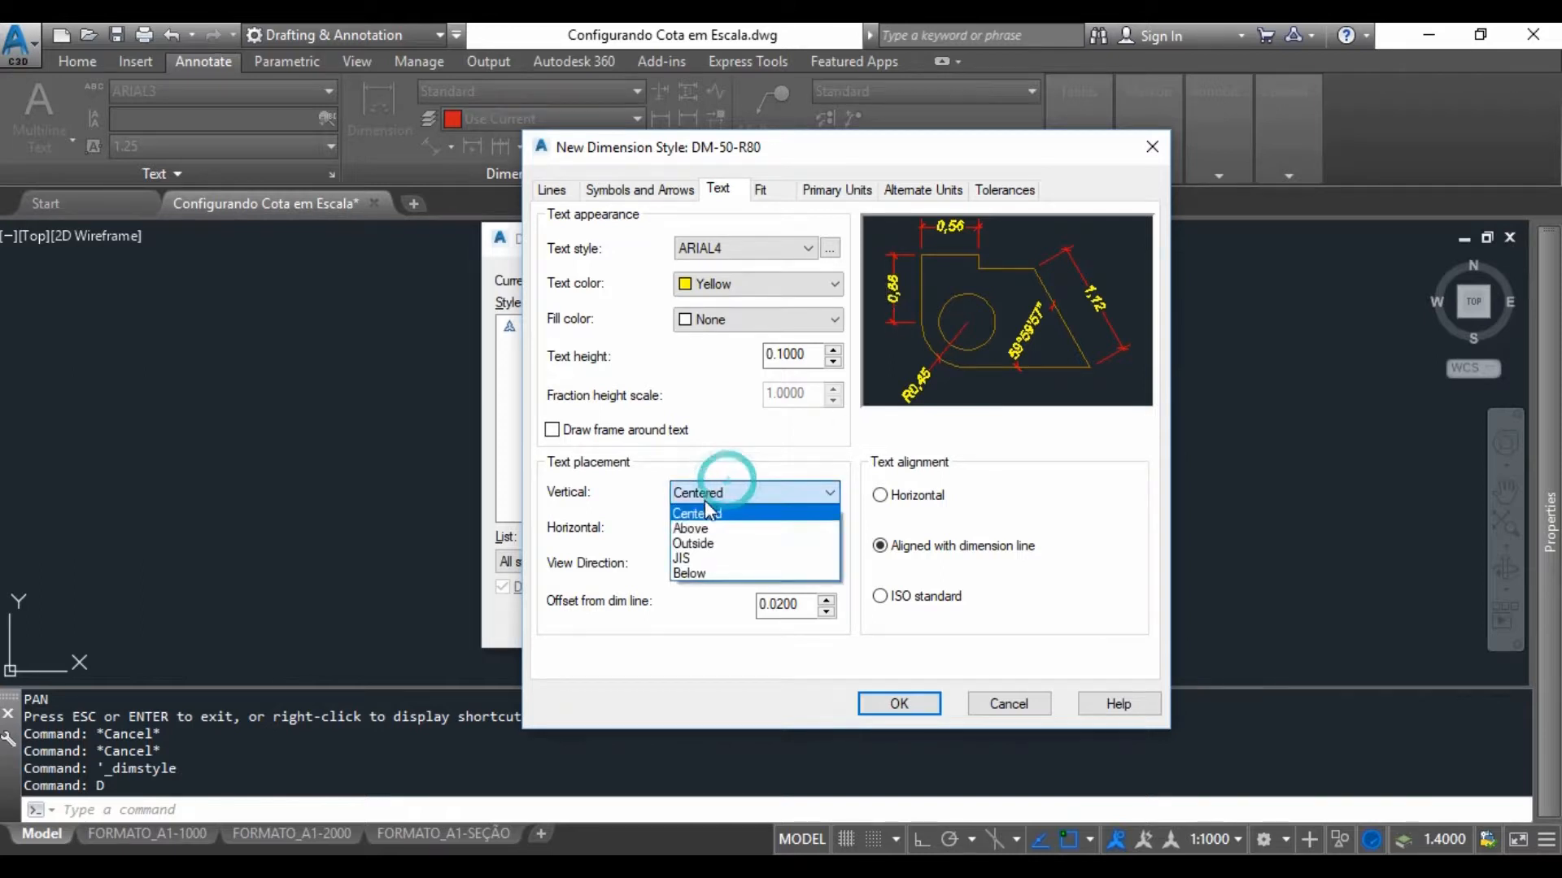
pyautogui.click(694, 530)
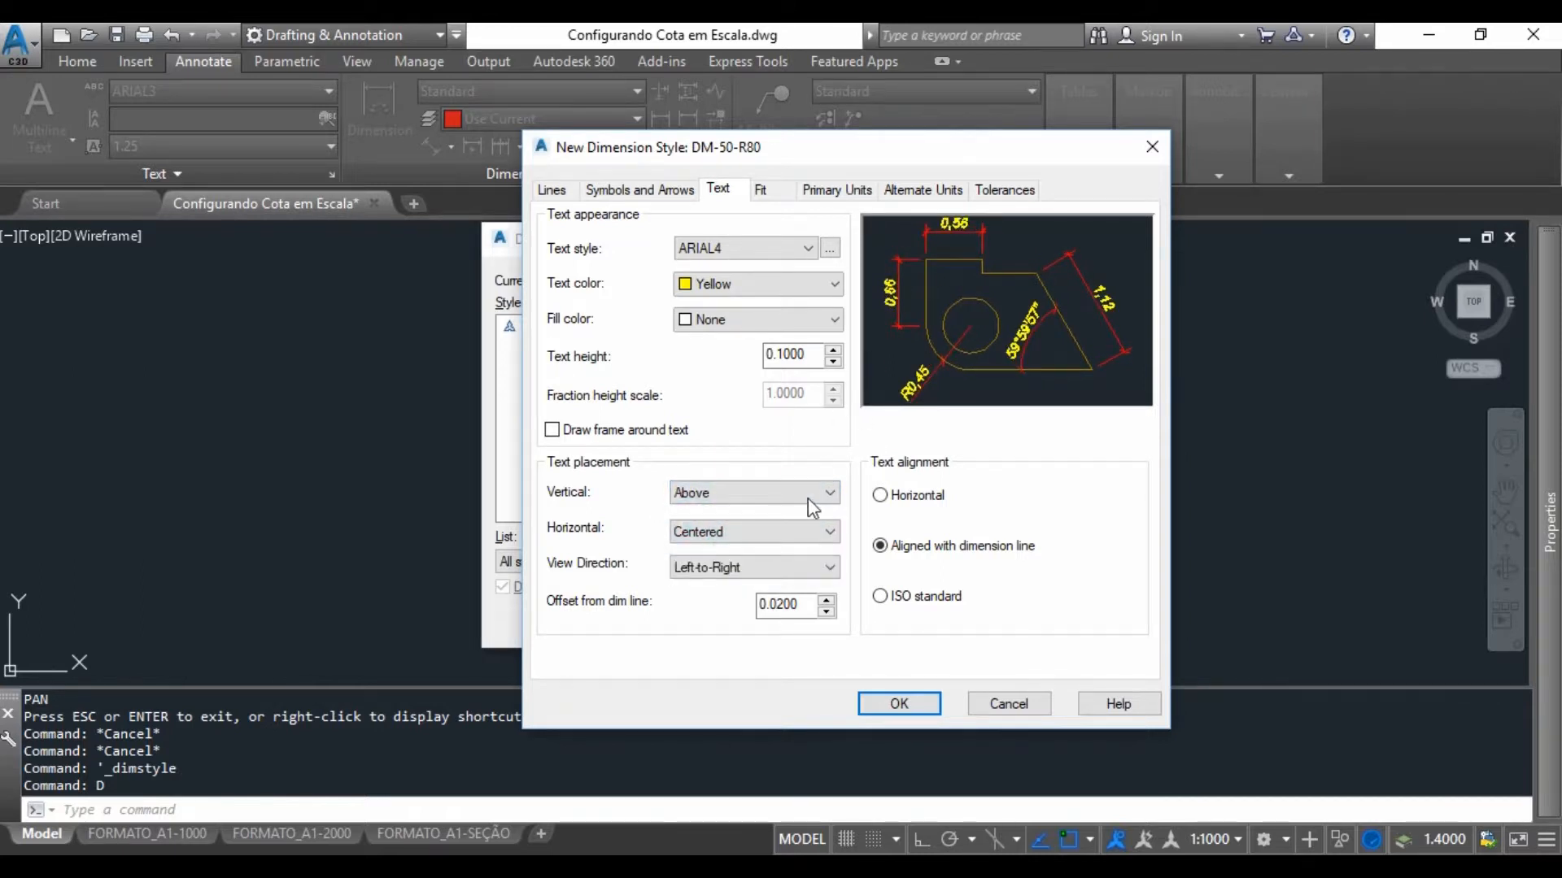
pyautogui.click(692, 506)
pyautogui.click(679, 569)
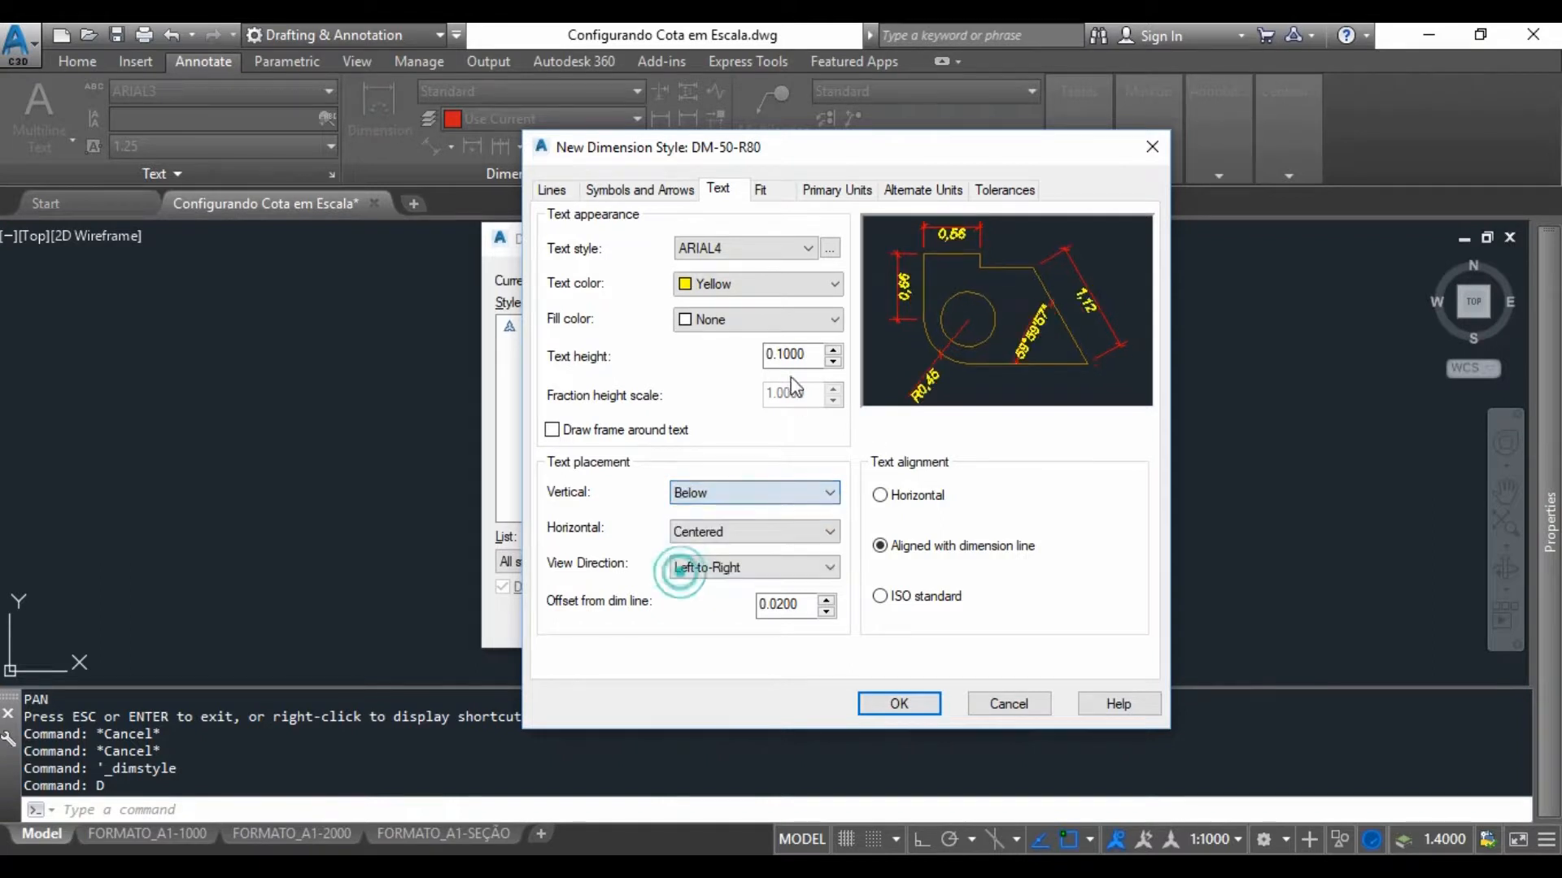
pyautogui.click(737, 488)
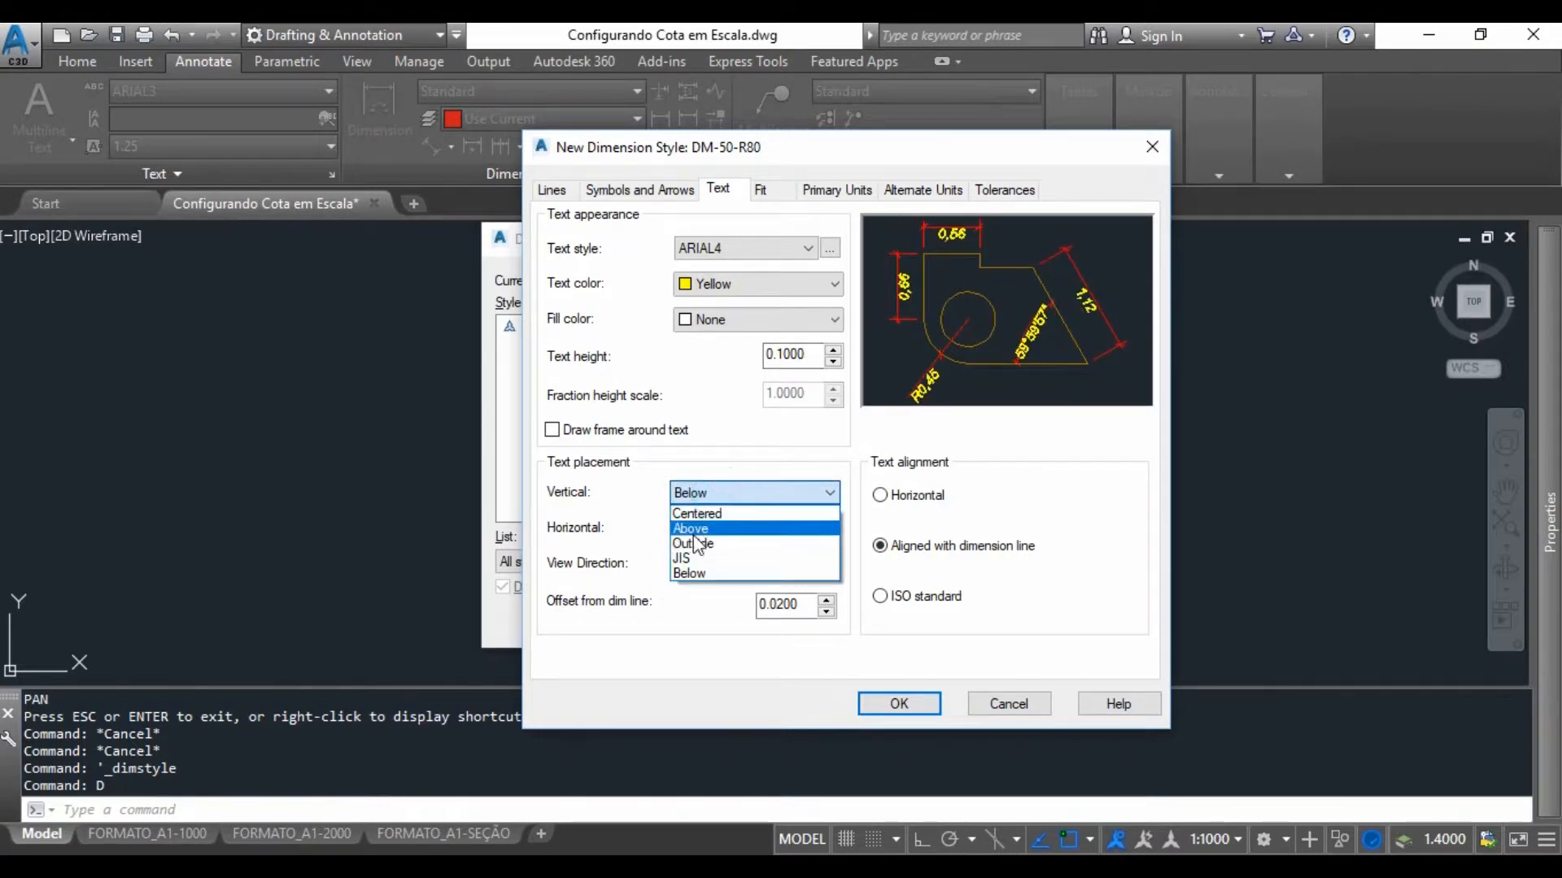
pyautogui.click(691, 527)
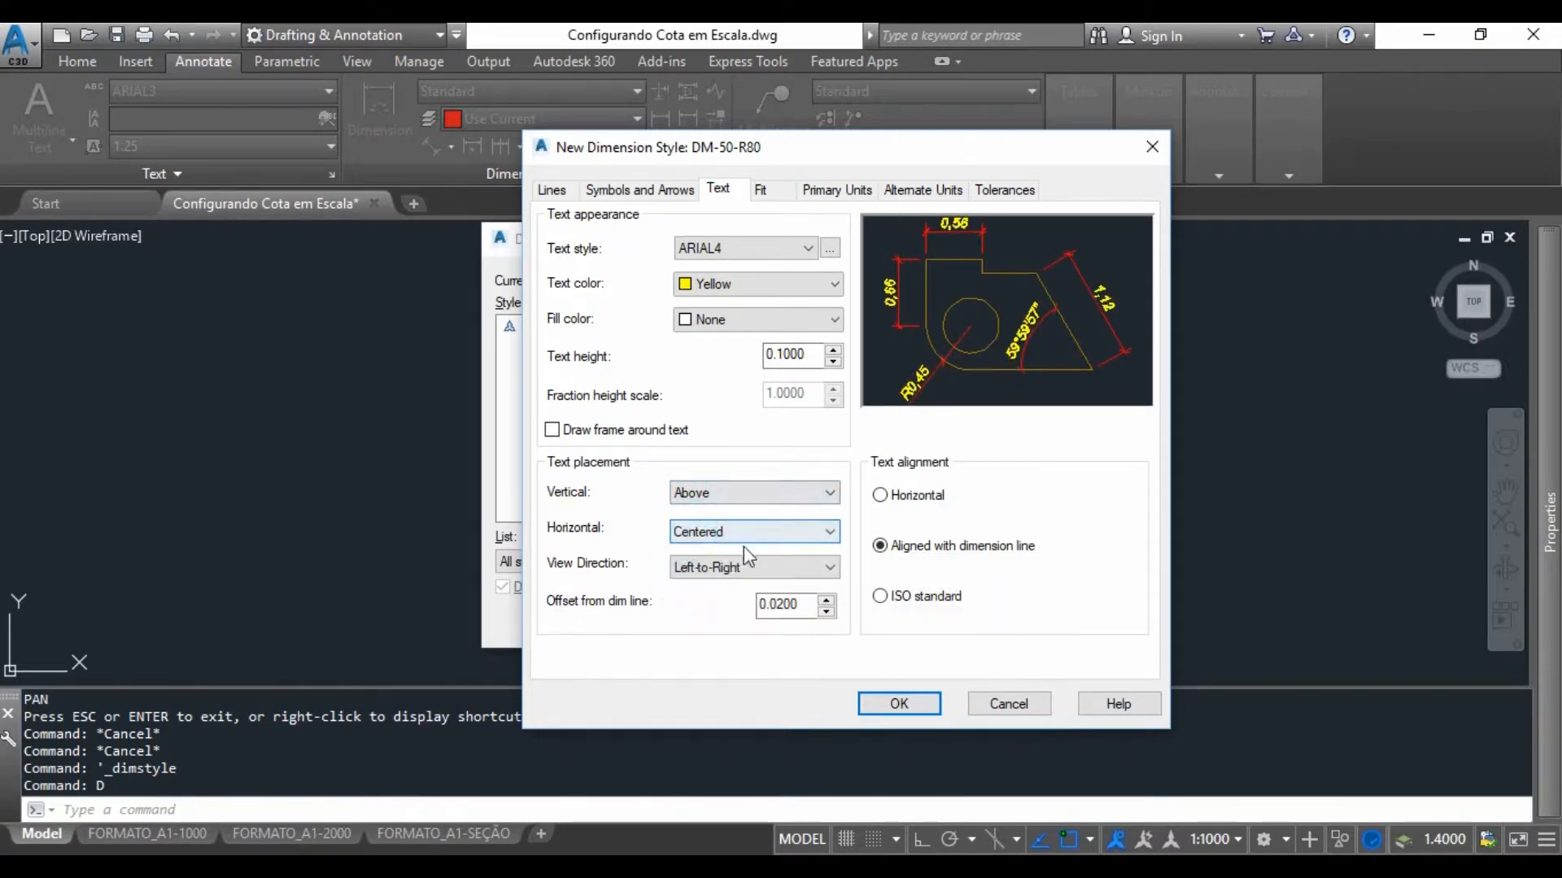
# Try the At Ext Line 1 and At Ext Line 2 horizontal placements for the dimension text.
pyautogui.click(693, 532)
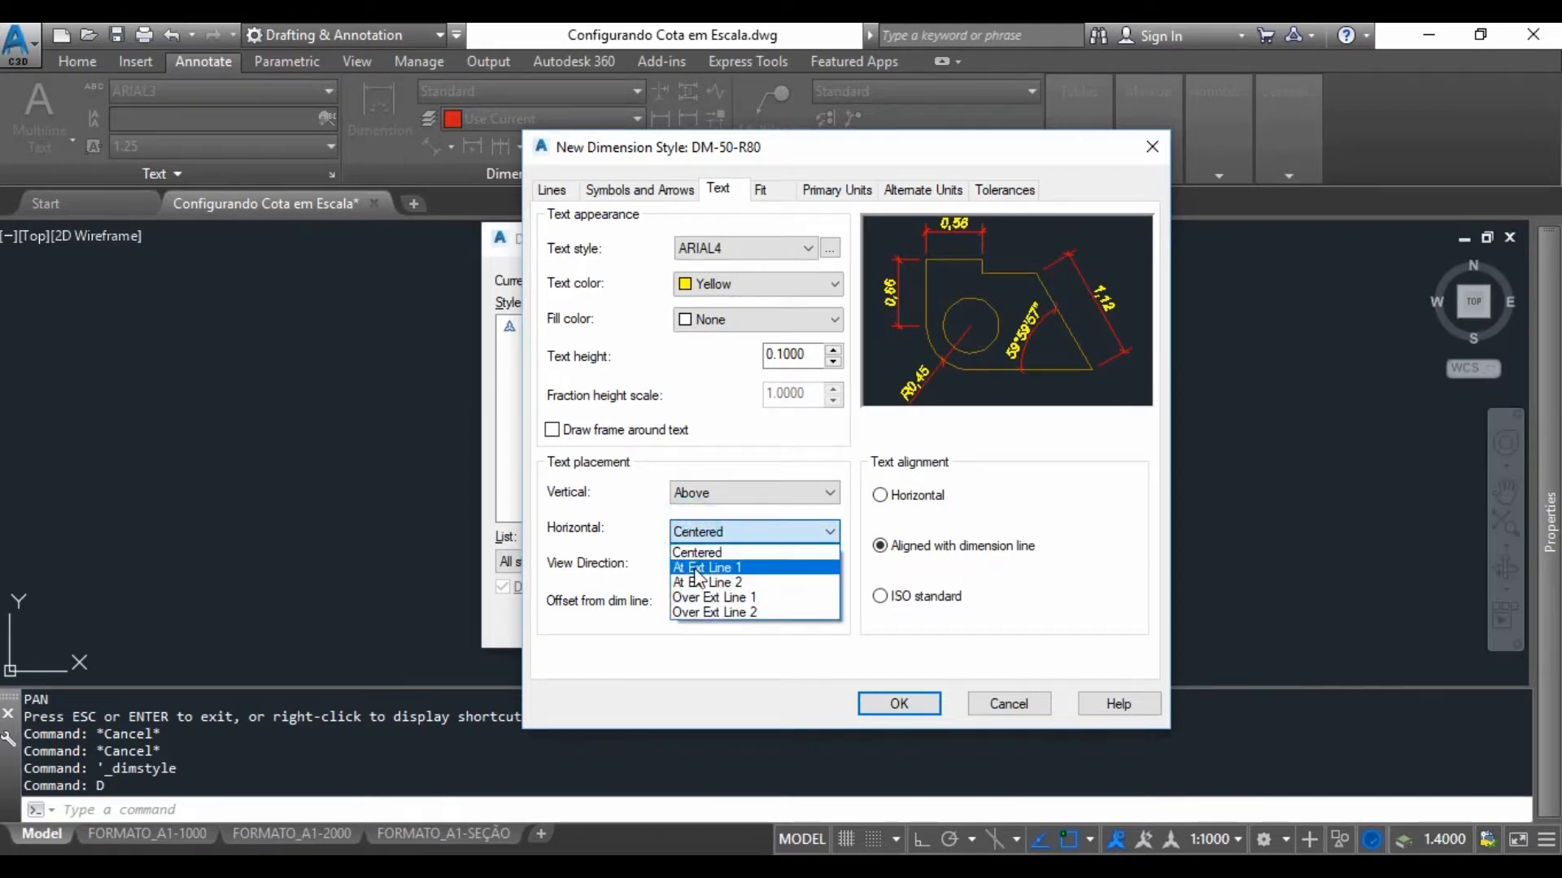
pyautogui.click(702, 567)
pyautogui.click(715, 534)
pyautogui.click(704, 581)
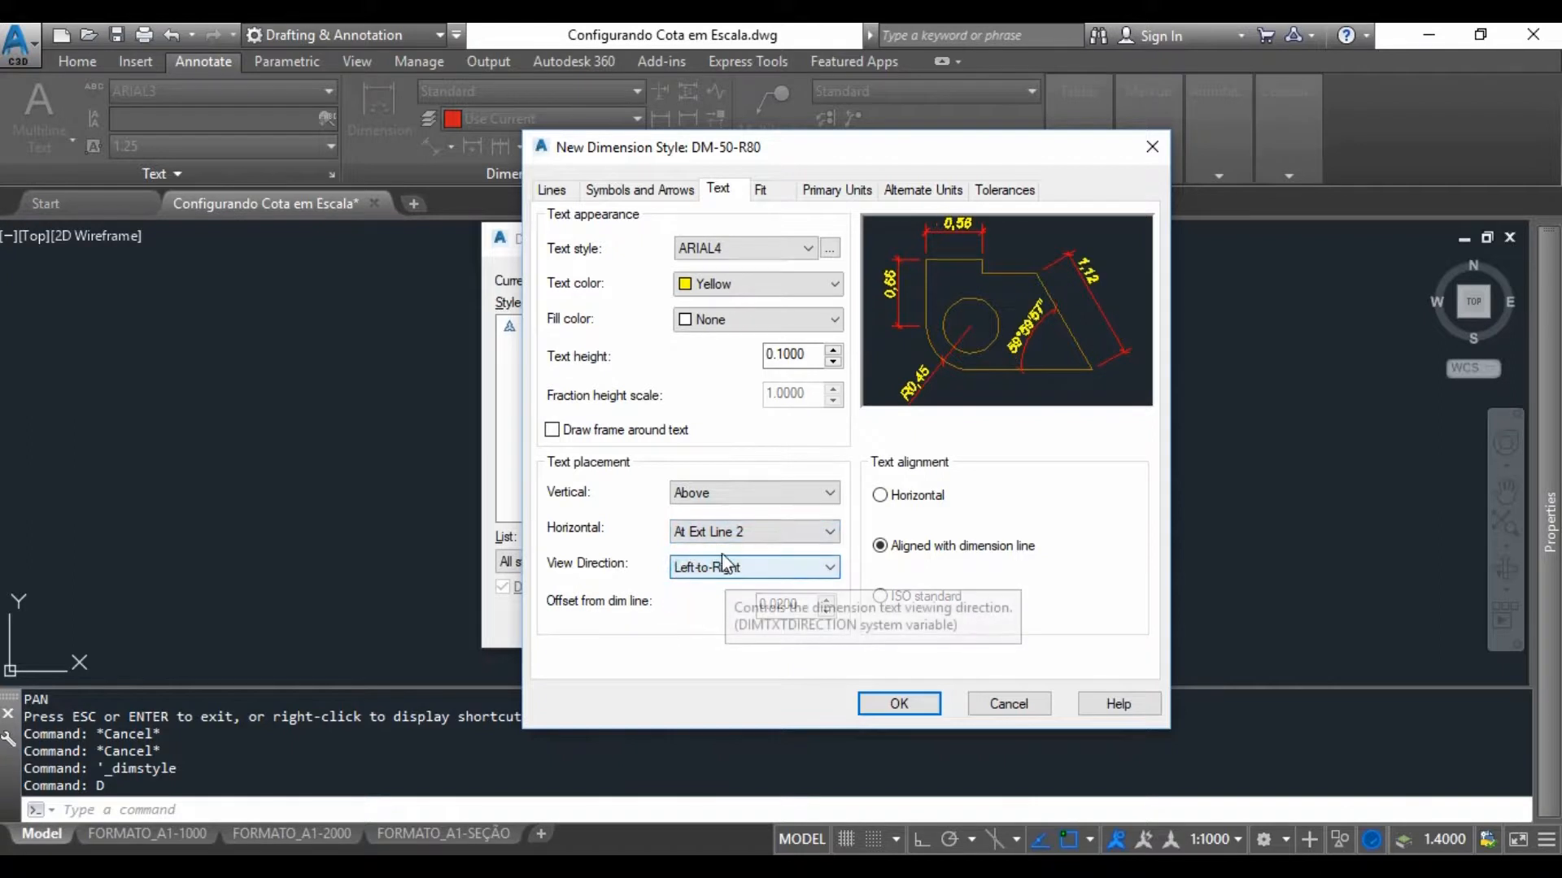
pyautogui.click(720, 530)
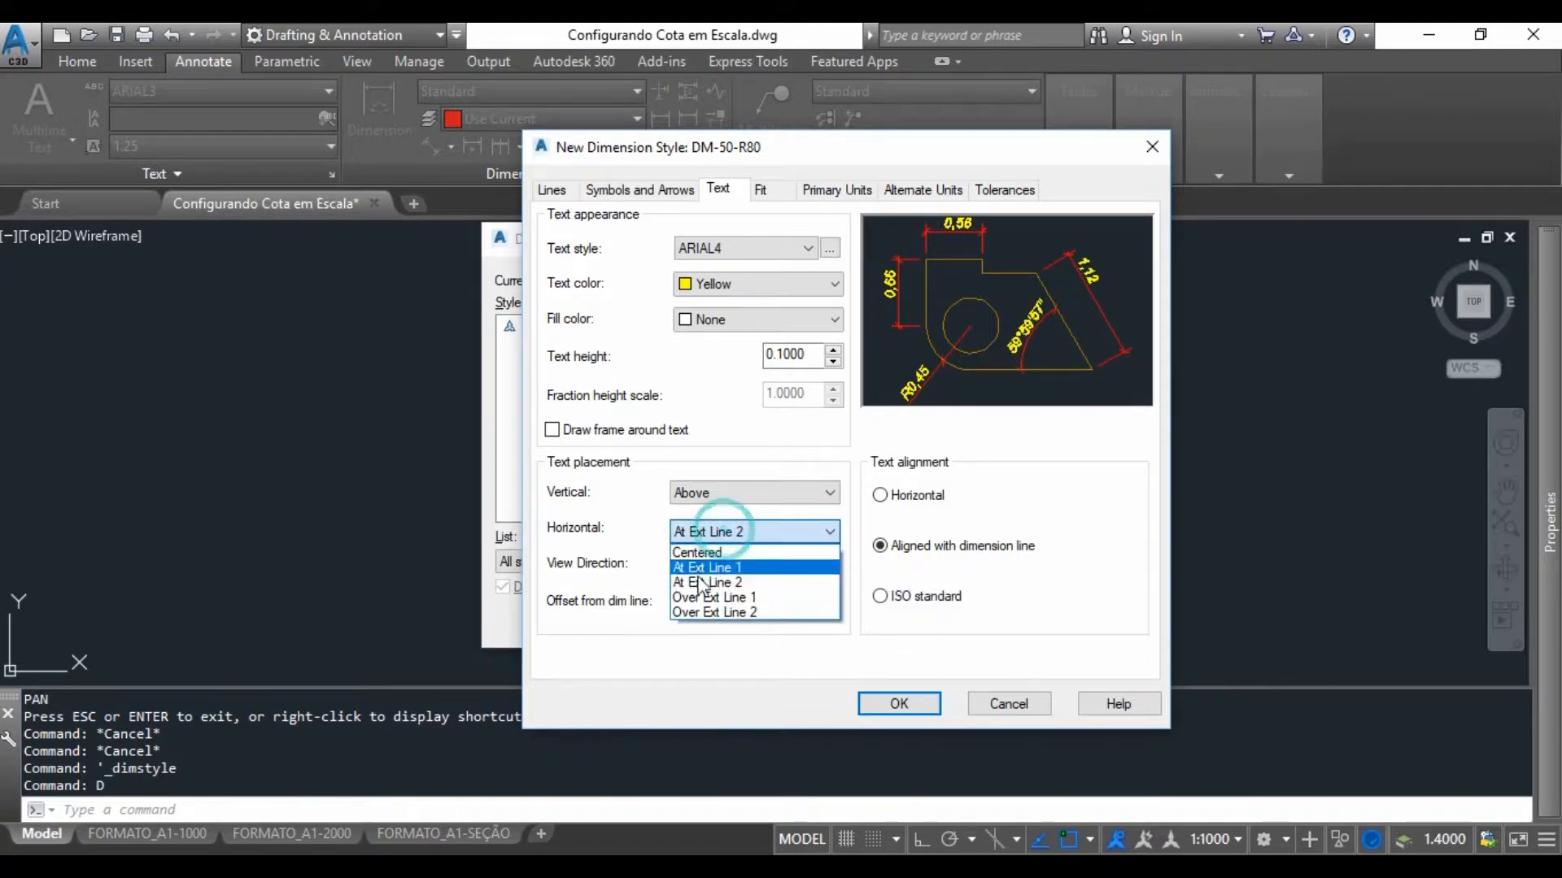
pyautogui.click(735, 457)
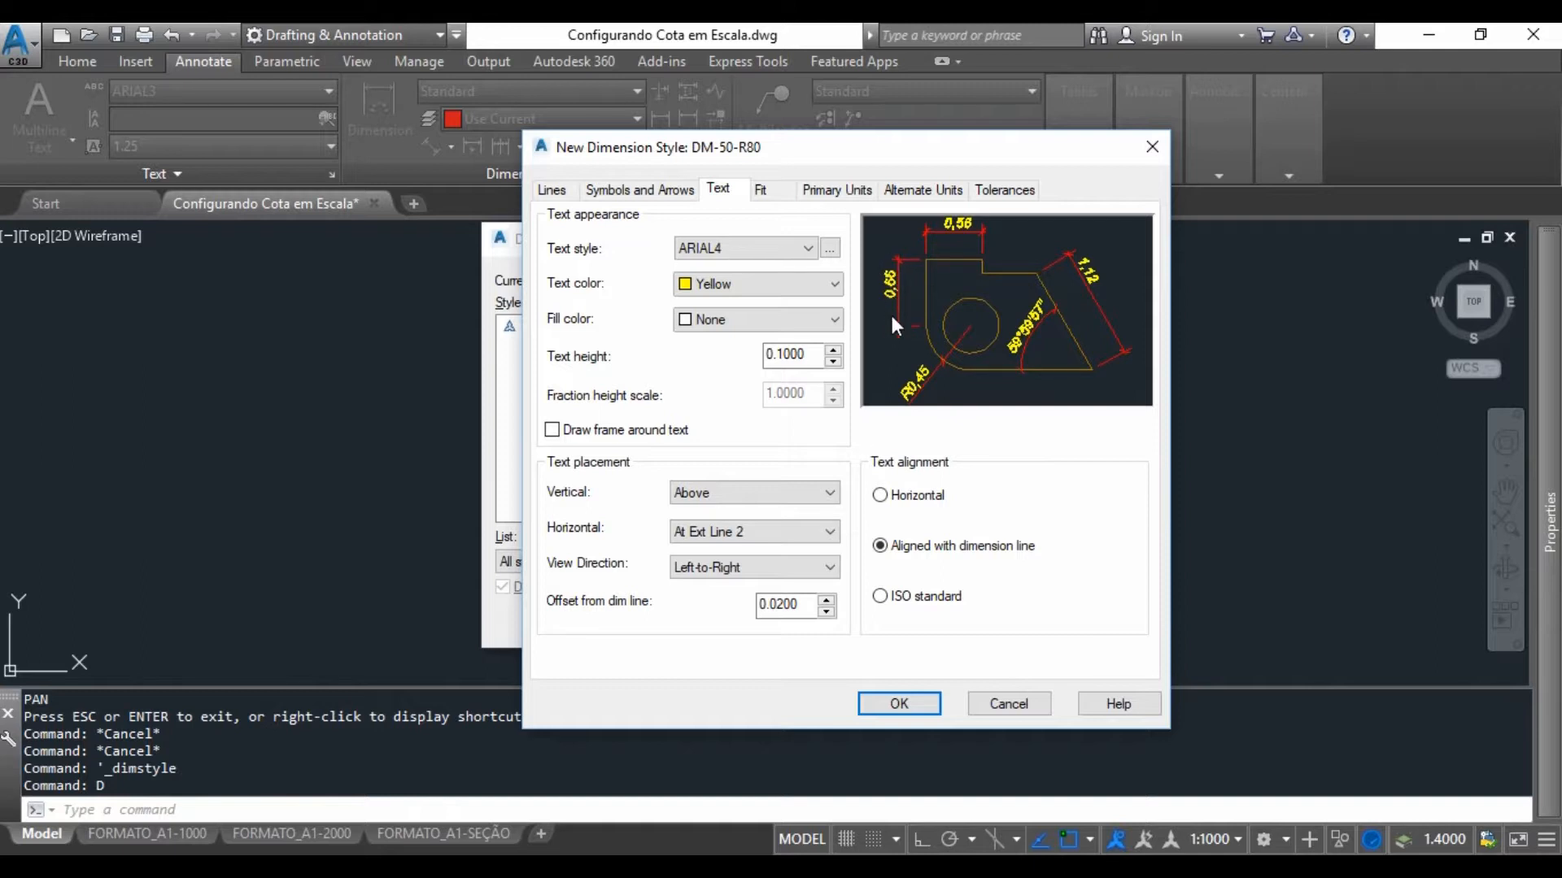
# Try the Over Ext Line 2 and Over Ext Line 1 horizontal text placements, and set the placement back to Centered.
pyautogui.click(742, 532)
pyautogui.click(716, 616)
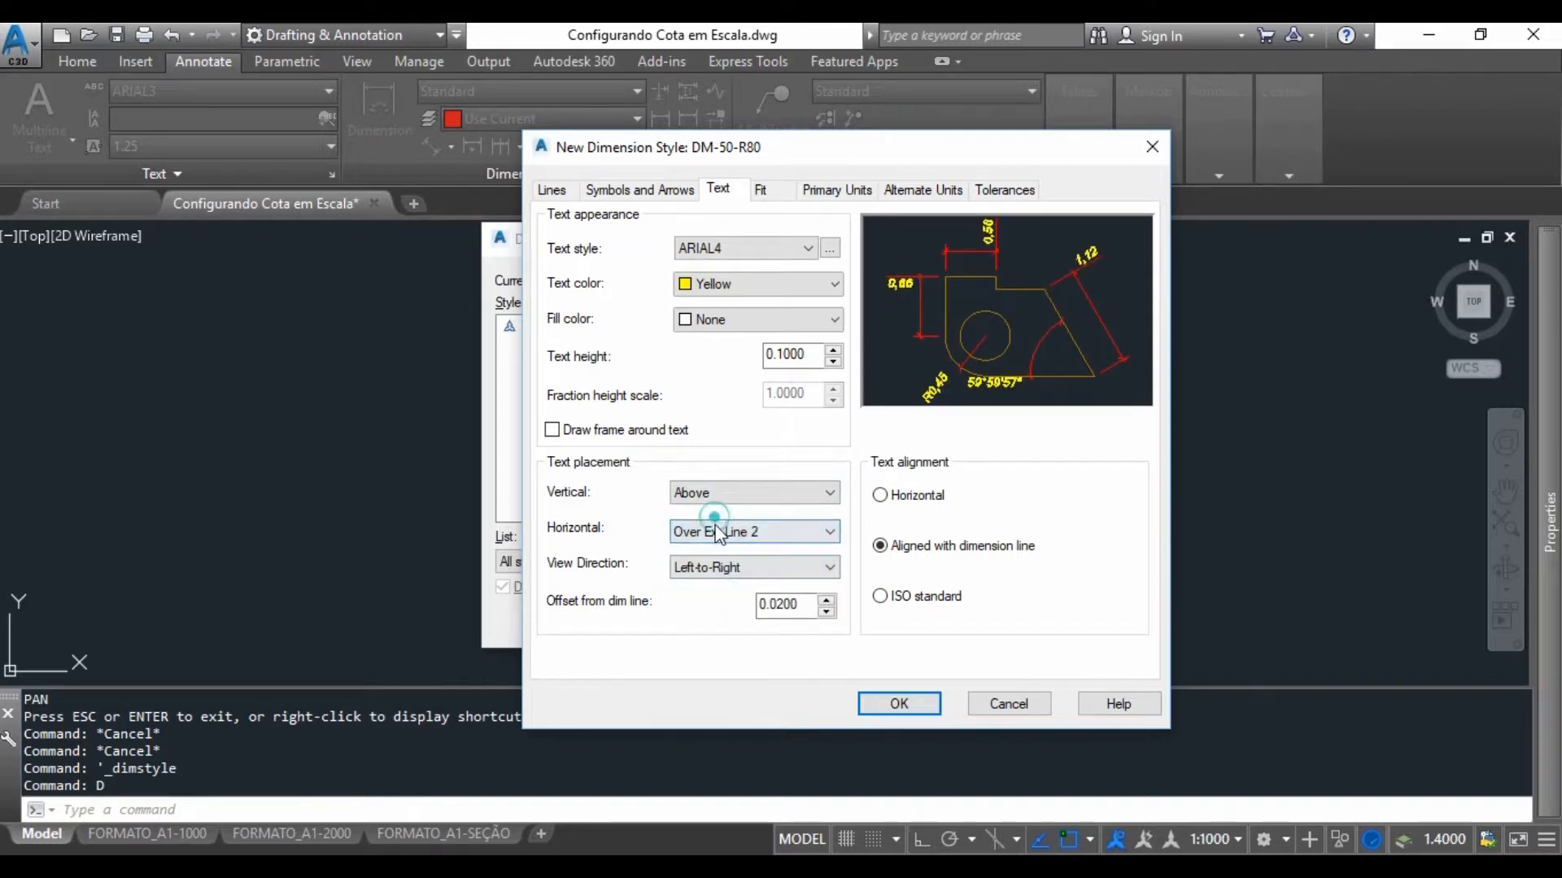
pyautogui.click(716, 532)
pyautogui.click(695, 616)
pyautogui.click(701, 532)
pyautogui.click(701, 597)
pyautogui.click(703, 533)
pyautogui.click(700, 551)
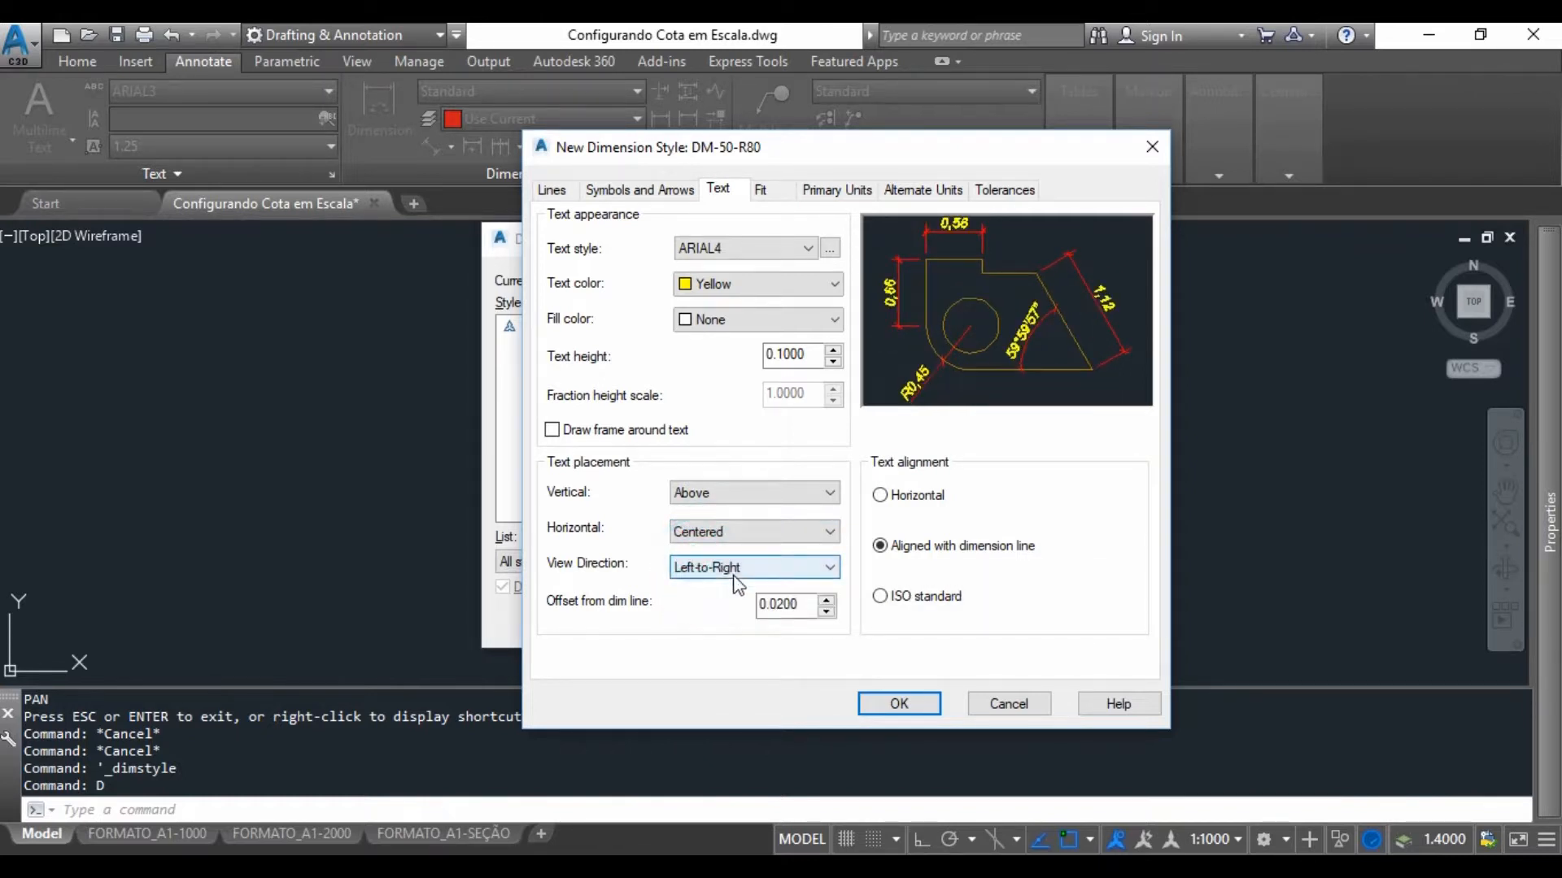
# Try the Right-to-Left view direction and Horizontal text alignment, returning them to Left-to-Right and Aligned with dimension line.
pyautogui.click(705, 567)
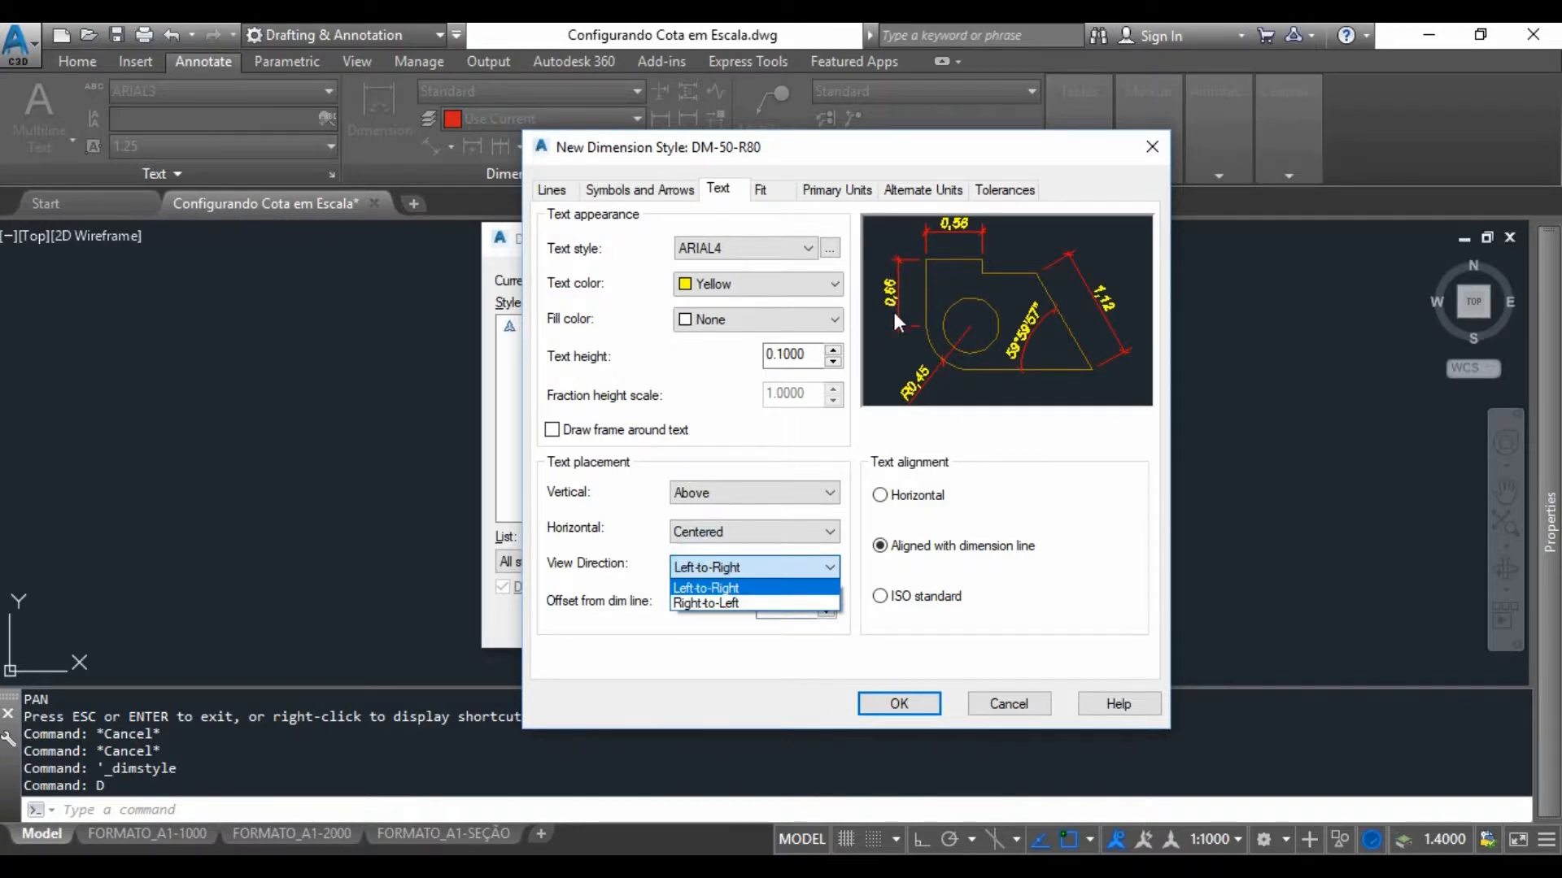
pyautogui.click(688, 604)
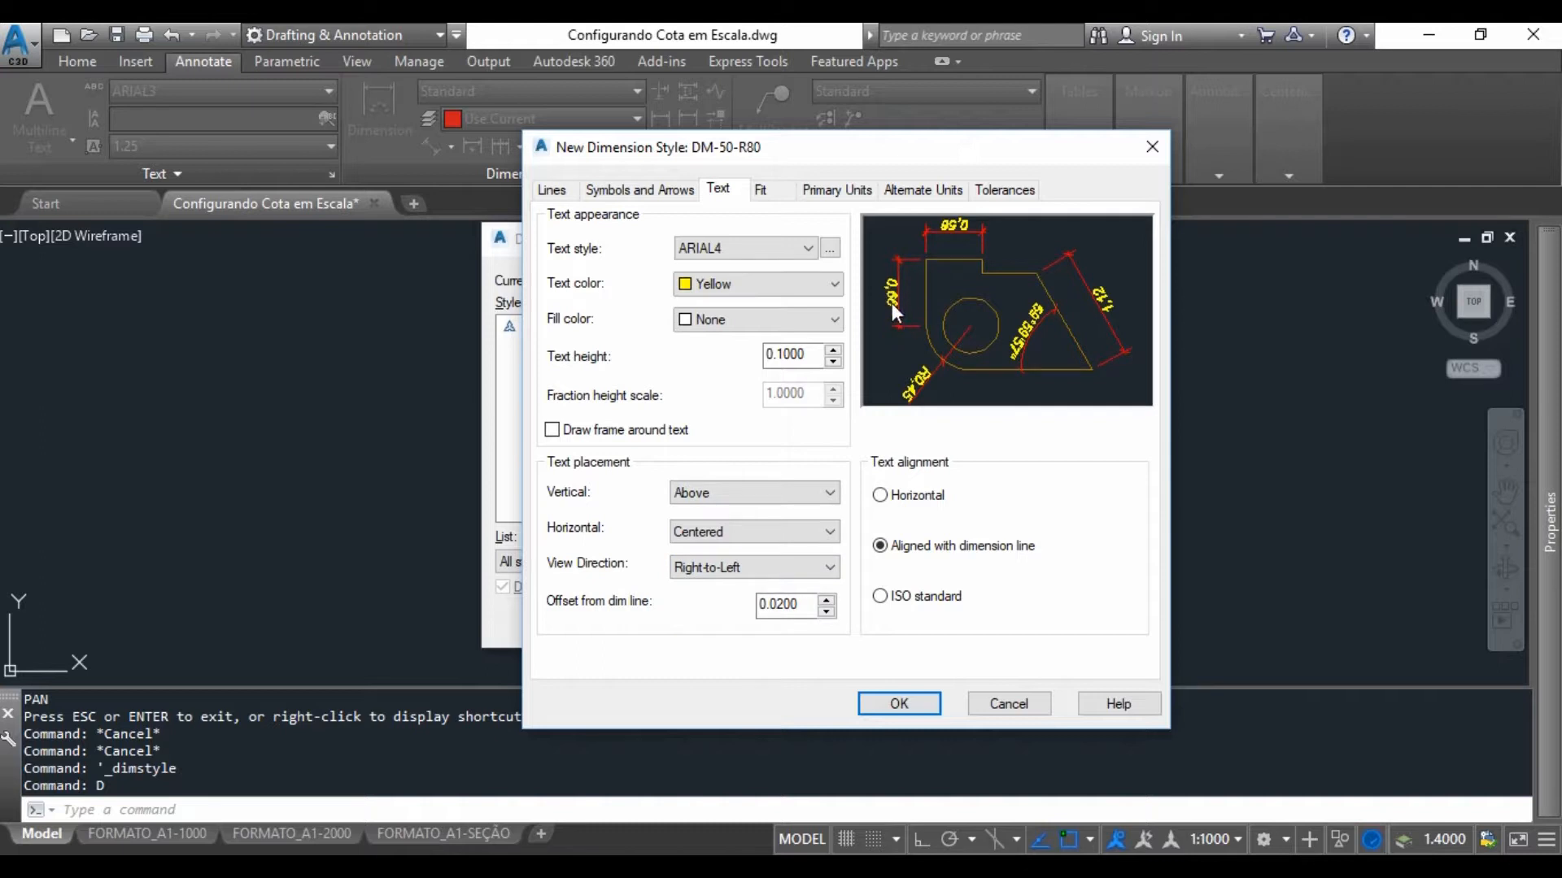
pyautogui.click(718, 568)
pyautogui.click(703, 584)
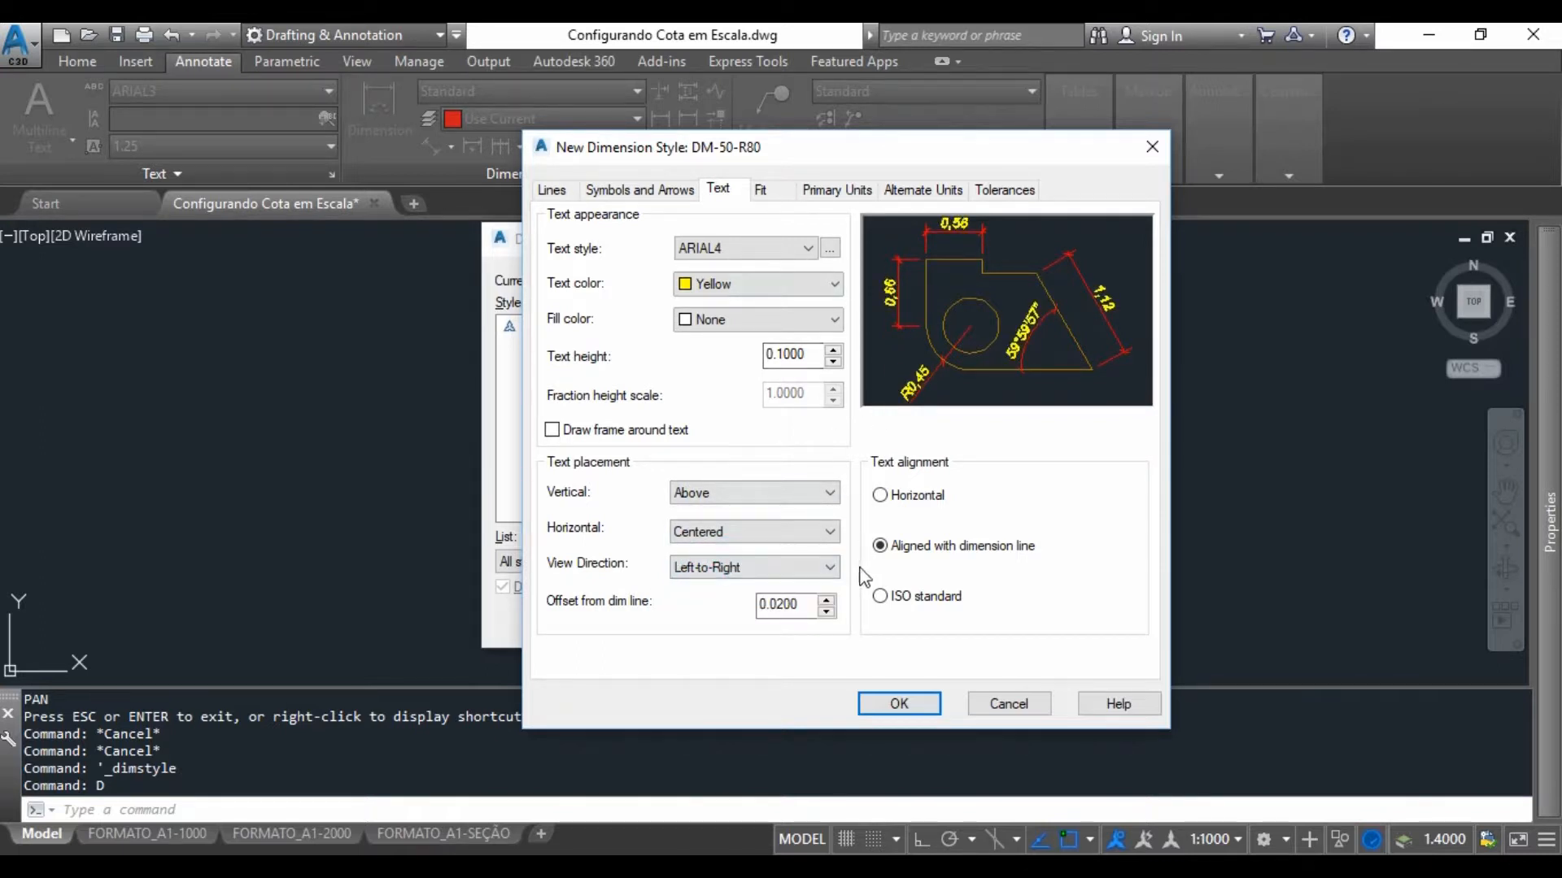
pyautogui.click(881, 496)
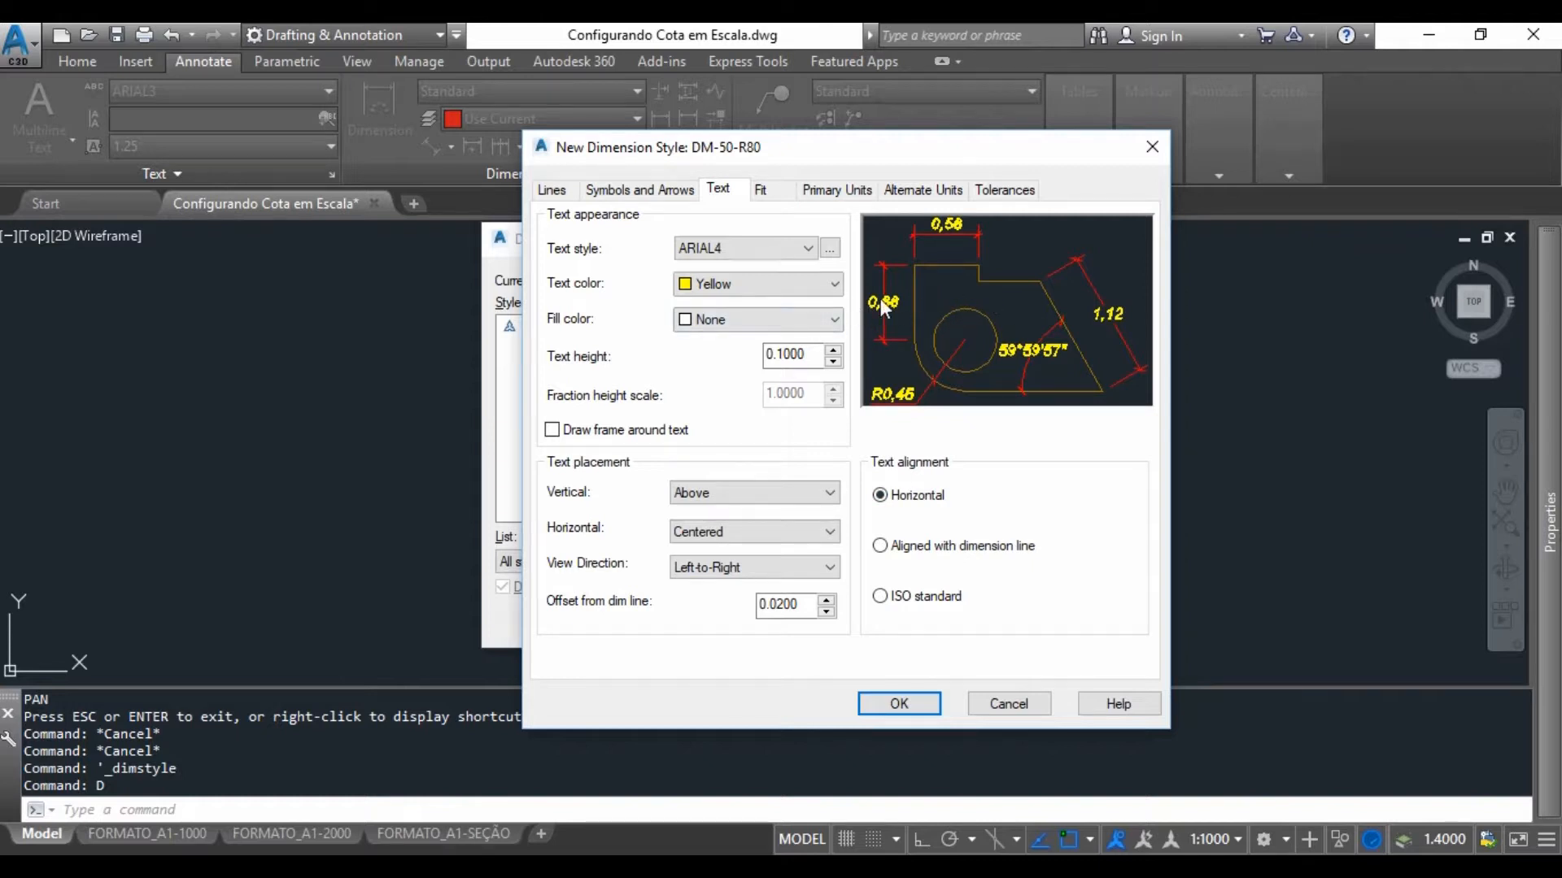
pyautogui.click(898, 553)
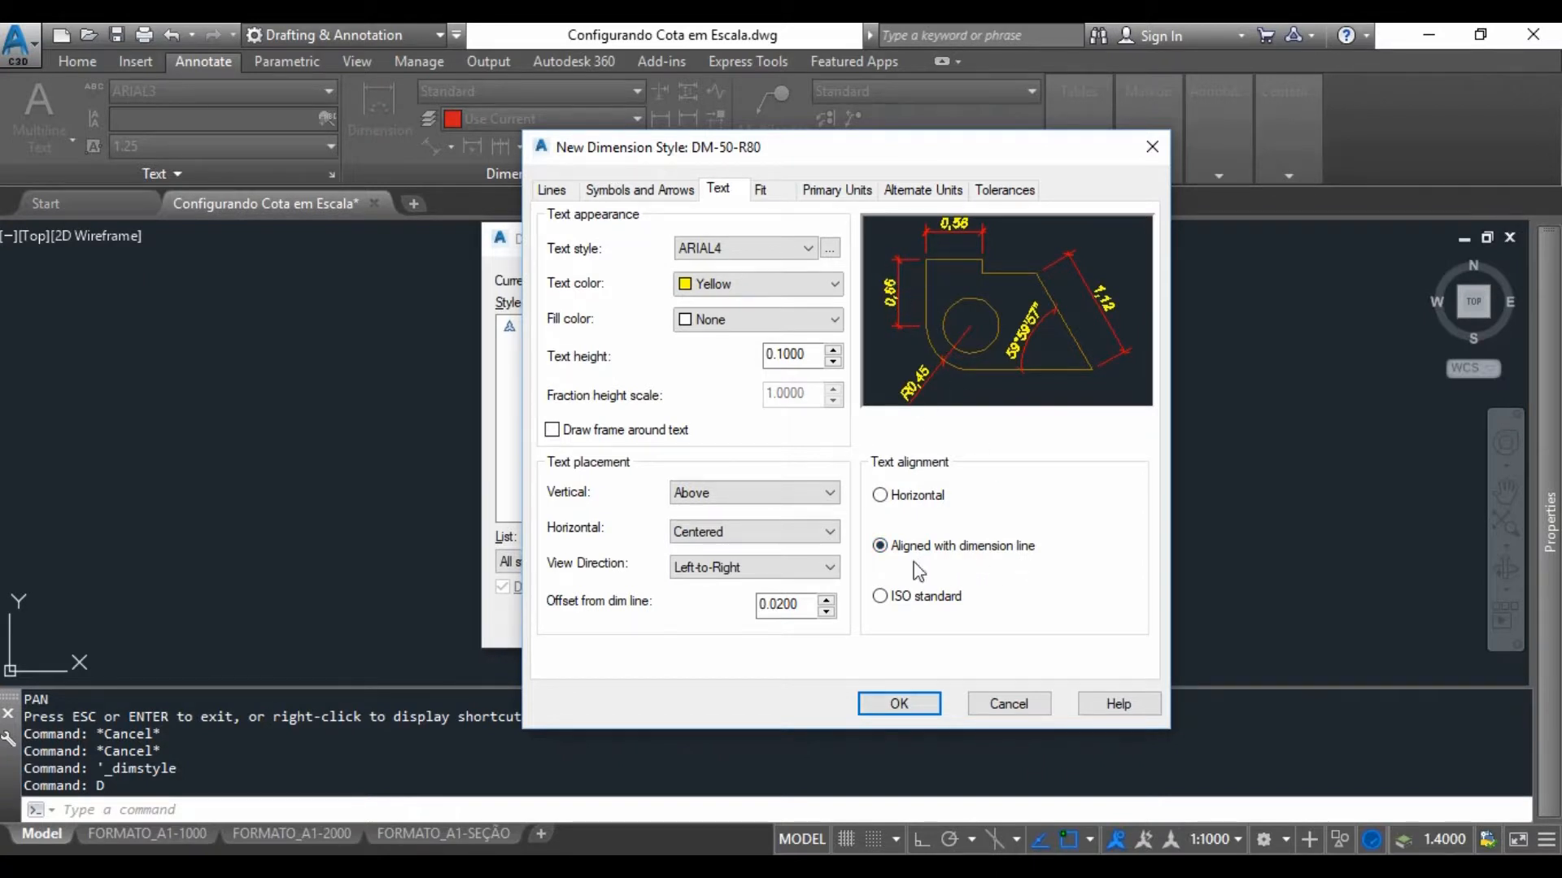
# Try the Closed blank and Dot styles for the dimension arrowheads, and return them to Architectural tick.
pyautogui.click(616, 192)
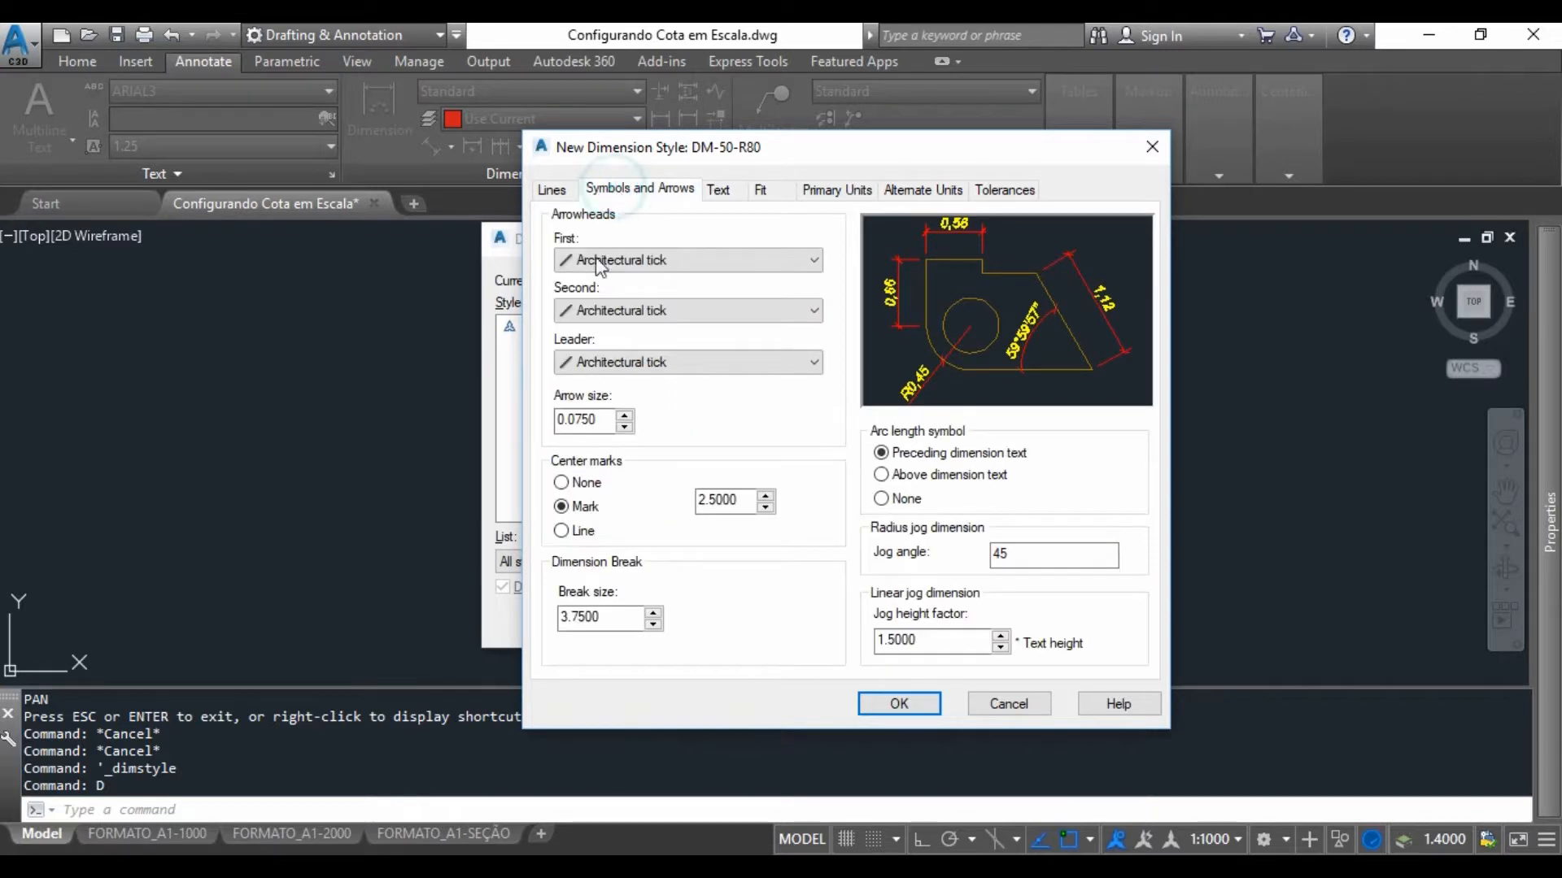
pyautogui.click(582, 261)
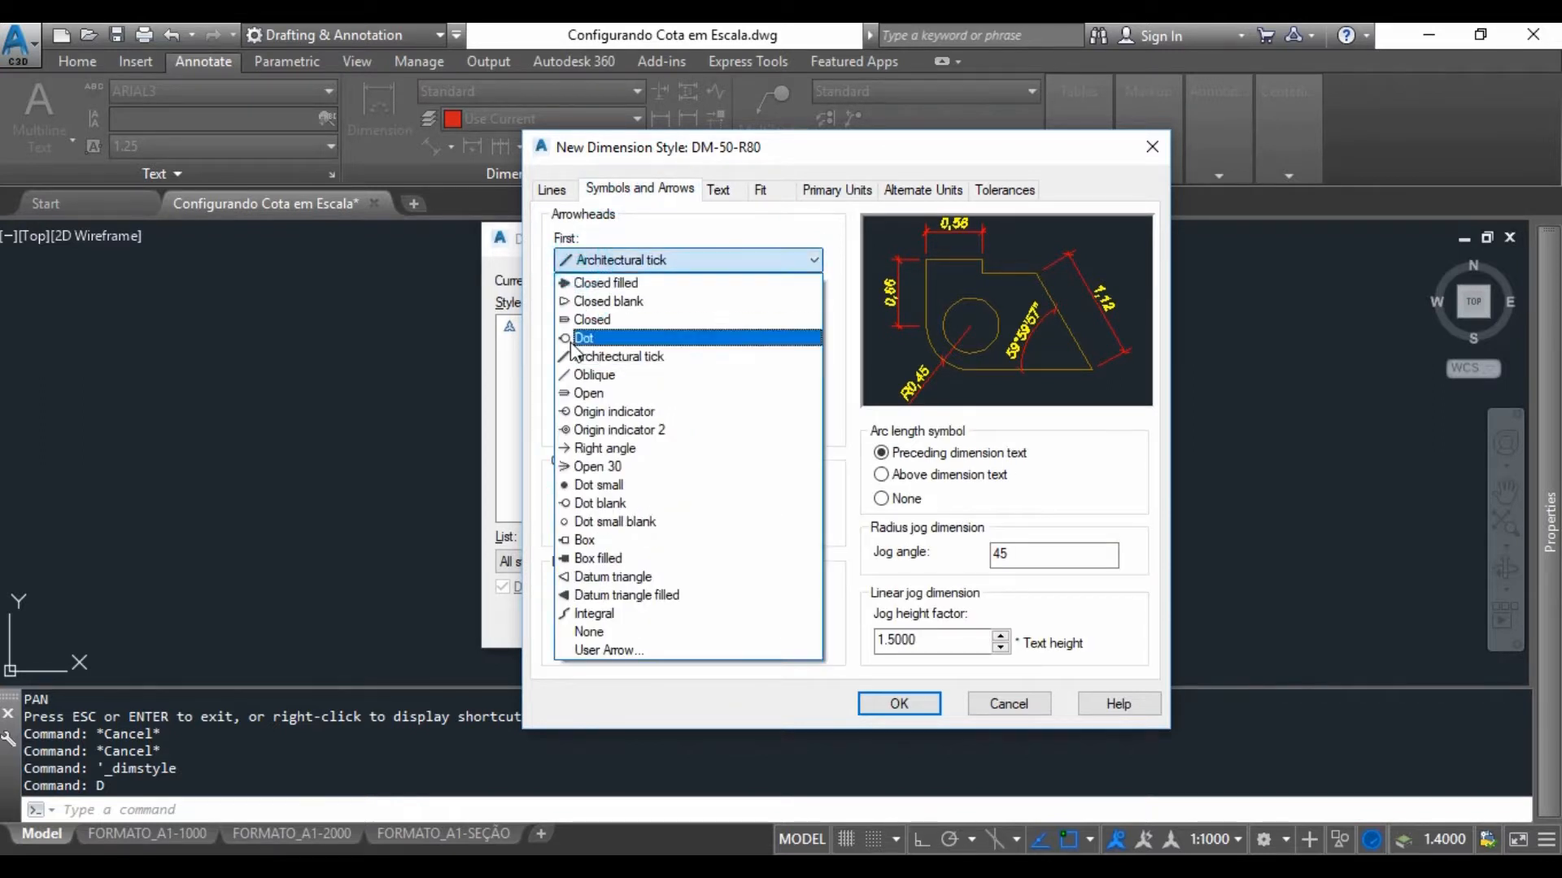
pyautogui.click(583, 302)
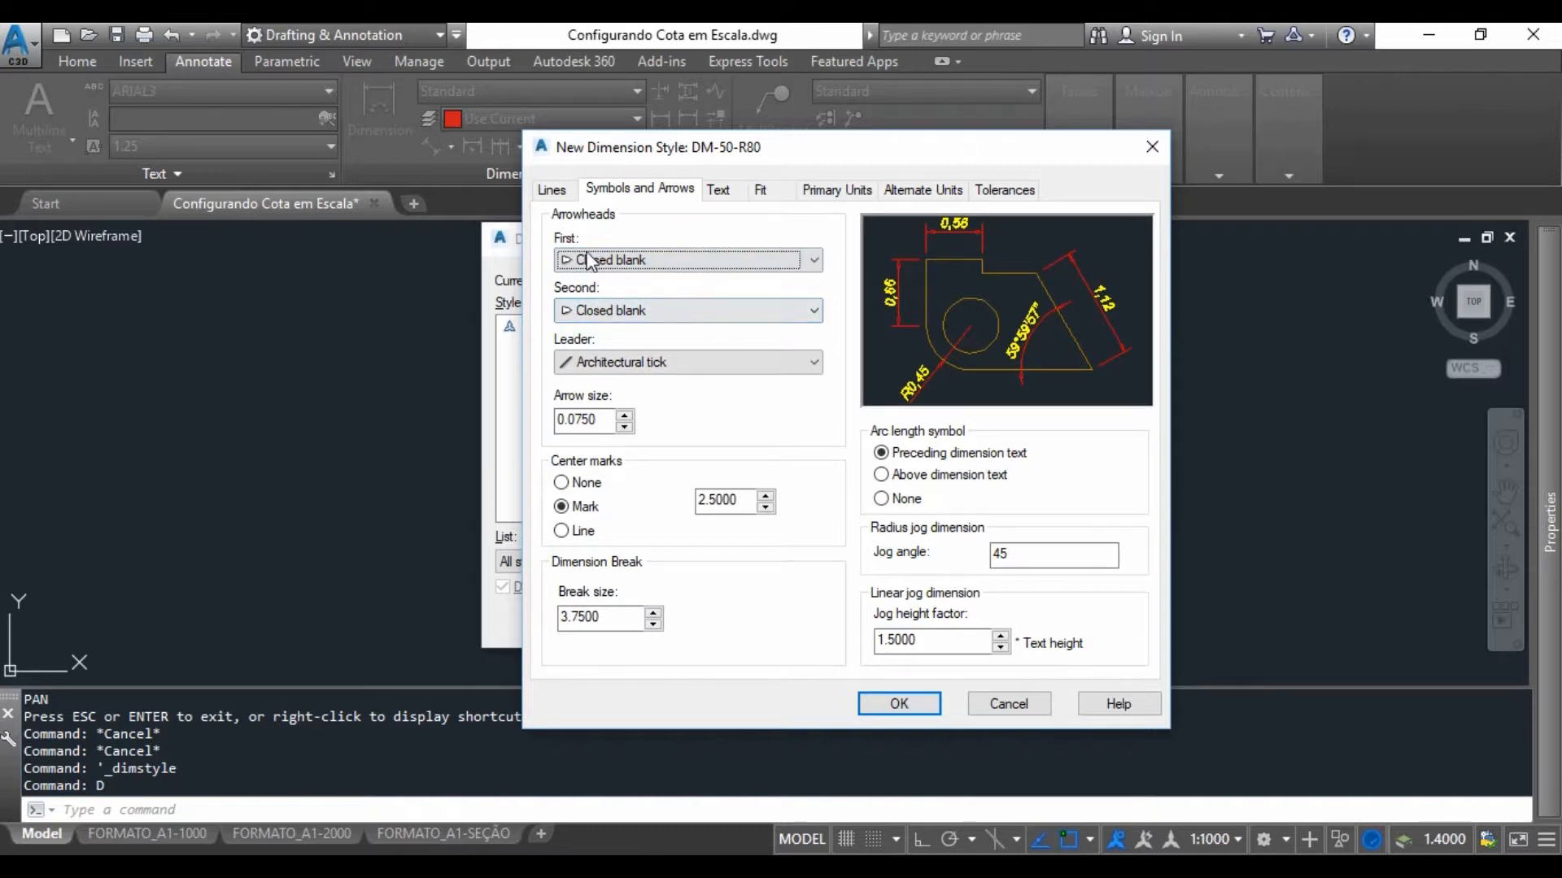
pyautogui.click(589, 260)
pyautogui.click(582, 335)
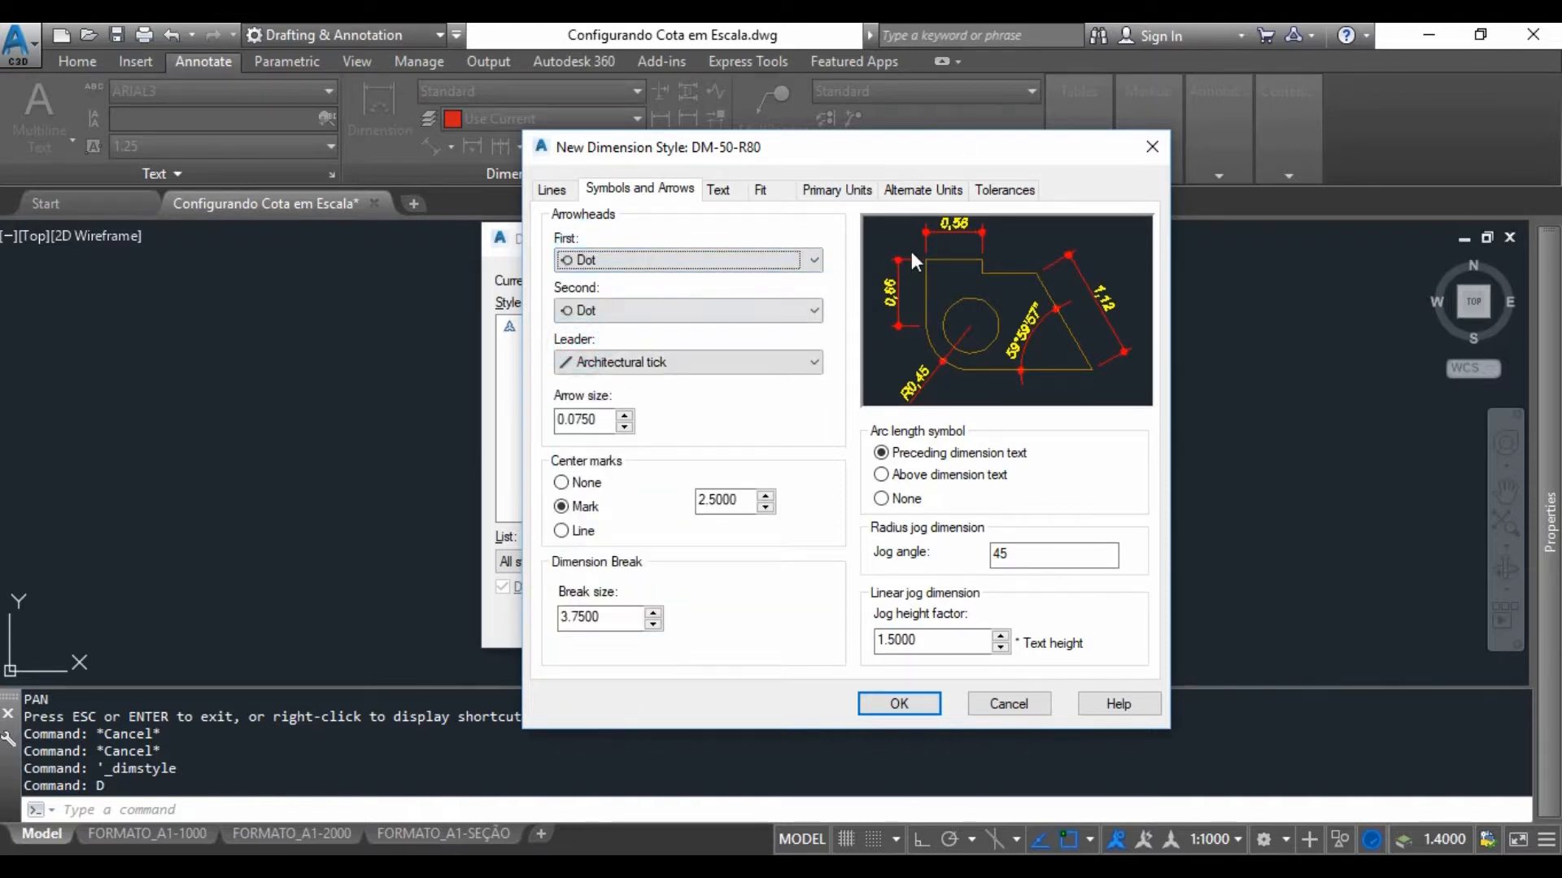
pyautogui.click(589, 258)
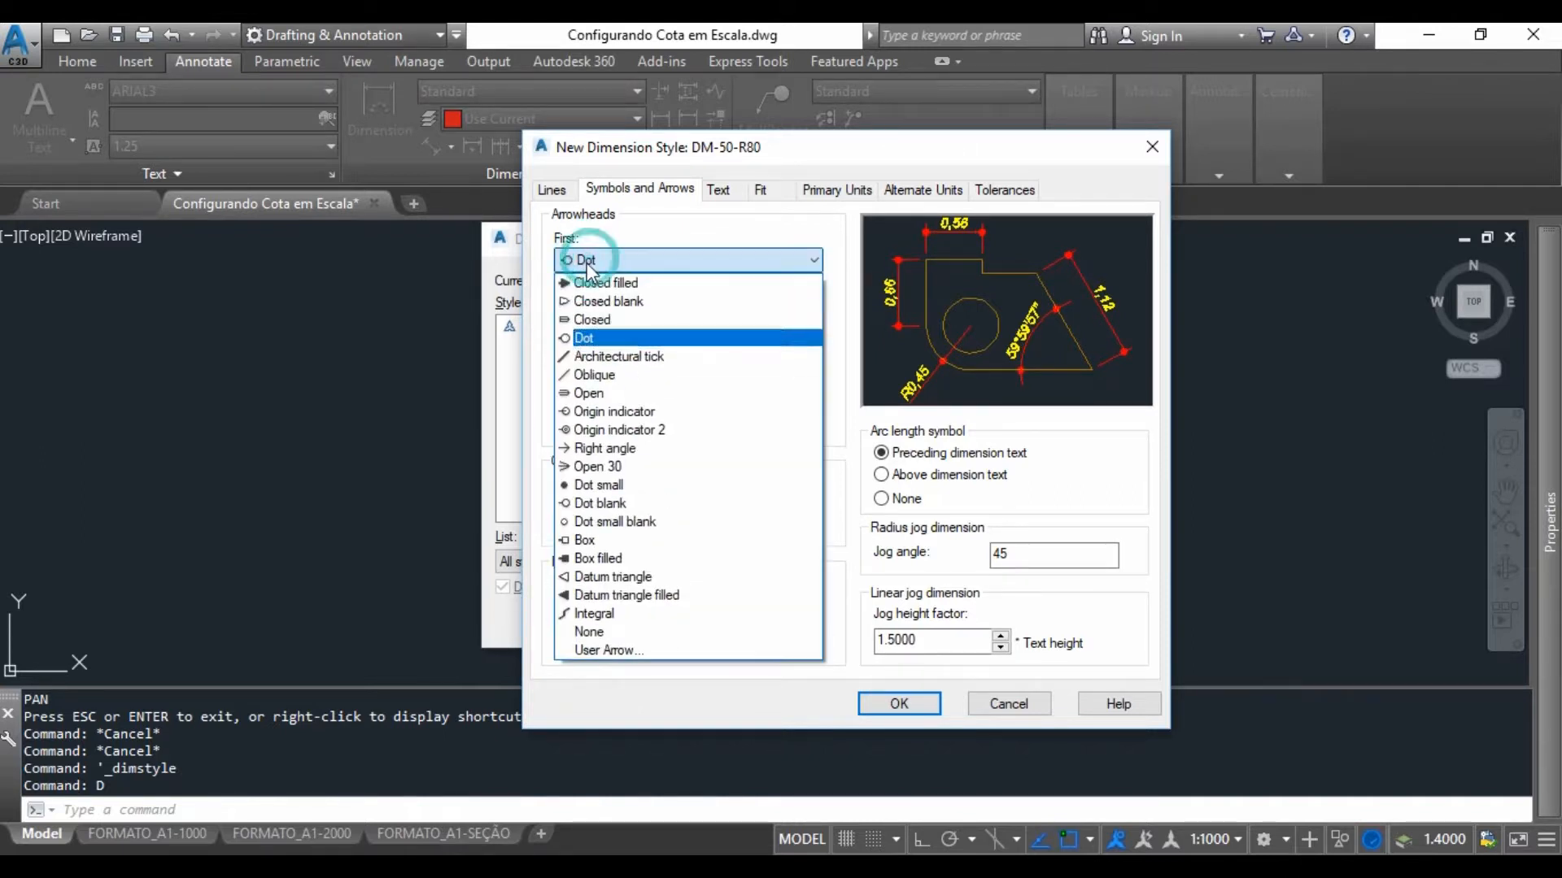
pyautogui.click(583, 357)
# Set the arrow size of the dimension style to 0.1.
pyautogui.doubleClick(577, 420)
pyautogui.write('.1')
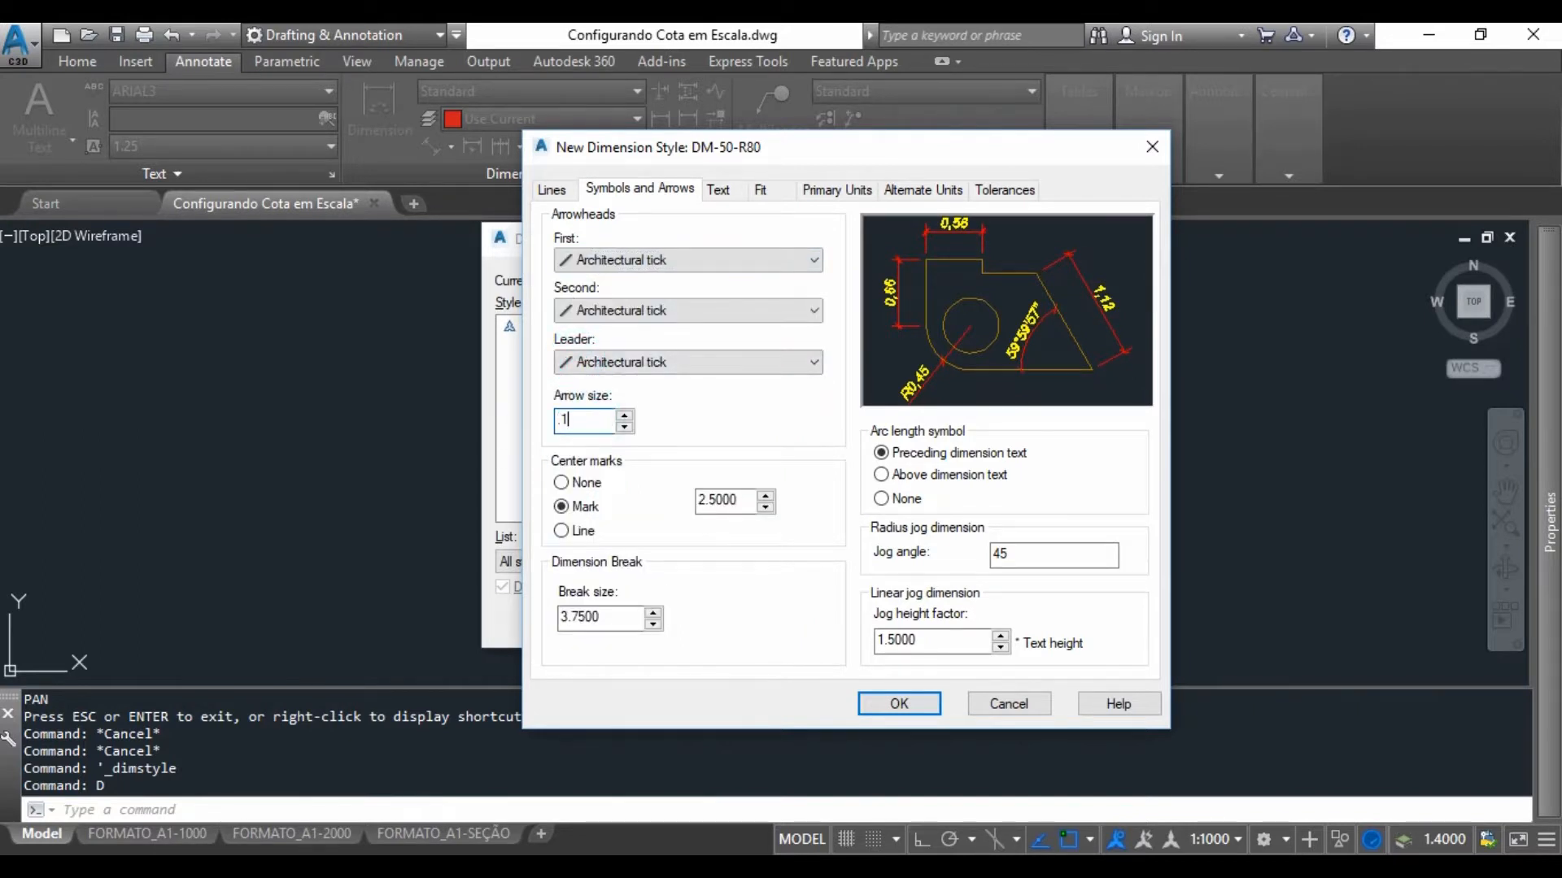
pyautogui.click(717, 189)
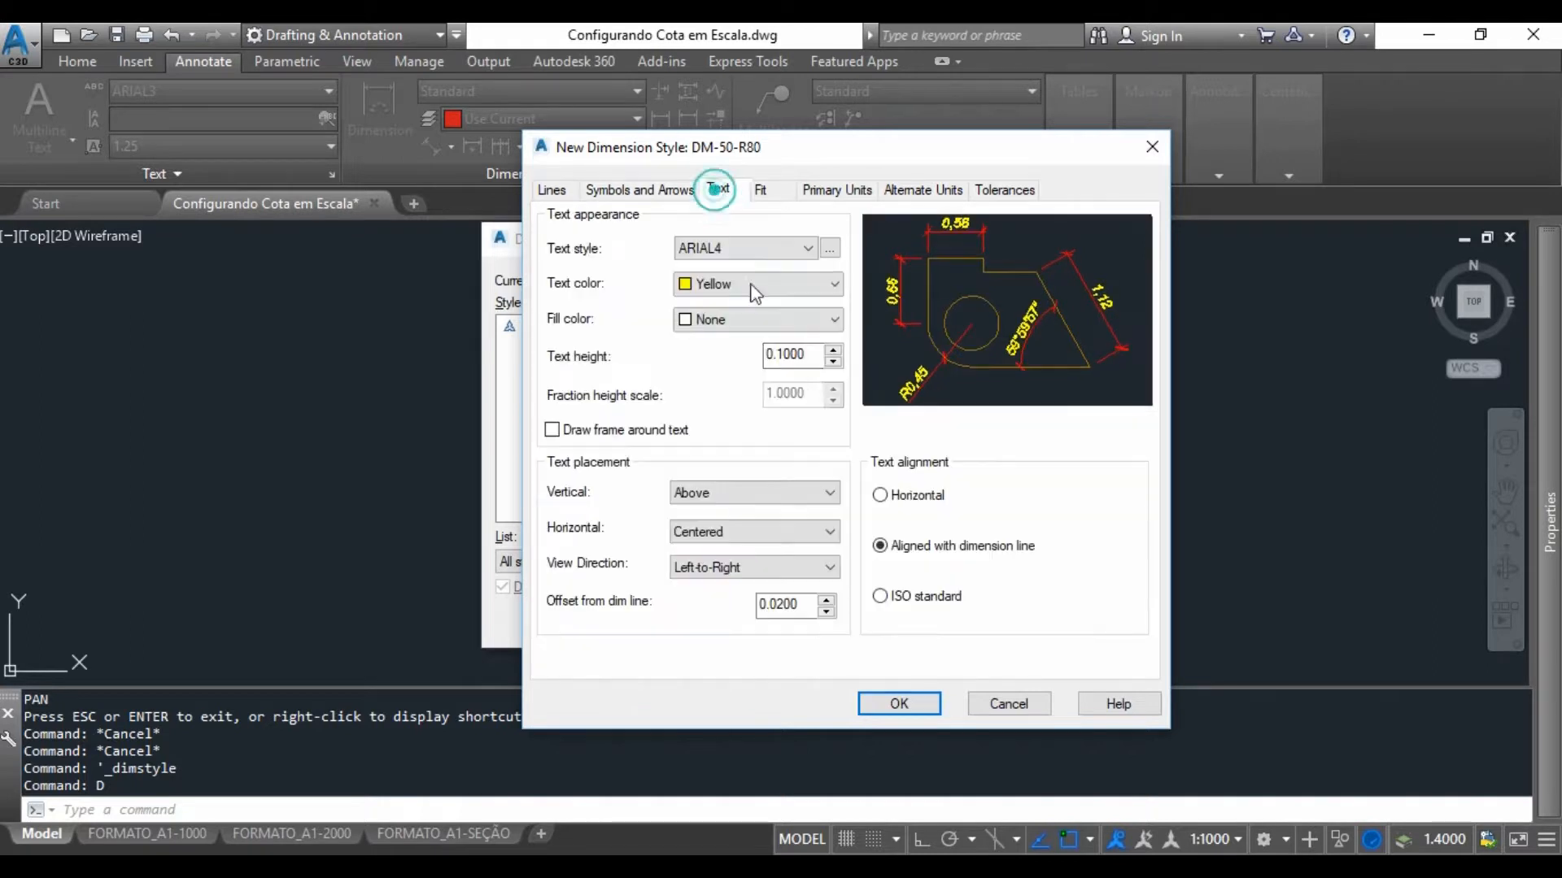
pyautogui.click(653, 194)
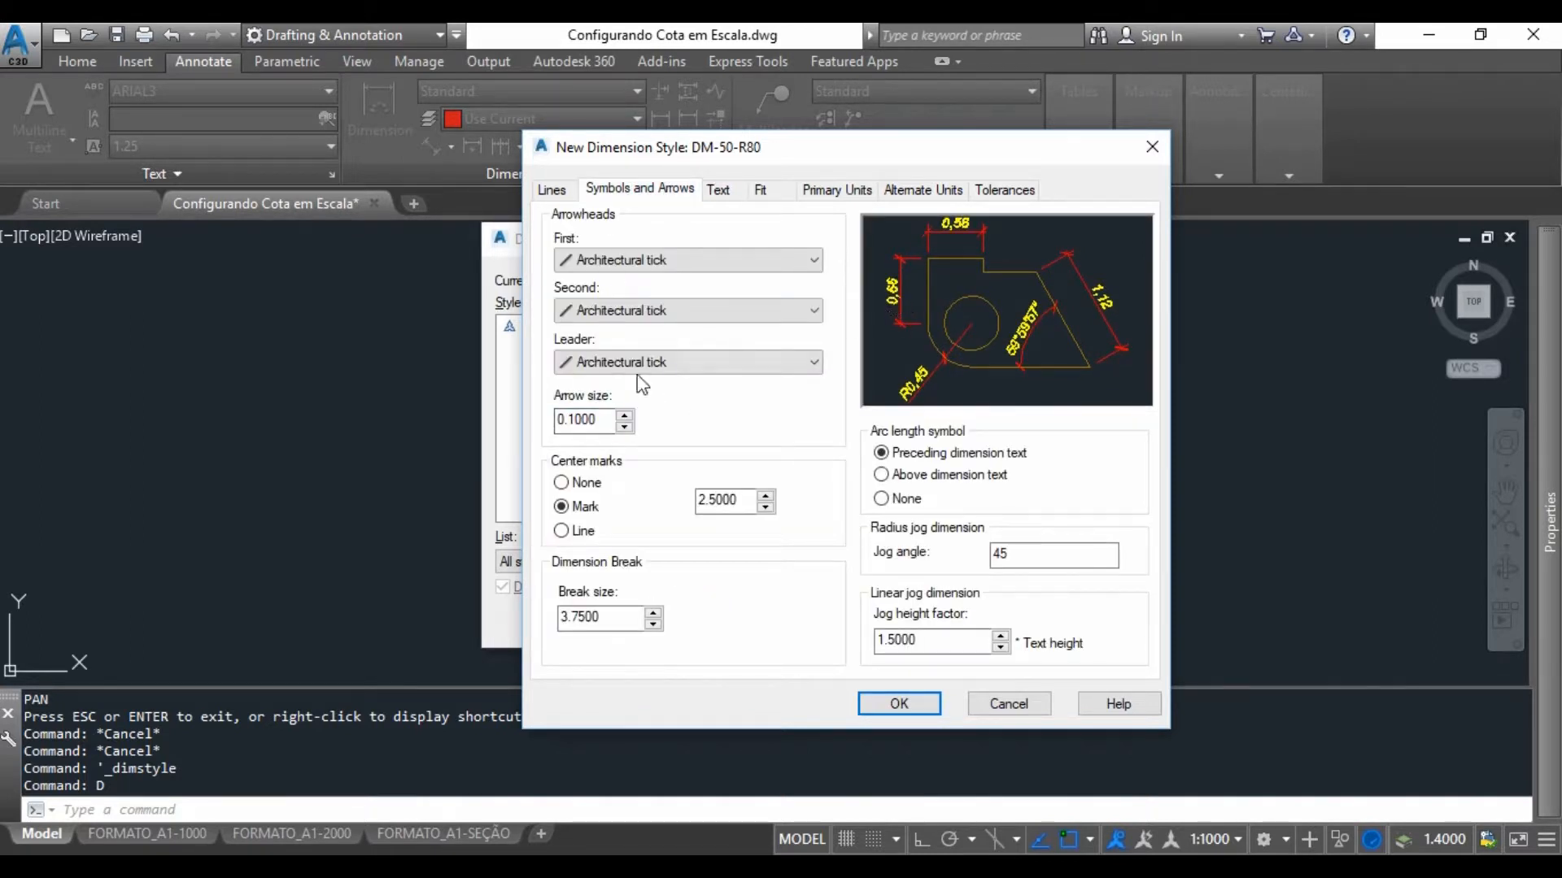
# Try Dot arrowheads with an arrow size of 0.07, and return to Architectural tick with a size of 0.1.
pyautogui.click(614, 262)
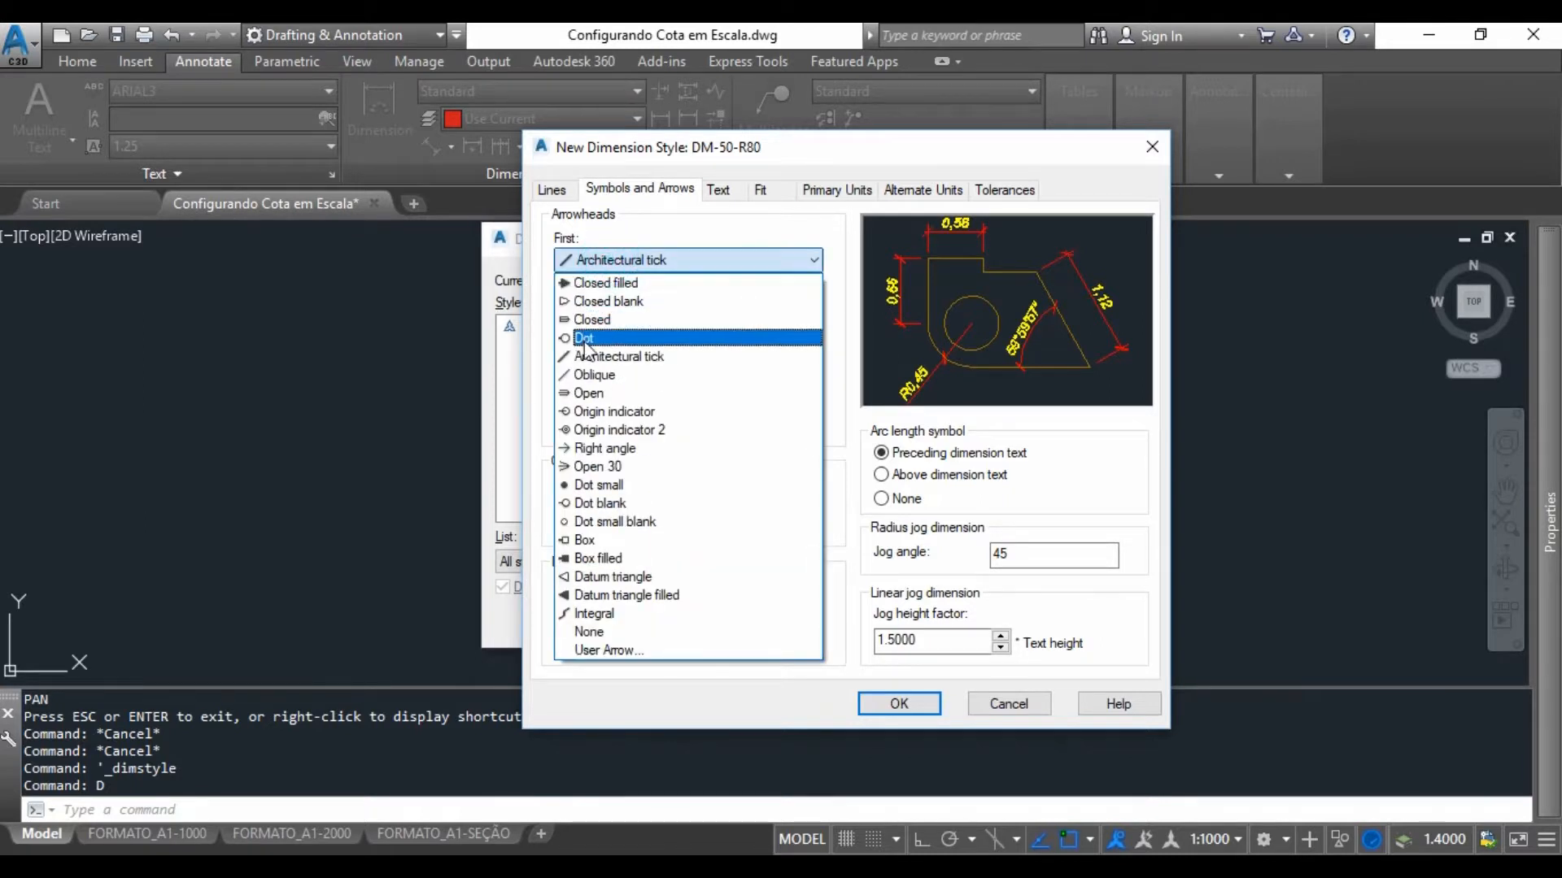
pyautogui.click(585, 340)
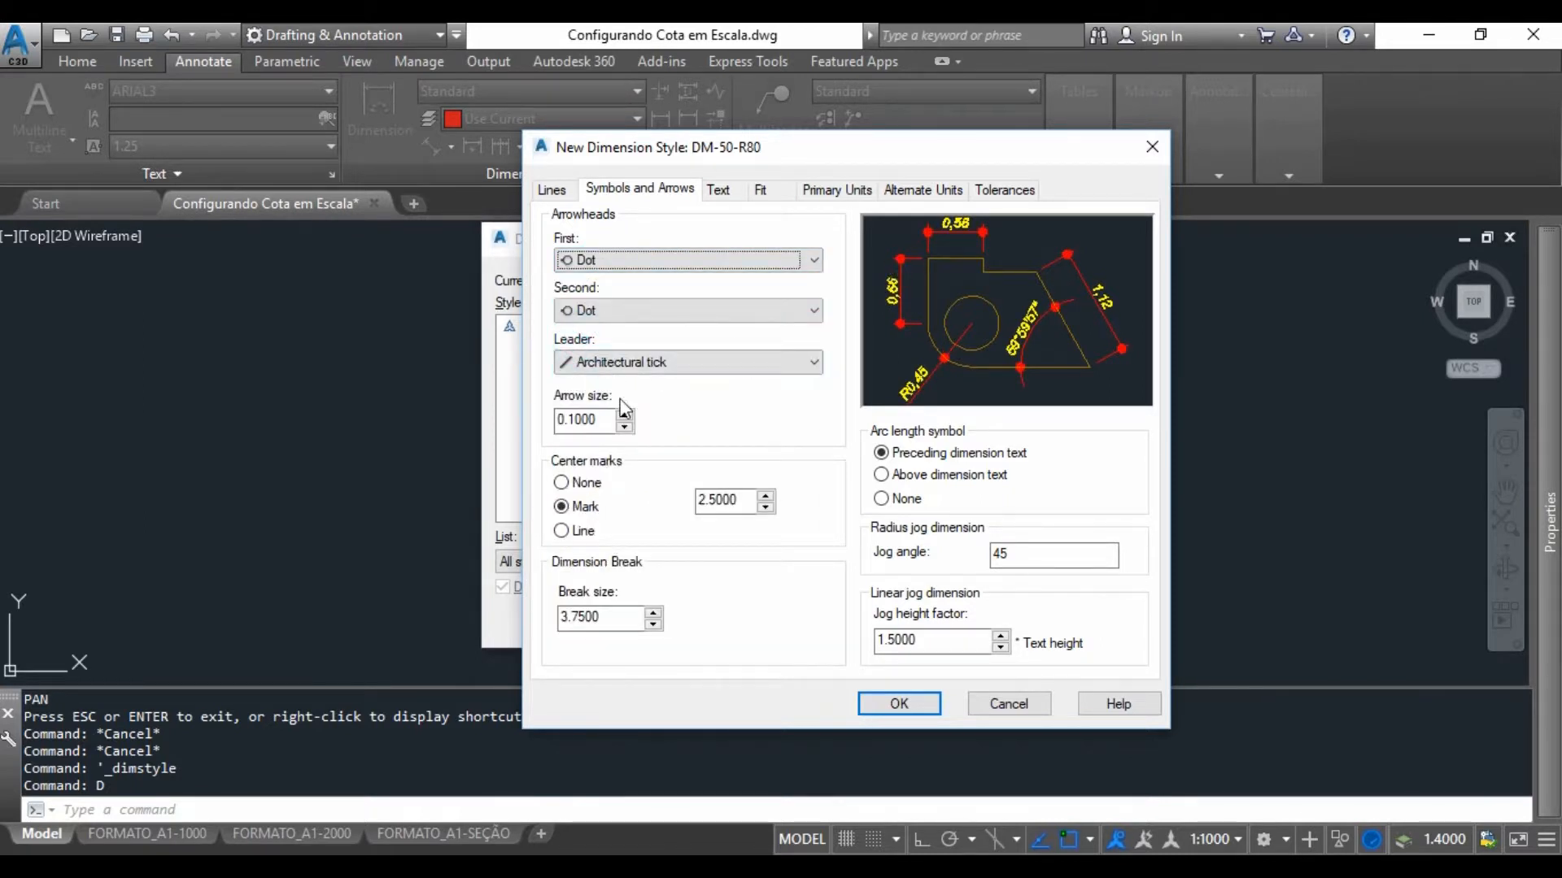
pyautogui.doubleClick(601, 420)
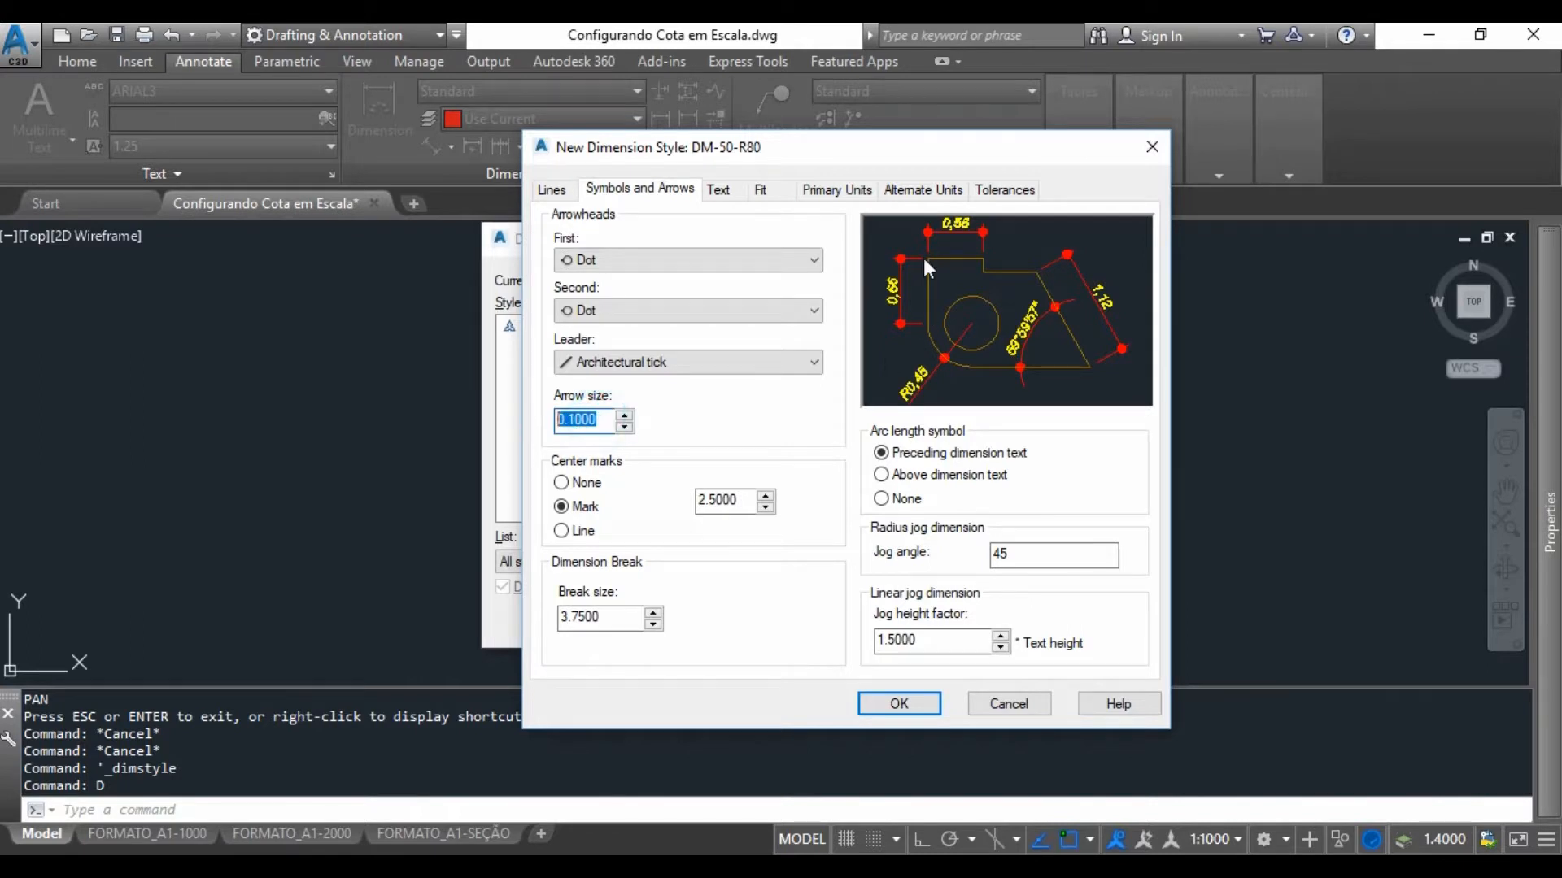
pyautogui.write('.07')
pyautogui.click(610, 617)
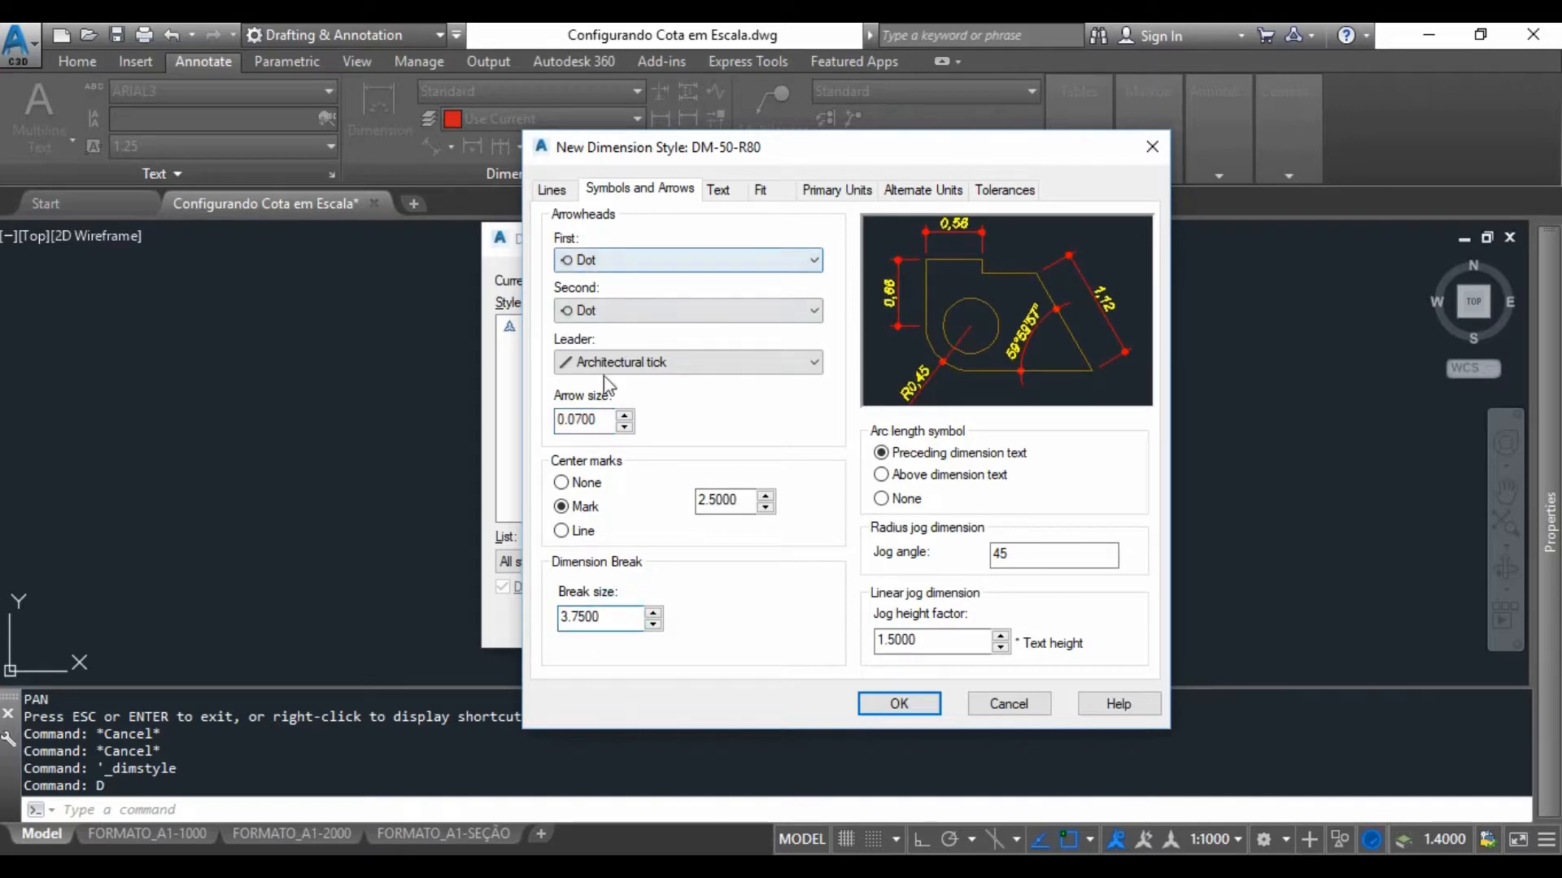
pyautogui.moveTo(601, 420); pyautogui.dragTo(517, 426)
pyautogui.write('.1')
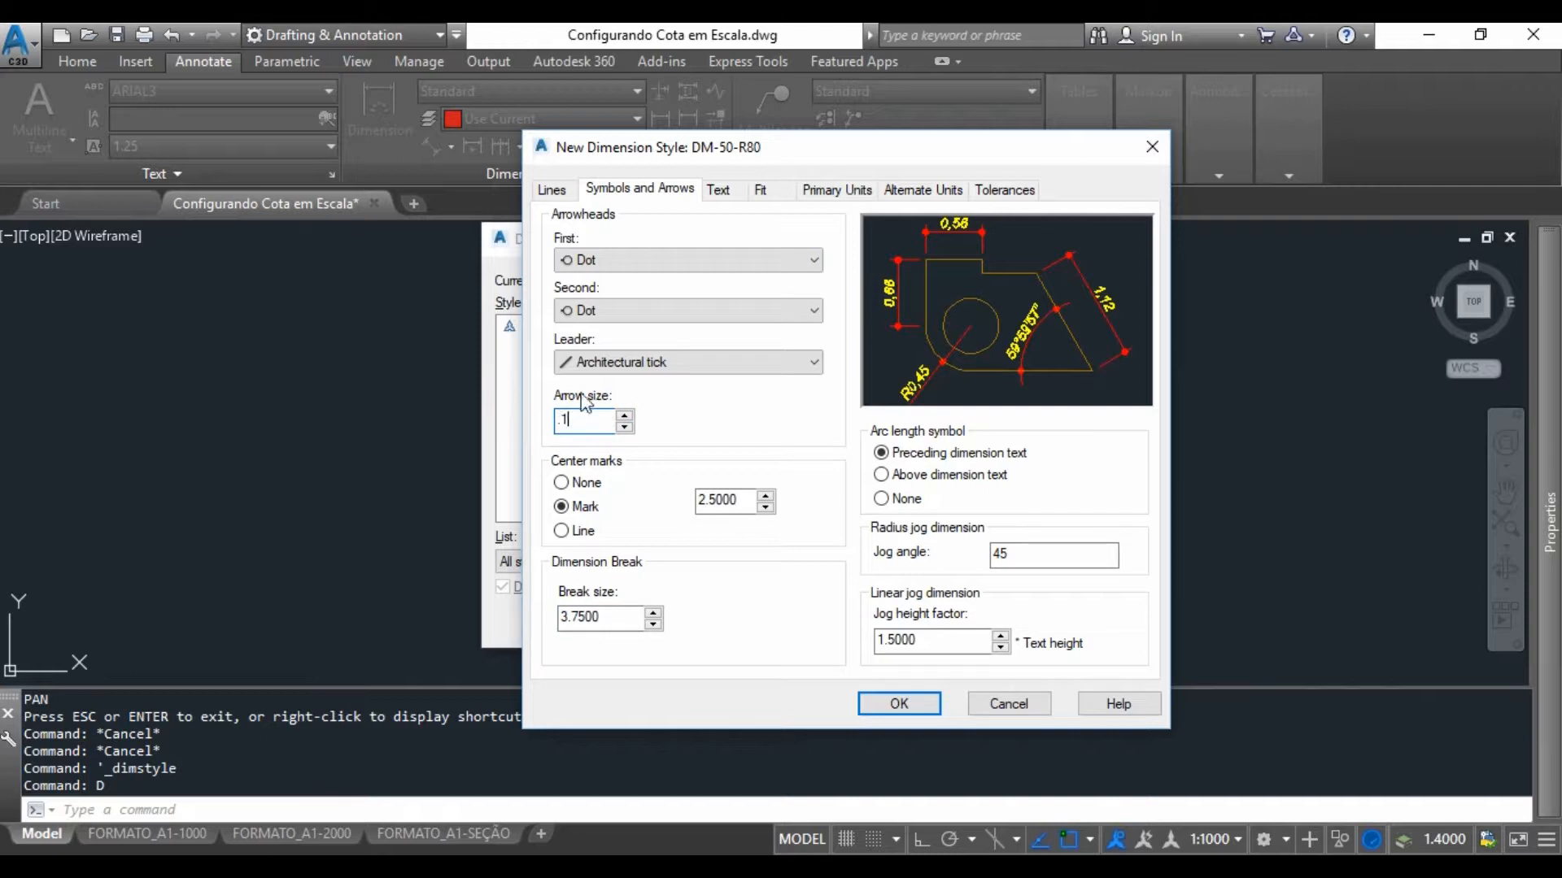
pyautogui.click(606, 261)
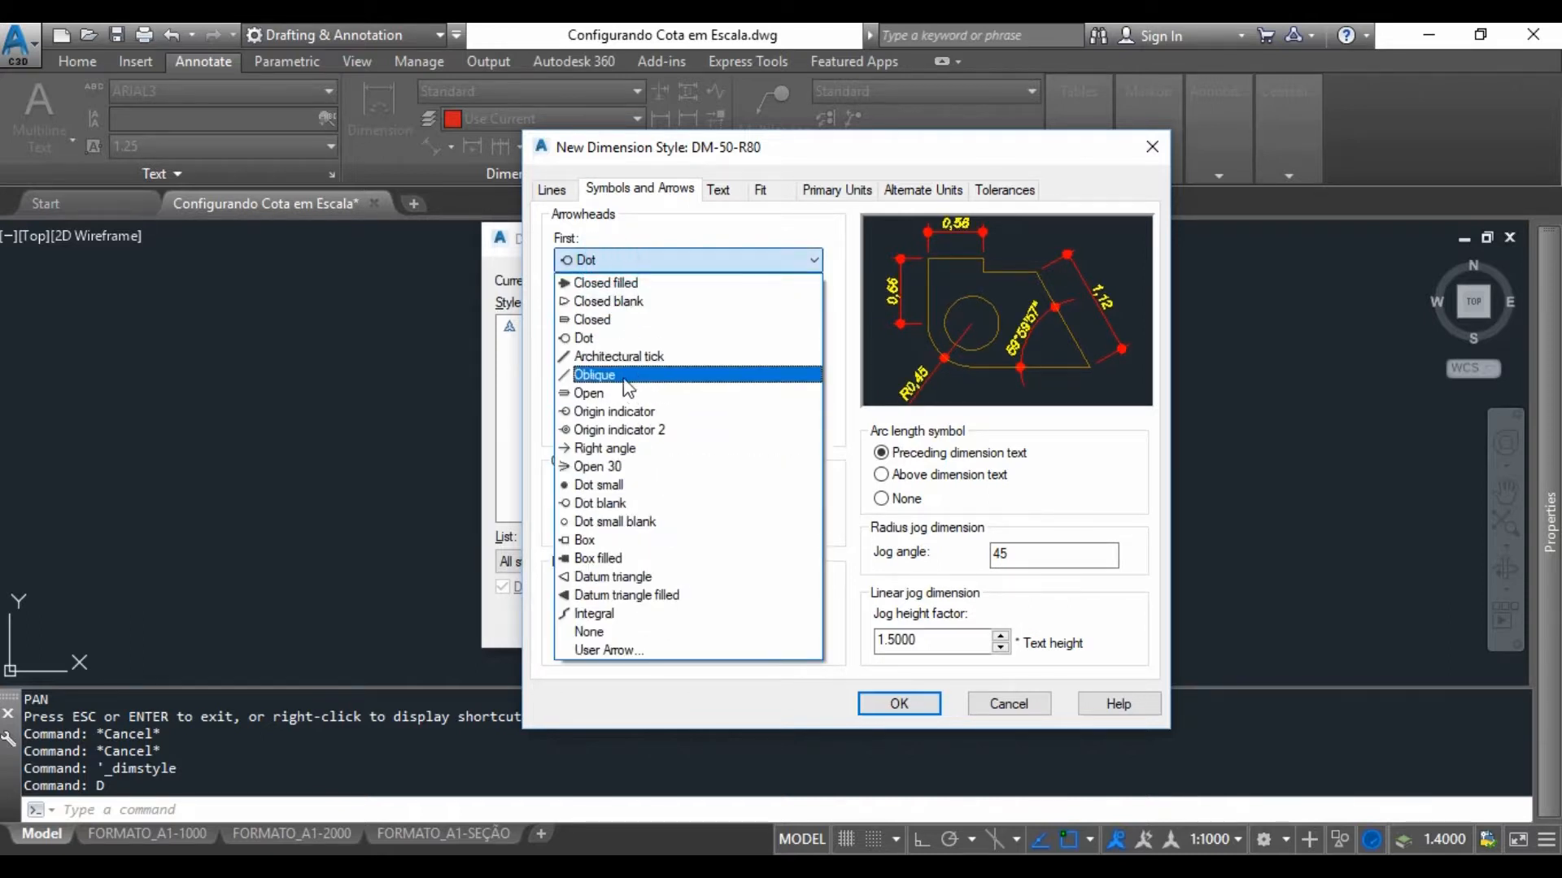
pyautogui.click(616, 358)
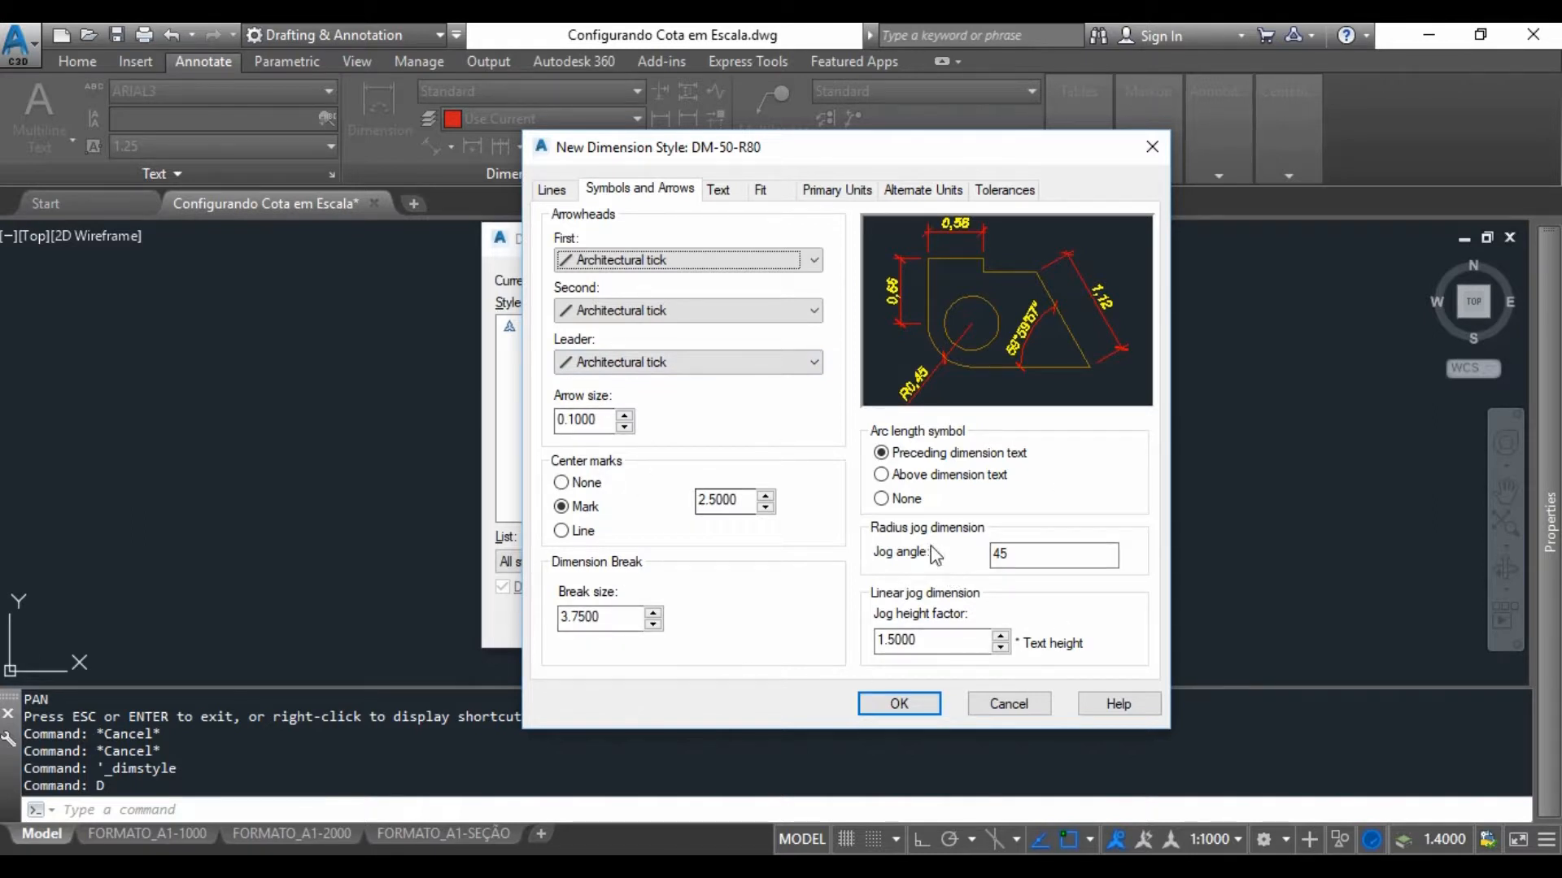
# Set the dimension lines' color, linetype and lineweight and the extension lines' color to ByLayer.
pyautogui.click(569, 189)
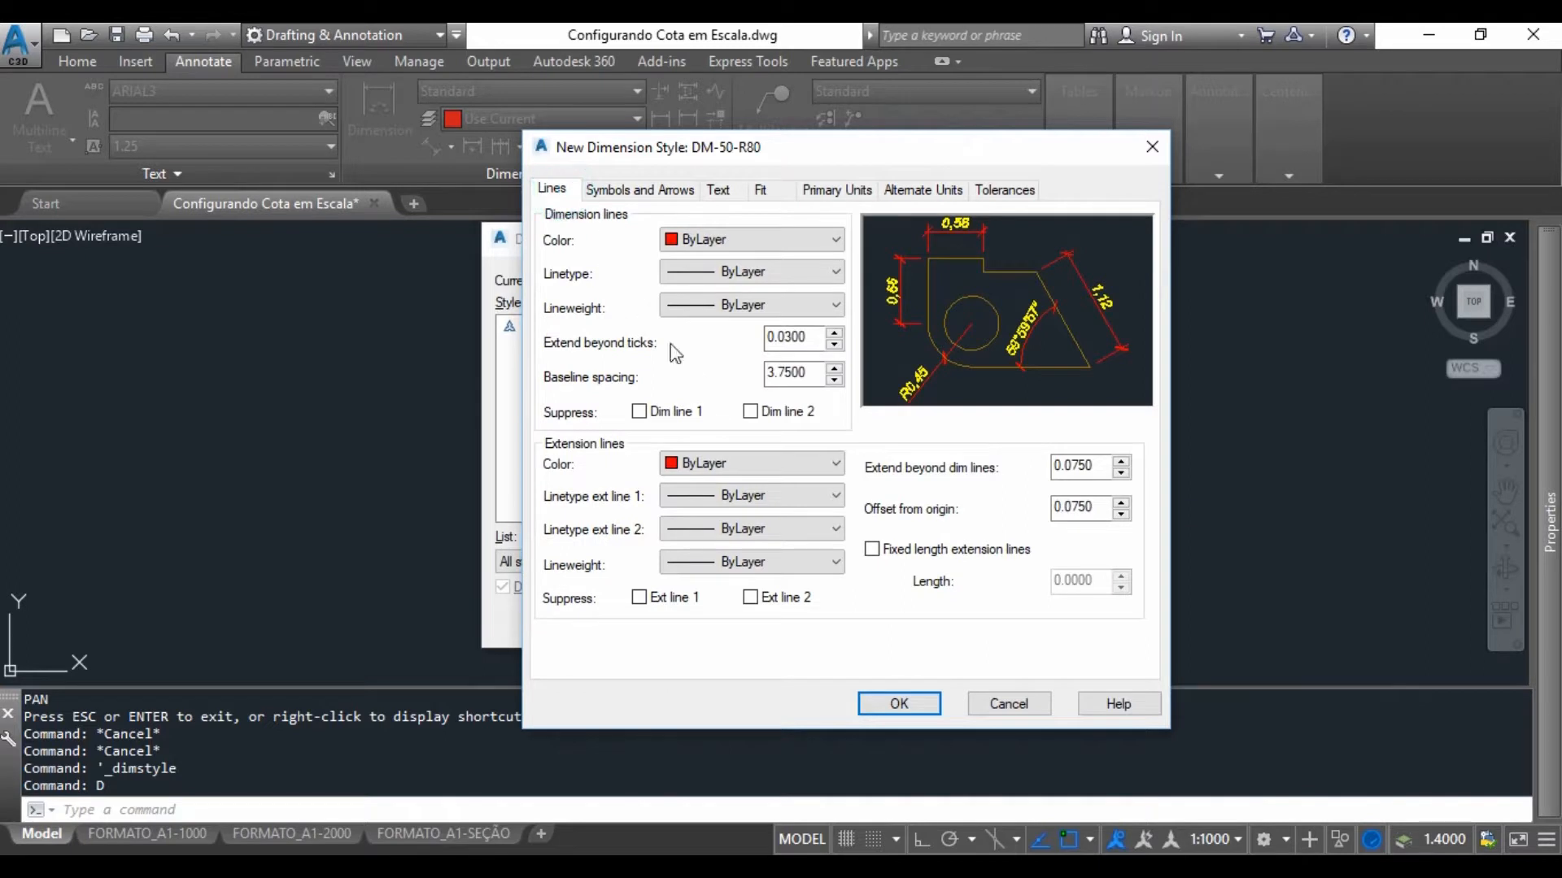
pyautogui.click(715, 242)
pyautogui.click(699, 259)
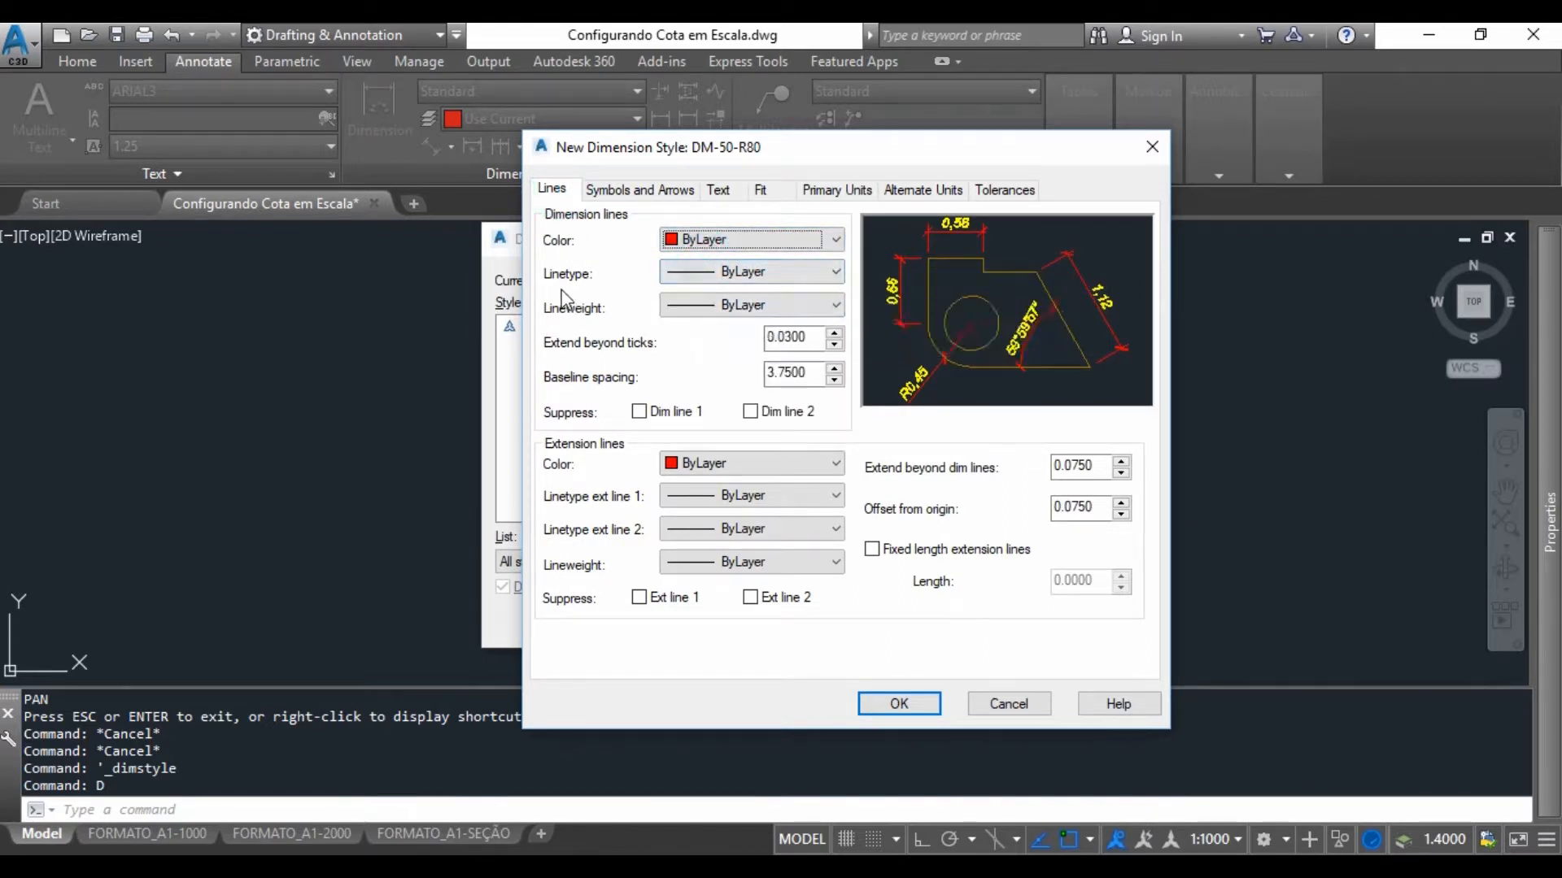
pyautogui.click(691, 272)
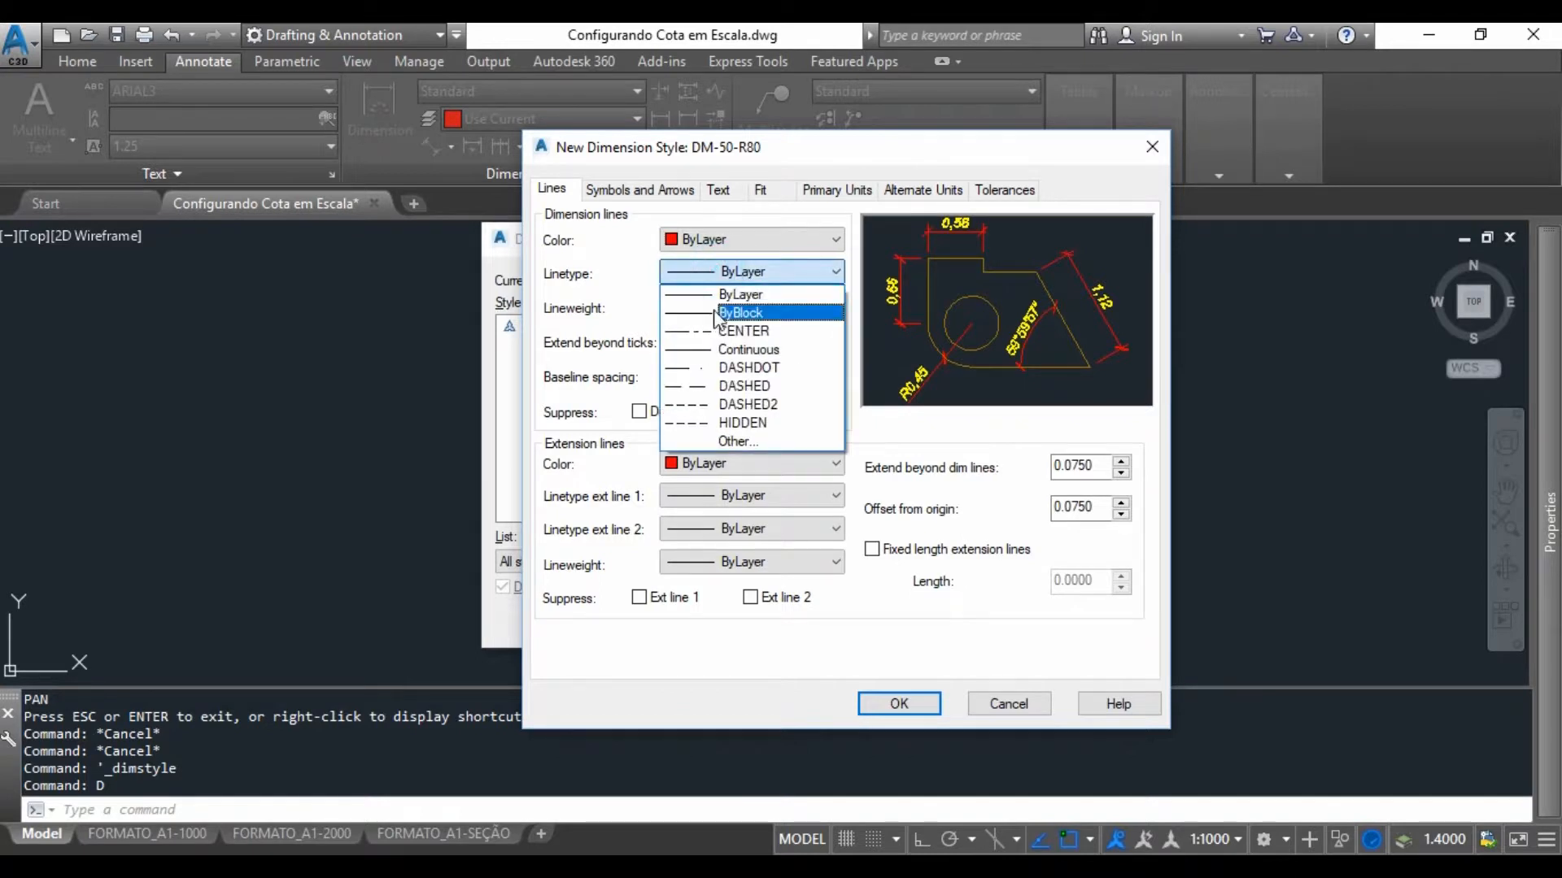
pyautogui.click(719, 314)
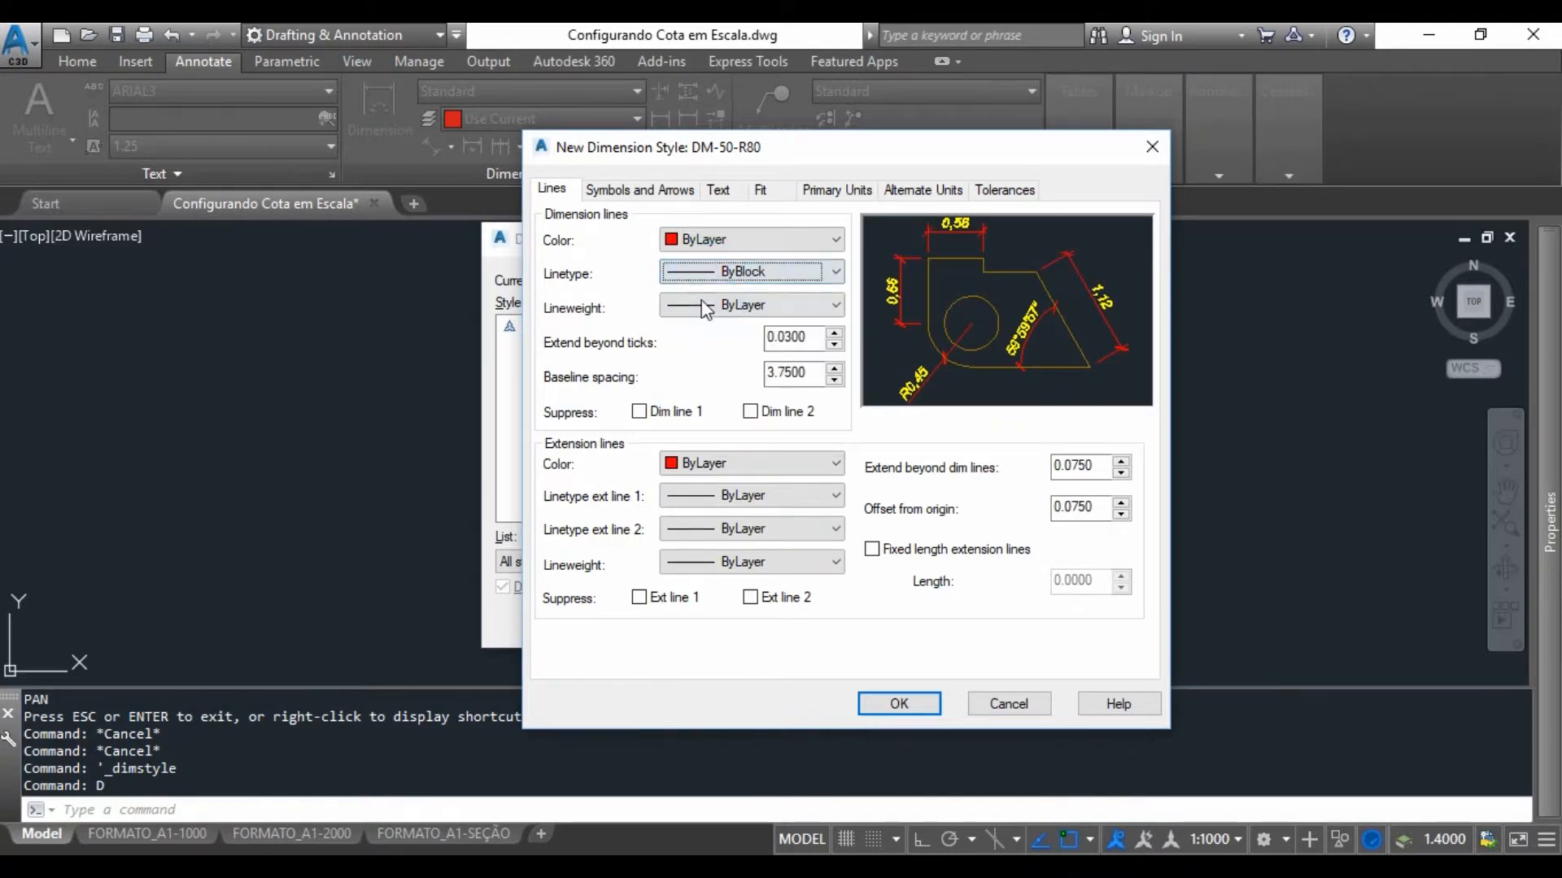
pyautogui.click(716, 305)
pyautogui.click(736, 329)
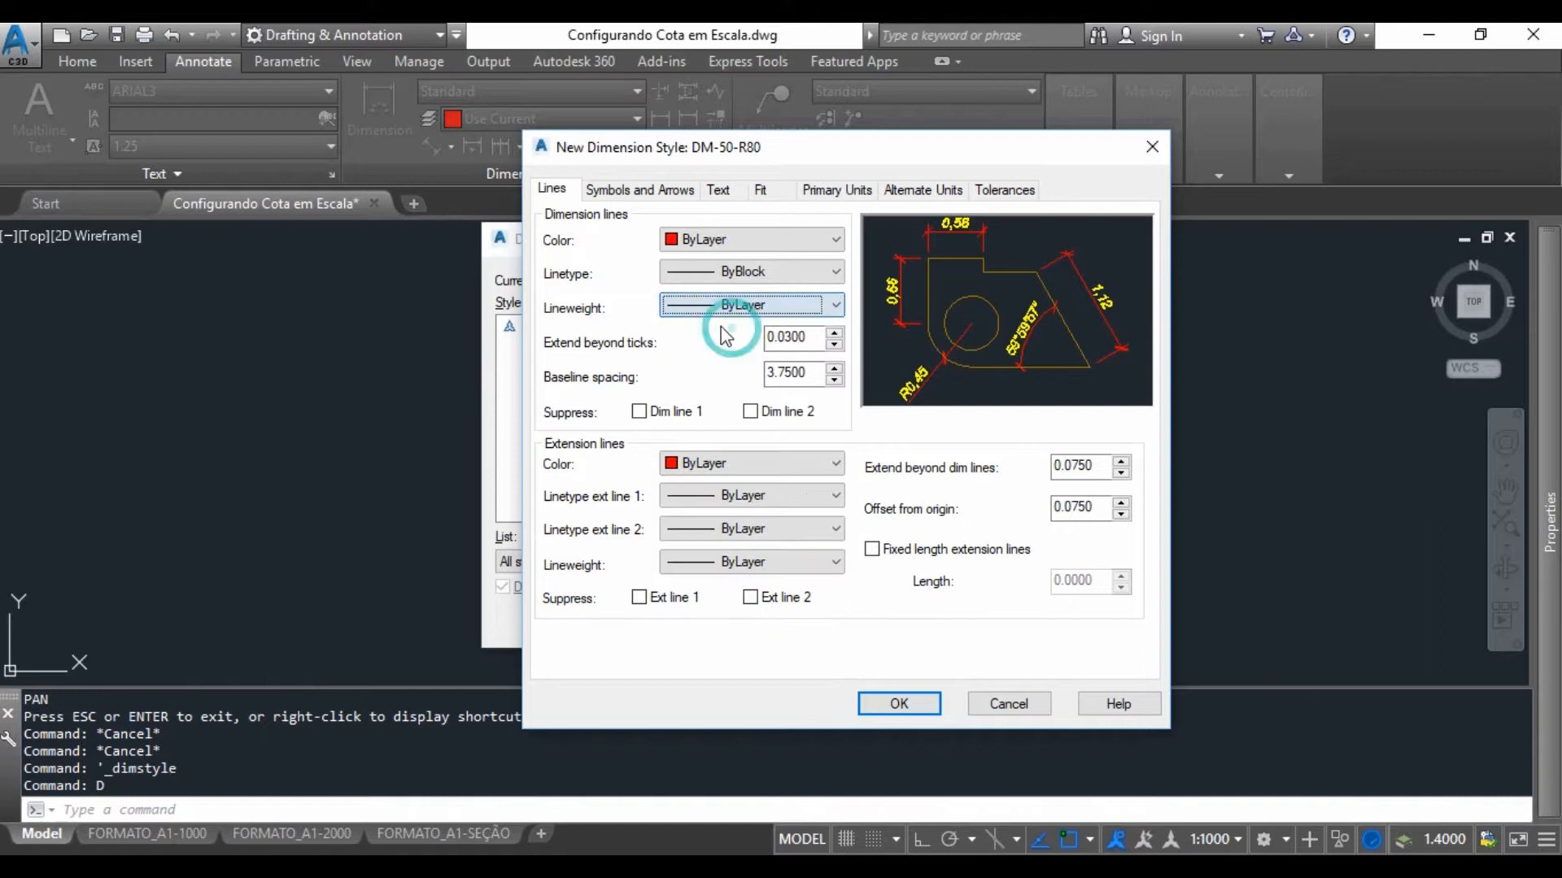
pyautogui.click(732, 273)
pyautogui.click(732, 305)
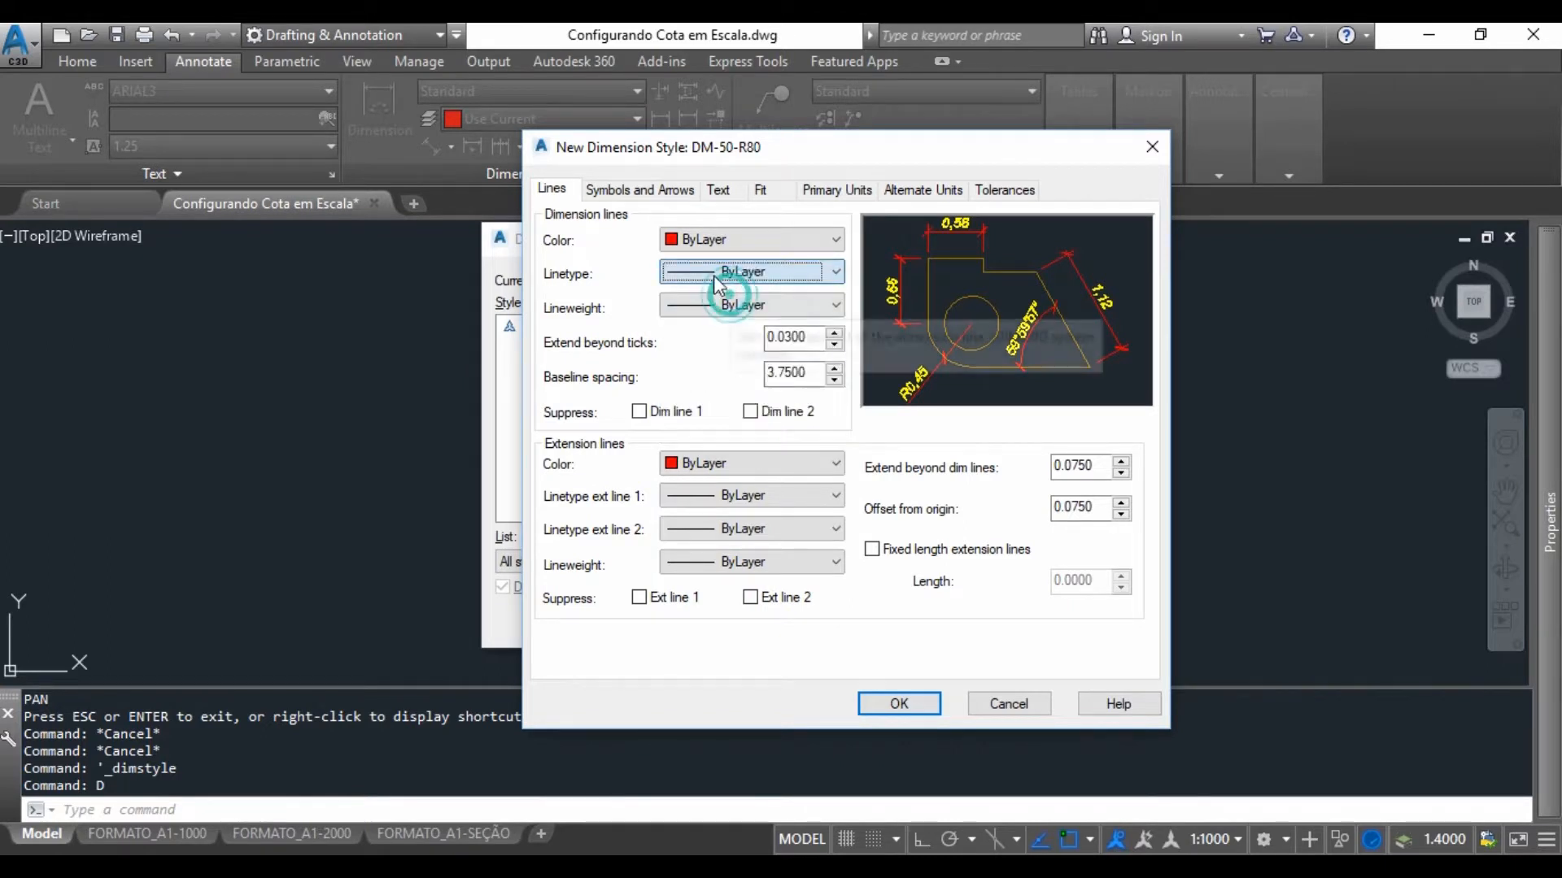
pyautogui.click(719, 461)
pyautogui.click(705, 490)
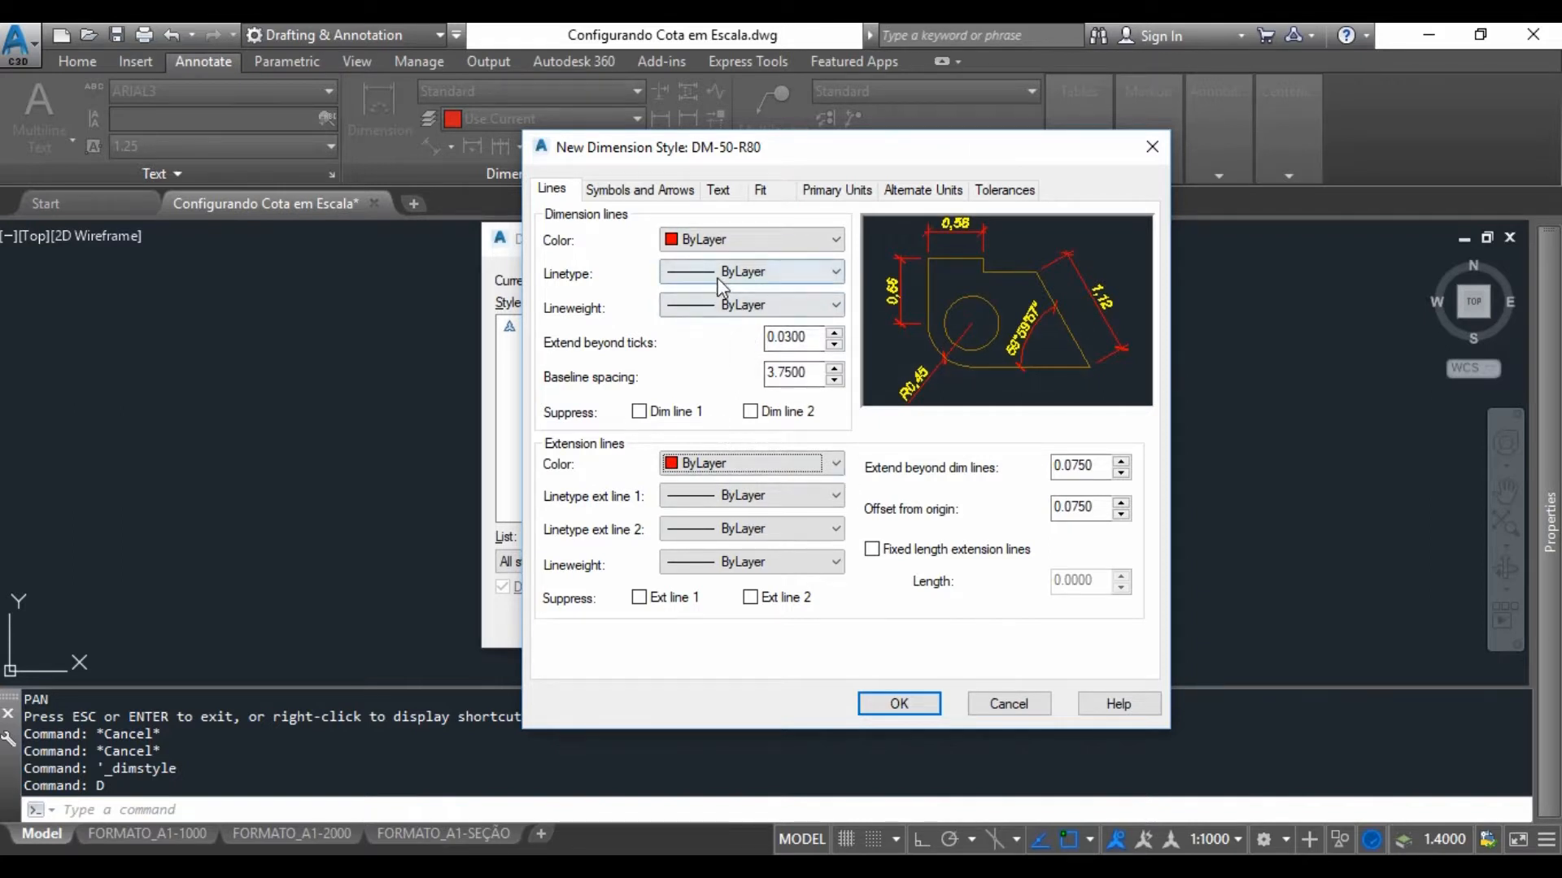
# Set the dimension lines' extension beyond ticks to 0.05.
pyautogui.doubleClick(797, 336)
pyautogui.press('BackSpace')
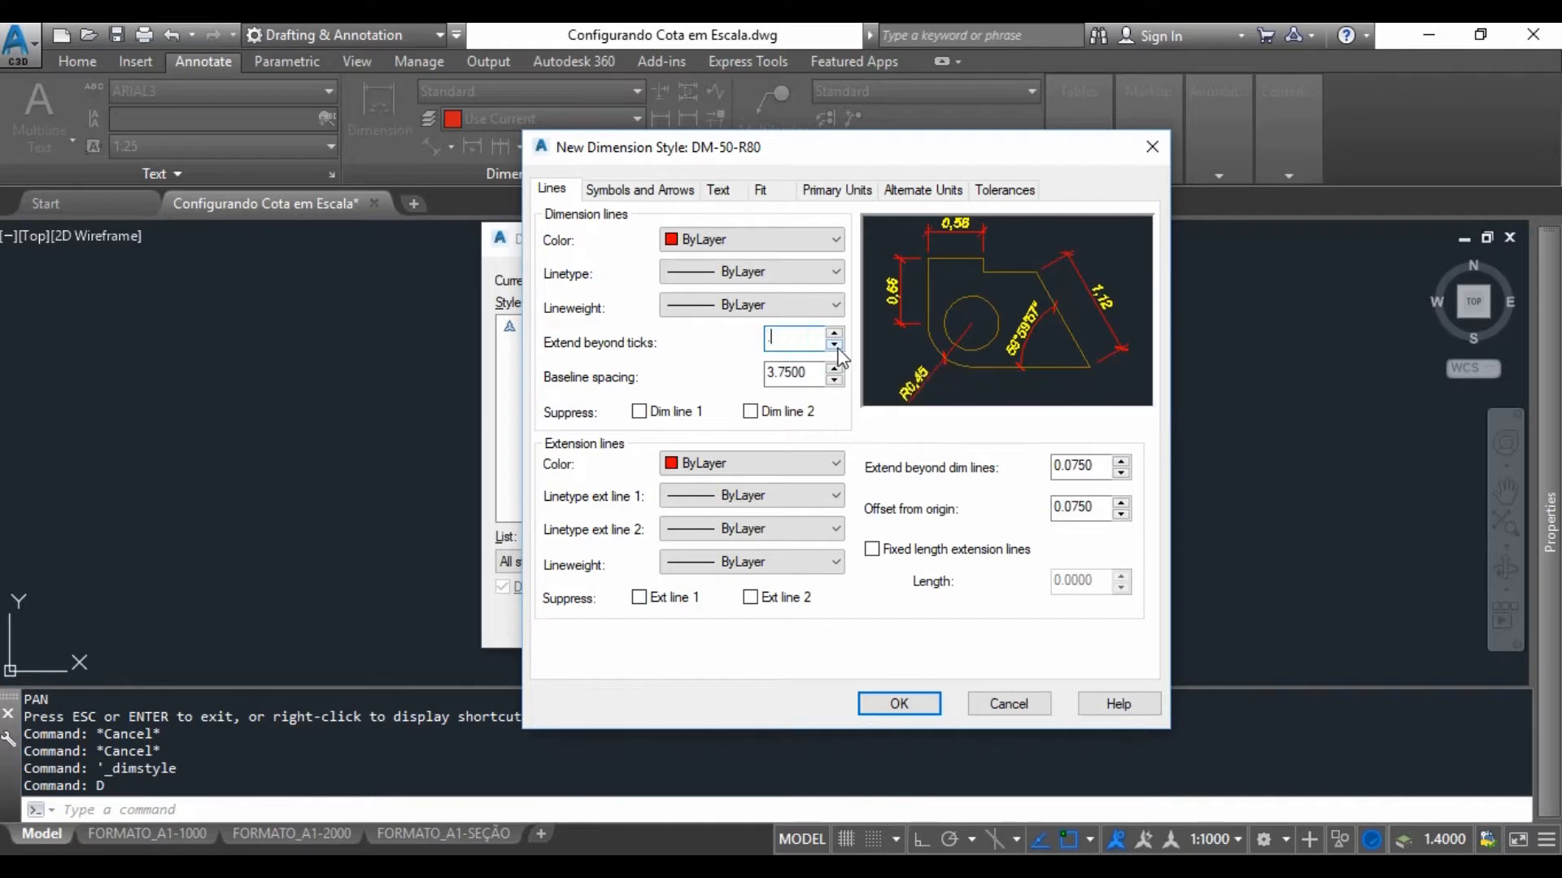
pyautogui.click(801, 373)
pyautogui.doubleClick(803, 332)
pyautogui.write('.05')
pyautogui.click(802, 373)
# Try suppressing both dimension lines and both extension lines, and turn all four suppressions off again.
pyautogui.click(639, 412)
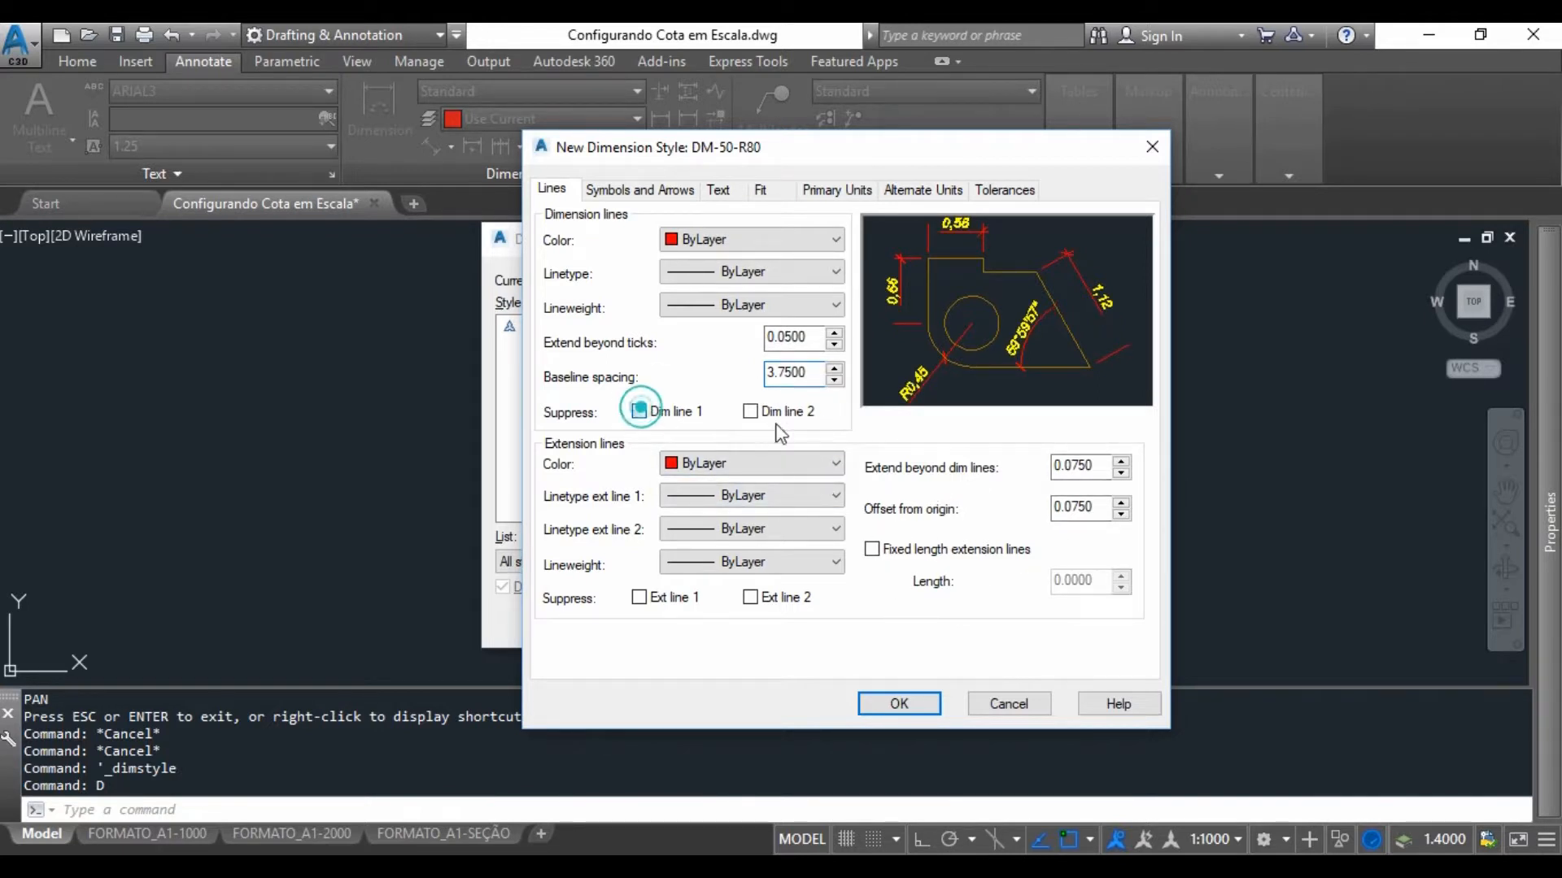
pyautogui.click(750, 412)
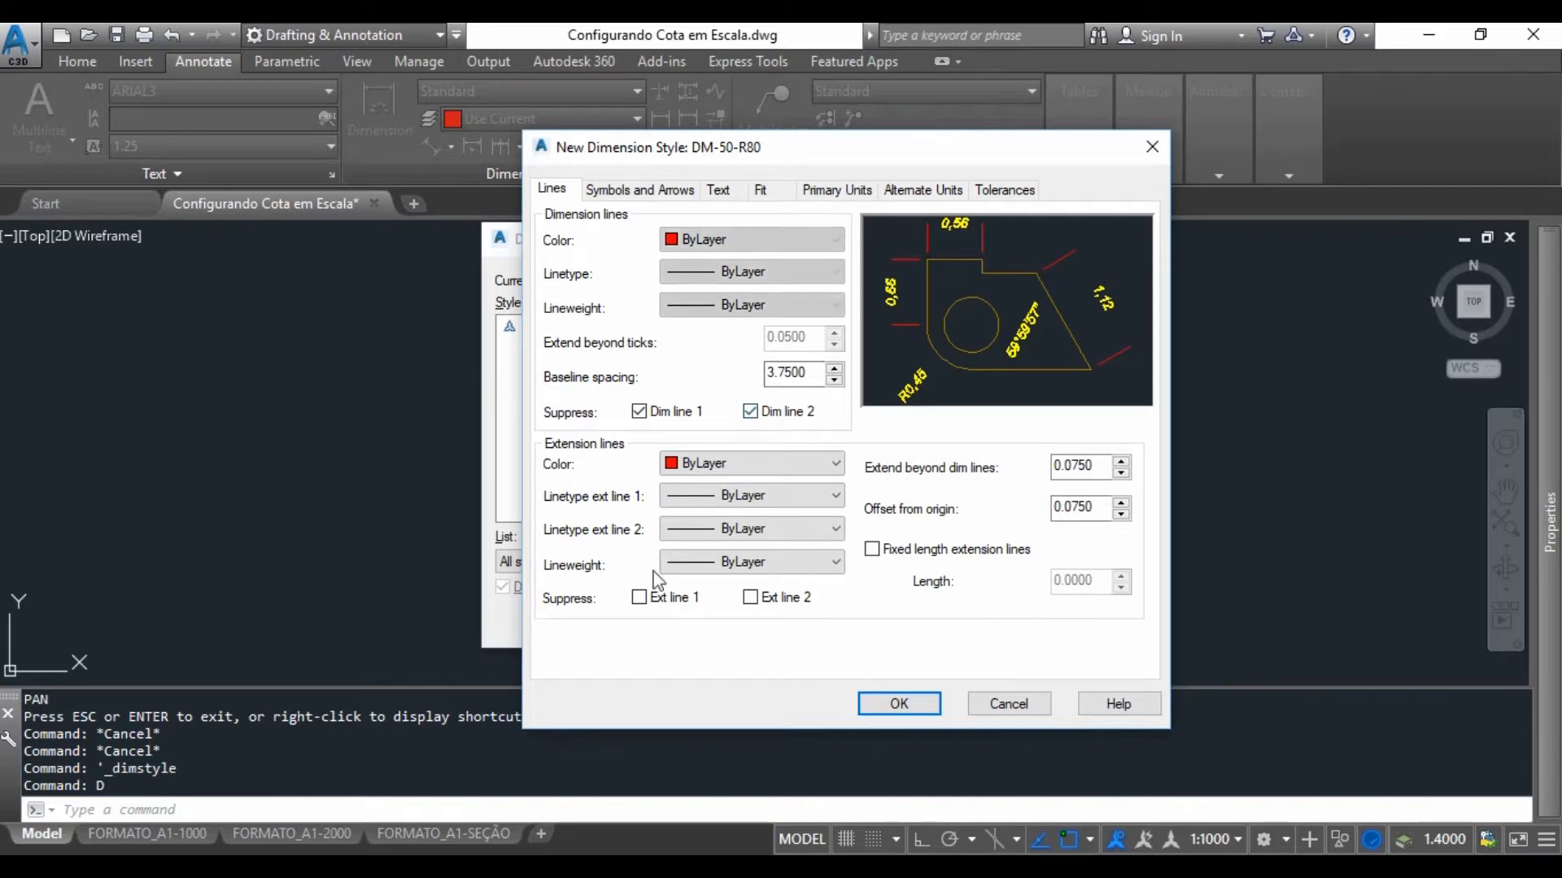
pyautogui.click(640, 598)
pyautogui.click(750, 598)
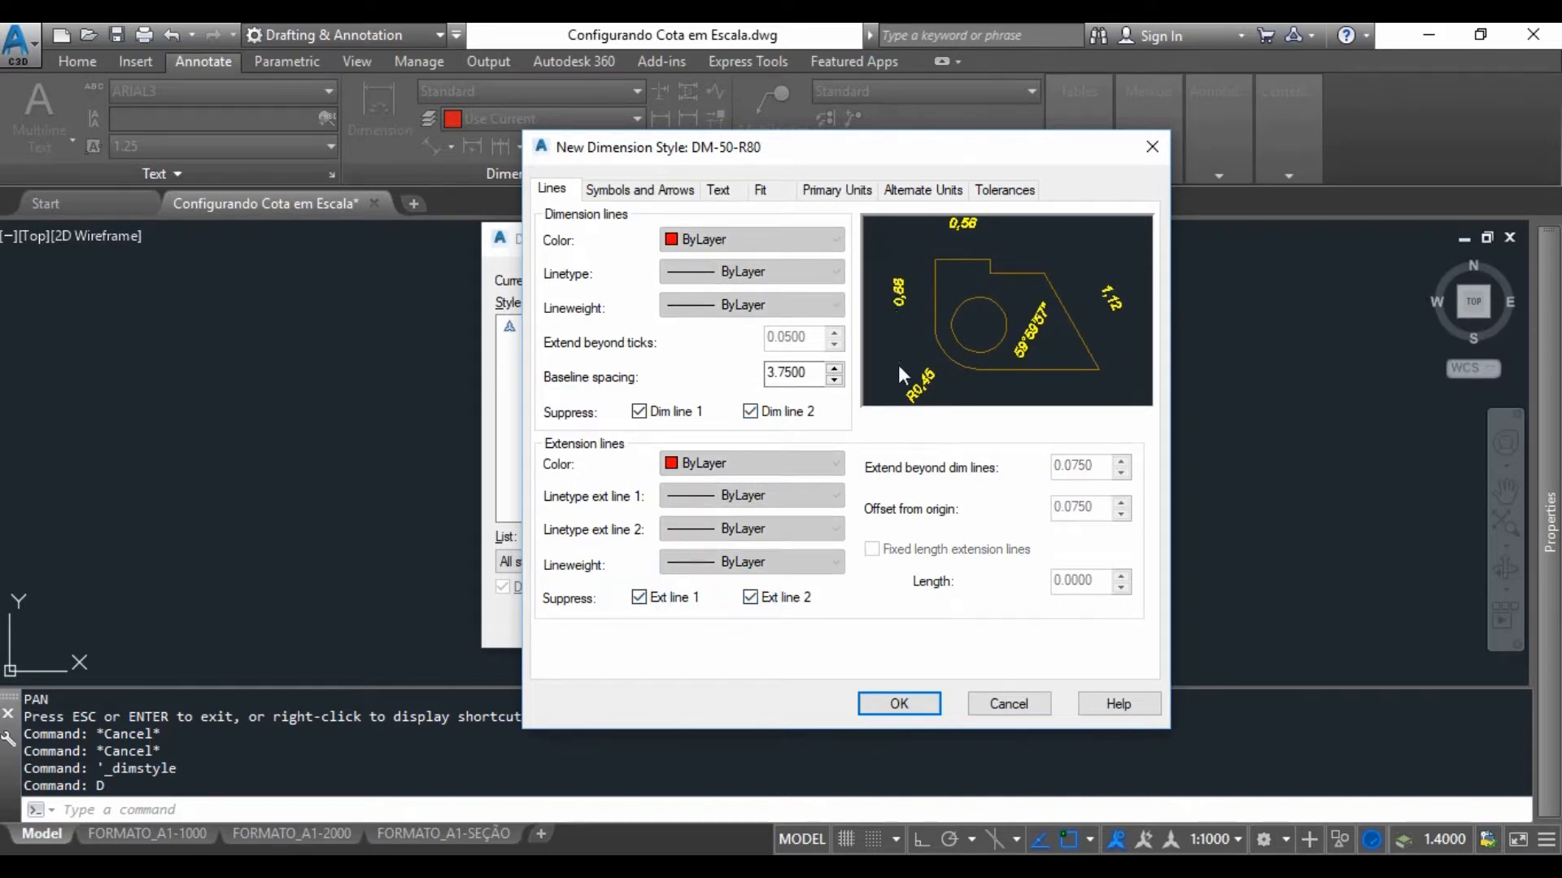
pyautogui.click(639, 597)
pyautogui.click(750, 598)
pyautogui.click(639, 412)
pyautogui.click(750, 411)
pyautogui.click(639, 412)
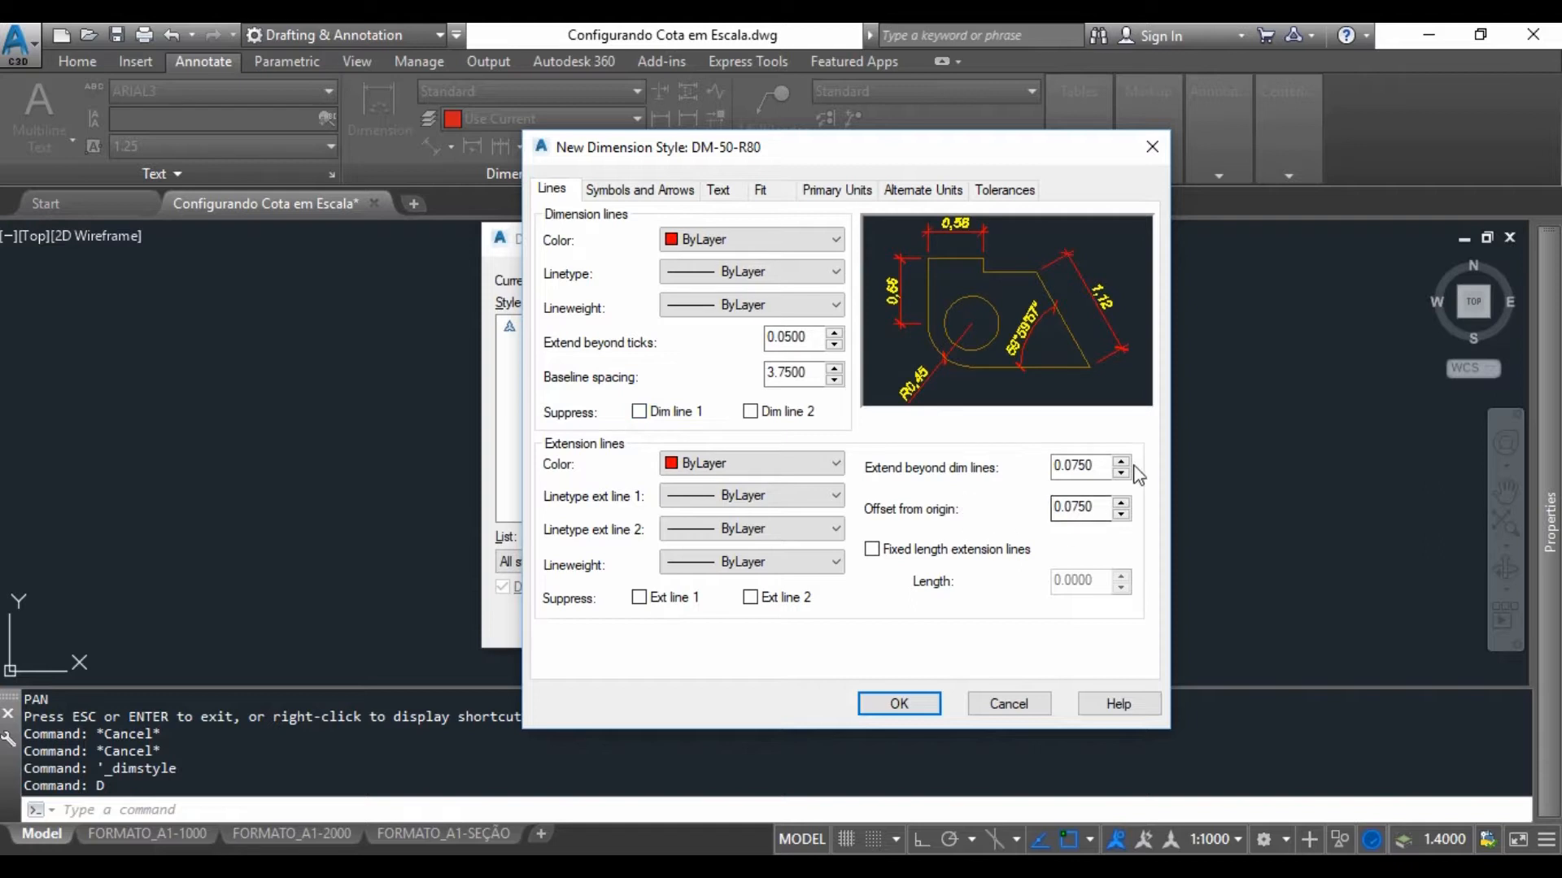
# Set the extension lines to extend 0.2 beyond the dimension lines.
pyautogui.doubleClick(1082, 466)
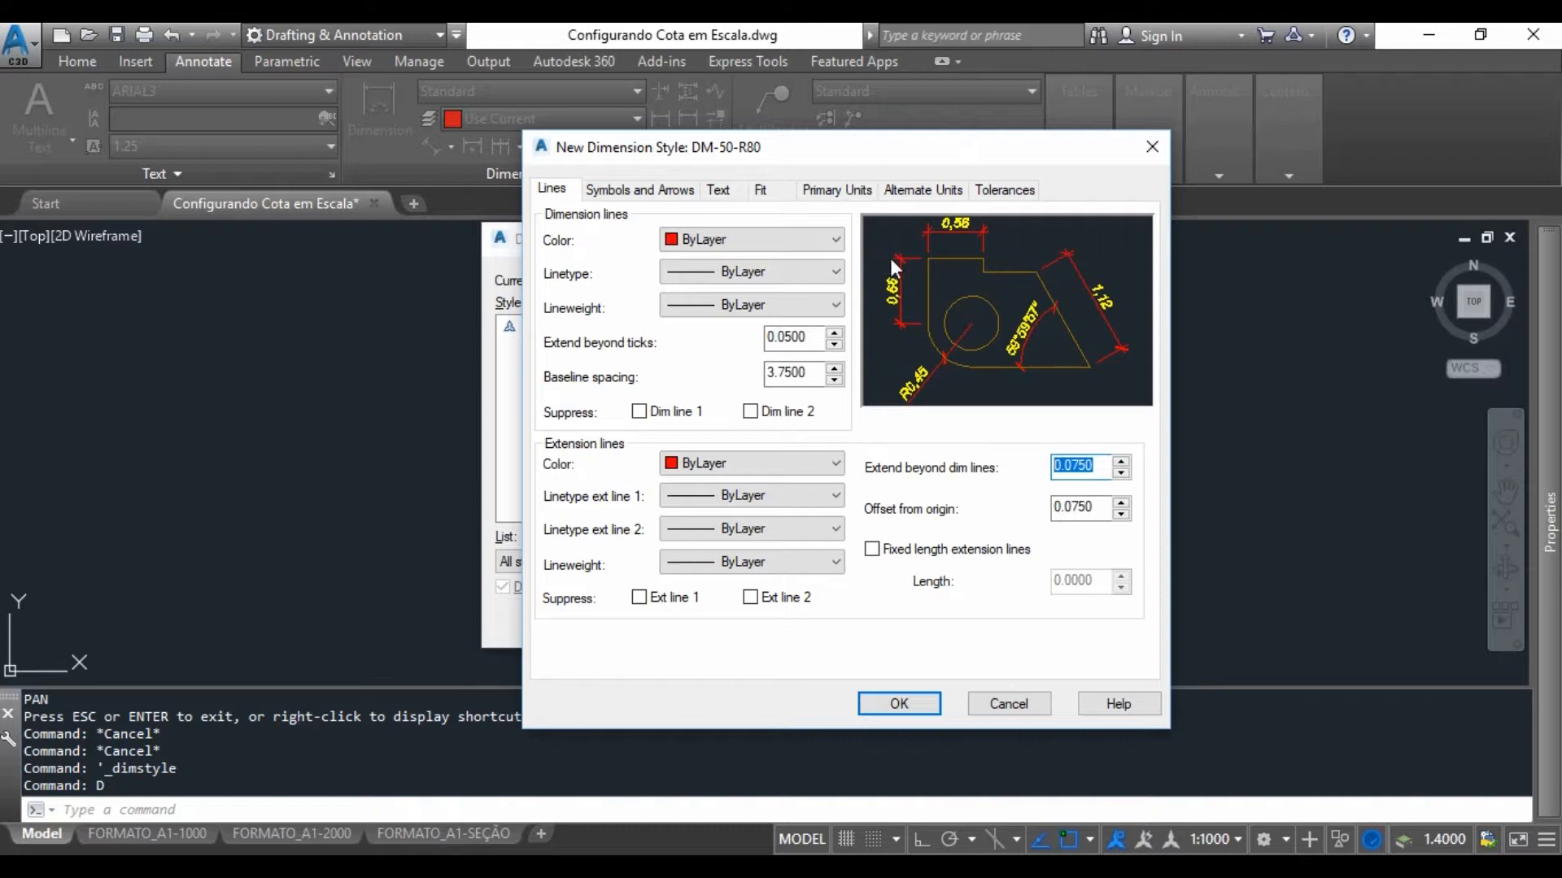
pyautogui.write('.2')
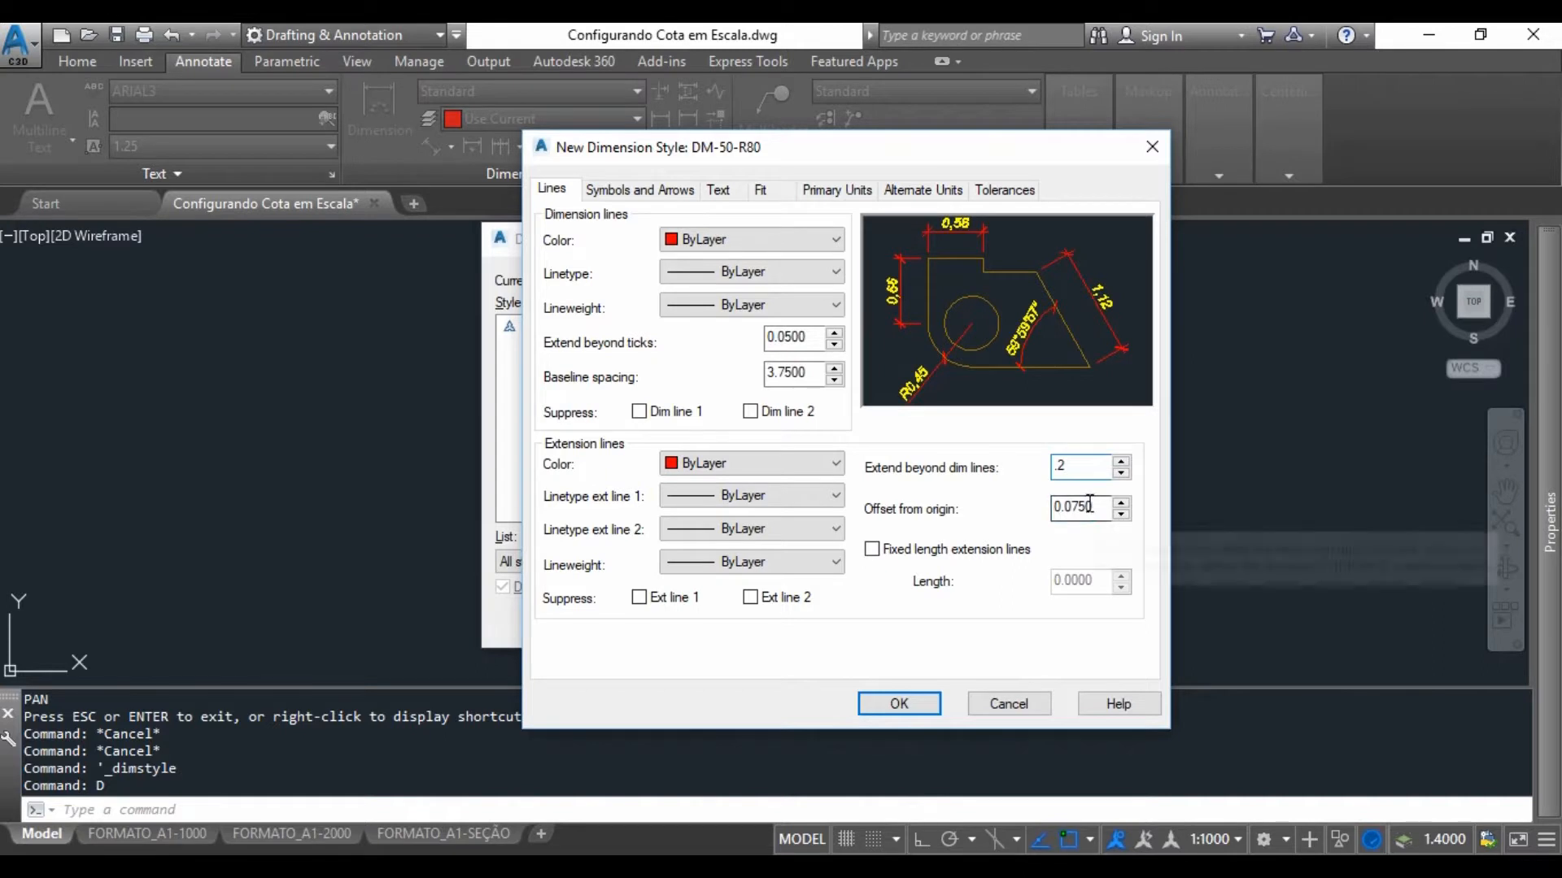
pyautogui.click(1090, 504)
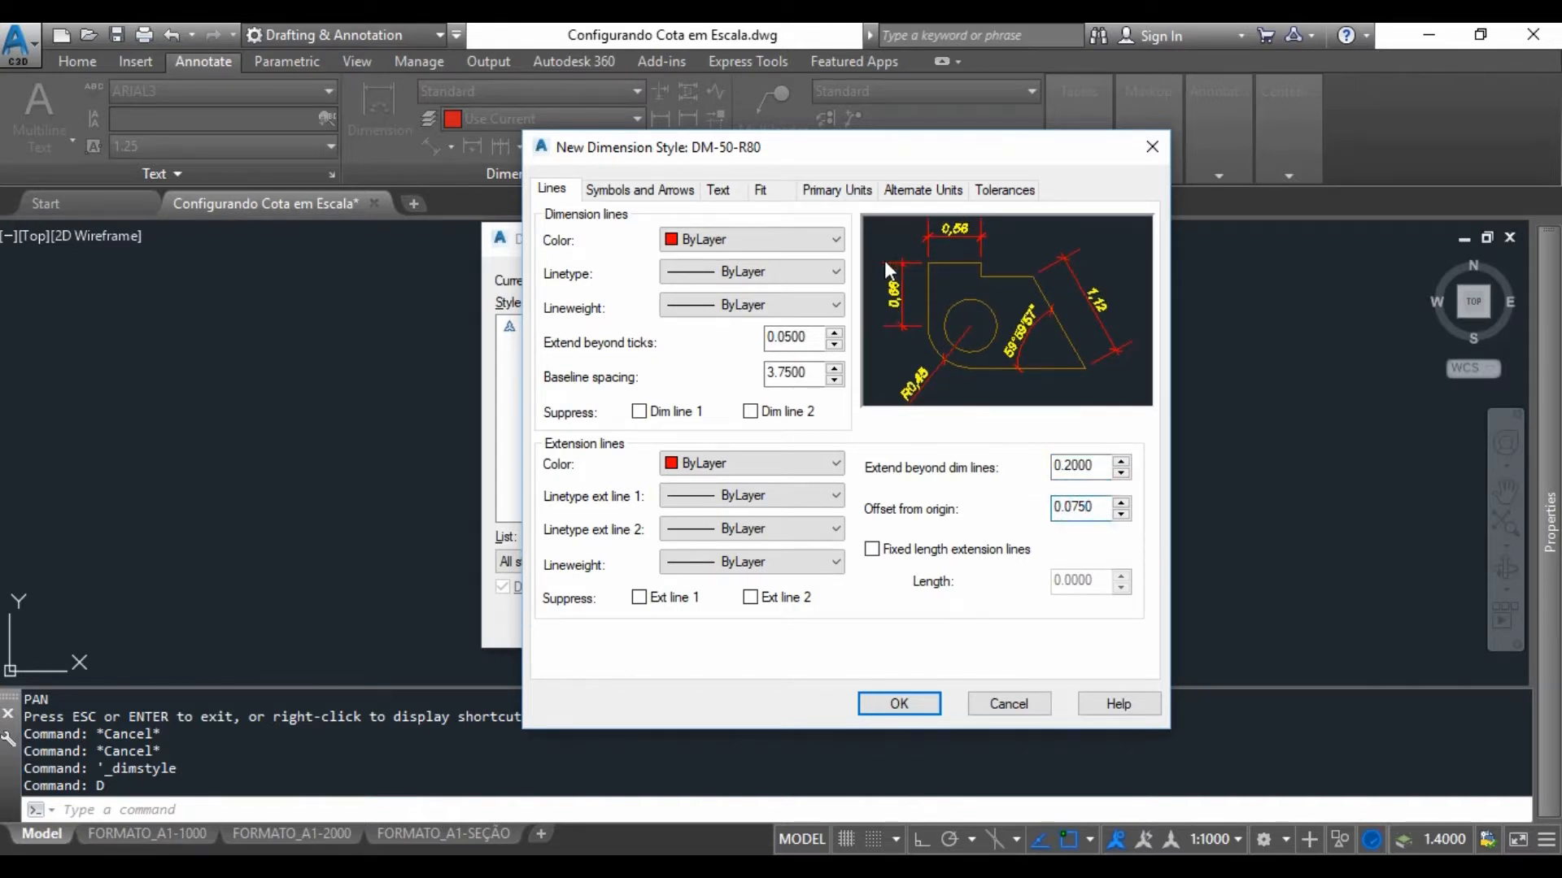
# Set the extension lines to extend 0.1 beyond the dimension lines and their offset from origin to 0.1.
pyautogui.hotkey('shift', 'Tab')
pyautogui.press('BackSpace')
pyautogui.write('.1')
pyautogui.click(1070, 507)
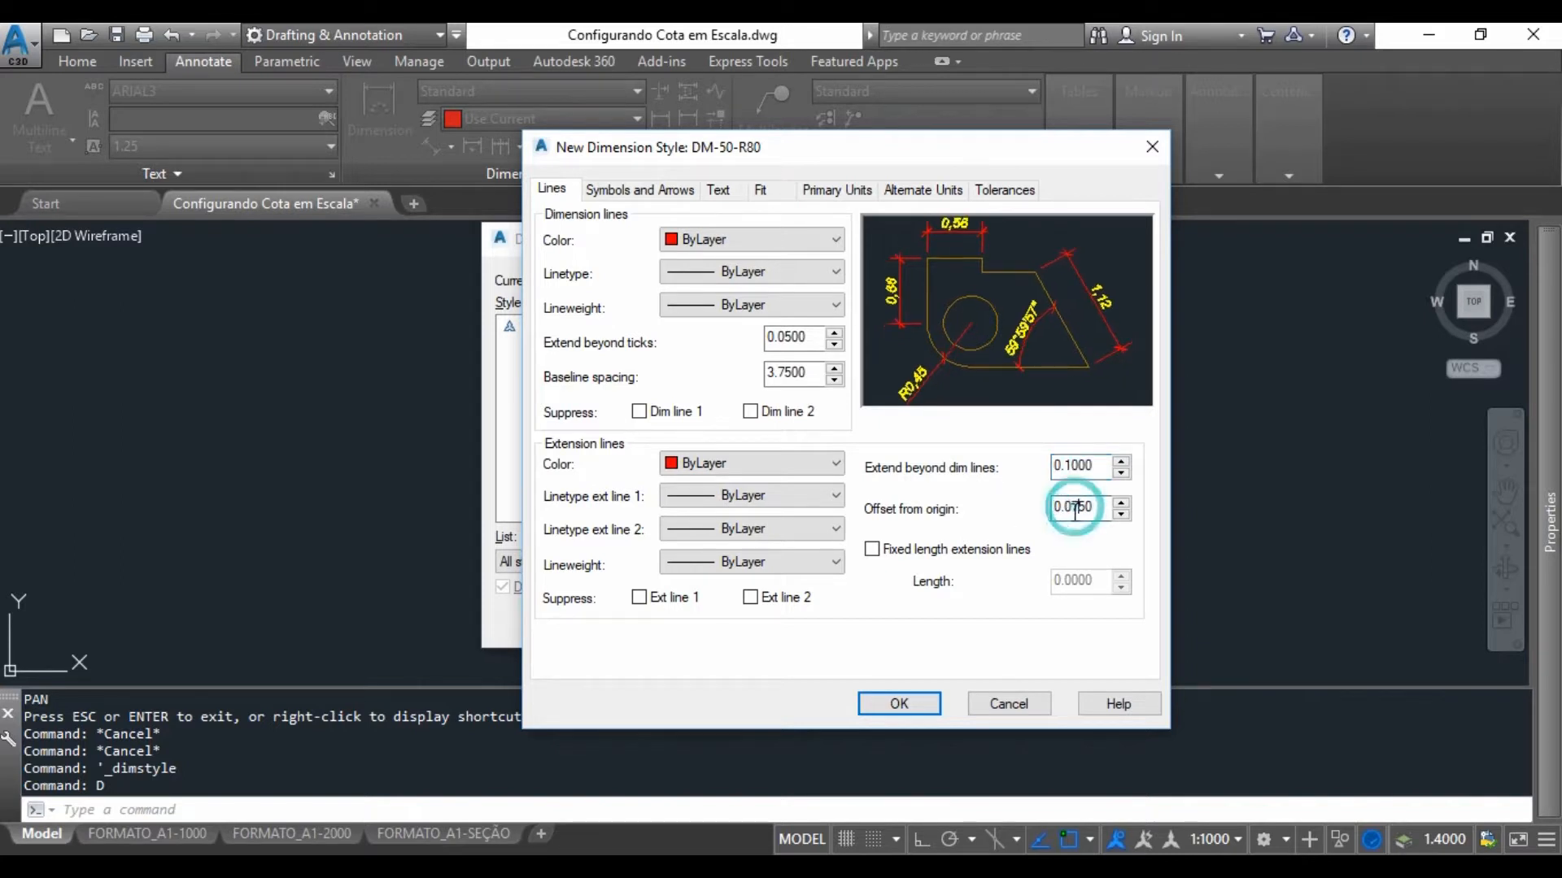
pyautogui.moveTo(1113, 509); pyautogui.dragTo(990, 513)
pyautogui.press('BackSpace')
pyautogui.write('.1')
pyautogui.hotkey('shift', 'Tab')
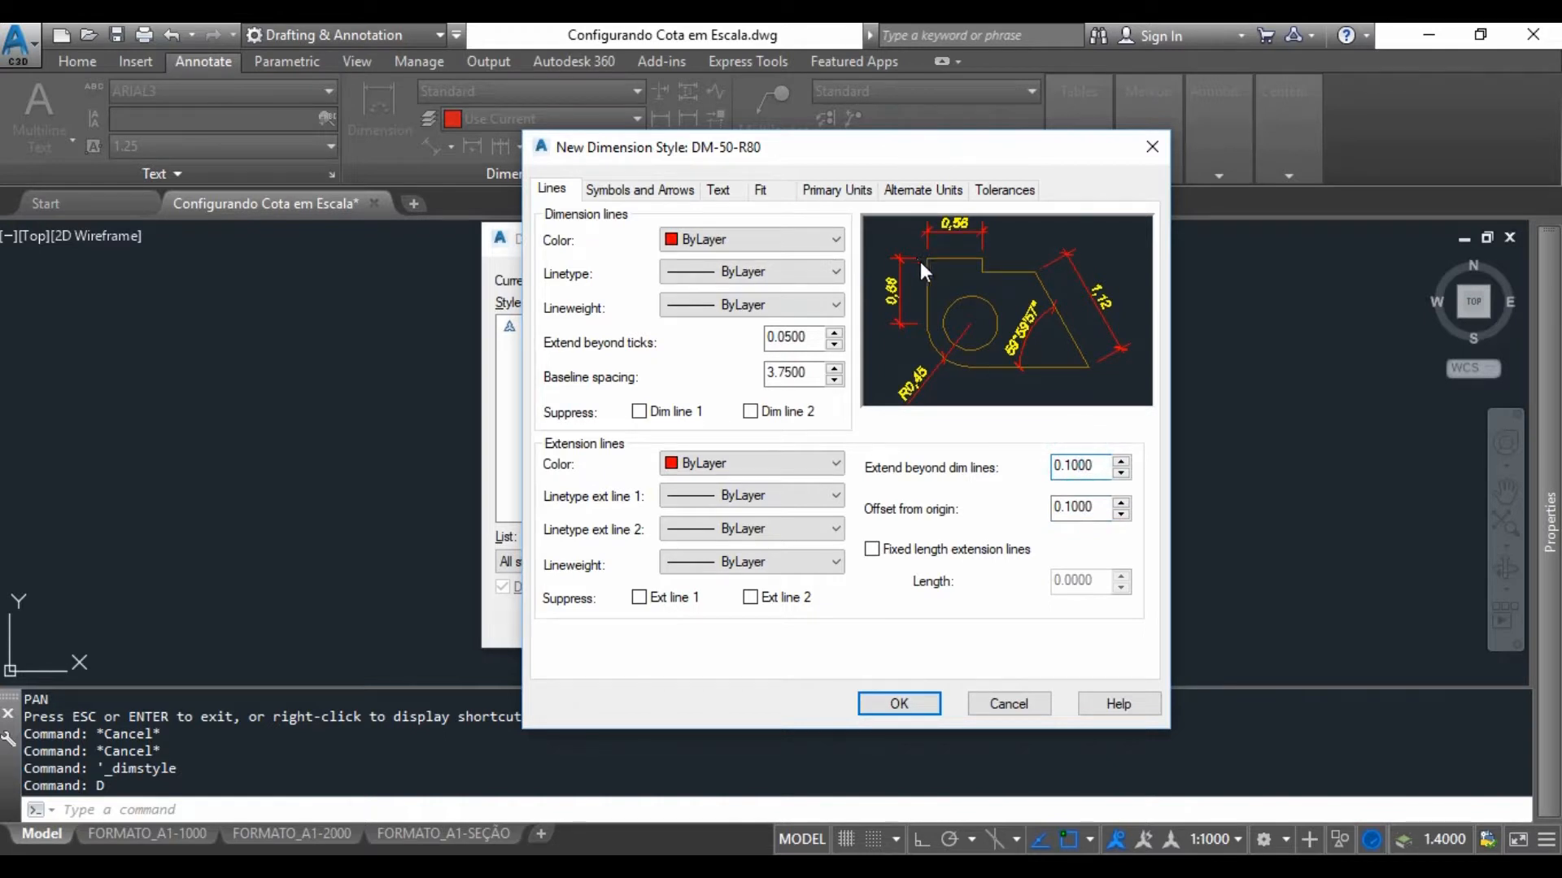
# Try an extension line offset from origin of 0 and set it back to 0.1.
pyautogui.moveTo(1112, 508); pyautogui.dragTo(1017, 510)
pyautogui.write('0')
pyautogui.click(1070, 465)
pyautogui.moveTo(1107, 508); pyautogui.dragTo(973, 511)
pyautogui.write('.1')
pyautogui.click(1100, 465)
# Try the Arrows fit option and return to Either text or arrows (best fit).
pyautogui.click(760, 191)
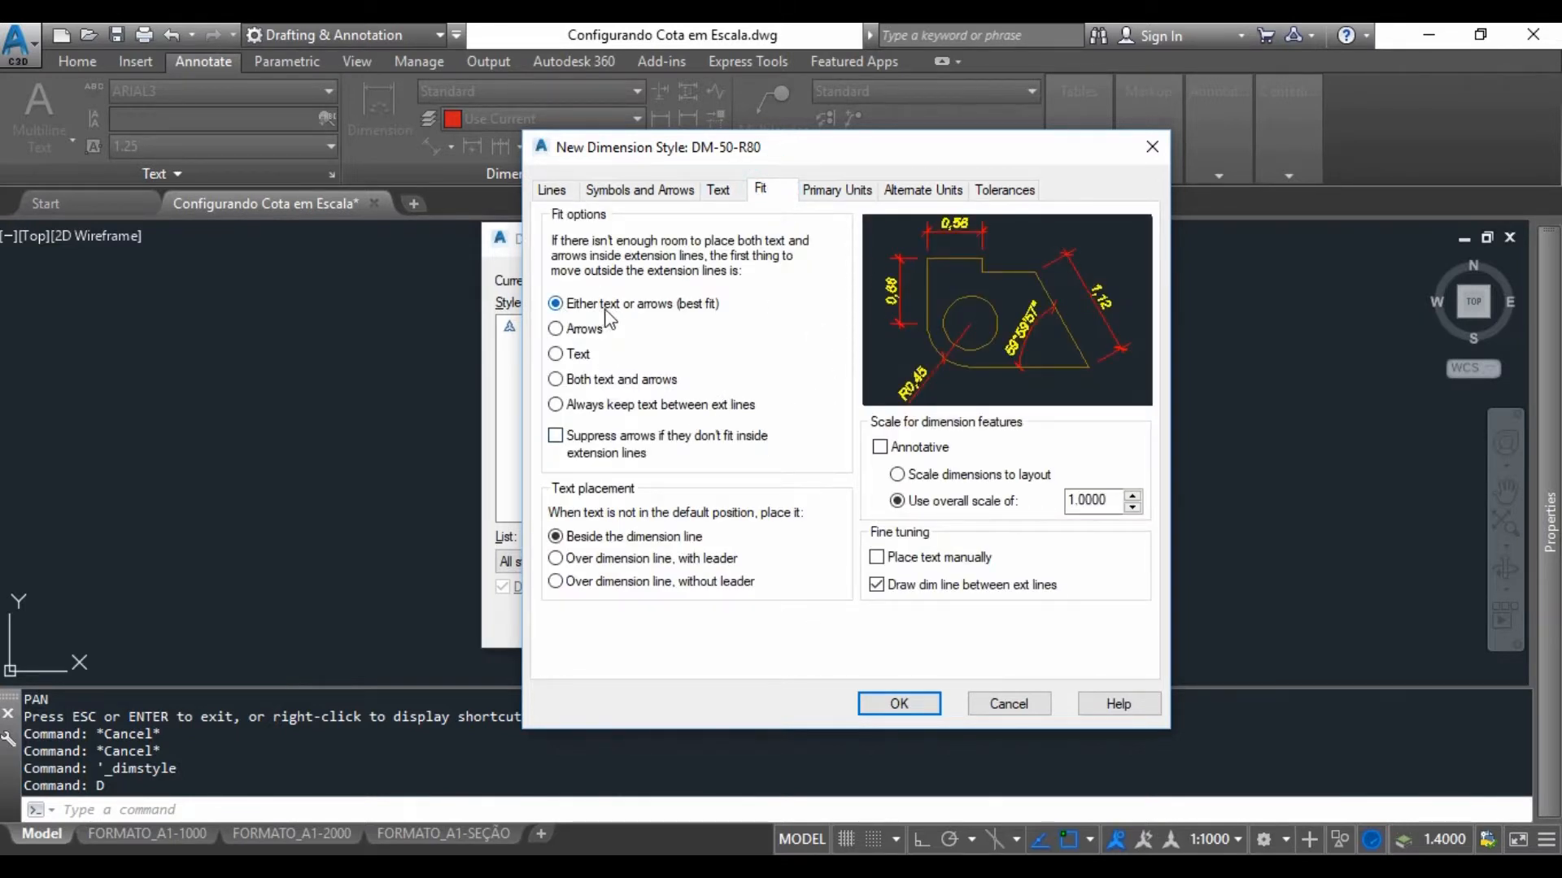
pyautogui.click(582, 330)
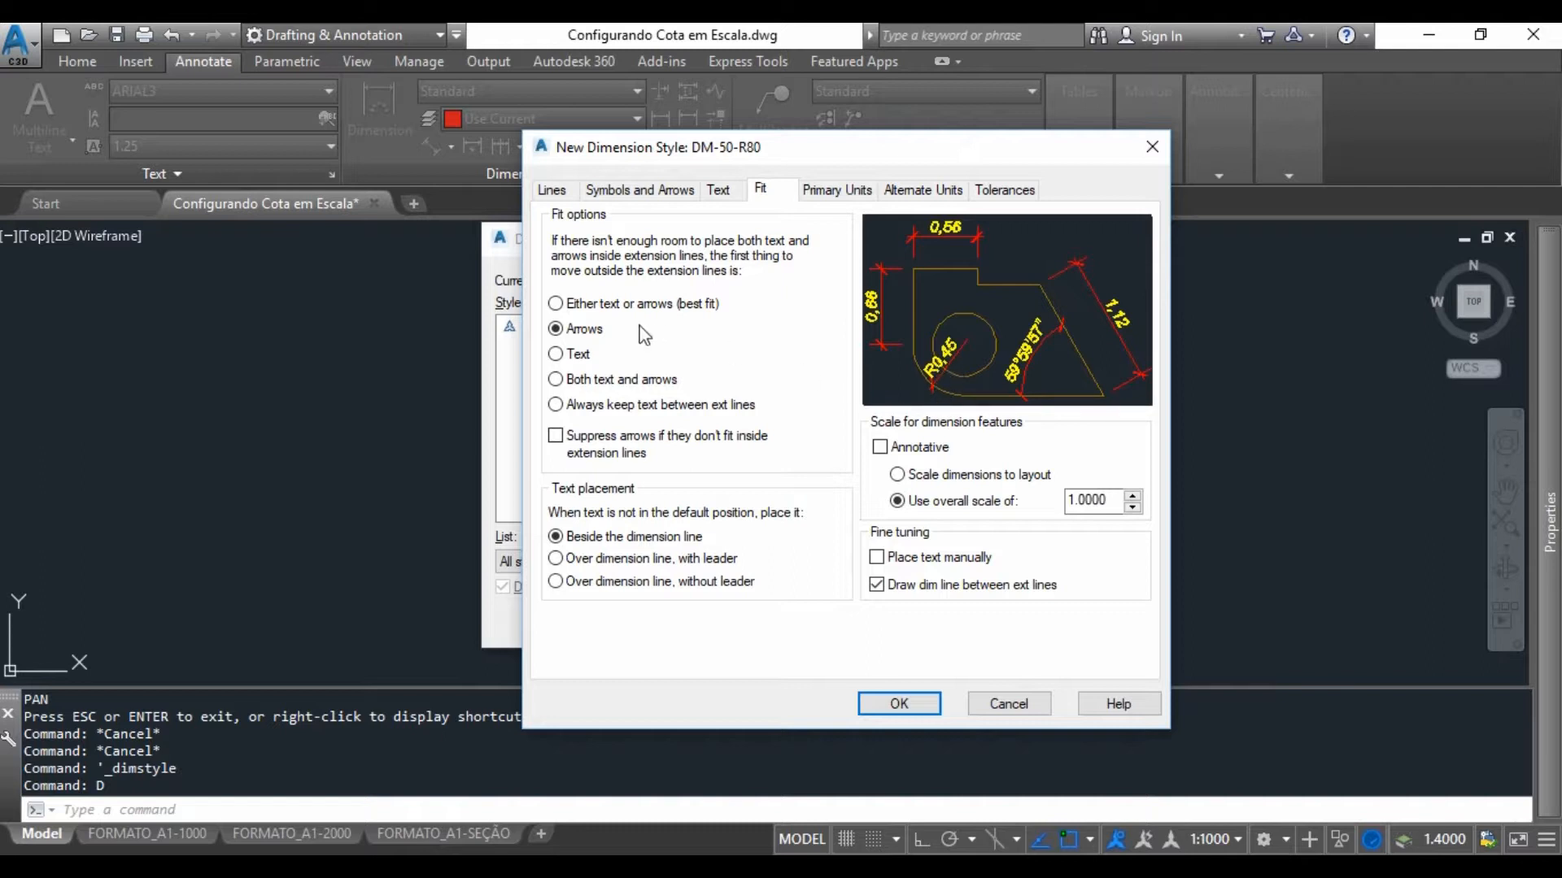
pyautogui.click(649, 305)
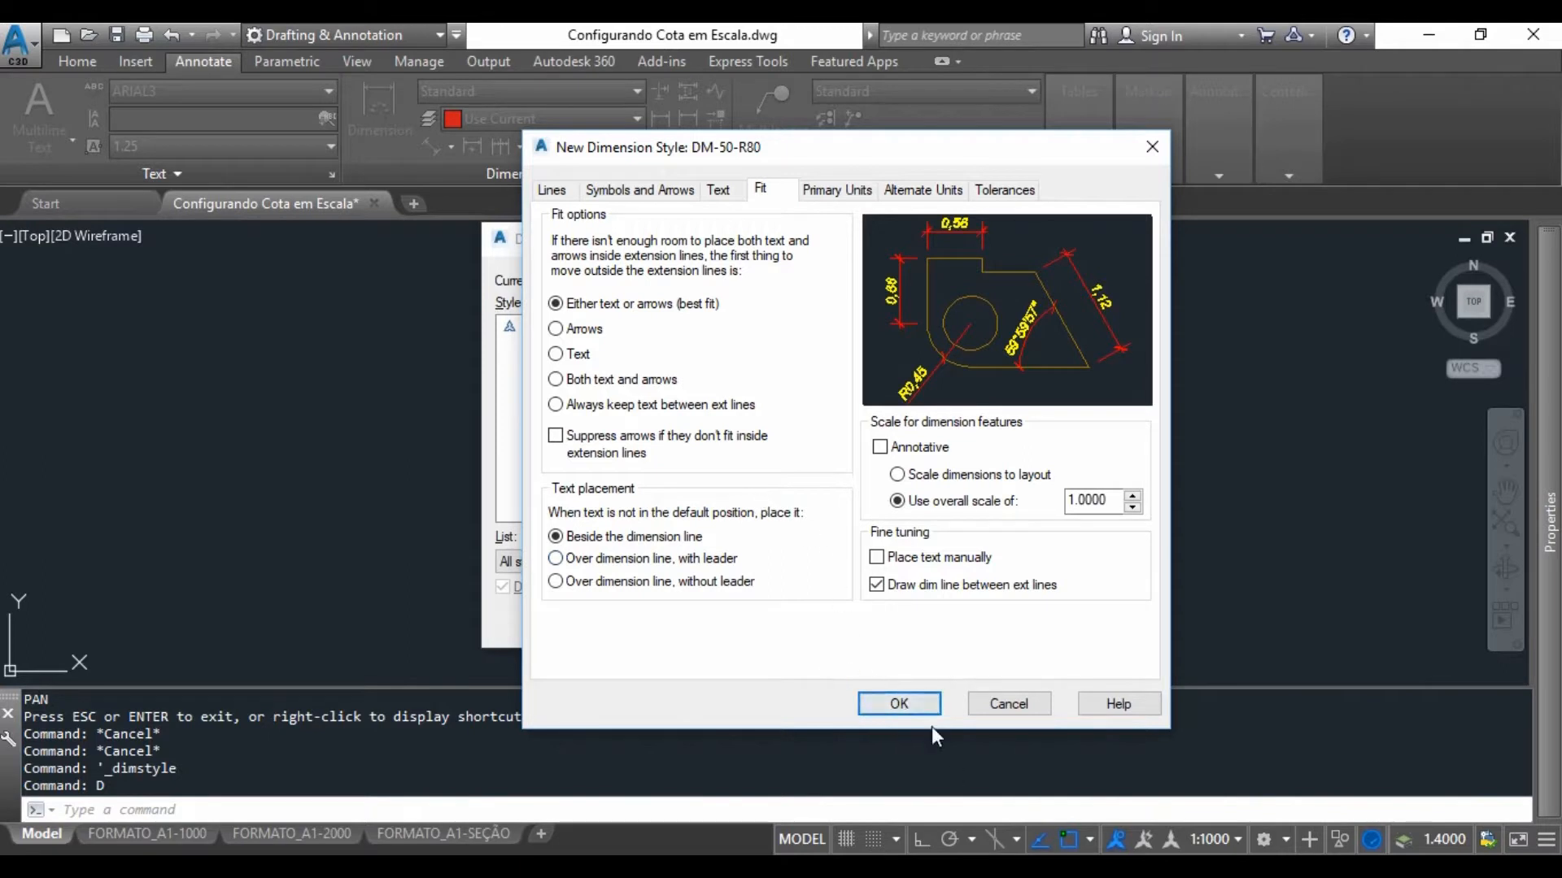
# Save the new dimension style, make DM-50-R80 current and close the style manager.
pyautogui.click(920, 700)
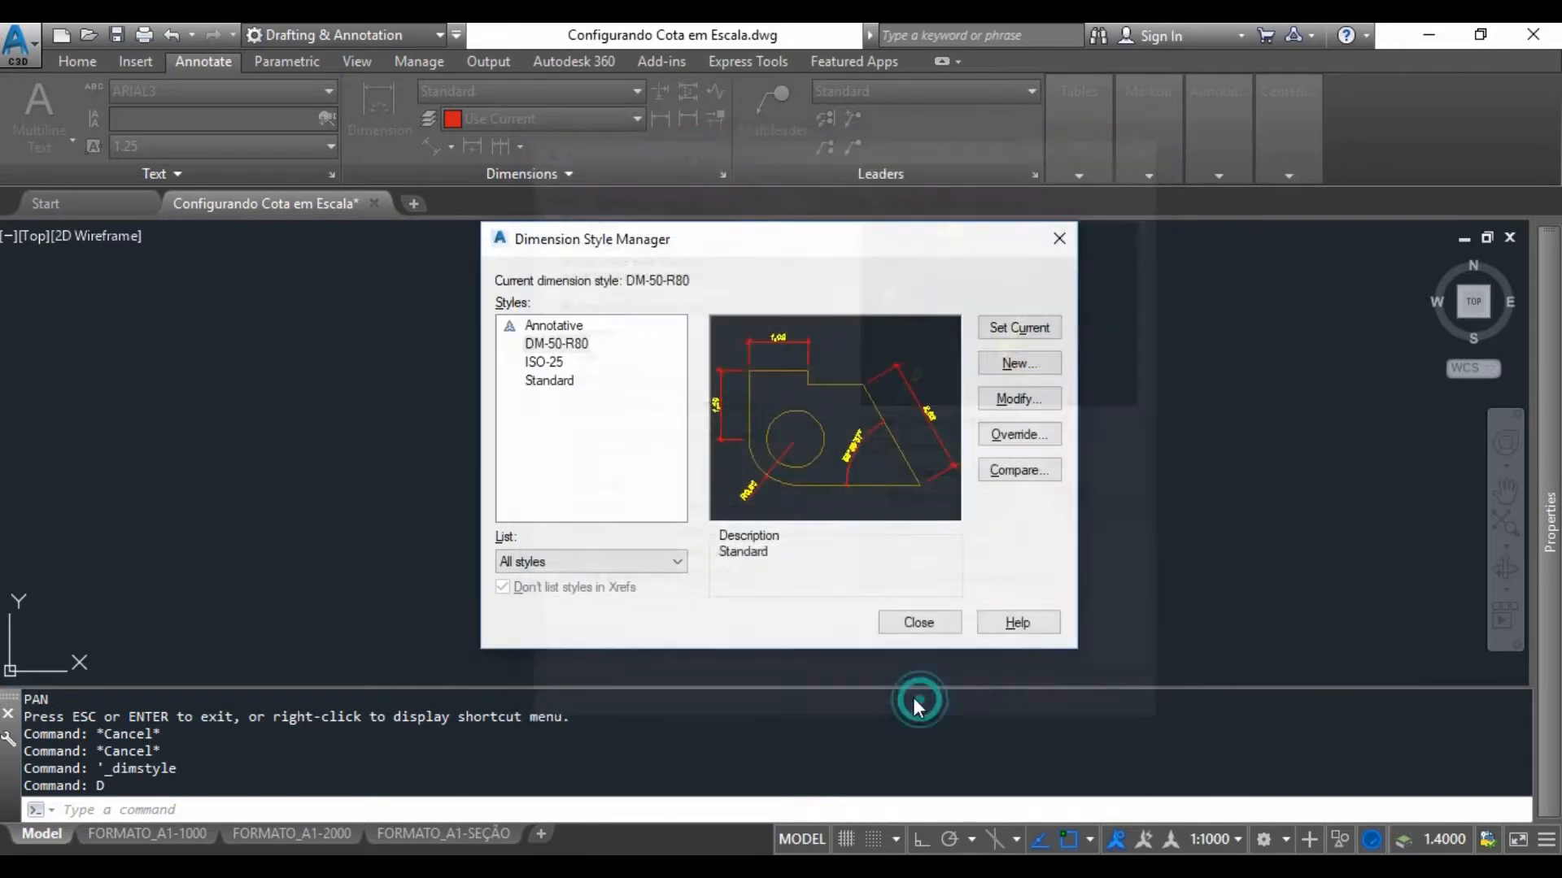
pyautogui.click(1019, 327)
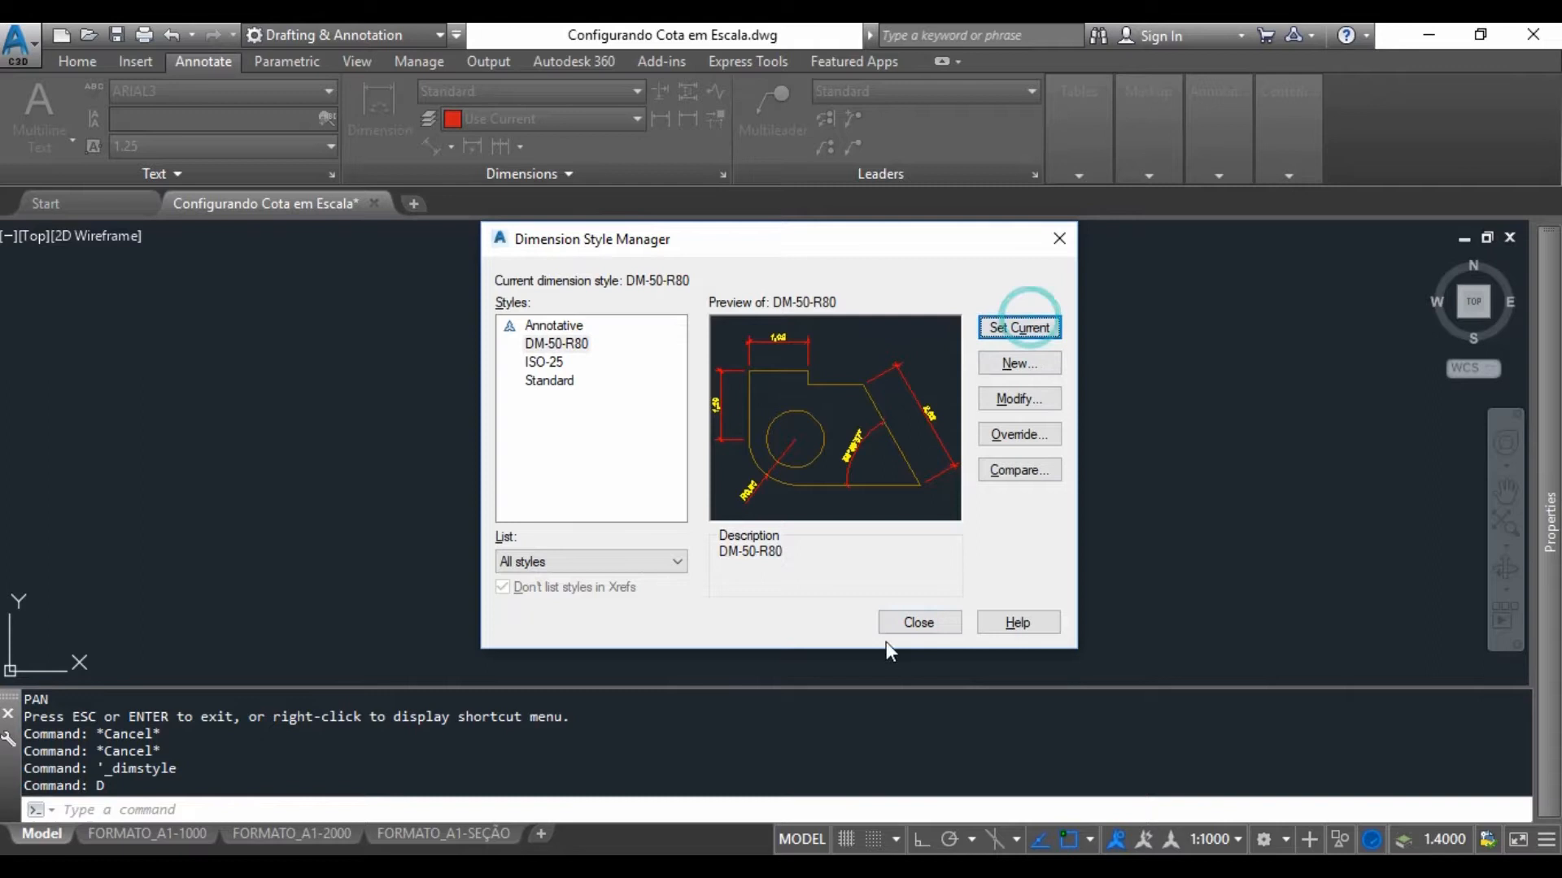
pyautogui.click(918, 622)
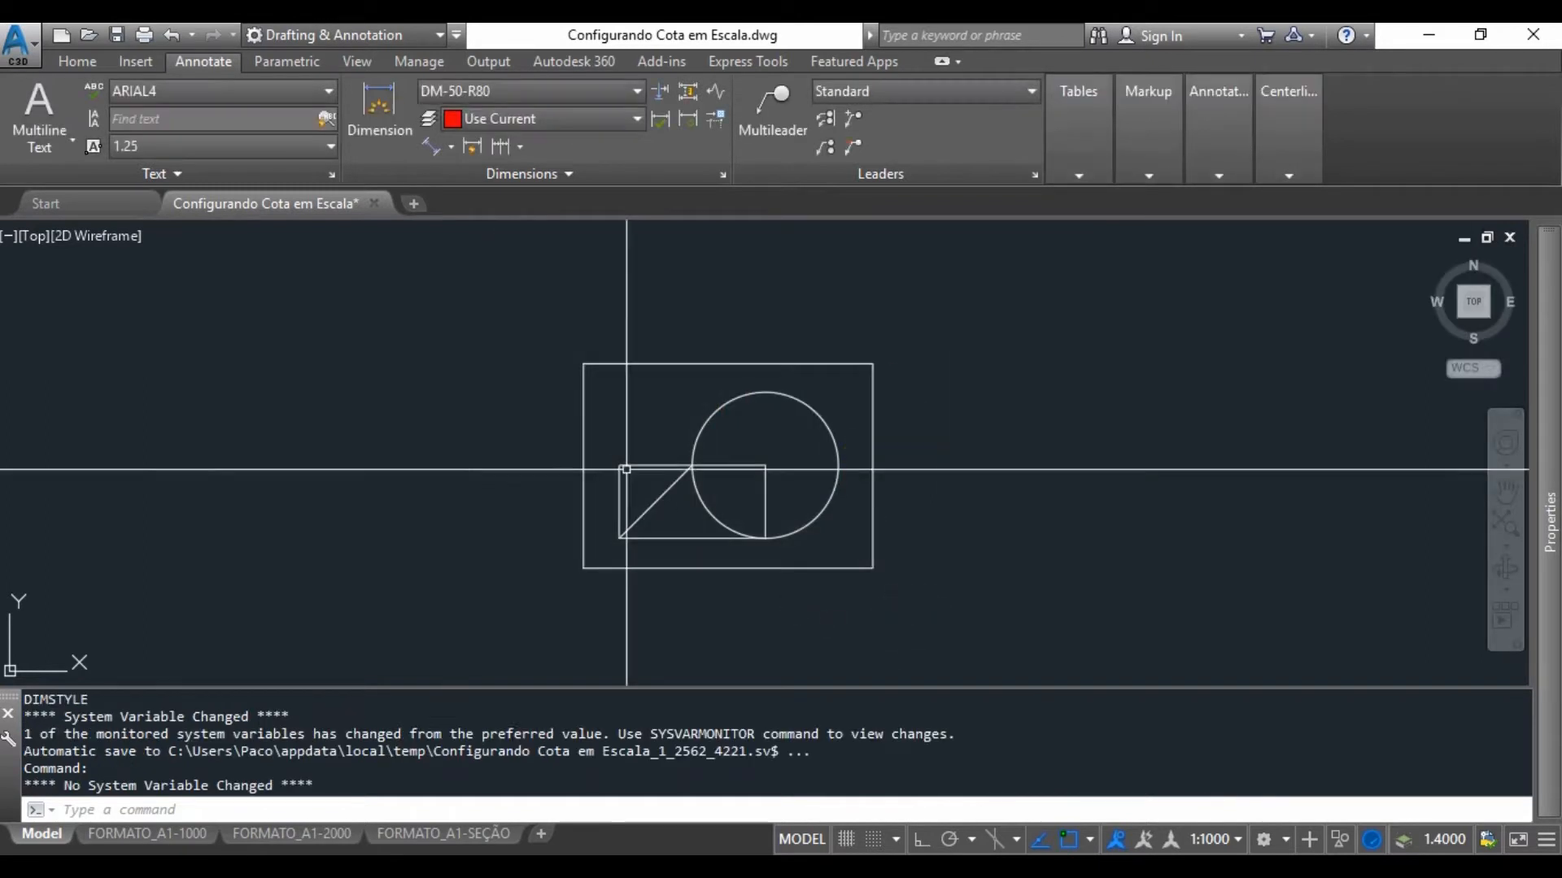
# Place an aligned dimension about 0.22 long above the inner rectangle's top edge, starting at its upper-left corner.
pyautogui.click(431, 147)
pyautogui.scroll(6, 627, 464)
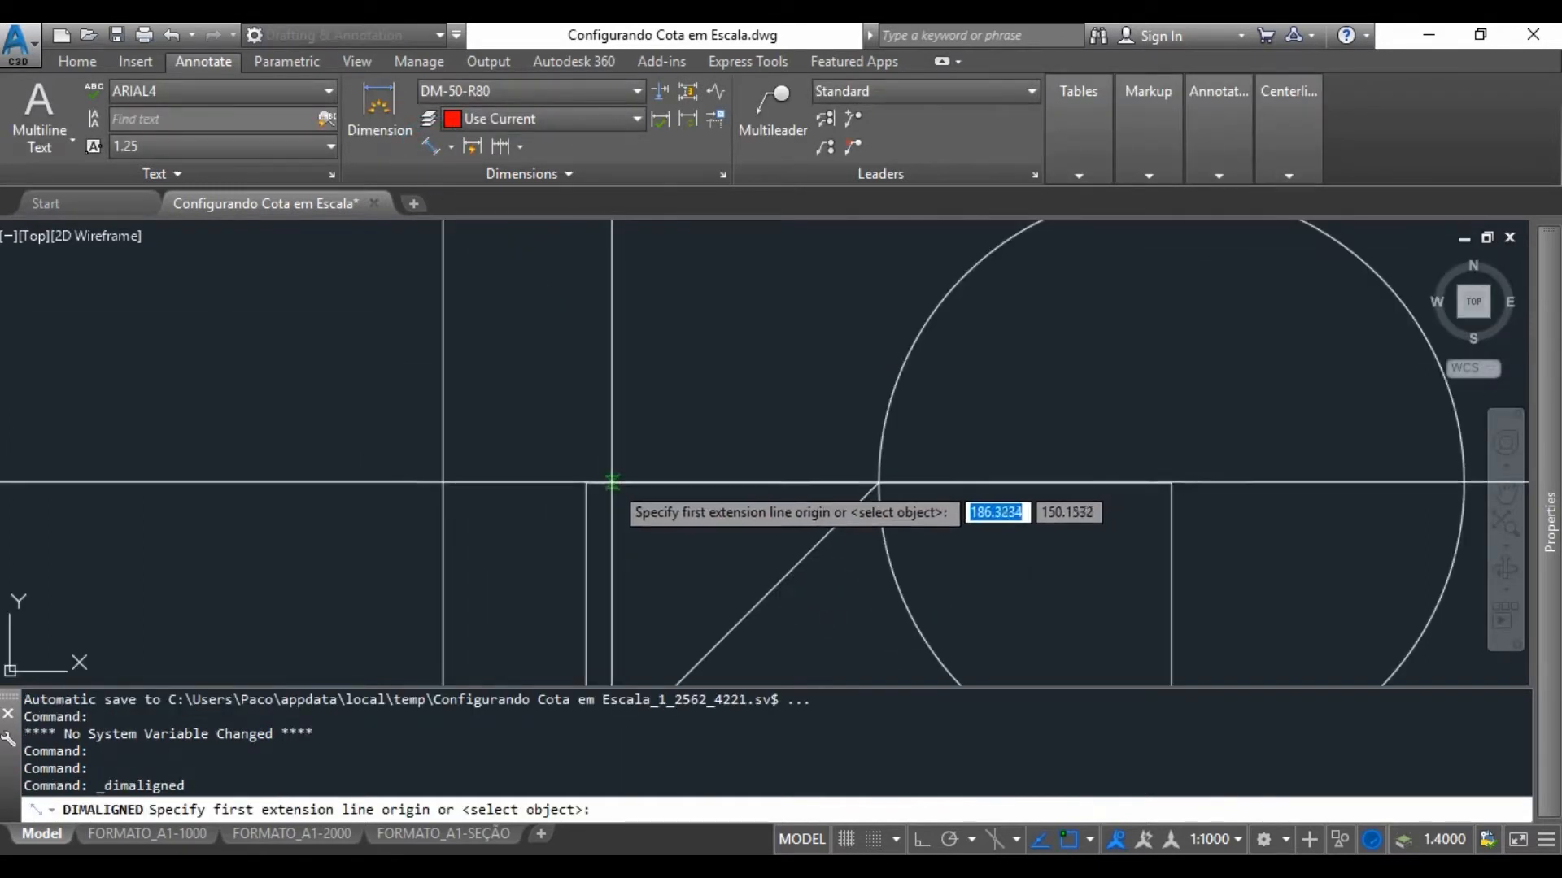
pyautogui.click(586, 483)
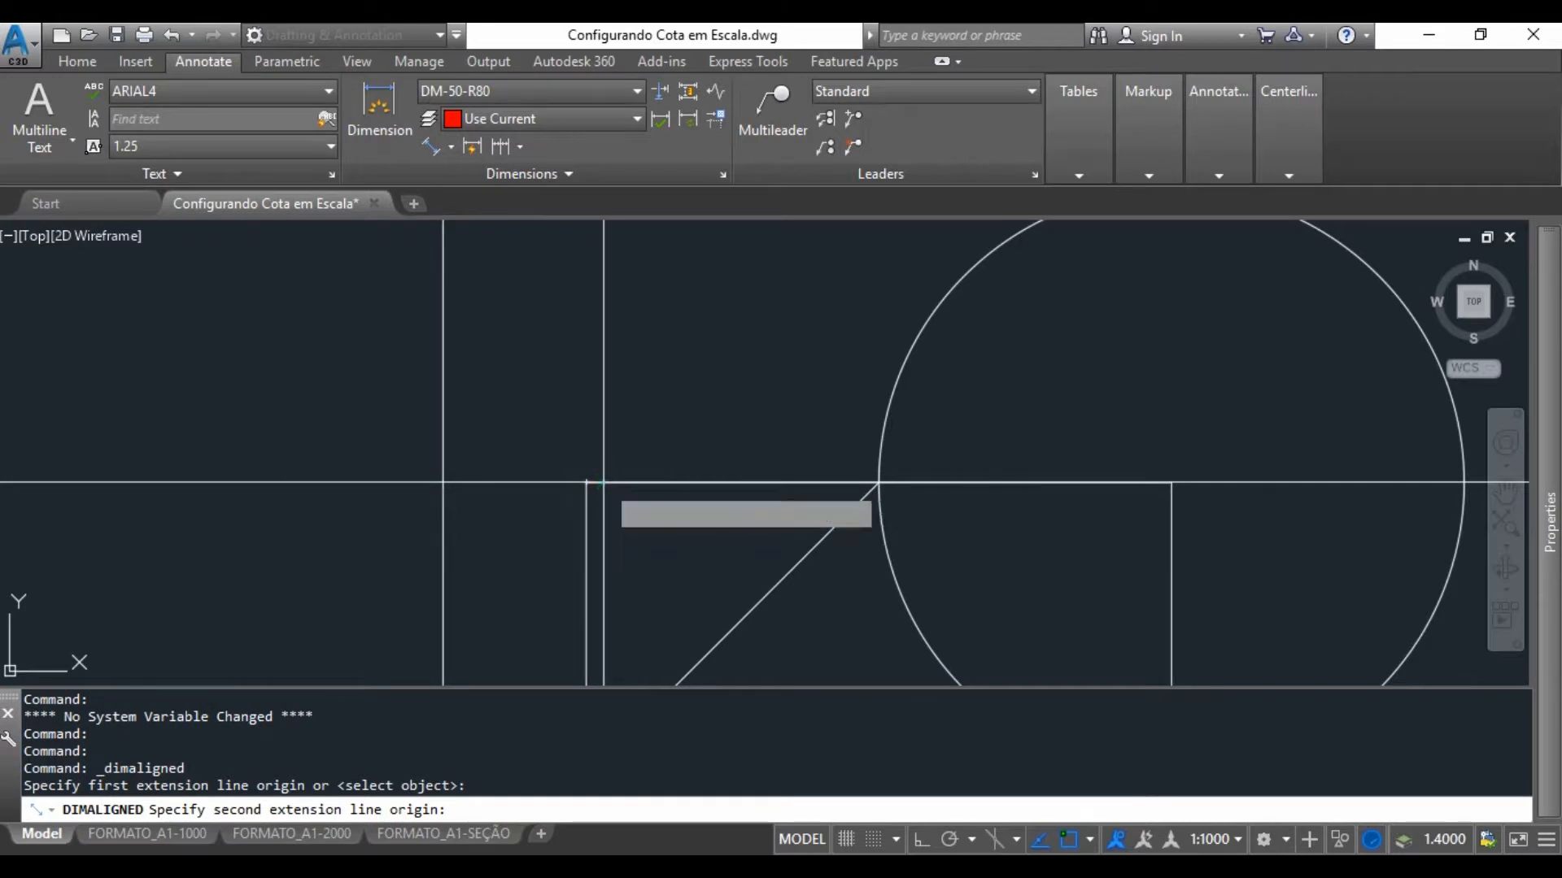
pyautogui.click(603, 483)
pyautogui.scroll(8, 602, 480)
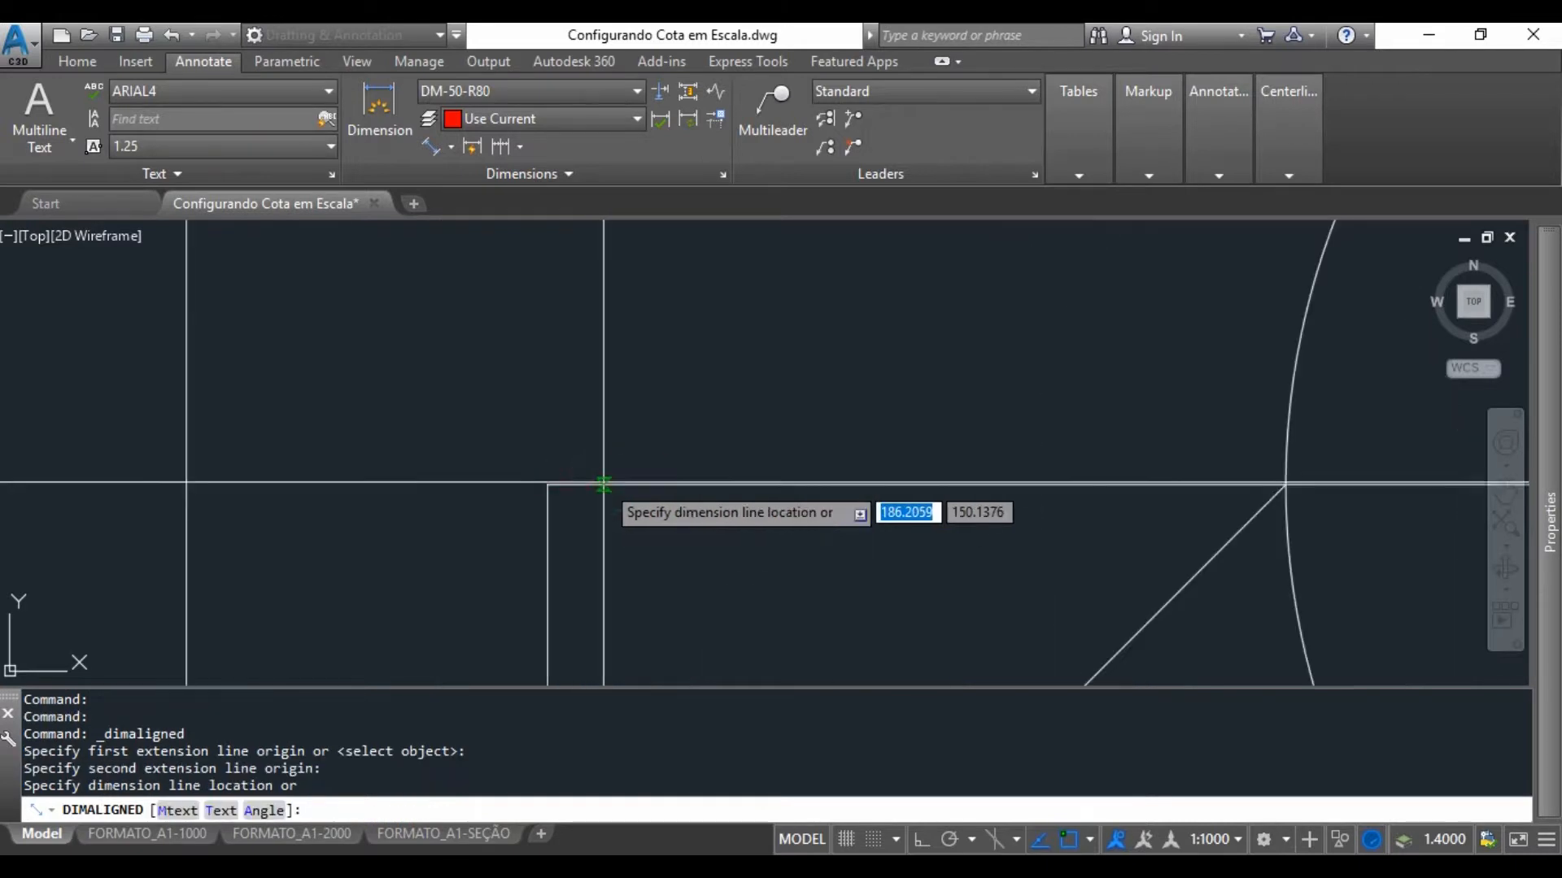
pyautogui.click(607, 355)
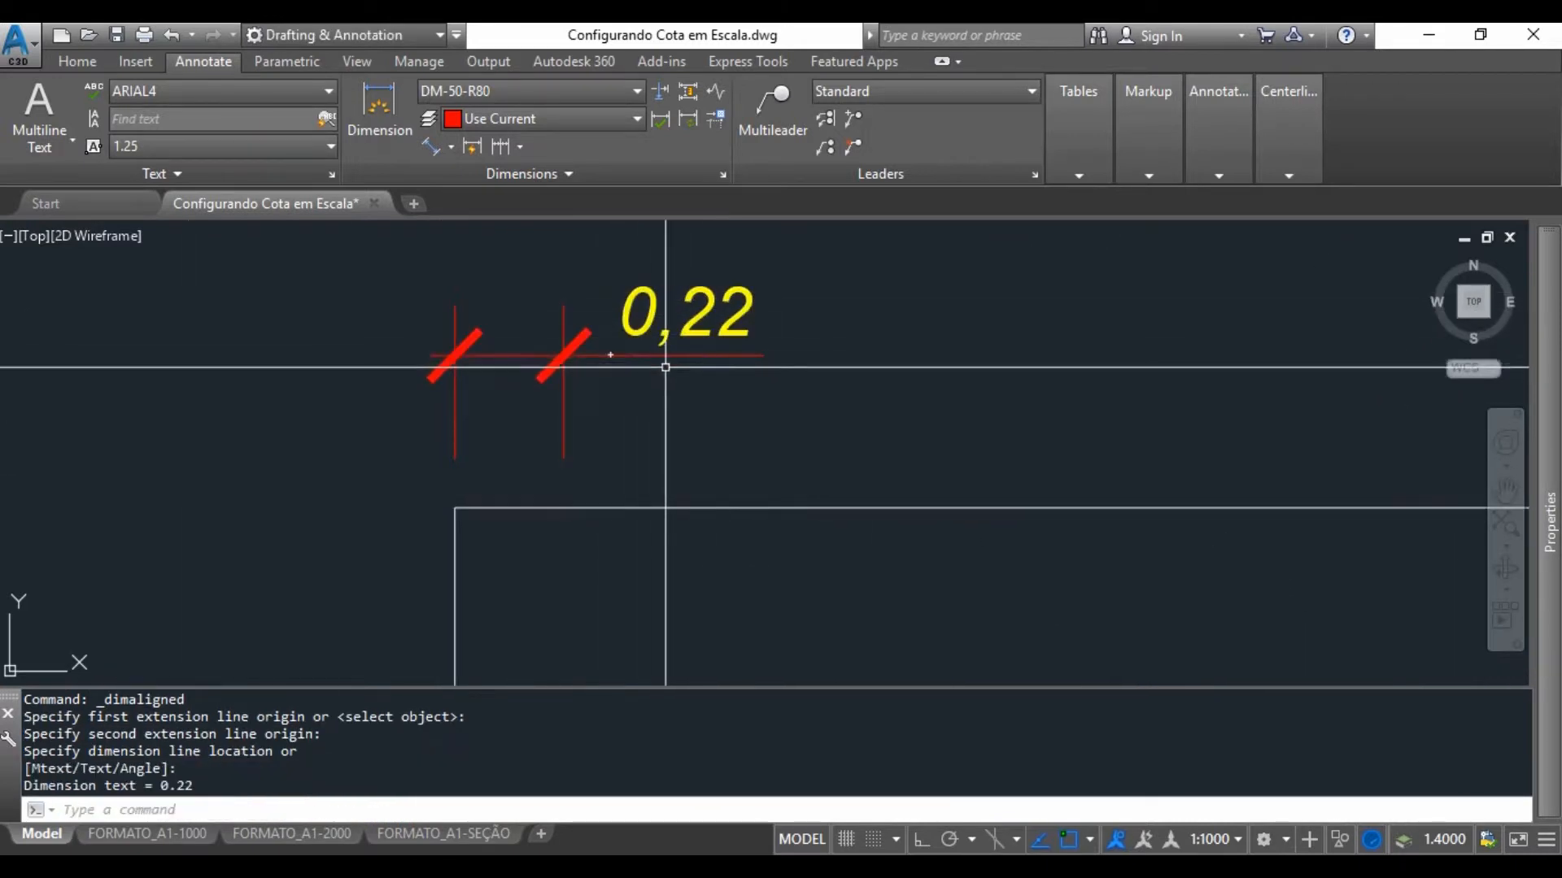
pyautogui.scroll(-3, 724, 363)
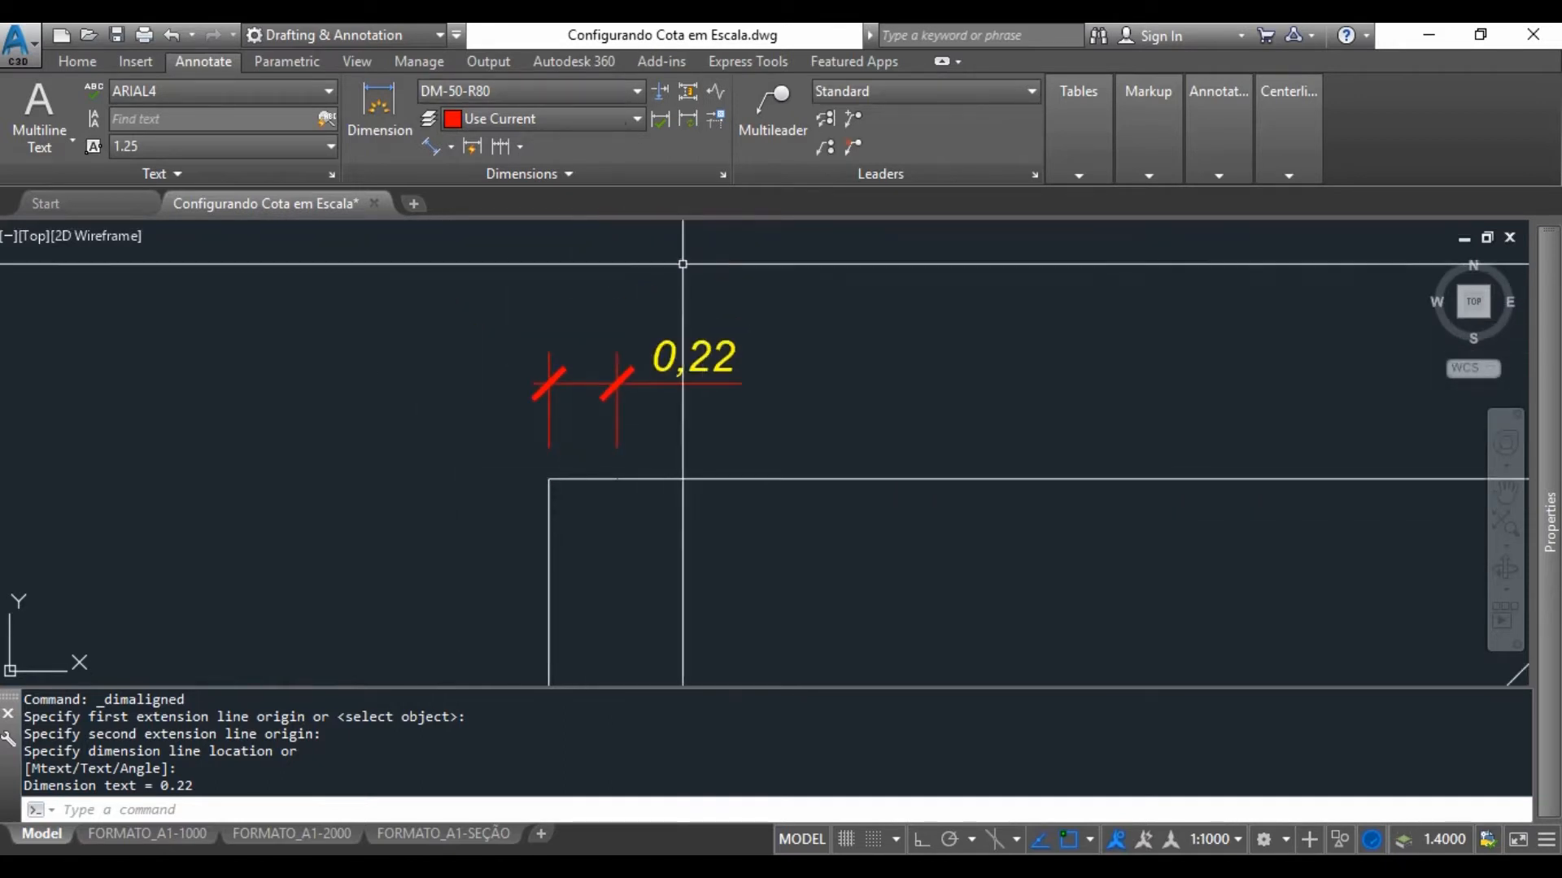
pyautogui.scroll(-4, 529, 366)
pyautogui.scroll(4, 801, 356)
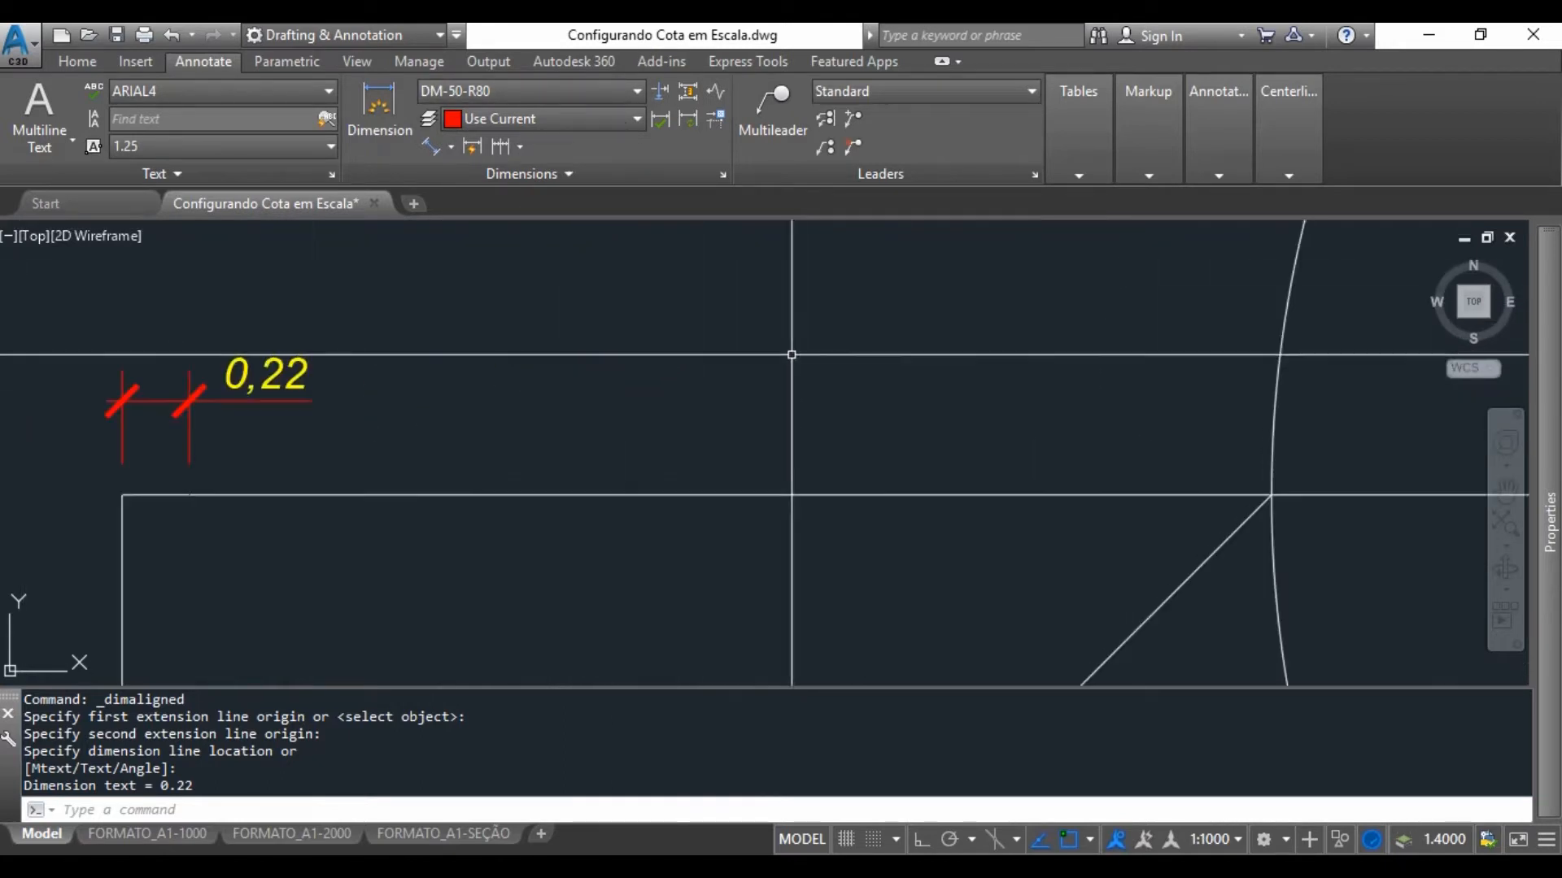
# Modify DM-50-R80 so that text out of its default position goes over the dimension line, with leader.
pyautogui.click(723, 175)
pyautogui.click(1008, 397)
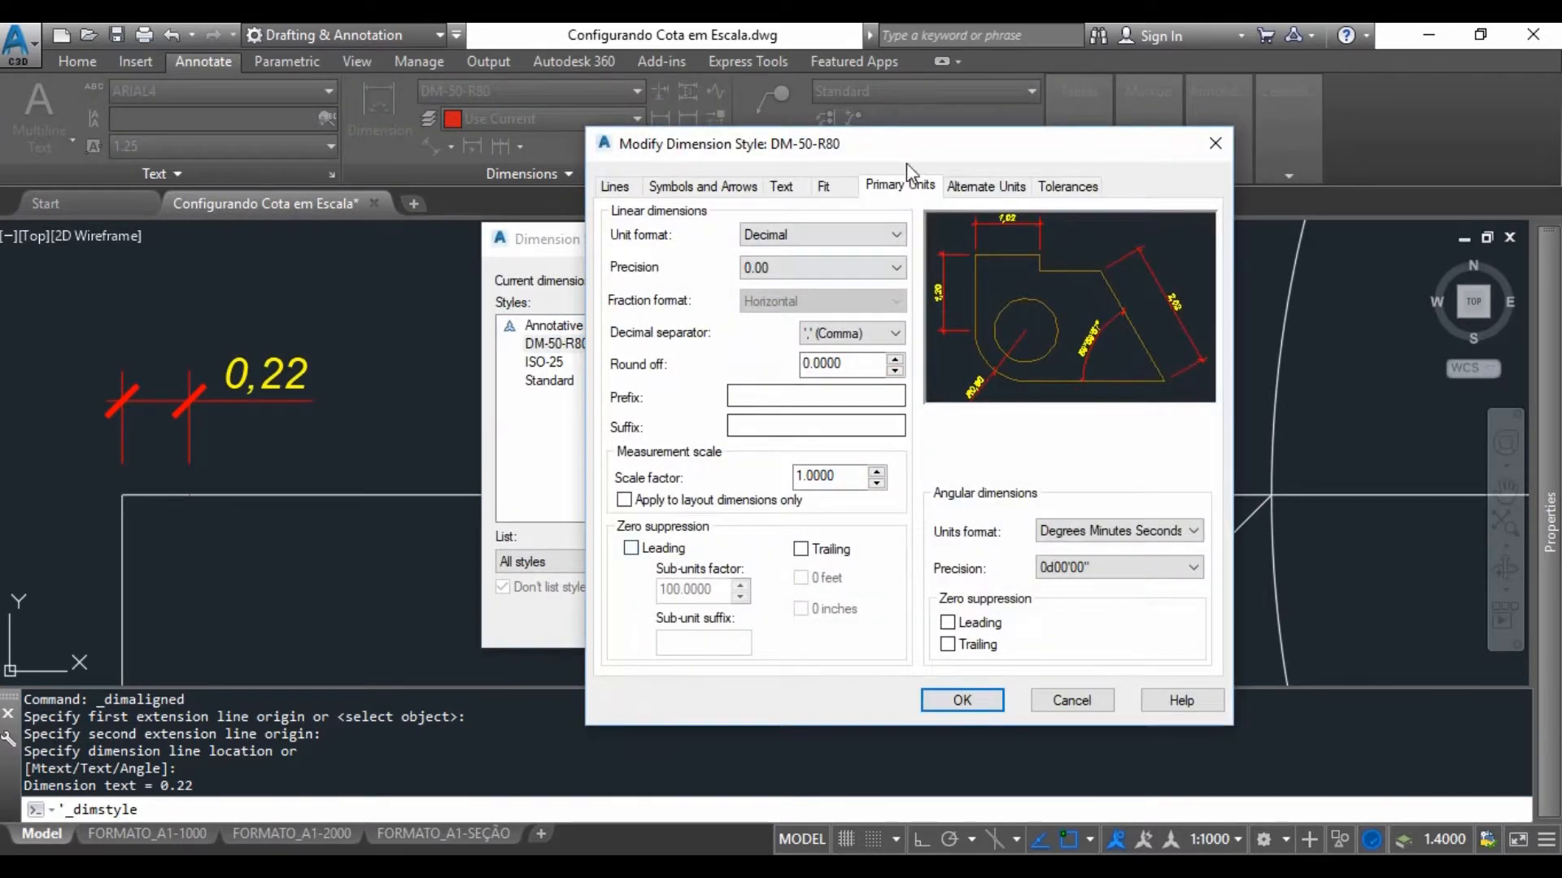
pyautogui.click(833, 193)
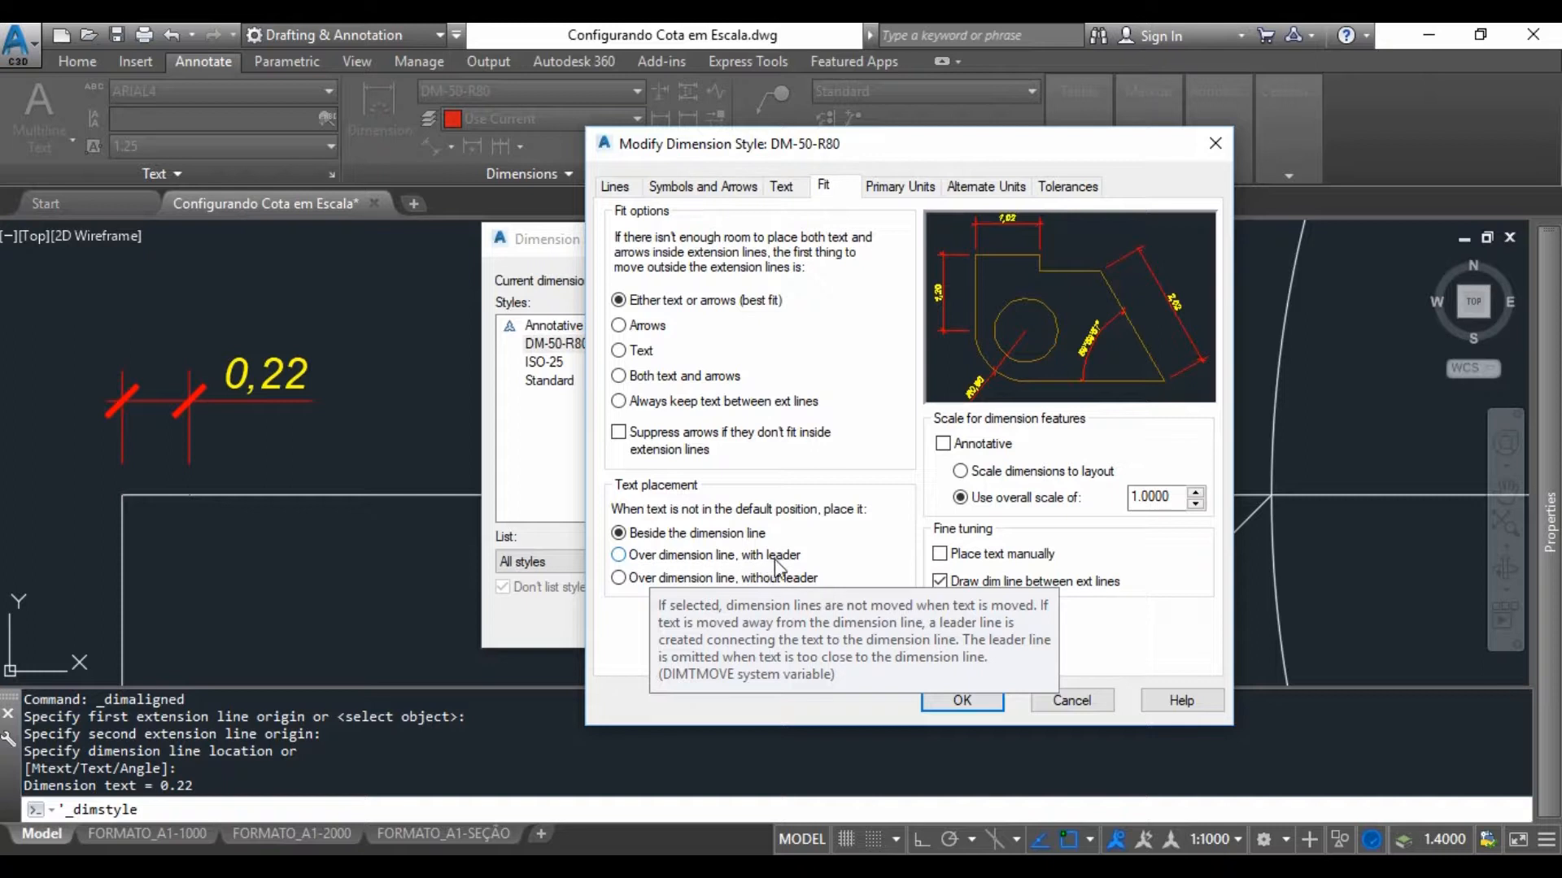
pyautogui.click(644, 556)
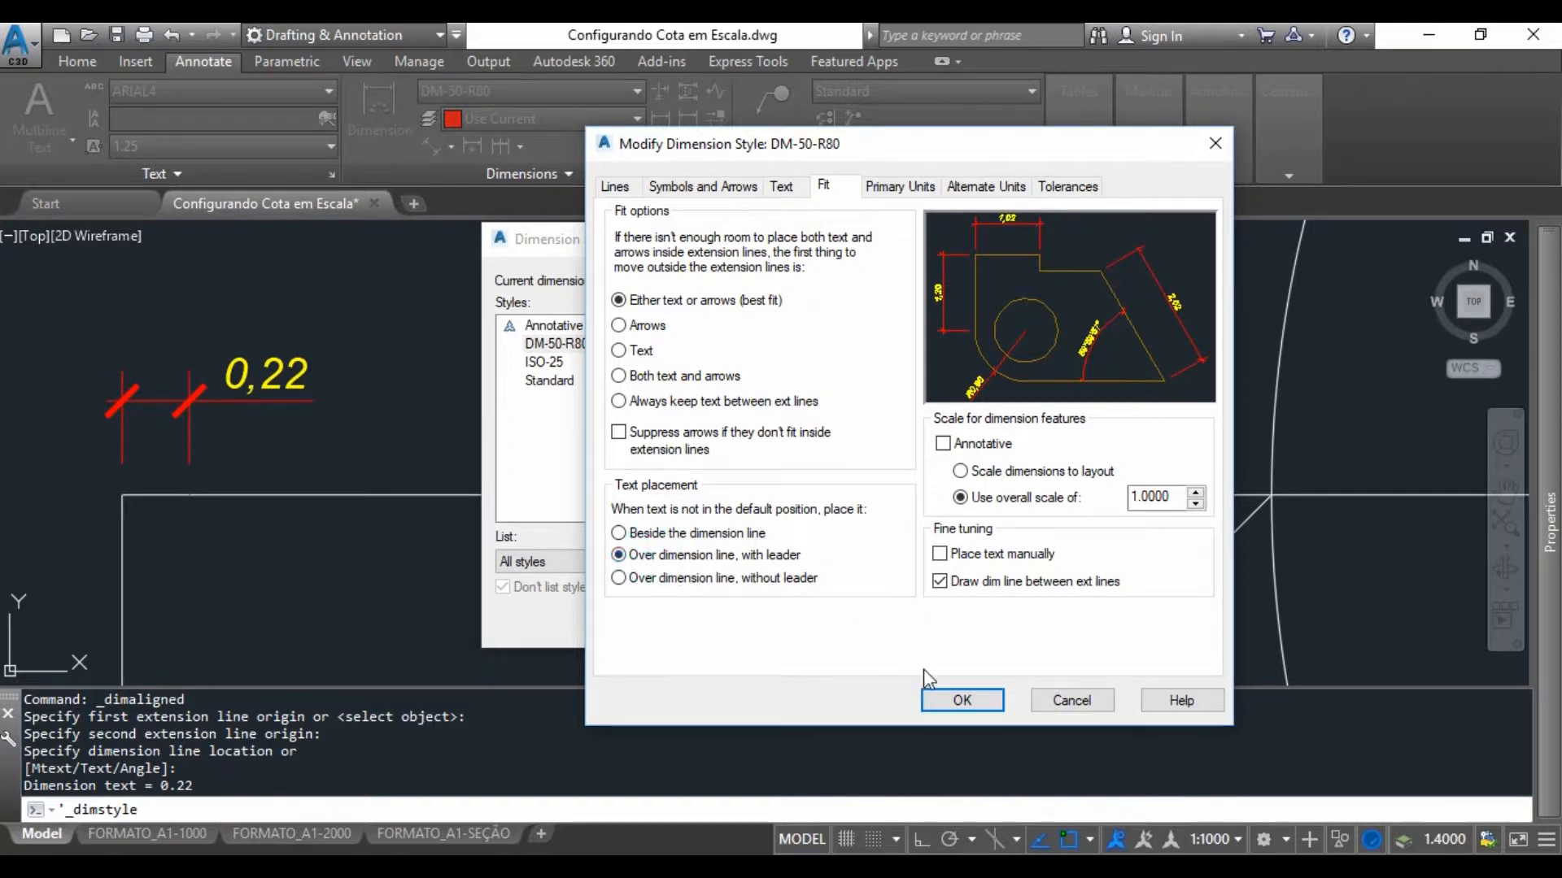
pyautogui.click(949, 701)
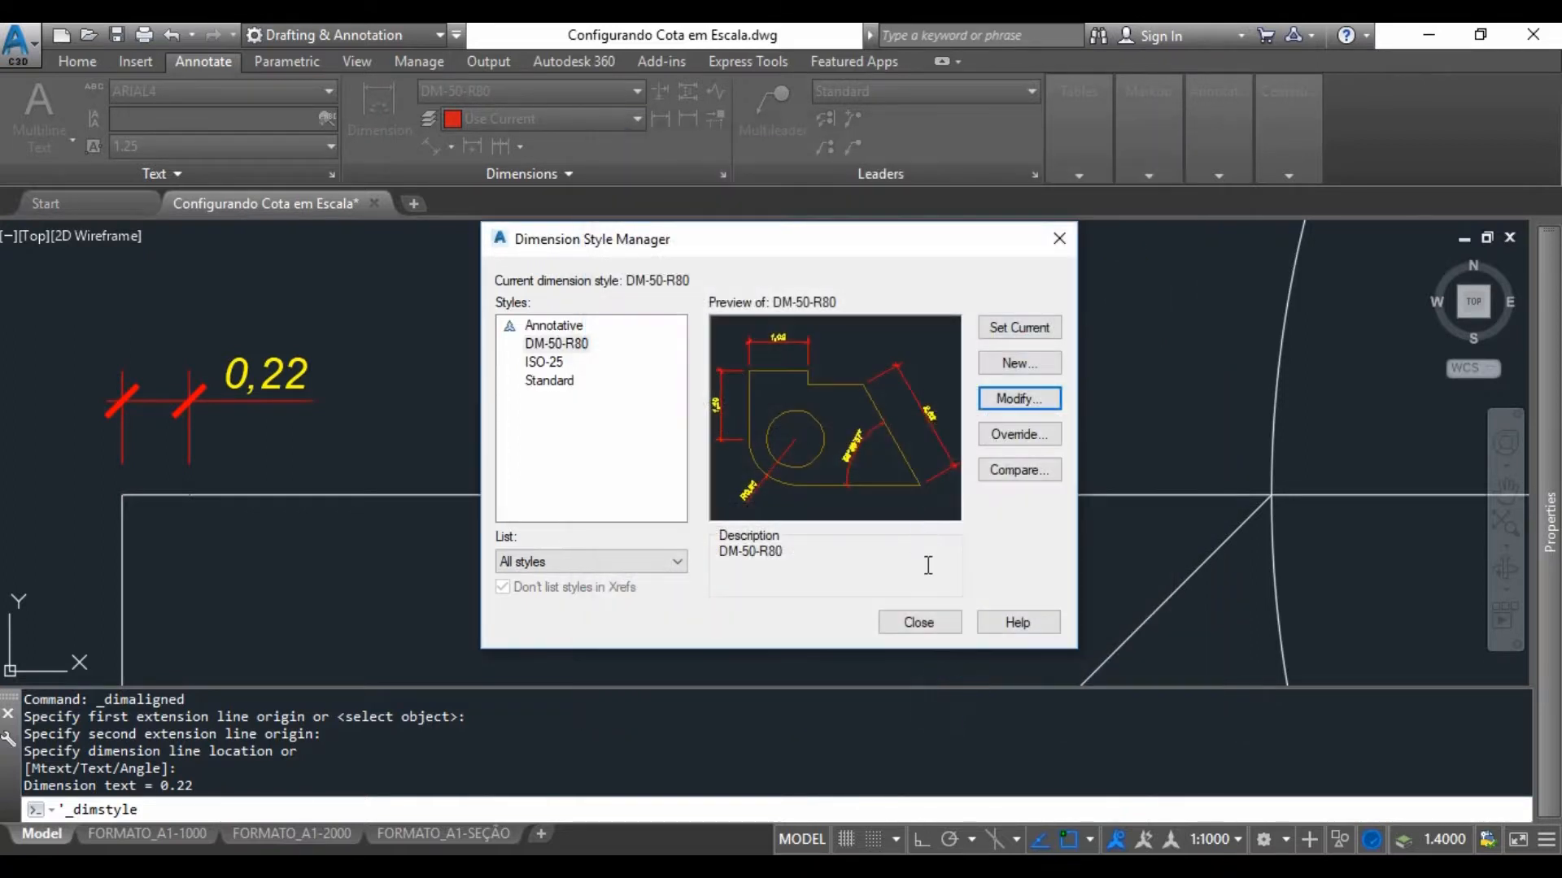
pyautogui.click(916, 623)
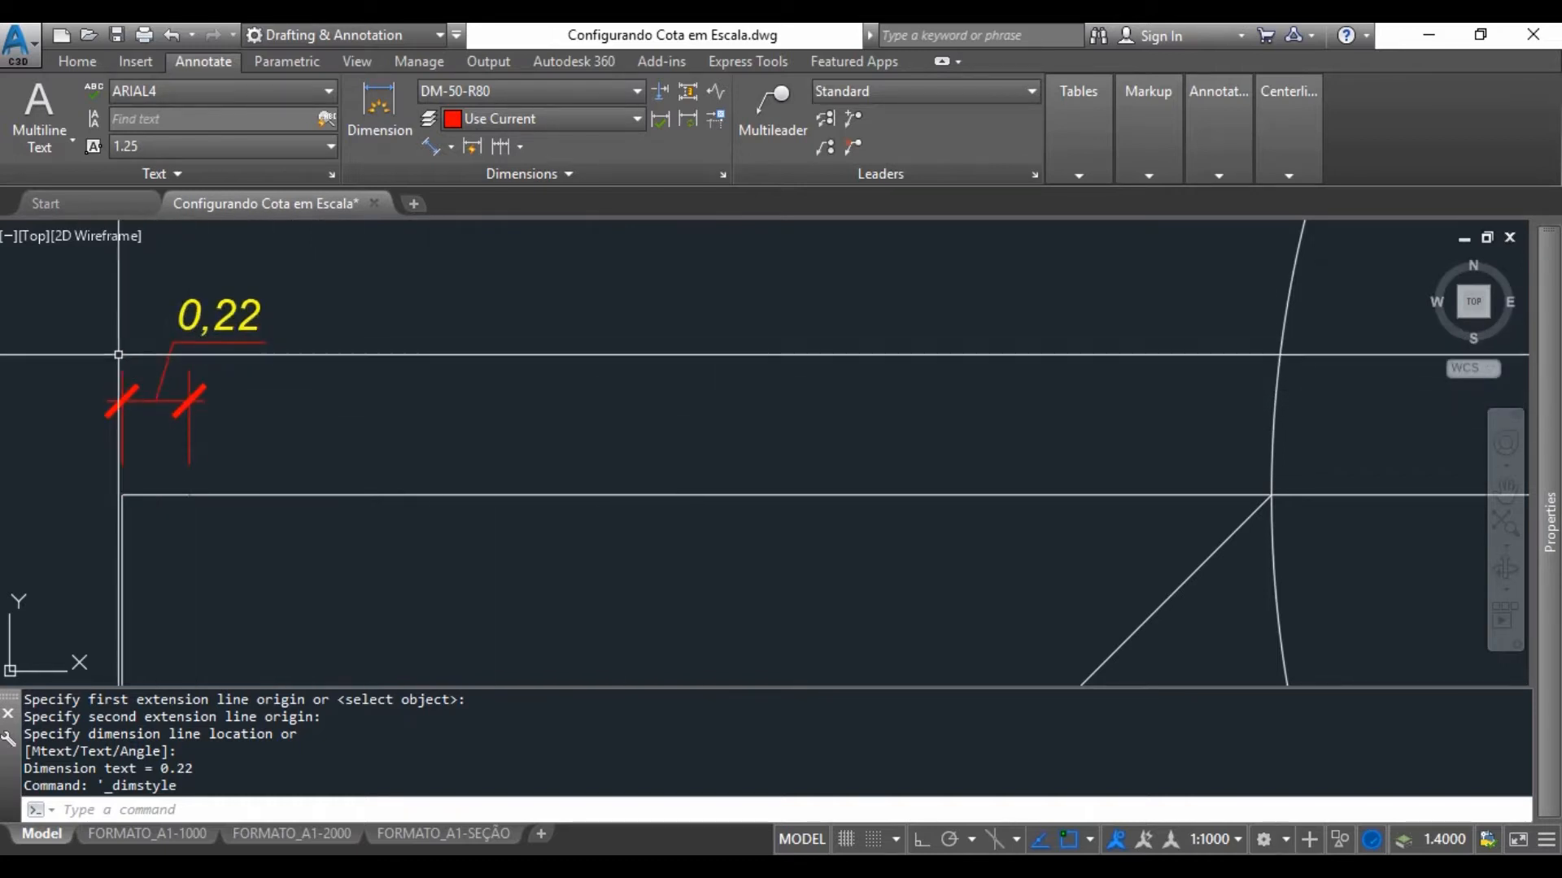
# Change the DM-50-R80 text placement to over the dimension line, without leader, and check the short dimension.
pyautogui.click(723, 173)
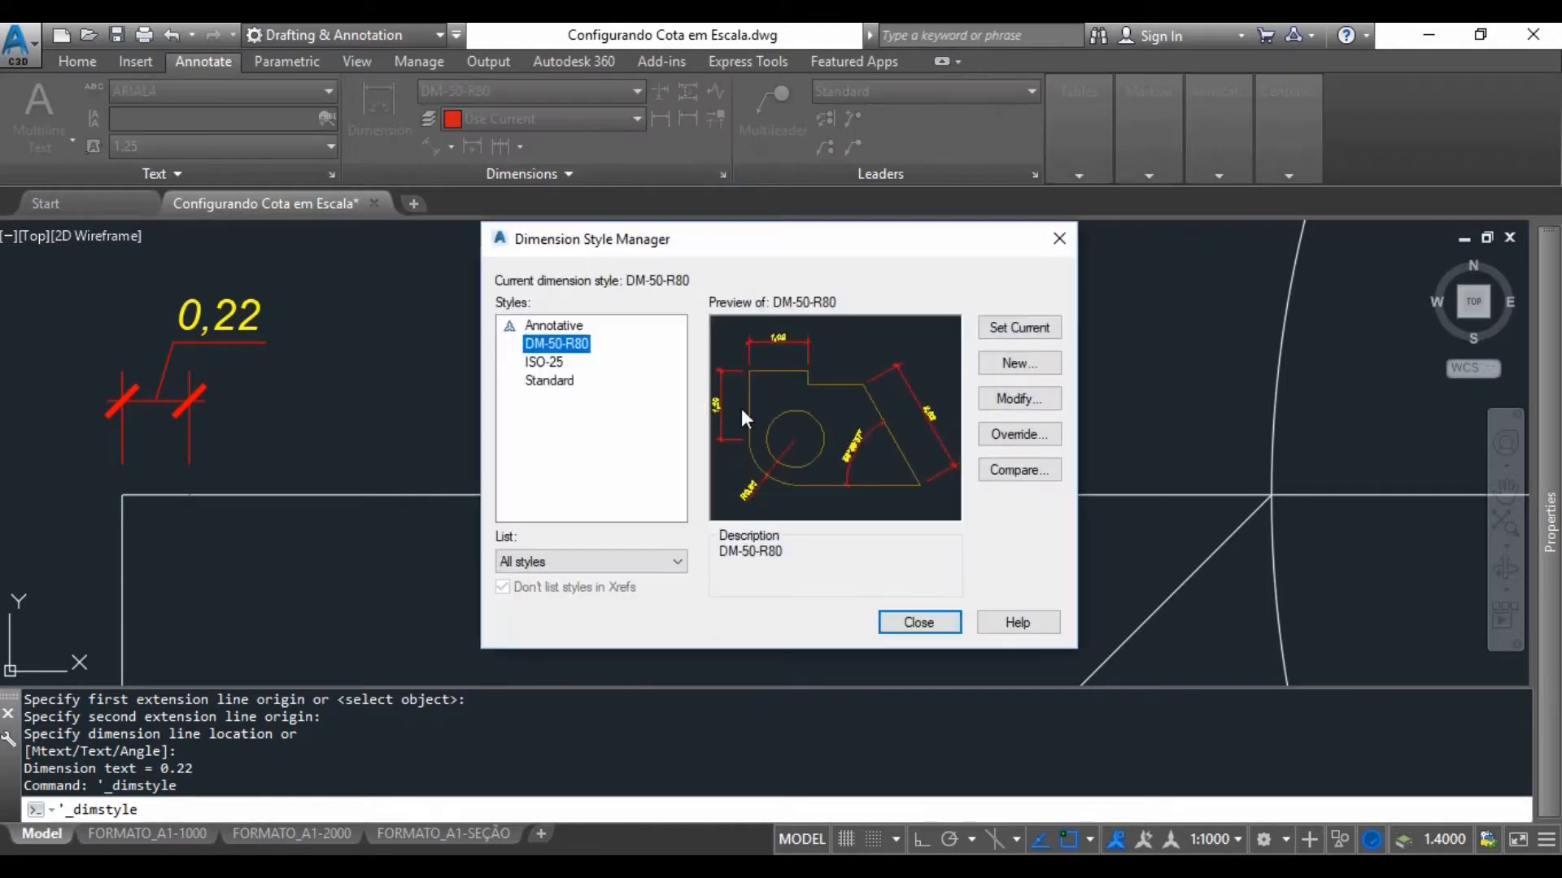
pyautogui.click(1019, 398)
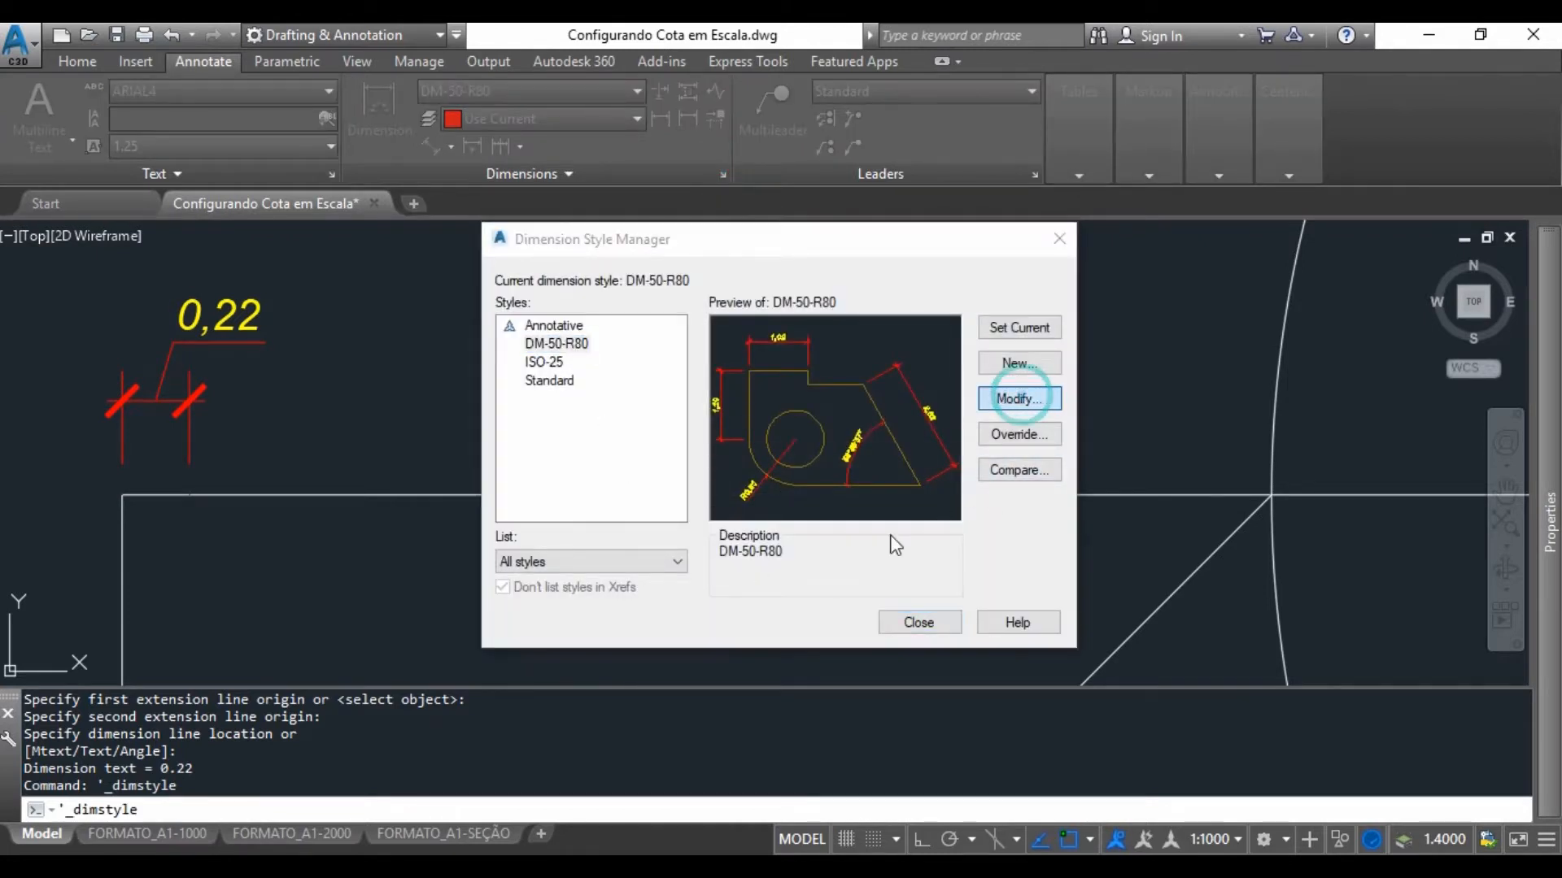
pyautogui.click(619, 578)
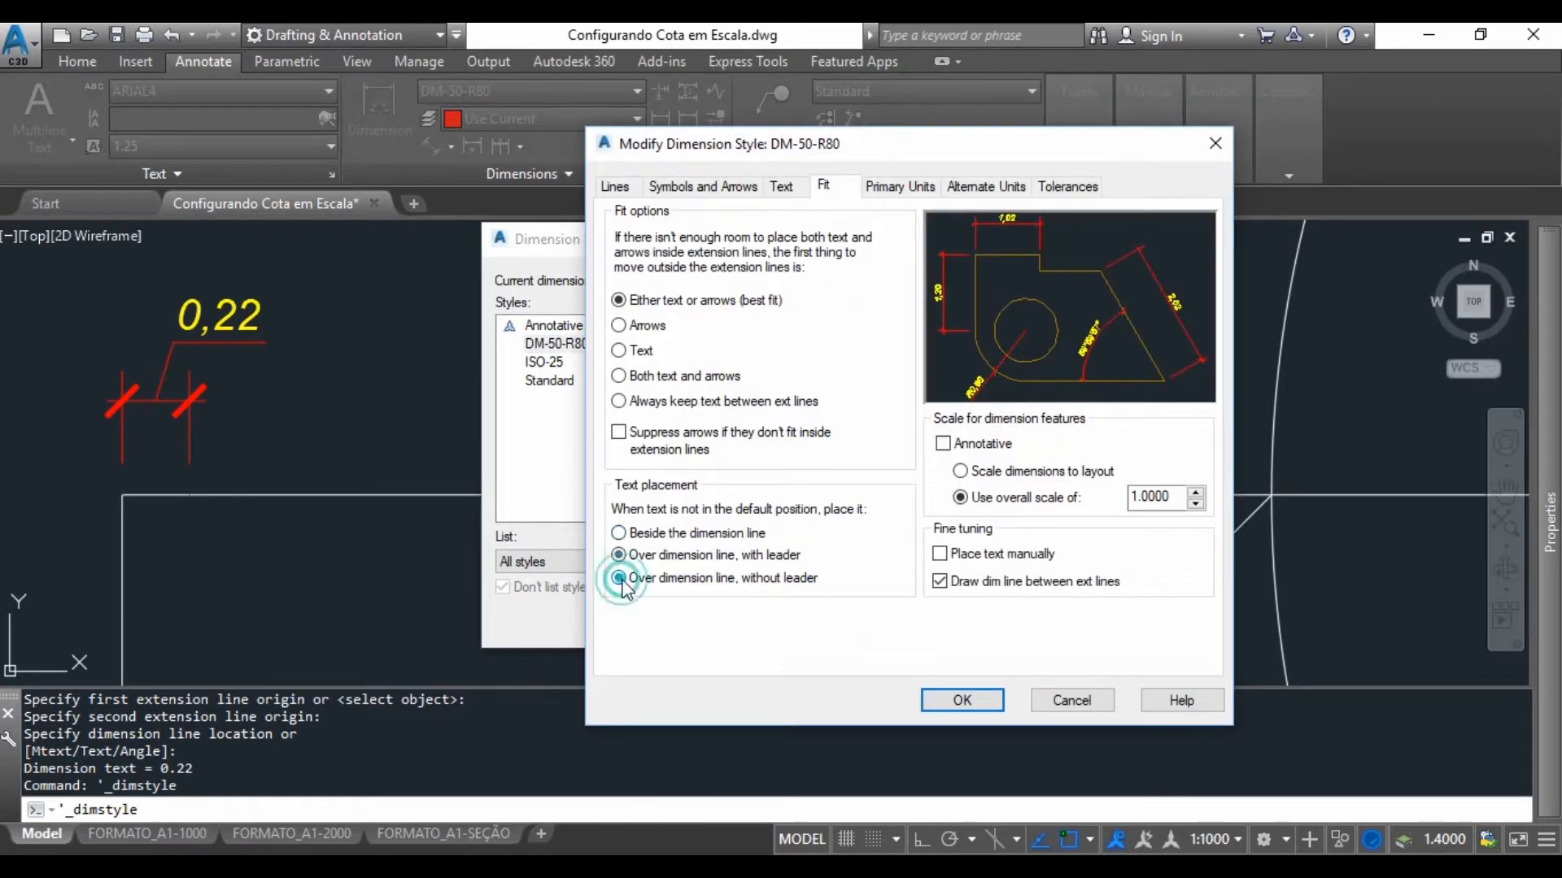
pyautogui.click(962, 702)
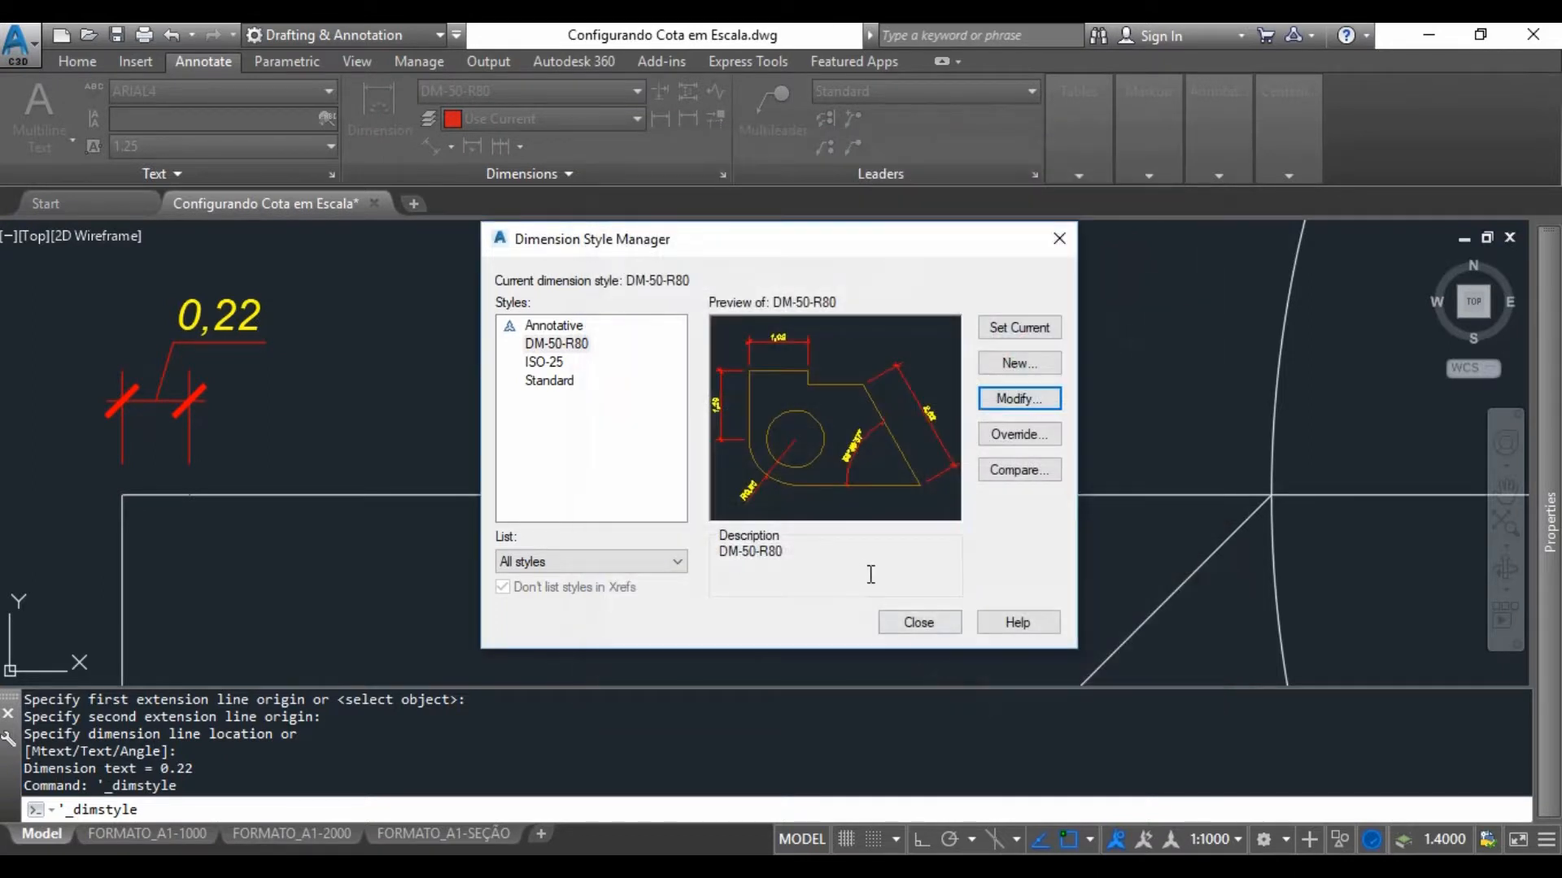
pyautogui.click(917, 621)
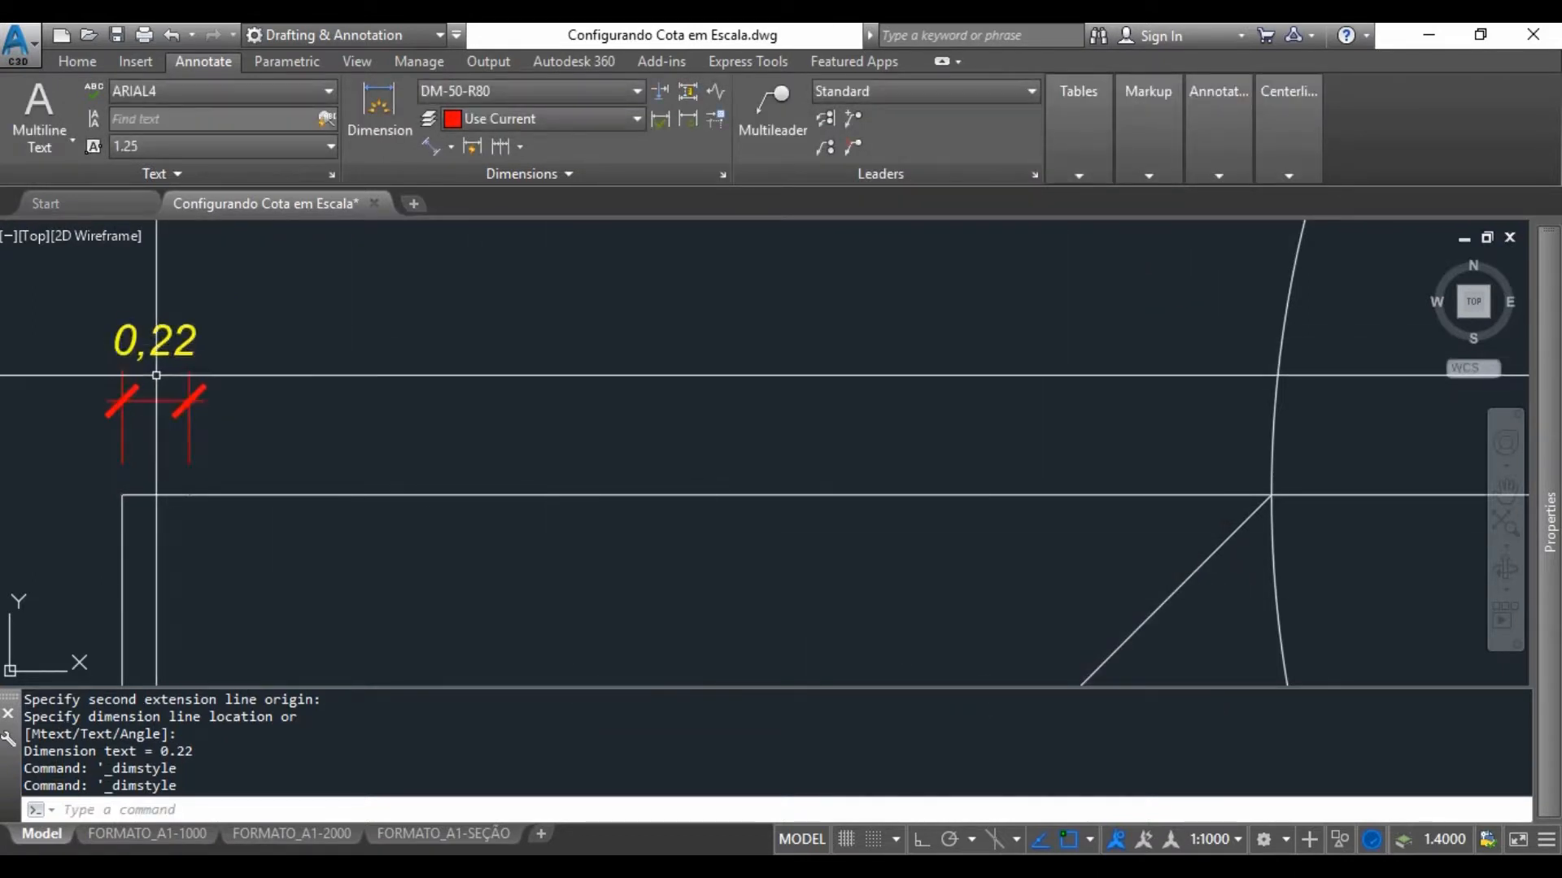
pyautogui.scroll(-4, 773, 518)
pyautogui.scroll(-4, 747, 426)
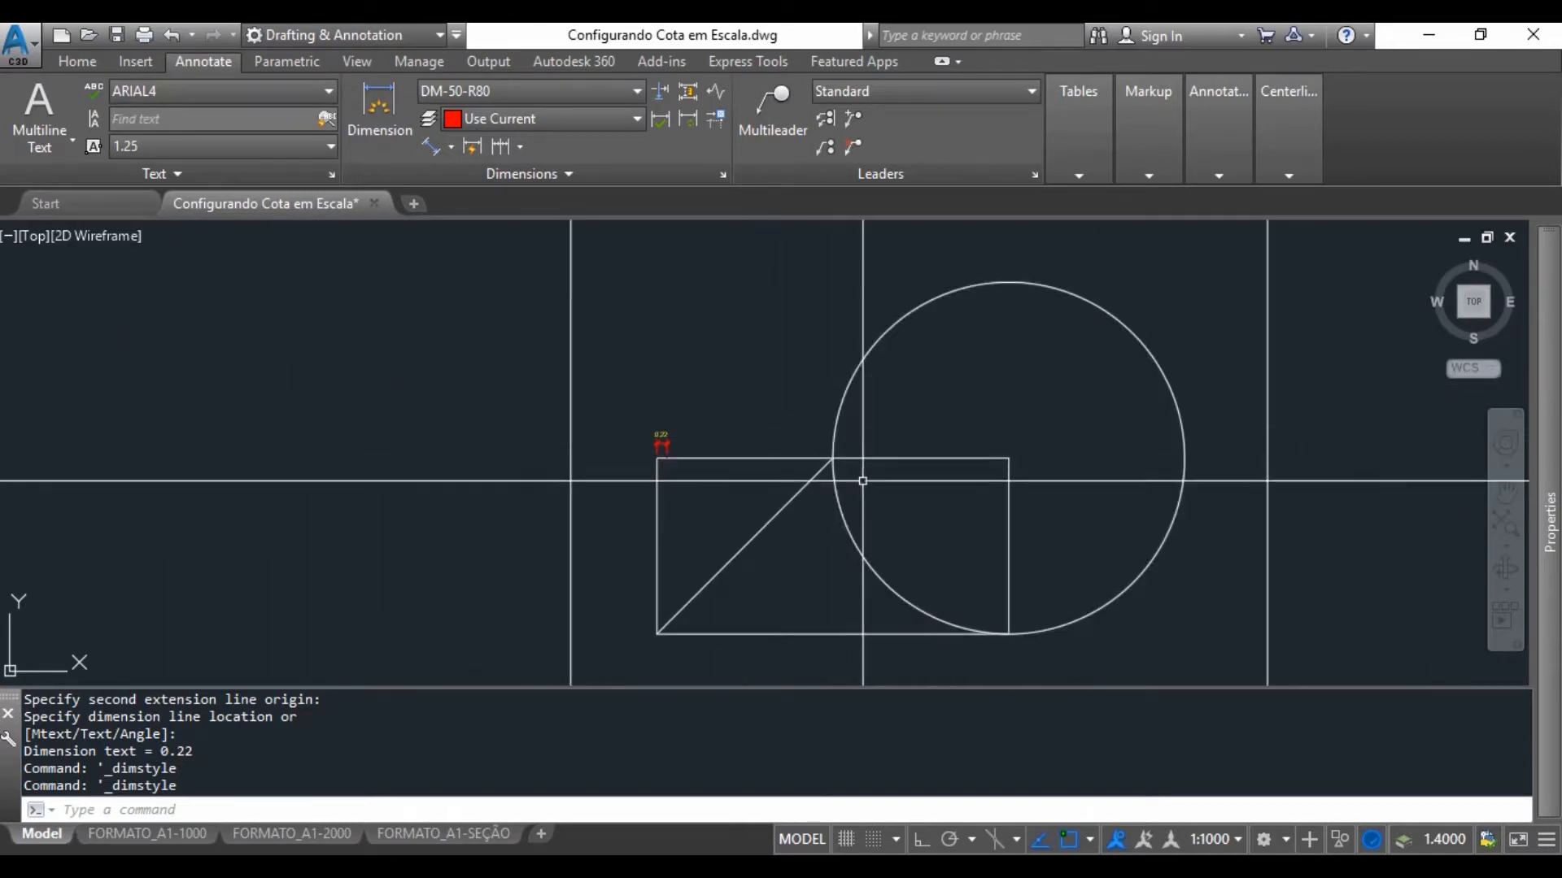
# Set the DM-50-R80 text placement to beside the dimension line.
pyautogui.click(721, 176)
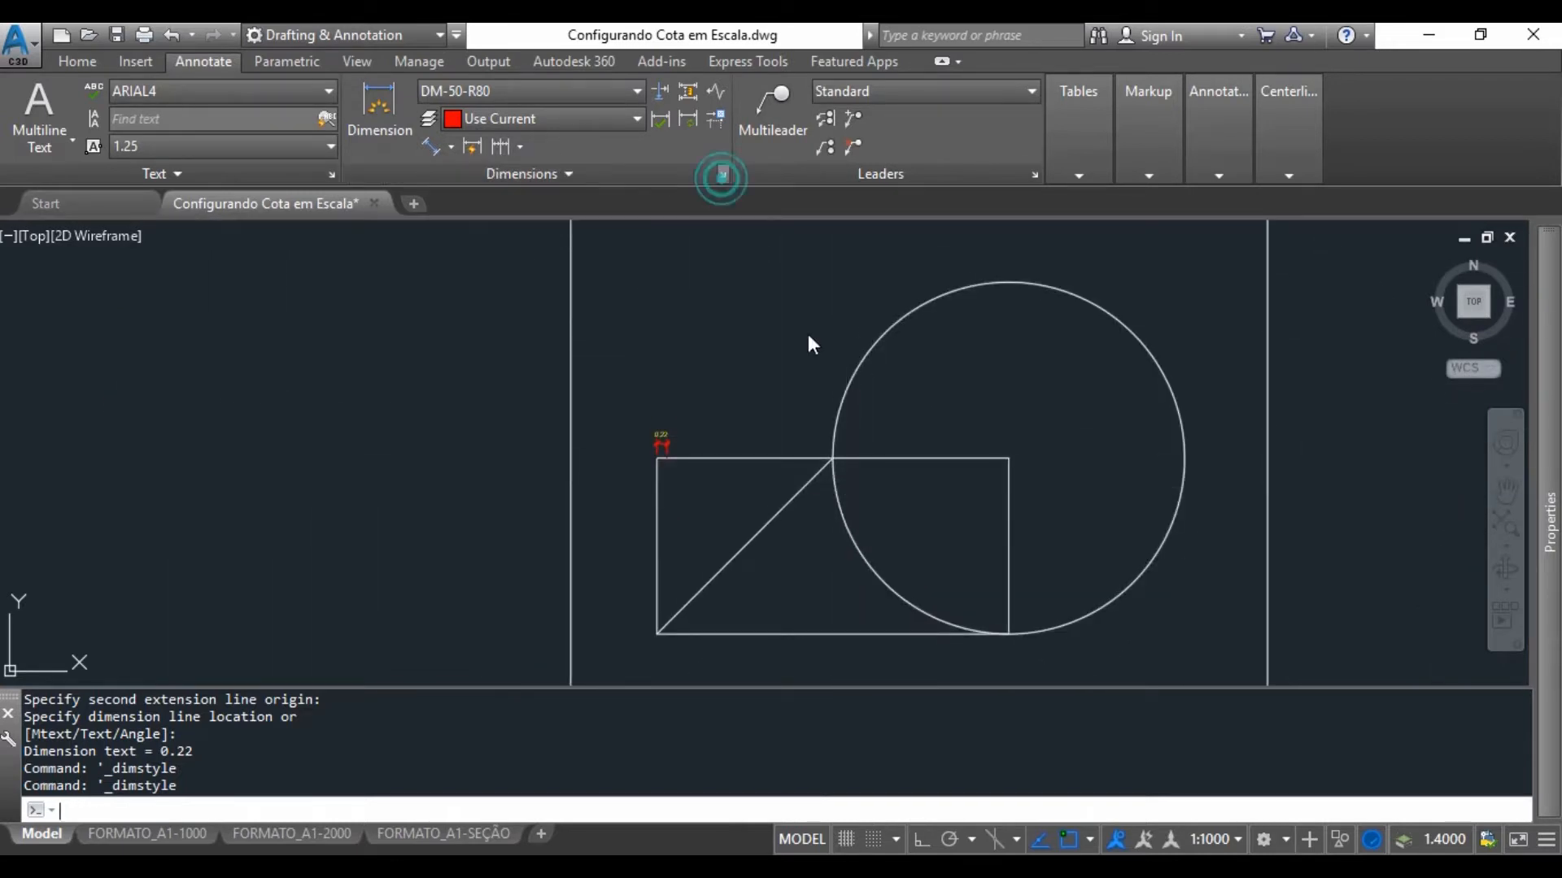
pyautogui.click(1008, 400)
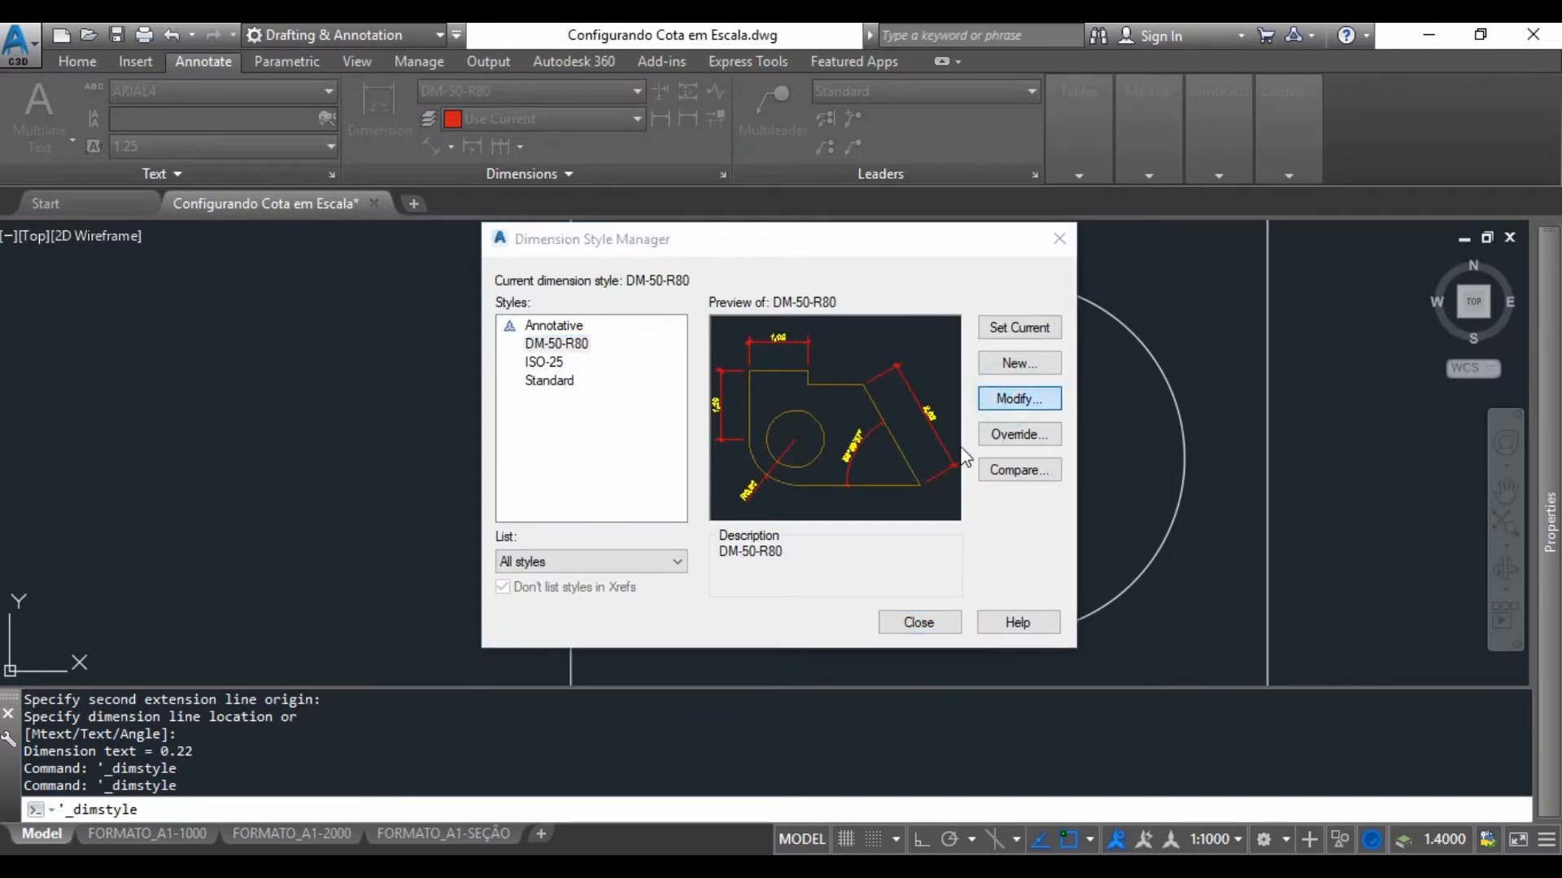
pyautogui.click(630, 532)
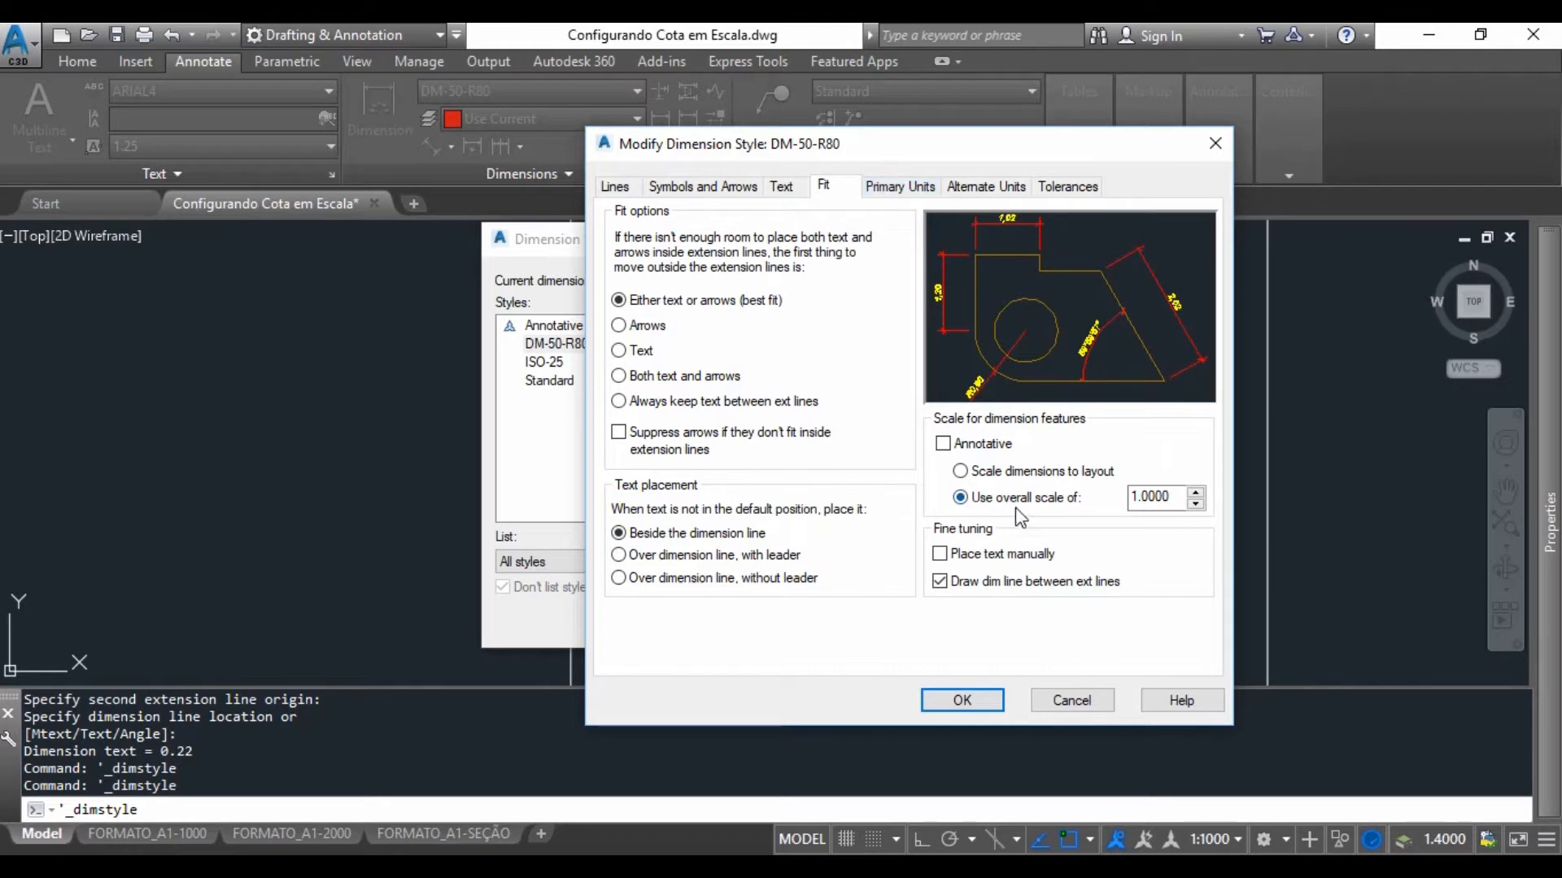
# Set the linear primary units of DM-50-R80 to Decimal format, 0.00 precision and a comma decimal separator.
pyautogui.click(897, 194)
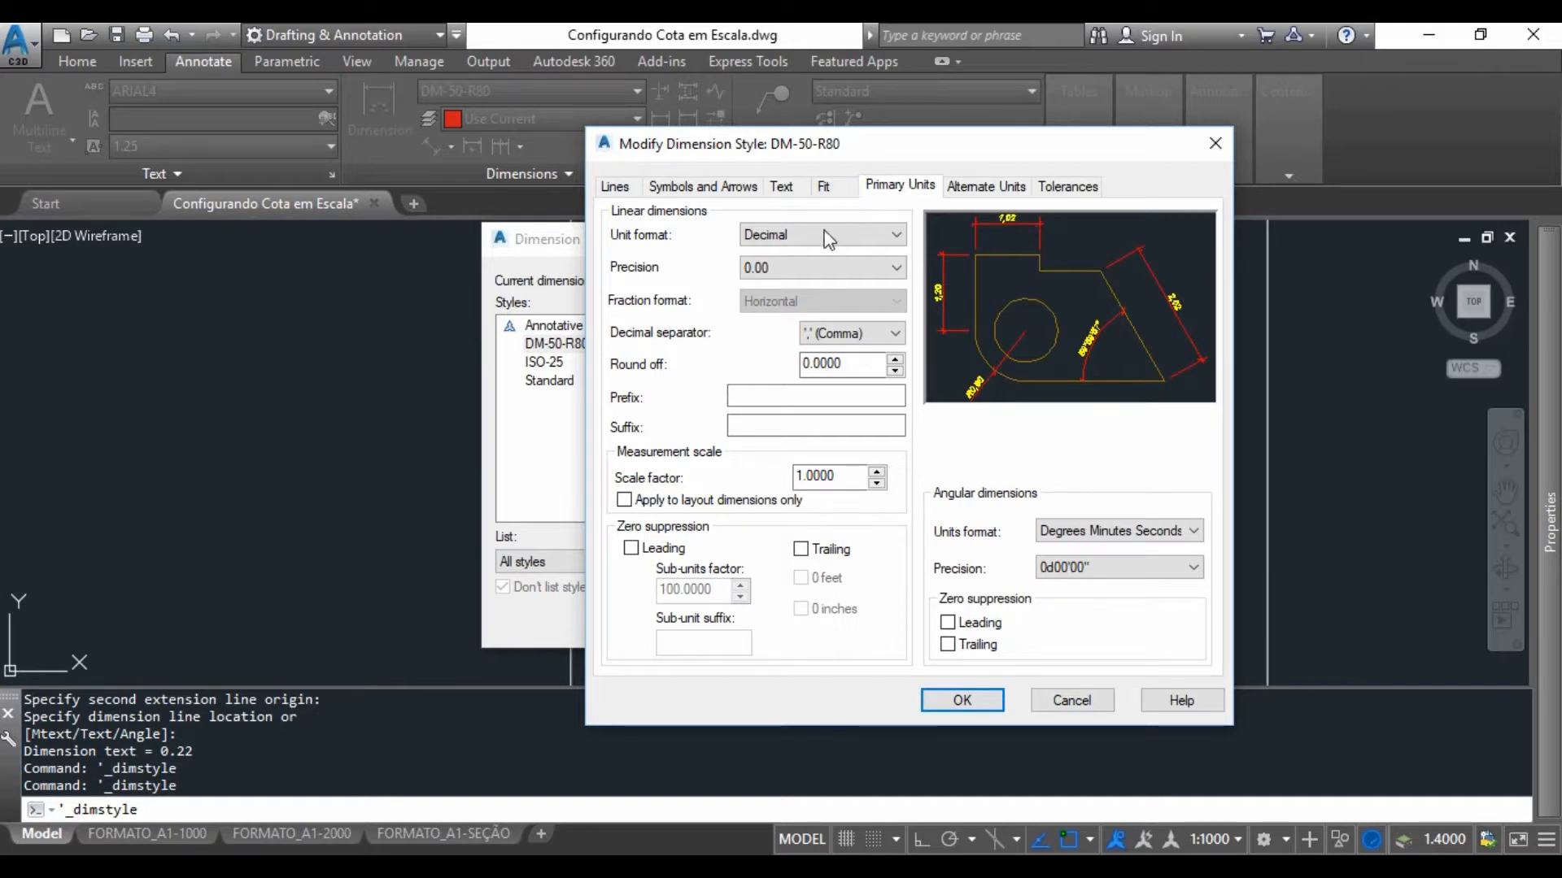
pyautogui.click(763, 235)
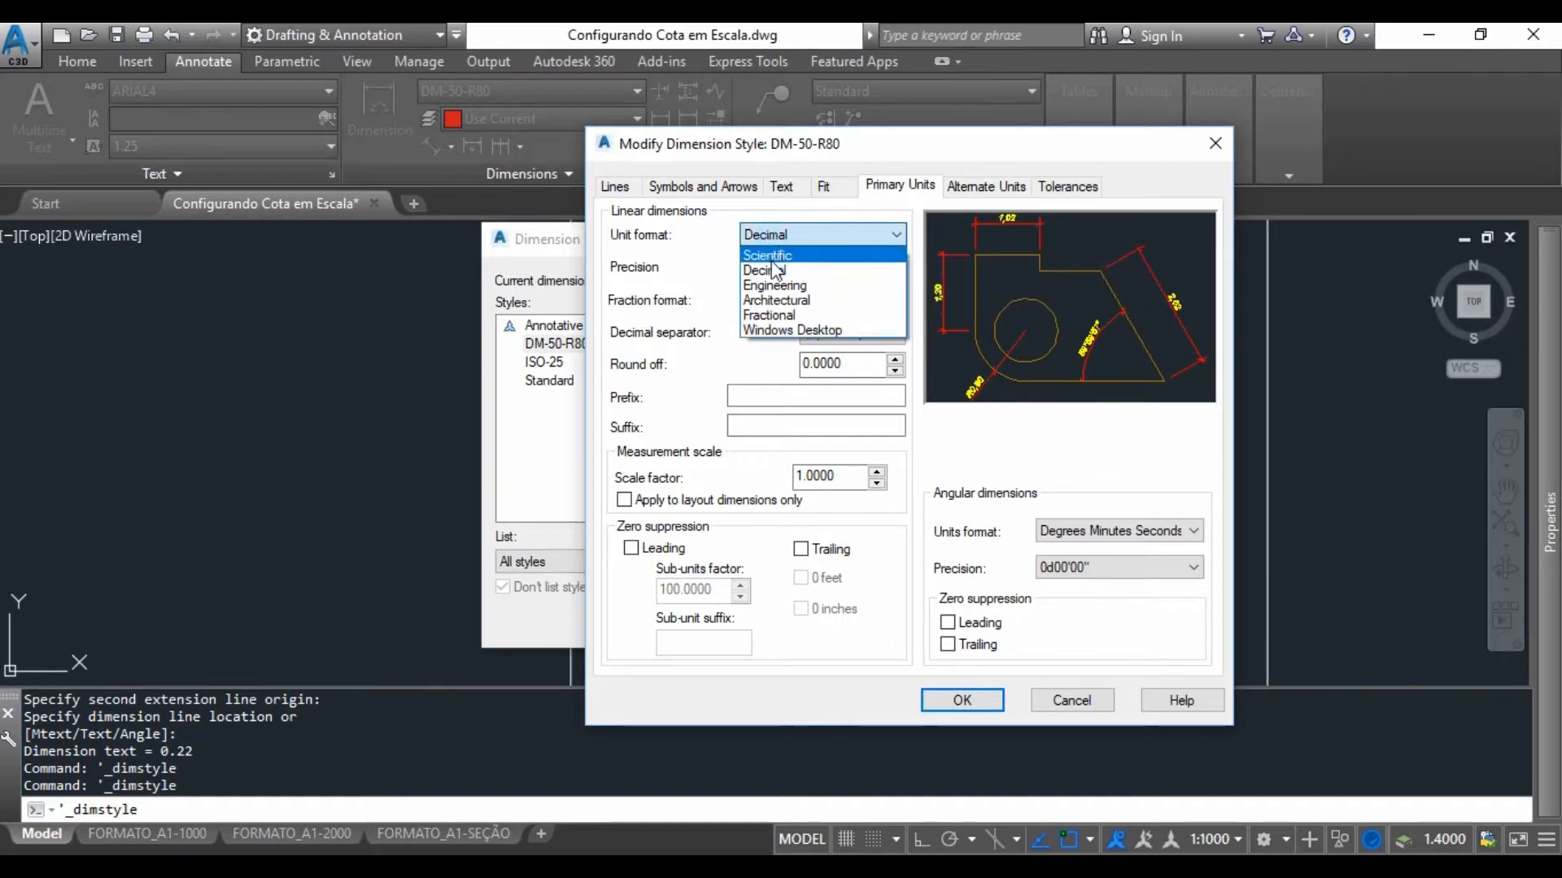
pyautogui.click(773, 269)
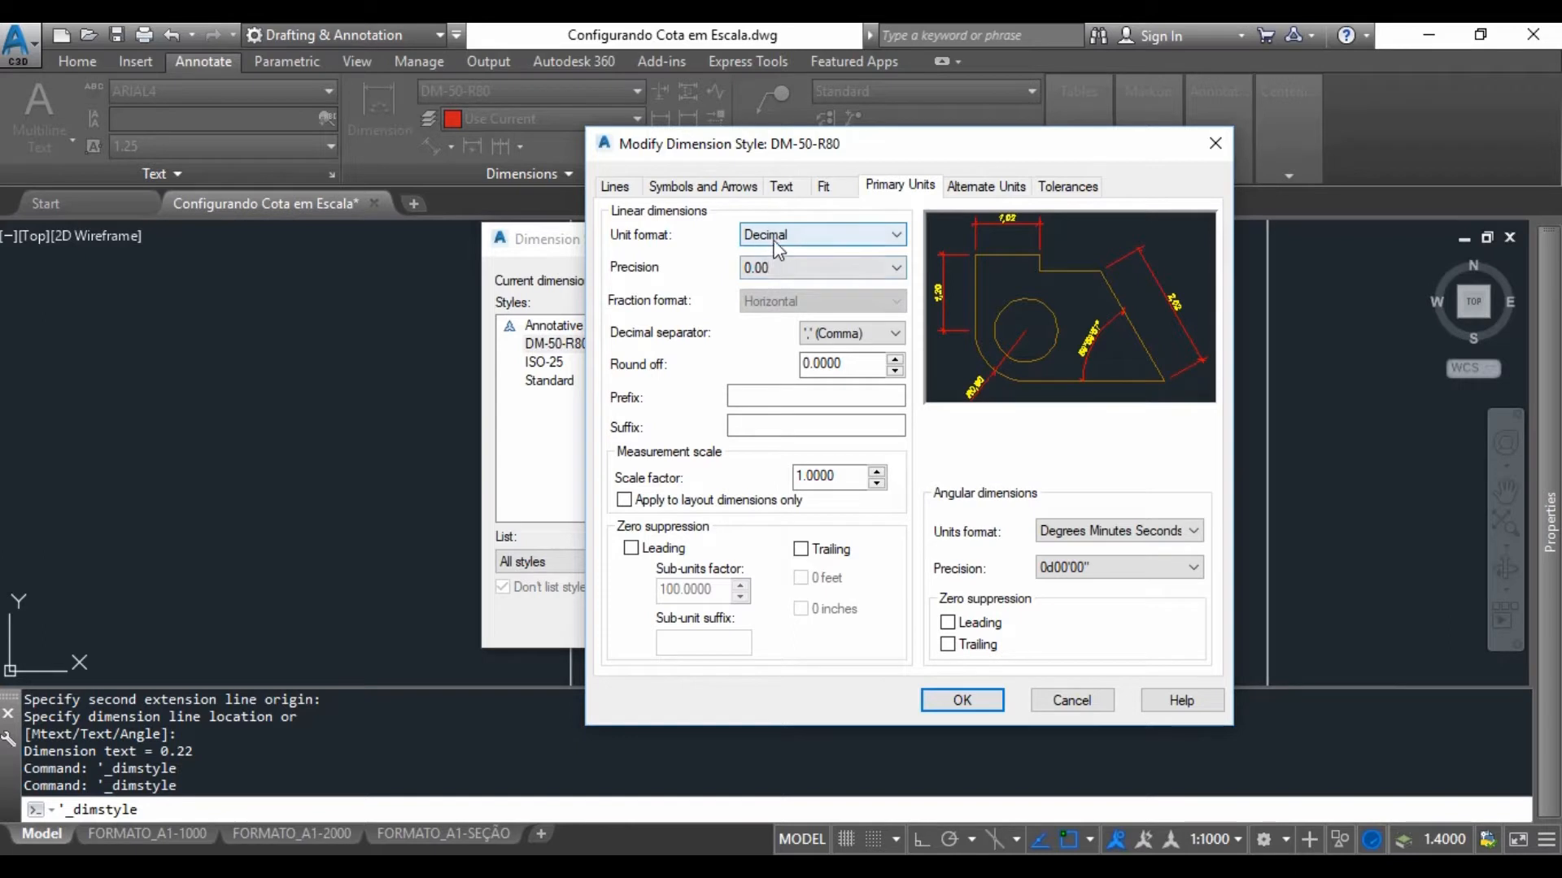
pyautogui.click(774, 243)
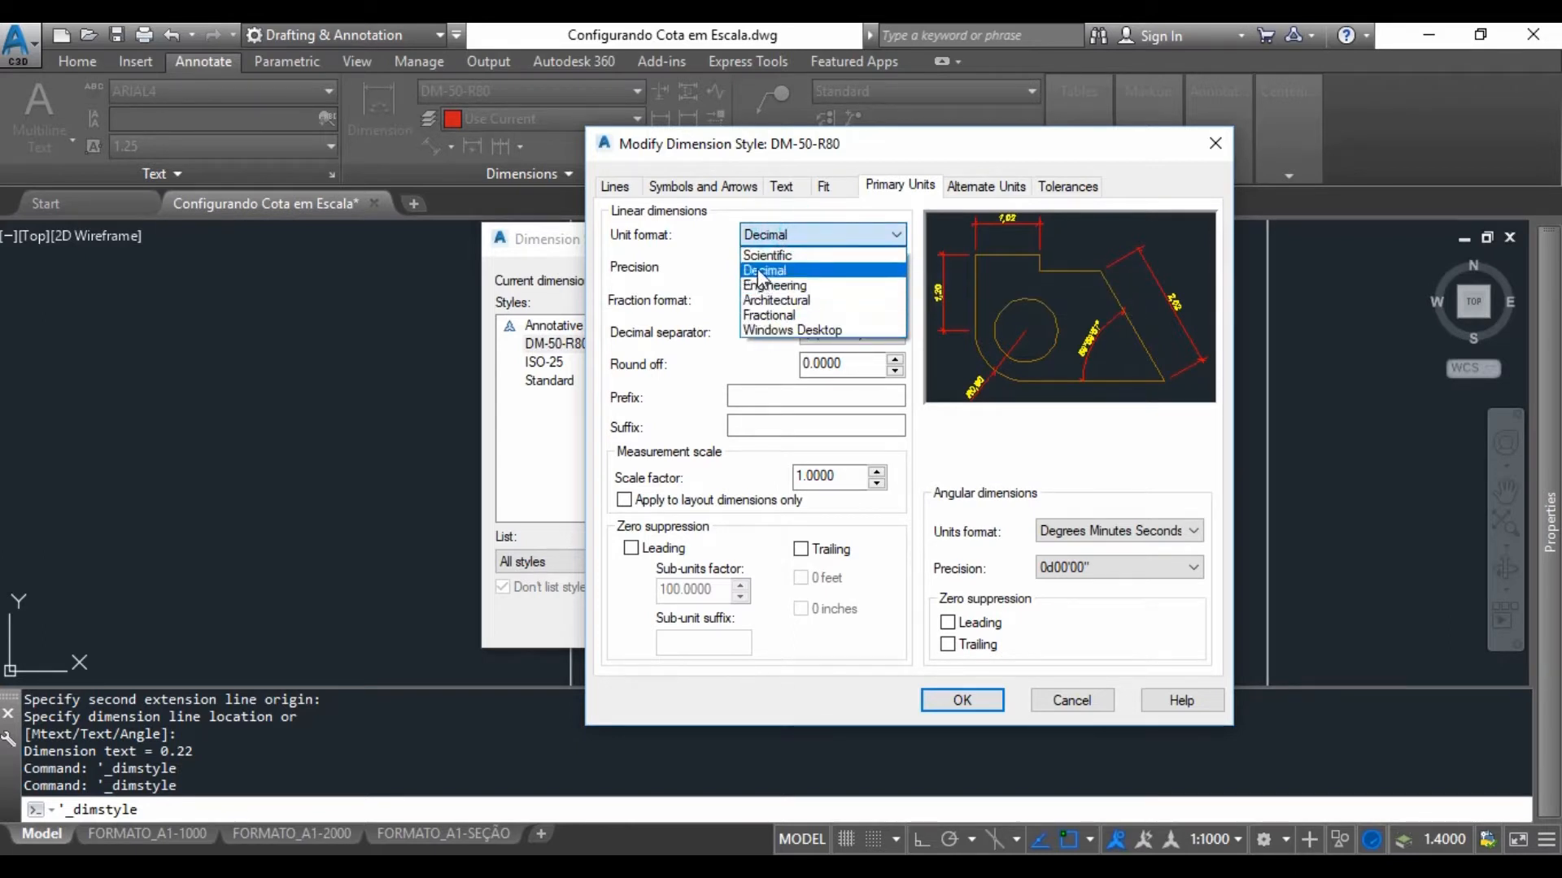
pyautogui.click(760, 271)
pyautogui.click(762, 273)
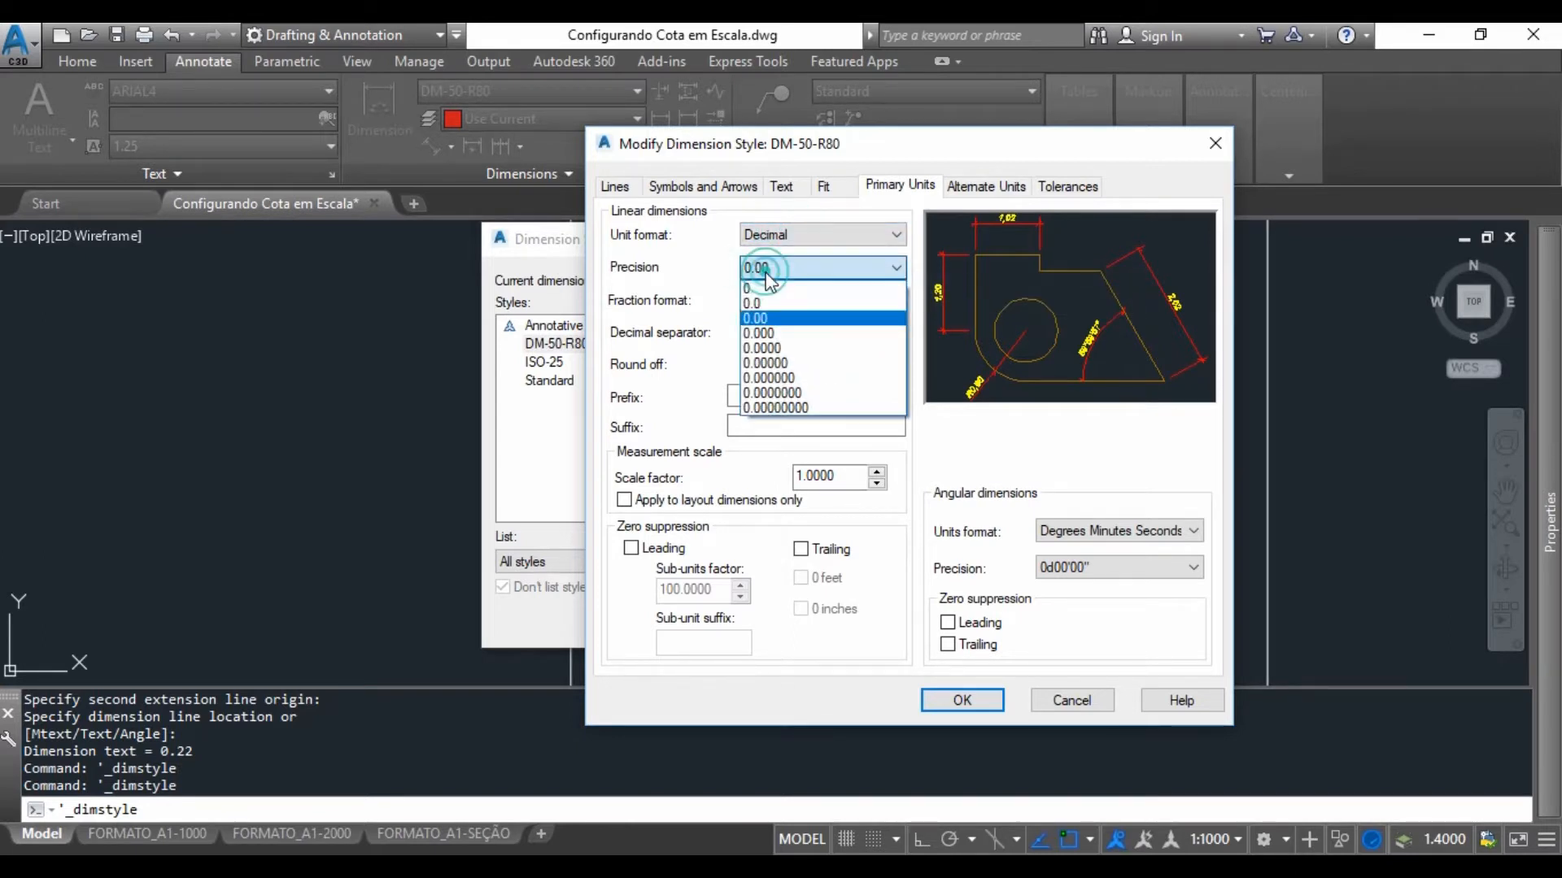
pyautogui.click(757, 318)
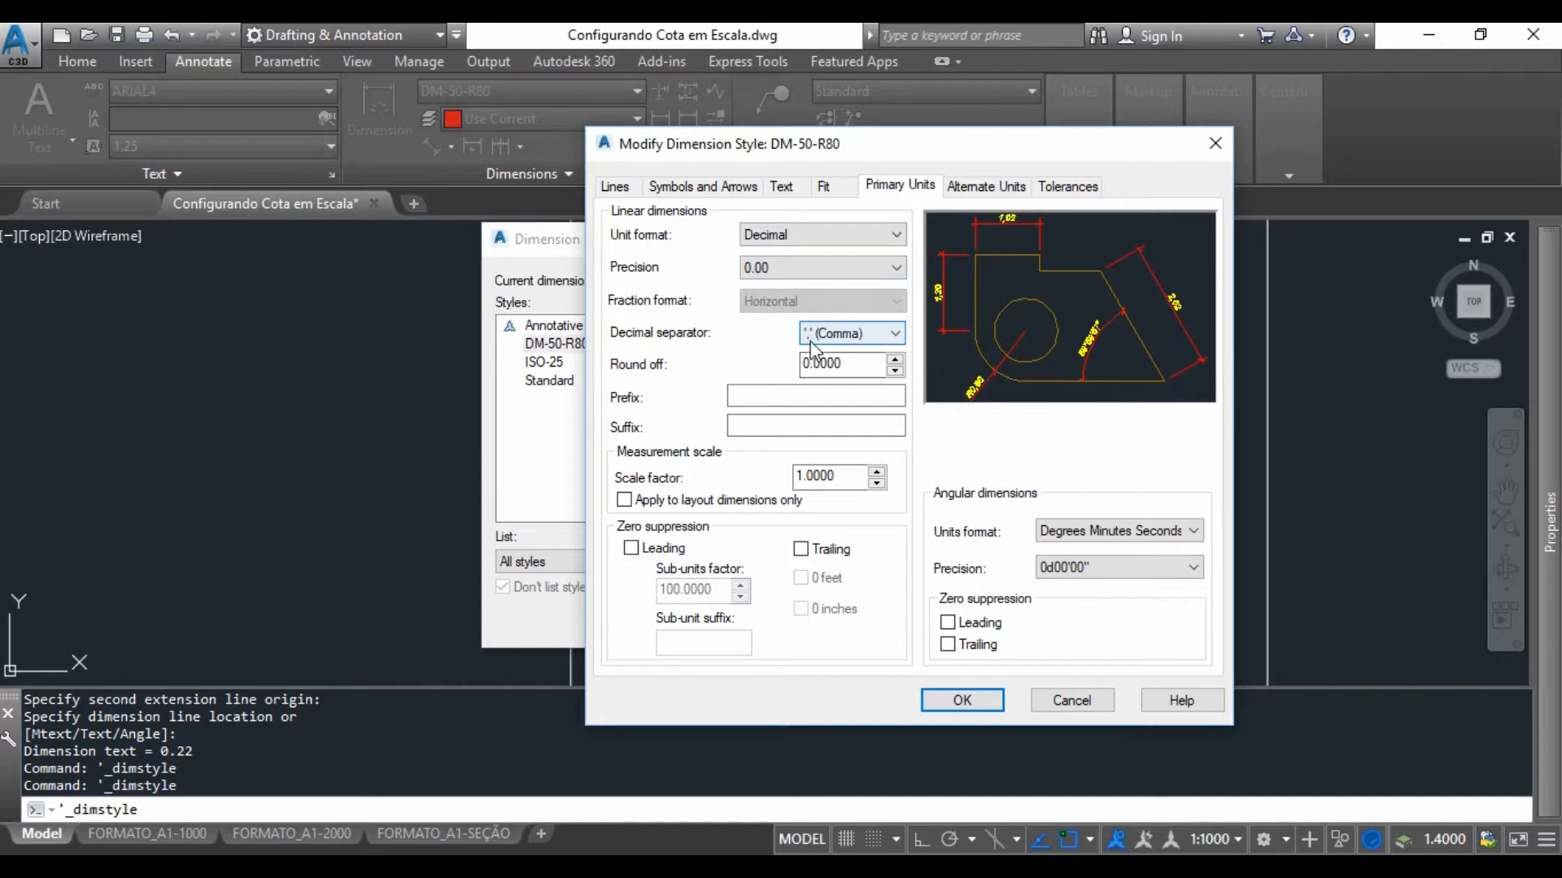
pyautogui.click(852, 337)
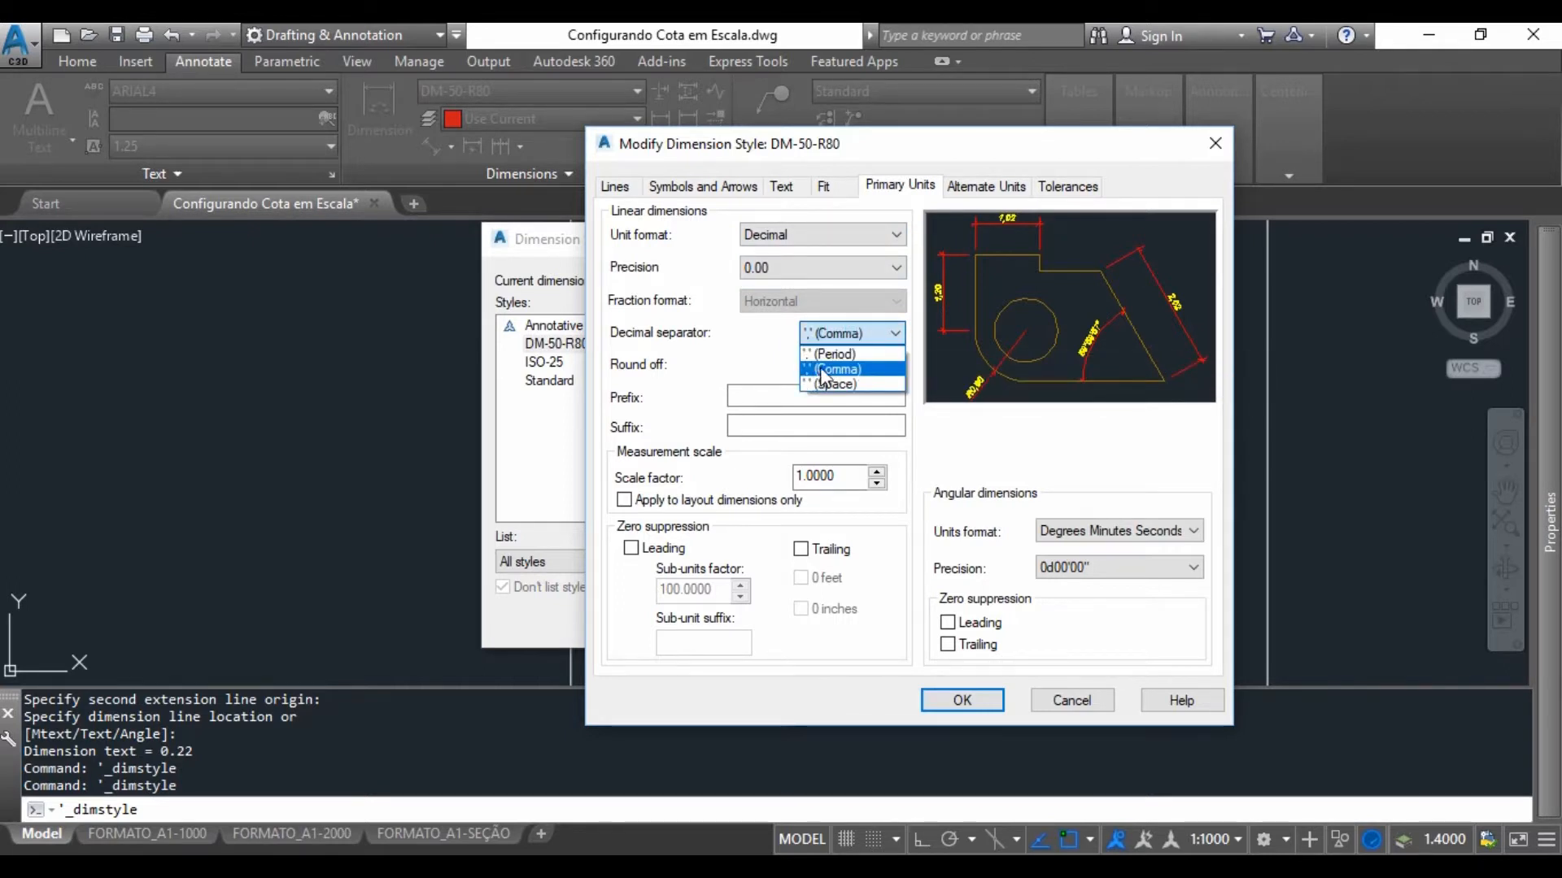
pyautogui.click(817, 370)
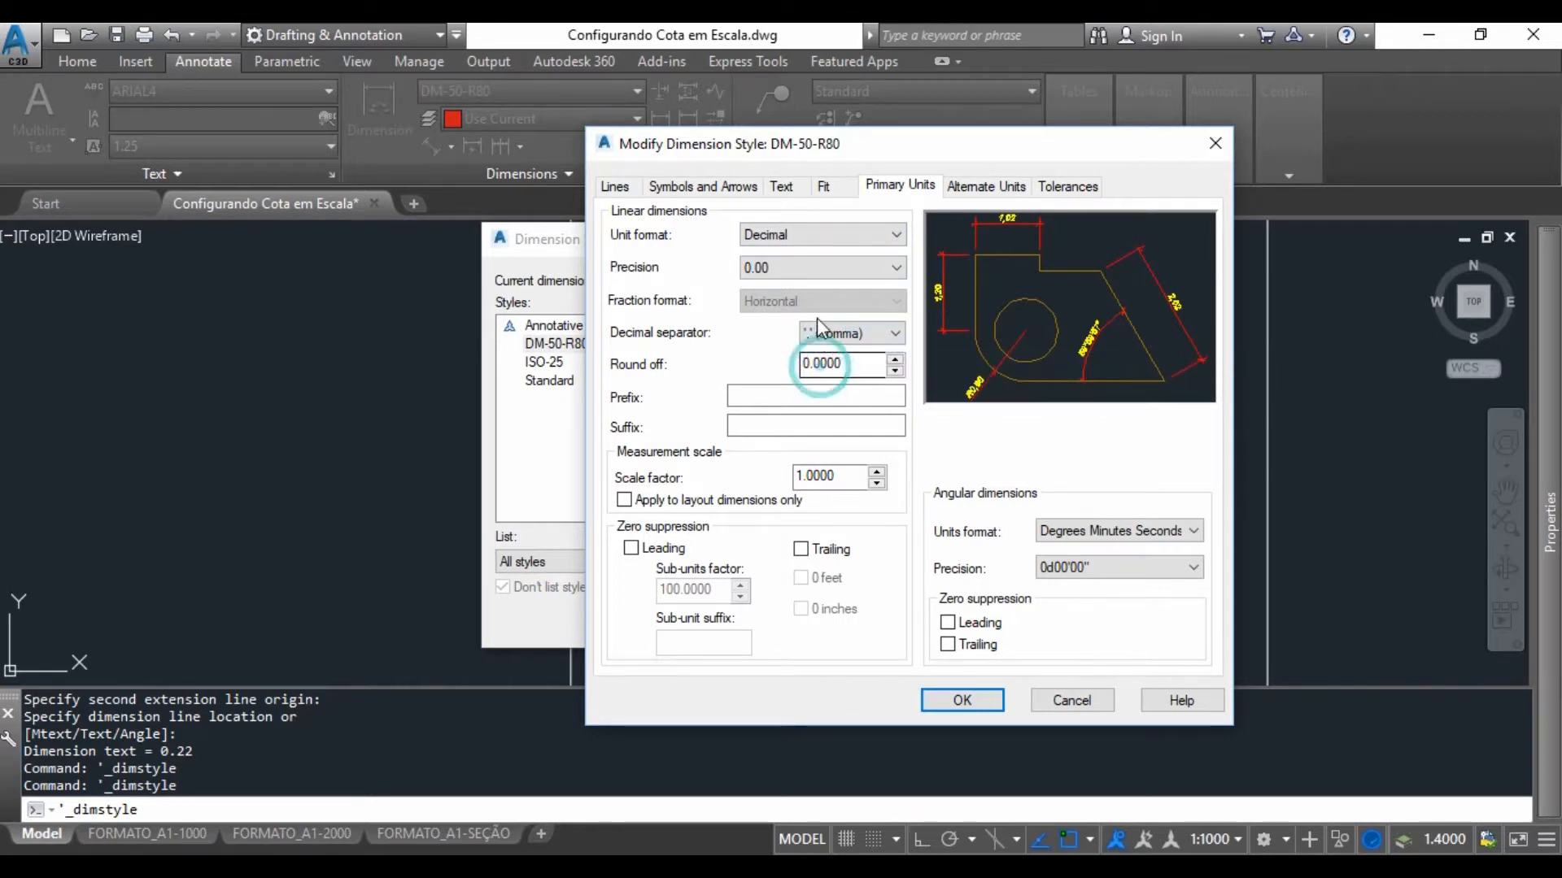
# Try linear round-off values of 2 and 1 for DM-50-R80 before resetting the round-off to 0.
pyautogui.doubleClick(821, 365)
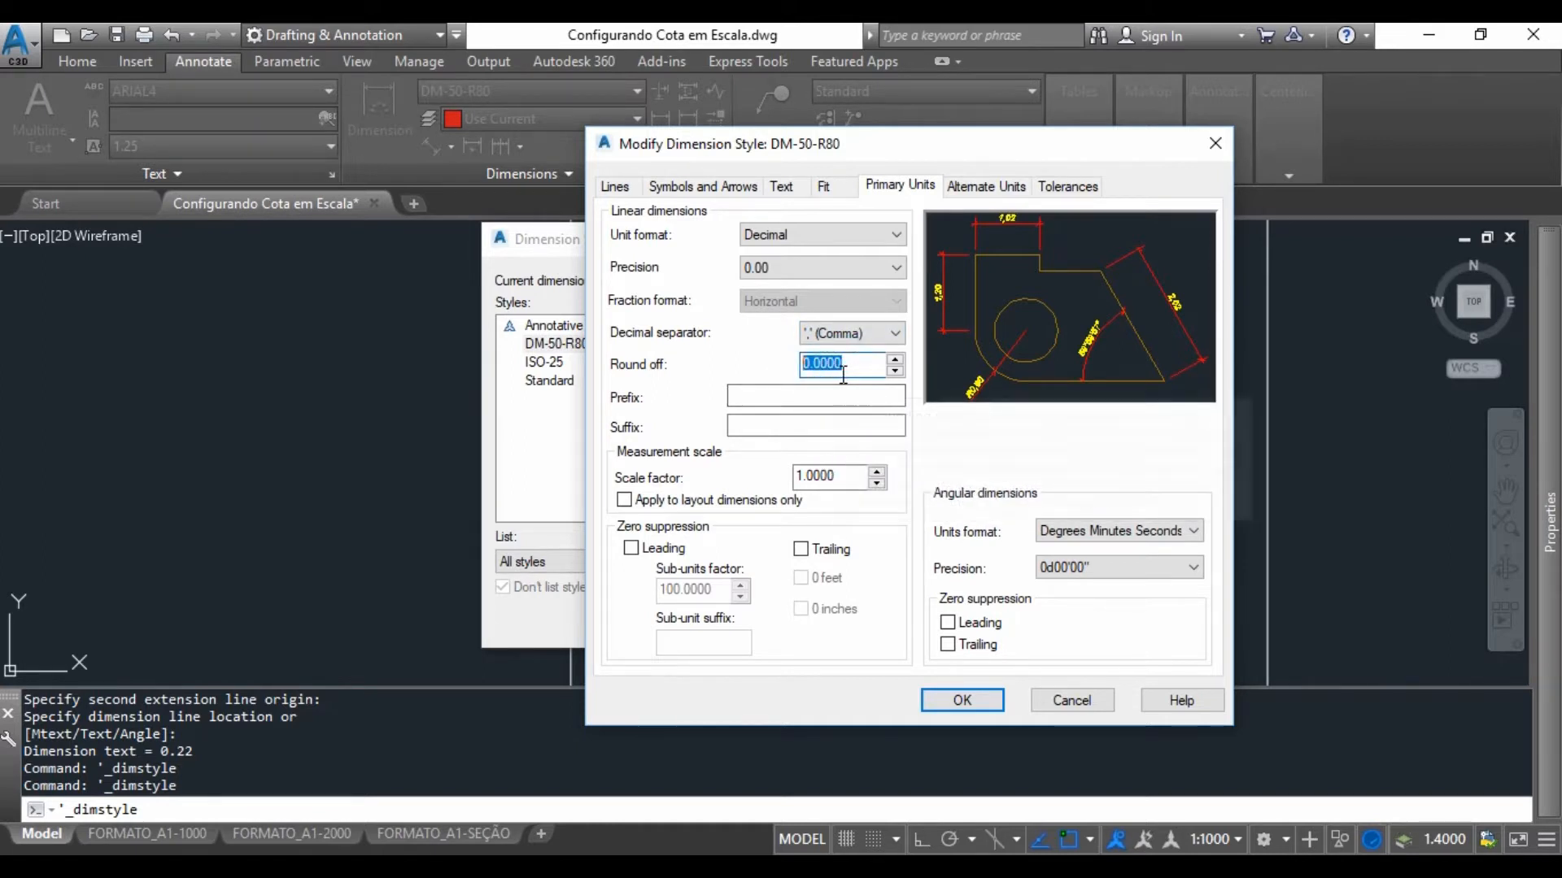
pyautogui.write('2')
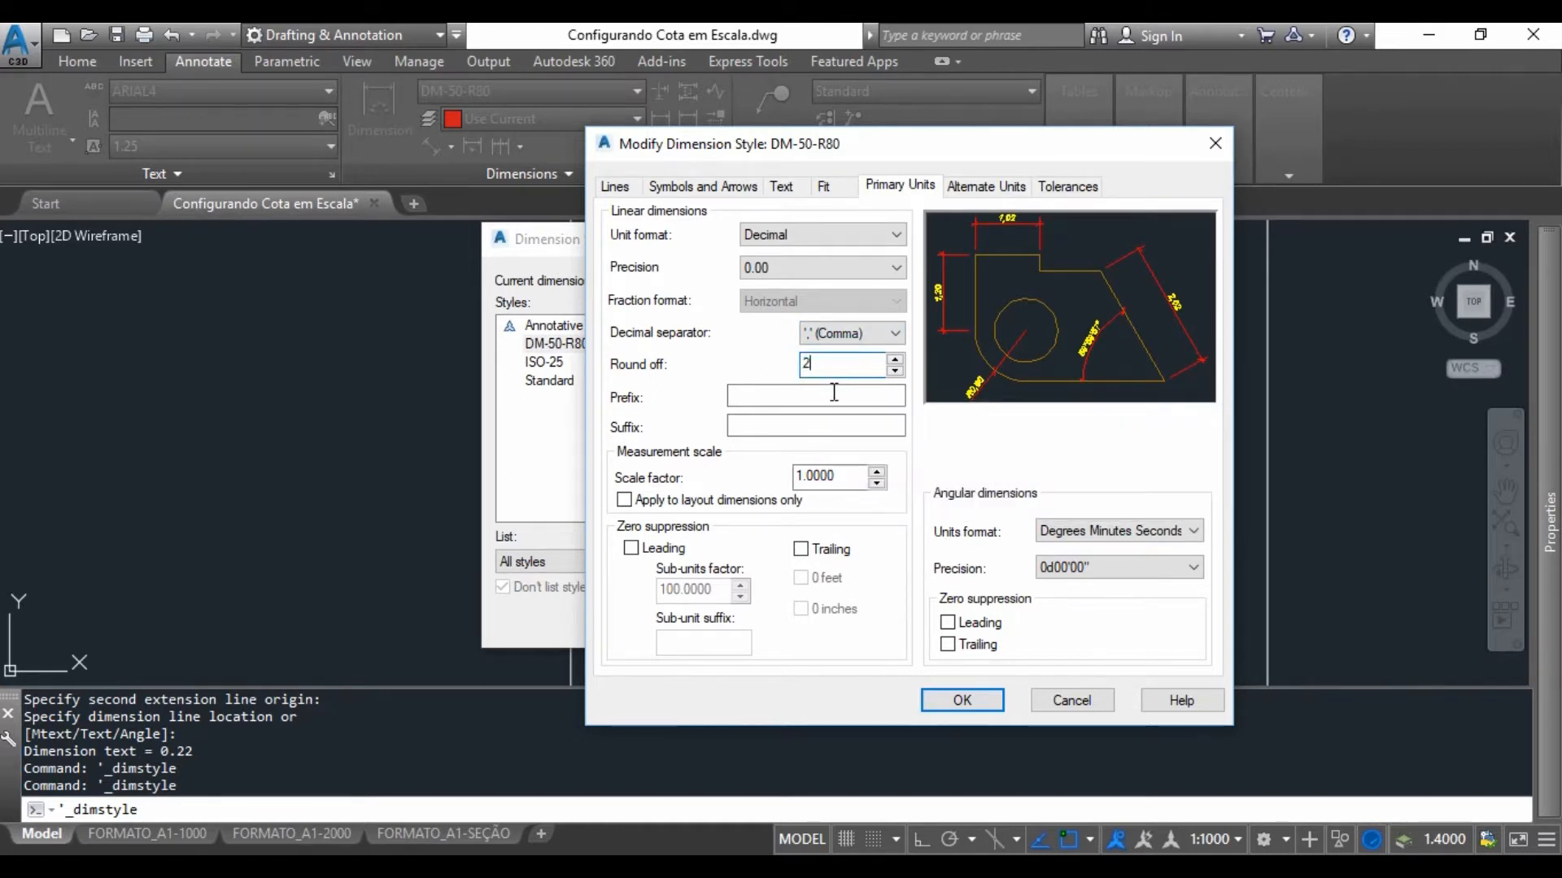
pyautogui.click(829, 395)
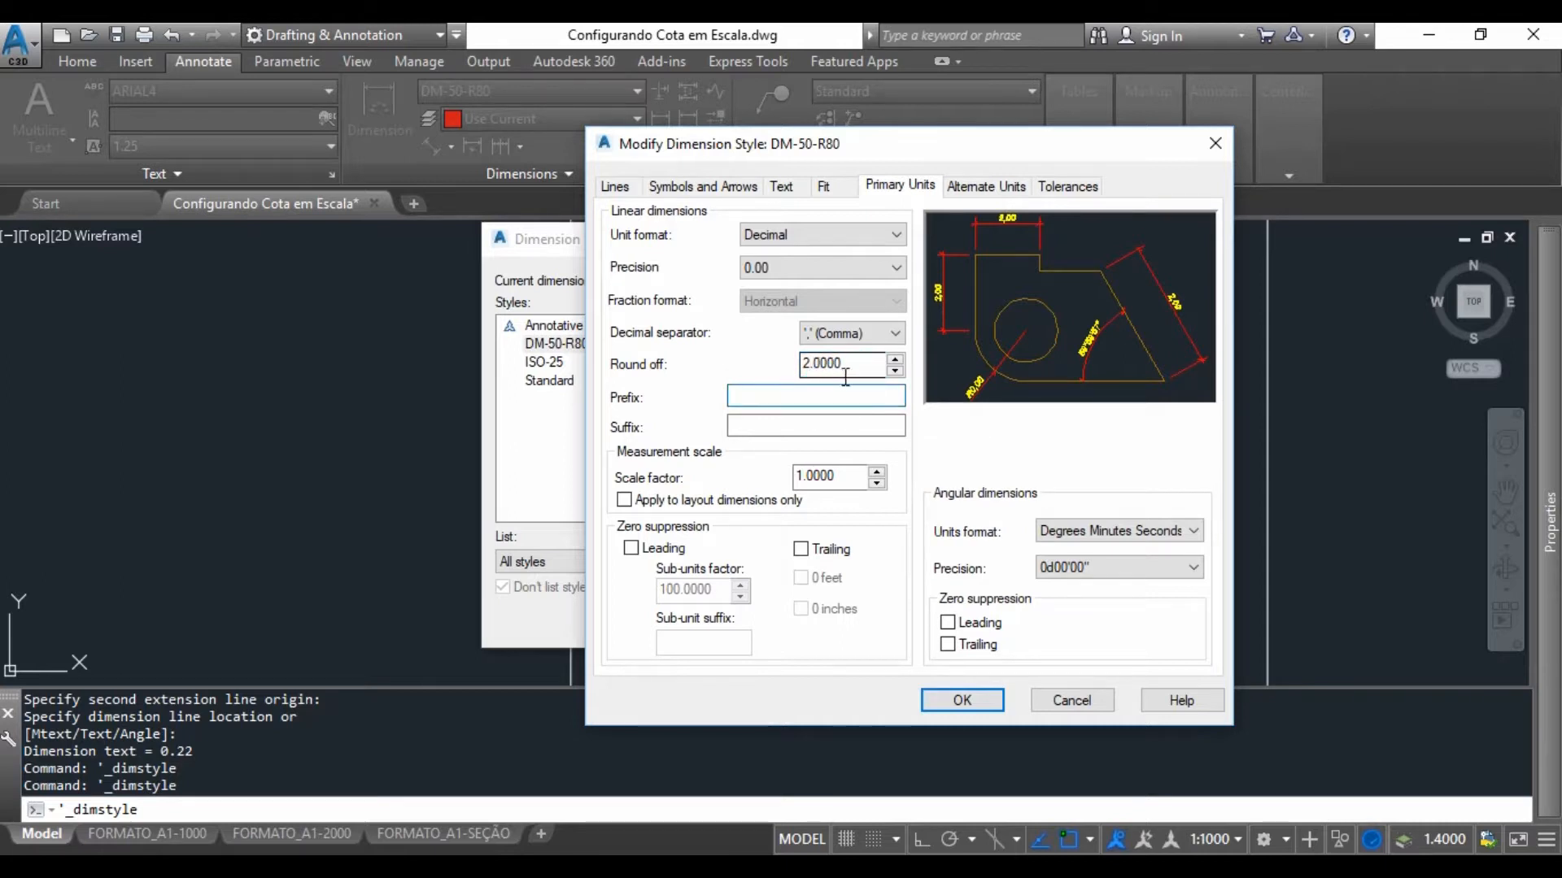
pyautogui.hotkey('shift', 'Tab')
pyautogui.write('1')
pyautogui.press('Tab')
pyautogui.hotkey('shift', 'Tab')
pyautogui.write('0')
# Try a linear round-off of 2 once more and set it back to 0.
pyautogui.click(780, 399)
pyautogui.hotkey('shift', 'Tab')
pyautogui.write('2')
pyautogui.press('Tab')
pyautogui.moveTo(850, 363); pyautogui.dragTo(739, 364)
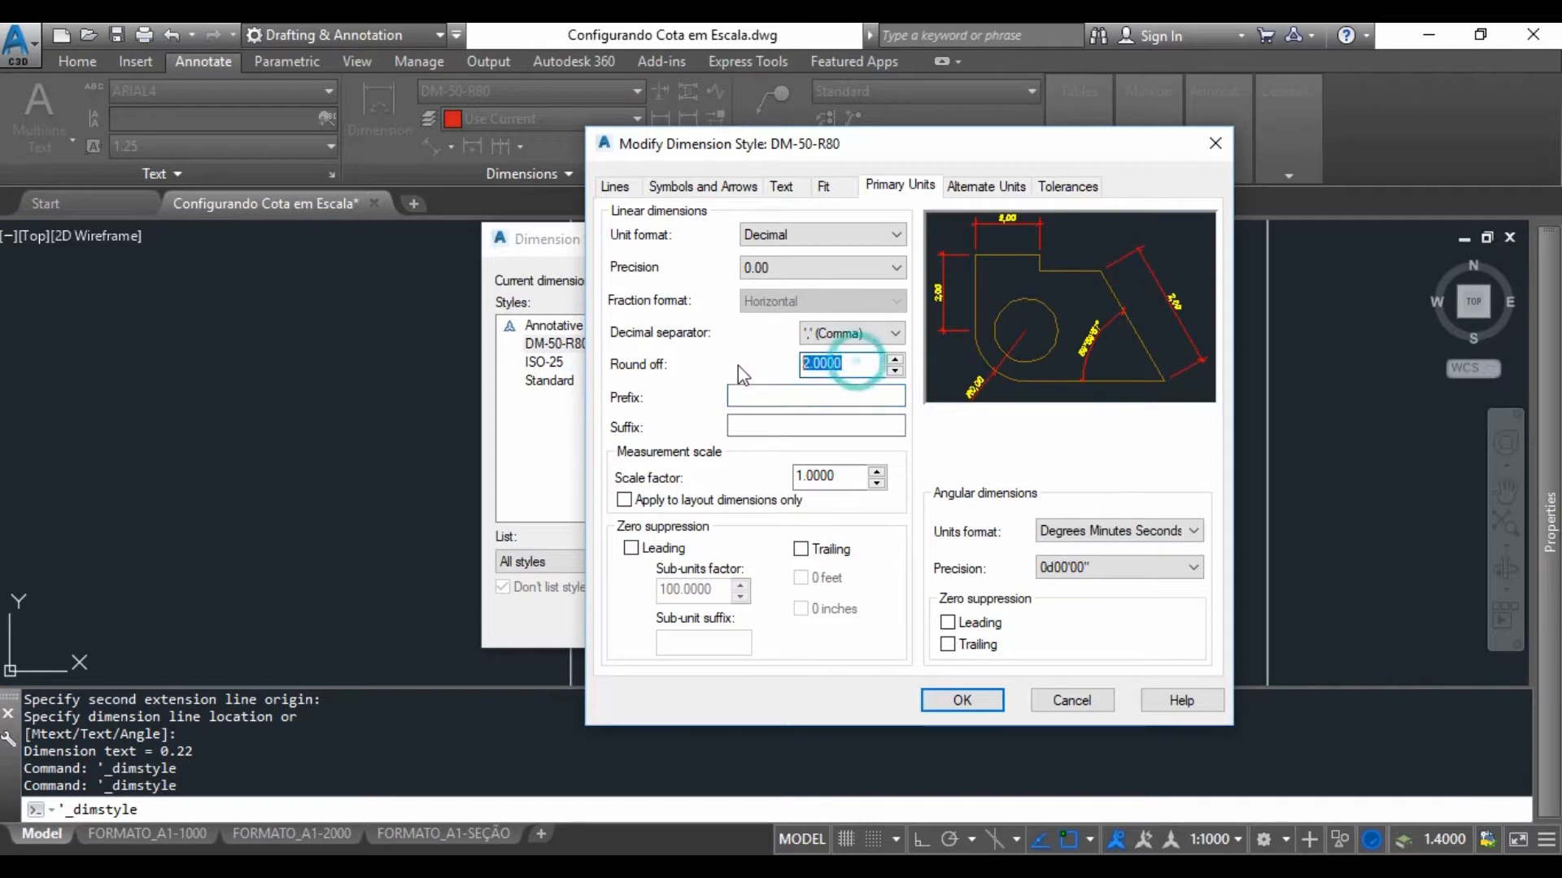
pyautogui.write('0')
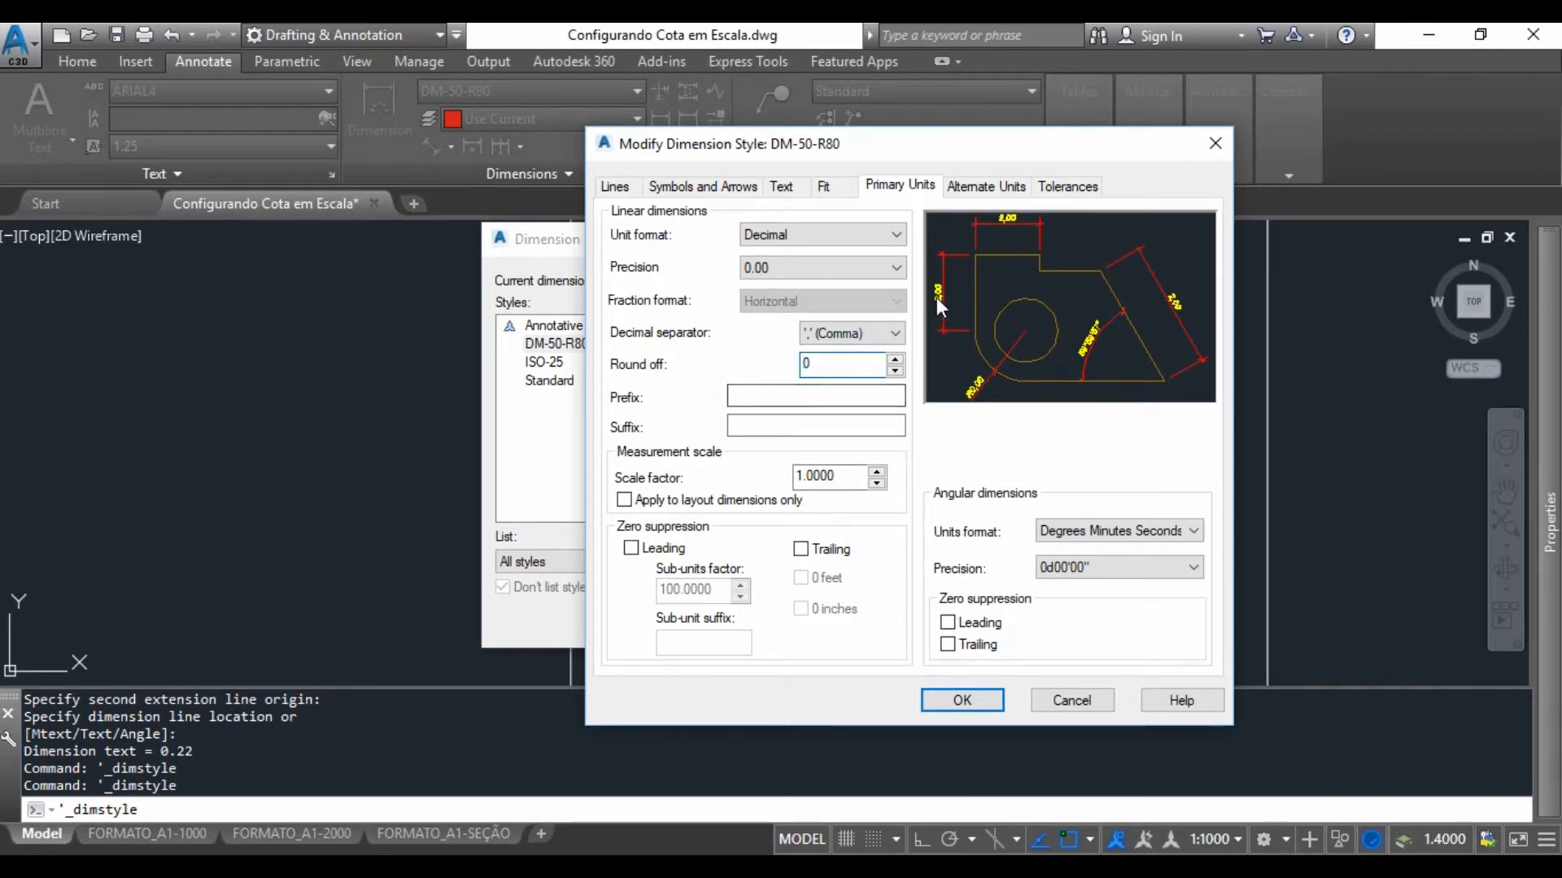
# Try the diameter code %%C as prefix and m as suffix for the linear dimension text.
pyautogui.click(783, 397)
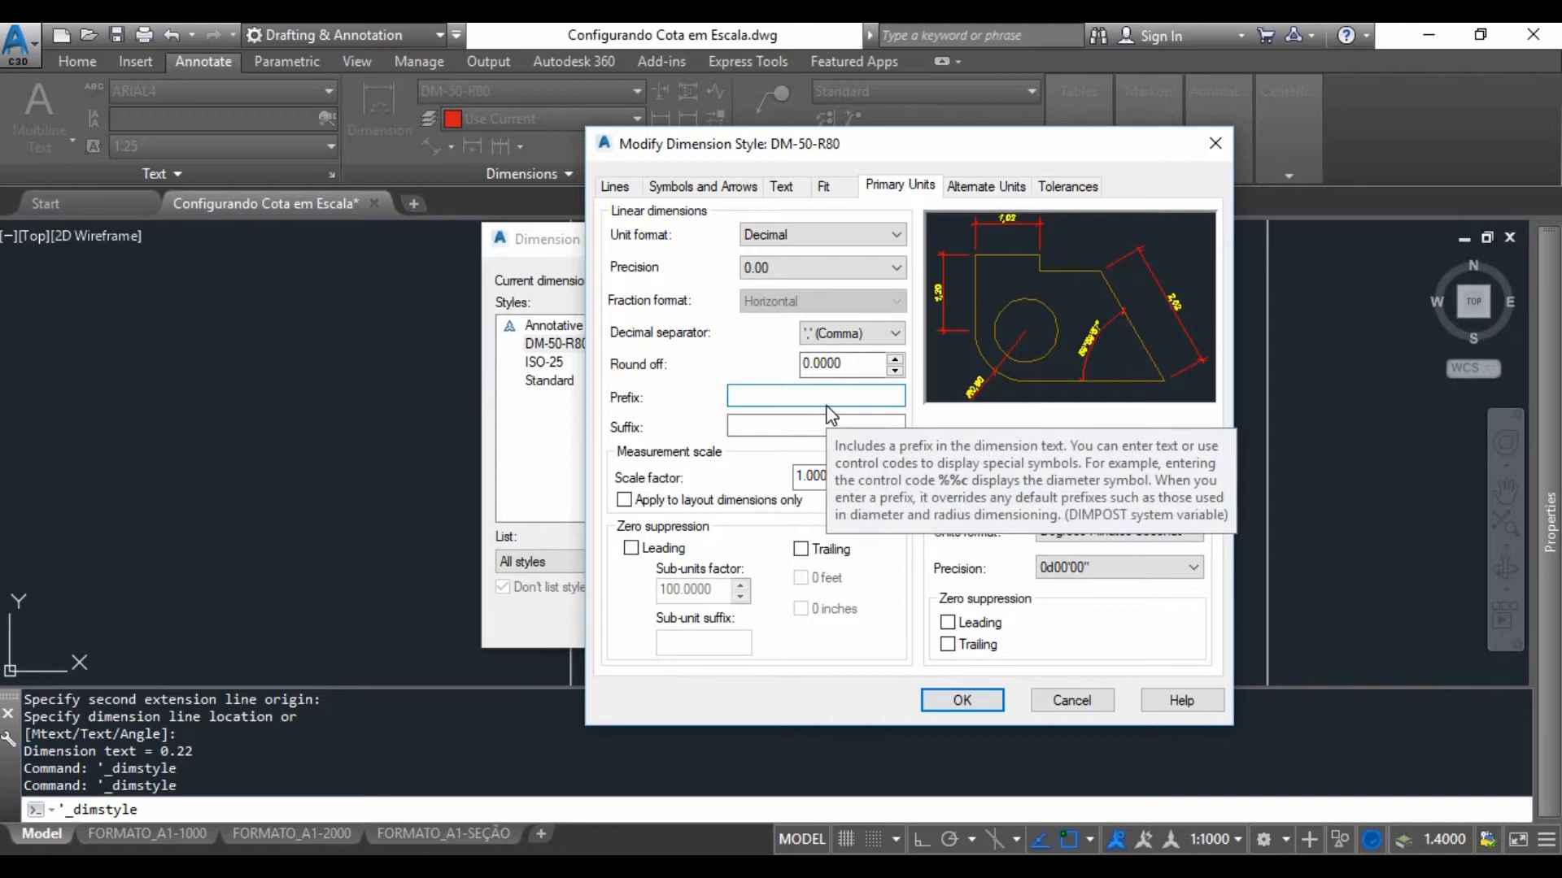
pyautogui.write('%%C')
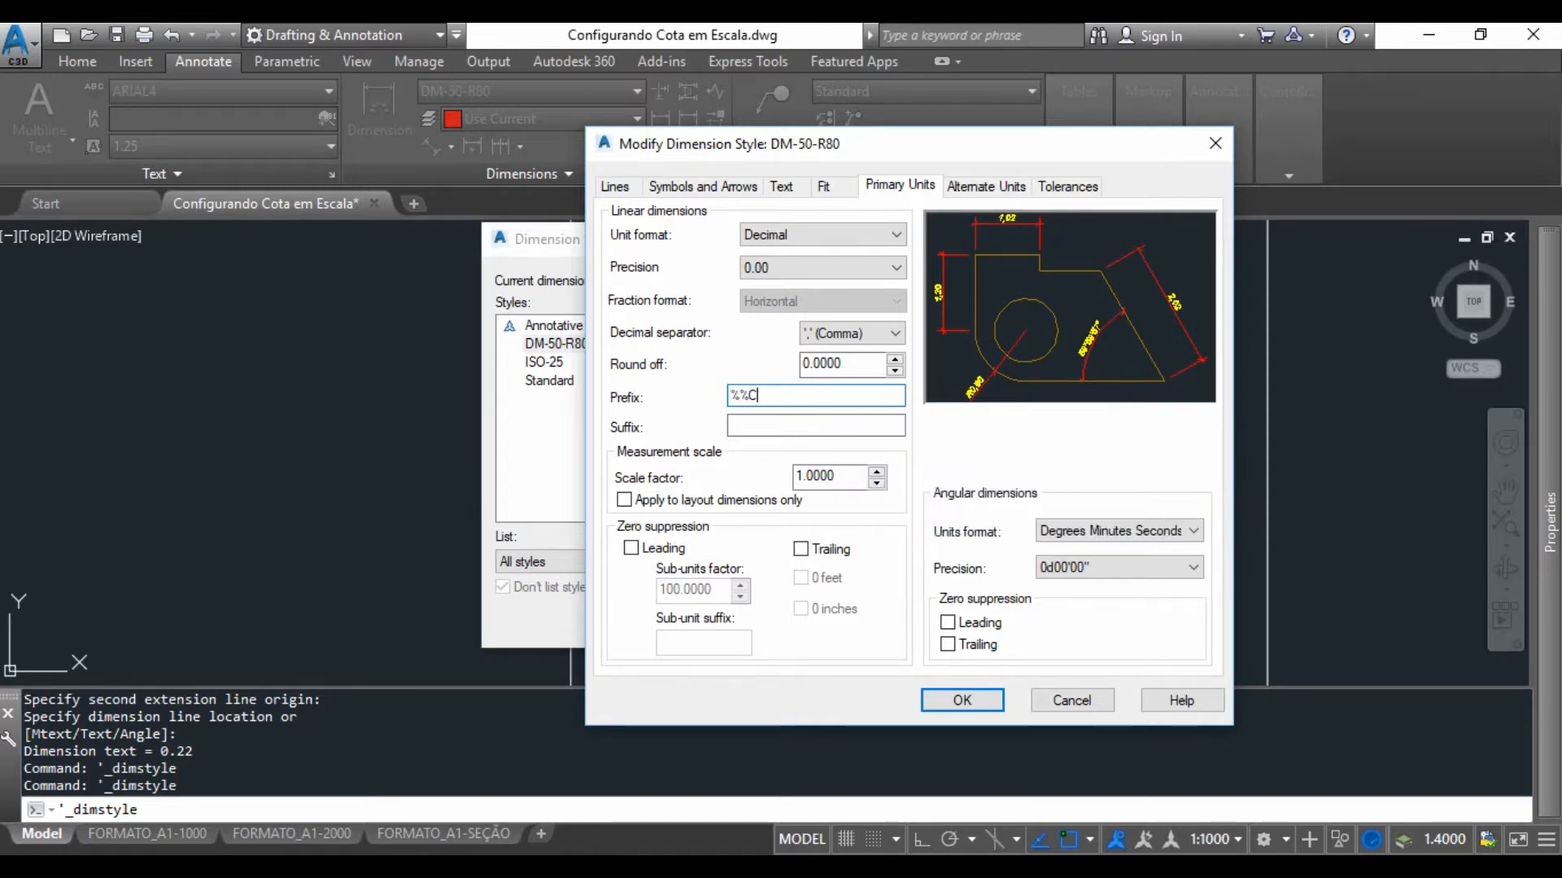
pyautogui.click(826, 423)
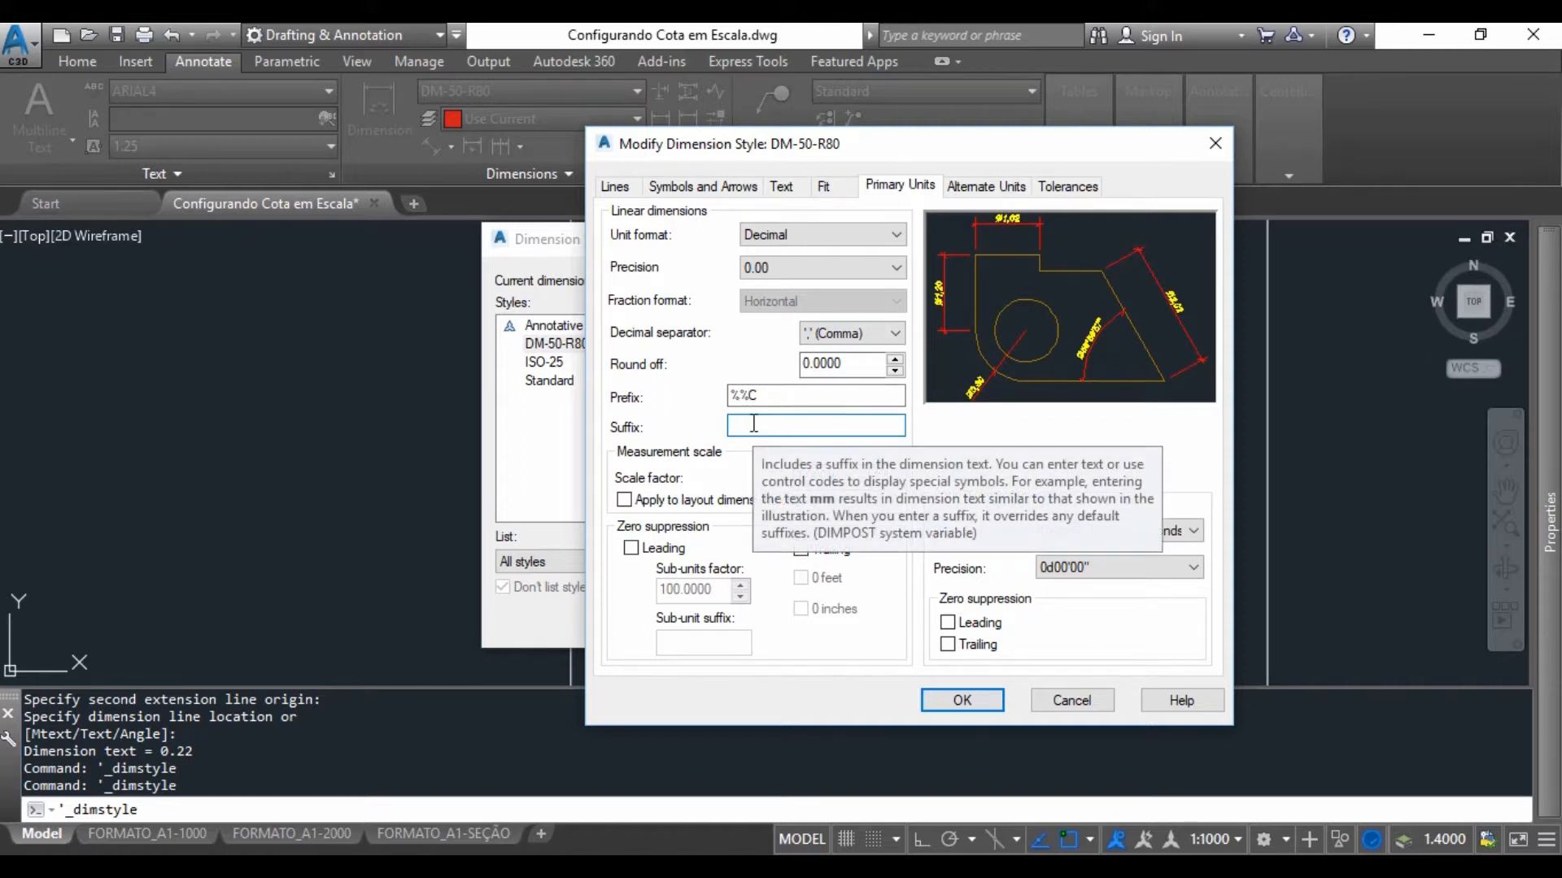
pyautogui.write('m')
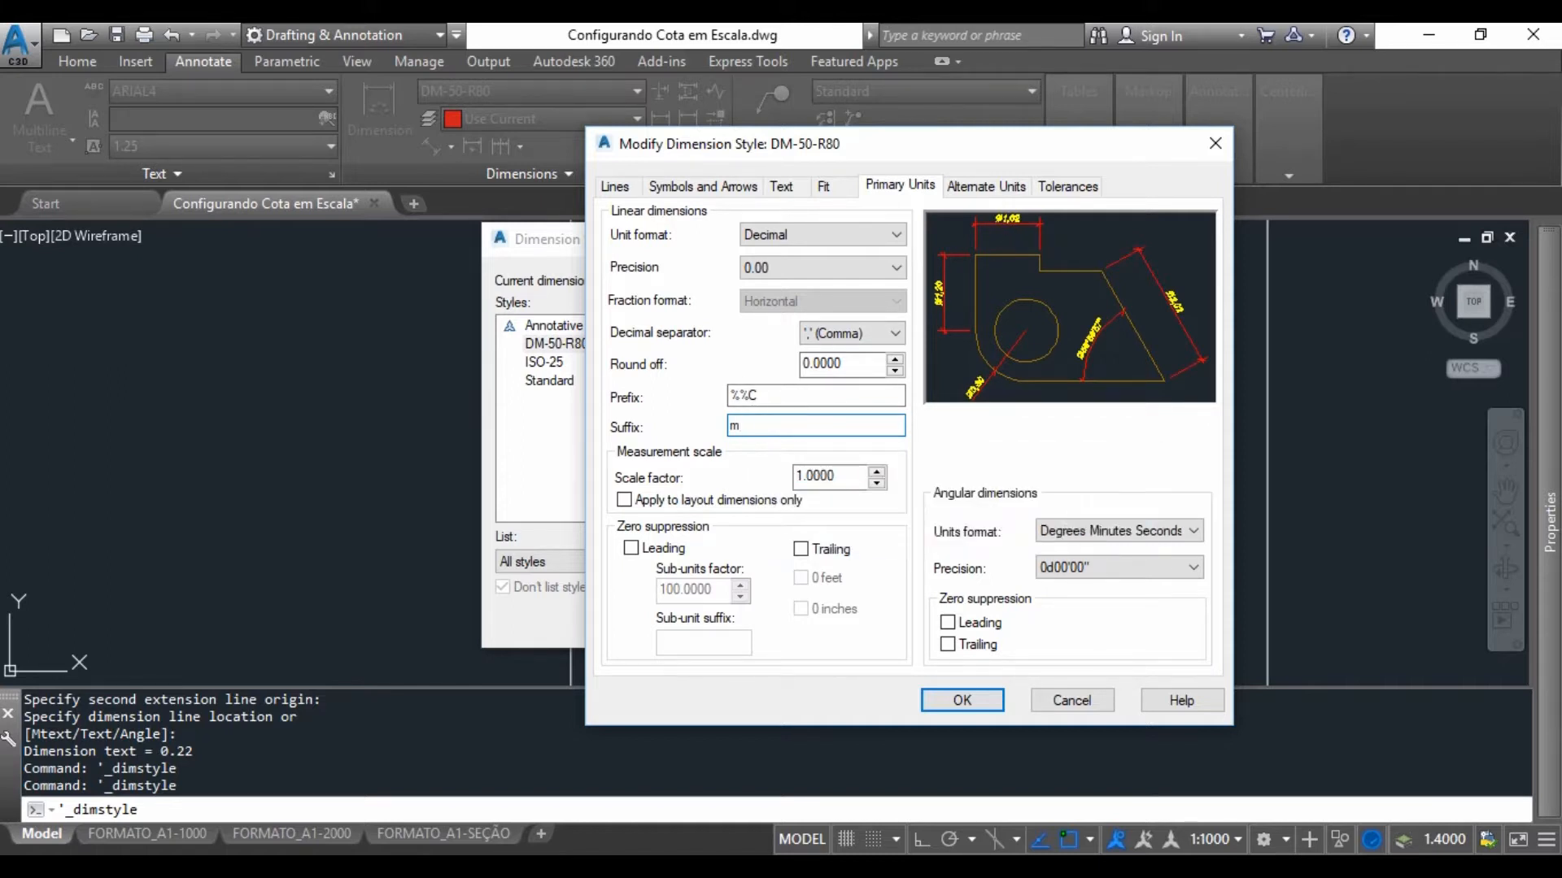
# Clear the prefix and the suffix of the linear dimension text.
pyautogui.click(765, 395)
pyautogui.moveTo(765, 395); pyautogui.dragTo(717, 397)
pyautogui.press('Delete')
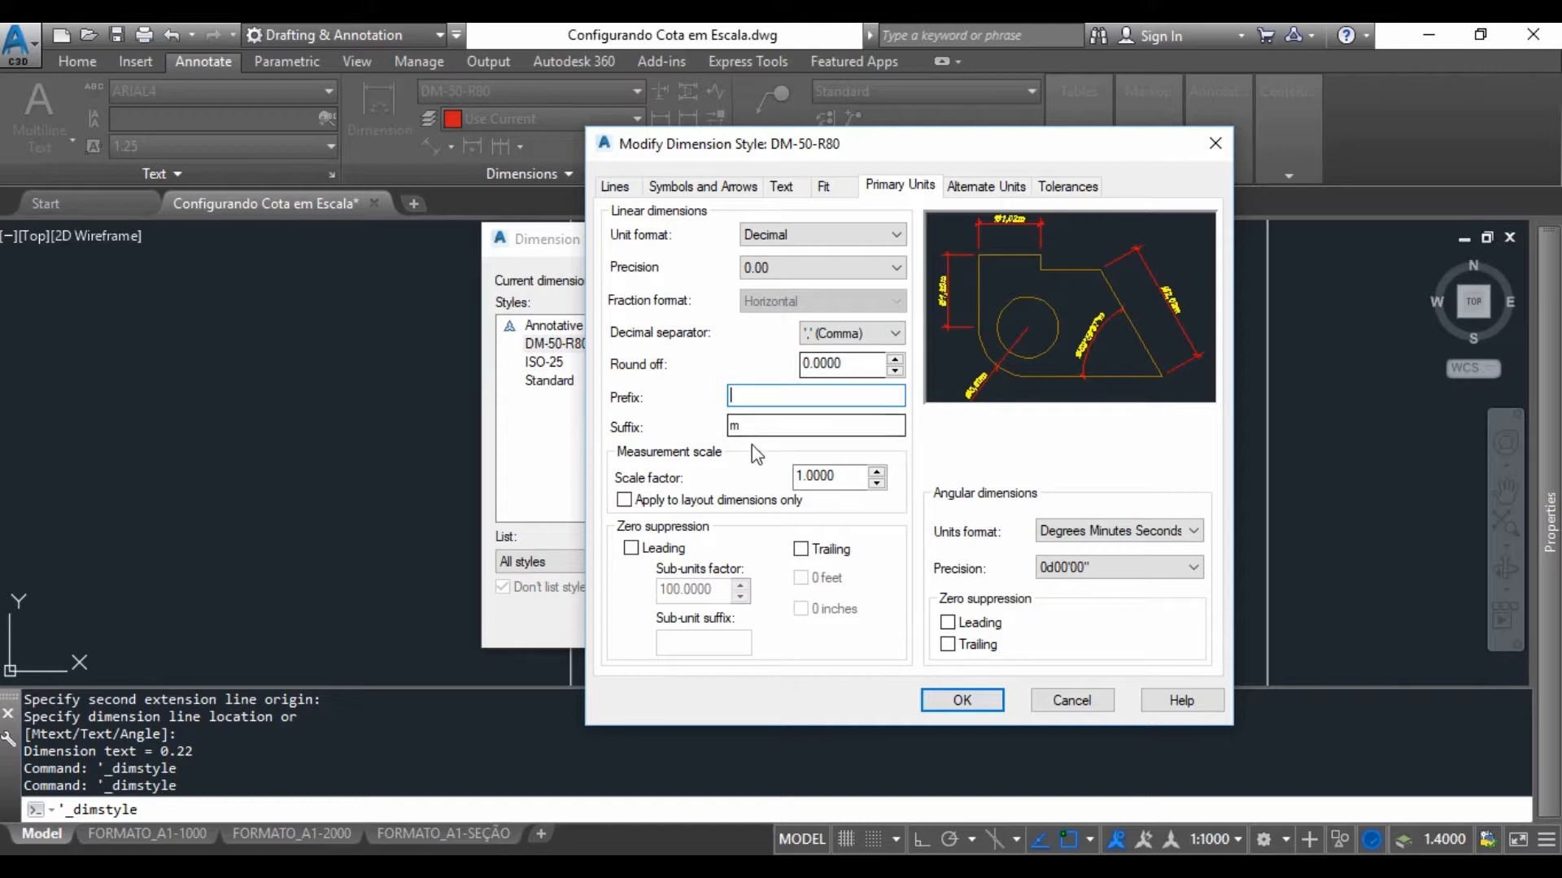
pyautogui.click(756, 425)
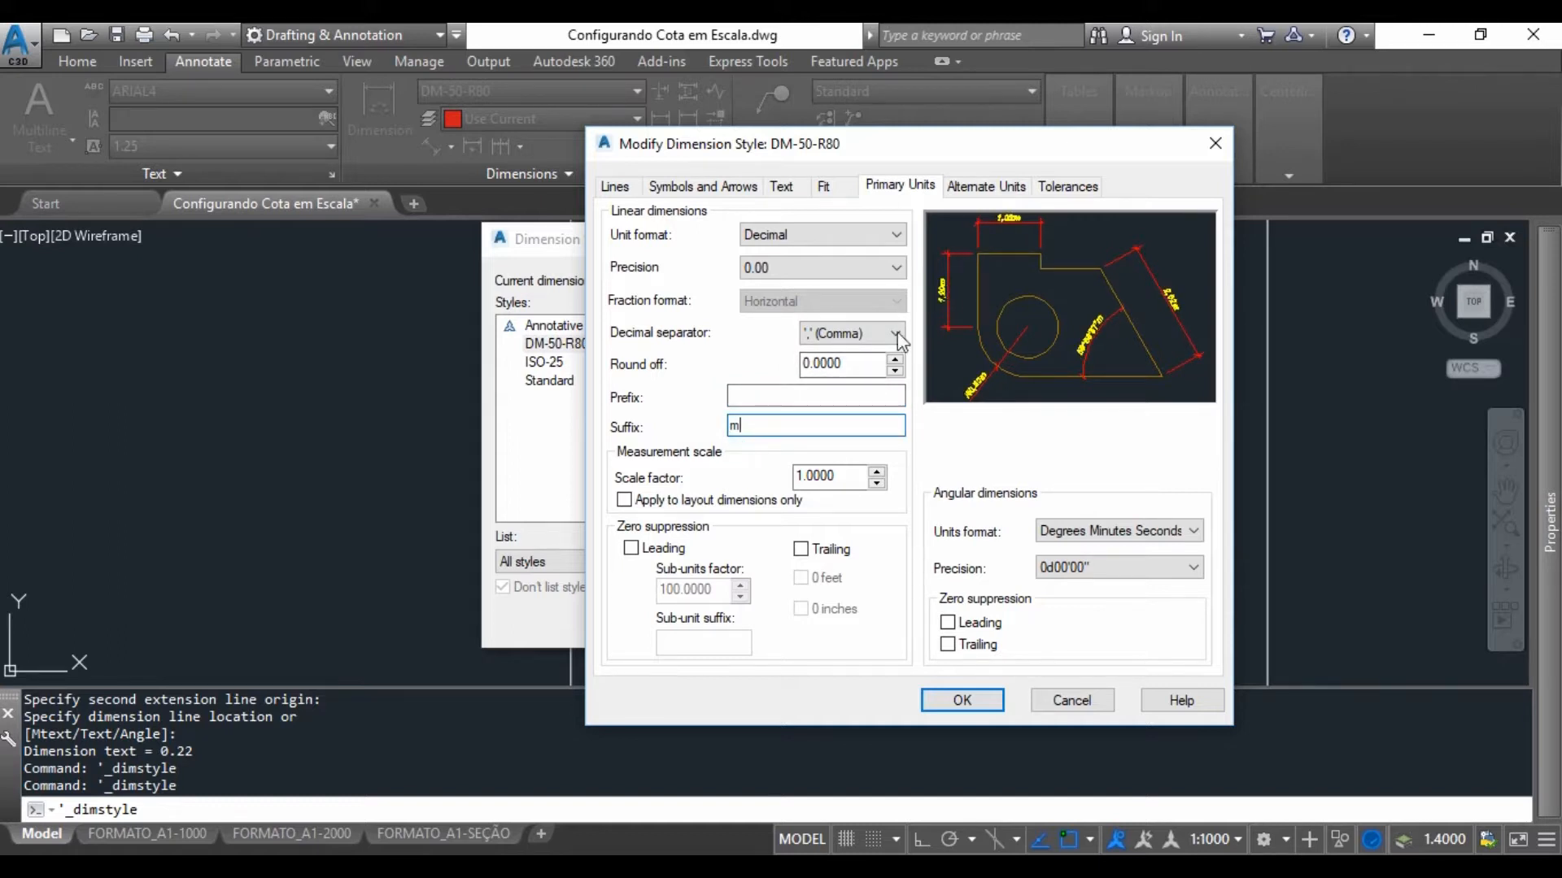
pyautogui.doubleClick(781, 425)
pyautogui.press('Delete')
pyautogui.click(750, 397)
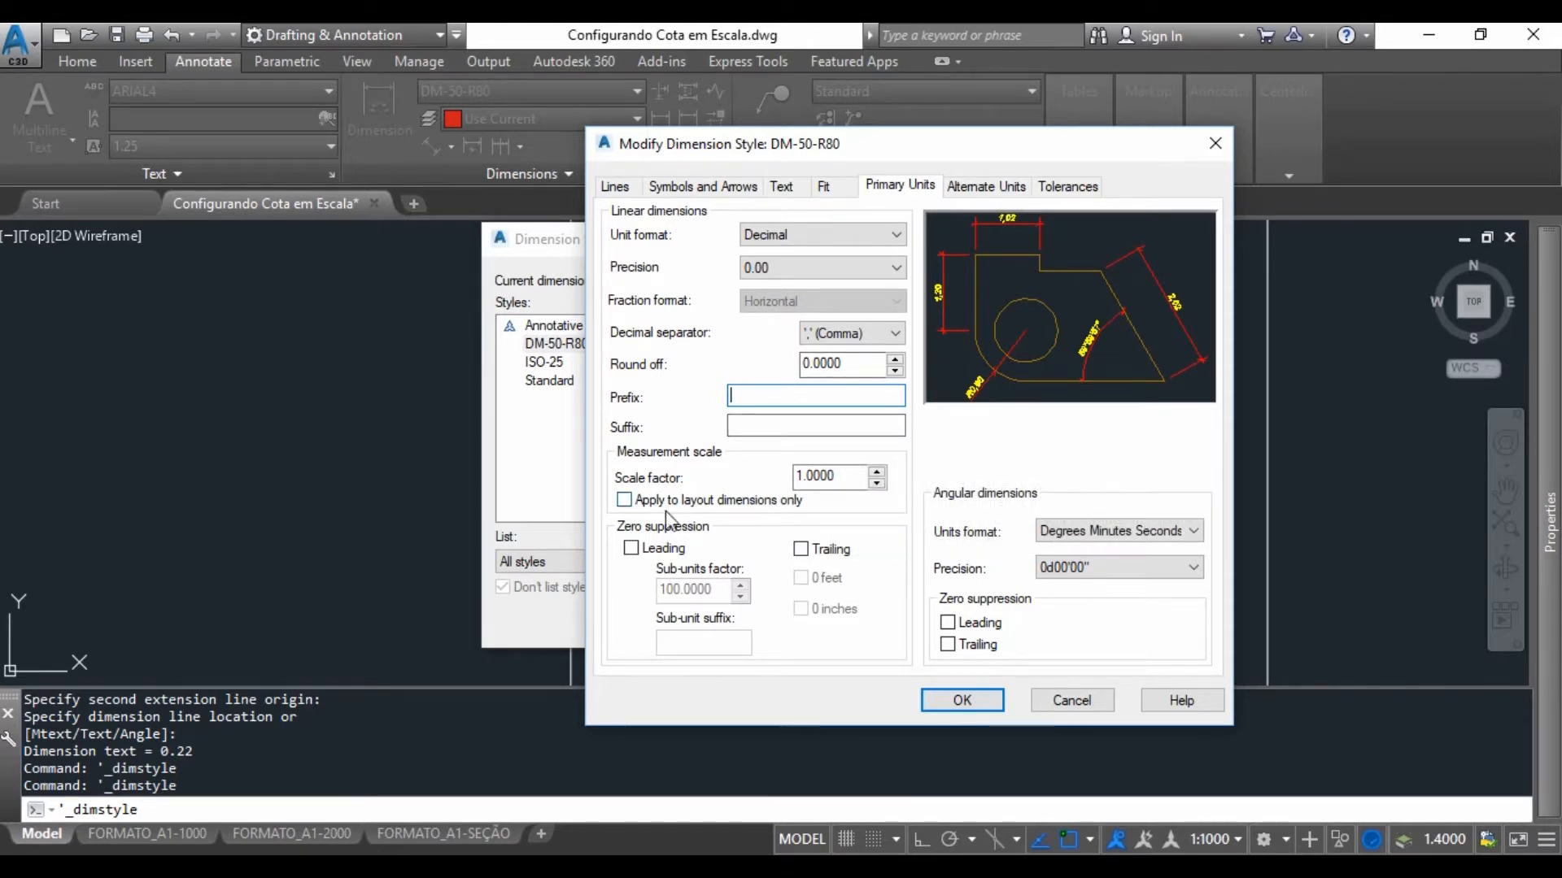
# Try trailing zero suppression for the linear dimensions and turn it off again.
pyautogui.click(801, 549)
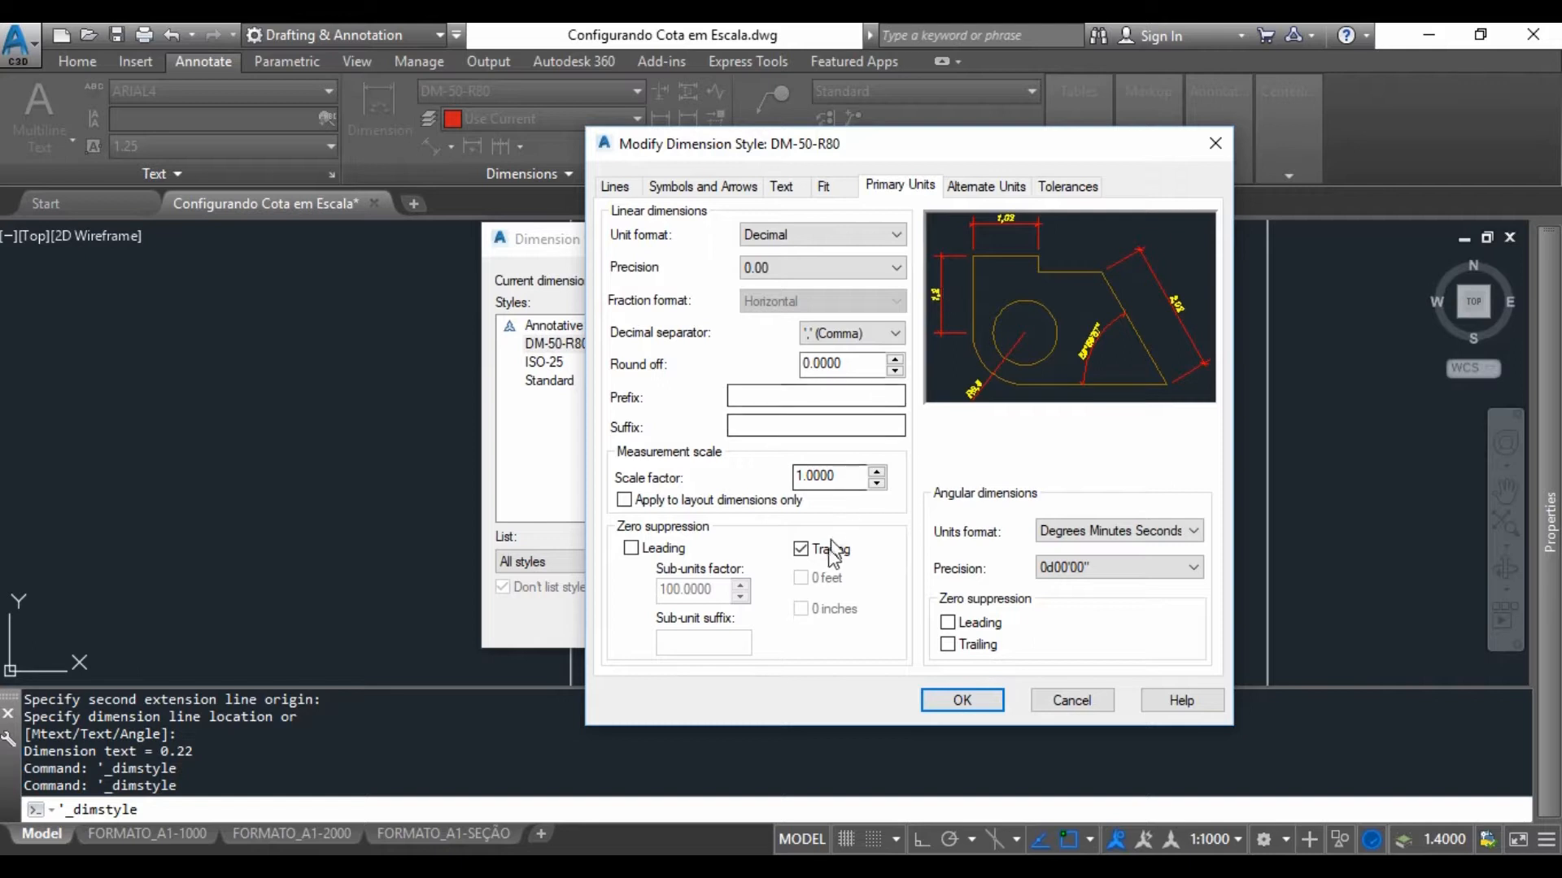
pyautogui.click(800, 550)
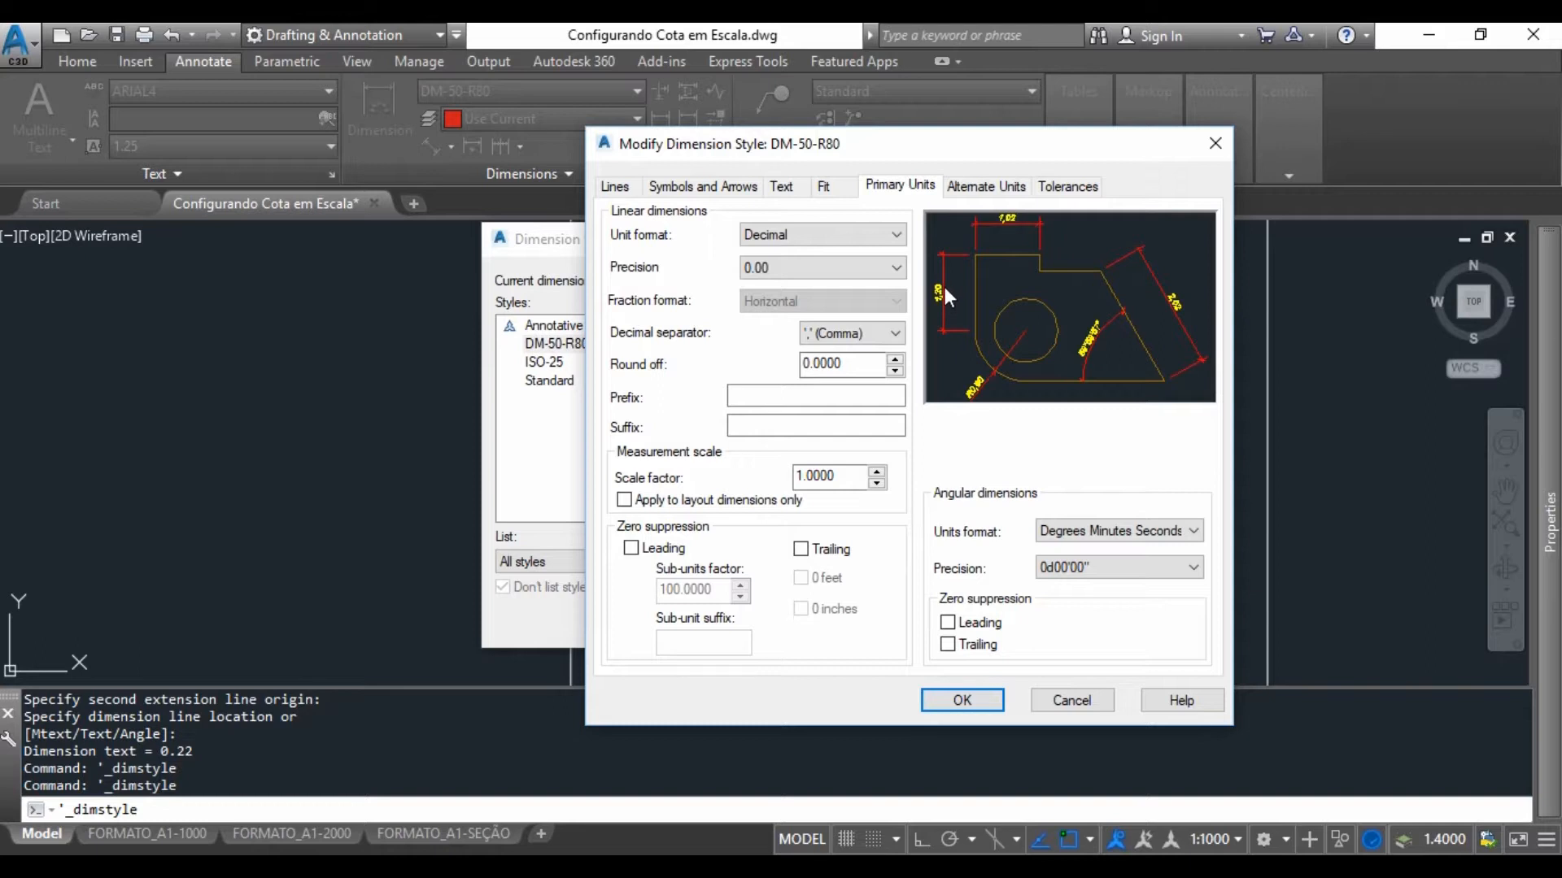
# Set the angular dimensions to Degrees Minutes Seconds with 0d00'00" precision and apply the changes to DM-50-R80.
pyautogui.click(1094, 533)
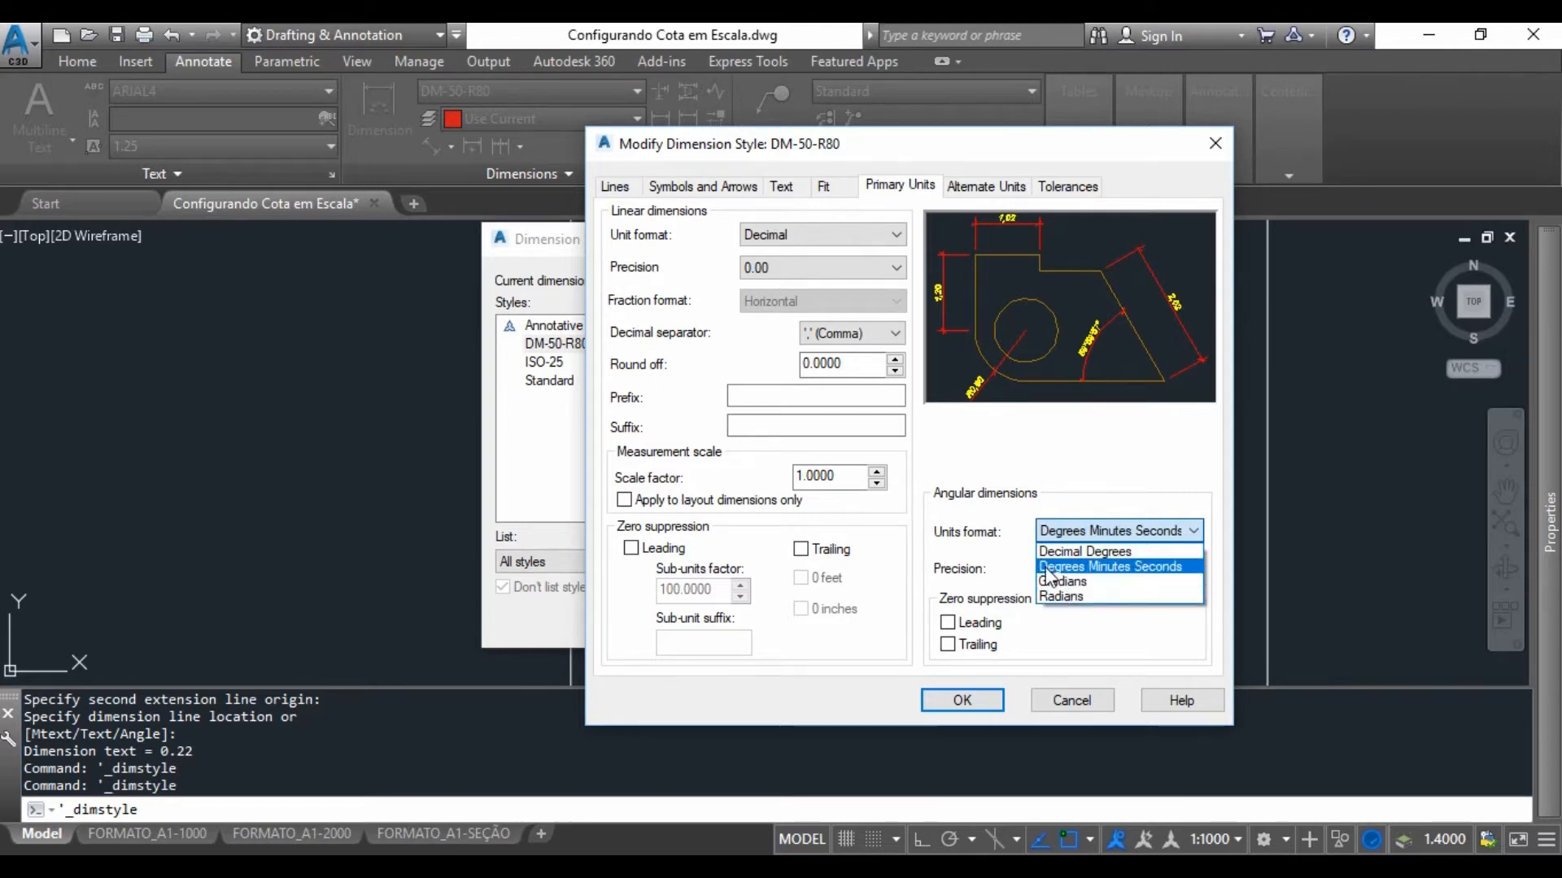
pyautogui.click(1048, 570)
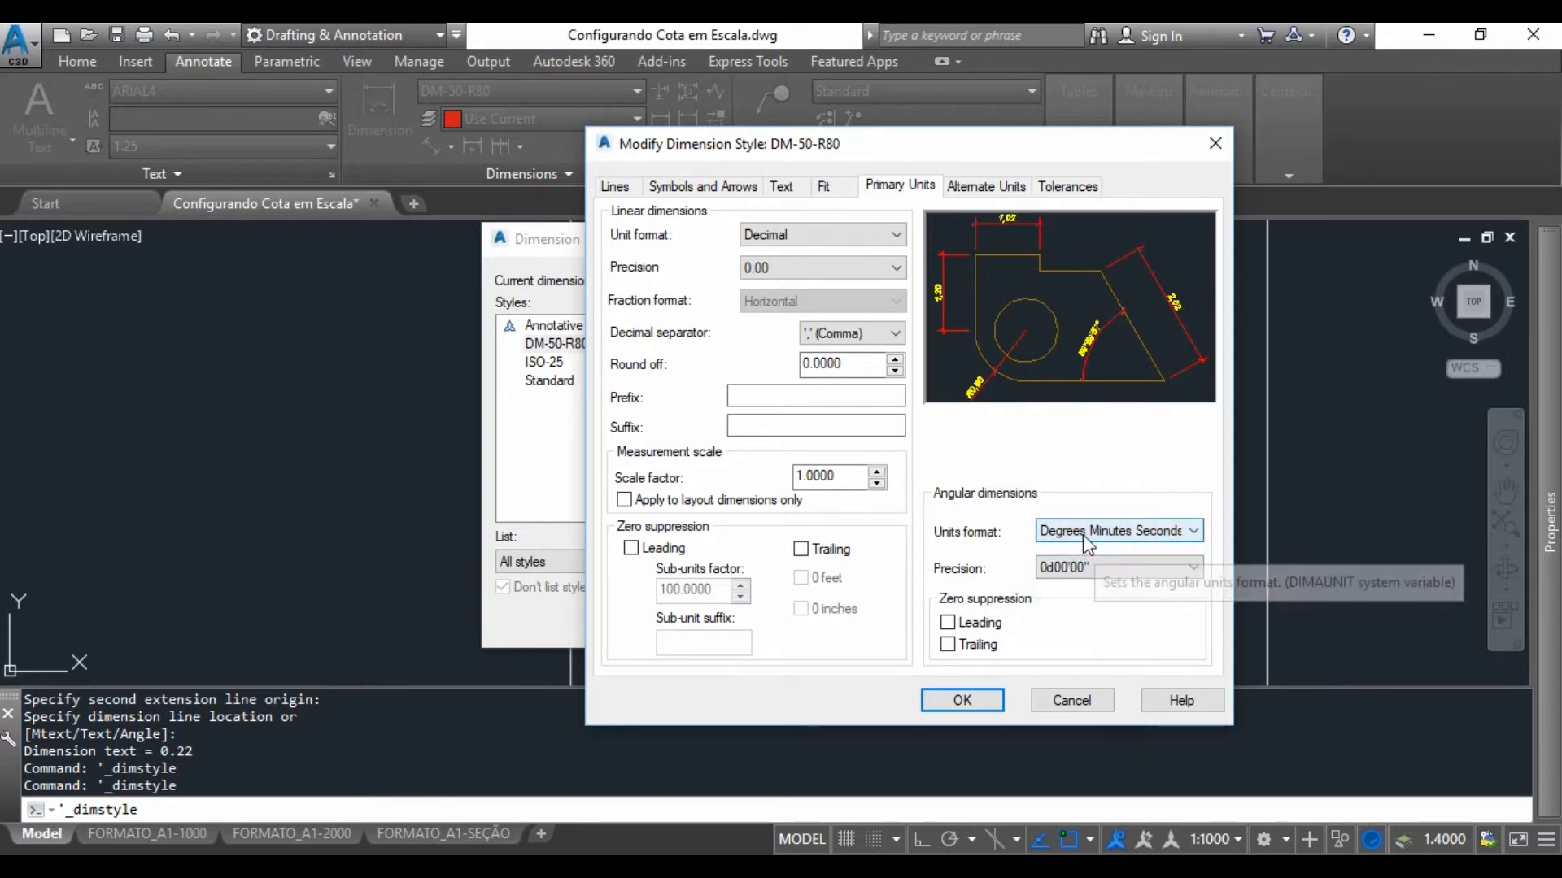
pyautogui.click(1106, 568)
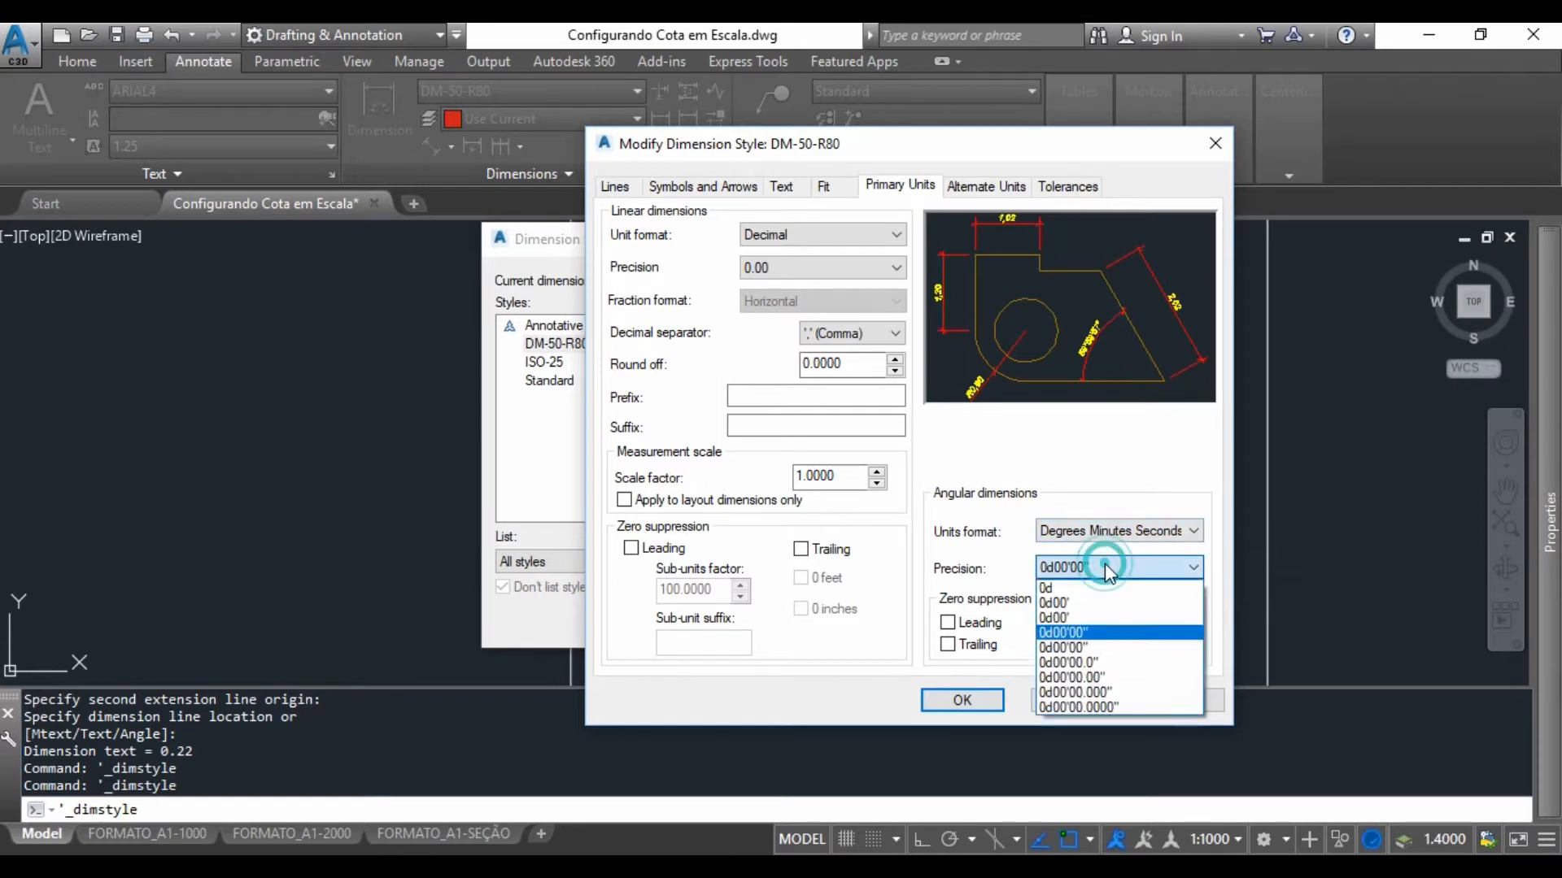
pyautogui.click(1063, 632)
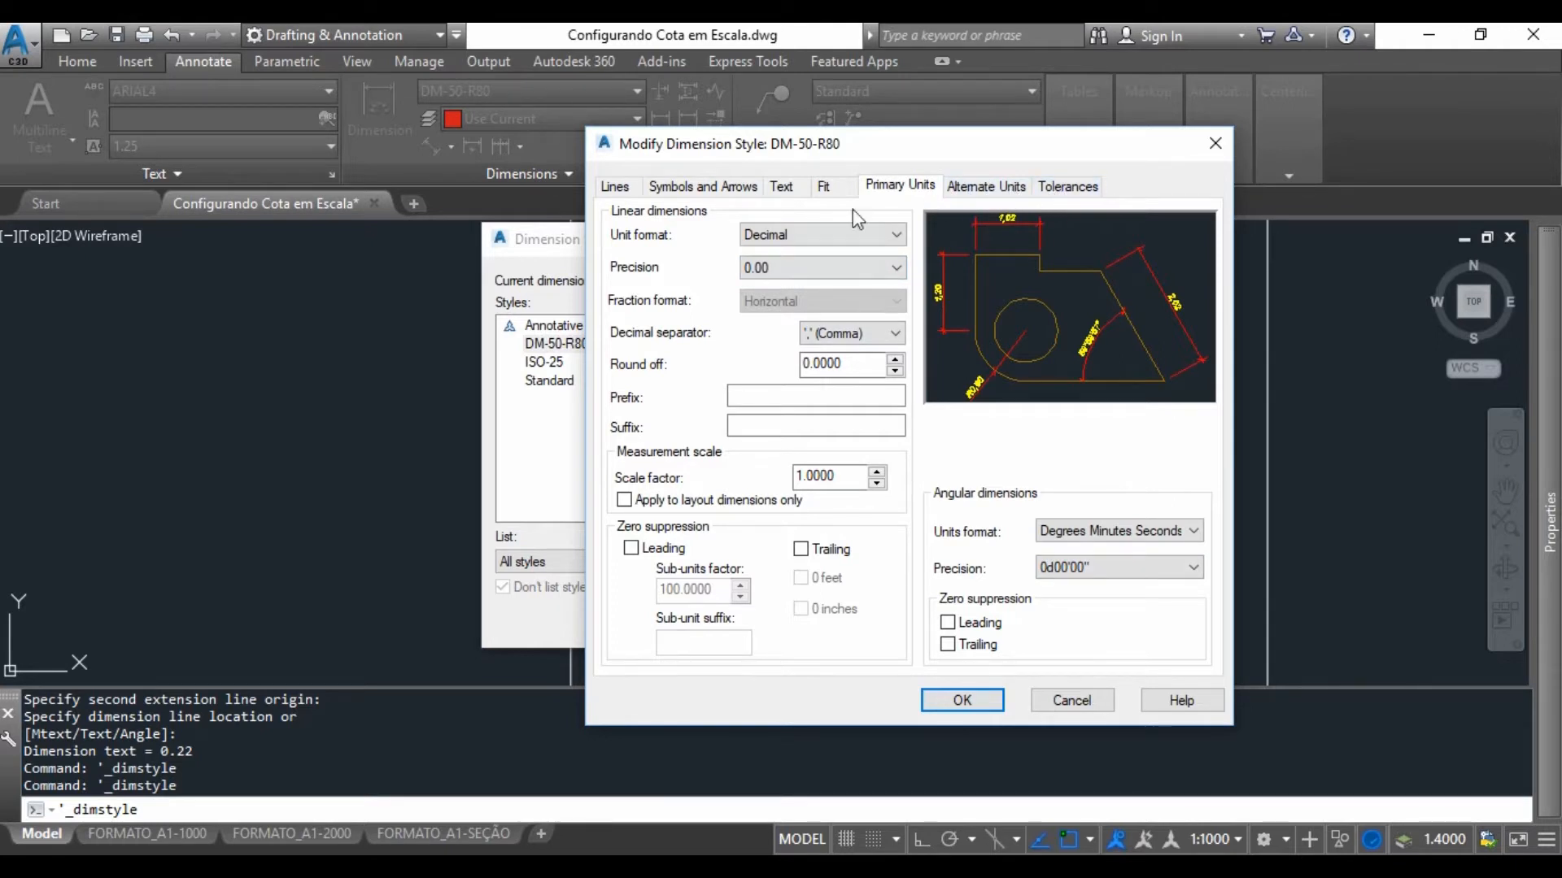
pyautogui.click(962, 700)
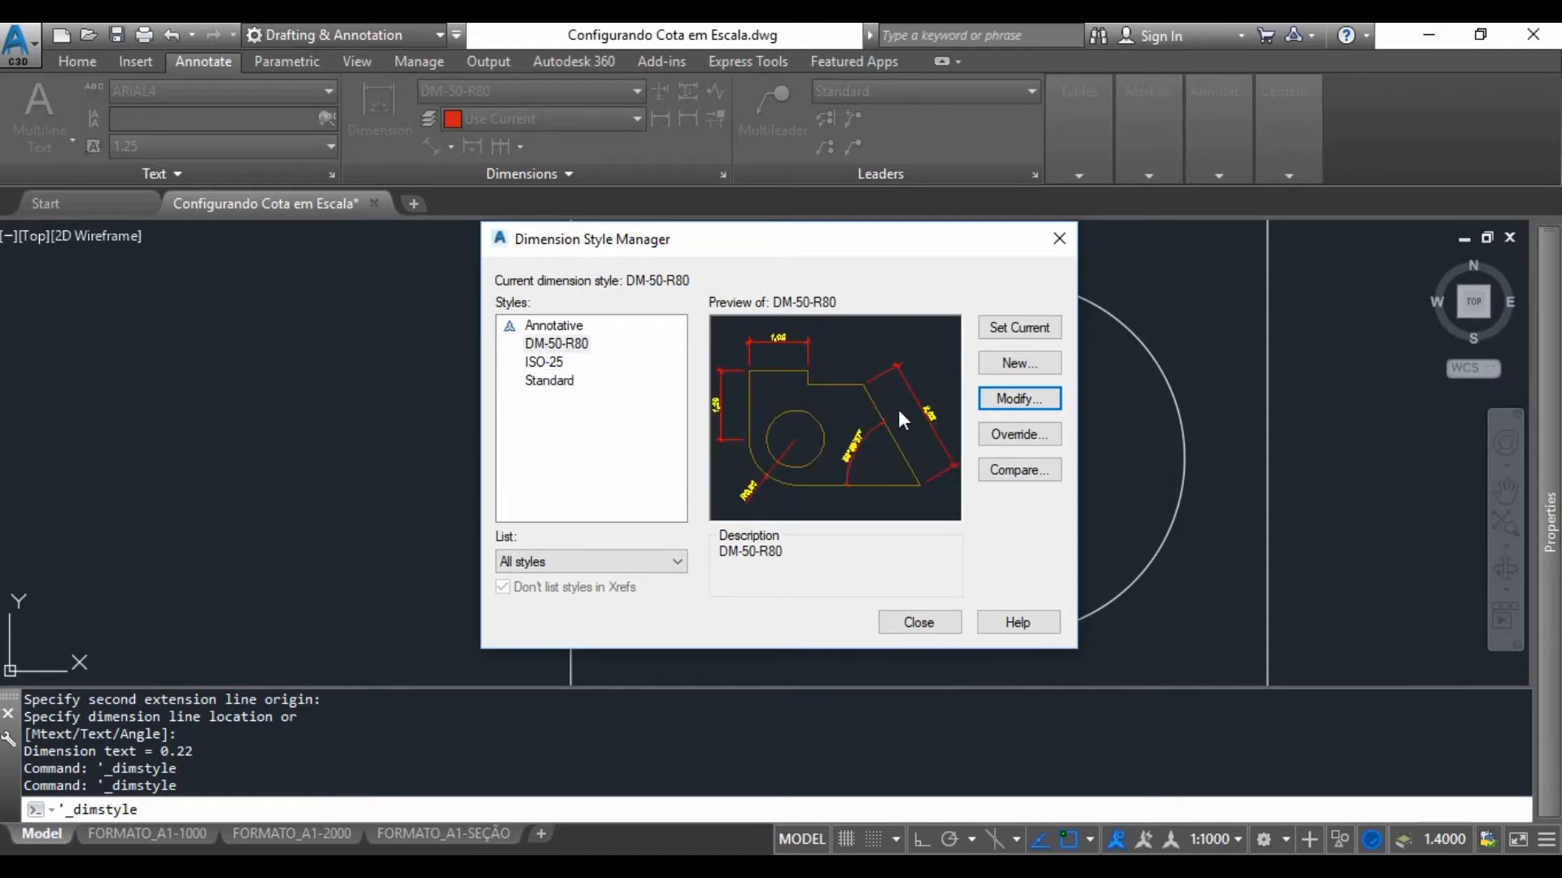
# Create a new dimension style named DM-1000-R80, starting with DM-50-R80 and used for all dimensions.
pyautogui.click(1023, 366)
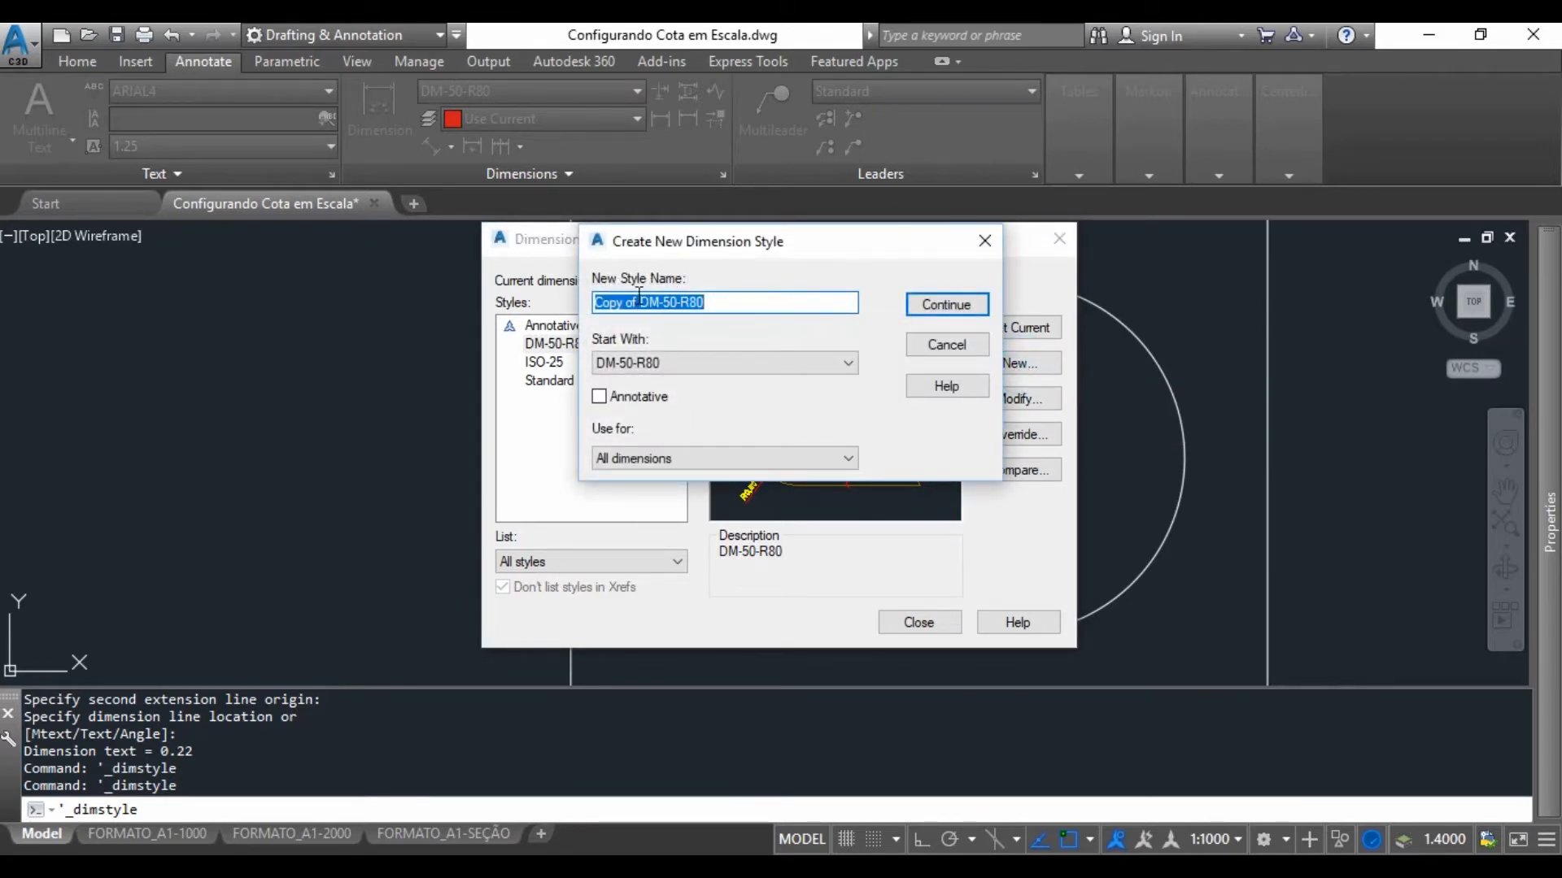
pyautogui.moveTo(635, 307); pyautogui.dragTo(563, 304)
pyautogui.press('BackSpace')
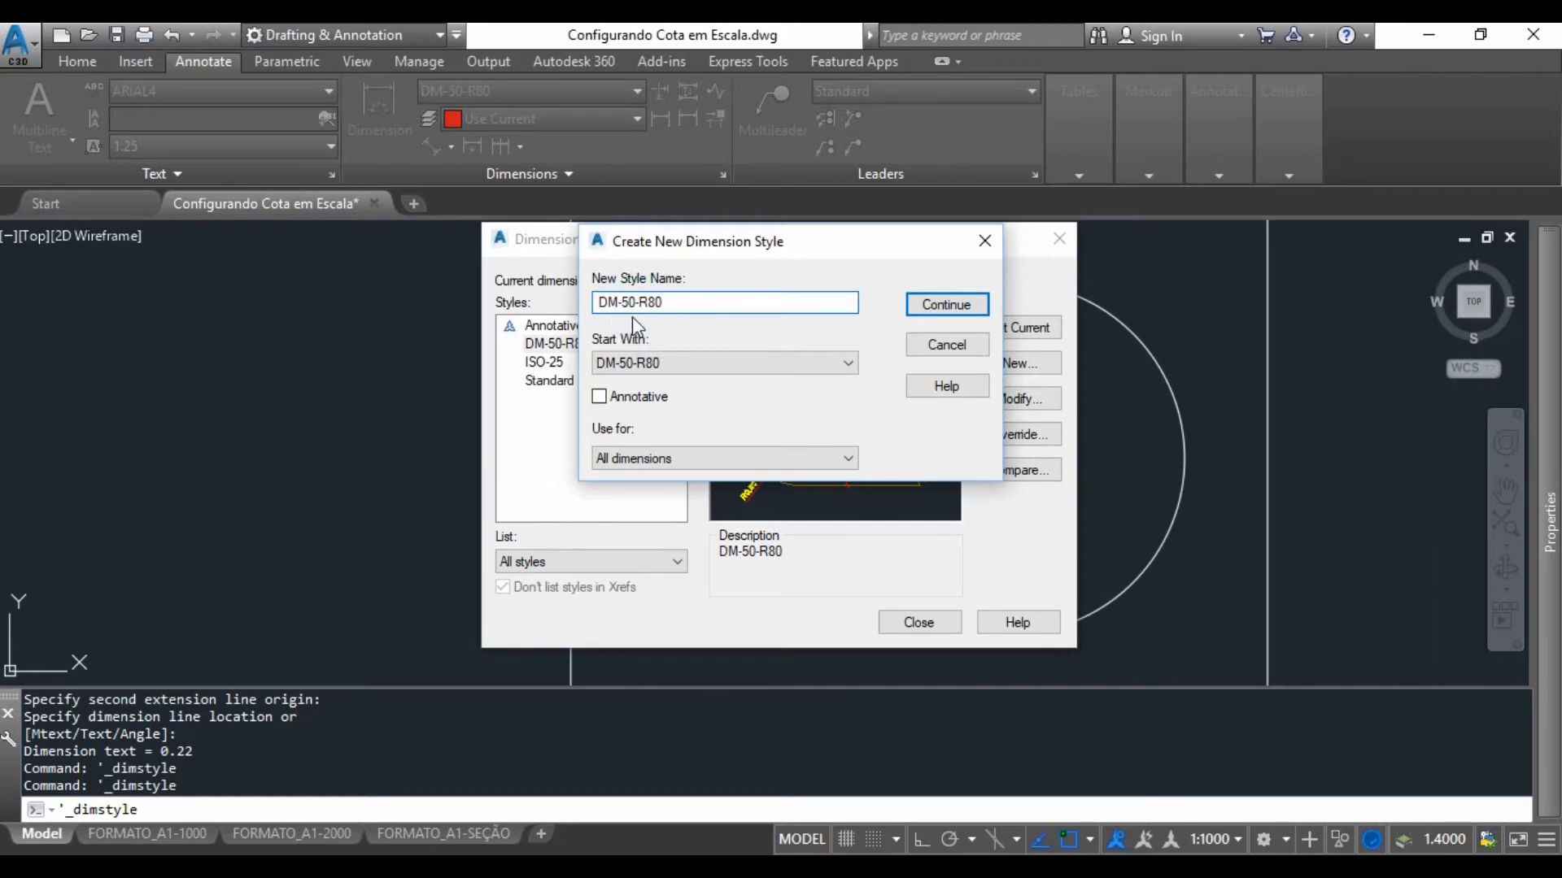
pyautogui.click(617, 305)
pyautogui.press('Delete')
pyautogui.press('Delete')
pyautogui.press('Delete')
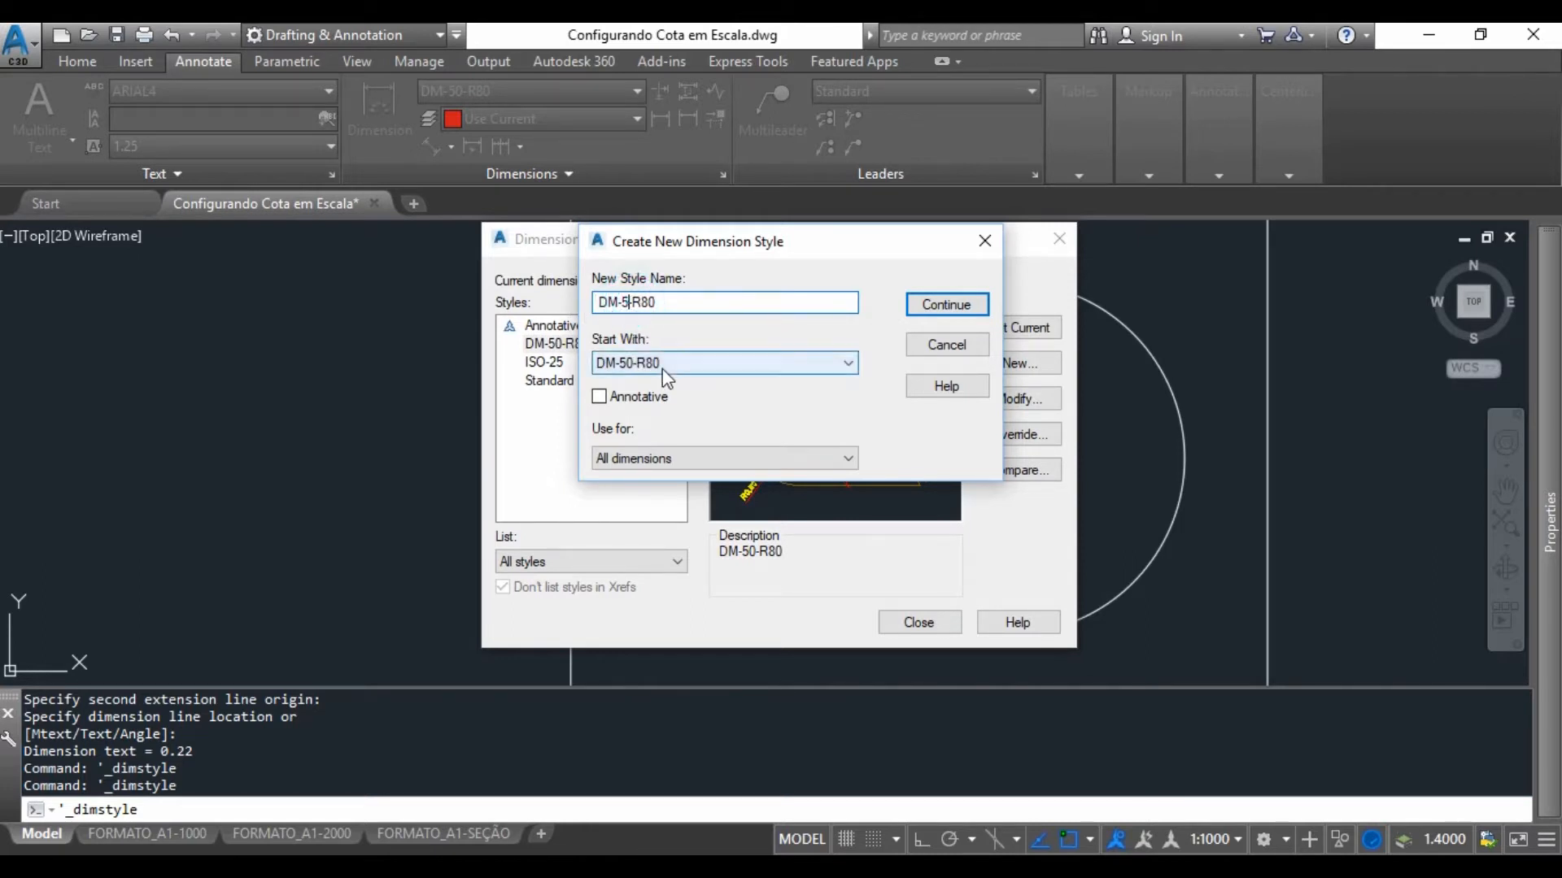
pyautogui.write('1000-')
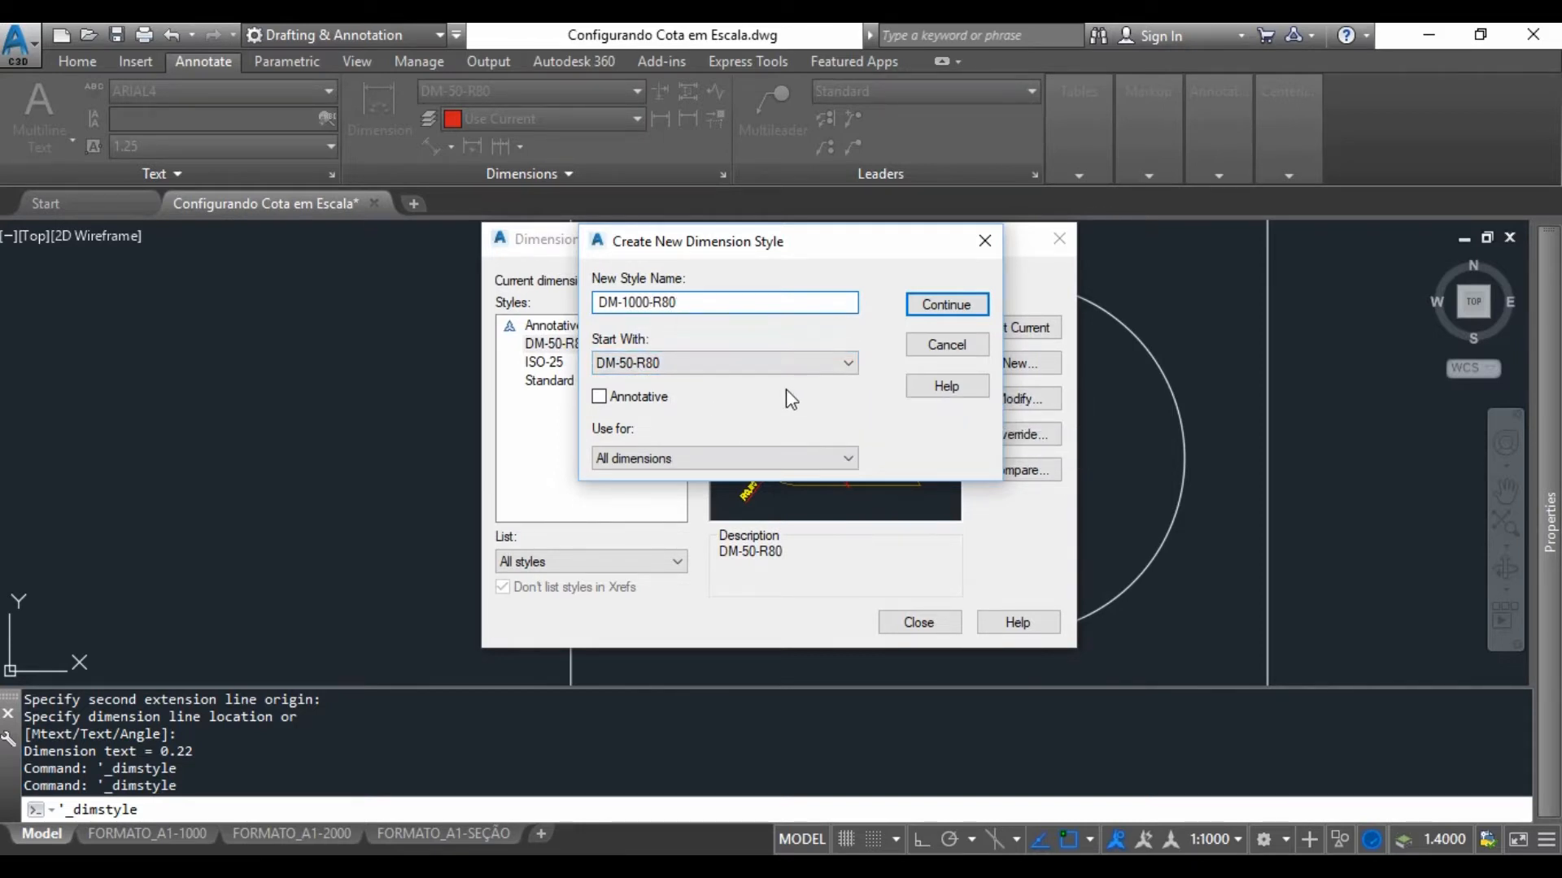
pyautogui.click(944, 305)
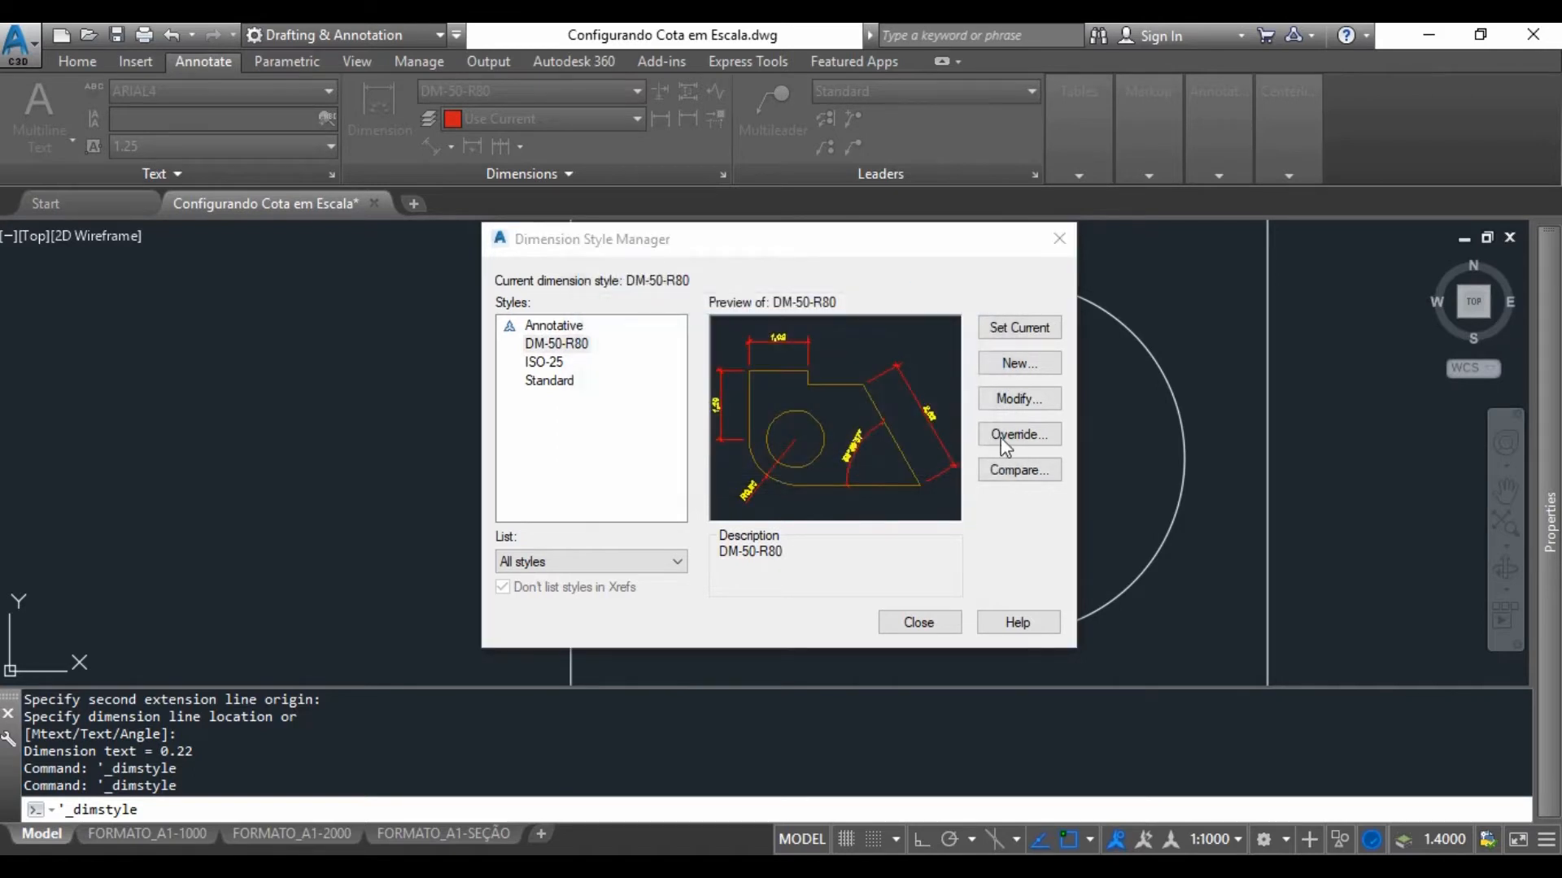
# Look up the ruler 80 factor for 1:1000 in the Régua Normografo PDF and set the dimension text height to 2.
pyautogui.click(719, 190)
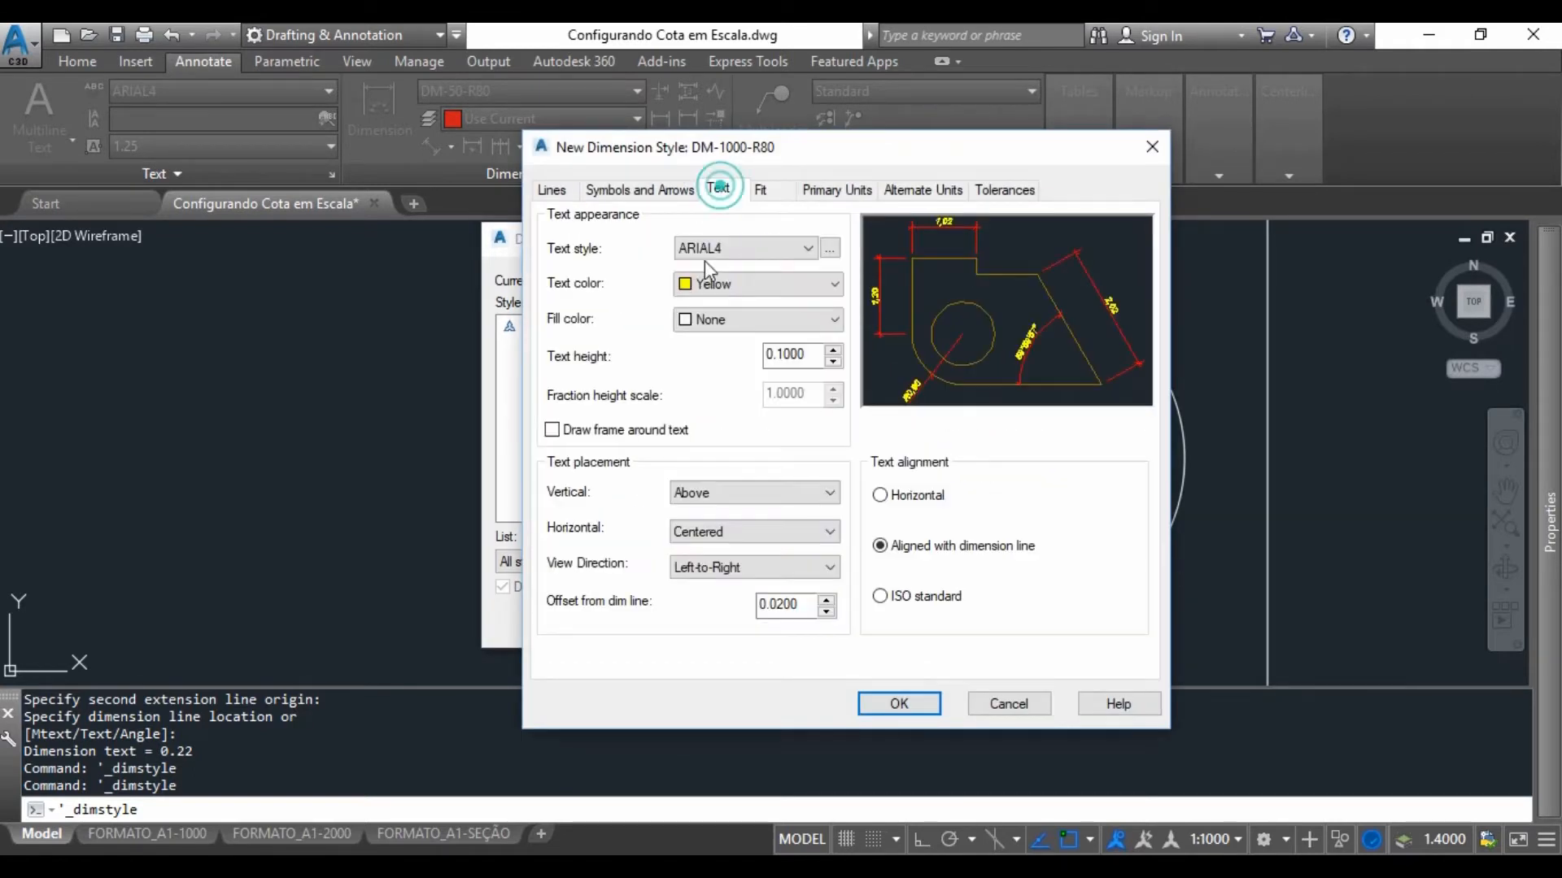
pyautogui.doubleClick(810, 355)
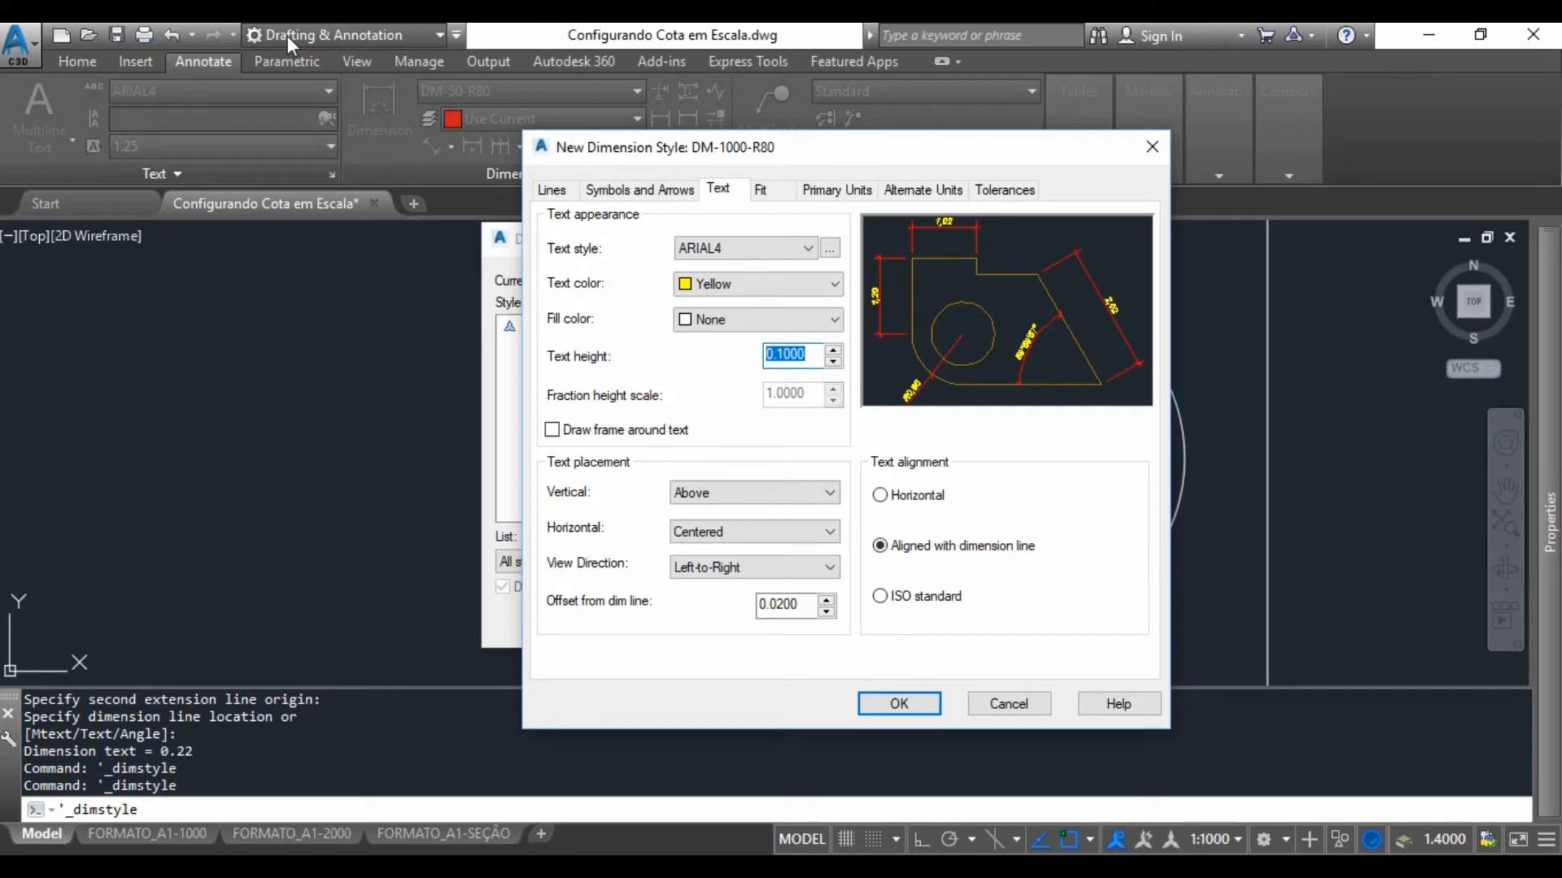
pyautogui.hotkey('alt', 'Tab')
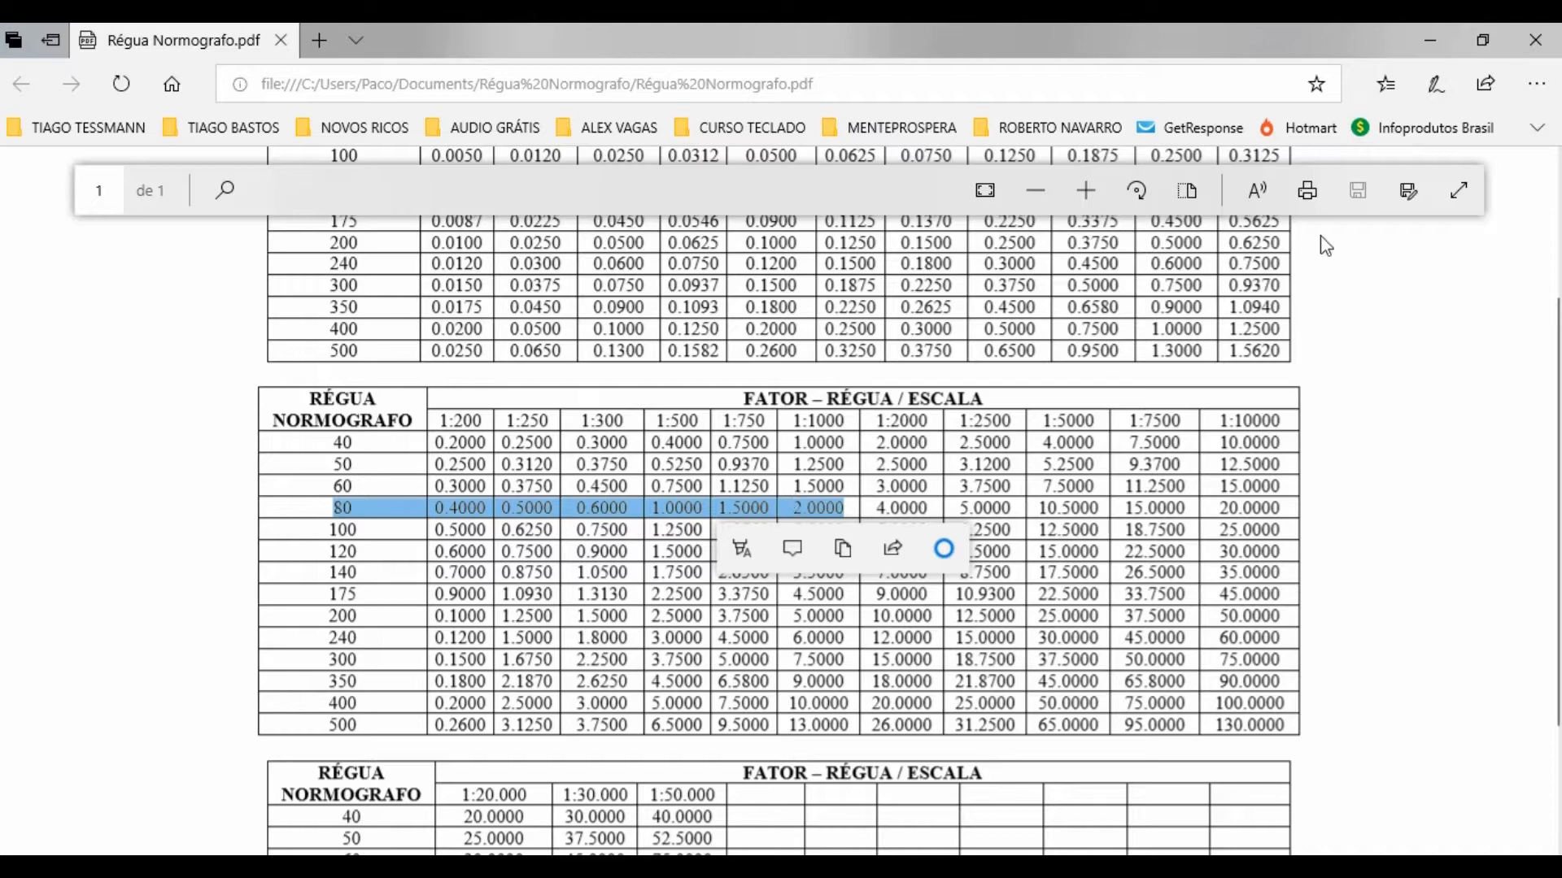
pyautogui.hotkey('alt', 'Tab')
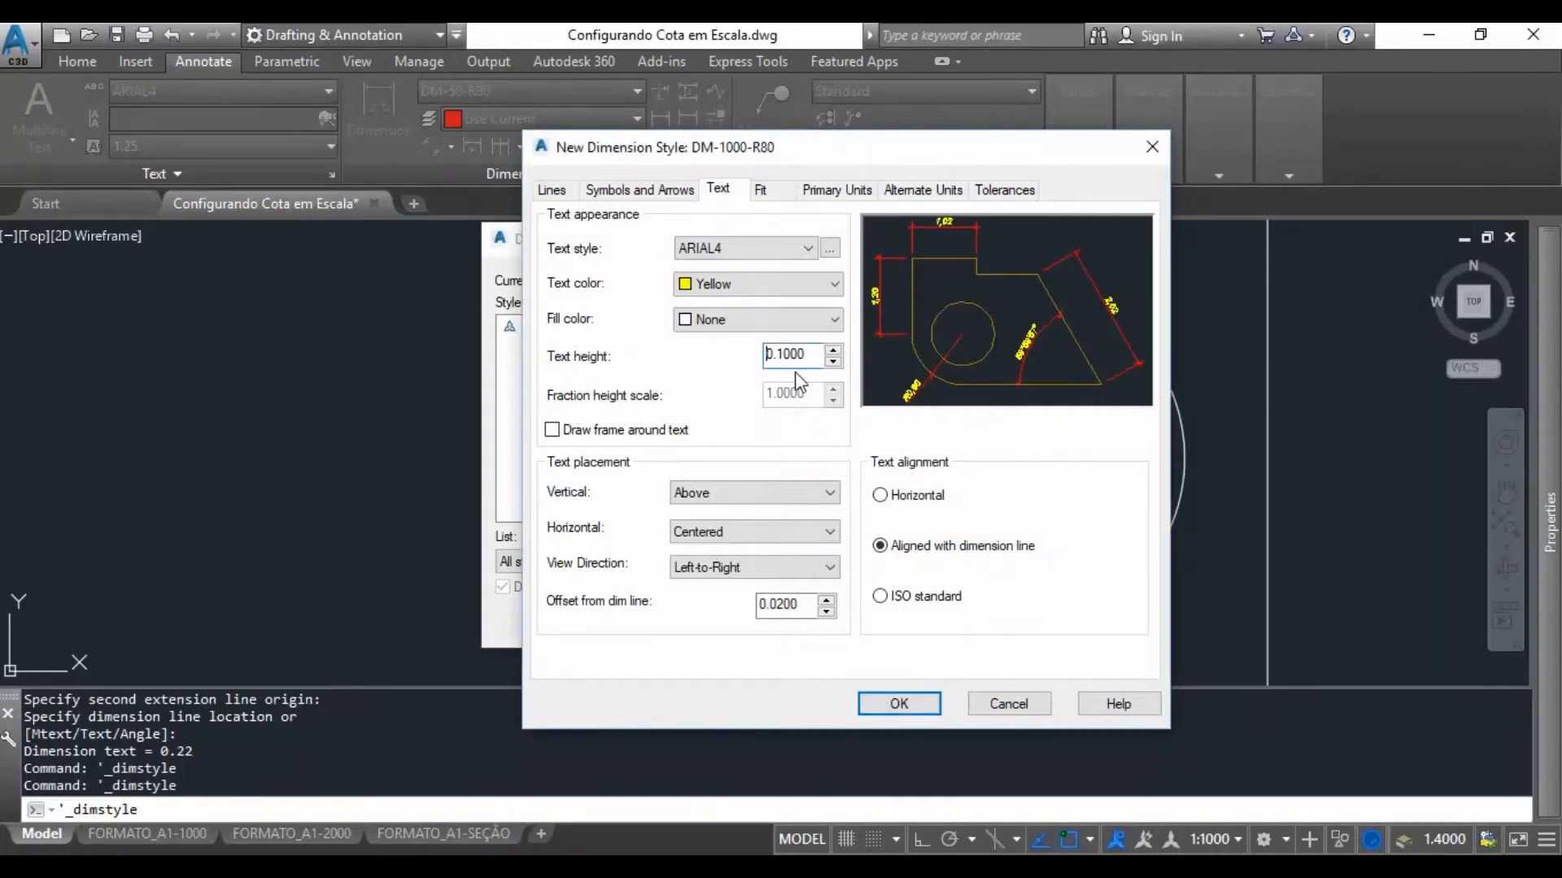
pyautogui.doubleClick(806, 347)
pyautogui.write('2')
pyautogui.click(771, 244)
pyautogui.click(746, 248)
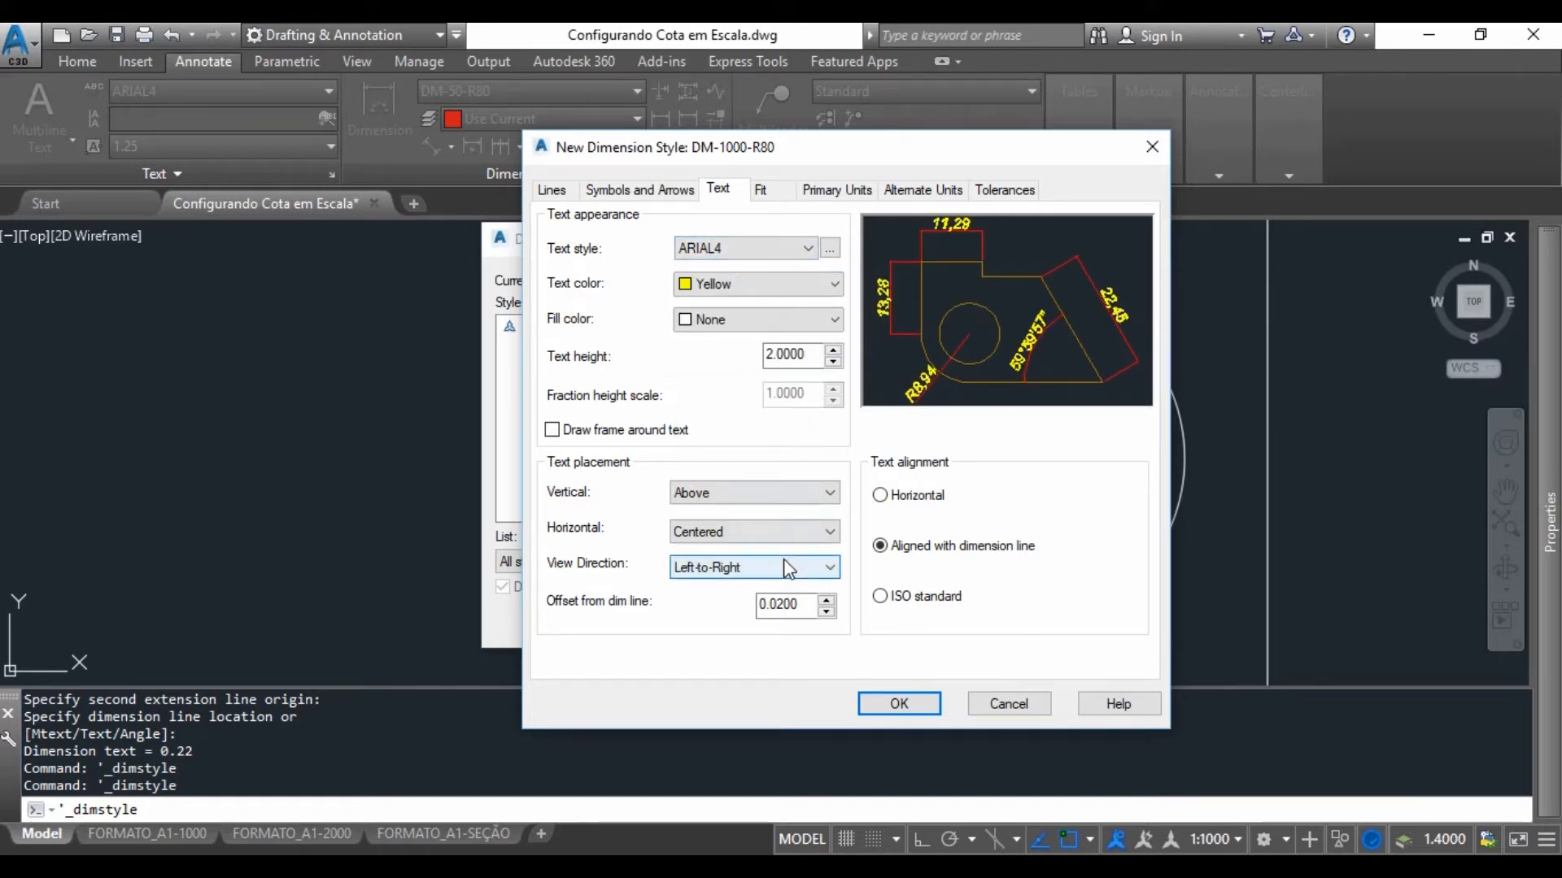
pyautogui.click(804, 354)
# Set the text offset from the dimension line to 0.4.
pyautogui.doubleClick(779, 604)
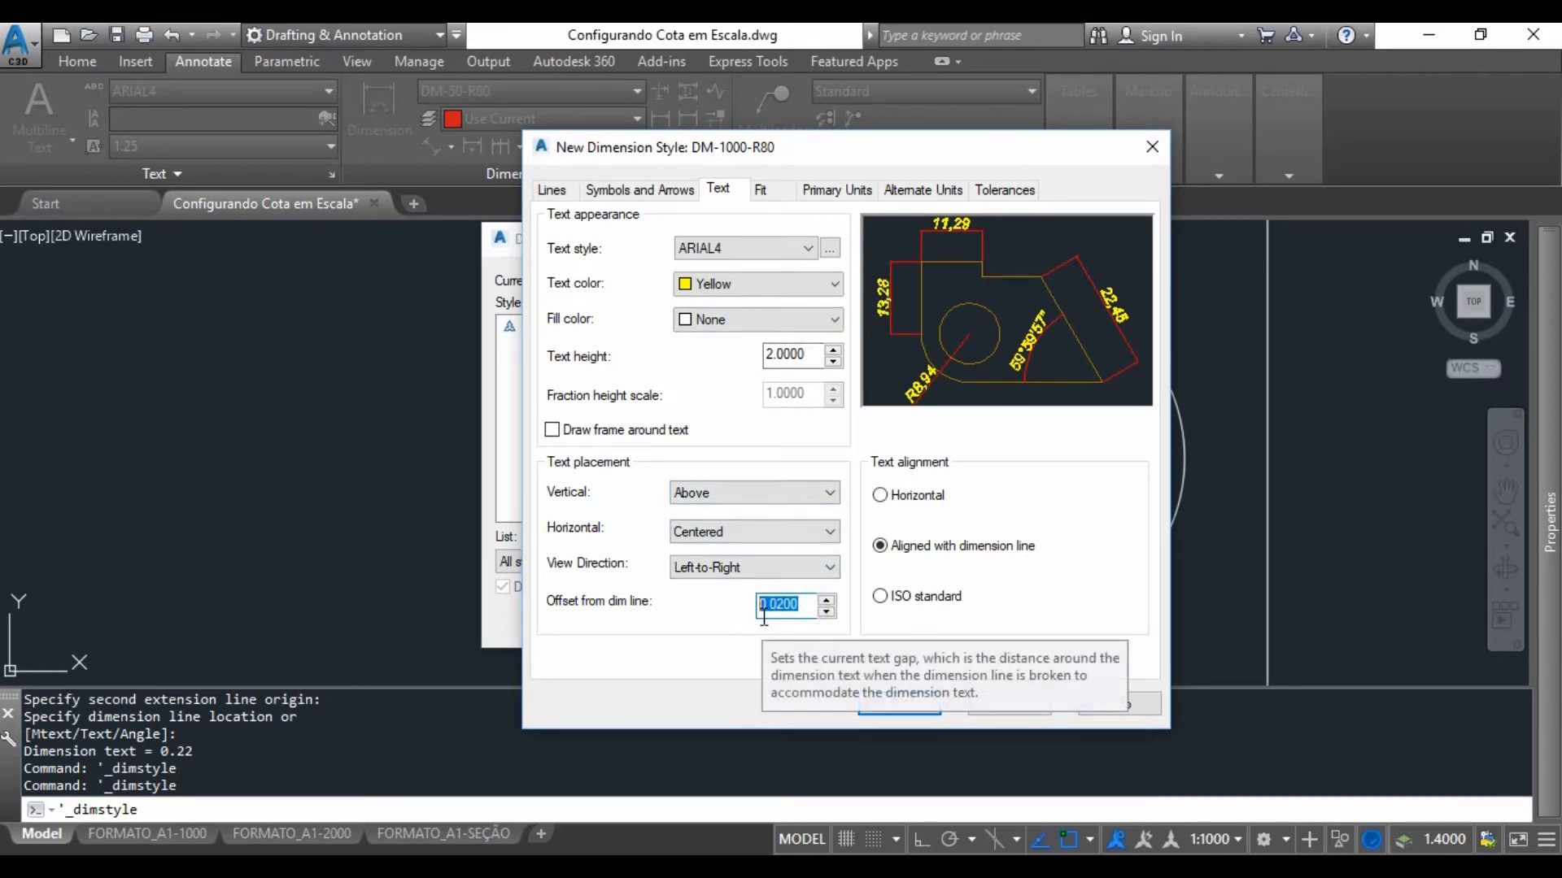
pyautogui.press('BackSpace')
pyautogui.write('.4')
pyautogui.click(804, 353)
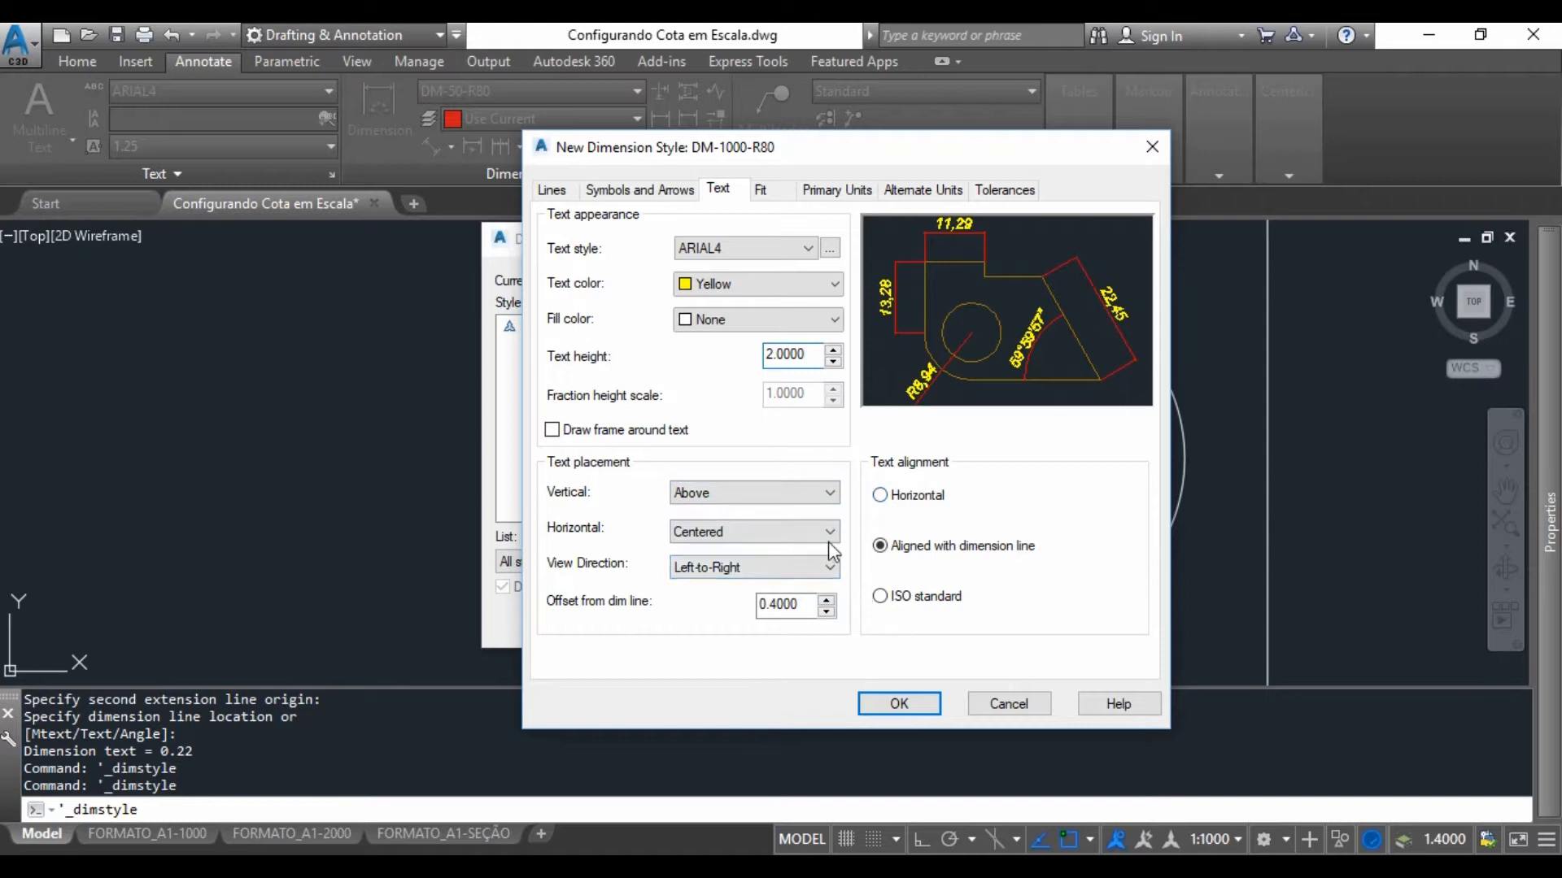
# Change the first, second and leader arrowheads to Closed filled and set the arrow size to 2.
pyautogui.click(639, 189)
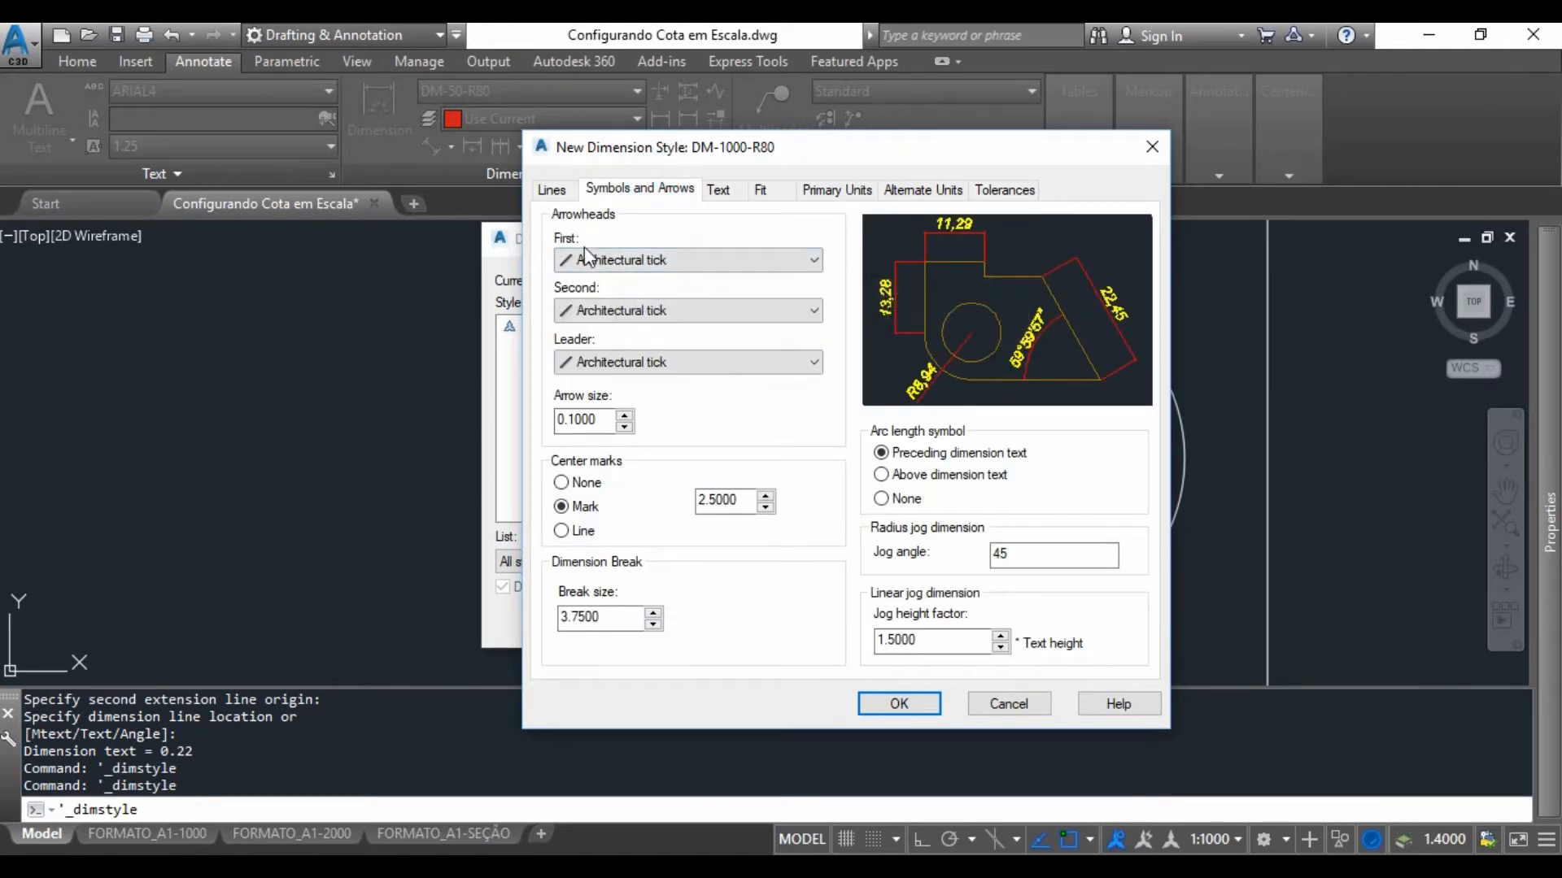
pyautogui.click(628, 262)
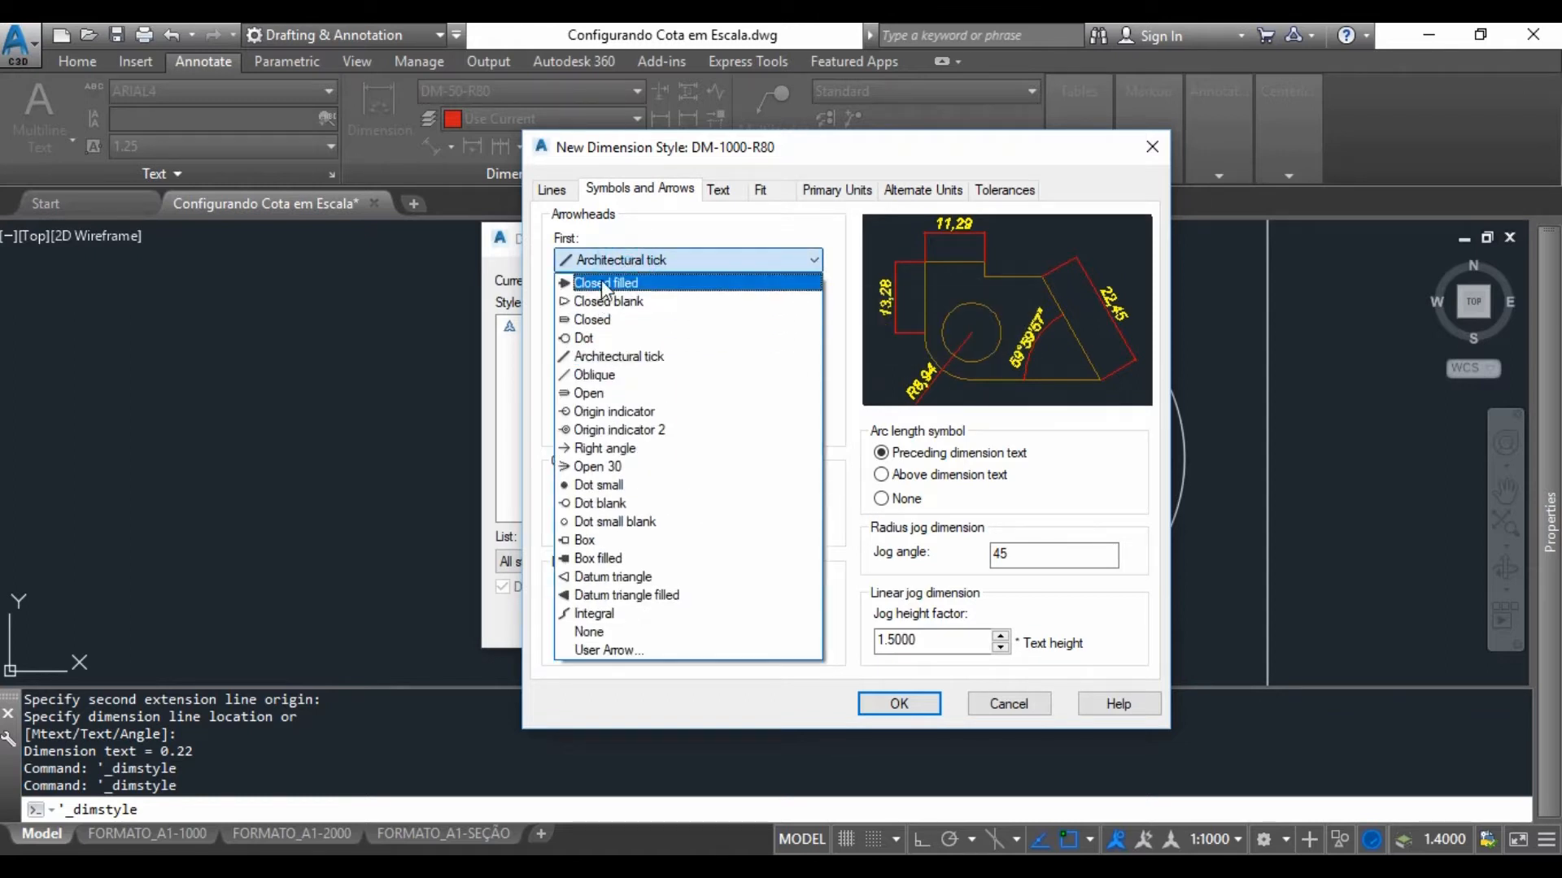
pyautogui.click(604, 283)
pyautogui.click(587, 361)
pyautogui.click(586, 386)
pyautogui.moveTo(596, 419); pyautogui.dragTo(520, 417)
pyautogui.write('2')
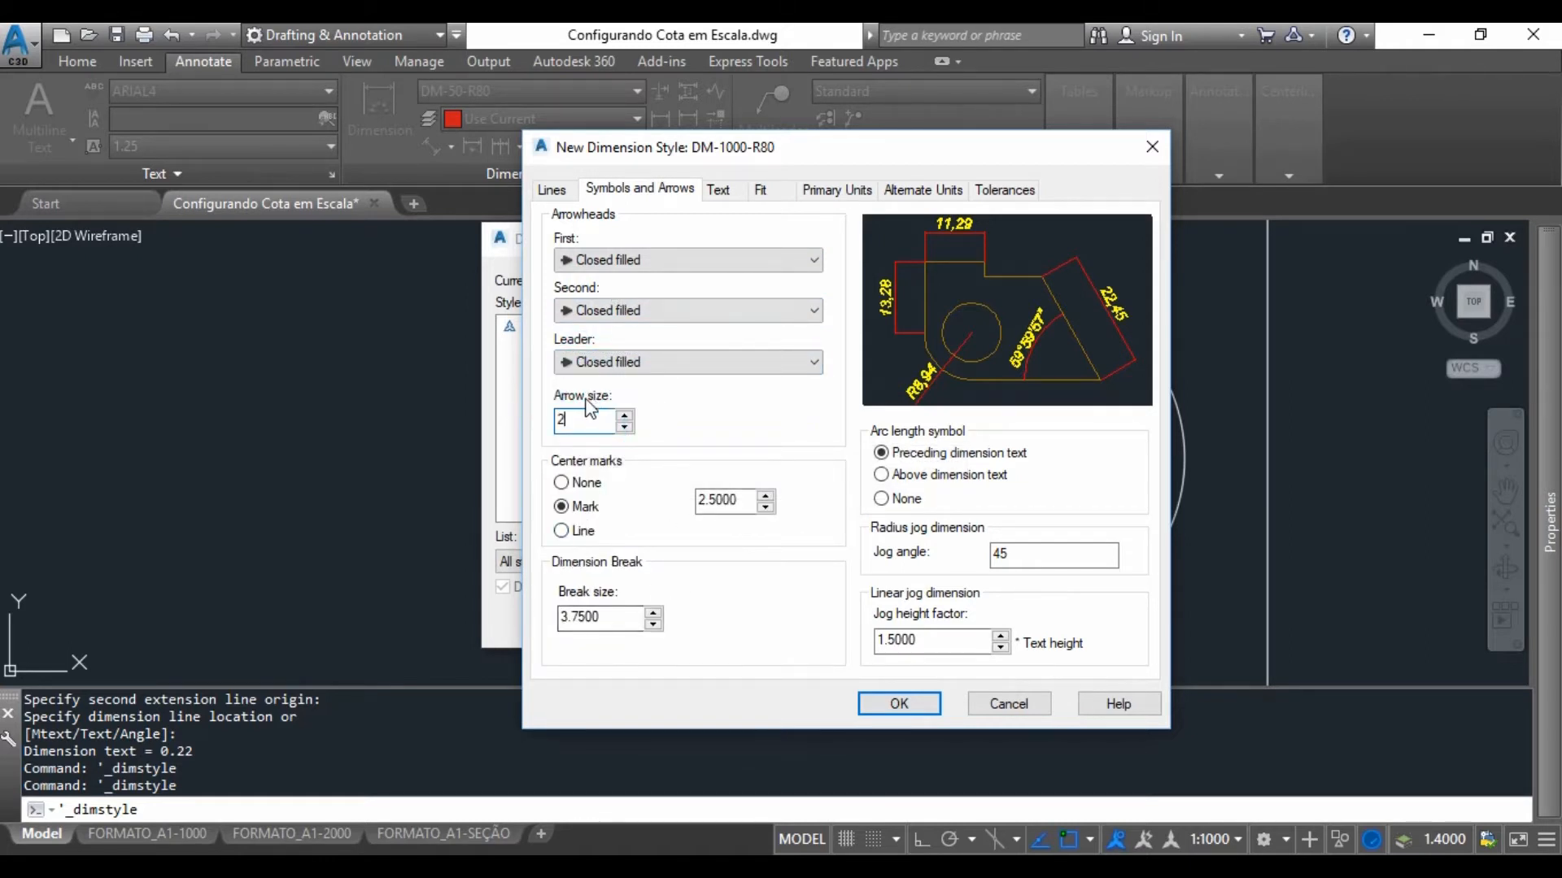
pyautogui.click(609, 616)
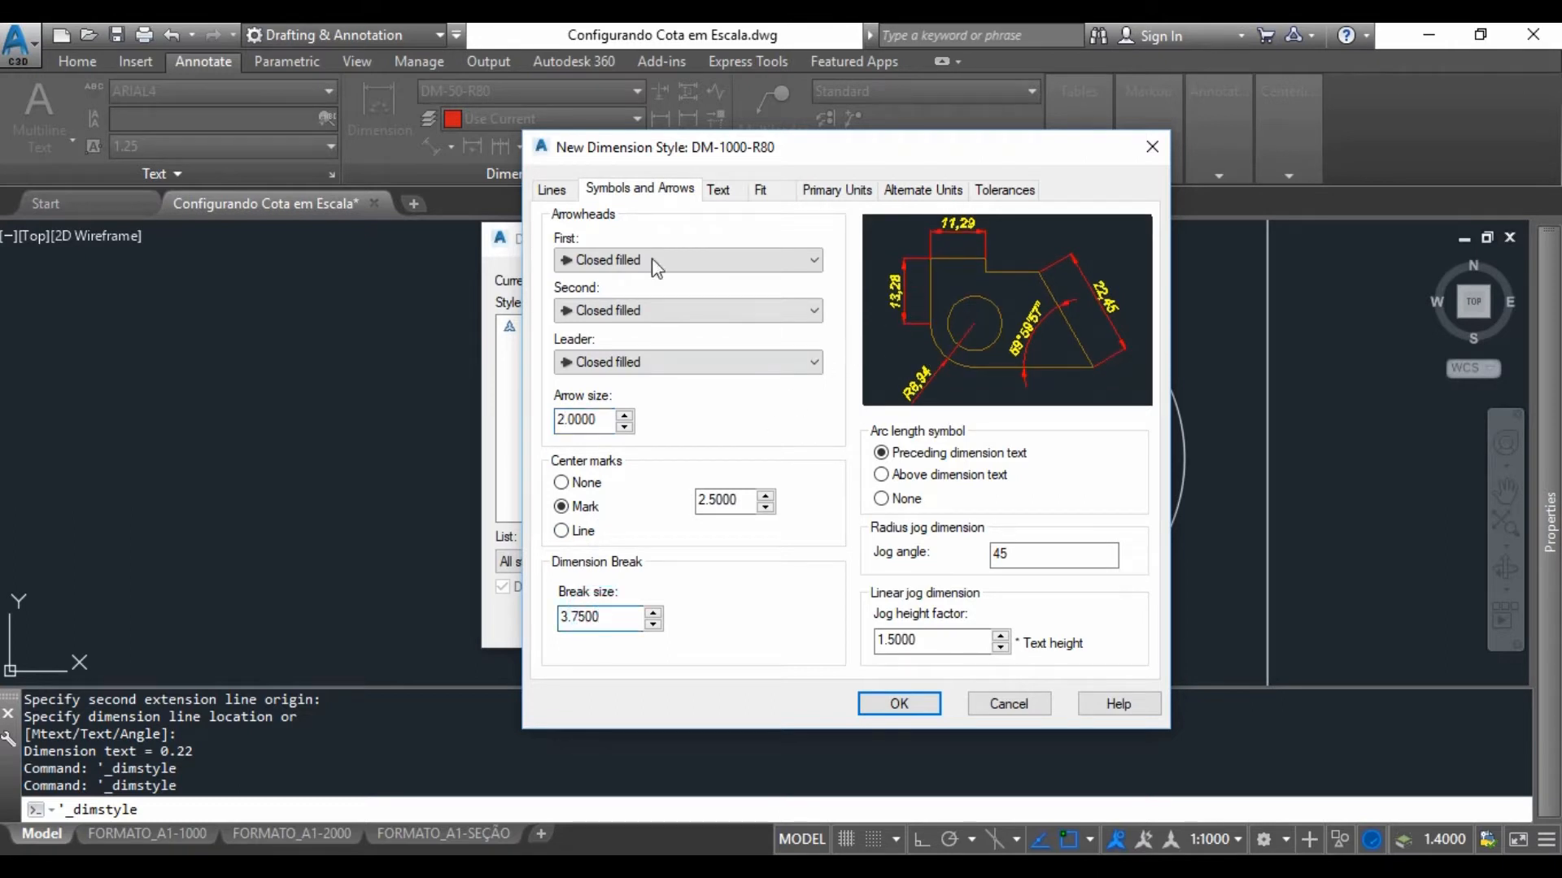
# Set the extension lines to extend 2 beyond the dimension lines and to start at an offset of 2 from the origin.
pyautogui.click(559, 190)
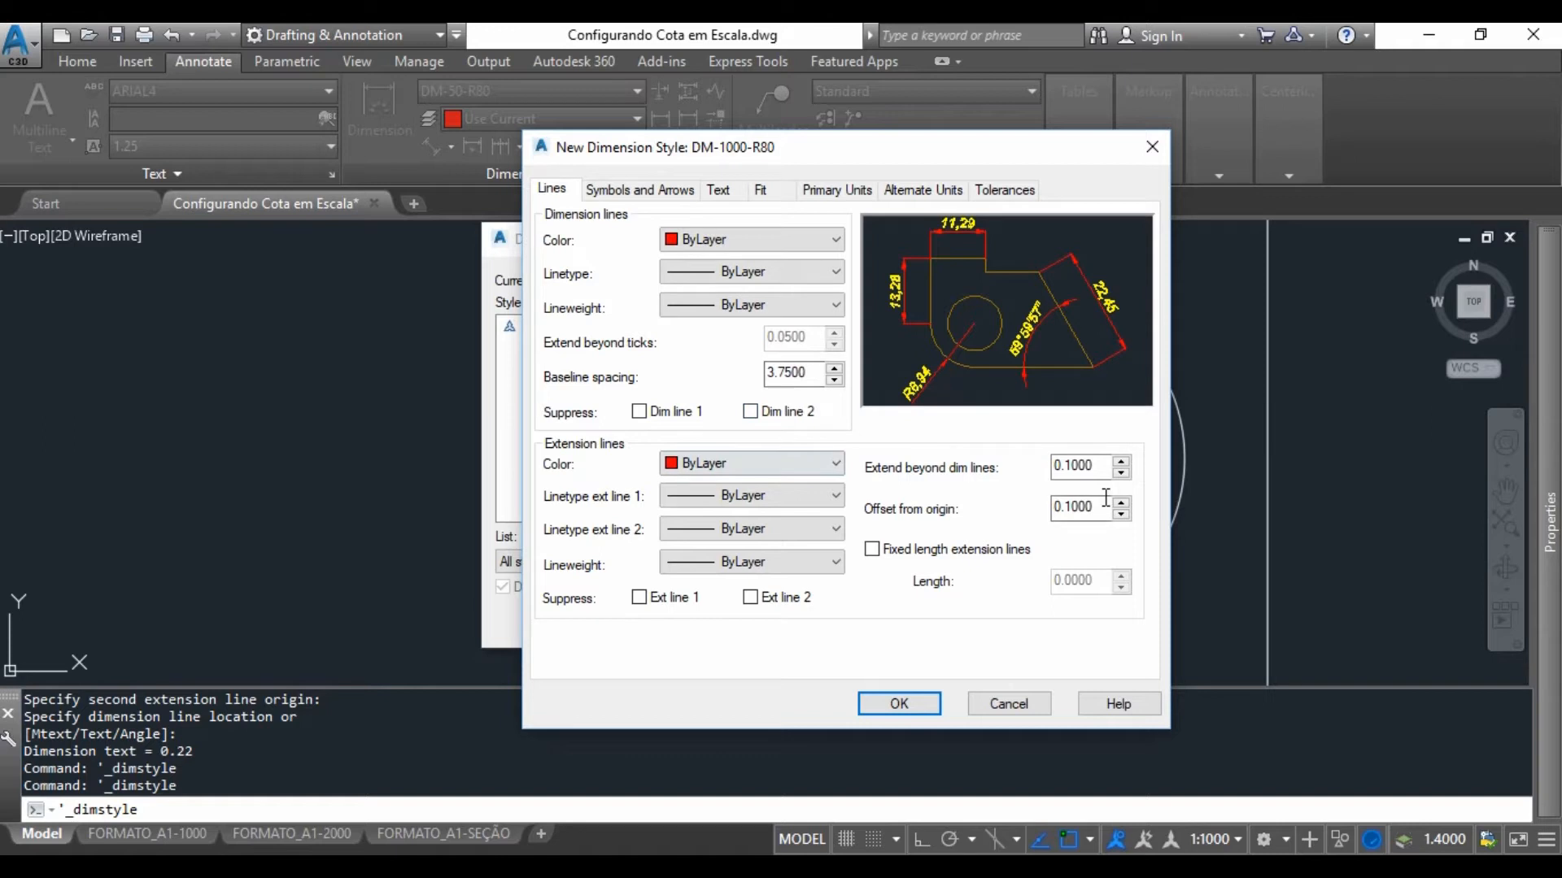
pyautogui.doubleClick(1074, 466)
pyautogui.write('2')
pyautogui.doubleClick(1105, 507)
pyautogui.write('2')
pyautogui.click(1081, 467)
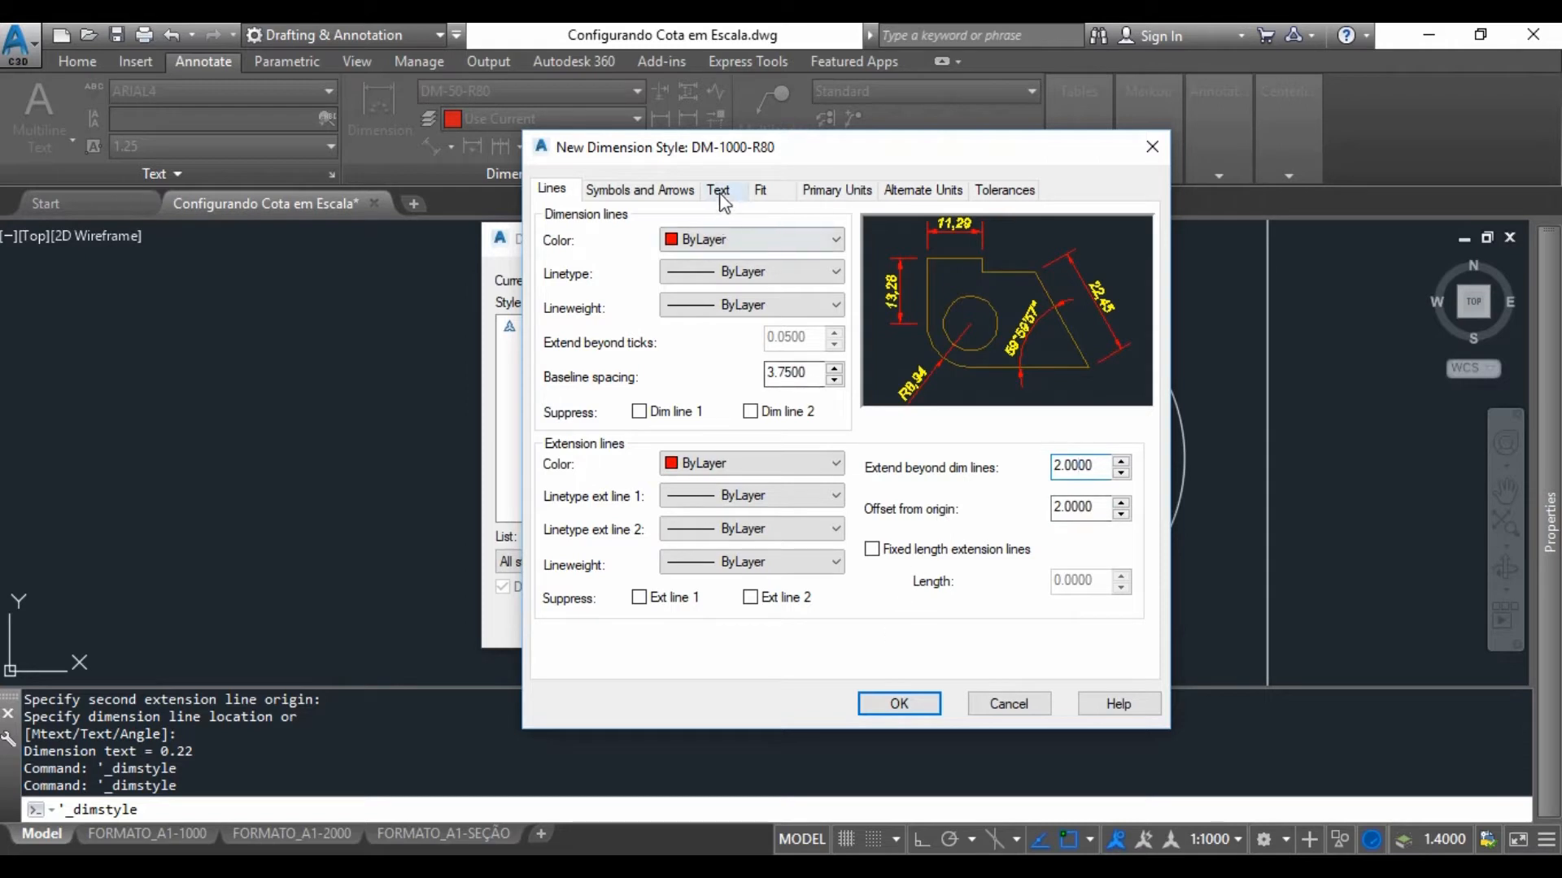
# Review the fit and primary unit settings and save the DM-1000-R80 style.
pyautogui.click(762, 191)
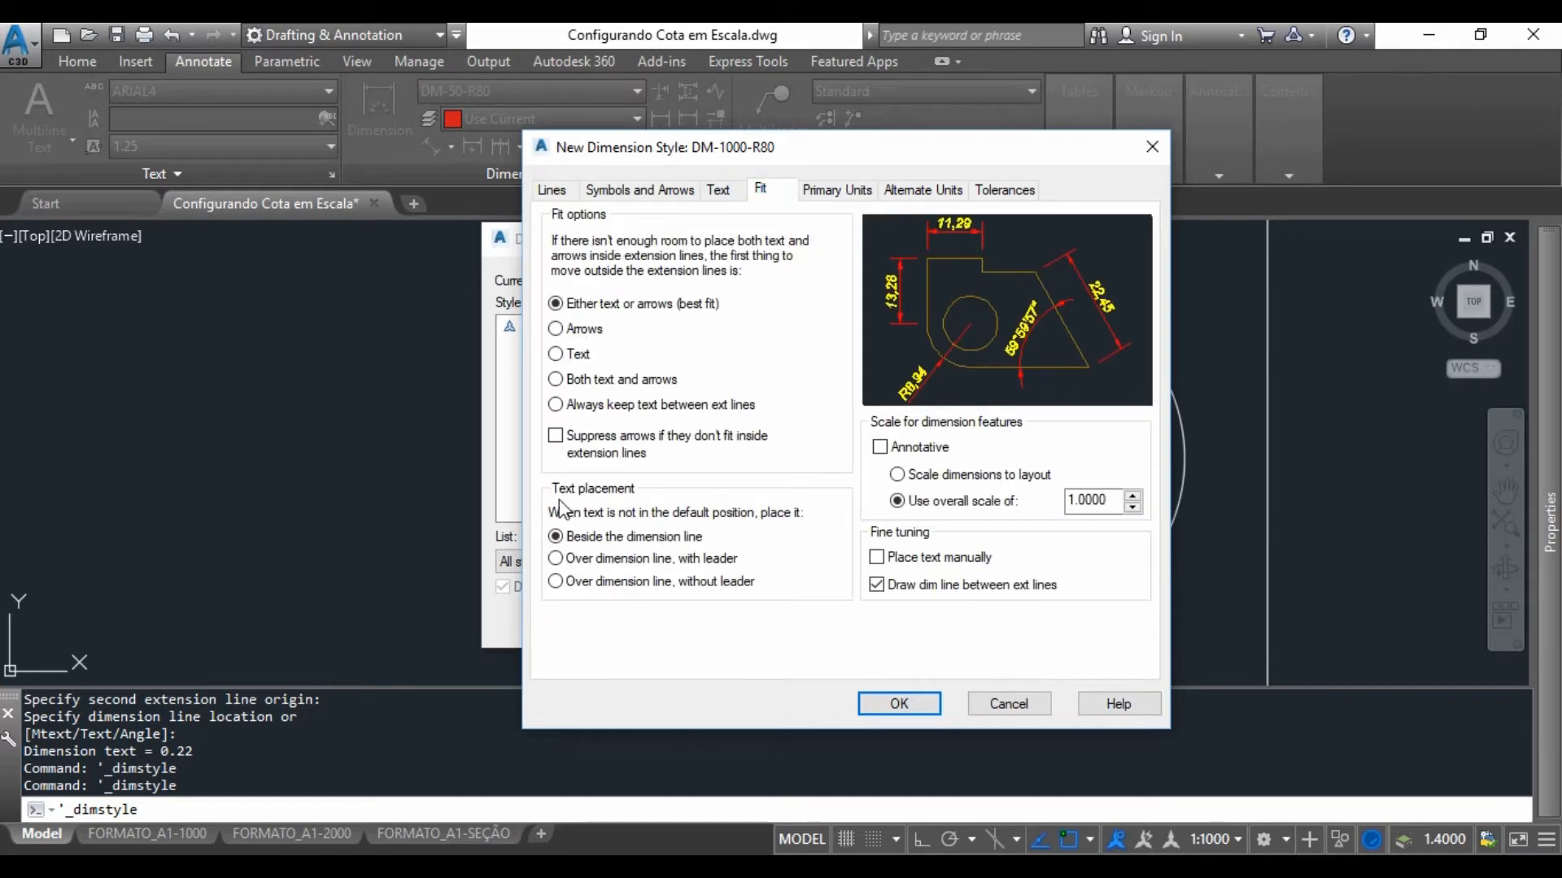
pyautogui.click(840, 192)
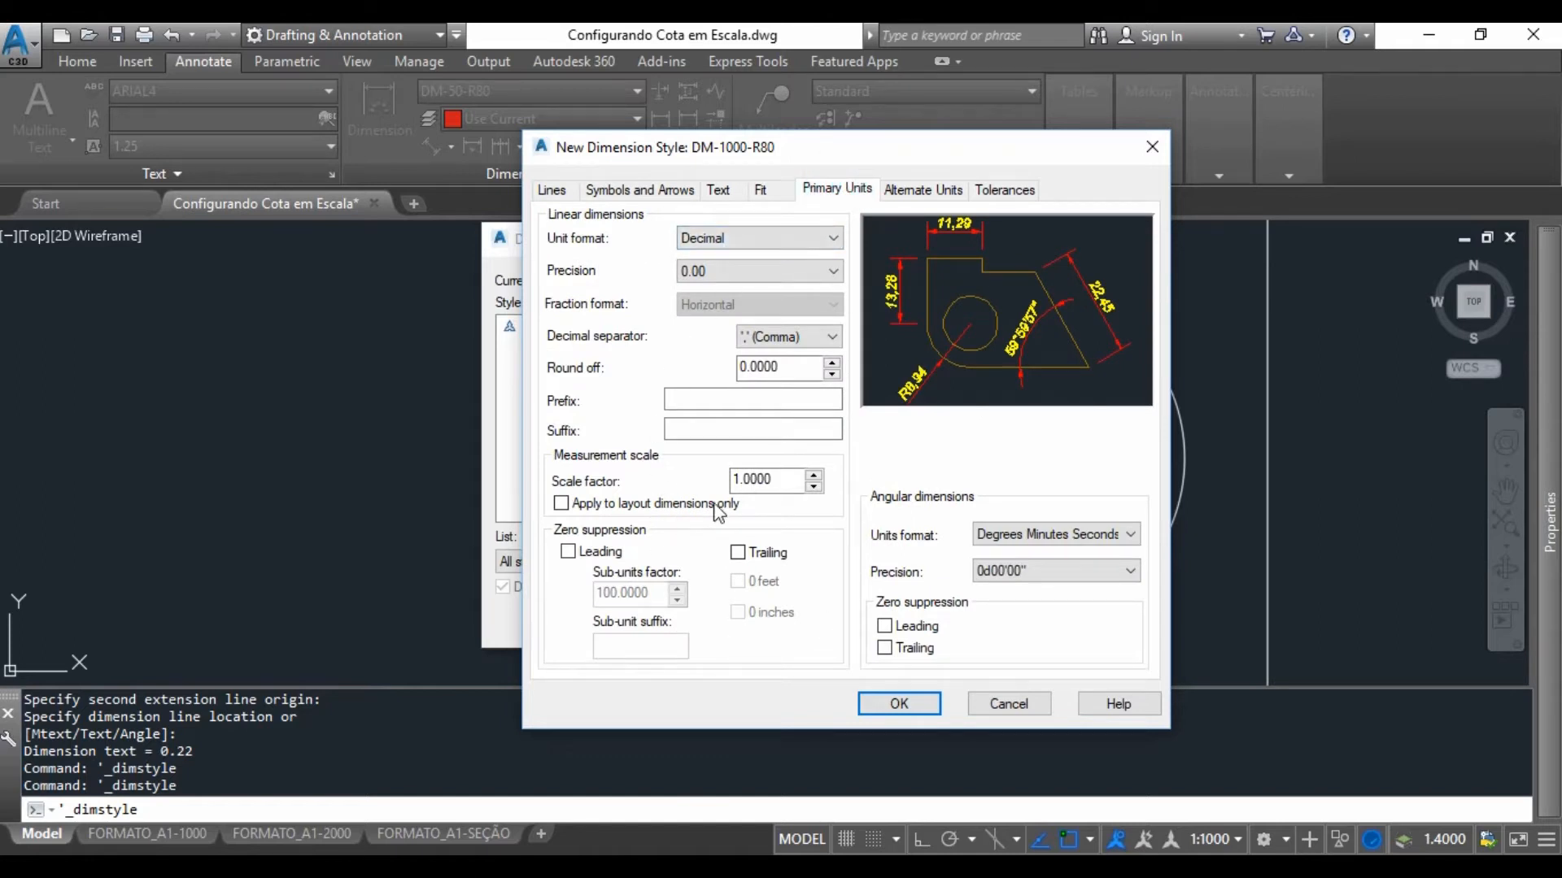
pyautogui.click(899, 704)
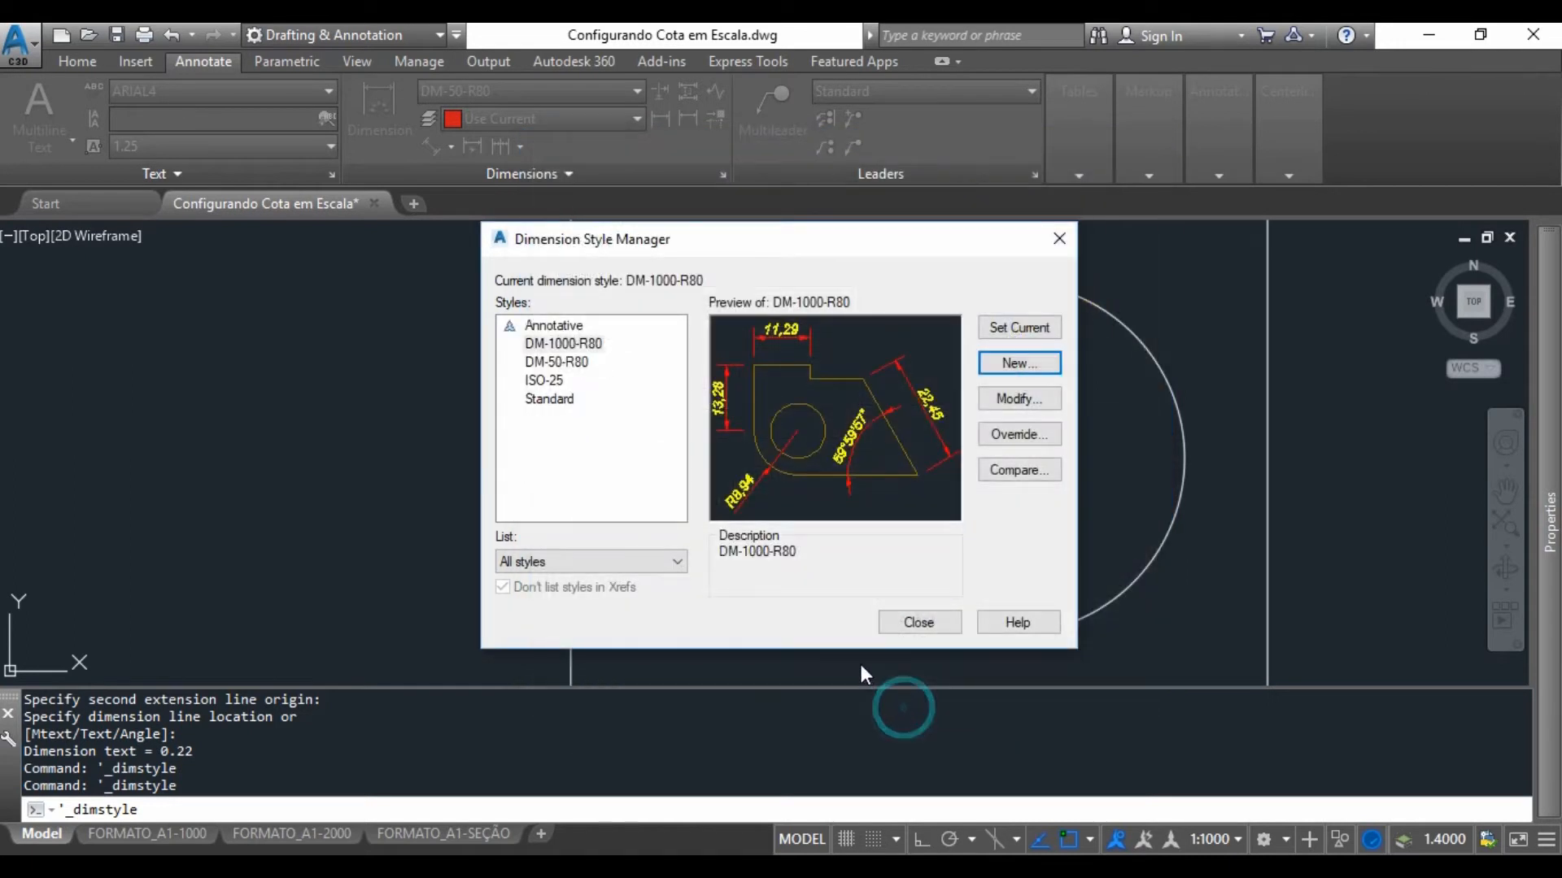
# Make DM-50-R80 the current dimension style and close the style manager.
pyautogui.click(557, 362)
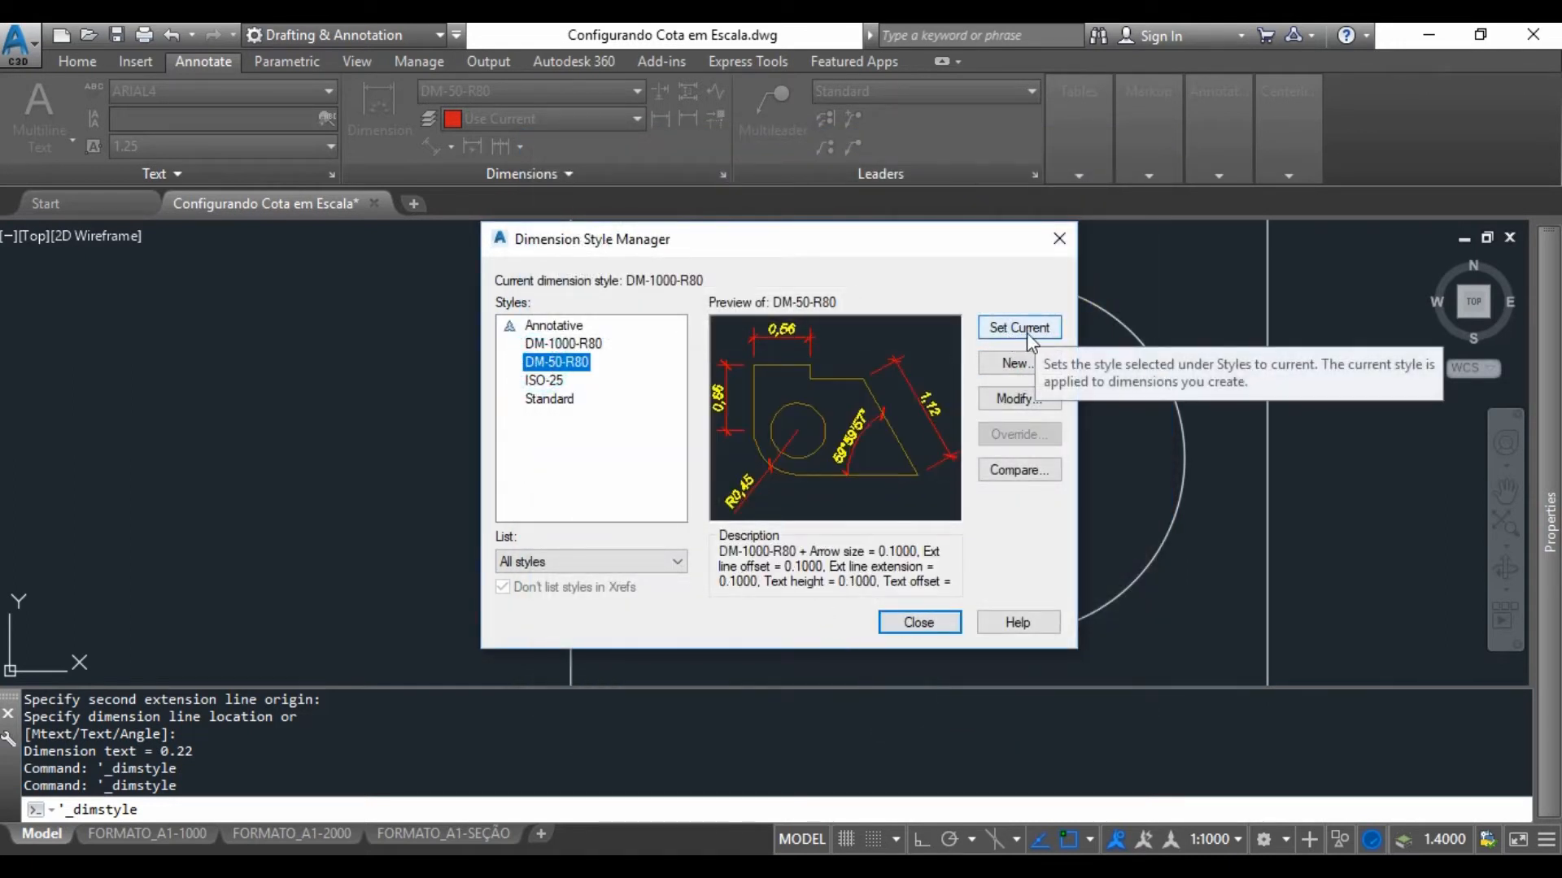
pyautogui.click(1028, 325)
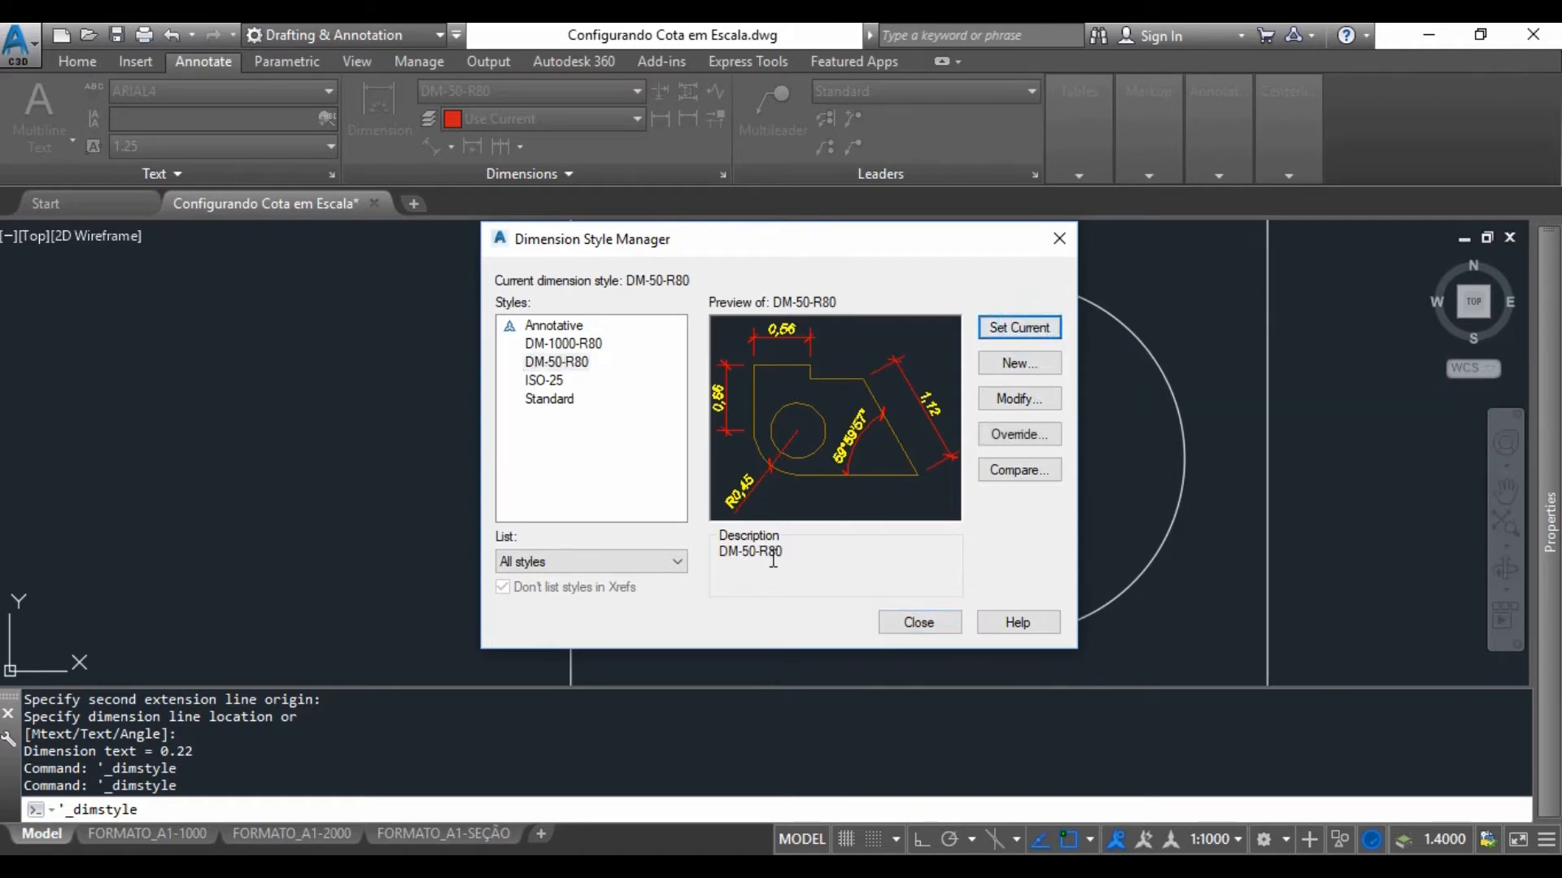
pyautogui.click(918, 623)
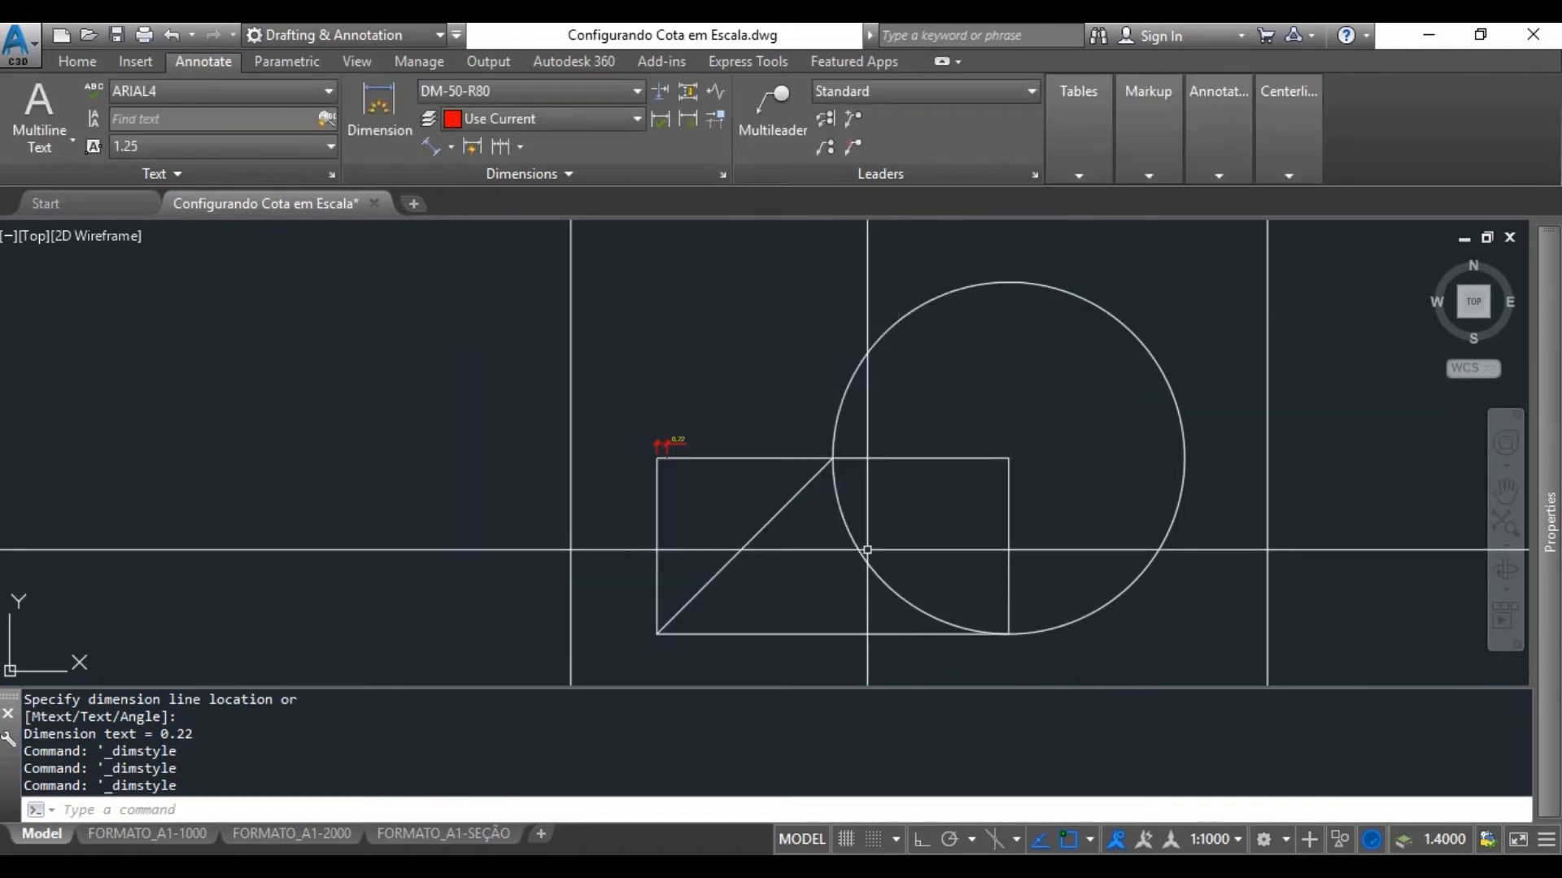
# Delete the small horizontal dimension above the rectangle's upper-left corner.
pyautogui.scroll(7, 686, 453)
pyautogui.click(684, 435)
pyautogui.click(566, 377)
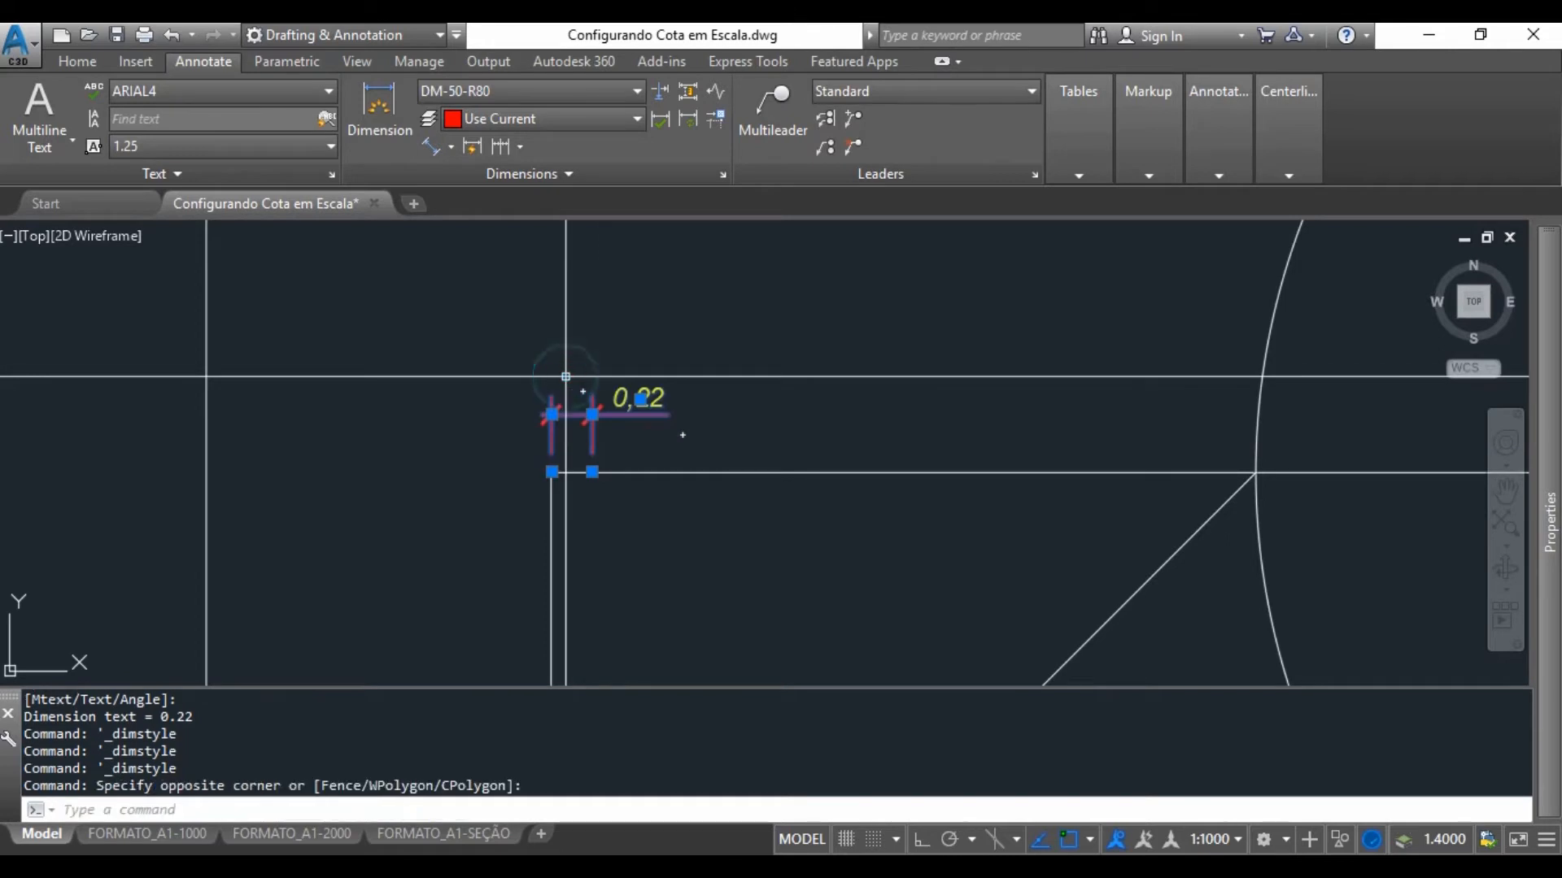
pyautogui.press('Delete')
pyautogui.scroll(-8, 683, 435)
pyautogui.press('Escape')
pyautogui.press('Escape')
pyautogui.press('Escape')
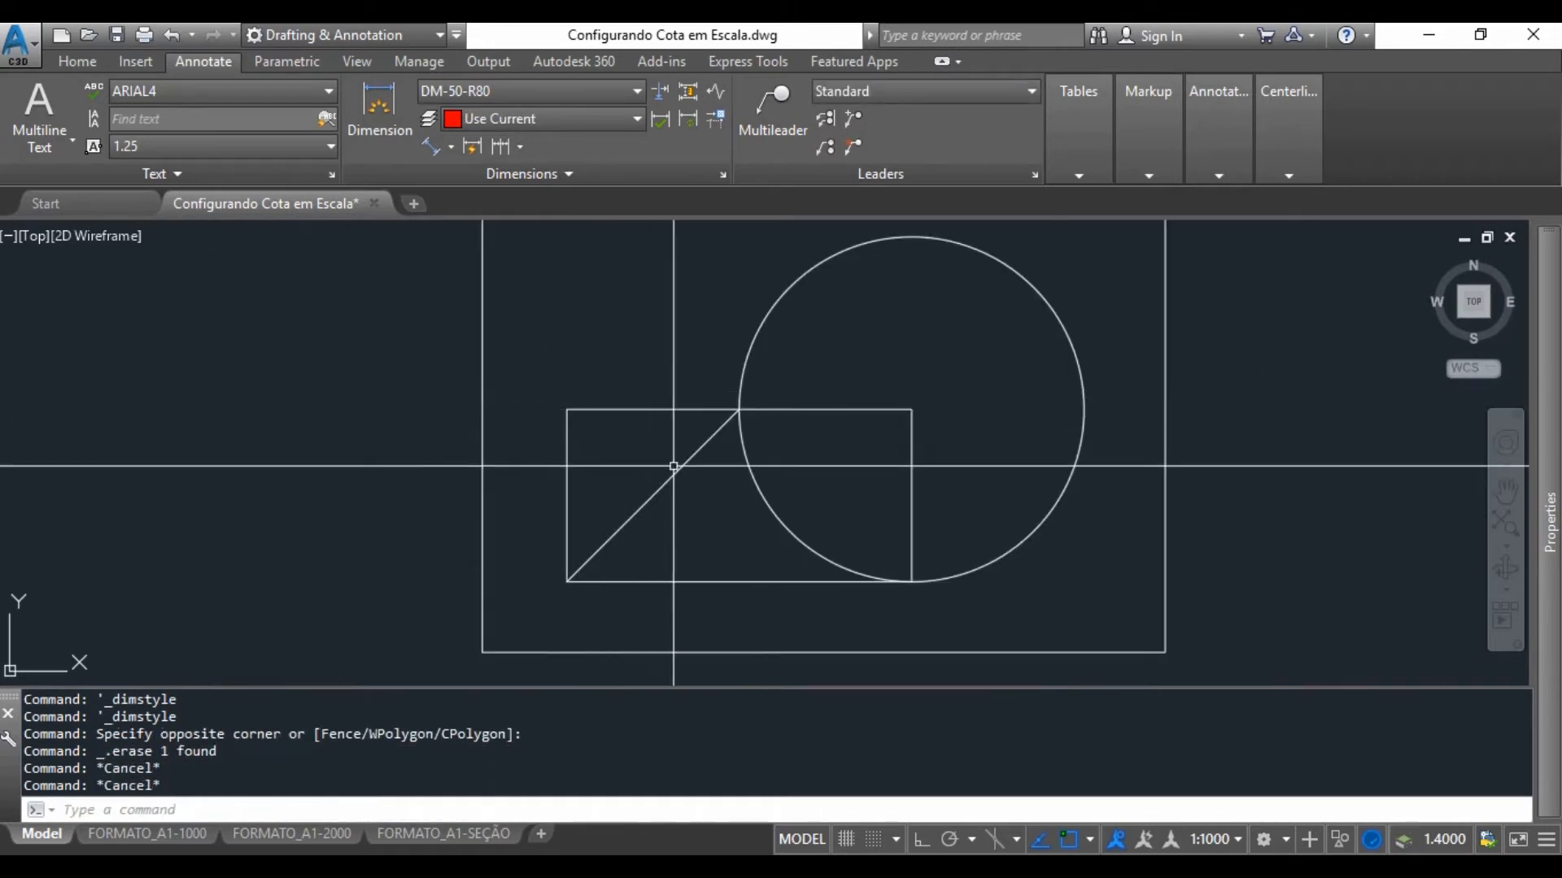
# Add an aligned dimension along the diagonal line, placed just below and to the right of it.
pyautogui.click(433, 148)
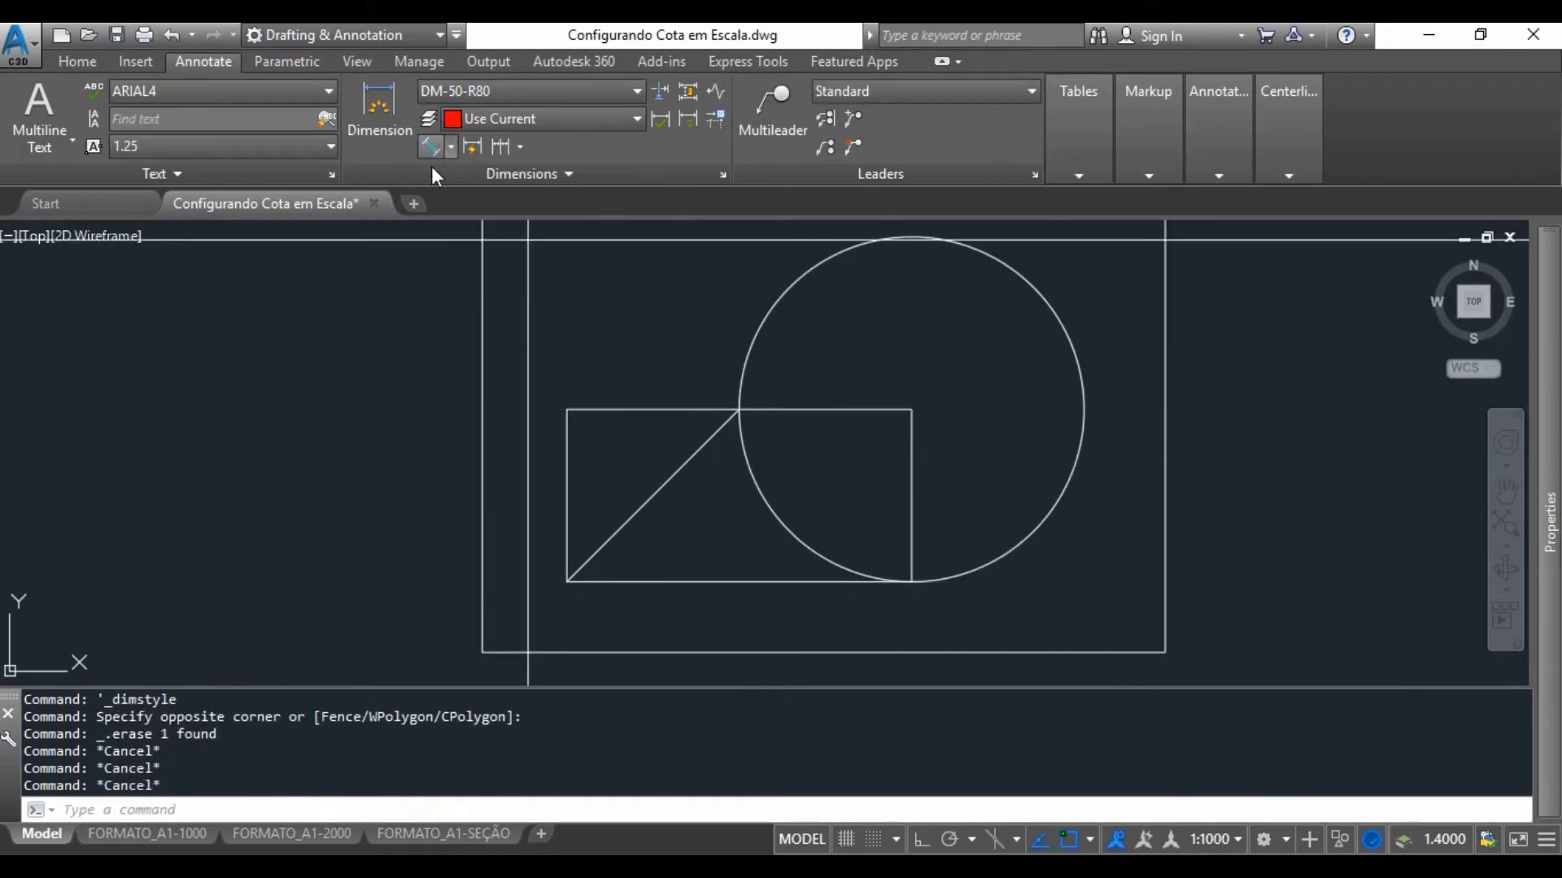
pyautogui.click(566, 581)
pyautogui.click(737, 411)
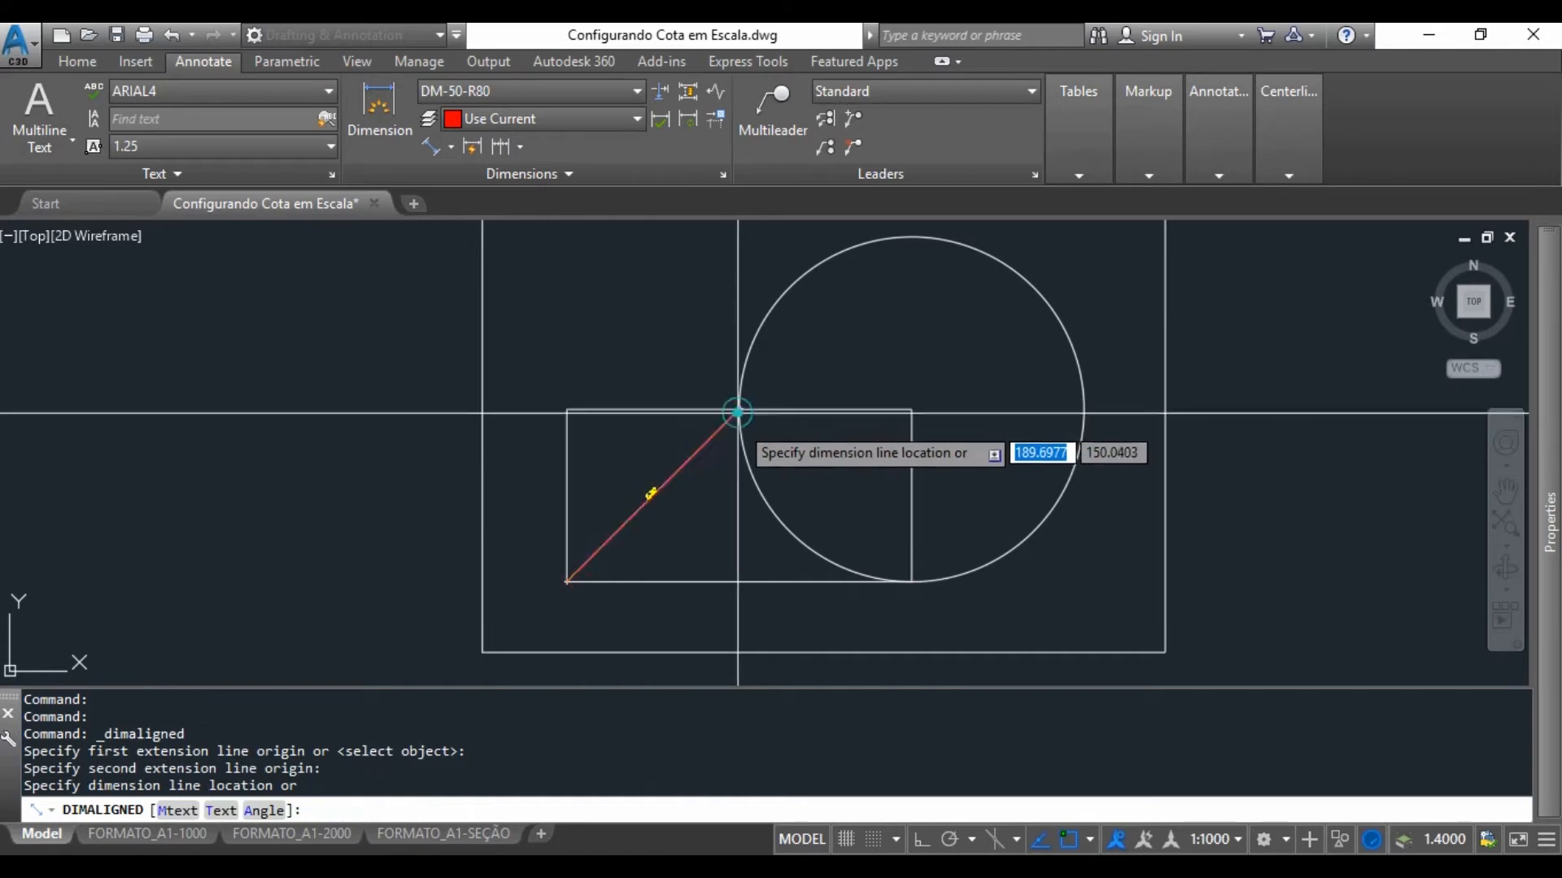
pyautogui.scroll(4, 722, 456)
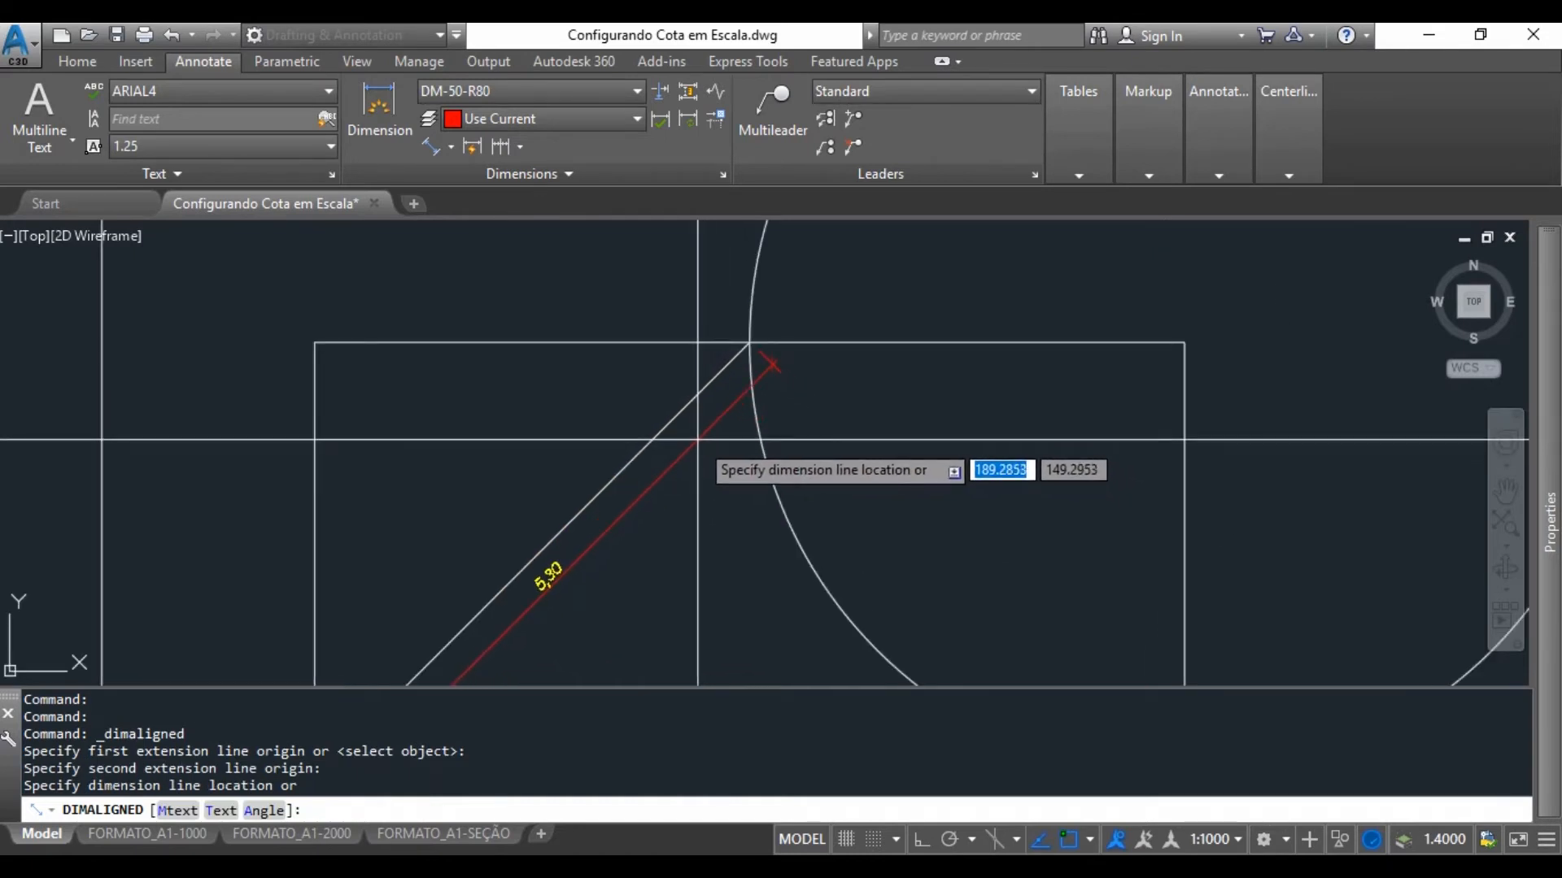
pyautogui.click(697, 439)
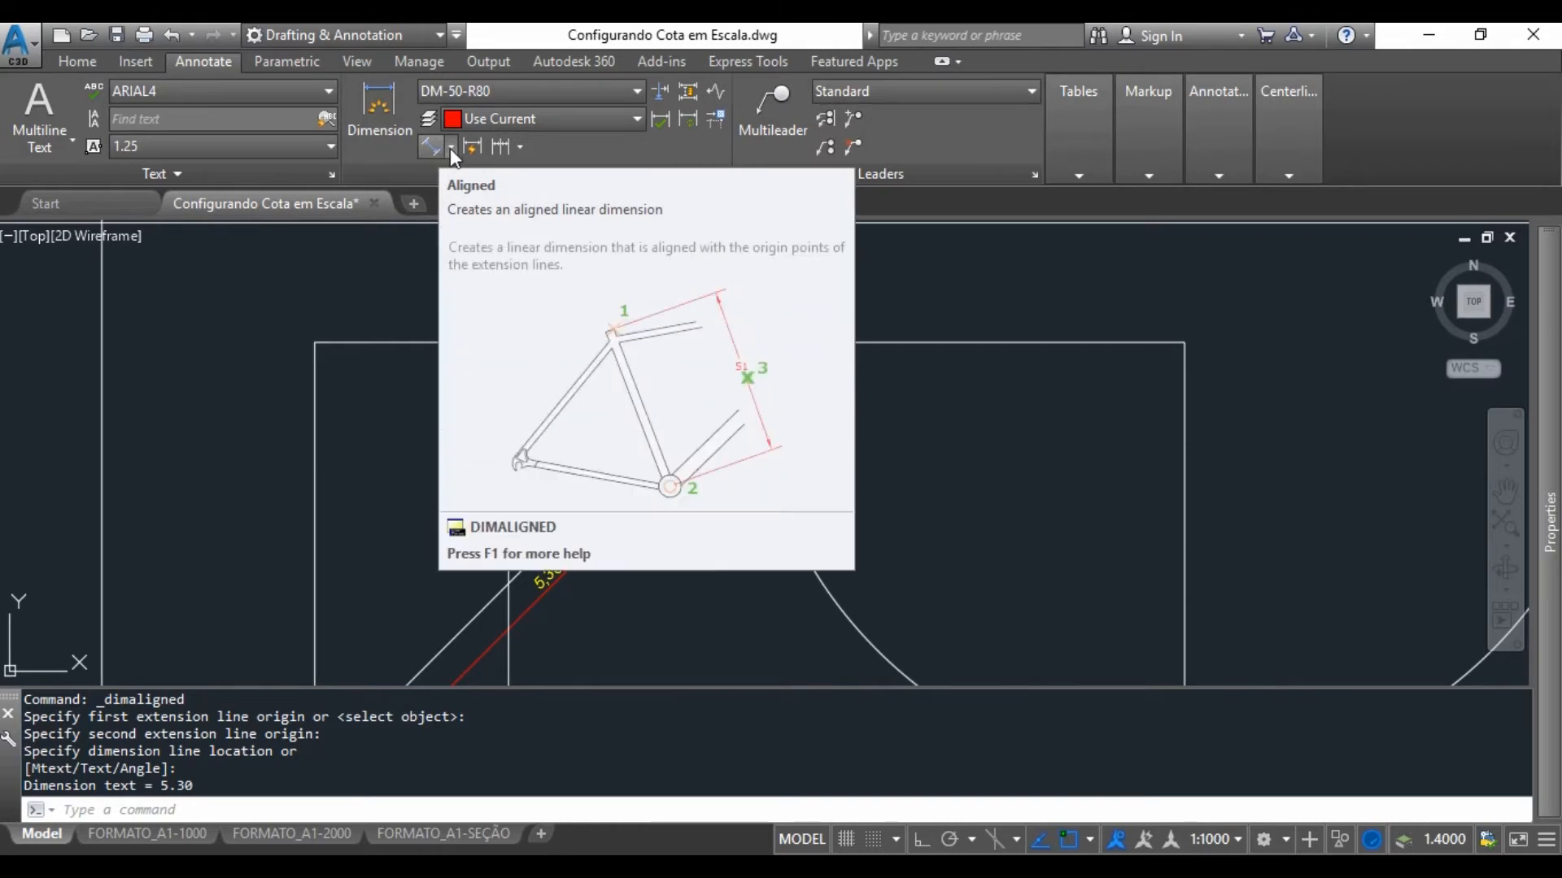
# Add a linear dimension above the rectangle's top edge, between its upper-left corner and the diagonal's upper end.
pyautogui.click(451, 148)
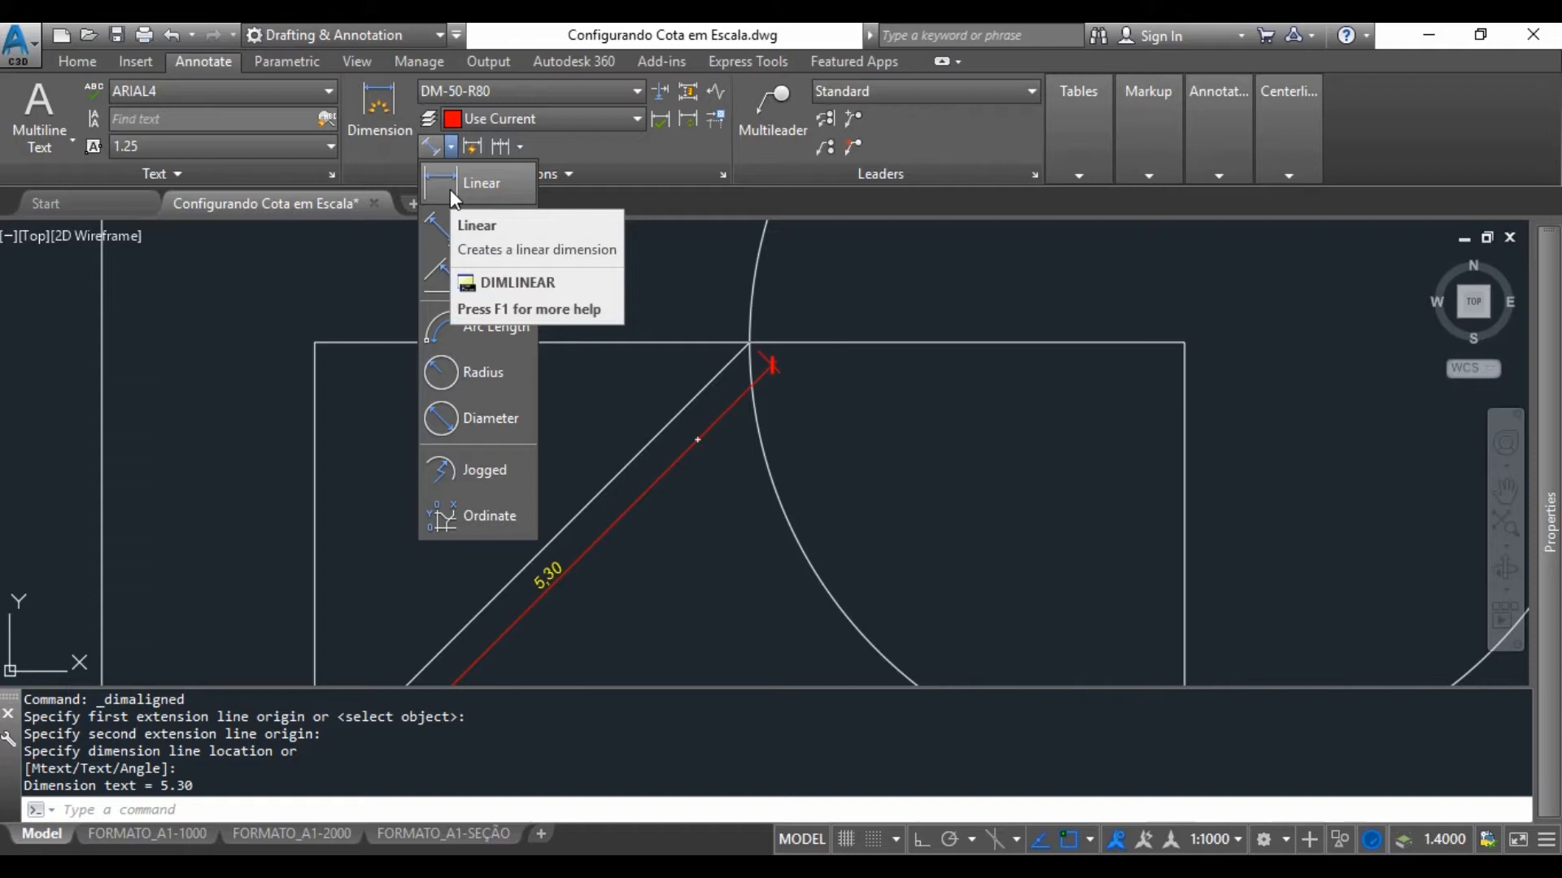
pyautogui.click(452, 191)
pyautogui.click(749, 344)
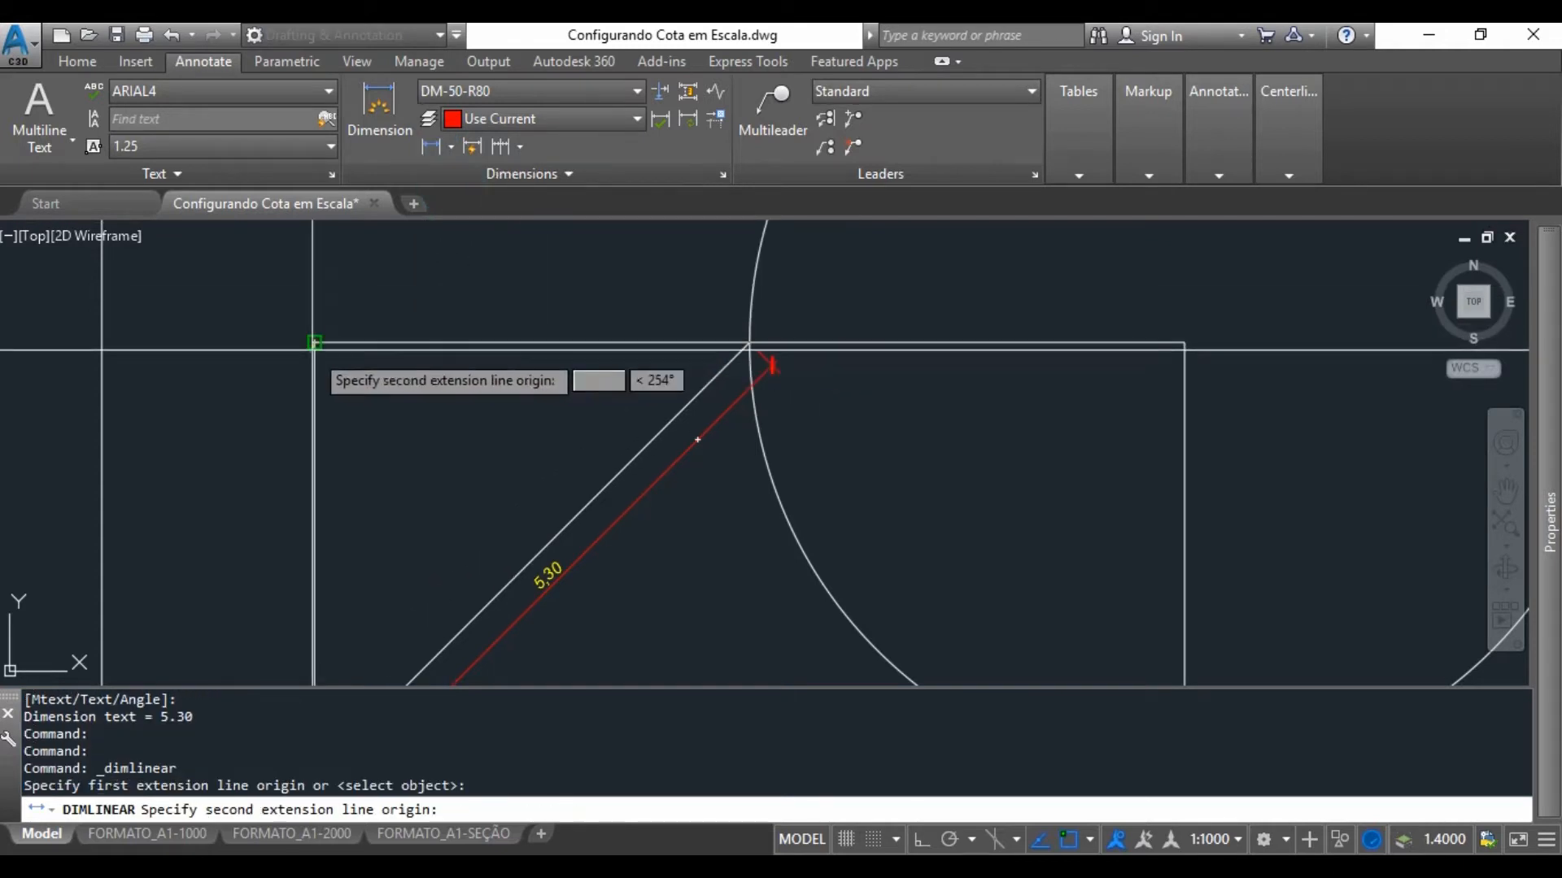
pyautogui.click(749, 342)
pyautogui.scroll(-3, 618, 370)
pyautogui.scroll(3, 639, 362)
pyautogui.click(618, 359)
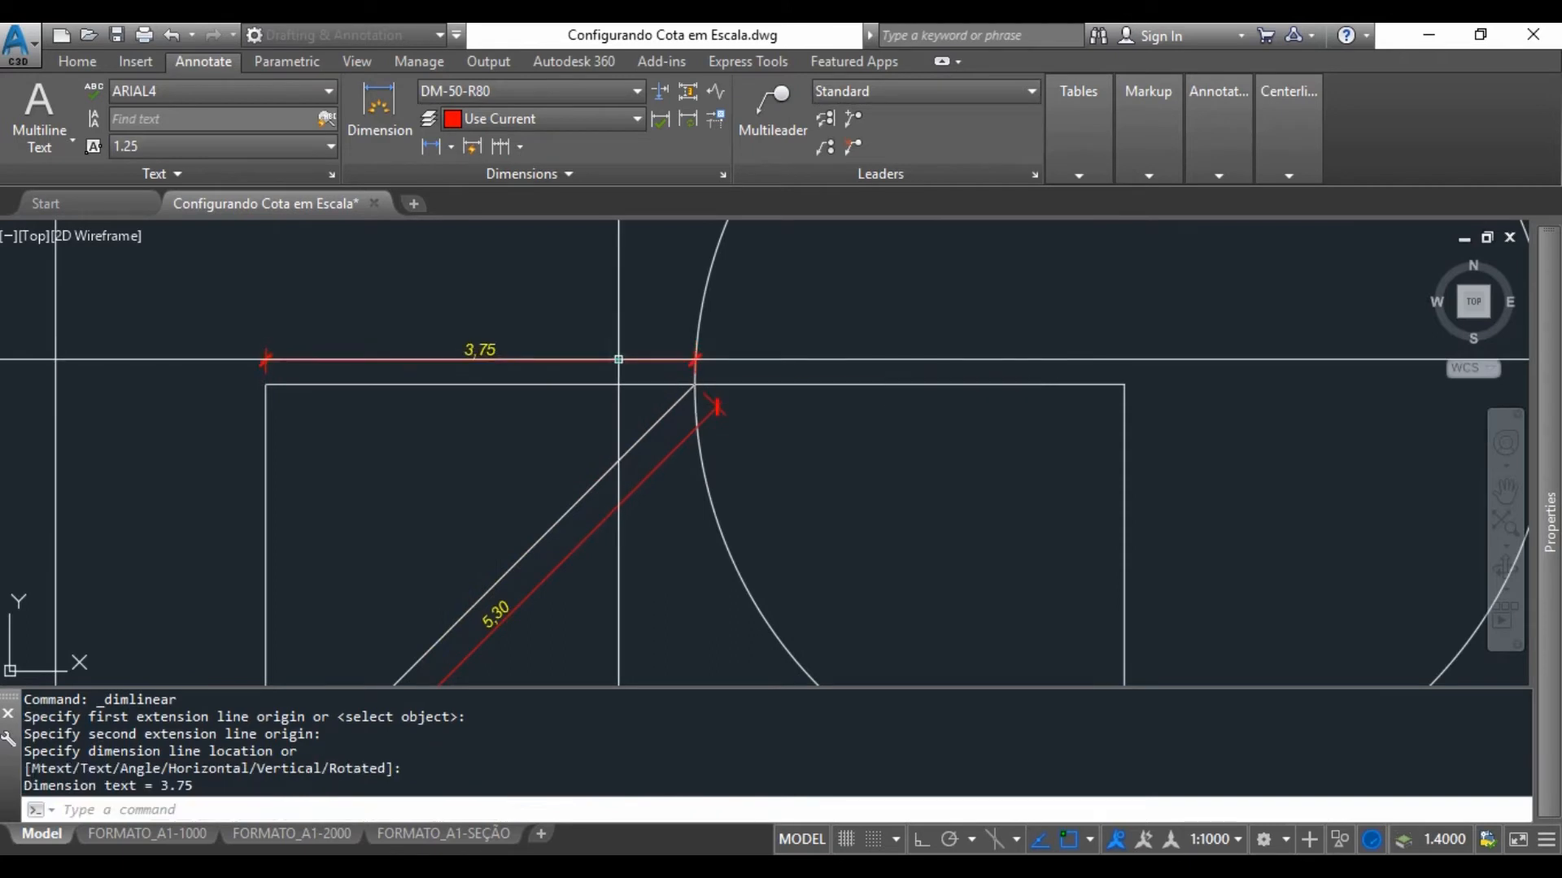
pyautogui.press('Return')
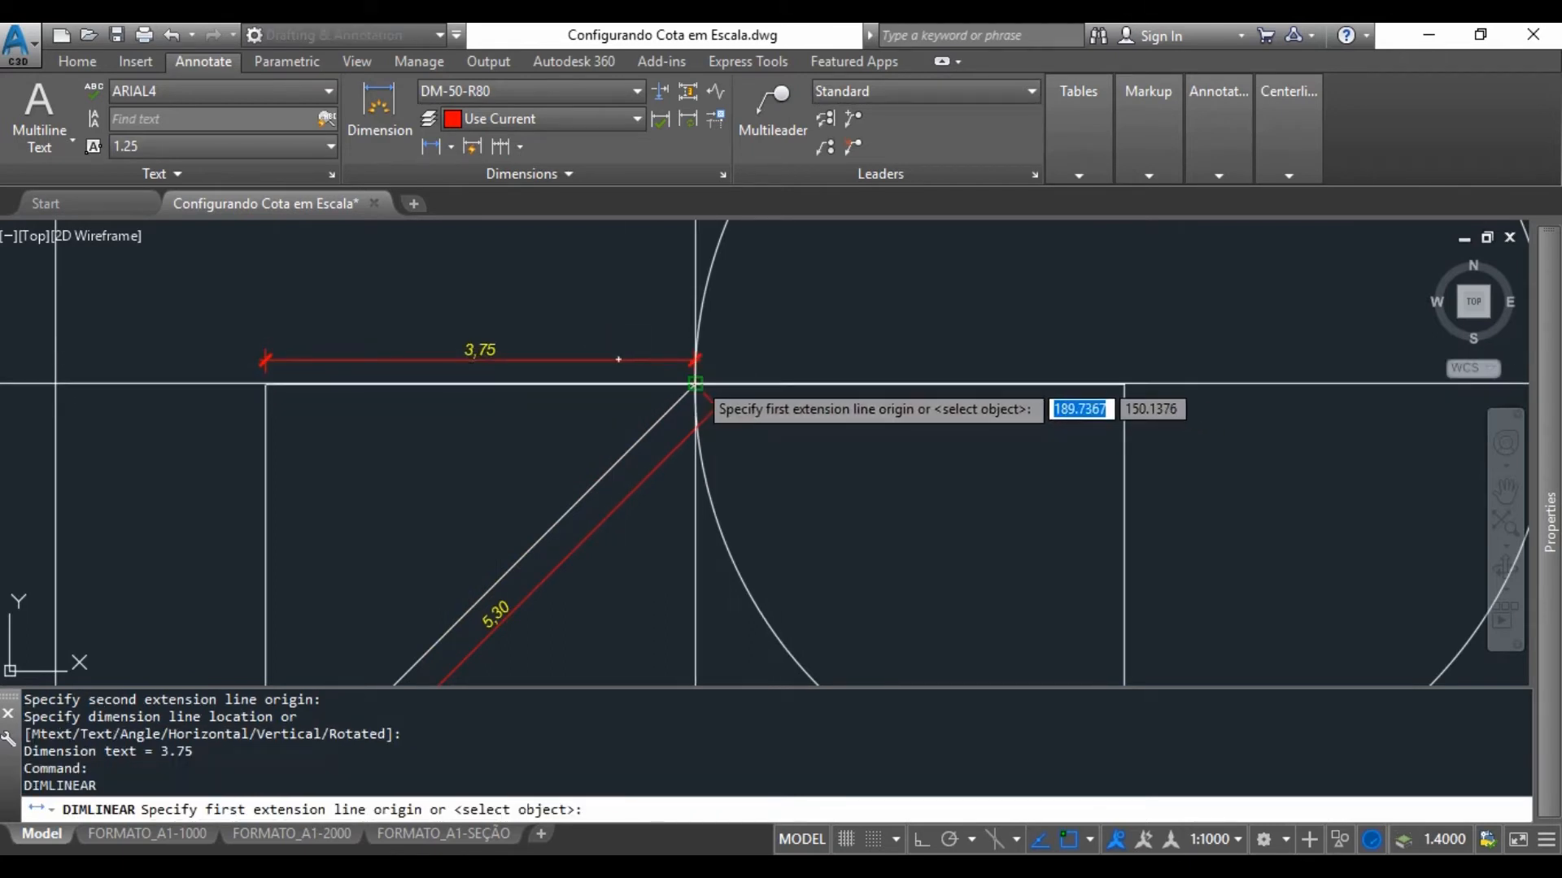
pyautogui.click(695, 382)
pyautogui.scroll(-3, 732, 362)
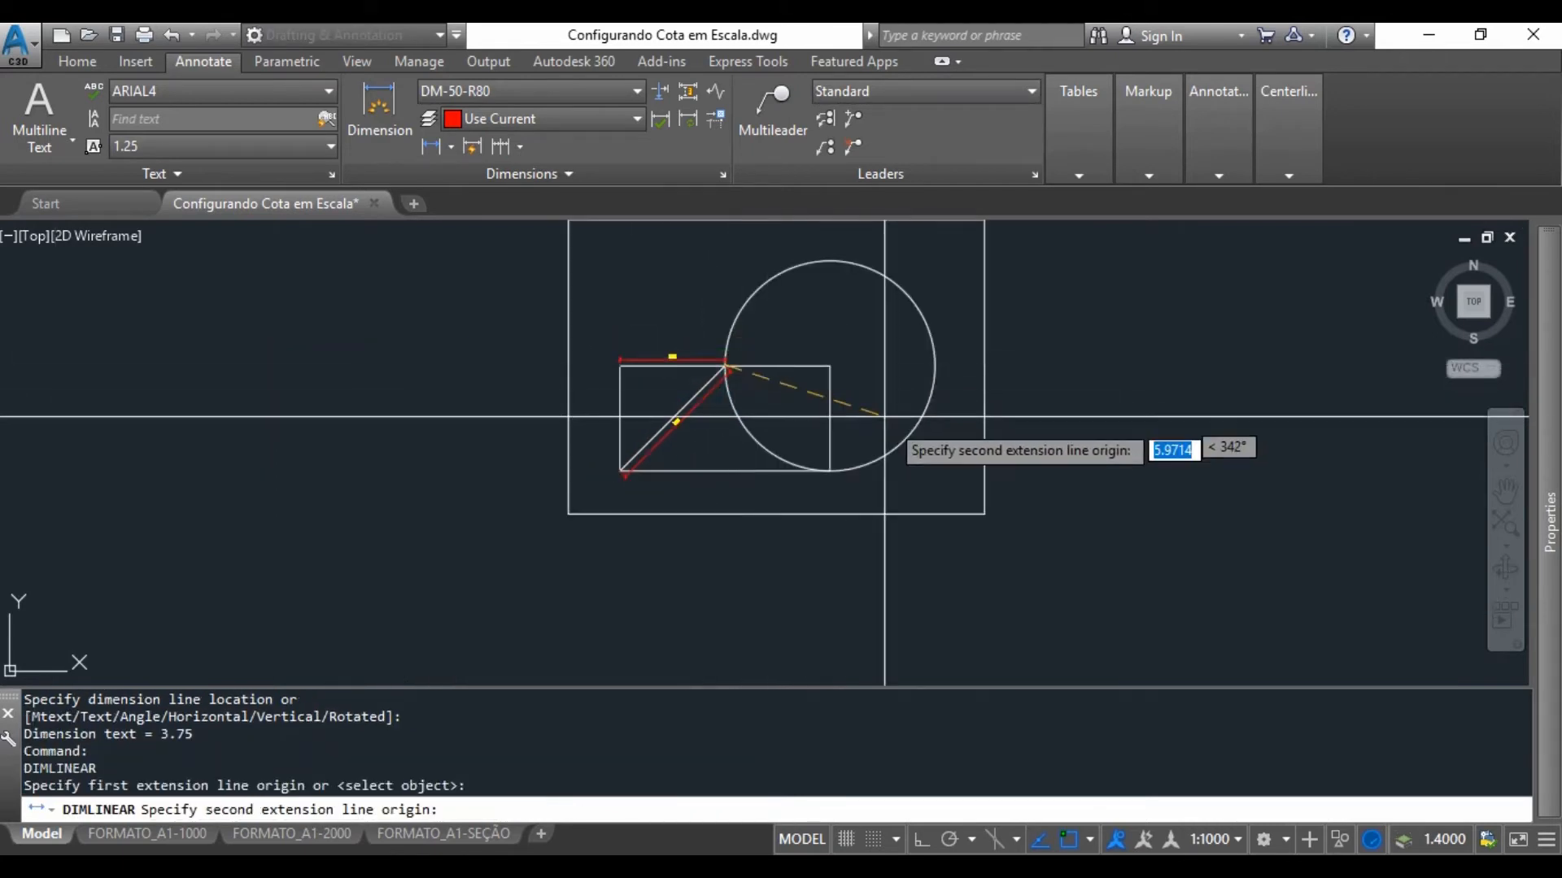
pyautogui.click(831, 471)
pyautogui.scroll(5, 830, 470)
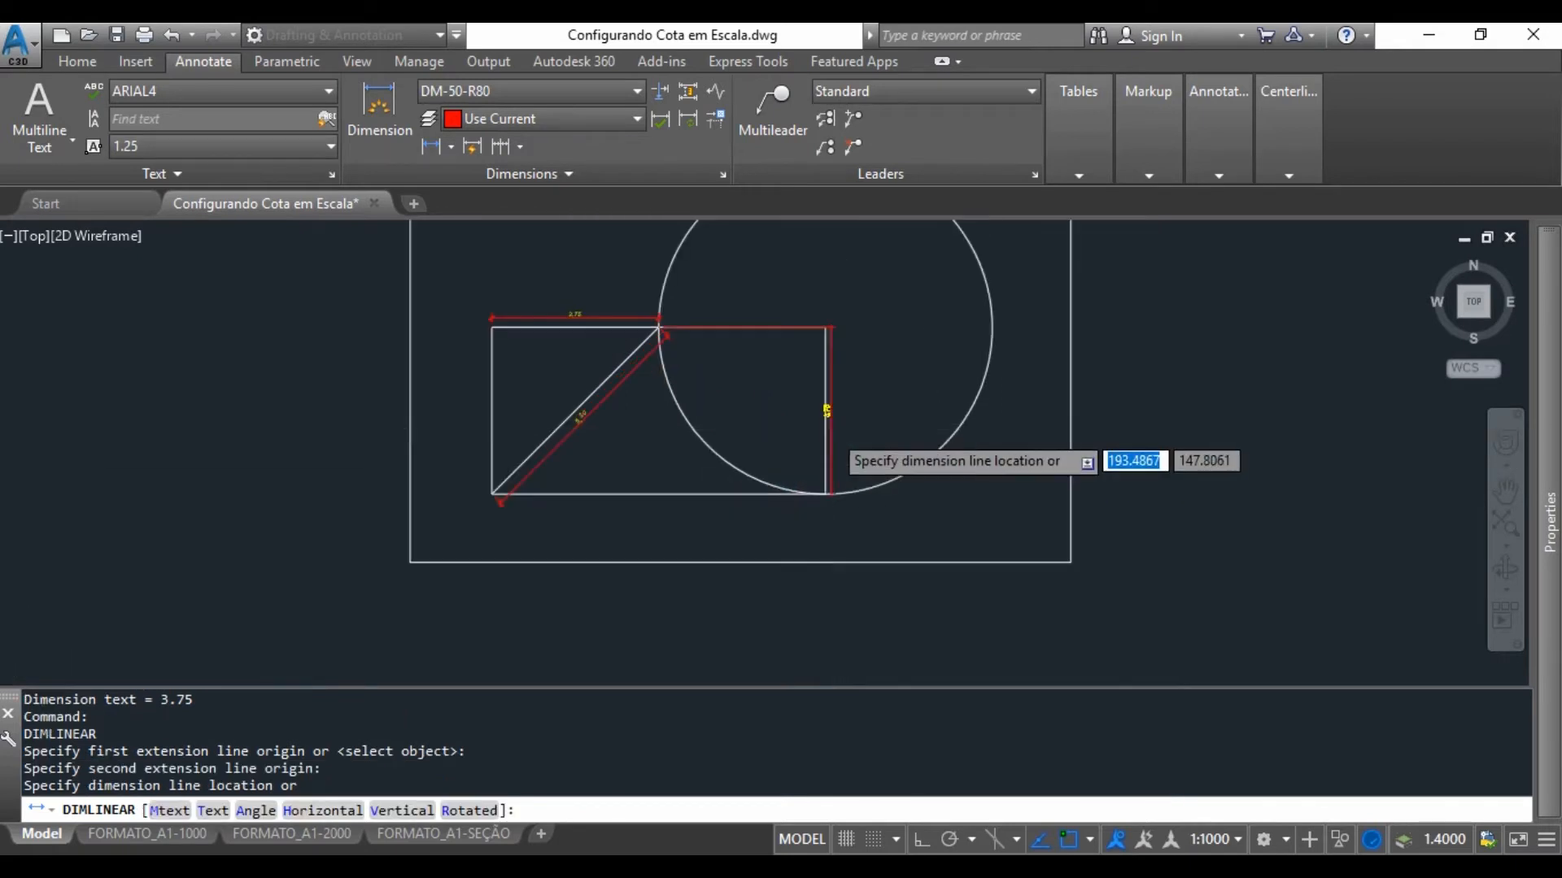
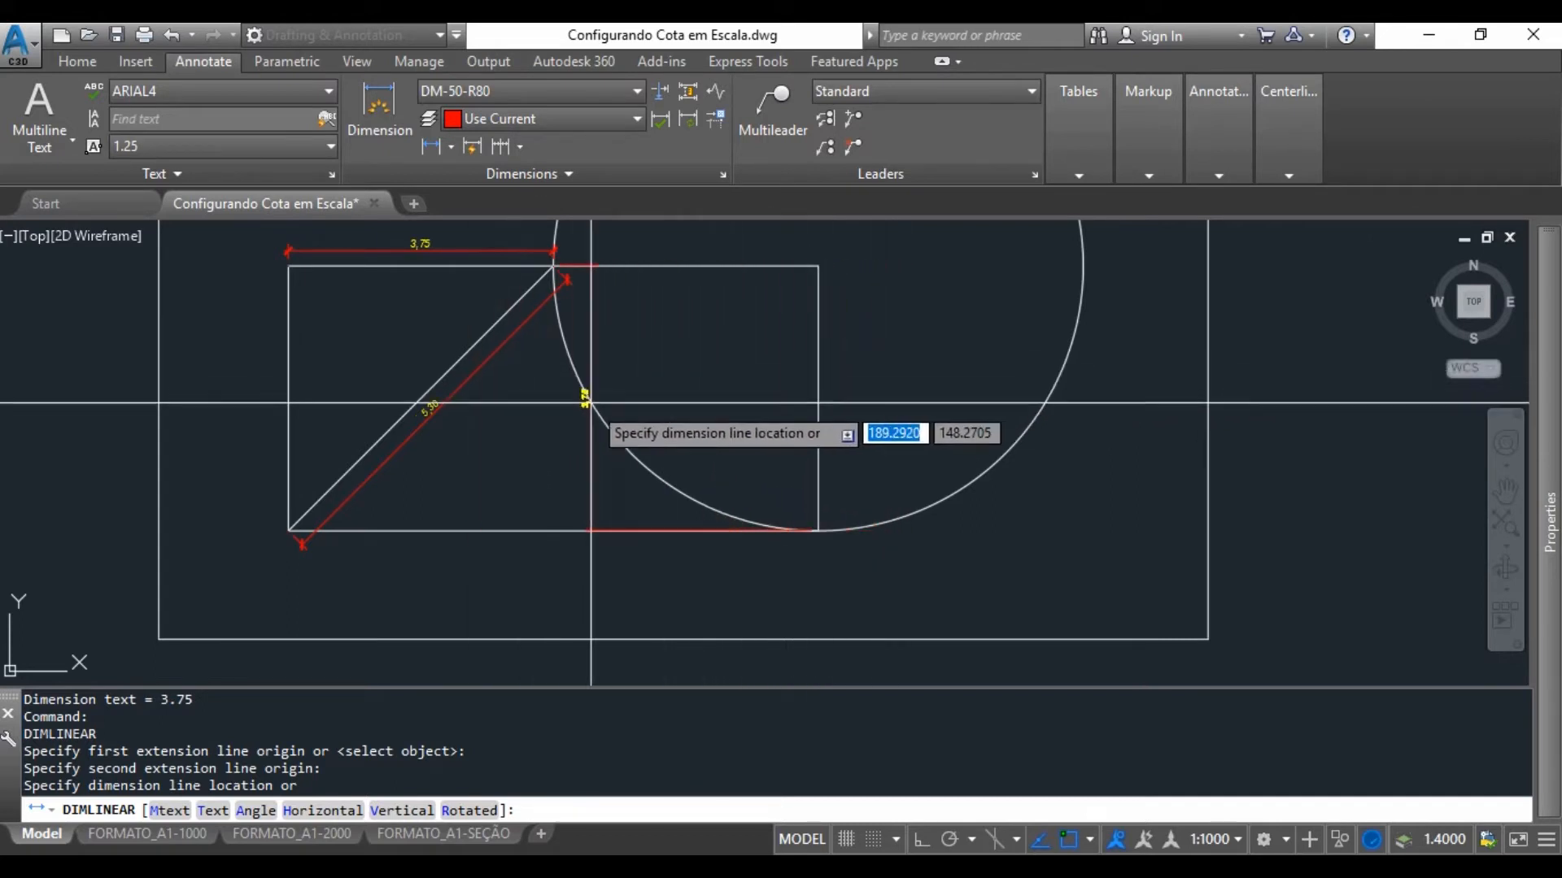
pyautogui.scroll(-2, 761, 440)
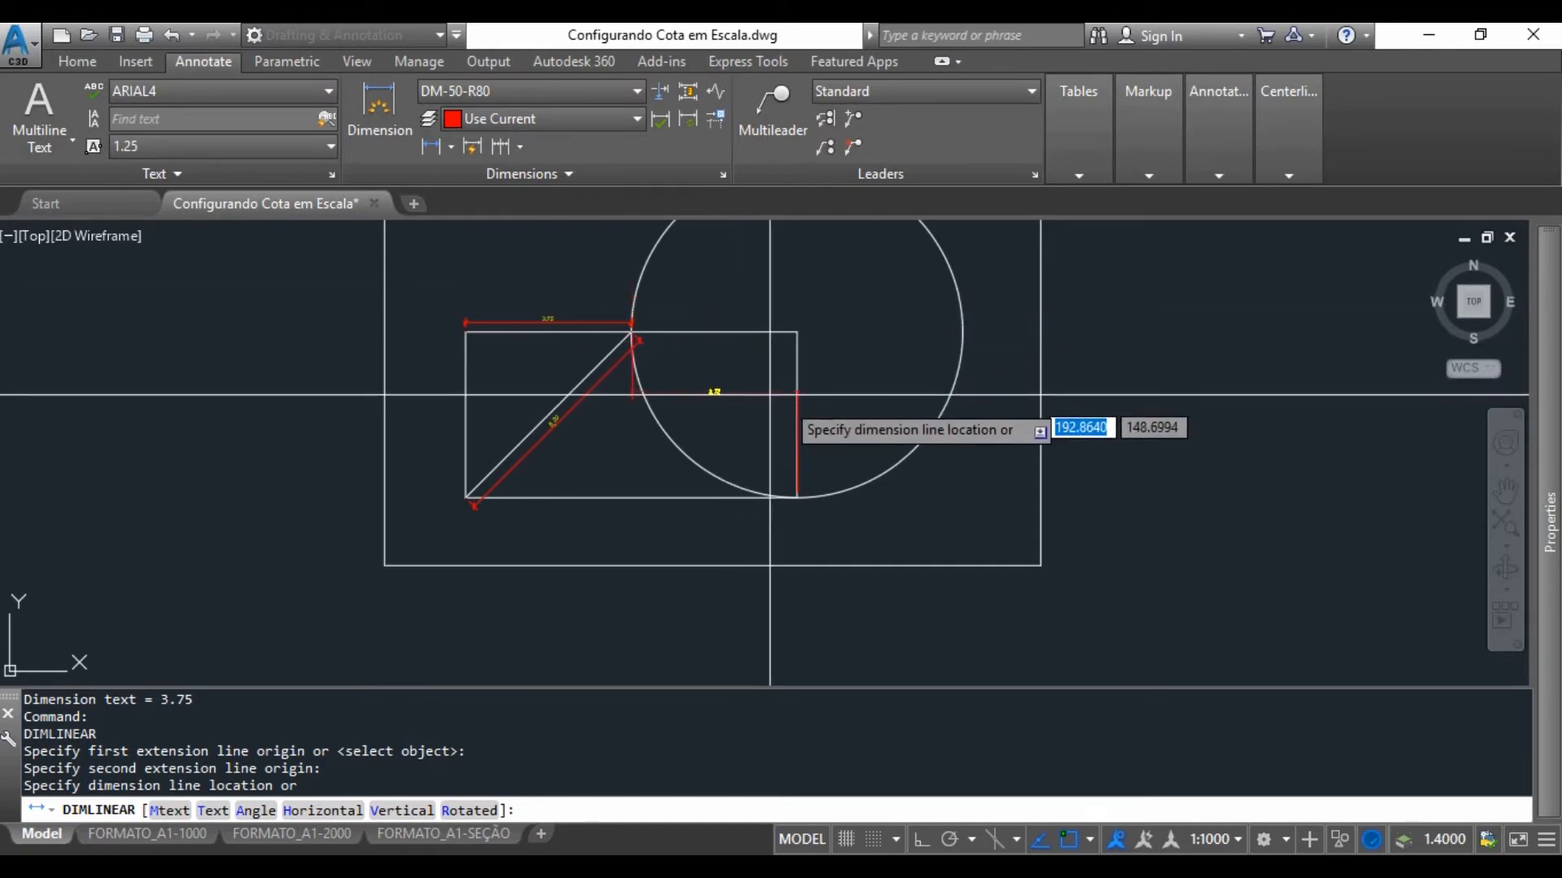
pyautogui.press('Escape')
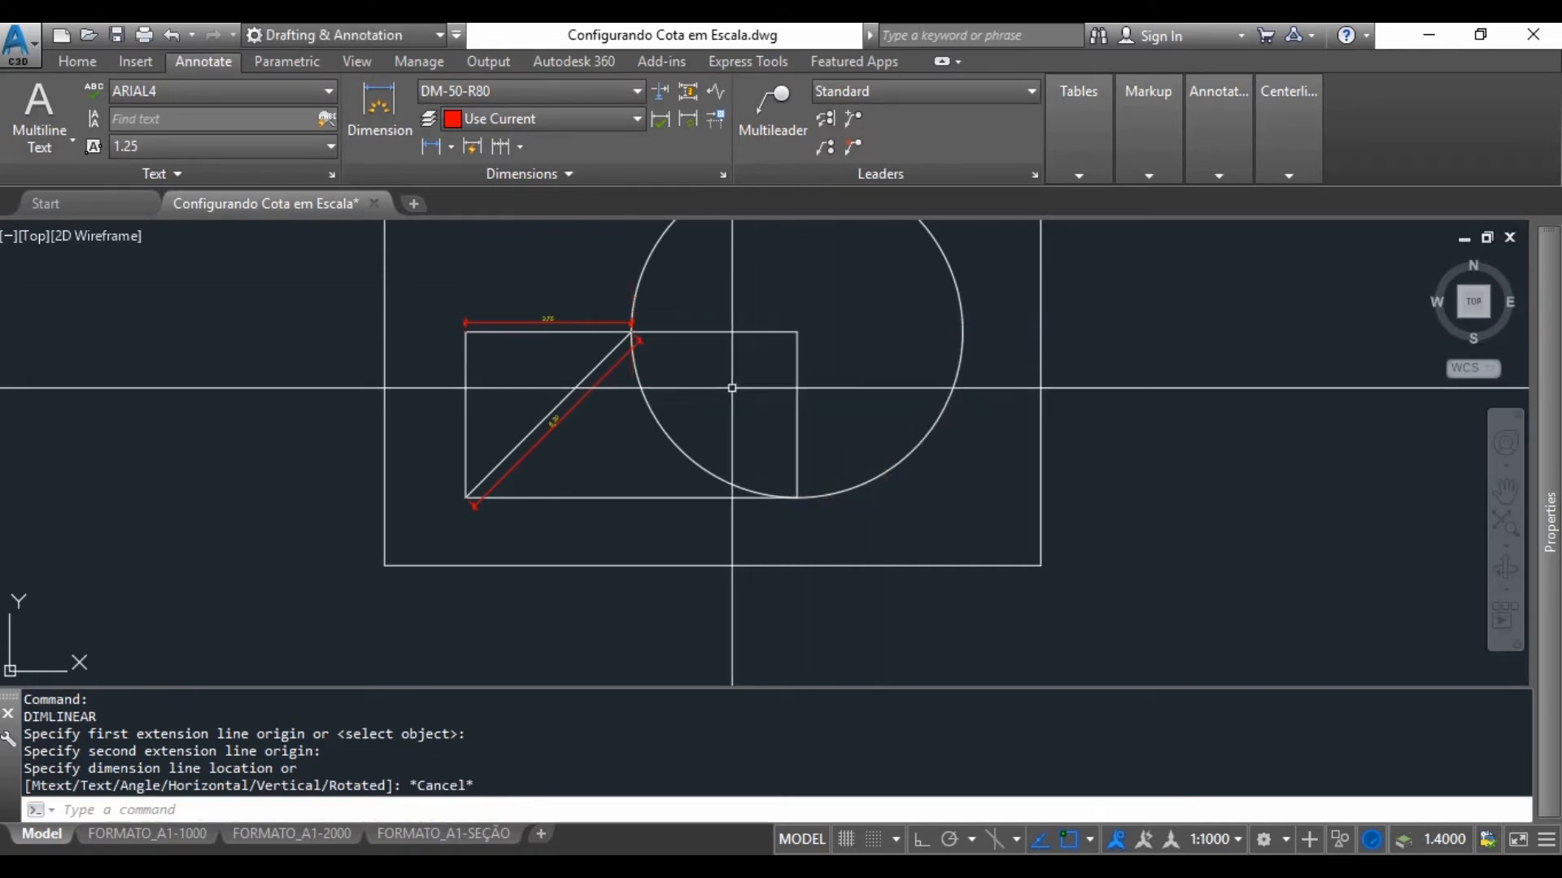
# Add a linear dimension from the diagonal's upper end to the rectangle's lower-right corner, placed above the top edge in line with the existing one.
pyautogui.press('Return')
pyautogui.scroll(6, 643, 313)
pyautogui.click(649, 308)
pyautogui.scroll(-6, 649, 308)
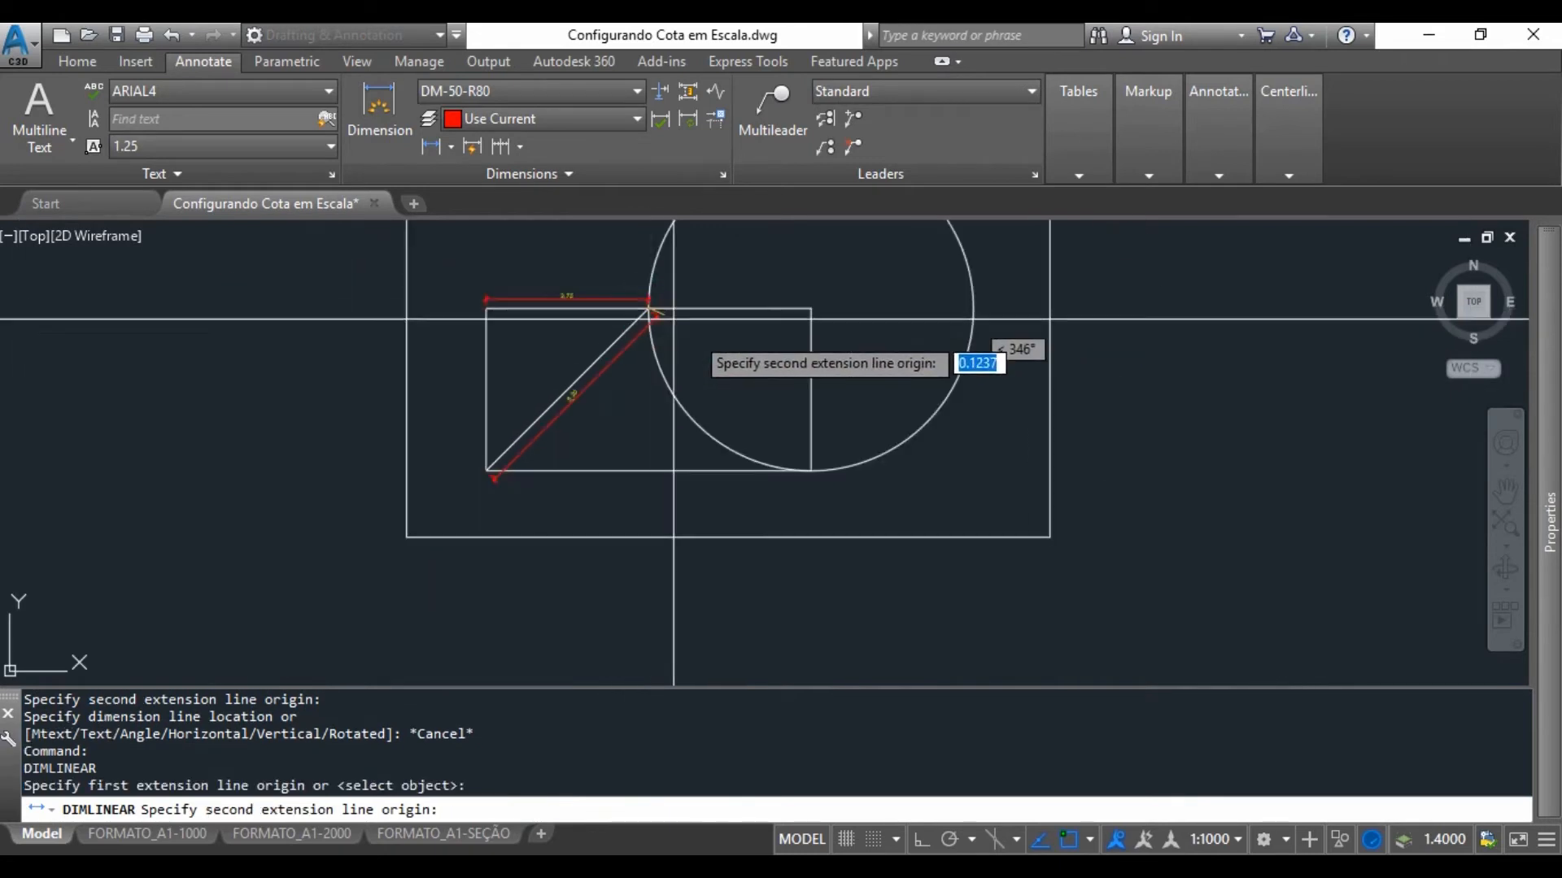
pyautogui.click(811, 470)
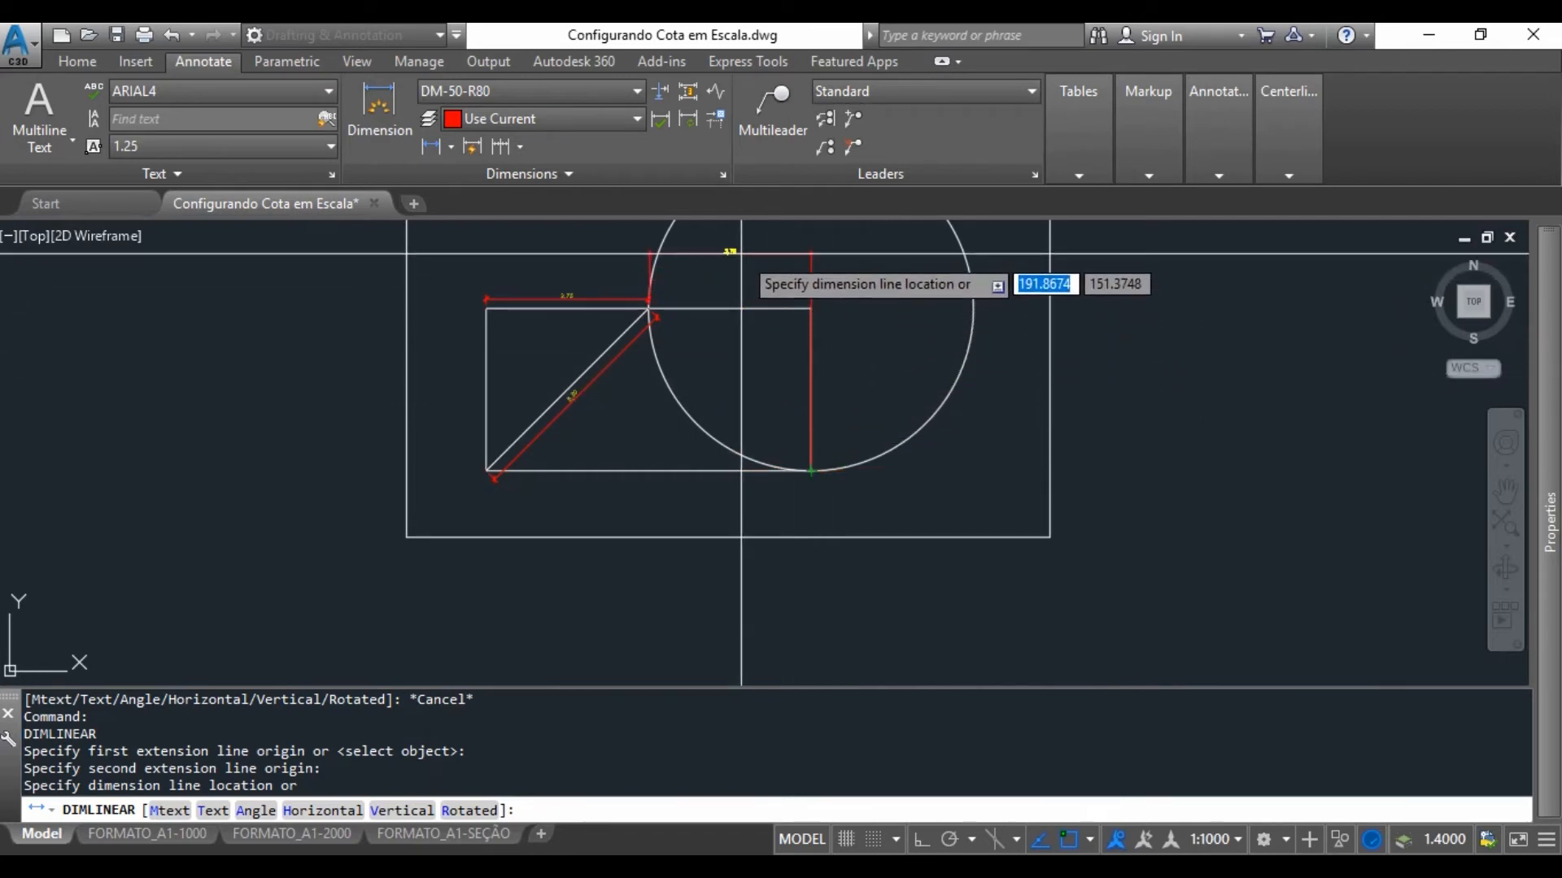
pyautogui.scroll(4, 736, 255)
pyautogui.click(464, 362)
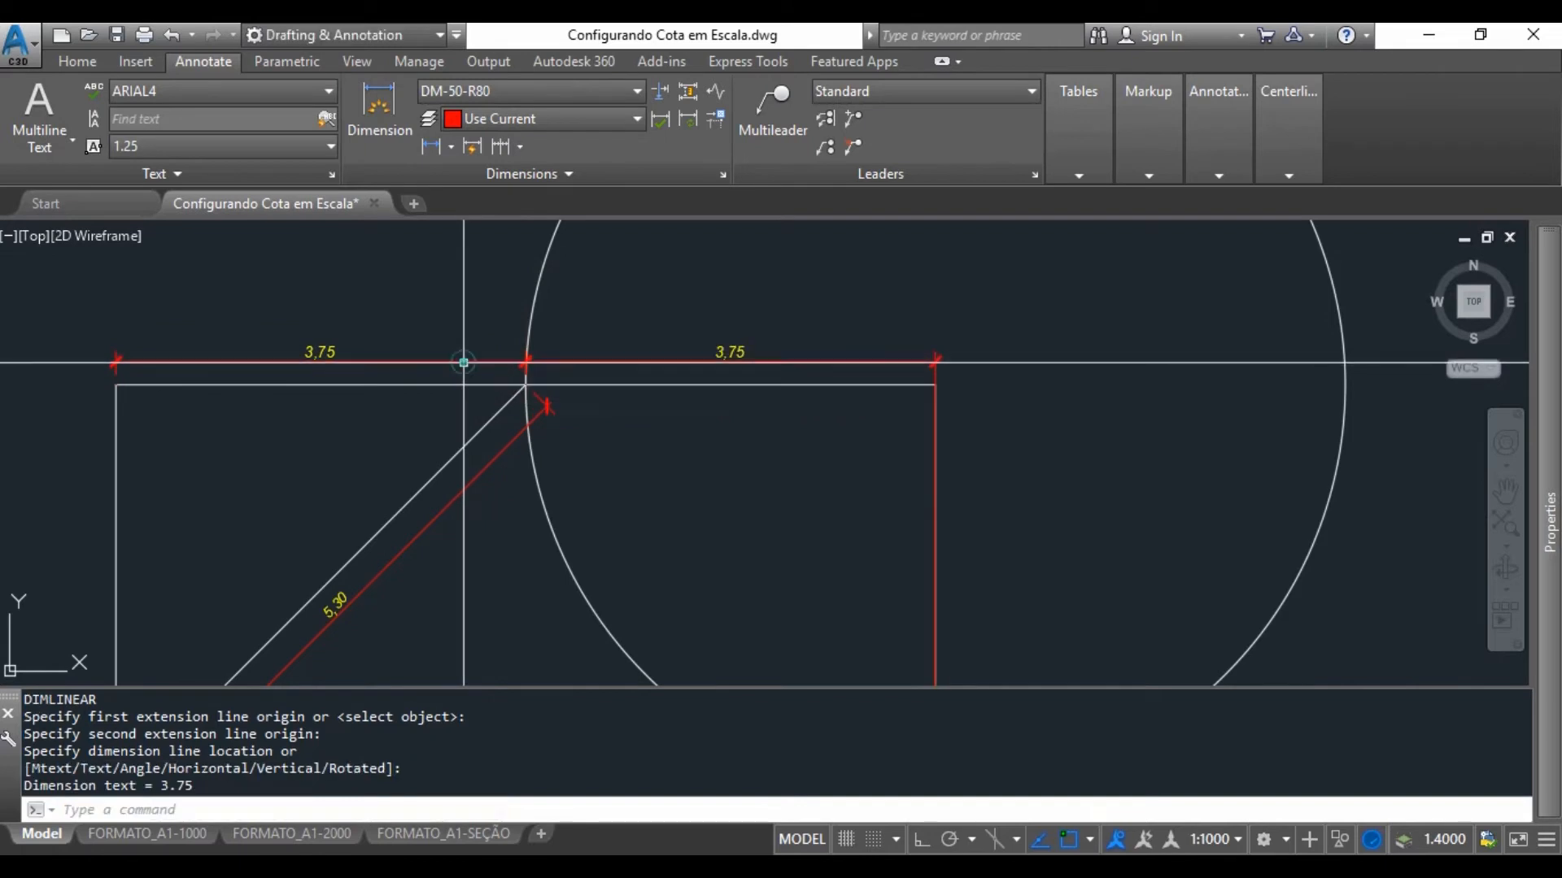
pyautogui.press('Escape')
pyautogui.press('Escape')
pyautogui.scroll(-4, 769, 349)
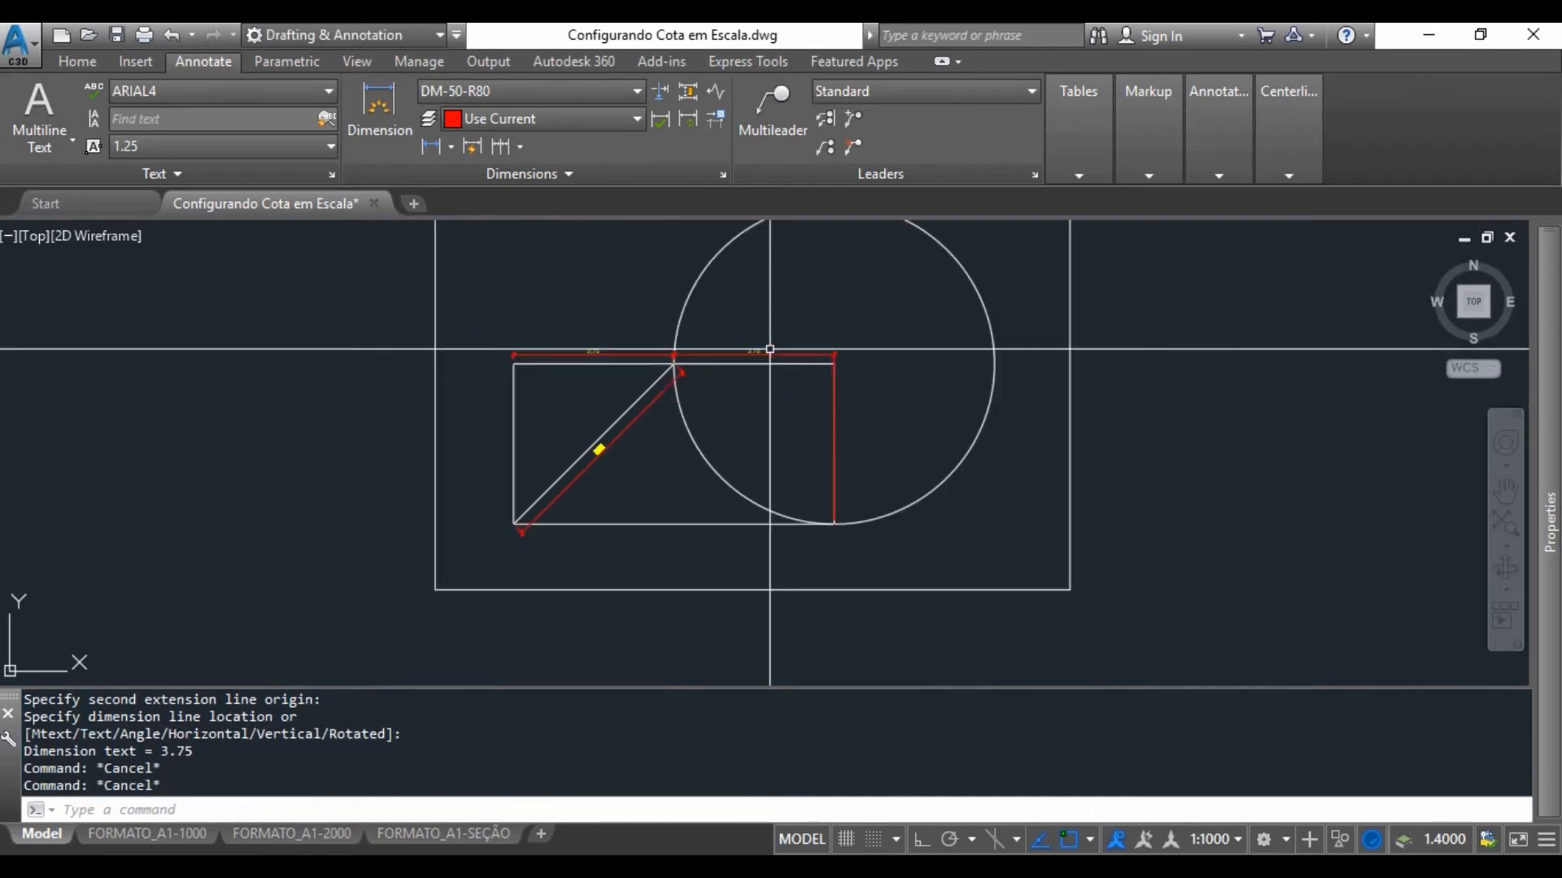
# Add a linear dimension of about 1.36 below the rectangle's bottom edge, starting at its lower-left corner.
pyautogui.click(436, 150)
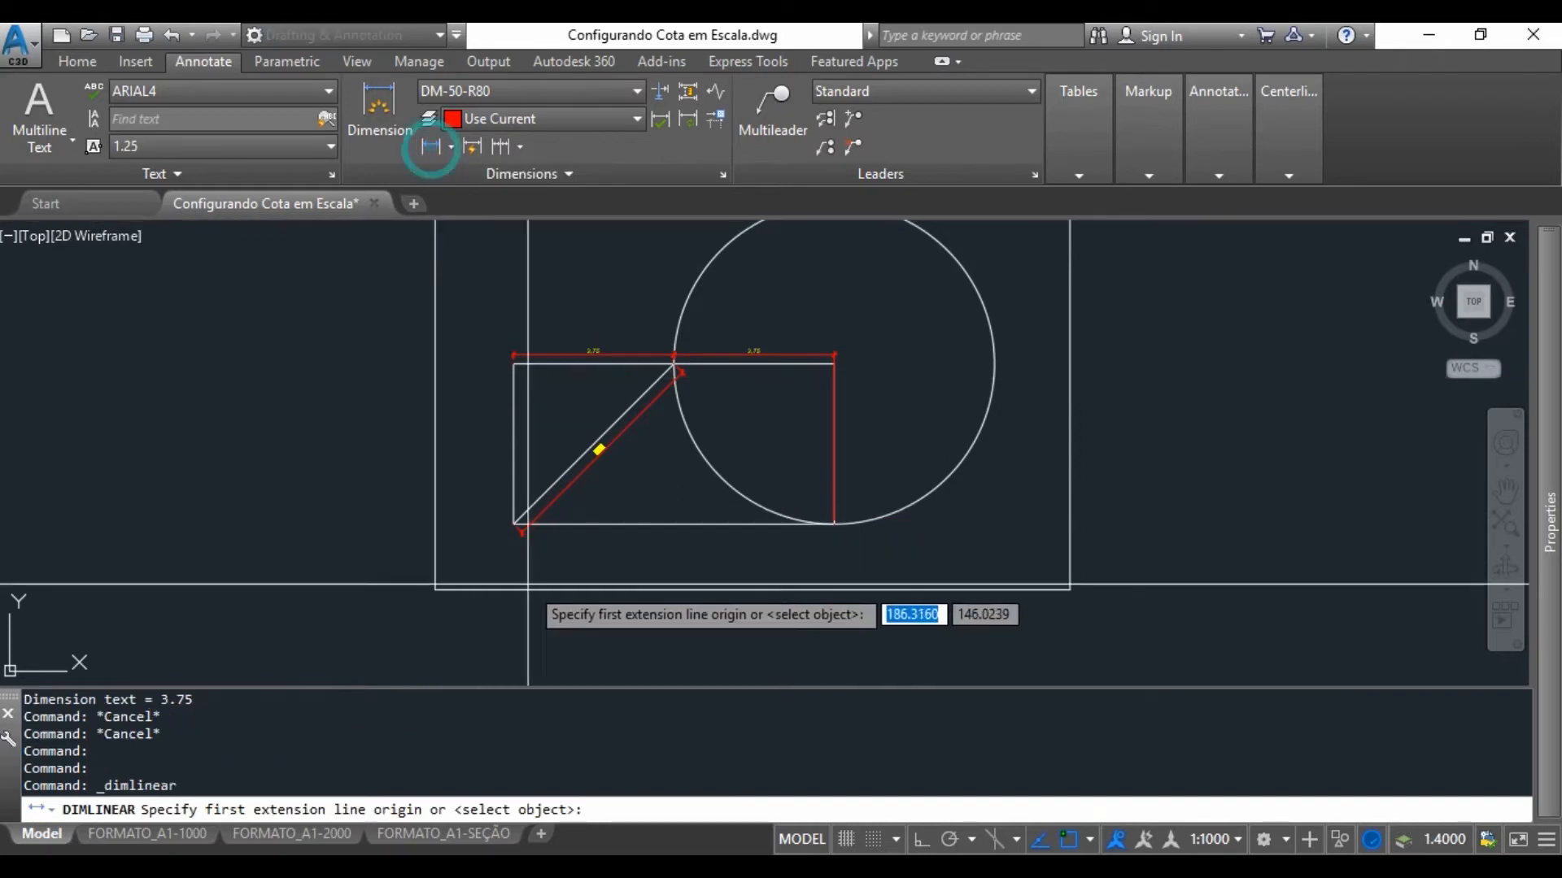
pyautogui.scroll(4, 529, 589)
pyautogui.click(486, 425)
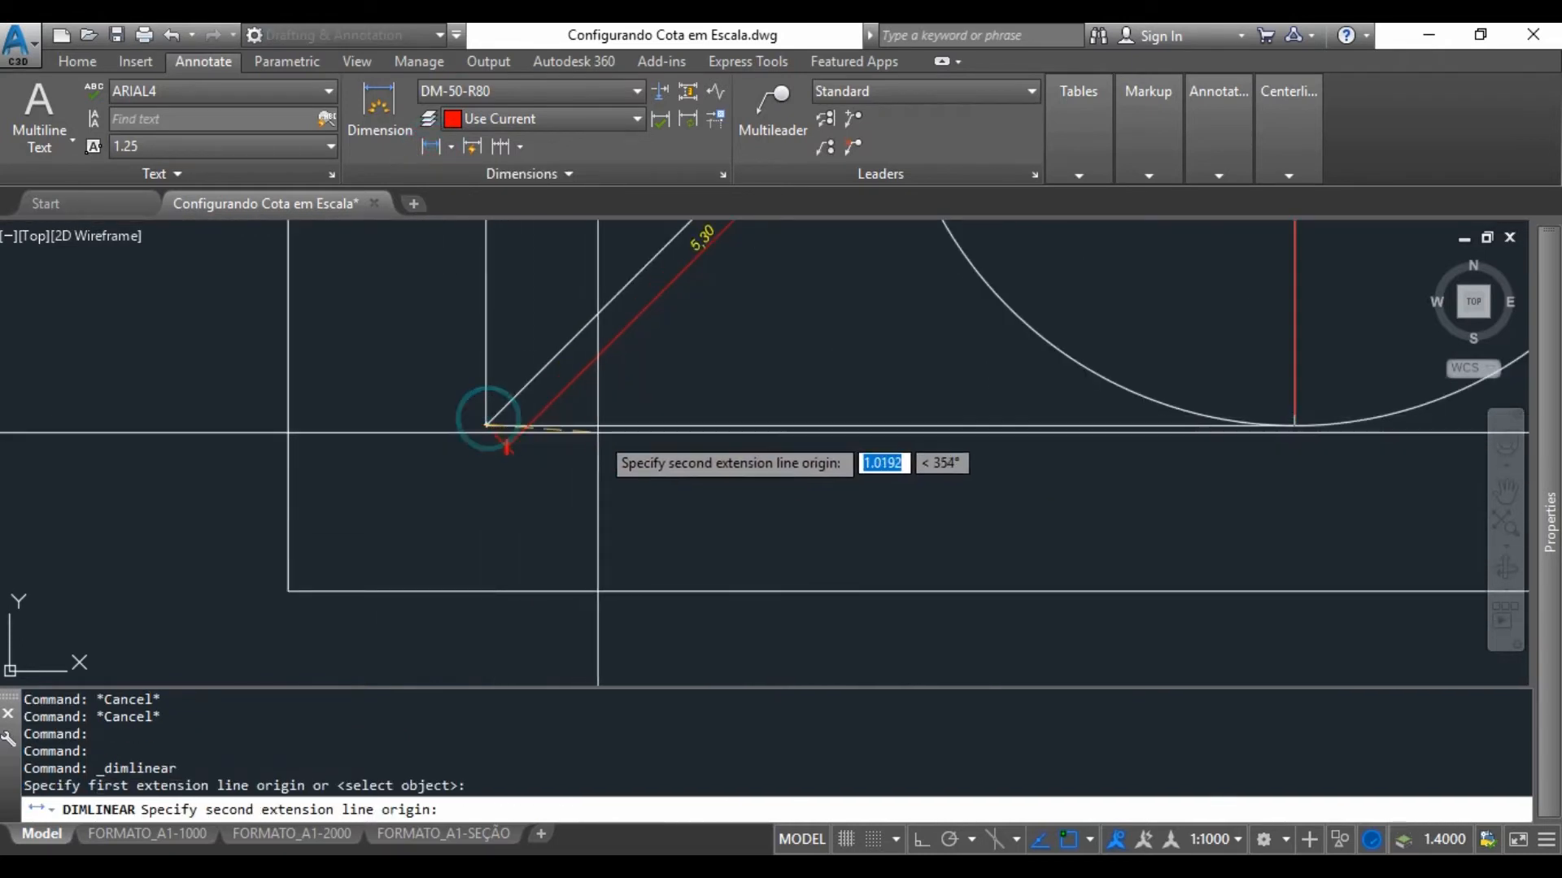
pyautogui.click(634, 425)
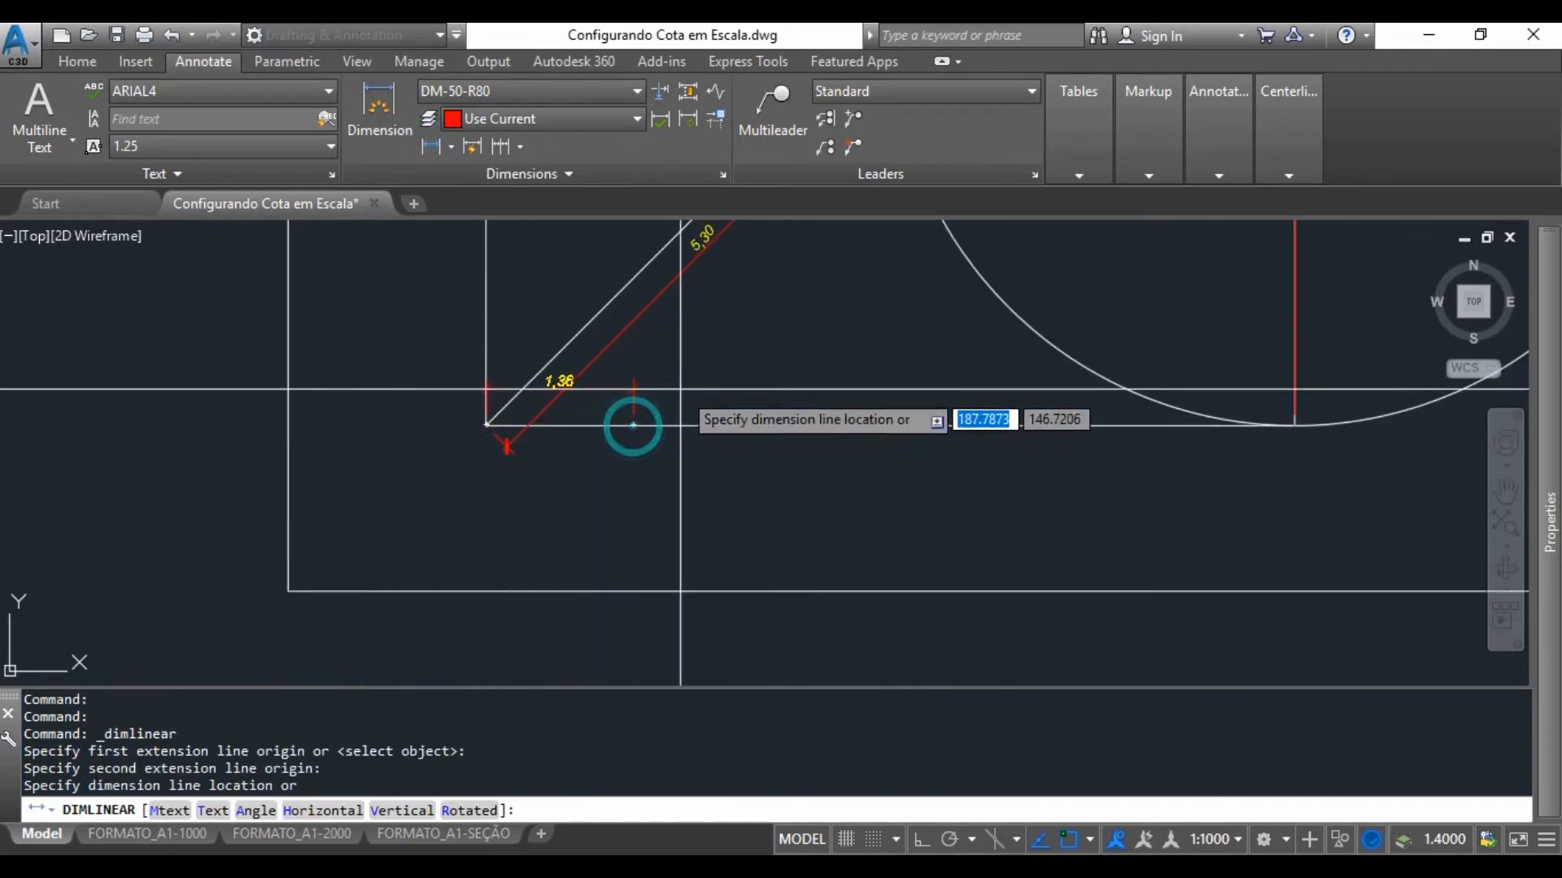
pyautogui.click(640, 500)
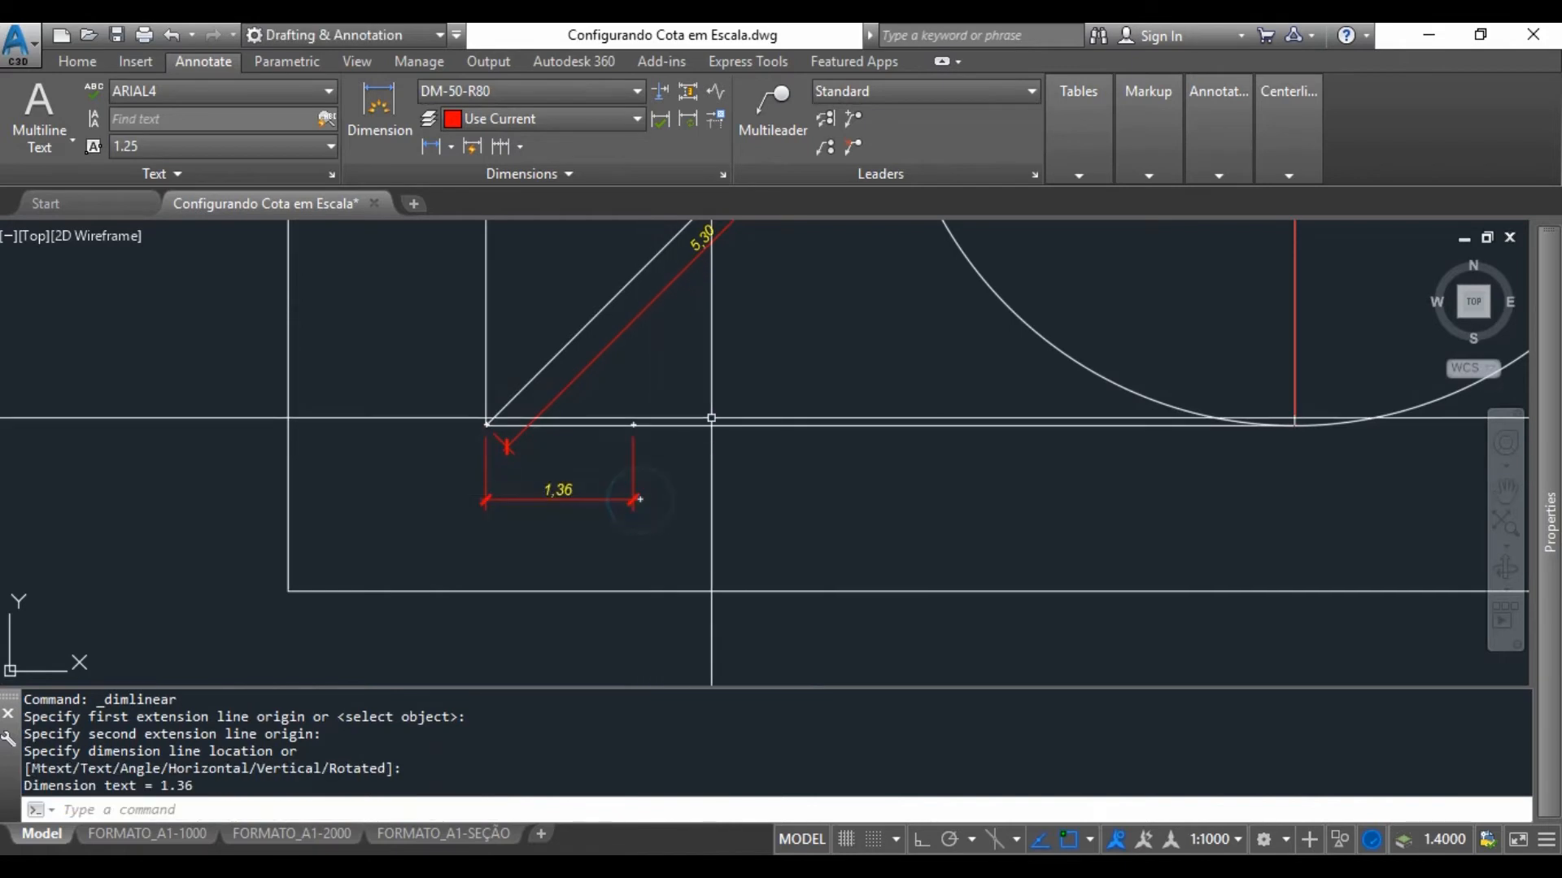
# Continue the bottom dimension with chained segments of about 1.32, 1.60, 1.63 and 1.58, ending at the rectangle's lower-right corner.
pyautogui.click(520, 145)
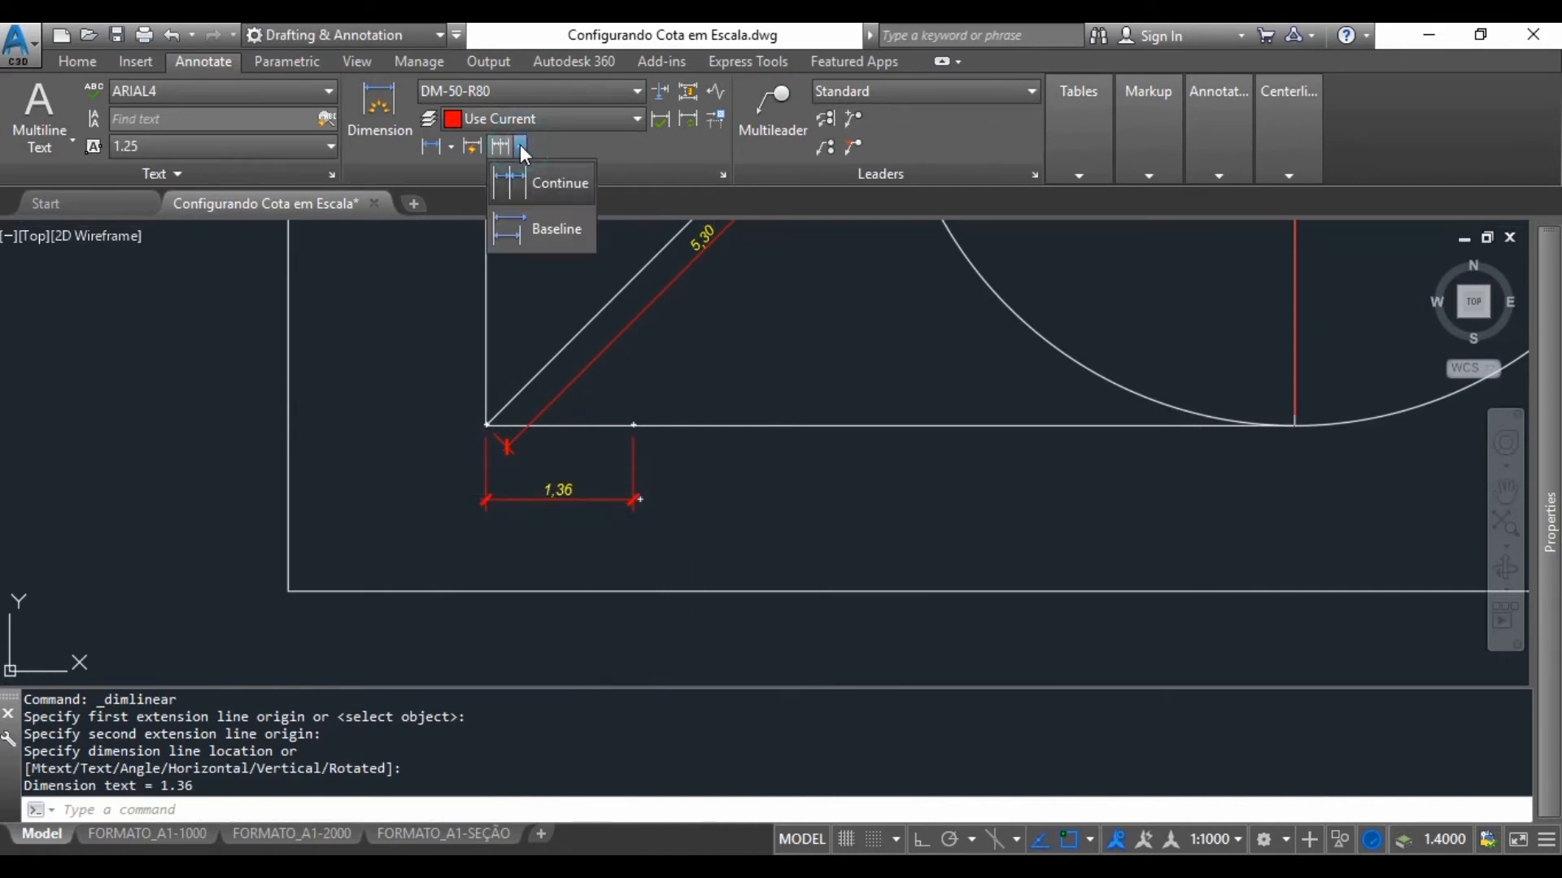
pyautogui.click(540, 184)
pyautogui.scroll(-4, 708, 440)
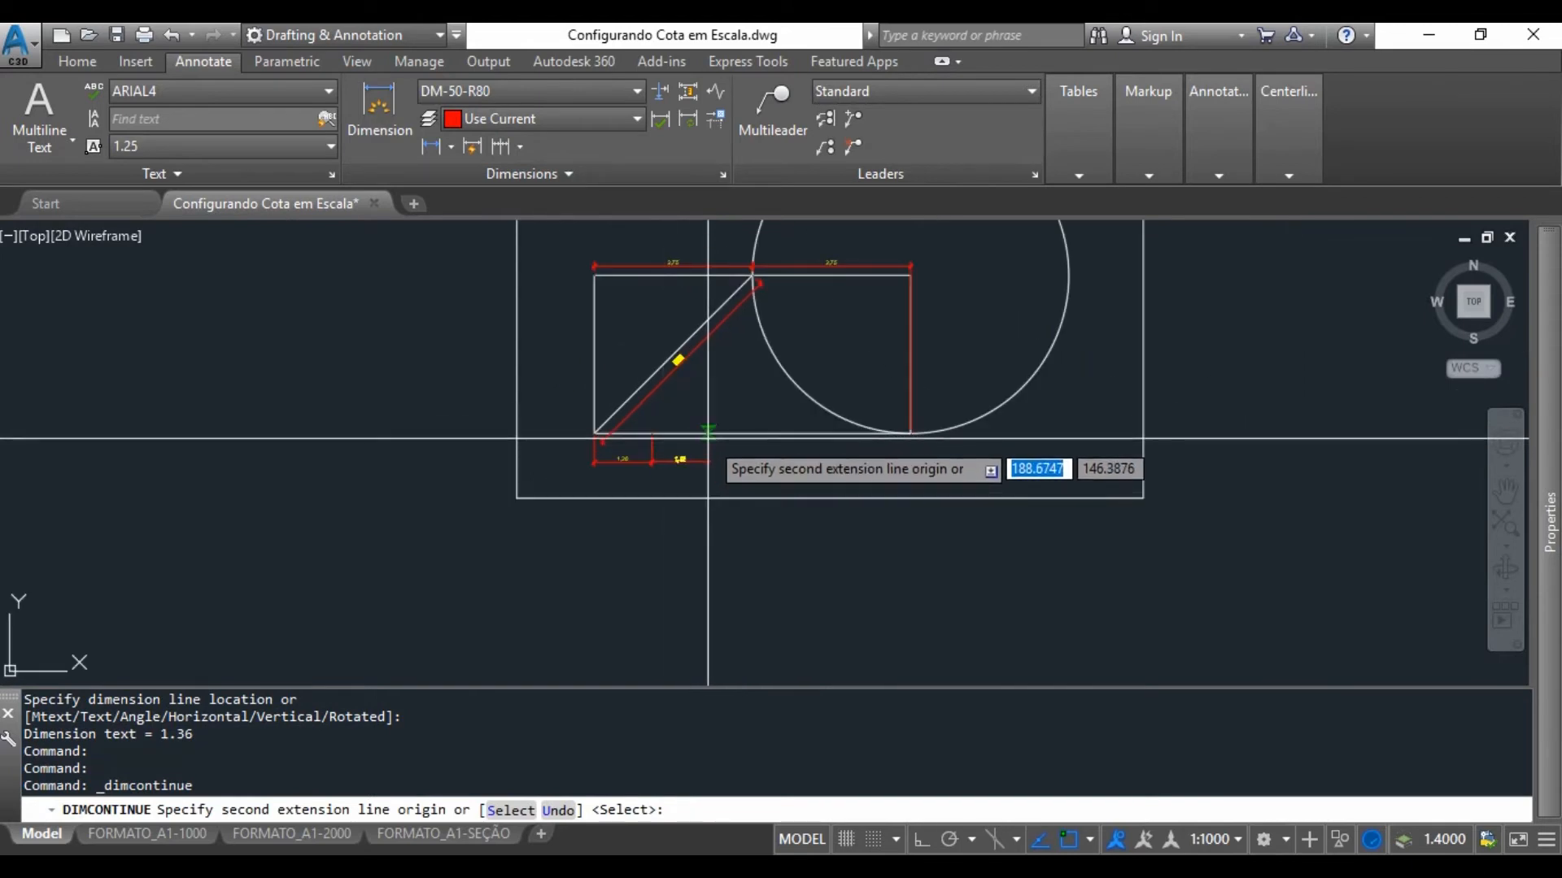
pyautogui.click(708, 435)
pyautogui.click(775, 435)
pyautogui.click(845, 438)
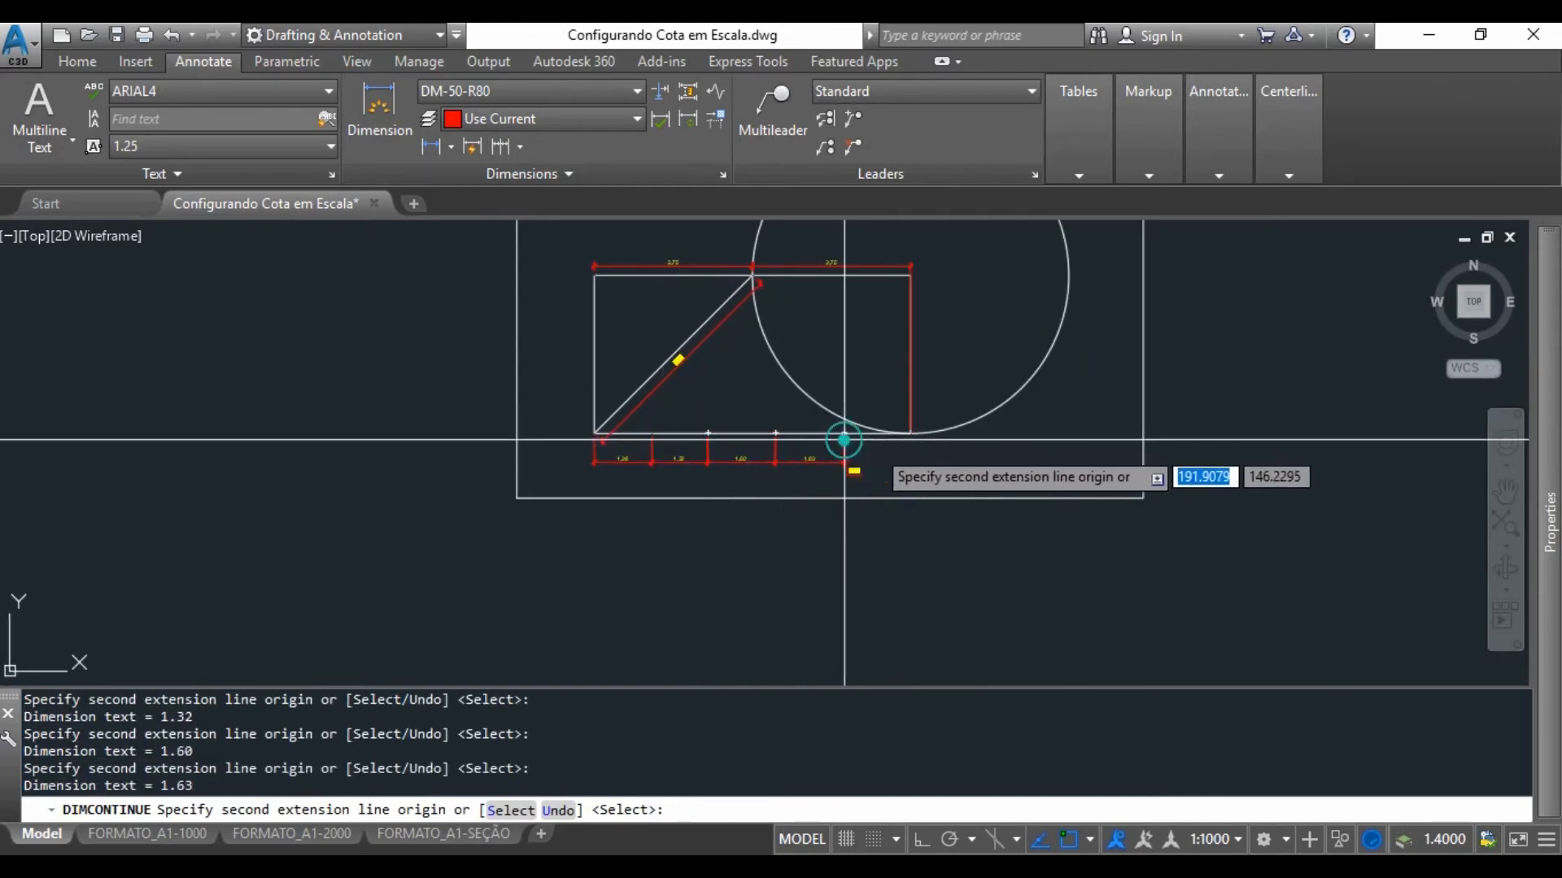
pyautogui.click(910, 434)
pyautogui.scroll(4, 867, 453)
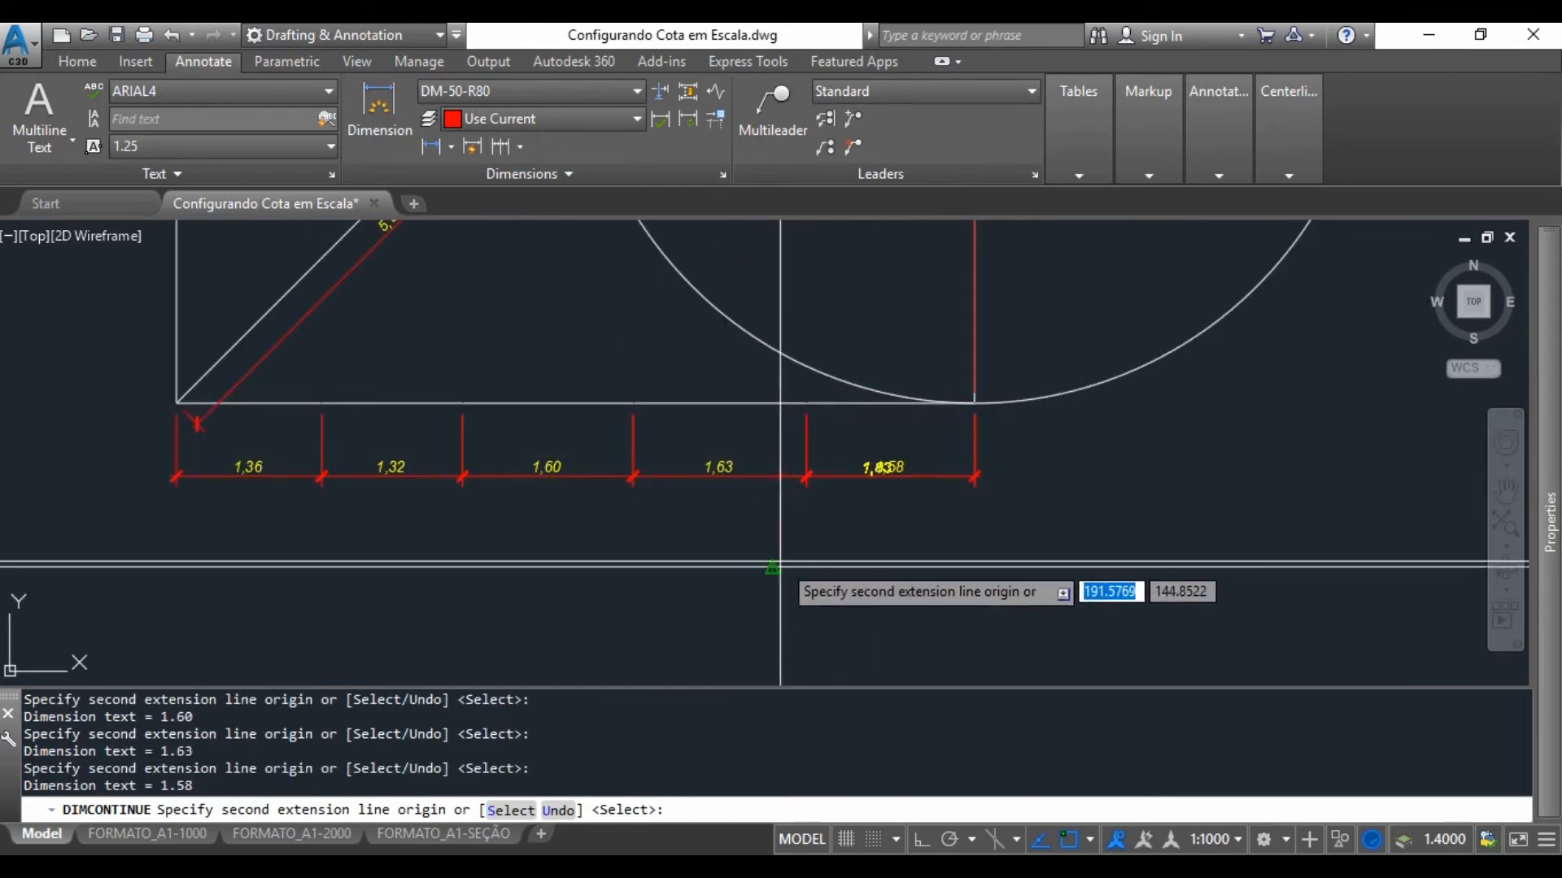
pyautogui.press('Escape')
# Delete all five chained dimensions below the rectangle's bottom edge.
pyautogui.click(964, 532)
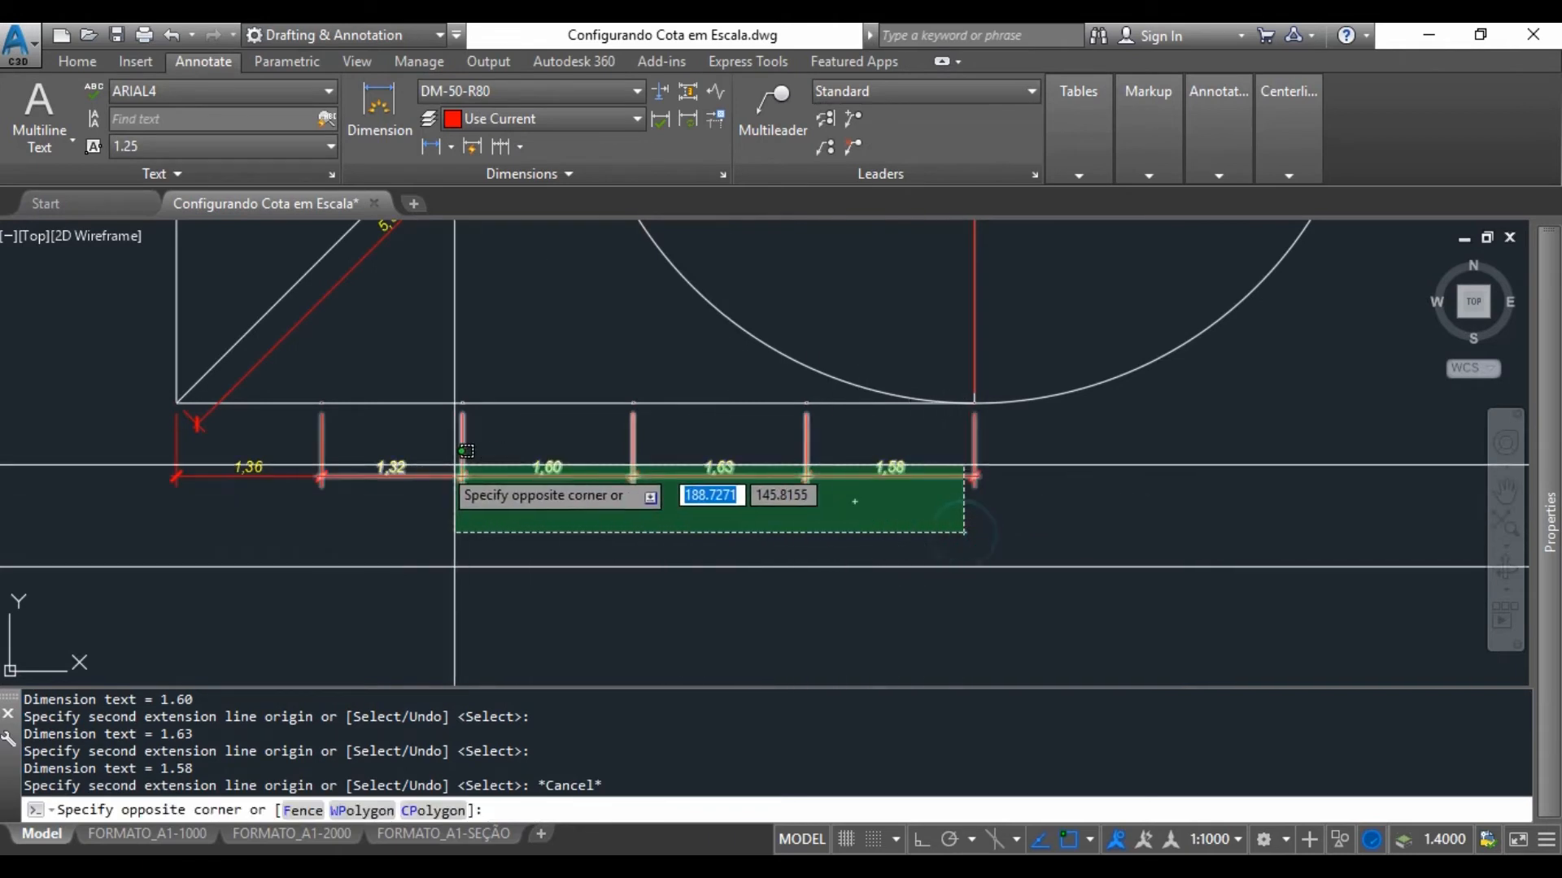
pyautogui.click(278, 453)
pyautogui.press('Delete')
pyautogui.write('p')
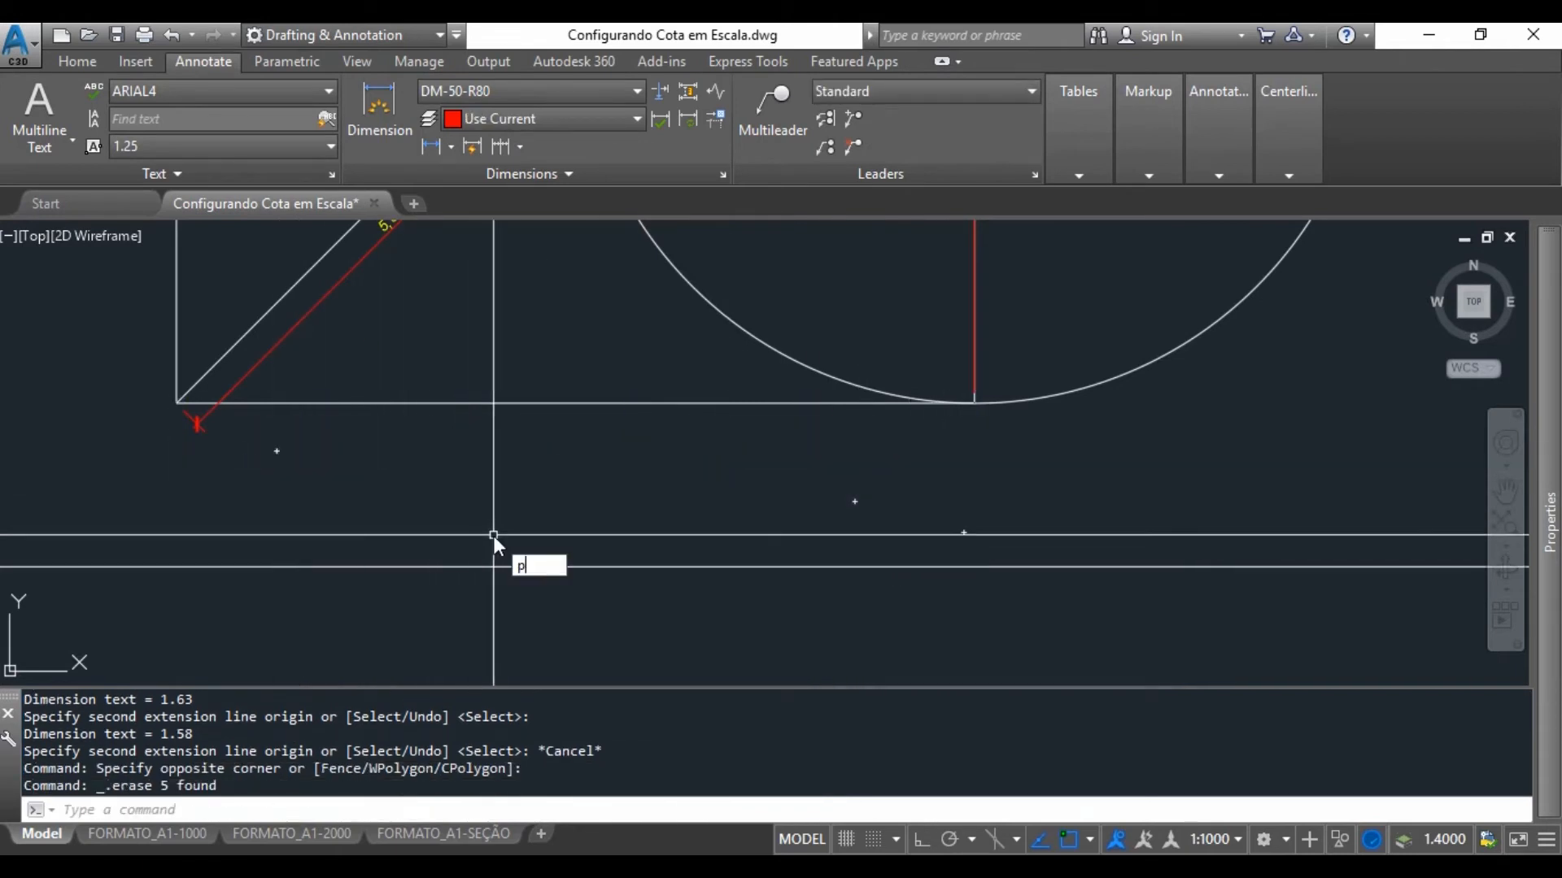
pyautogui.press('Return')
pyautogui.scroll(-4, 623, 468)
pyautogui.moveTo(635, 365)
pyautogui.mouseDown()
pyautogui.moveTo(561, 542)
pyautogui.moveTo(528, 579)
pyautogui.mouseUp()
pyautogui.press('Escape')
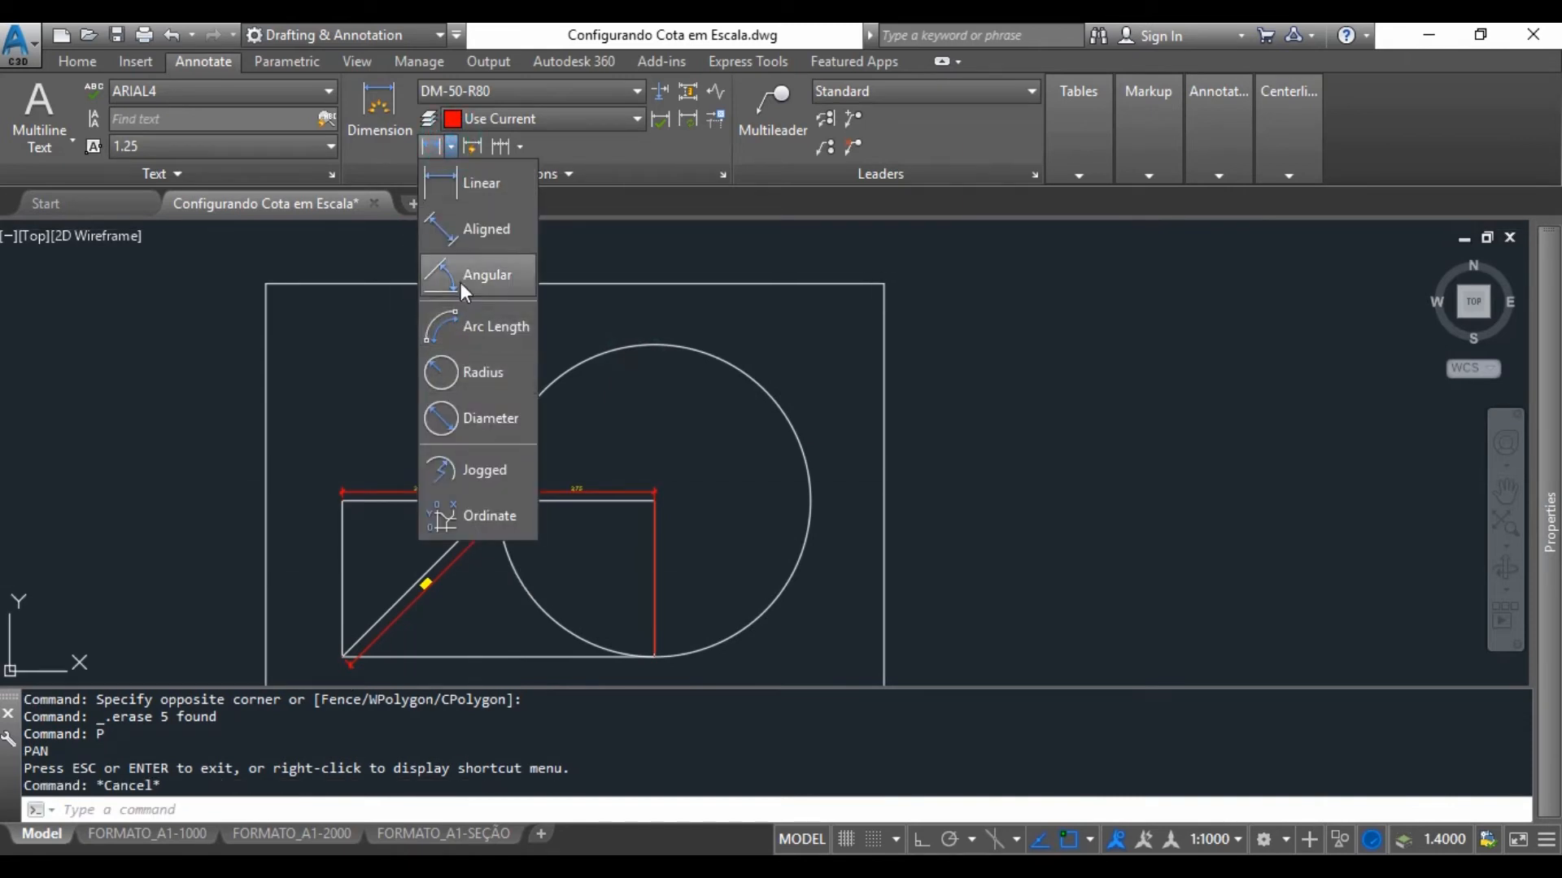
pyautogui.click(464, 275)
pyautogui.scroll(2, 352, 637)
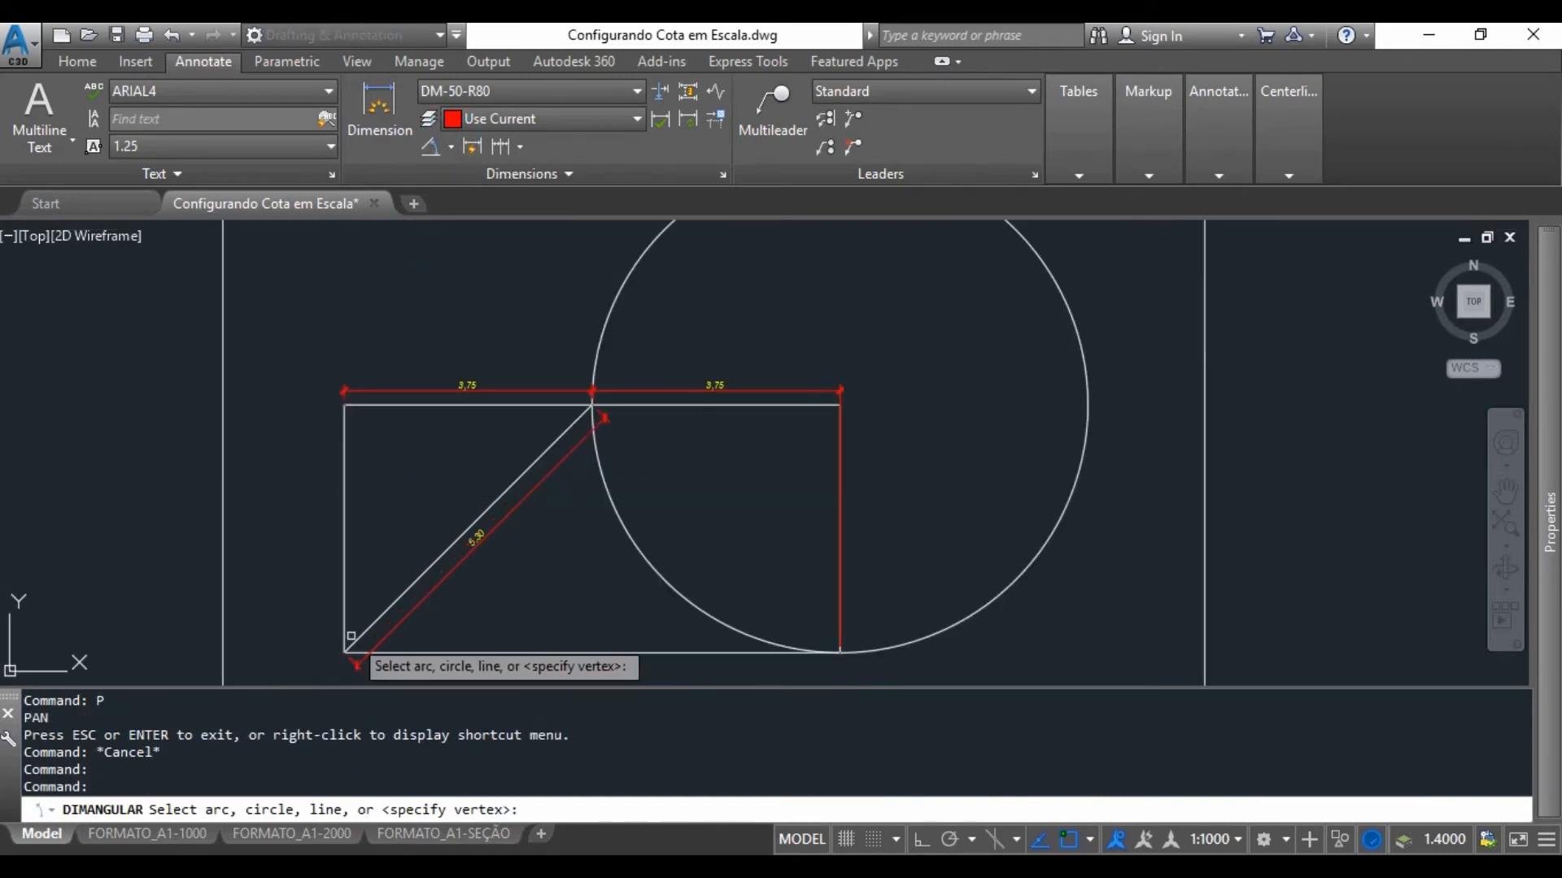
pyautogui.click(379, 618)
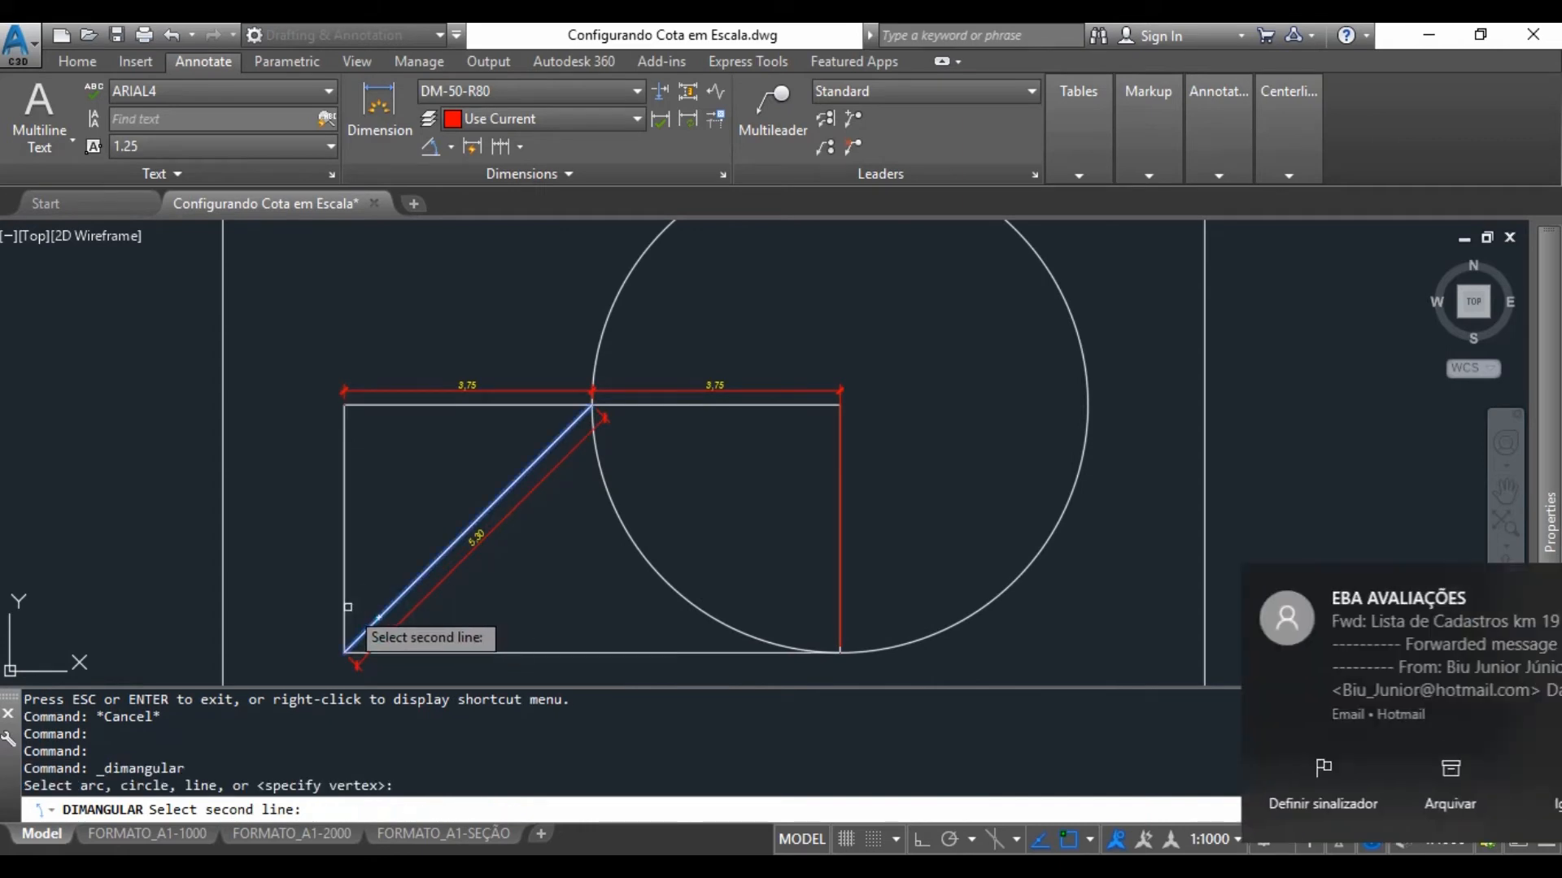
pyautogui.click(344, 622)
pyautogui.scroll(2, 372, 572)
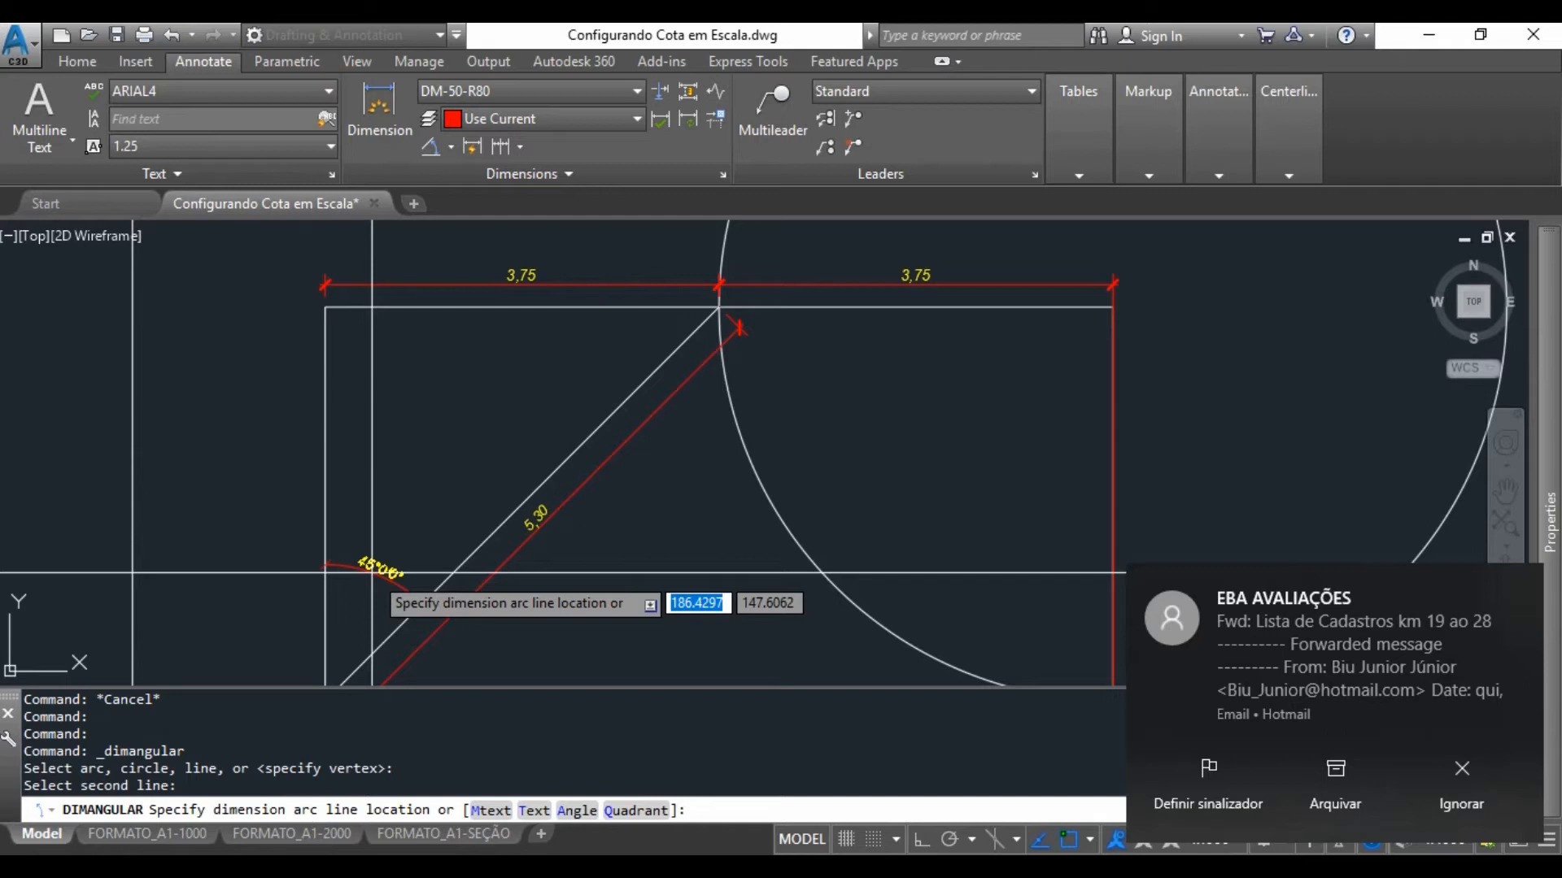
pyautogui.press('Escape')
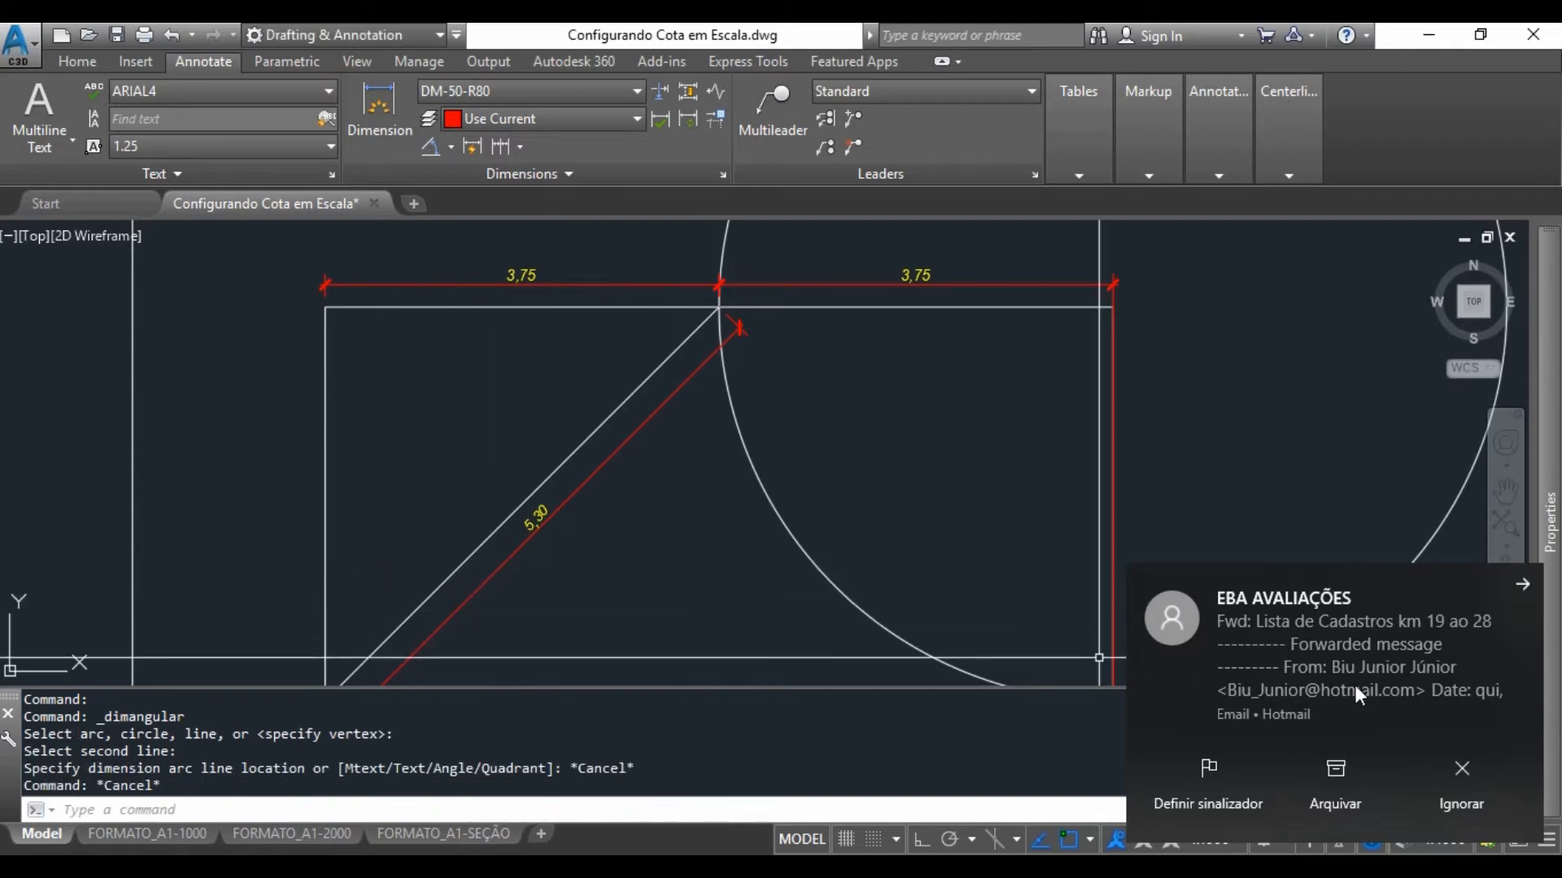
# Dismiss the e-mail notification and add an angular dimension between the diagonal and the rectangle's left edge, inside the rectangle above their shared corner.
pyautogui.click(1523, 584)
pyautogui.scroll(-4, 567, 558)
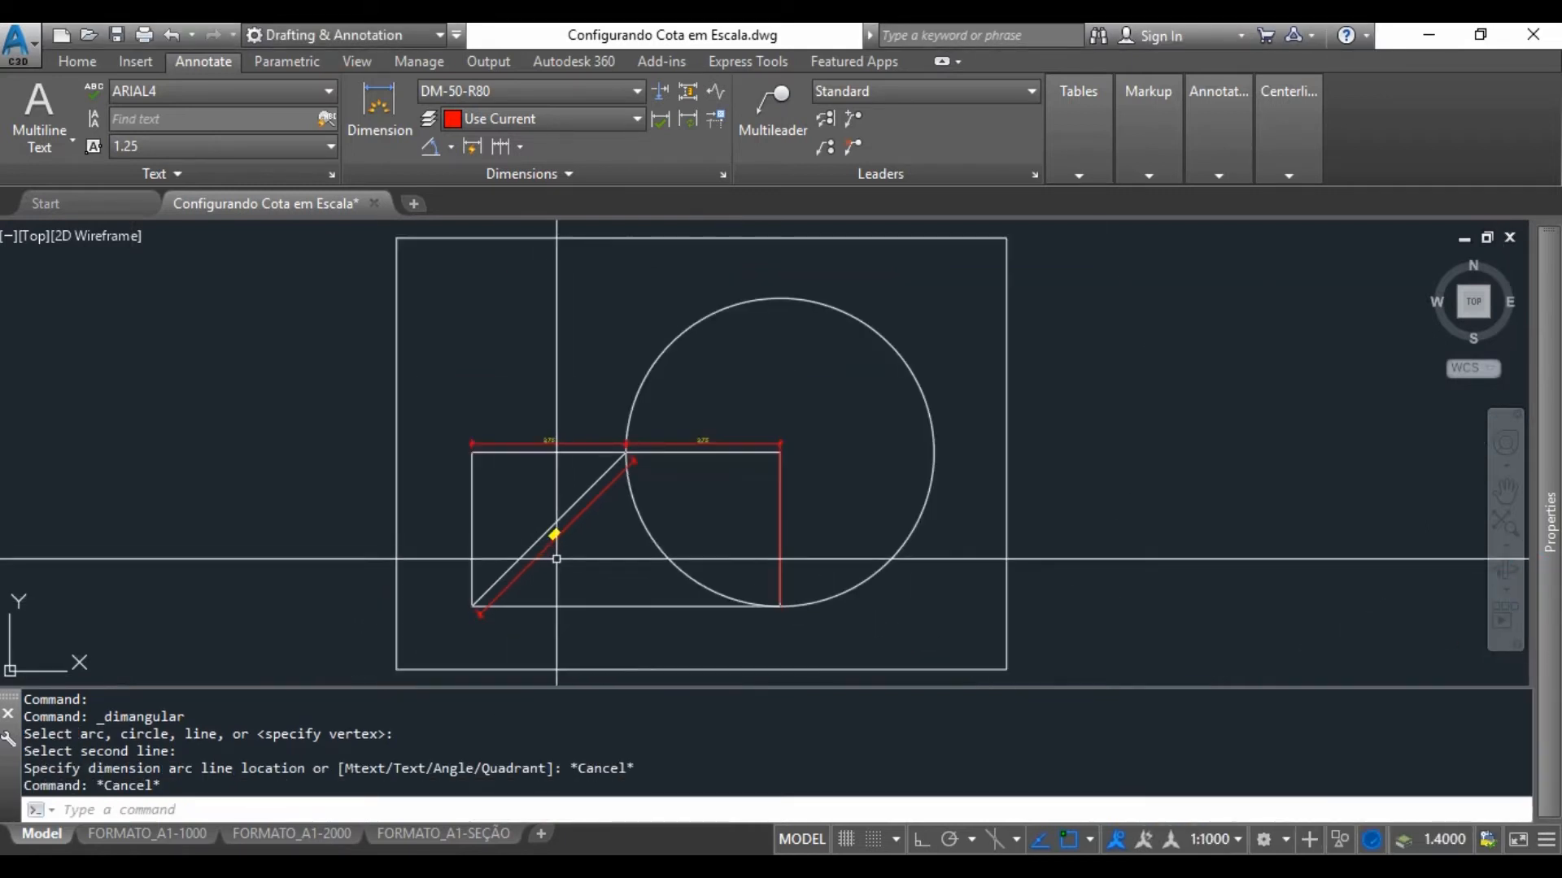
pyautogui.click(431, 145)
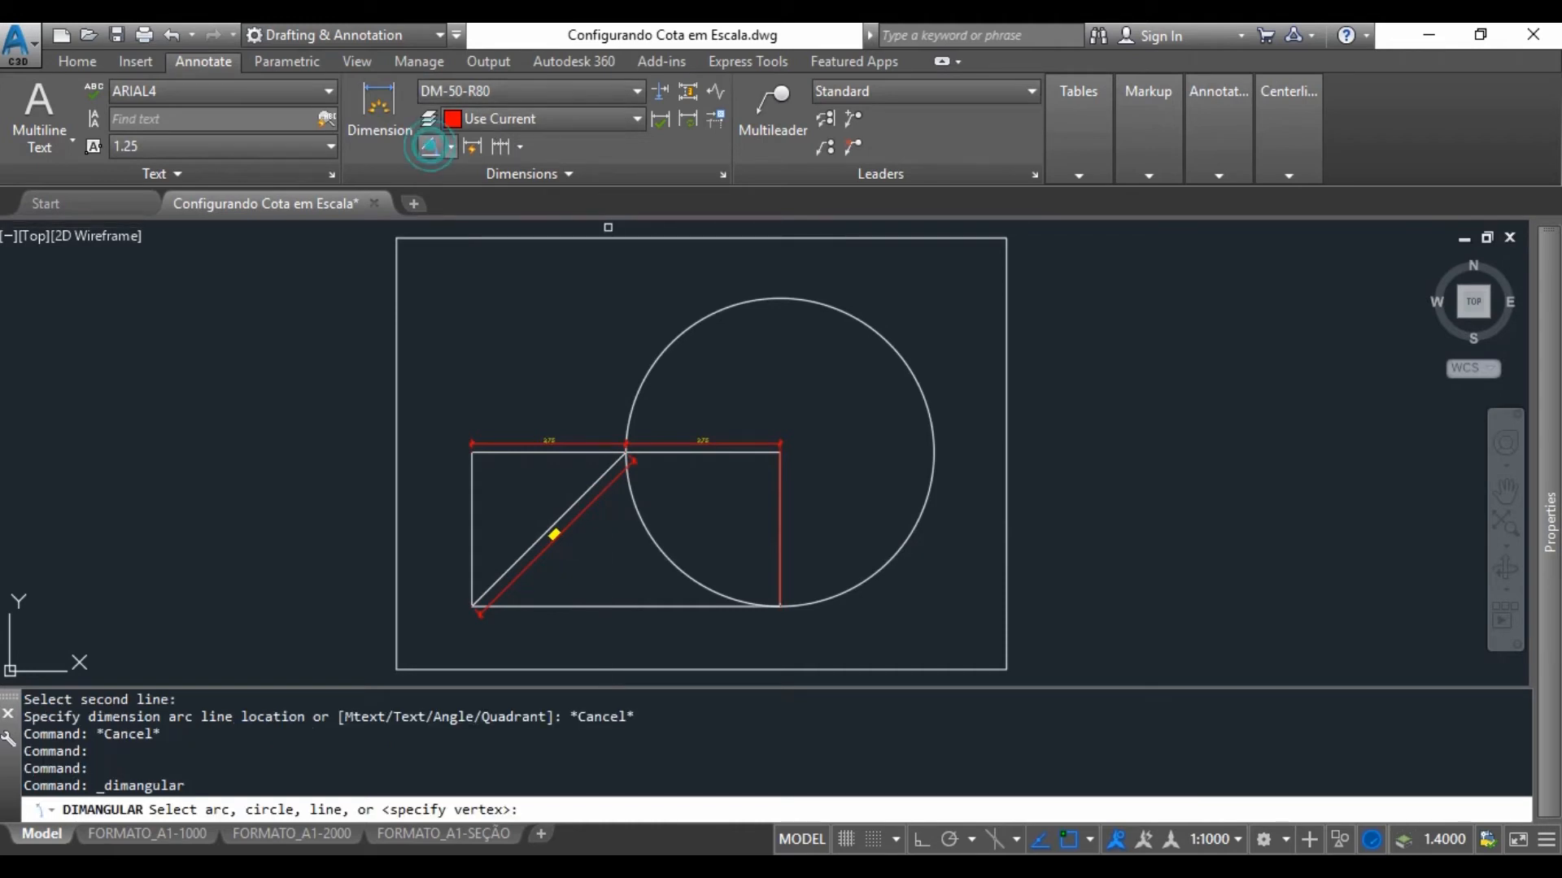
pyautogui.scroll(4, 451, 593)
pyautogui.click(546, 576)
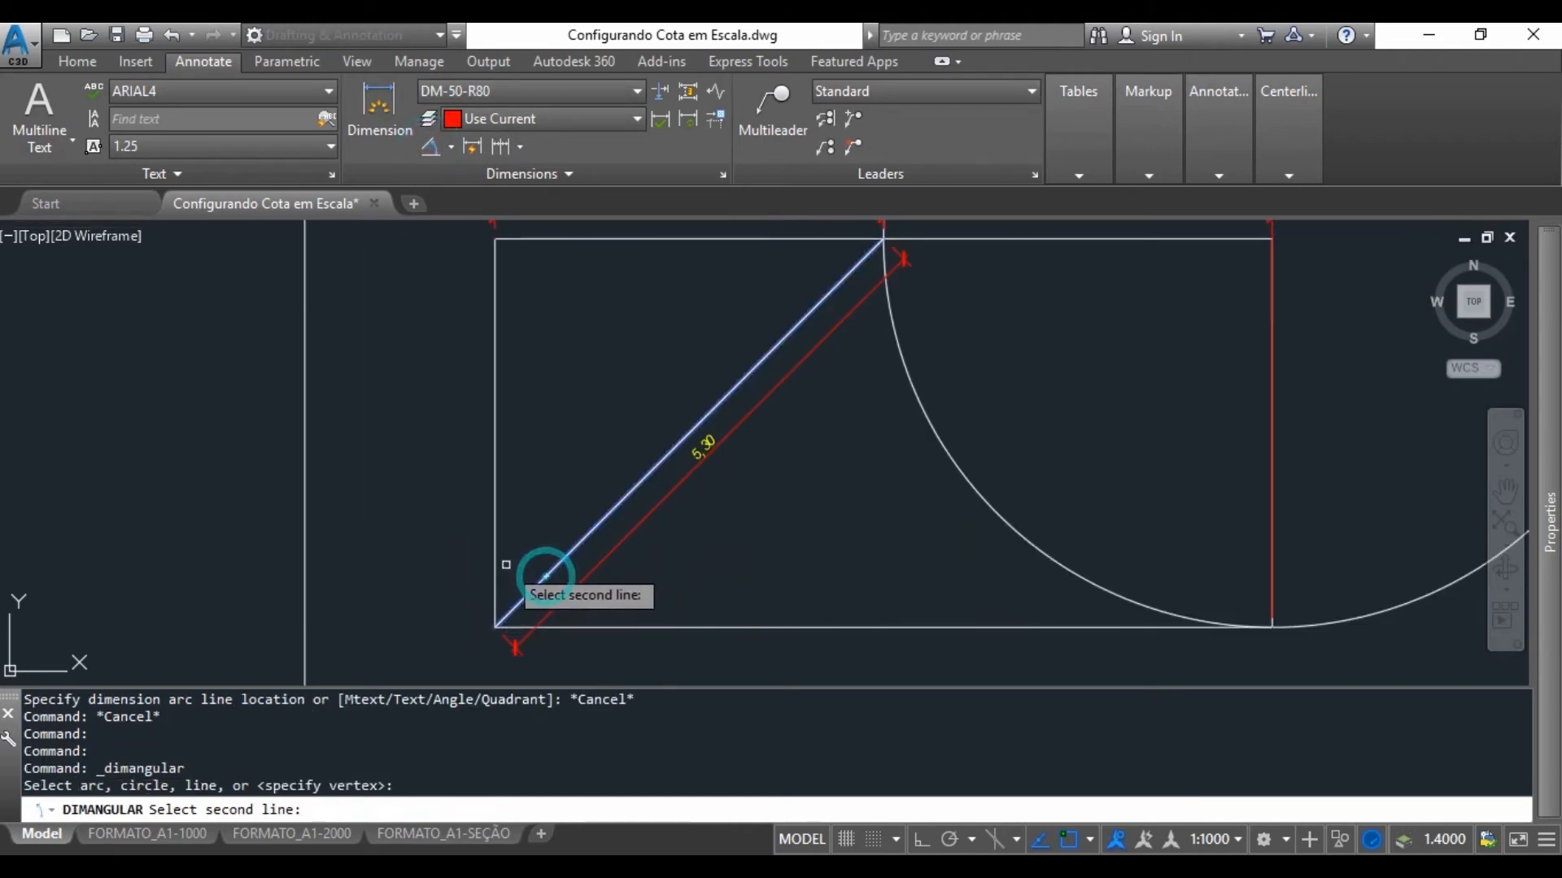
pyautogui.click(495, 565)
pyautogui.click(548, 517)
pyautogui.scroll(4, 552, 518)
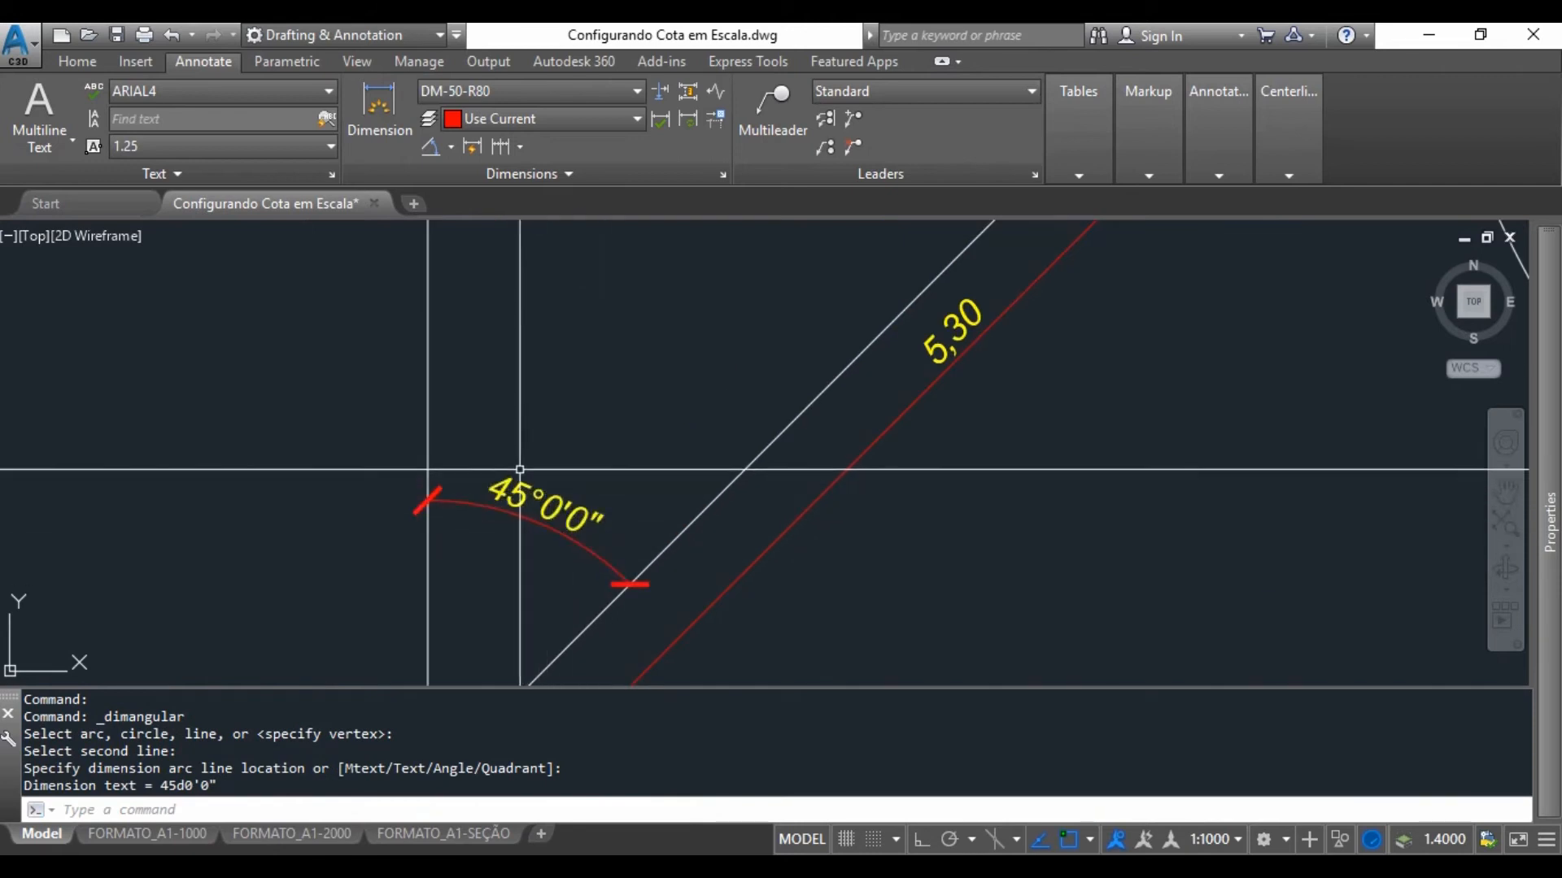
# Add a radius dimension to the circle, starting on its upper-left arc with the text placed inside the circle.
pyautogui.scroll(-5, 519, 470)
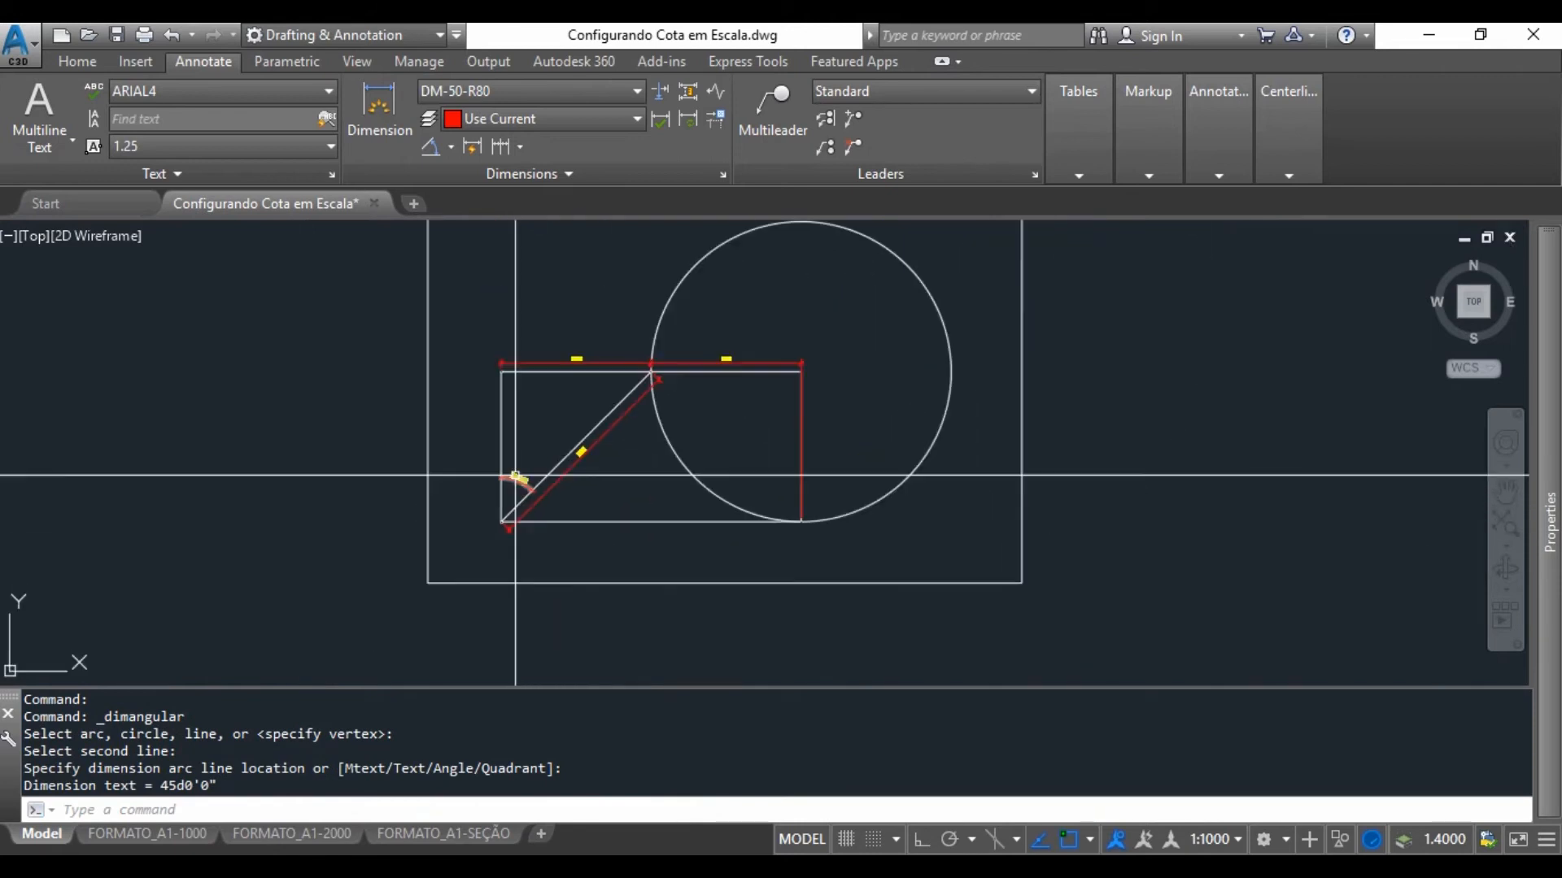
pyautogui.click(451, 147)
pyautogui.click(468, 372)
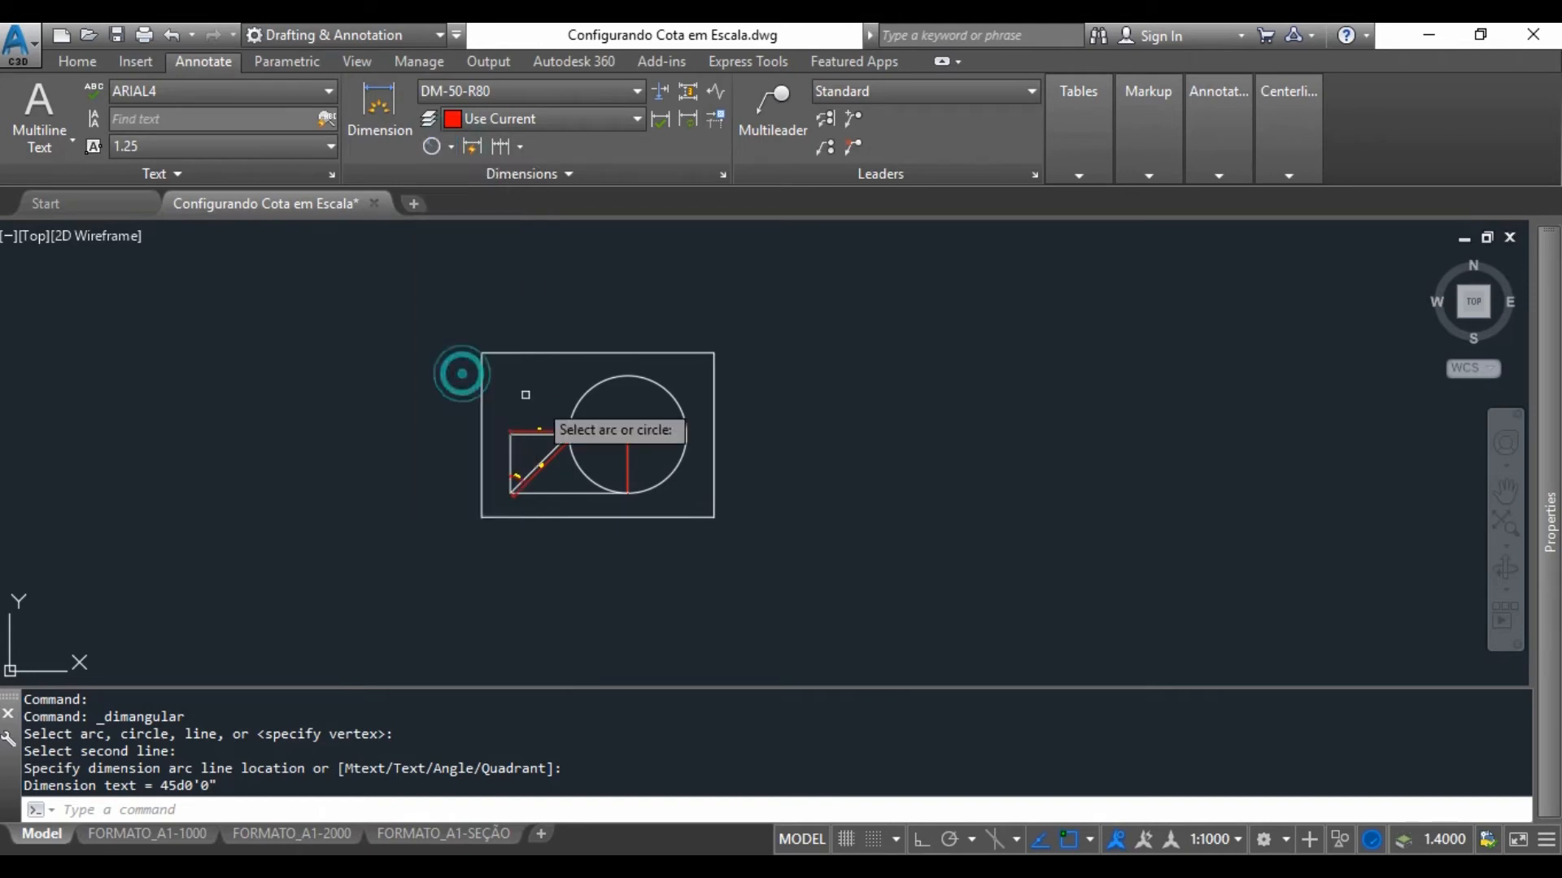
pyautogui.scroll(2, 575, 393)
pyautogui.click(593, 388)
pyautogui.scroll(6, 595, 392)
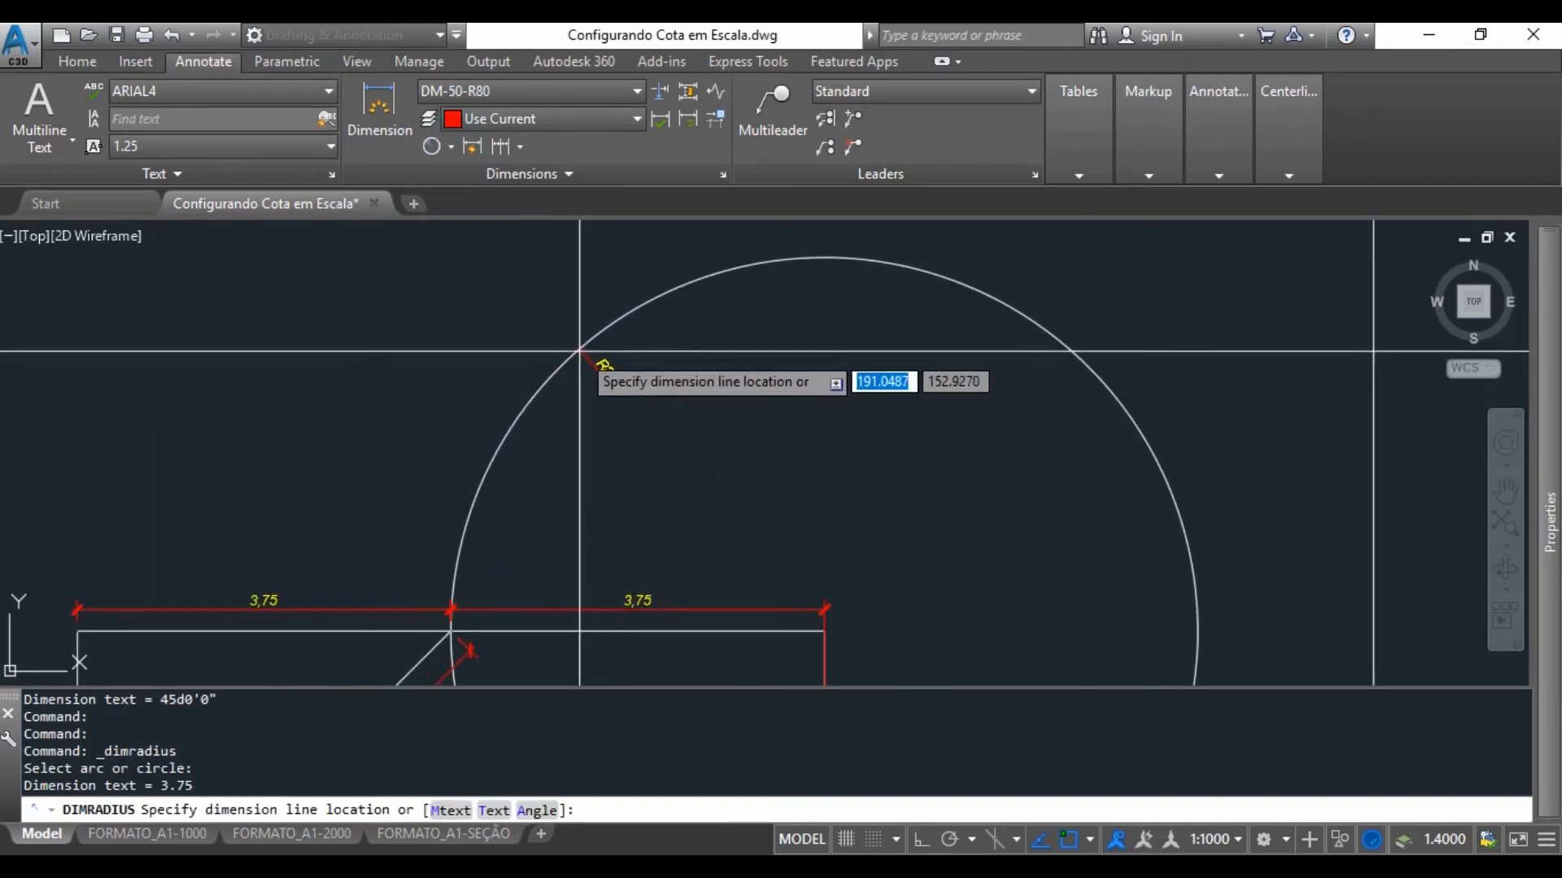
pyautogui.scroll(-4, 602, 344)
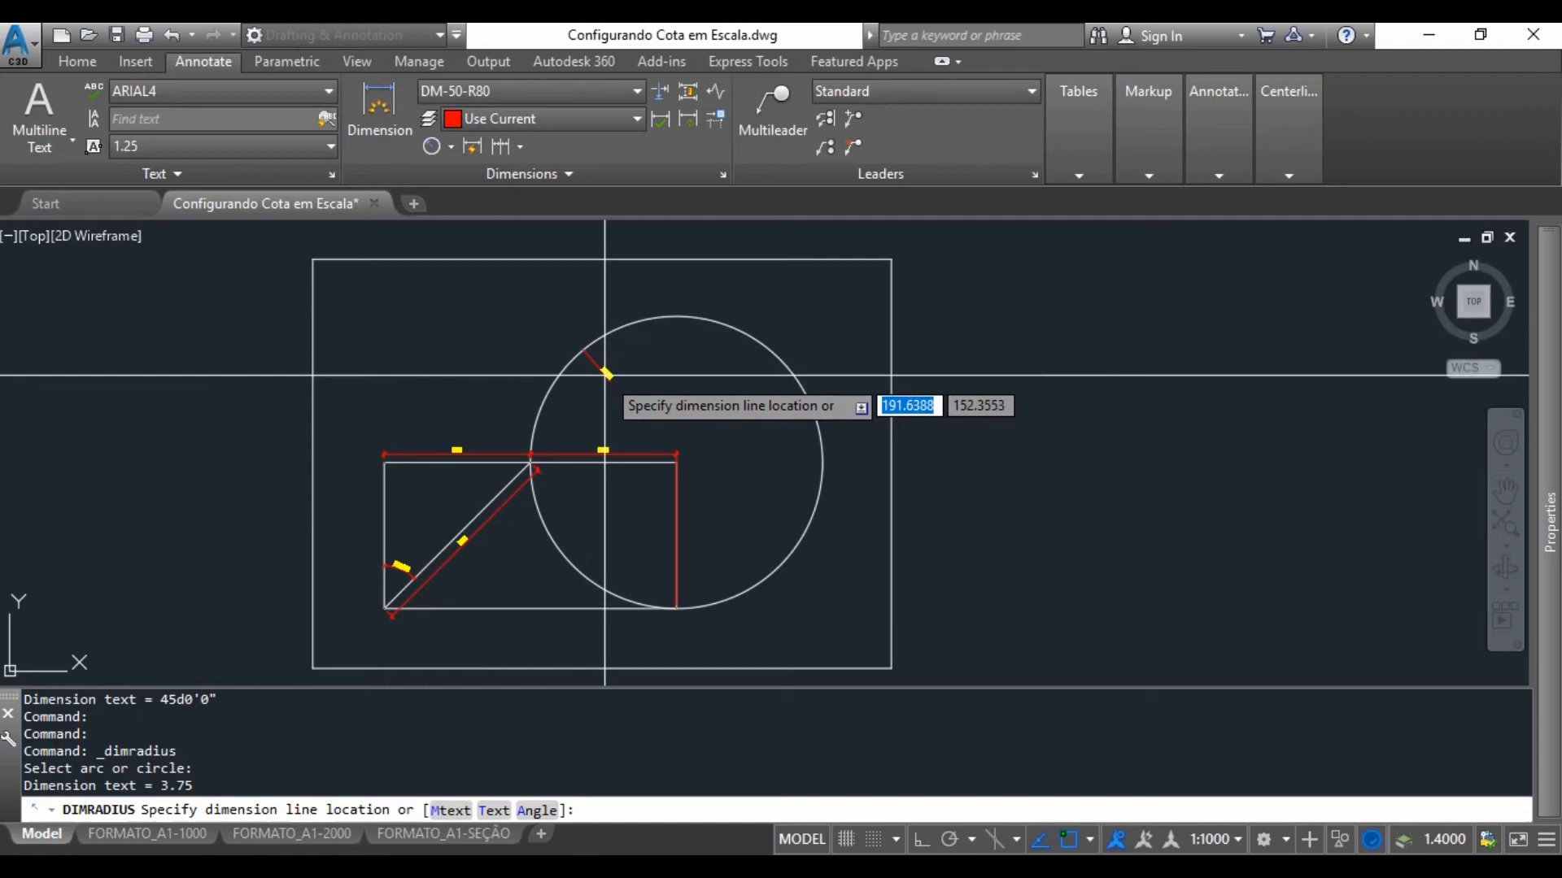
pyautogui.scroll(4, 609, 370)
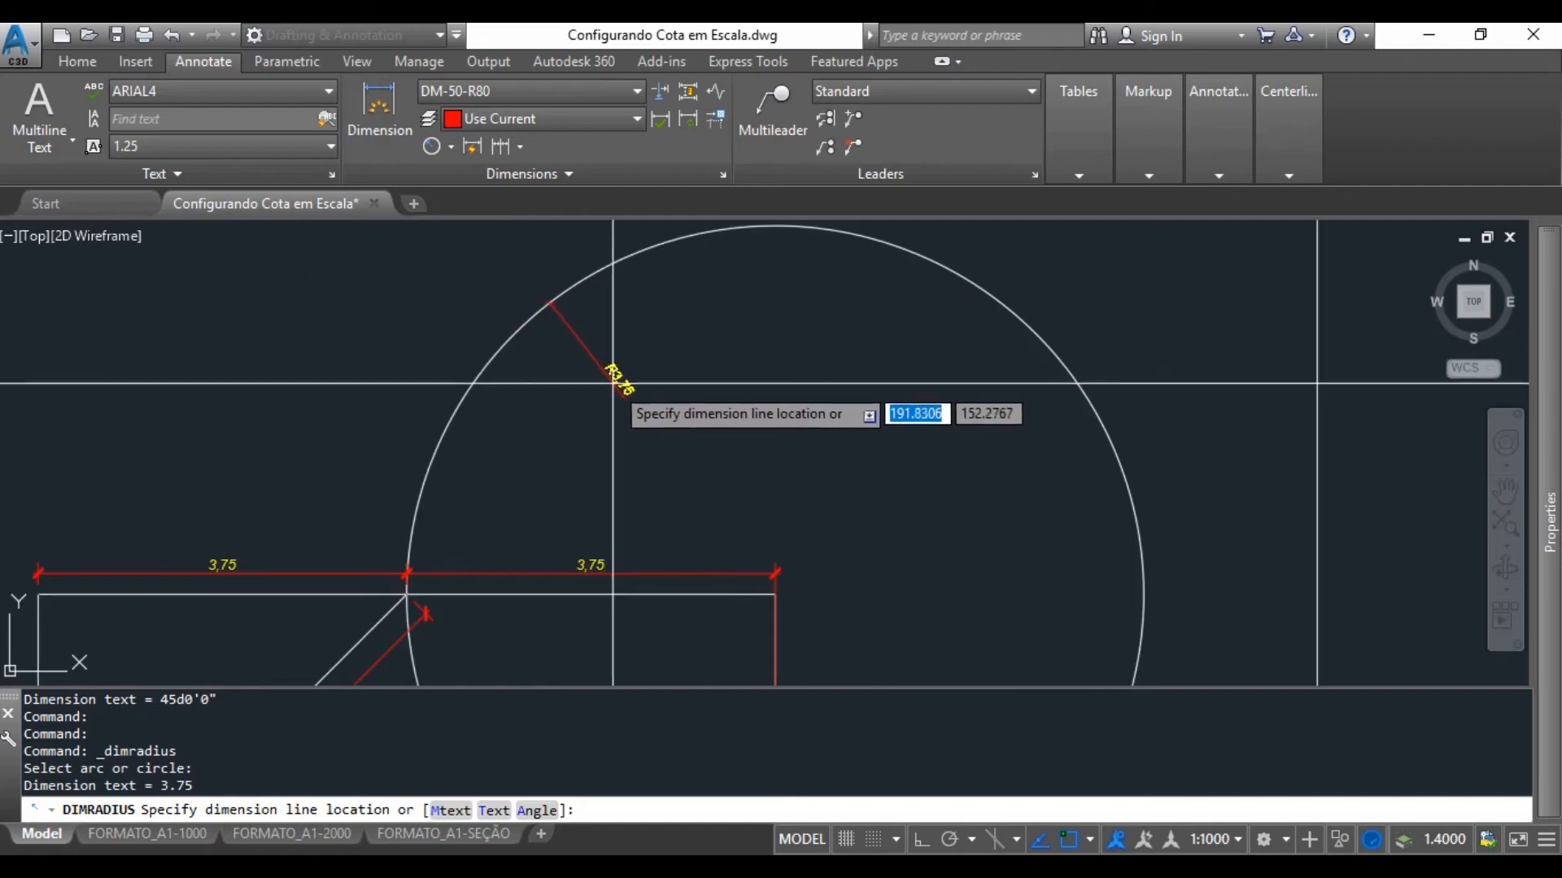
pyautogui.click(669, 475)
pyautogui.scroll(4, 669, 475)
pyautogui.scroll(-4, 646, 462)
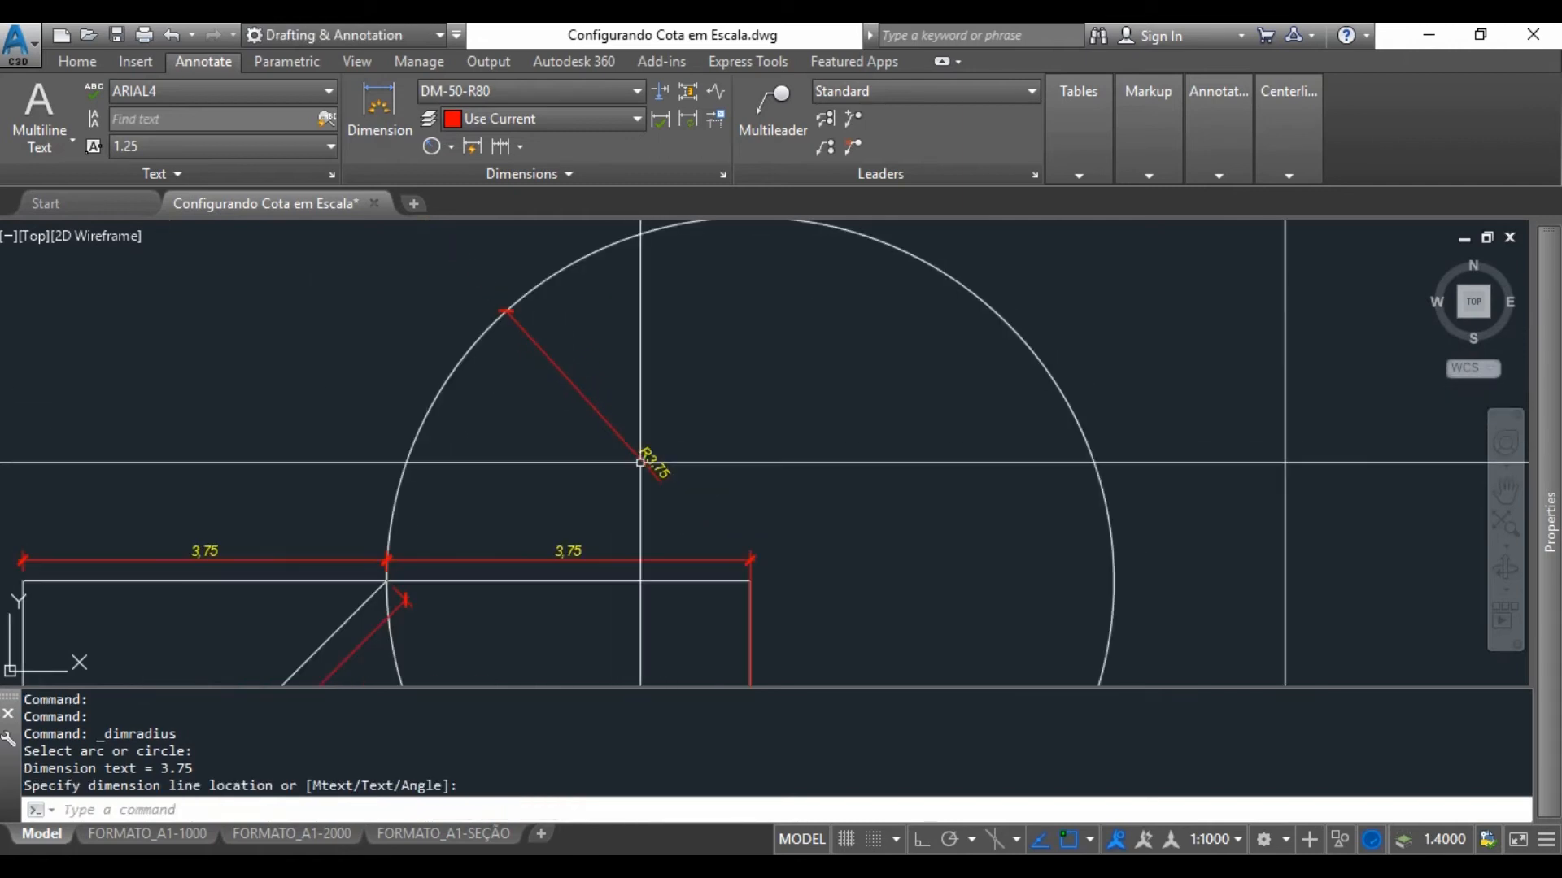
# Add a diameter dimension to the circle, just below the radius dimension with its text inside the circle.
pyautogui.click(449, 148)
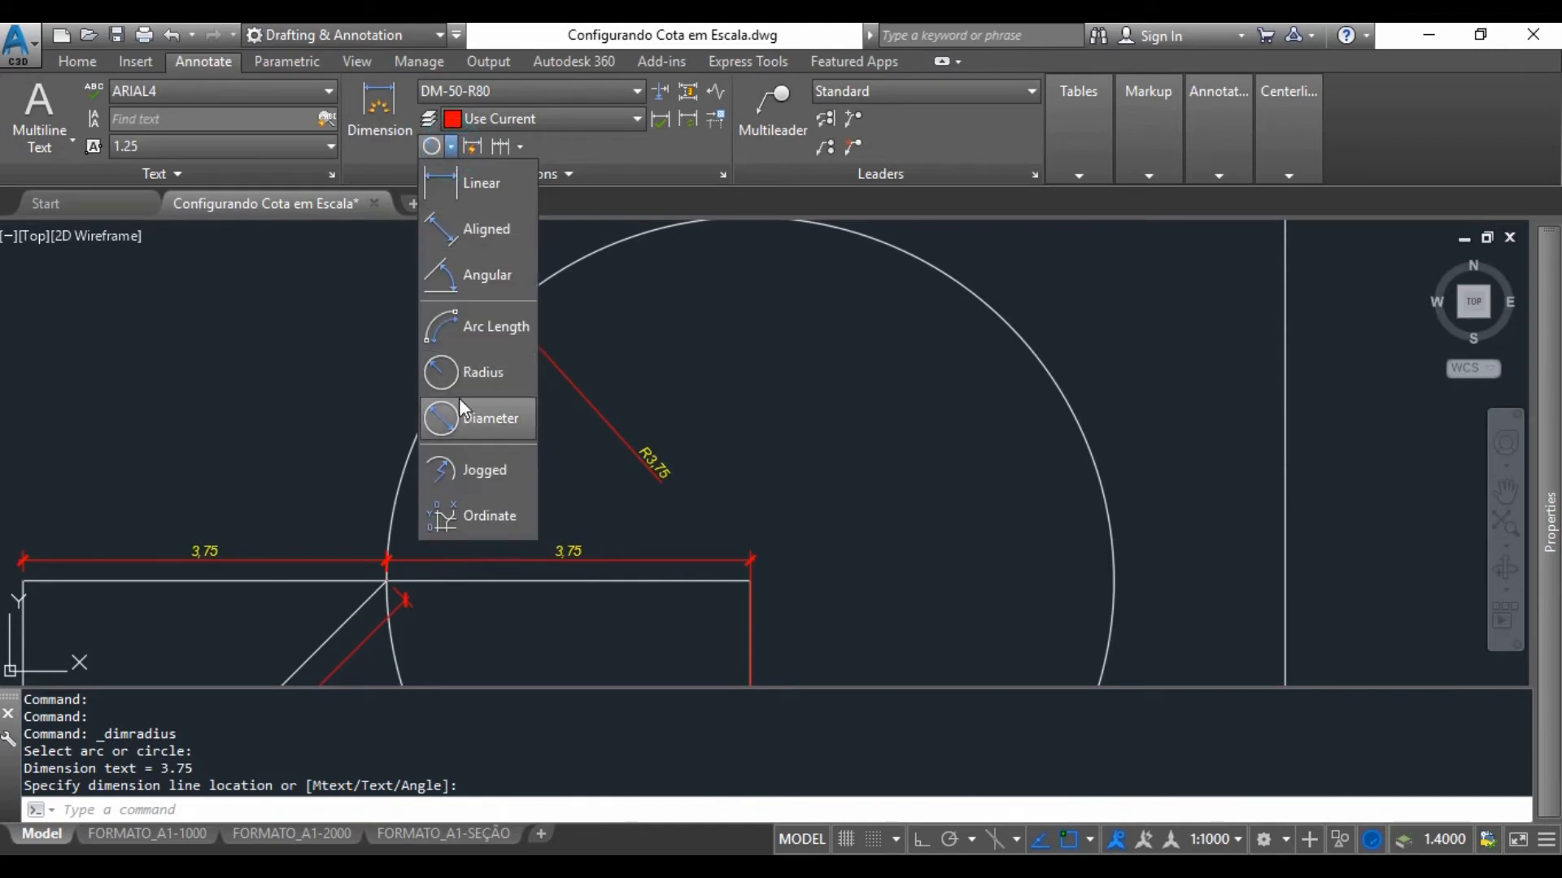
pyautogui.click(467, 418)
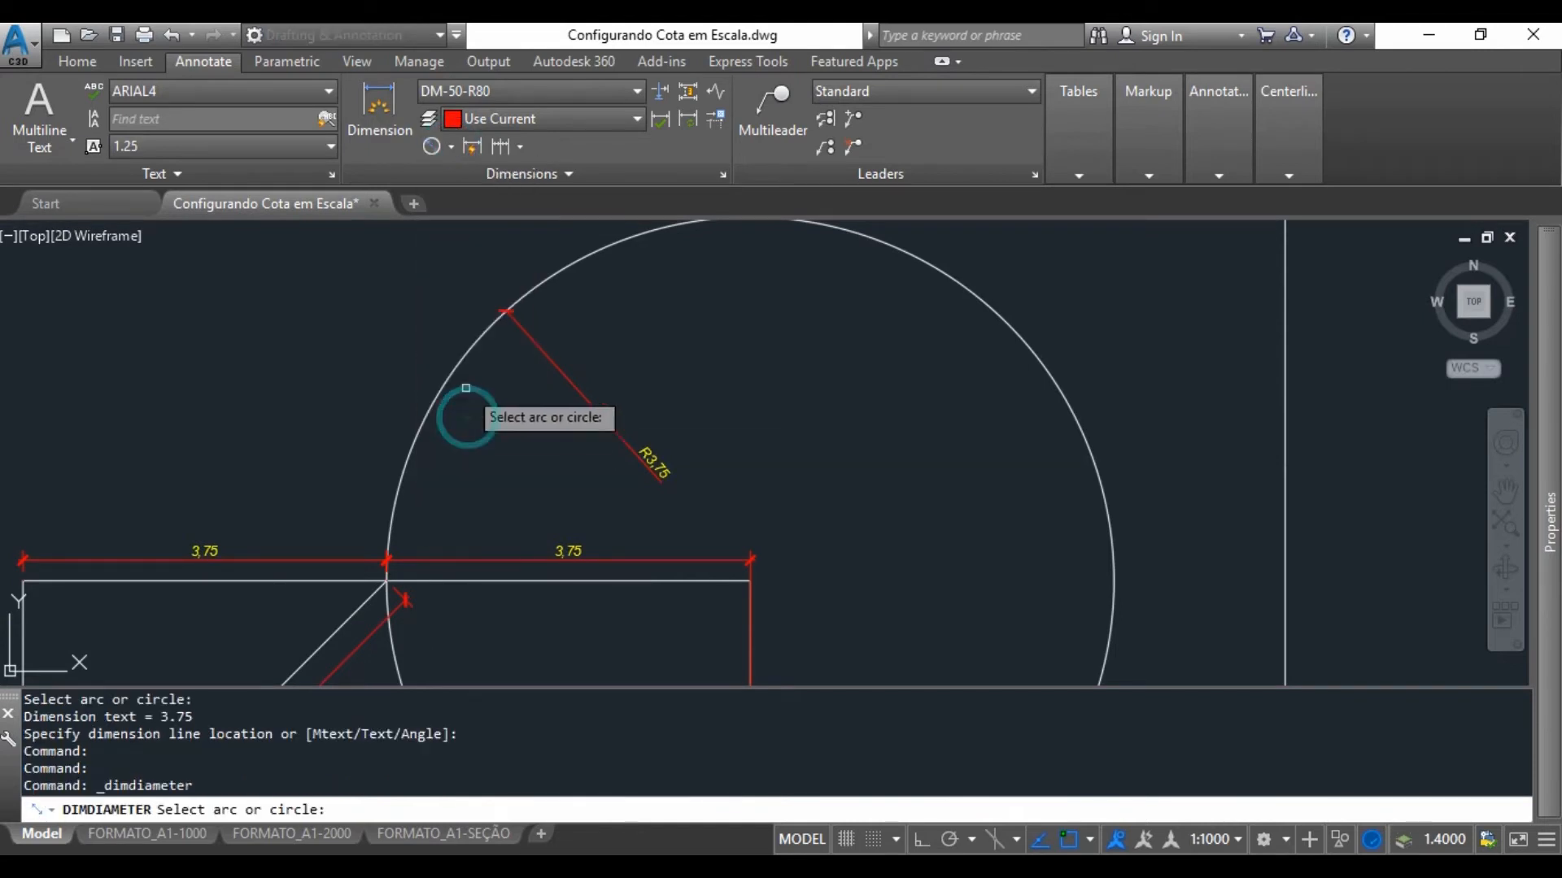
pyautogui.click(461, 360)
pyautogui.click(621, 506)
pyautogui.scroll(5, 623, 509)
pyautogui.scroll(-5, 622, 508)
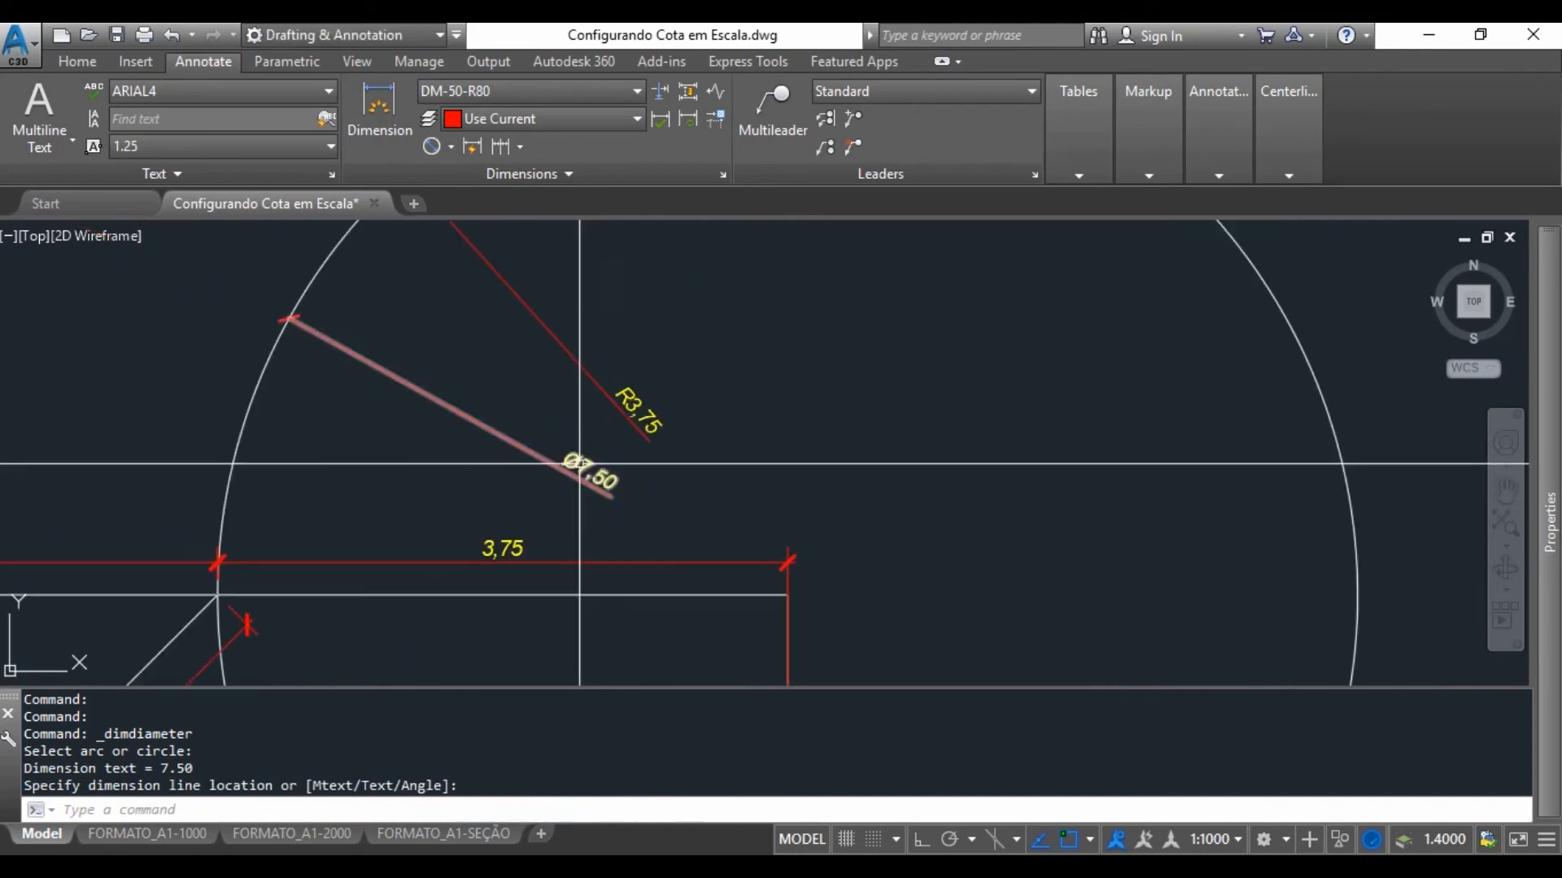
pyautogui.press('Escape')
pyautogui.press('Escape')
pyautogui.scroll(5, 587, 482)
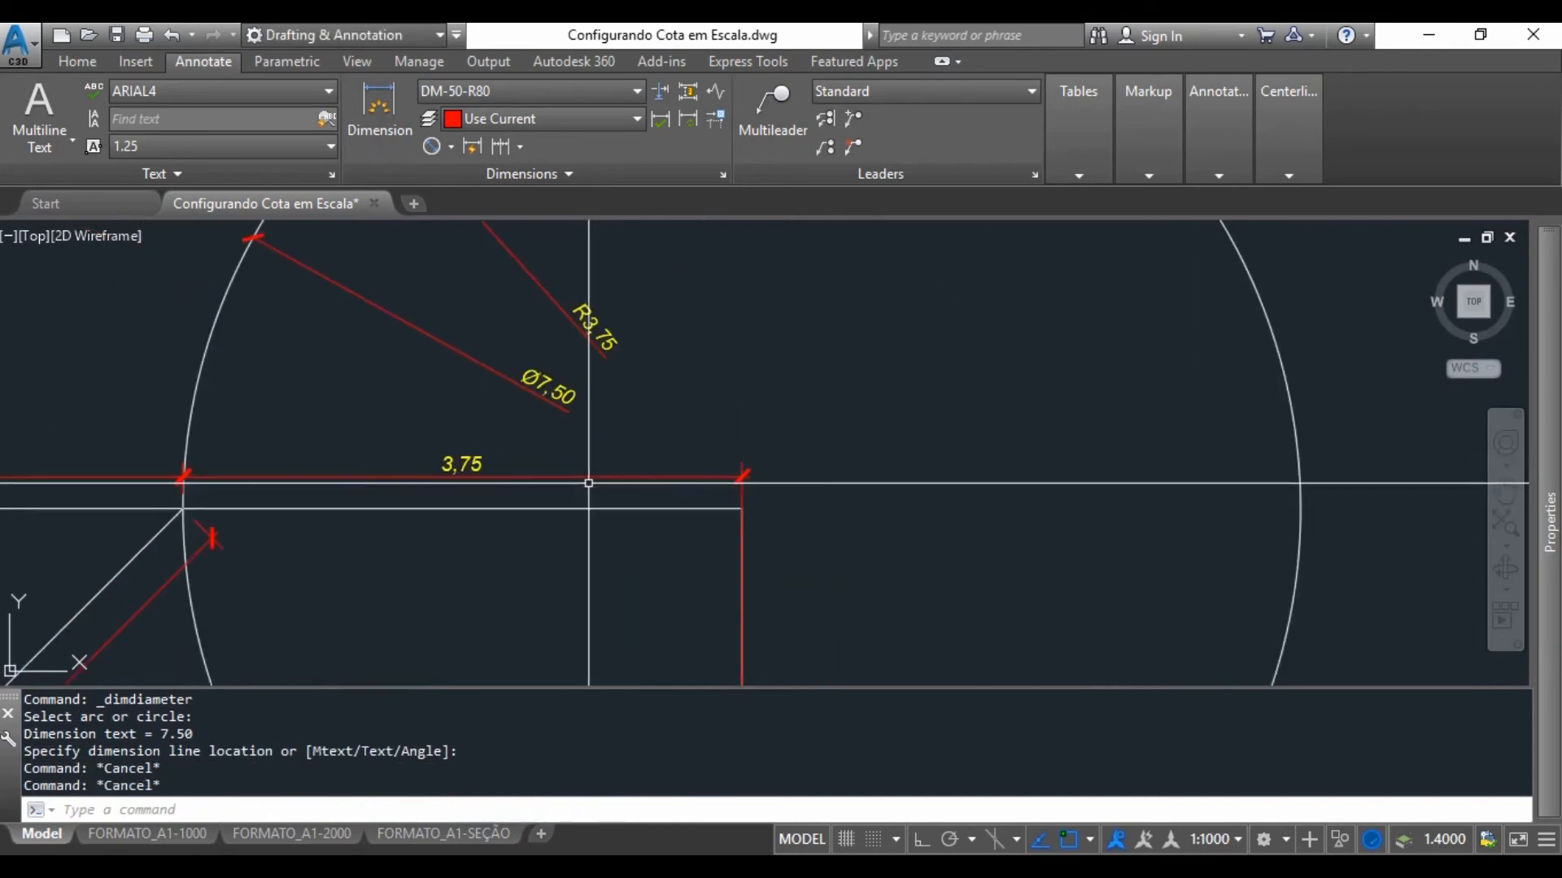
# Add a jog line to the dimension above the right half of the rectangle's top edge, to the right of its text.
pyautogui.click(715, 89)
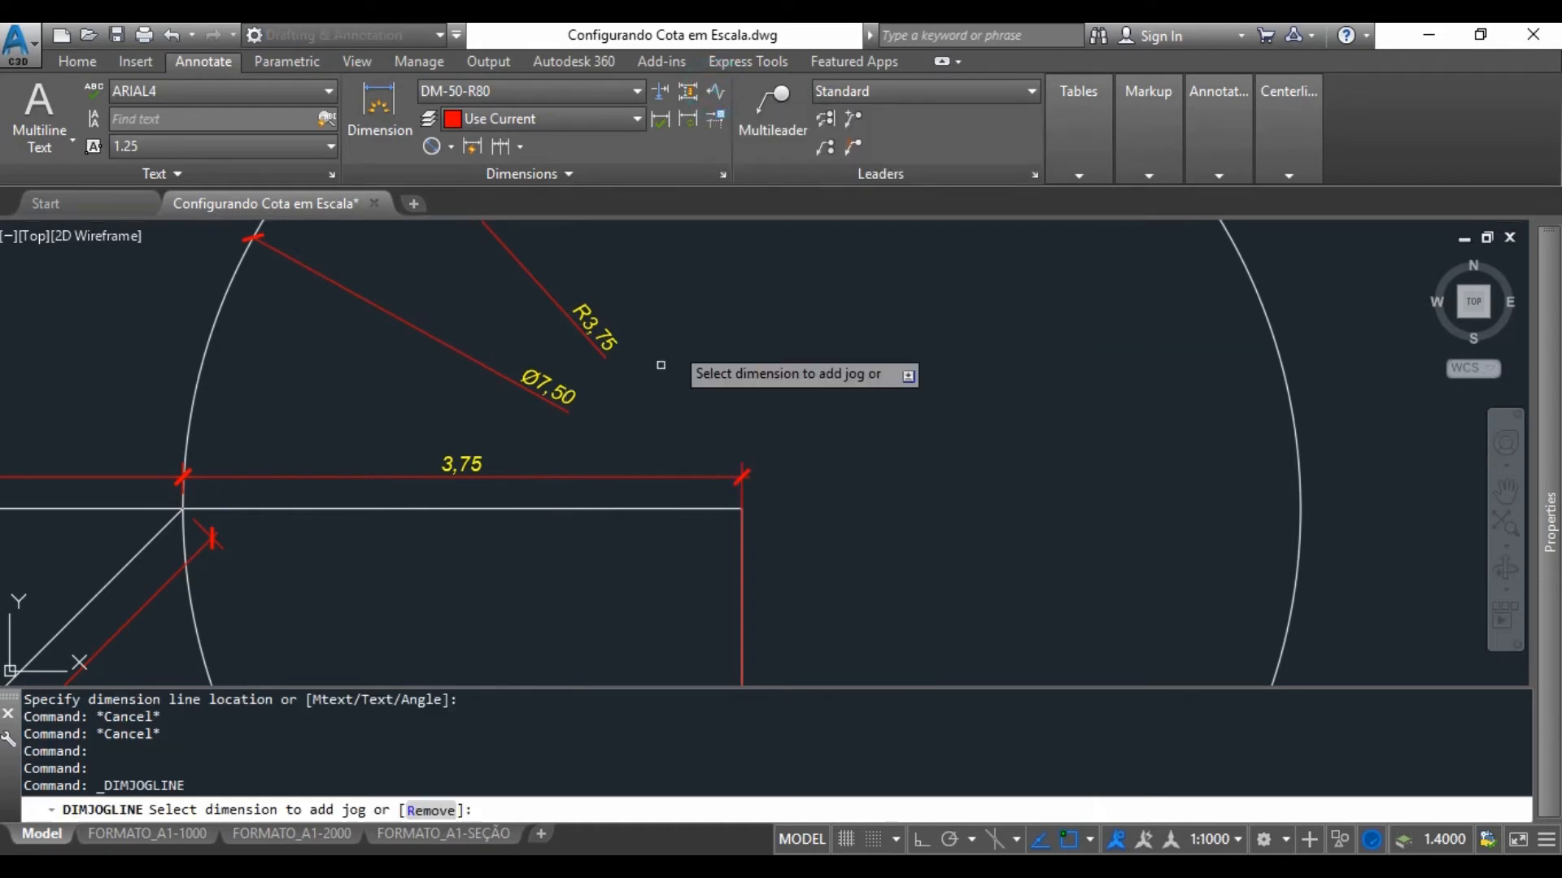
pyautogui.scroll(-4, 610, 463)
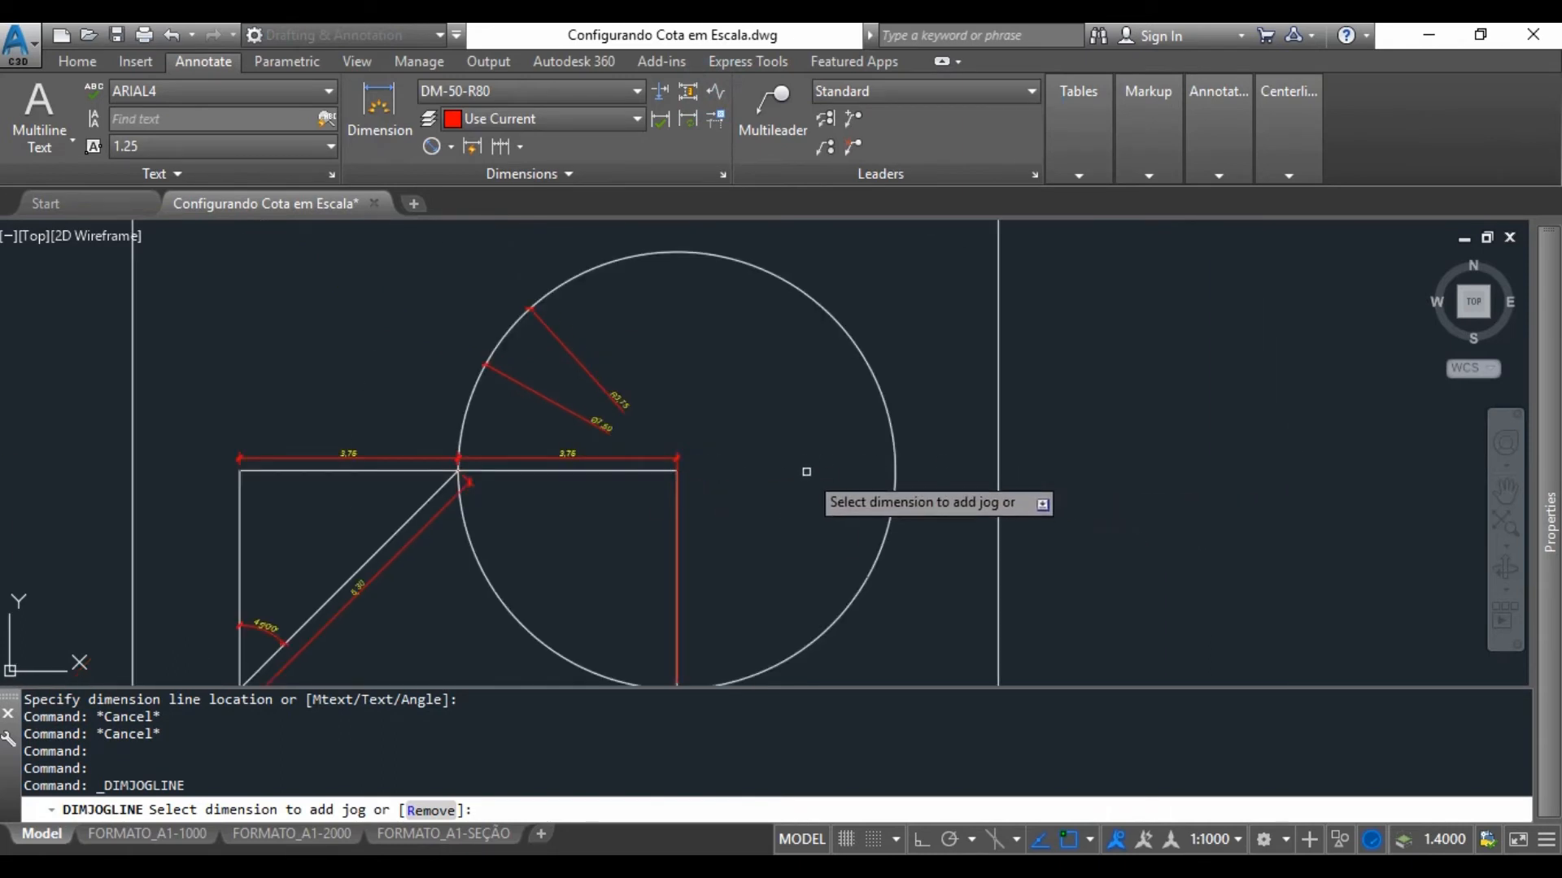
pyautogui.scroll(4, 627, 454)
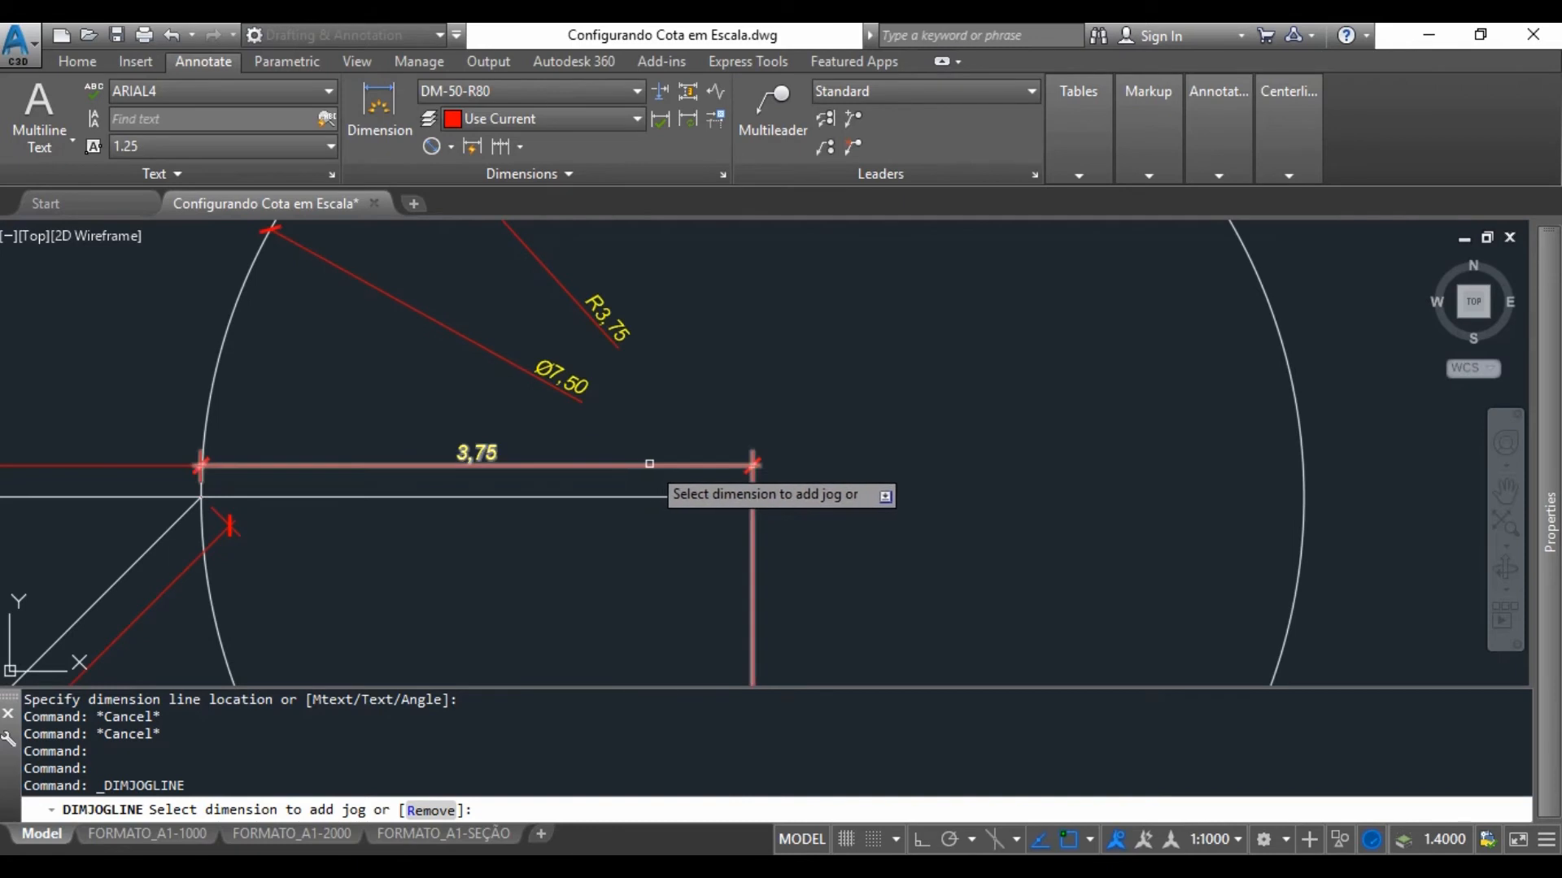
pyautogui.click(642, 464)
pyautogui.click(625, 466)
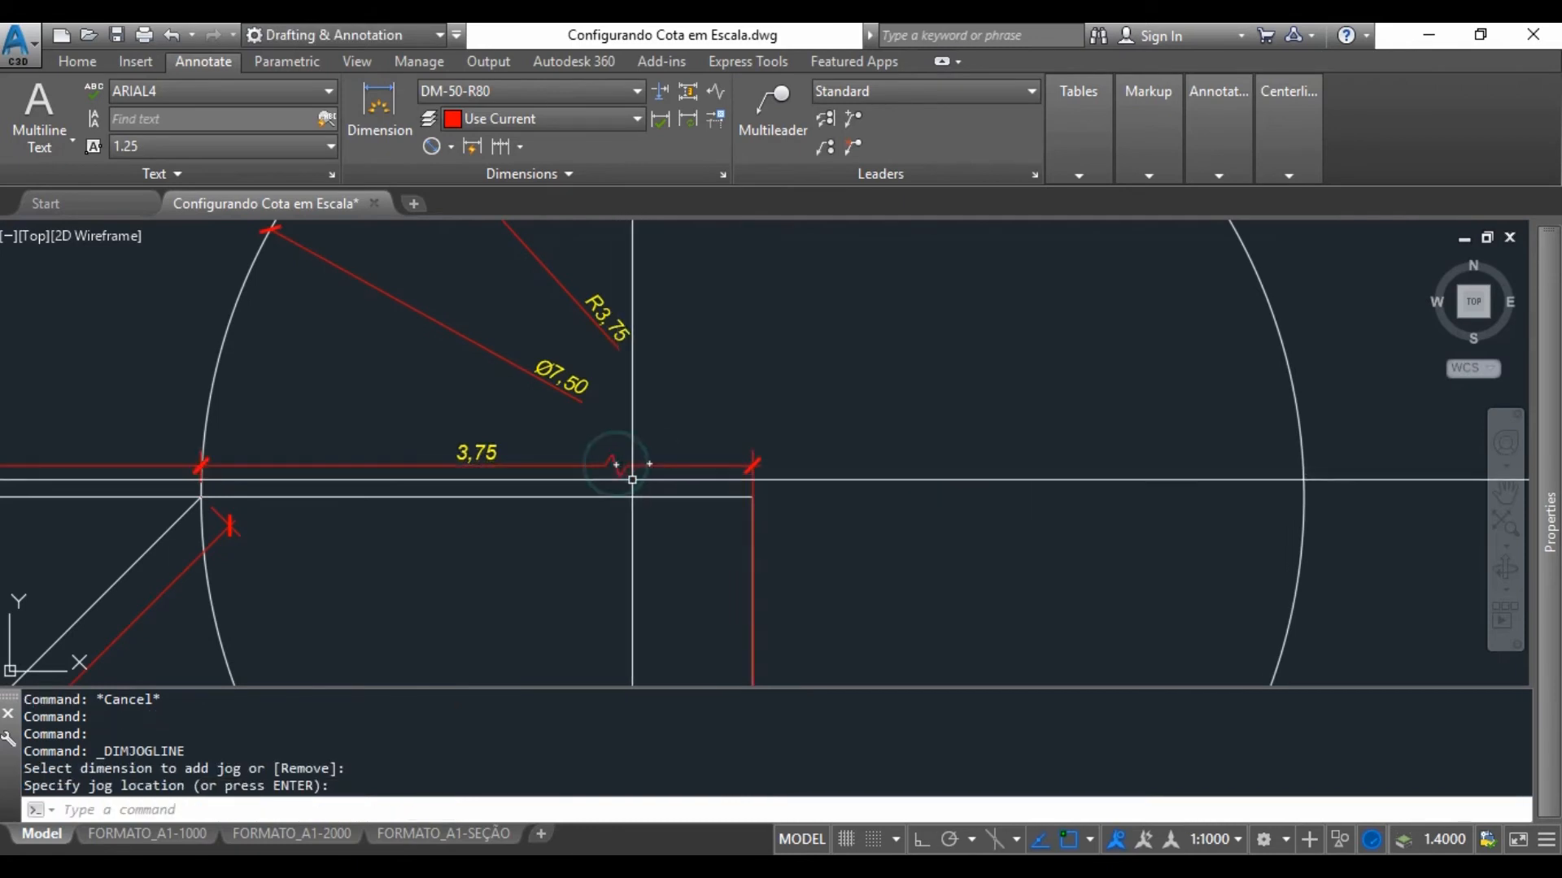
pyautogui.scroll(3, 620, 470)
pyautogui.scroll(-4, 626, 464)
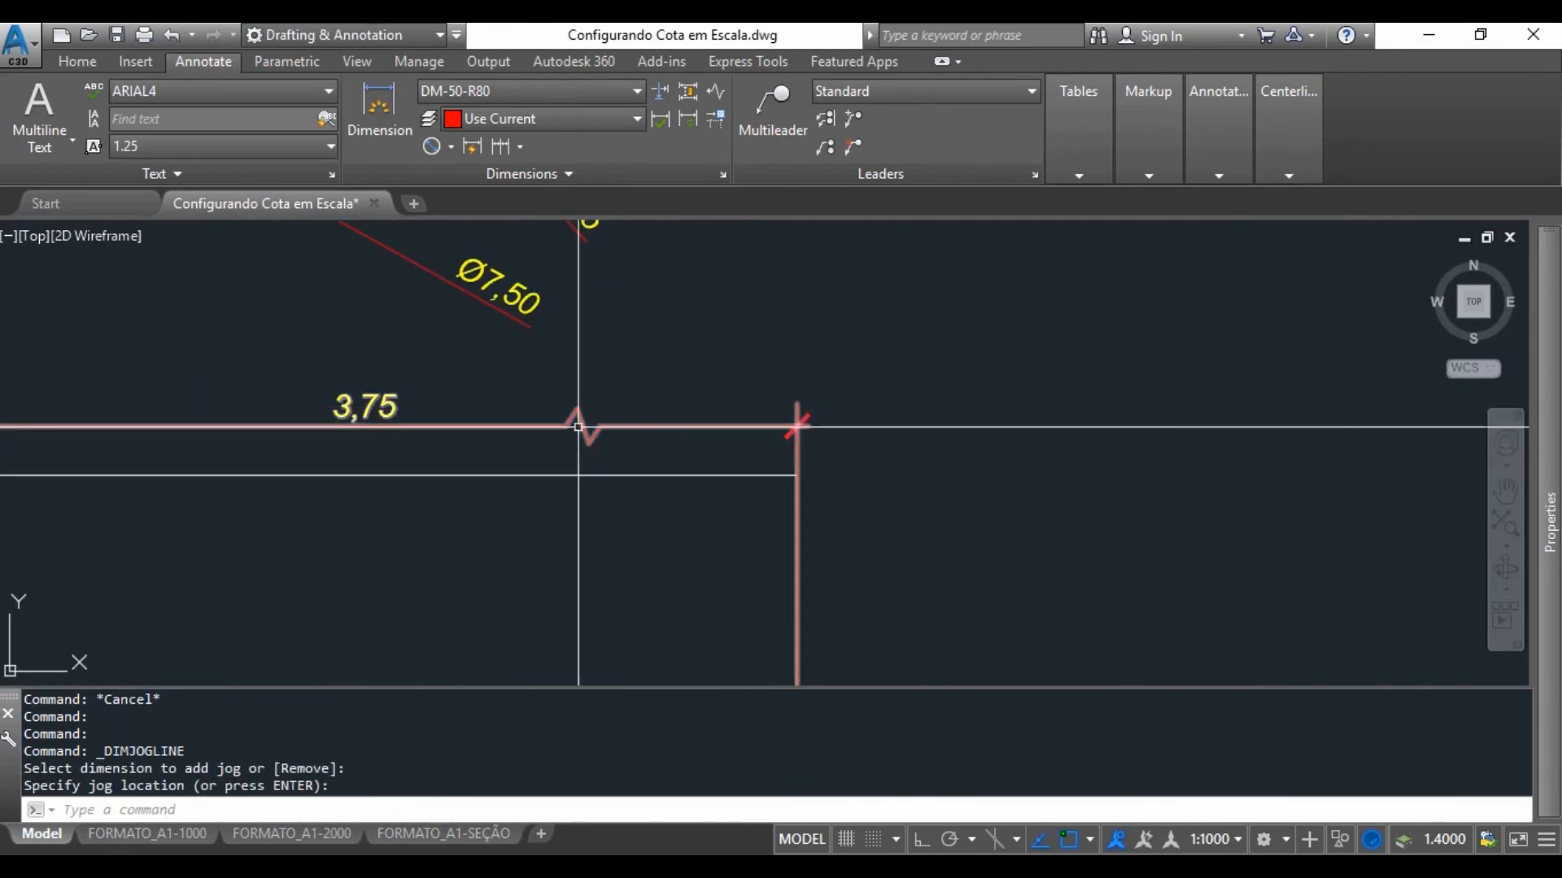
pyautogui.scroll(-3, 568, 422)
pyautogui.scroll(4, 578, 439)
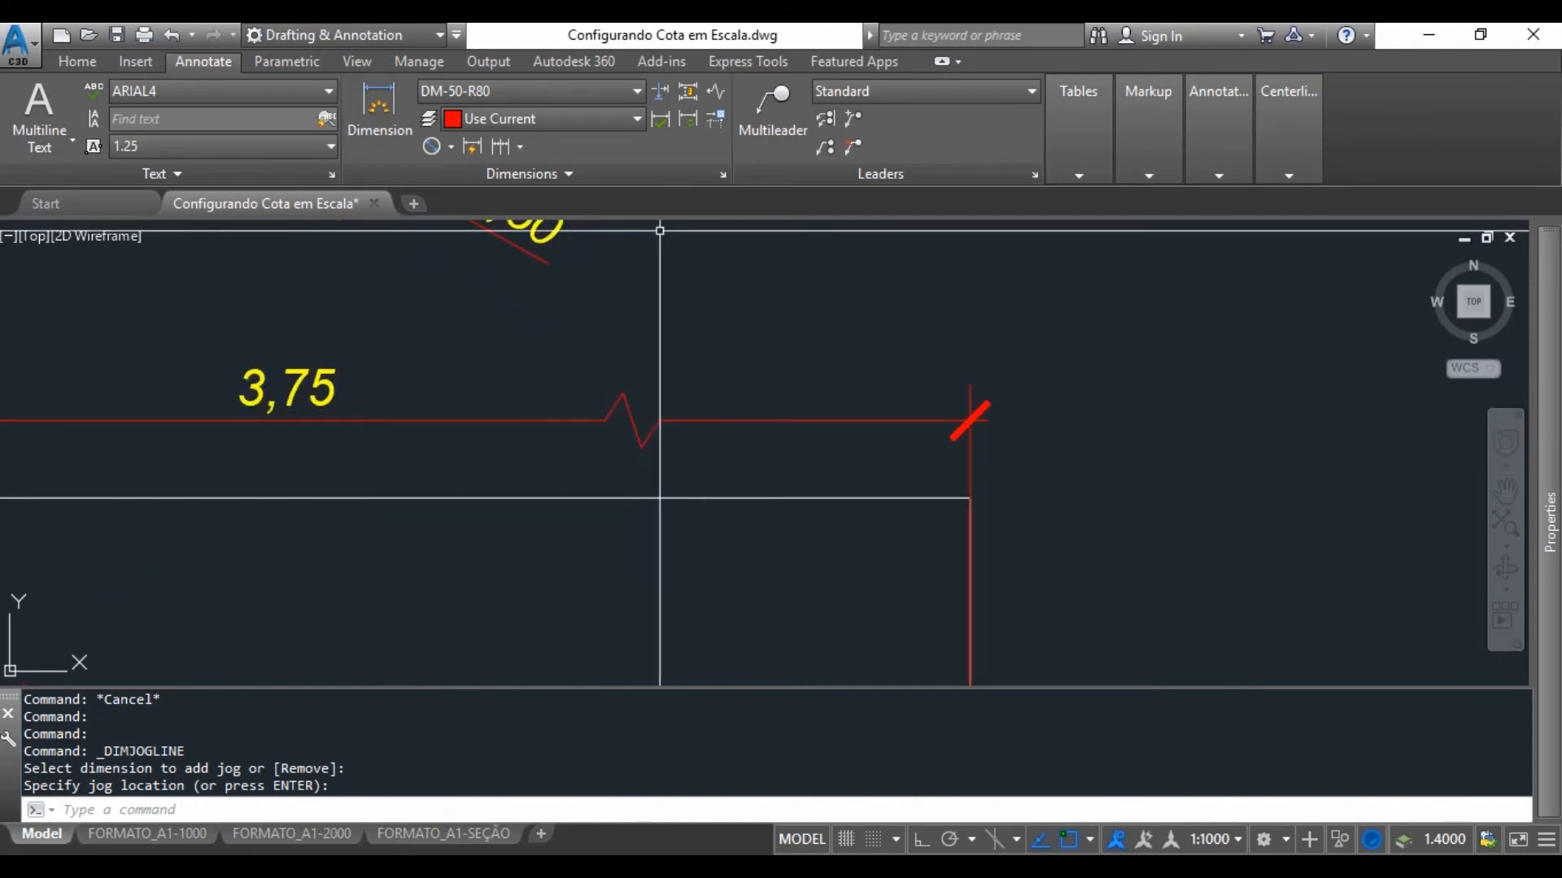
# Undo the jog line added to the right of the dimension text.
pyautogui.write('u')
pyautogui.press('Return')
pyautogui.press('Return')
pyautogui.press('Return')
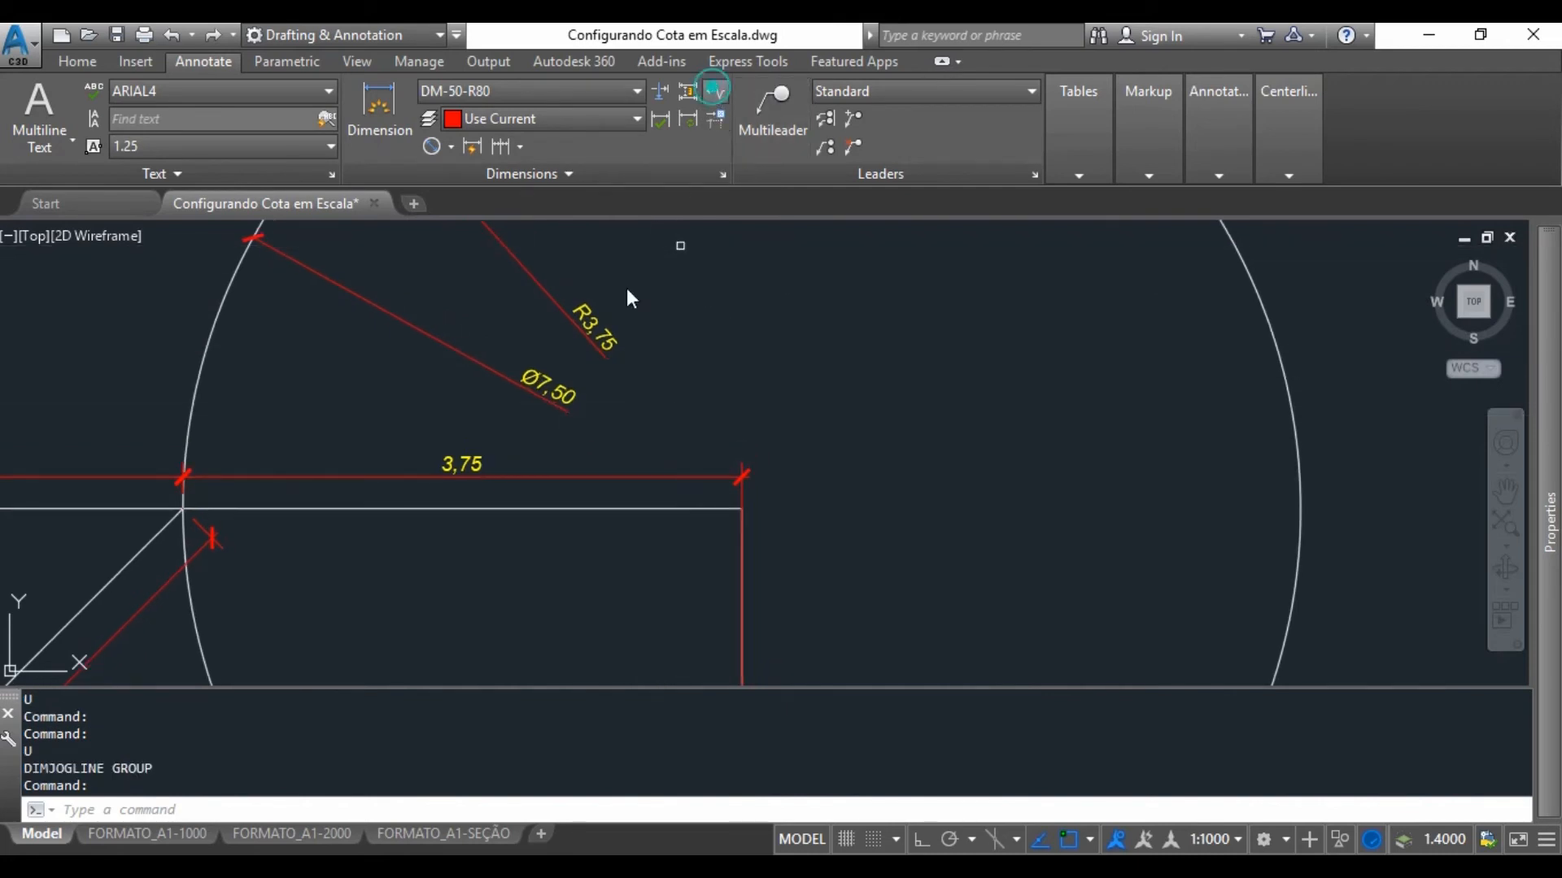
# Try a jog line to the left of the text on the same top-edge dimension, and undo it.
pyautogui.click(712, 90)
pyautogui.scroll(2, 600, 460)
pyautogui.click(605, 486)
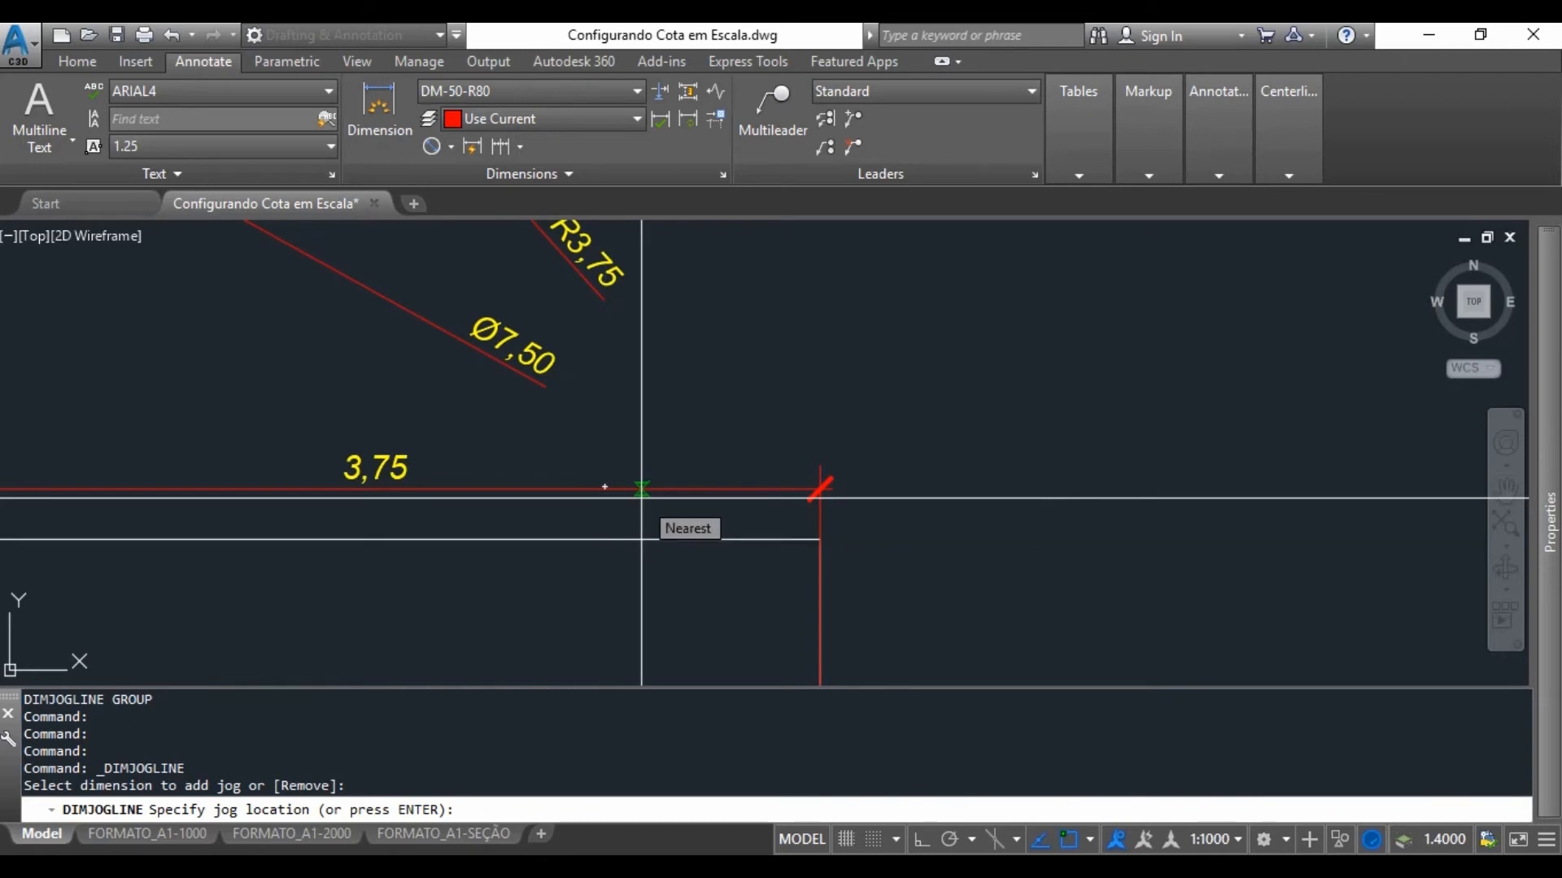
pyautogui.scroll(-2, 639, 494)
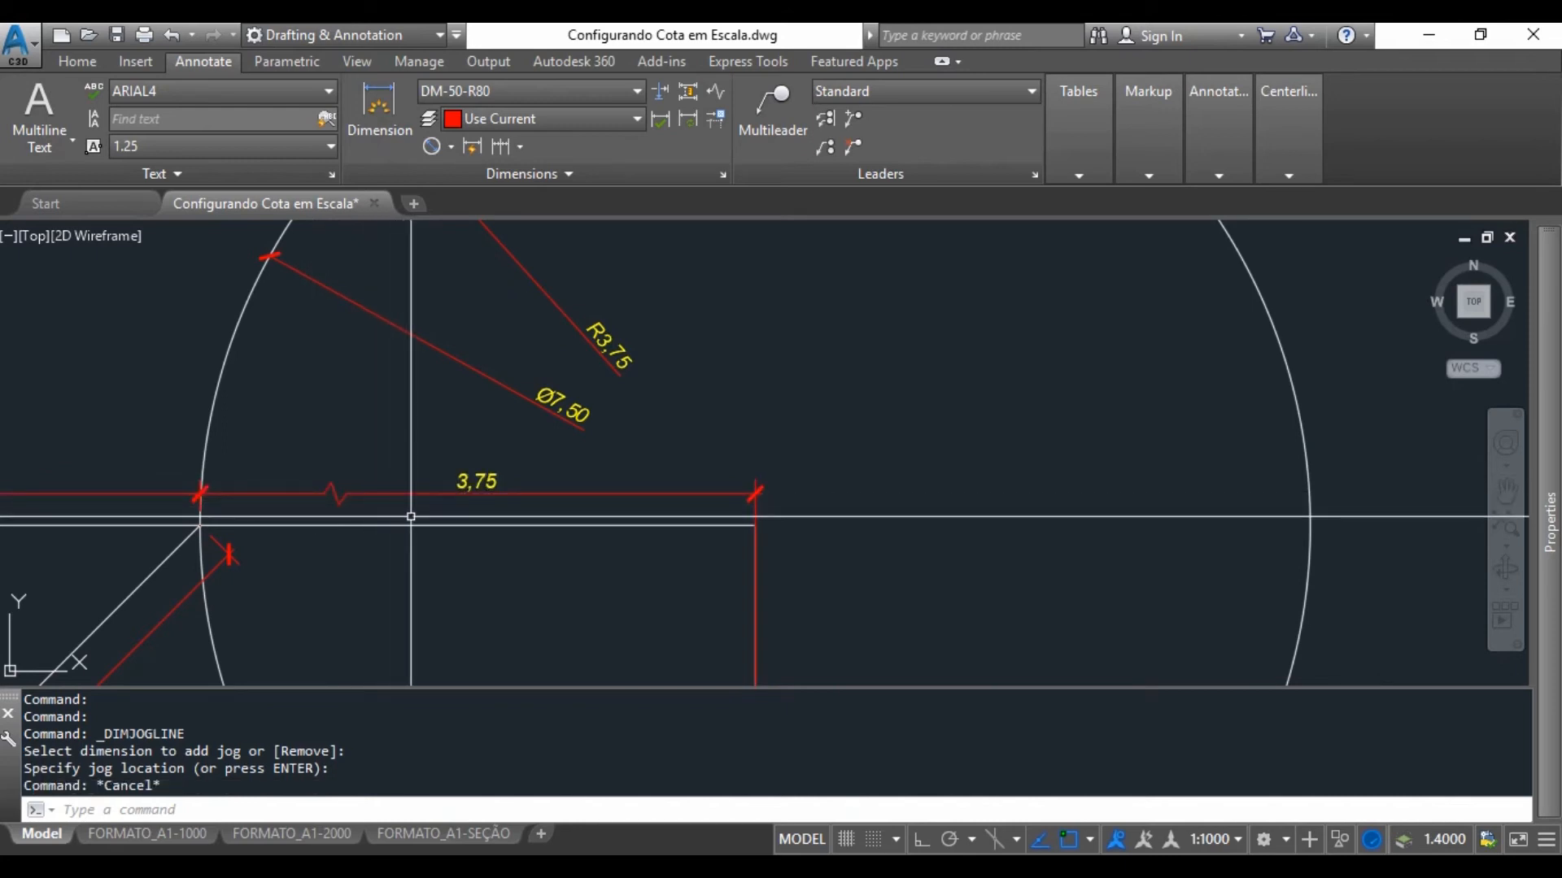
pyautogui.scroll(2, 411, 518)
pyautogui.scroll(-2, 464, 523)
pyautogui.press('Return')
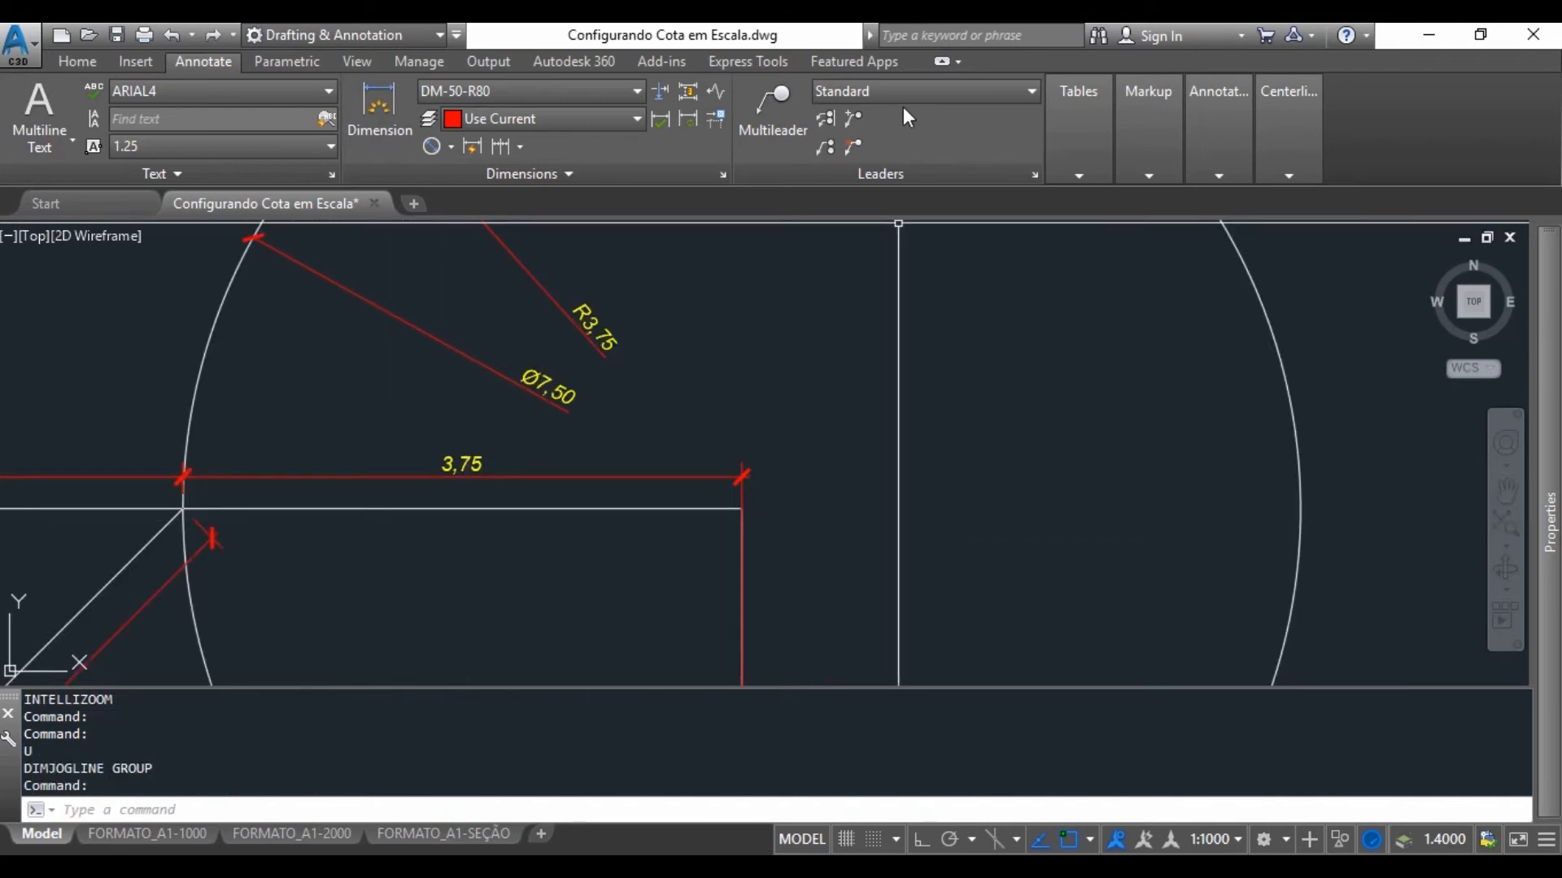
# Add a jog line to the dimension above the rectangle's right half, between its text and the right extension line.
pyautogui.click(716, 91)
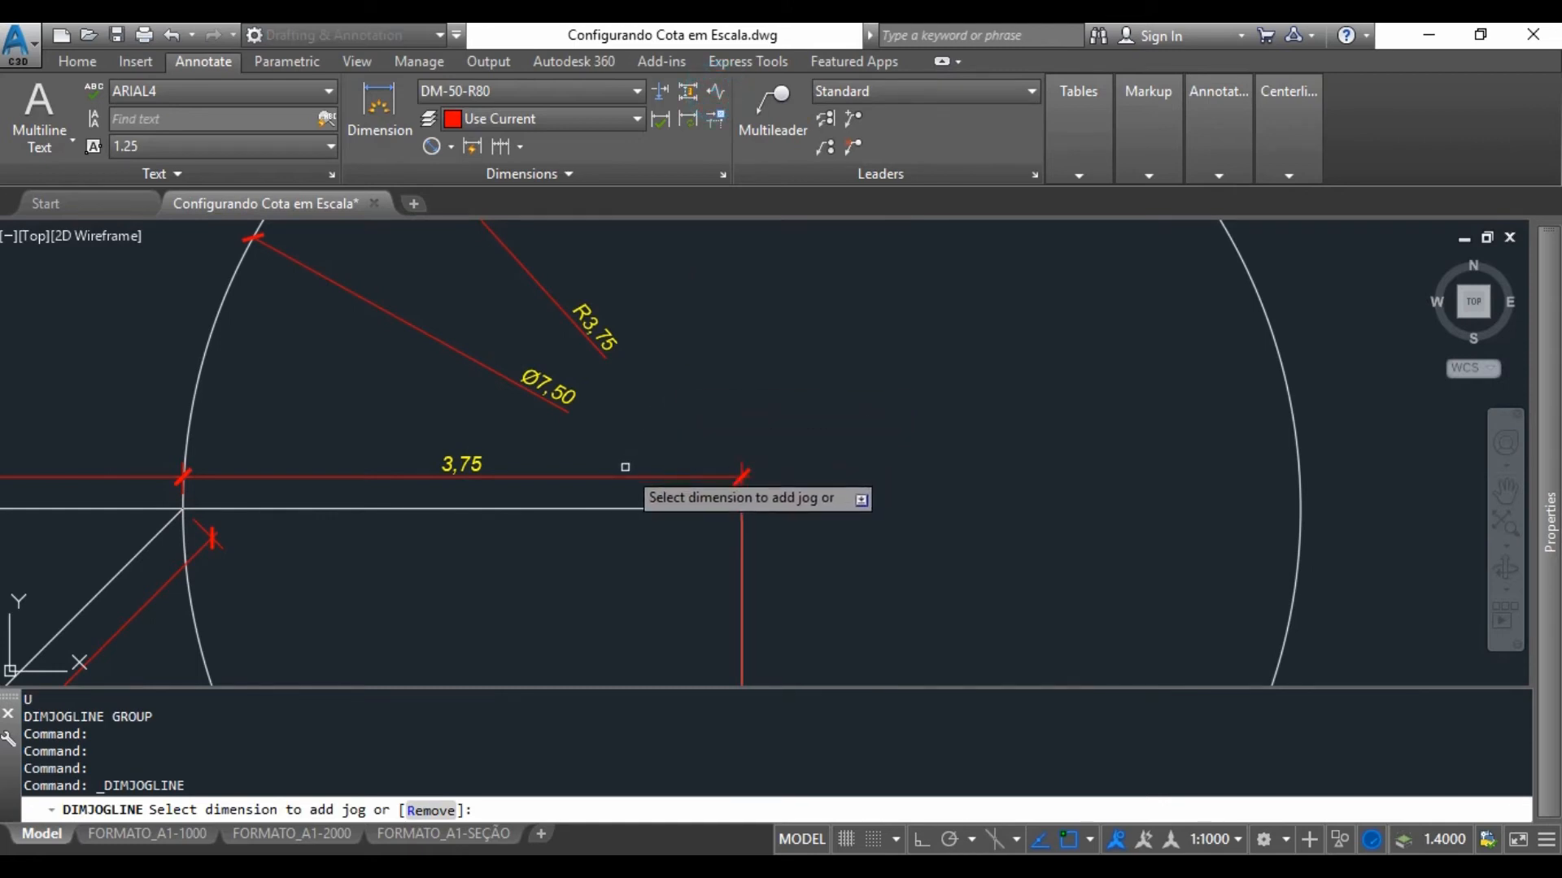
pyautogui.scroll(3, 618, 477)
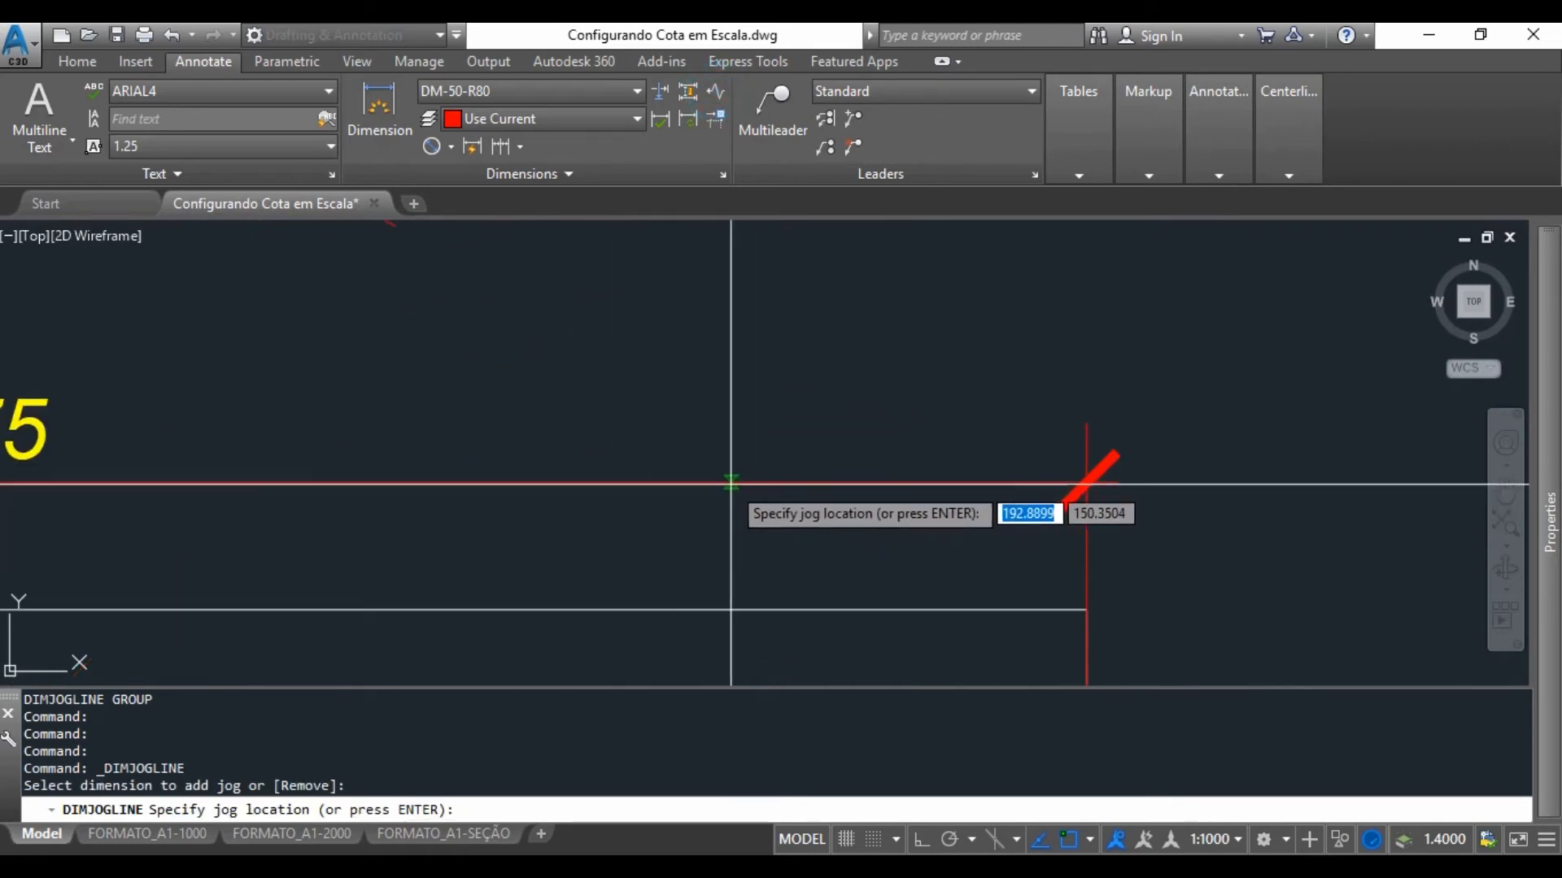
pyautogui.click(678, 482)
pyautogui.scroll(-3, 739, 500)
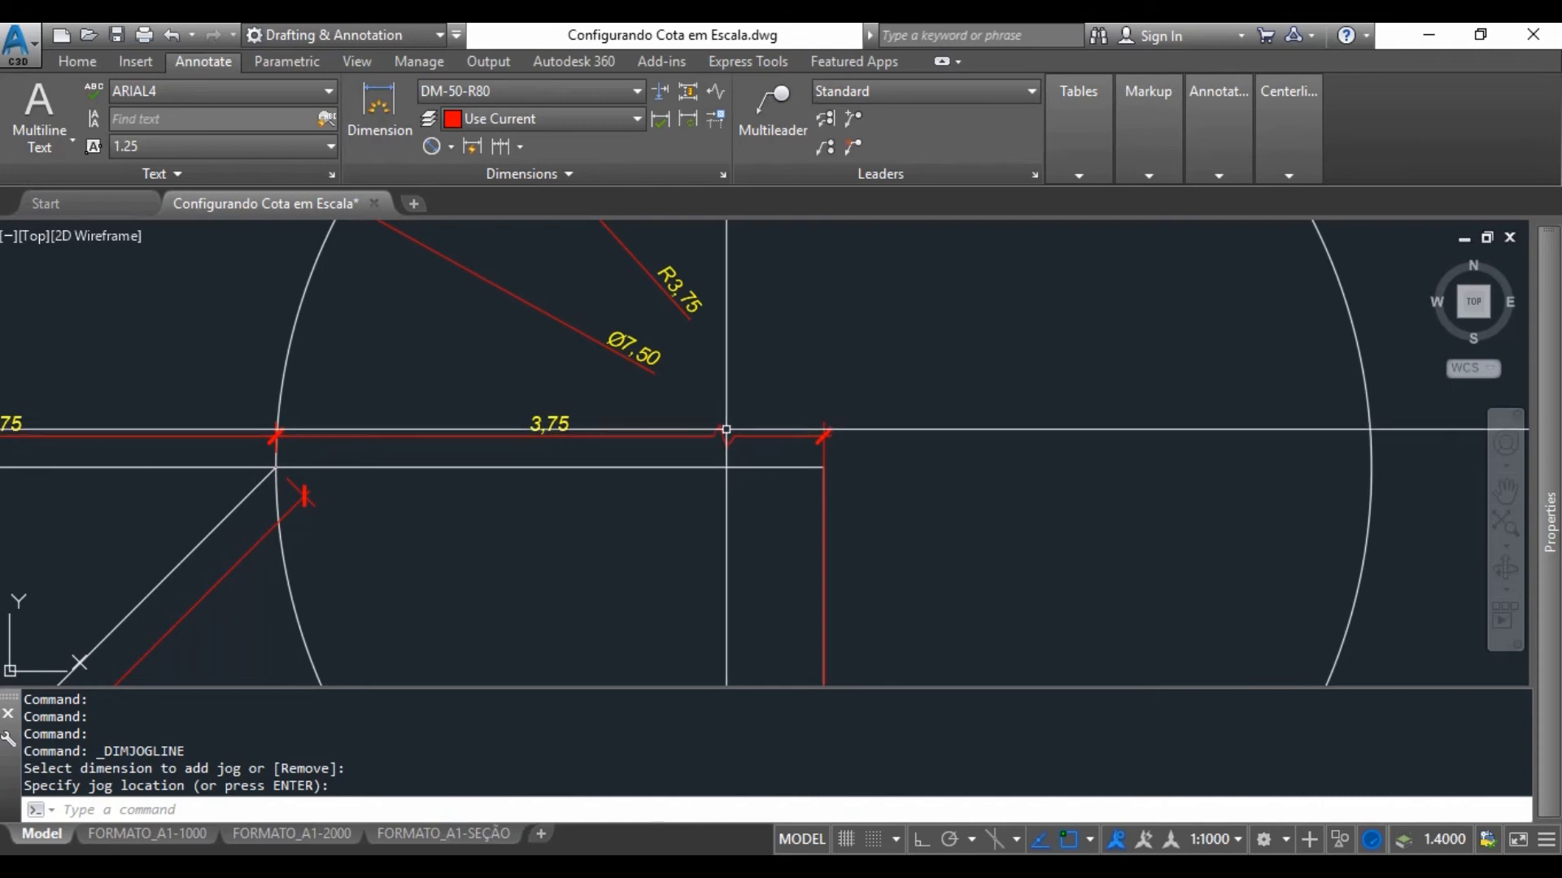
pyautogui.scroll(-4, 727, 429)
pyautogui.scroll(2, 717, 460)
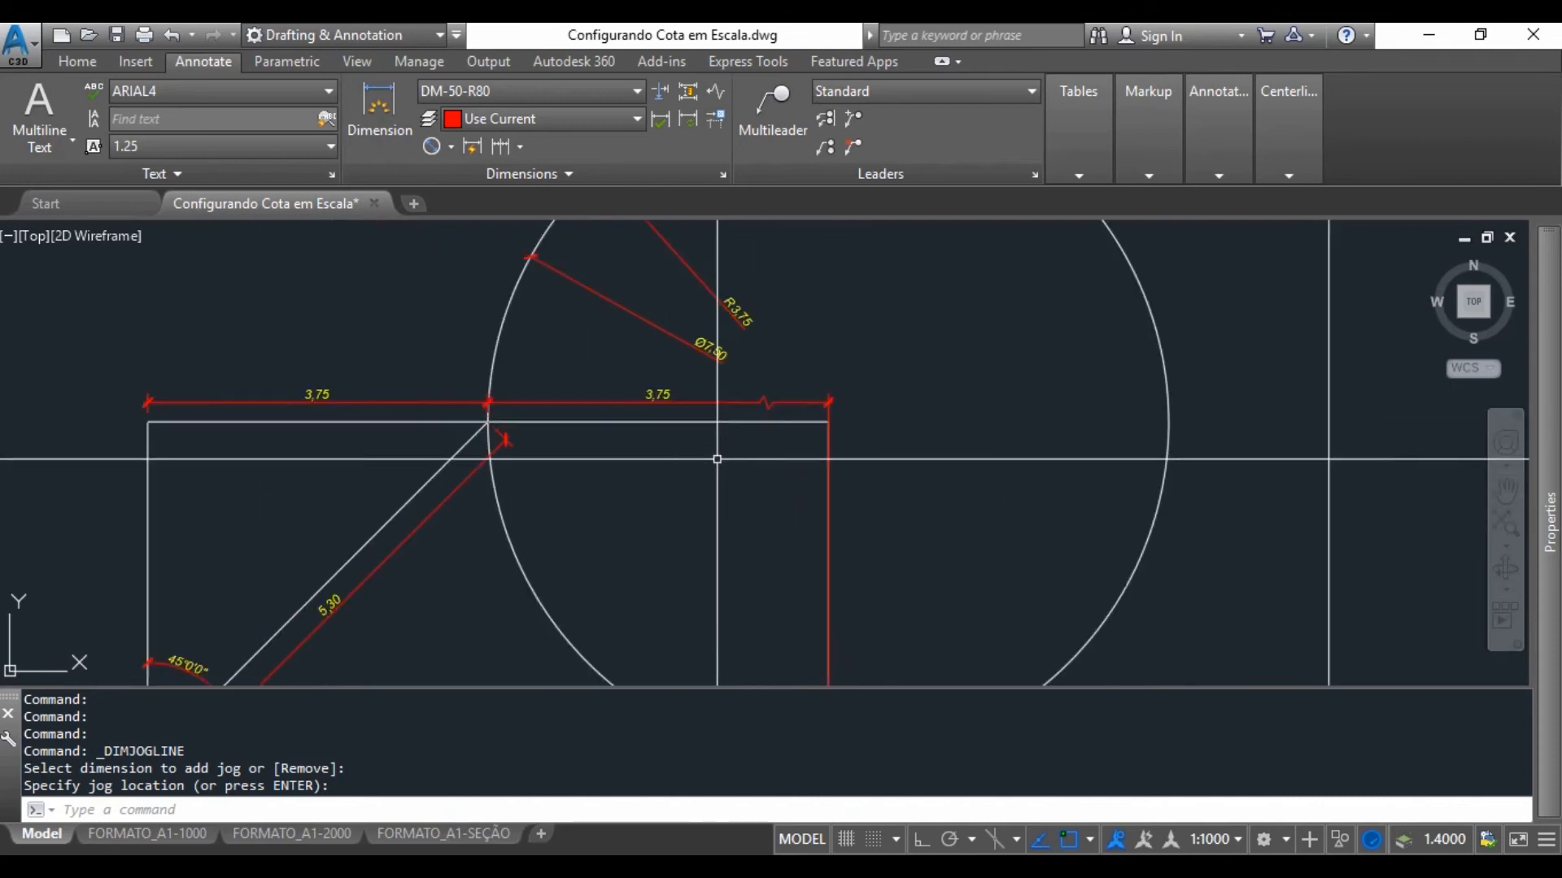
pyautogui.scroll(-3, 683, 388)
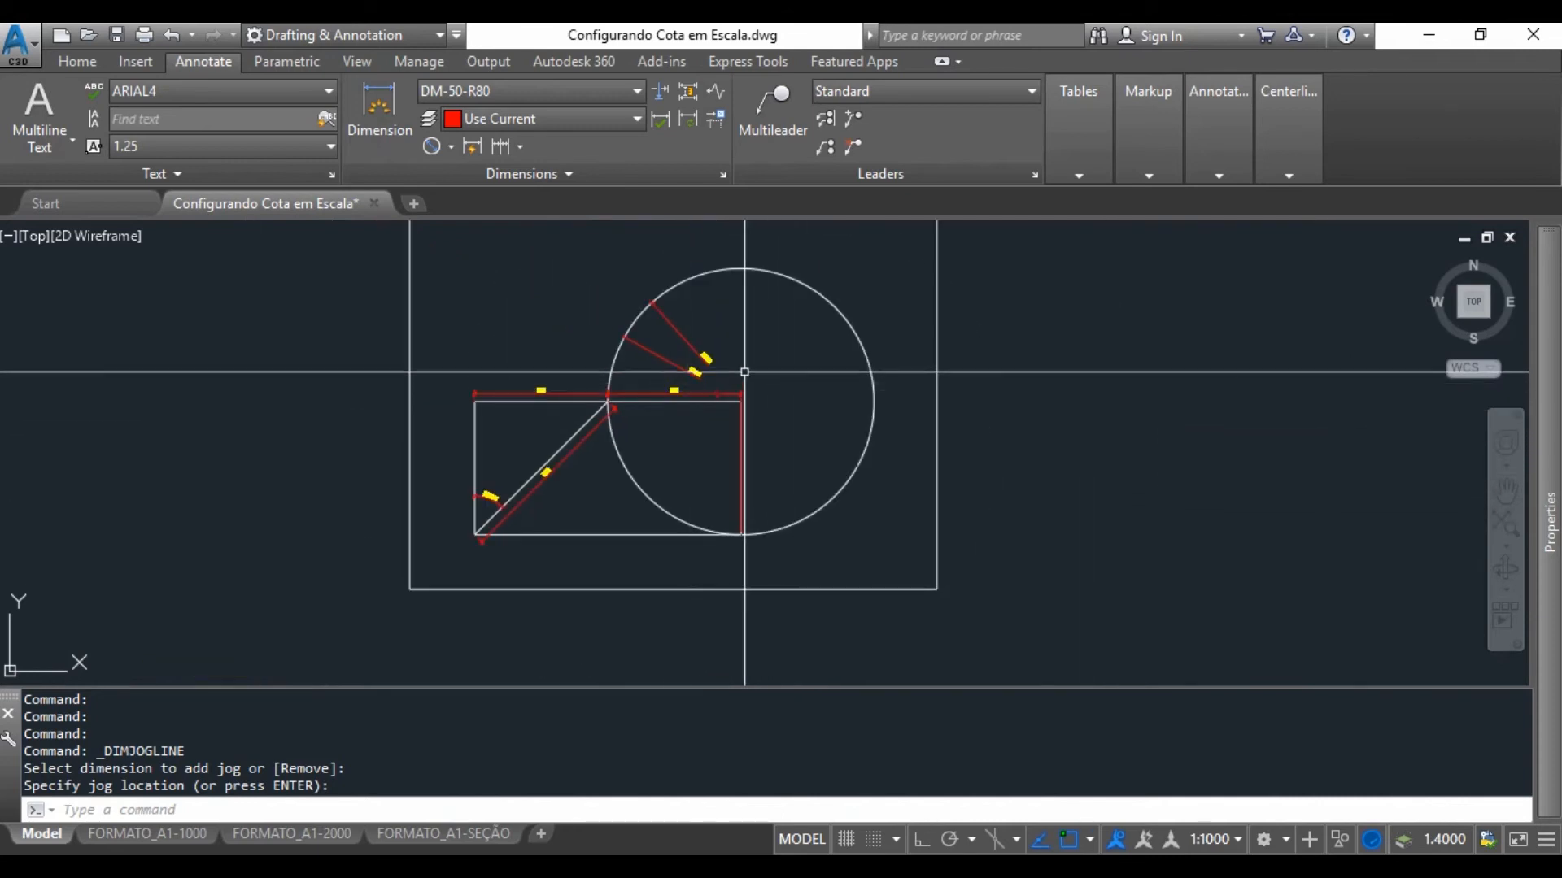
# Bring the drawing labelled ESCALA: 1/1000 into view to examine its undimensioned rectangle, diagonal and circle.
pyautogui.scroll(-4, 729, 428)
pyautogui.write('p')
pyautogui.press('Return')
pyautogui.scroll(-3, 816, 383)
pyautogui.moveTo(781, 390); pyautogui.dragTo(742, 394)
pyautogui.moveTo(1116, 265); pyautogui.dragTo(728, 474)
pyautogui.scroll(-2, 734, 470)
pyautogui.moveTo(956, 337)
pyautogui.mouseDown()
pyautogui.moveTo(716, 517)
pyautogui.moveTo(732, 458)
pyautogui.mouseUp()
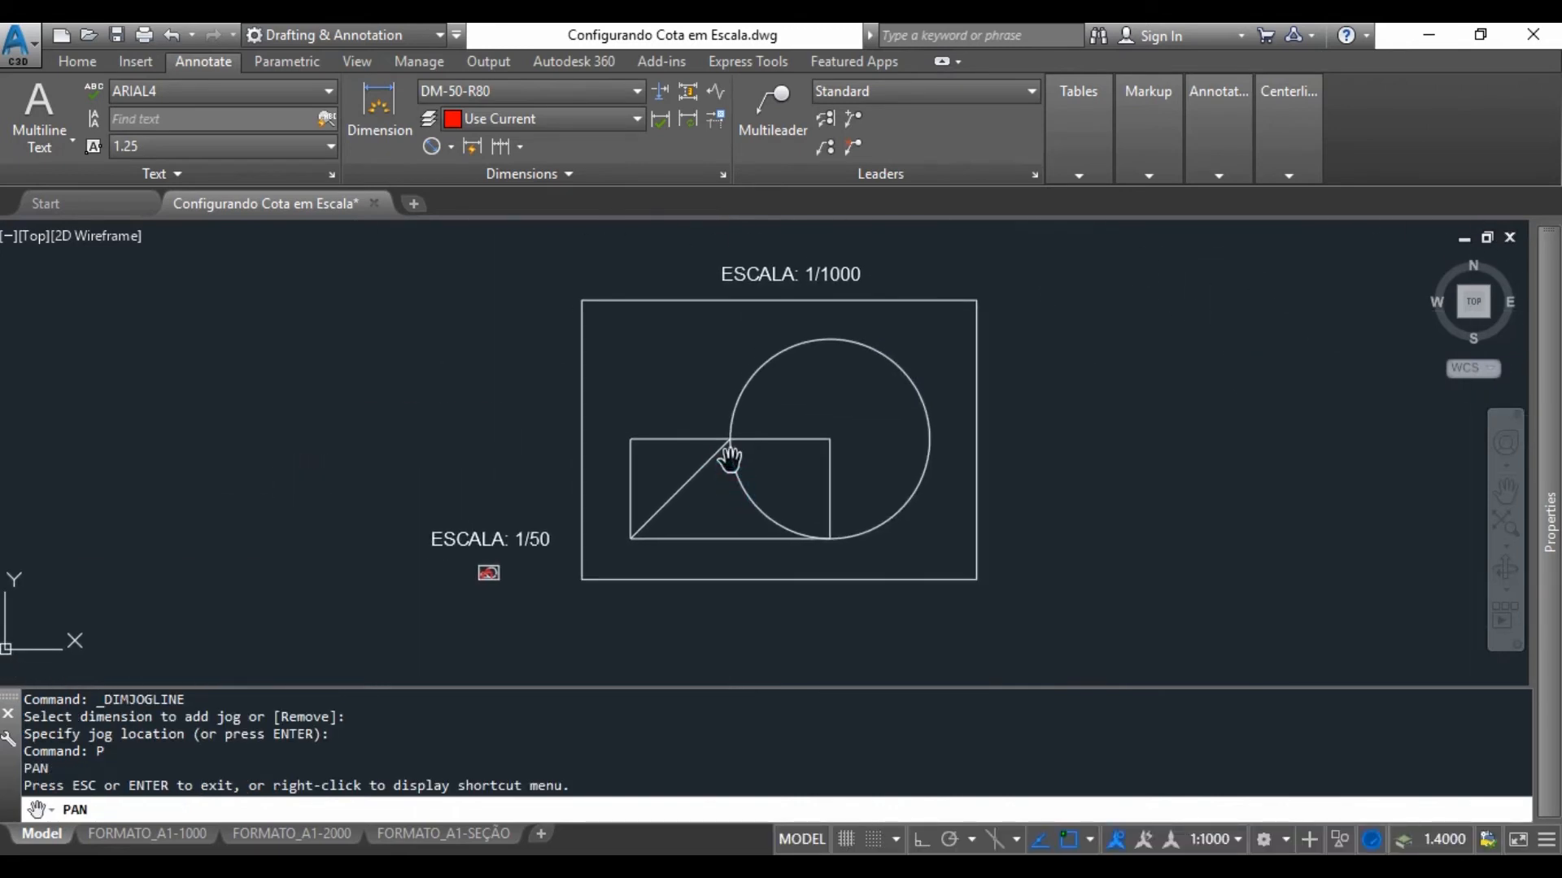
pyautogui.scroll(2, 729, 461)
pyautogui.press('Escape')
pyautogui.press('Escape')
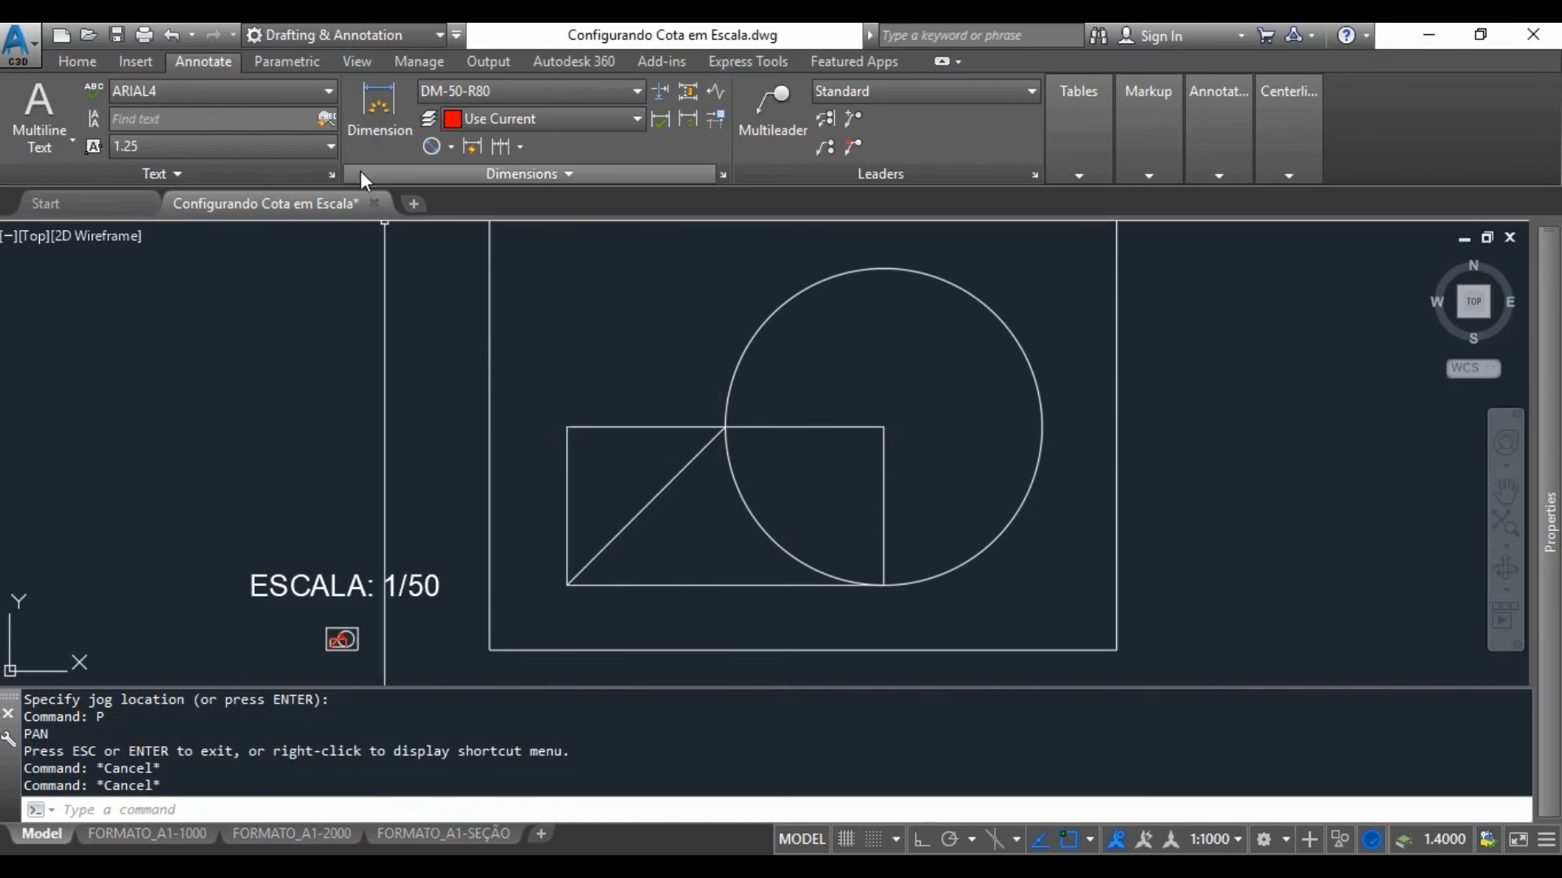
pyautogui.click(431, 145)
pyautogui.click(786, 301)
pyautogui.scroll(4, 805, 355)
pyautogui.scroll(-4, 716, 358)
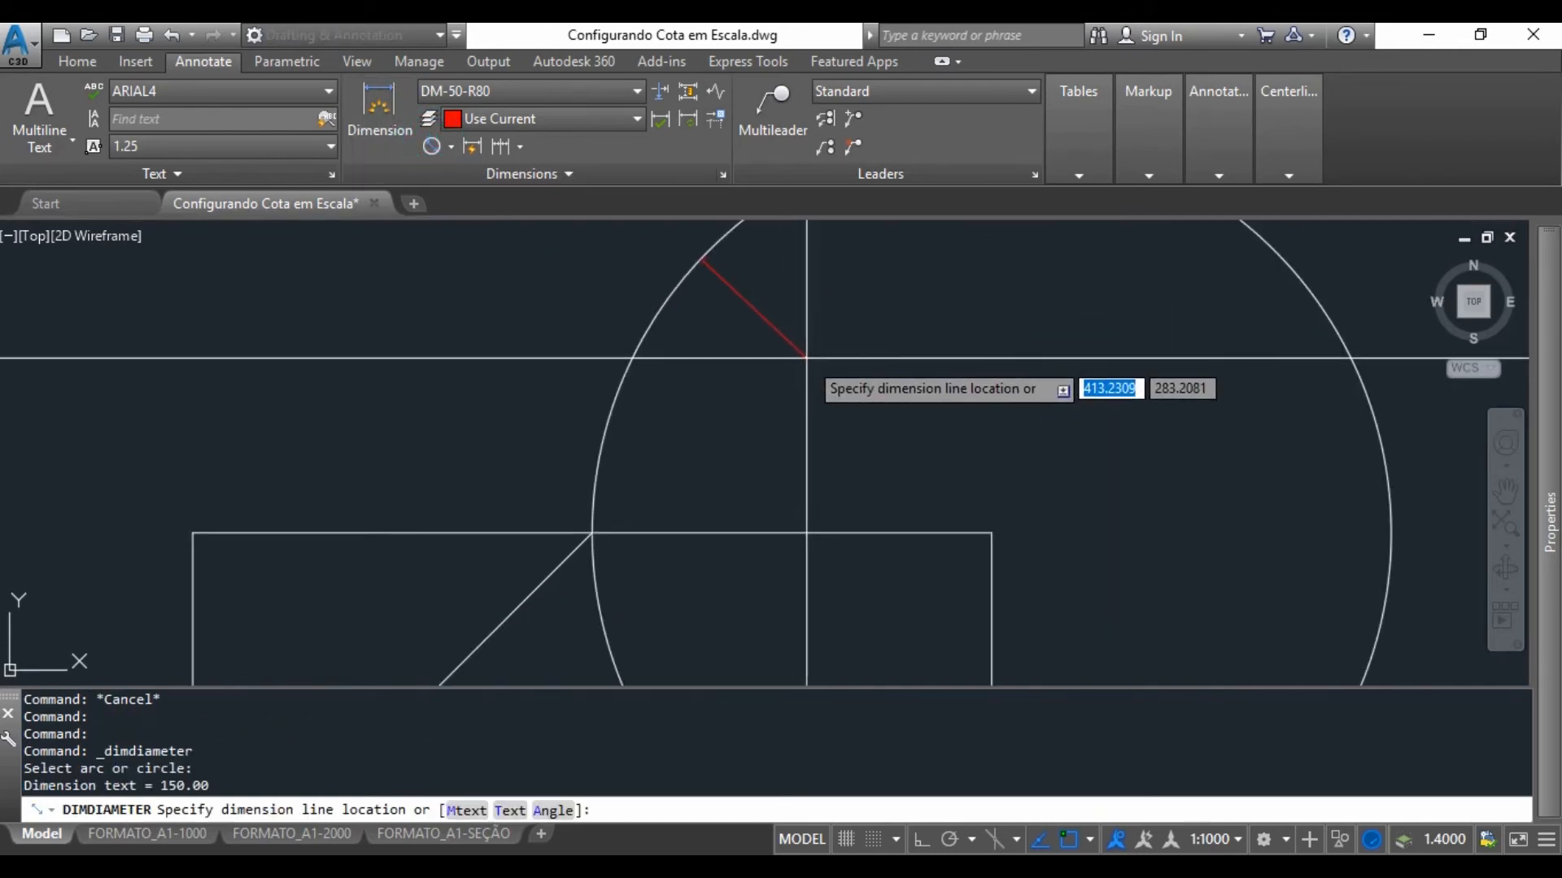
pyautogui.press('Escape')
pyautogui.press('Escape')
pyautogui.press('Escape')
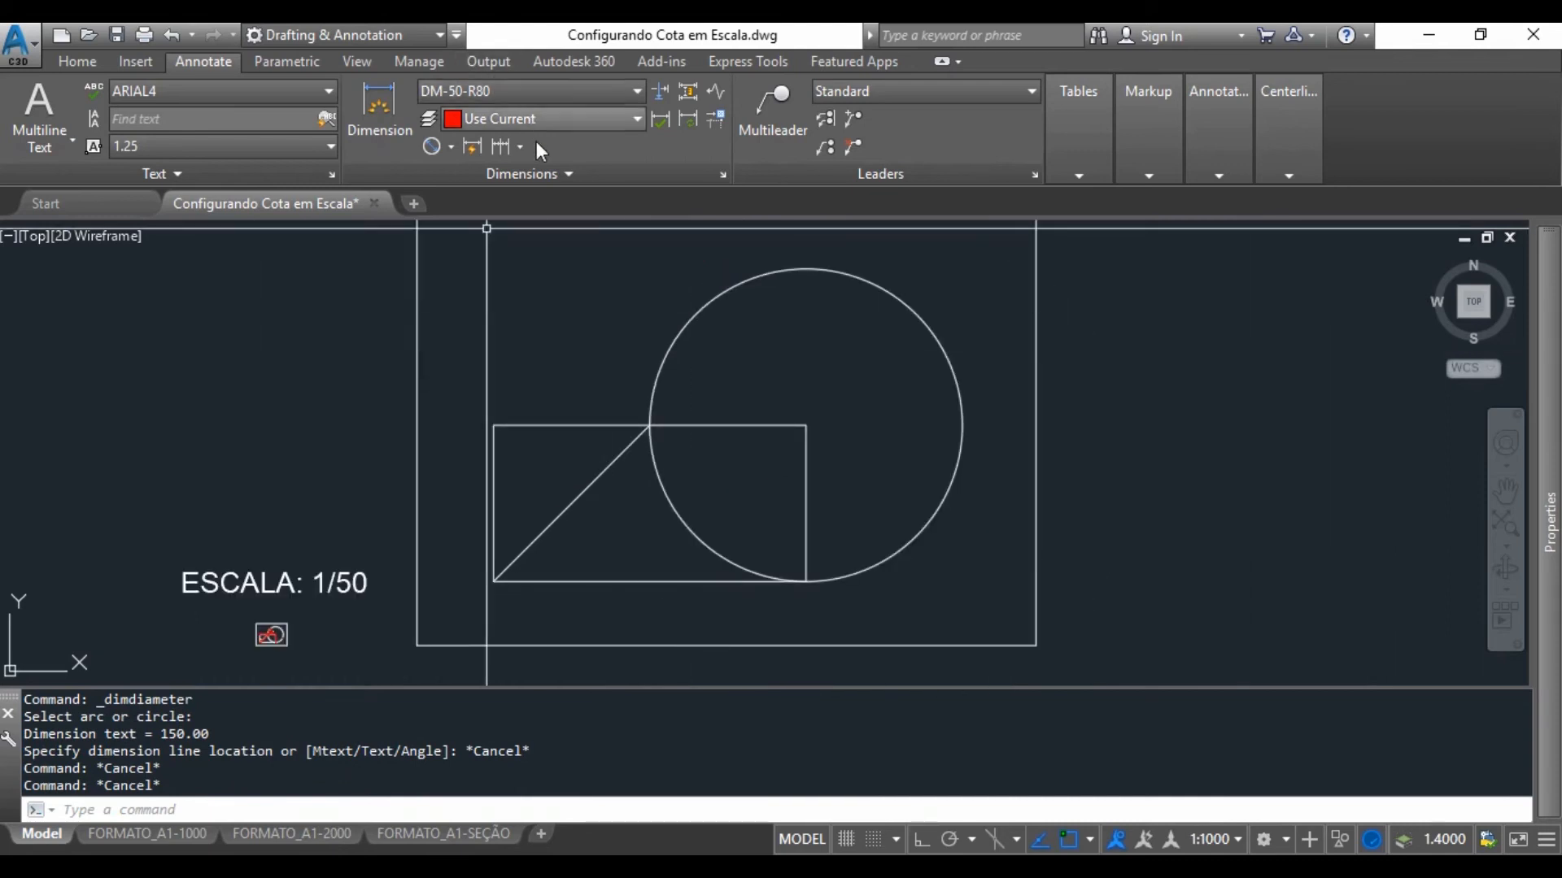
# Set DM-1000-R80 as the current dimension style.
pyautogui.click(722, 176)
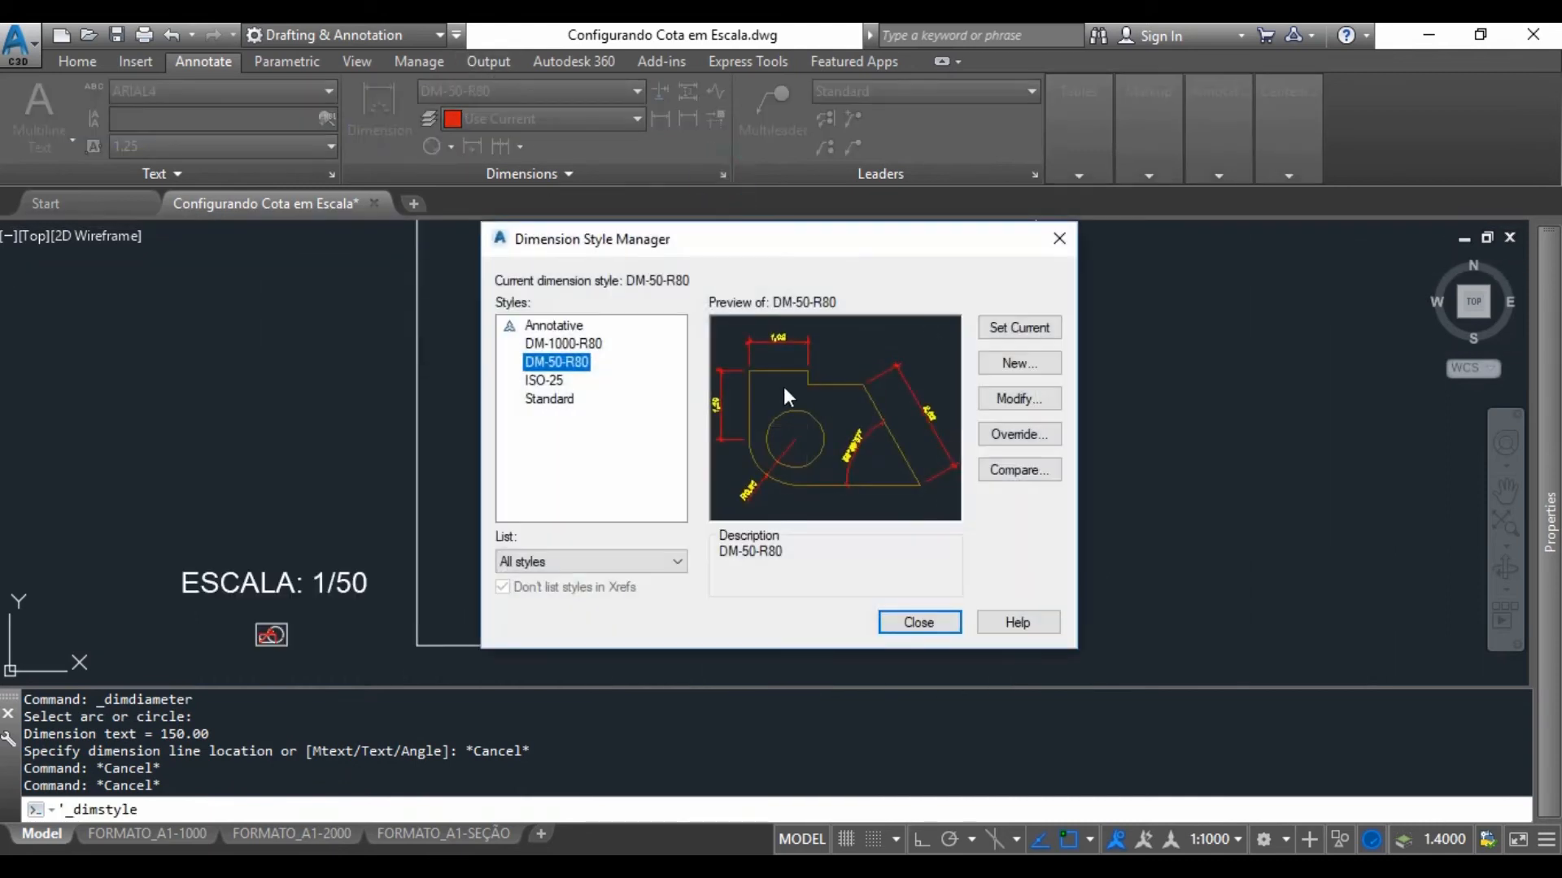
pyautogui.click(1066, 234)
pyautogui.click(501, 90)
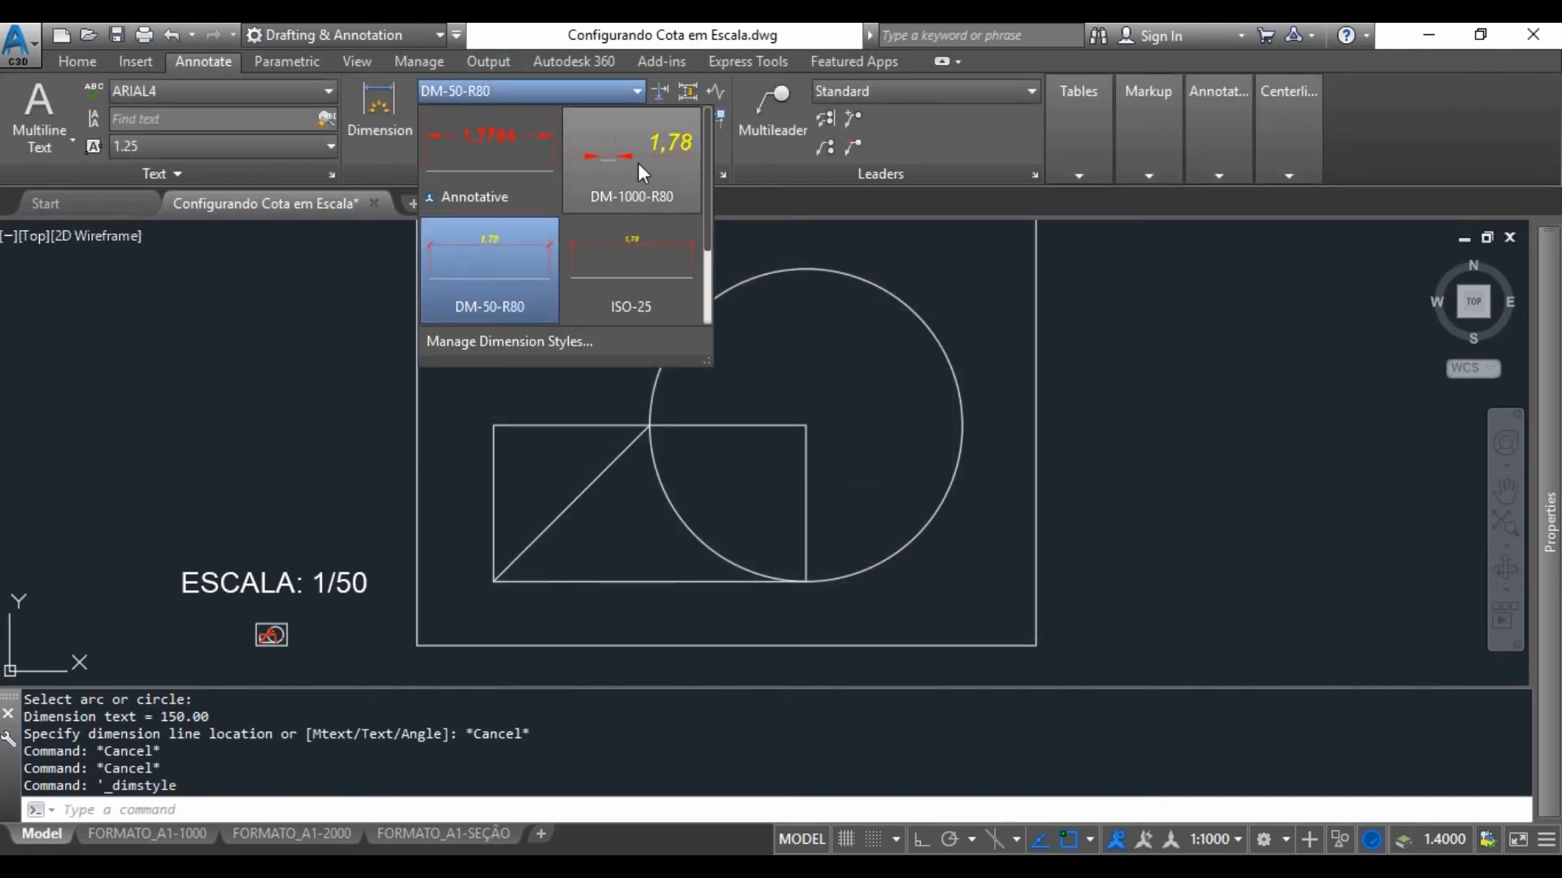
pyautogui.click(647, 179)
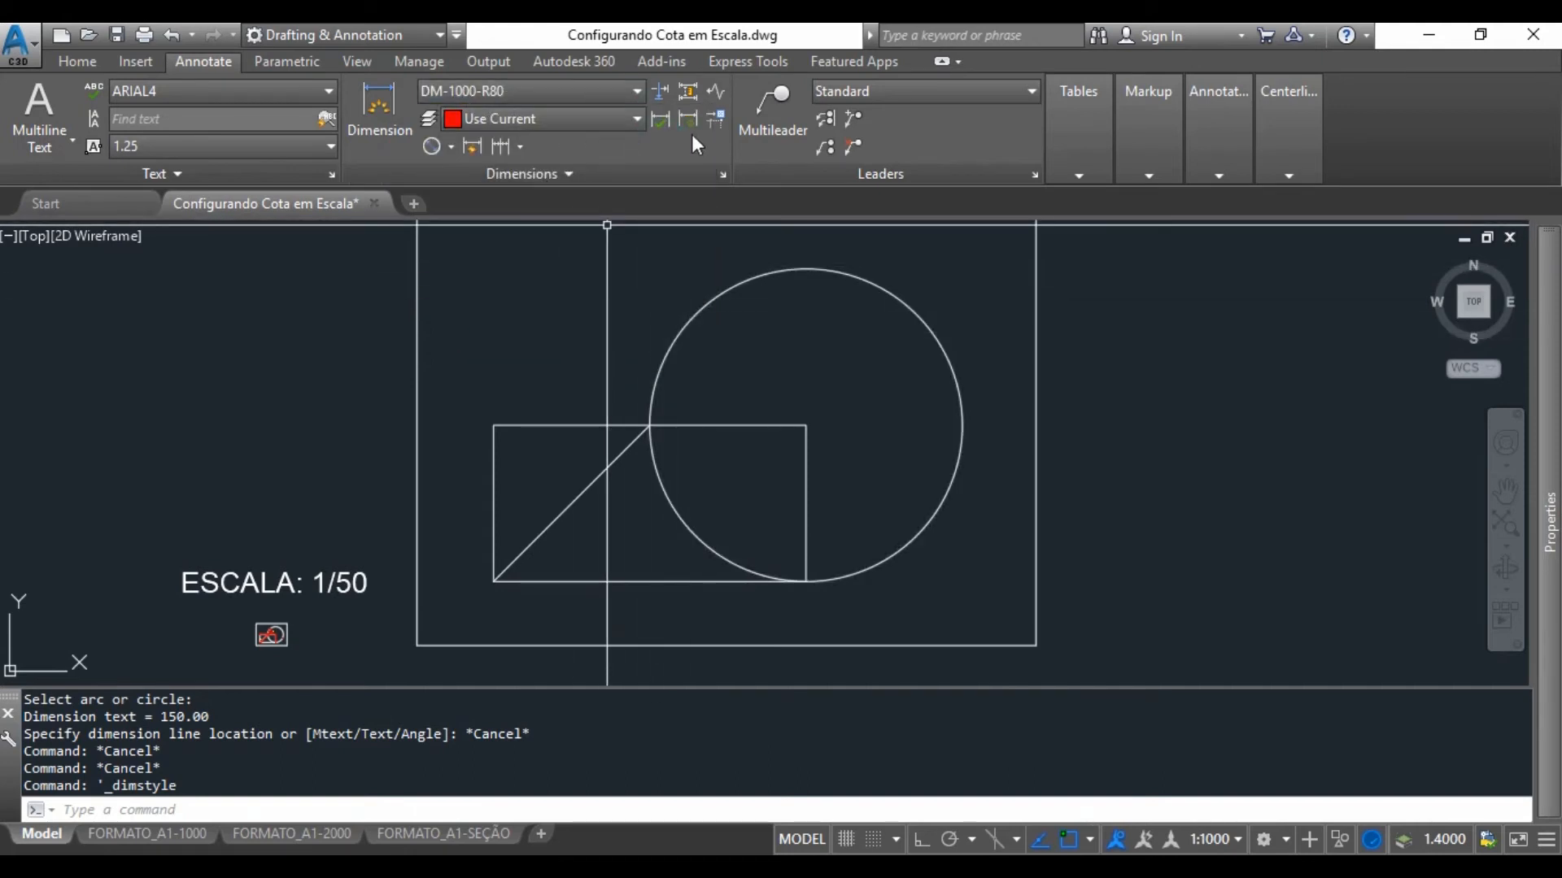
# Add a diameter dimension to the circle in the 1/1000 drawing, from its upper-left arc with the text inside.
pyautogui.click(682, 327)
pyautogui.scroll(6, 796, 402)
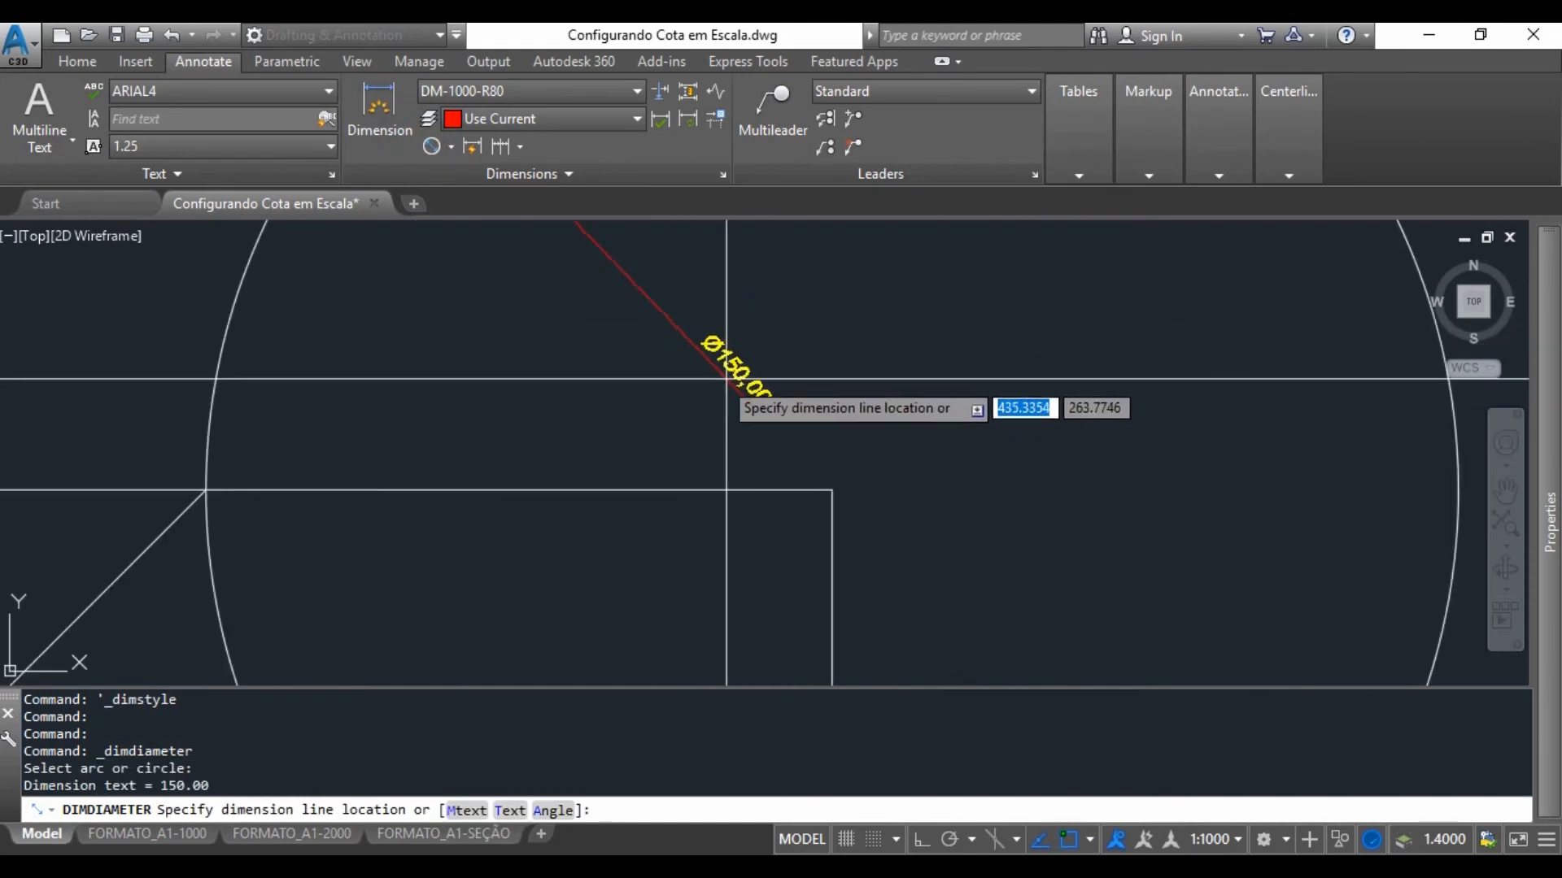
pyautogui.click(688, 405)
pyautogui.scroll(-4, 687, 406)
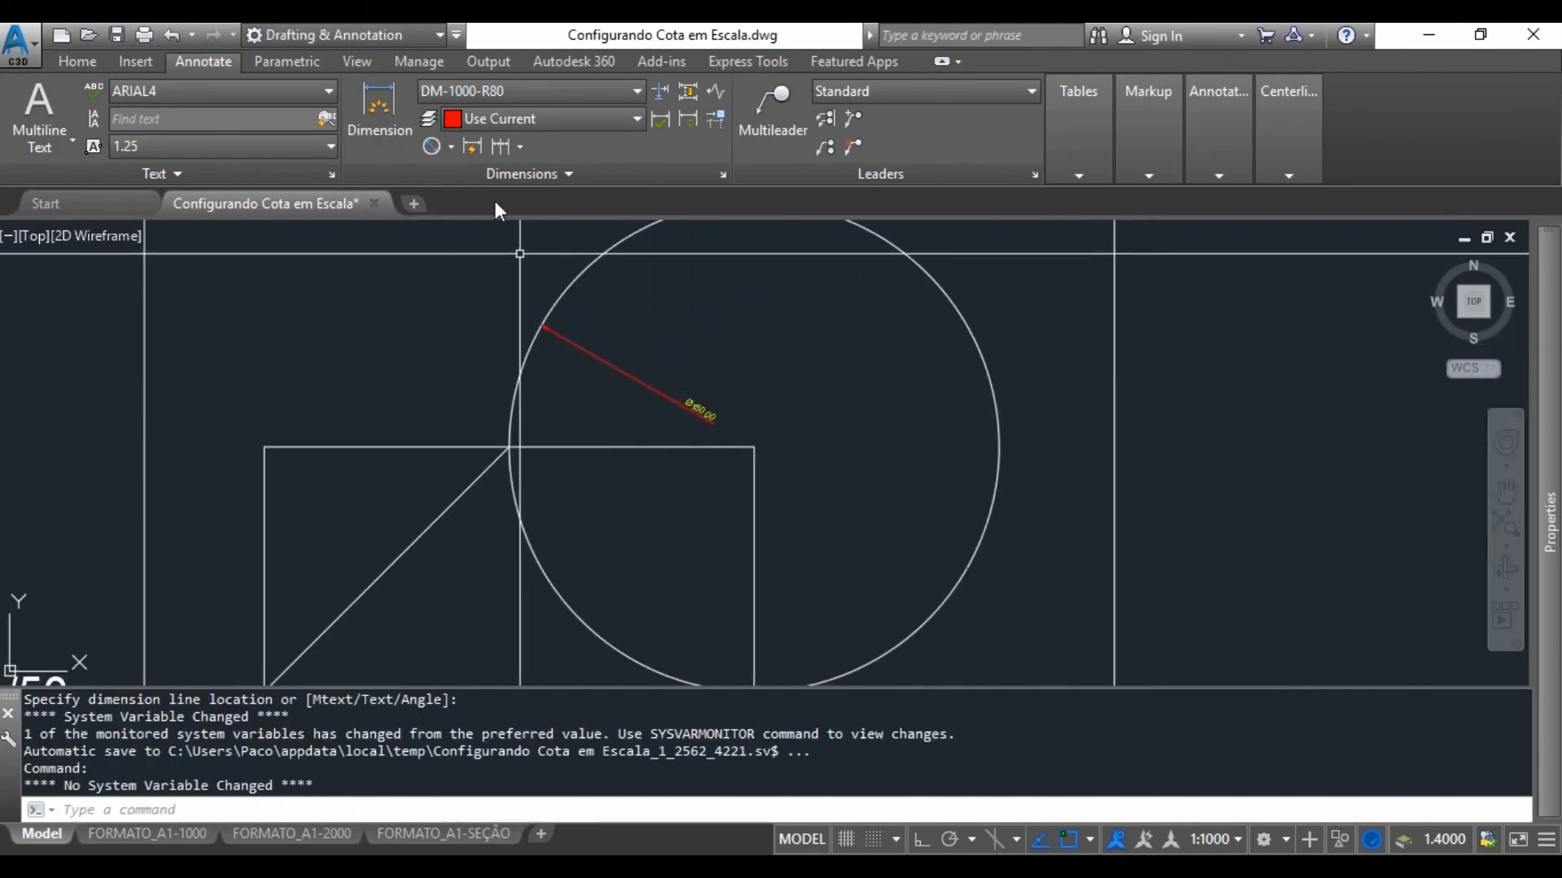
# Add a radius dimension to the 1/1000 circle, above the diameter dimension with its text inside the circle.
pyautogui.click(451, 146)
pyautogui.click(454, 373)
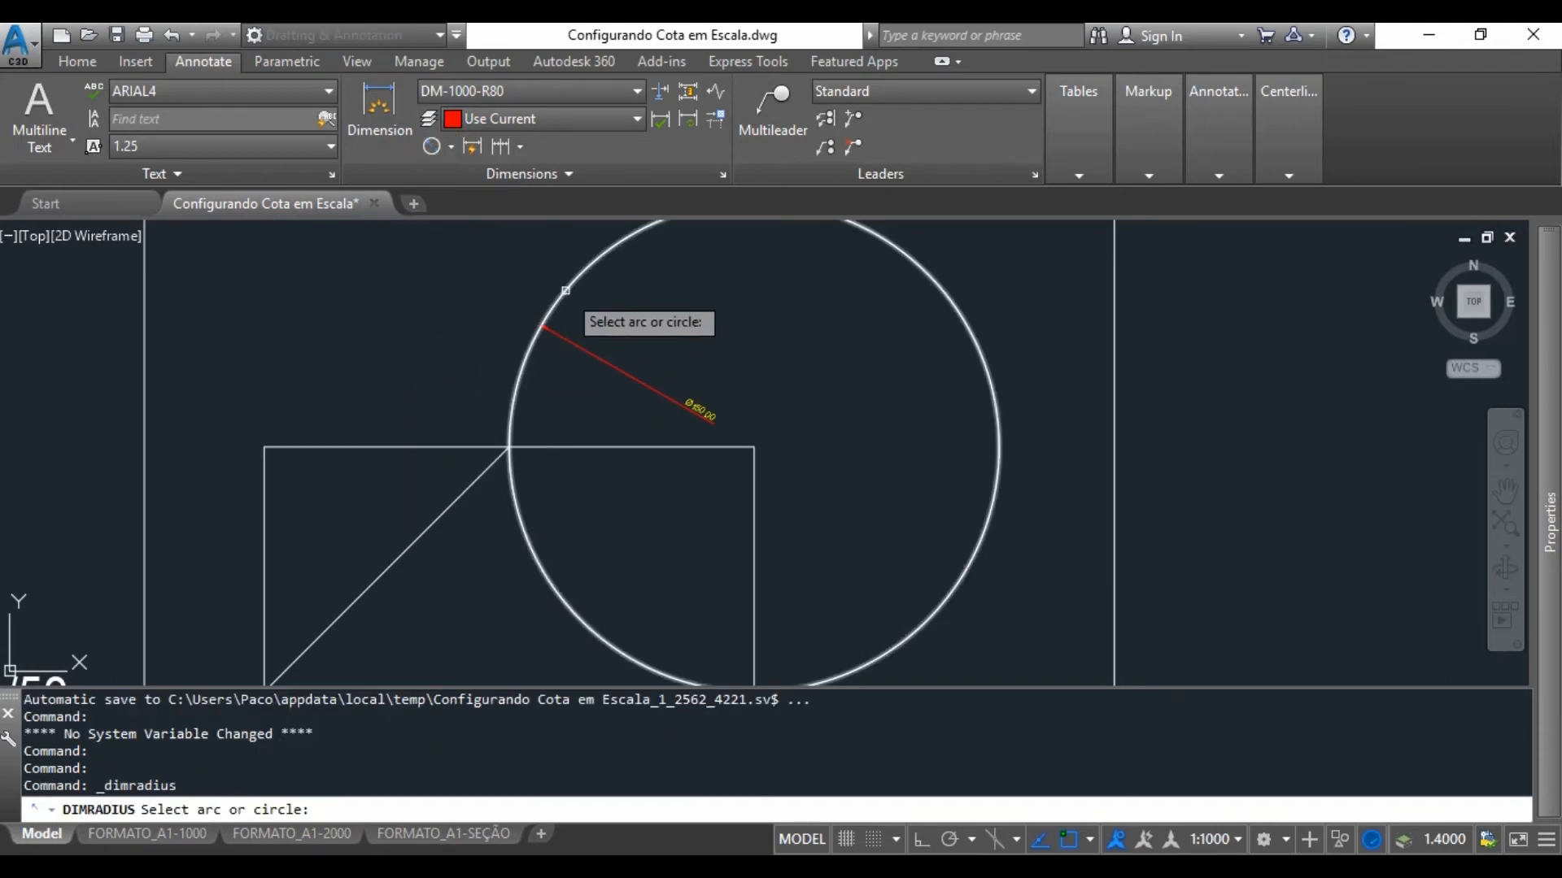
pyautogui.click(567, 291)
pyautogui.scroll(4, 735, 404)
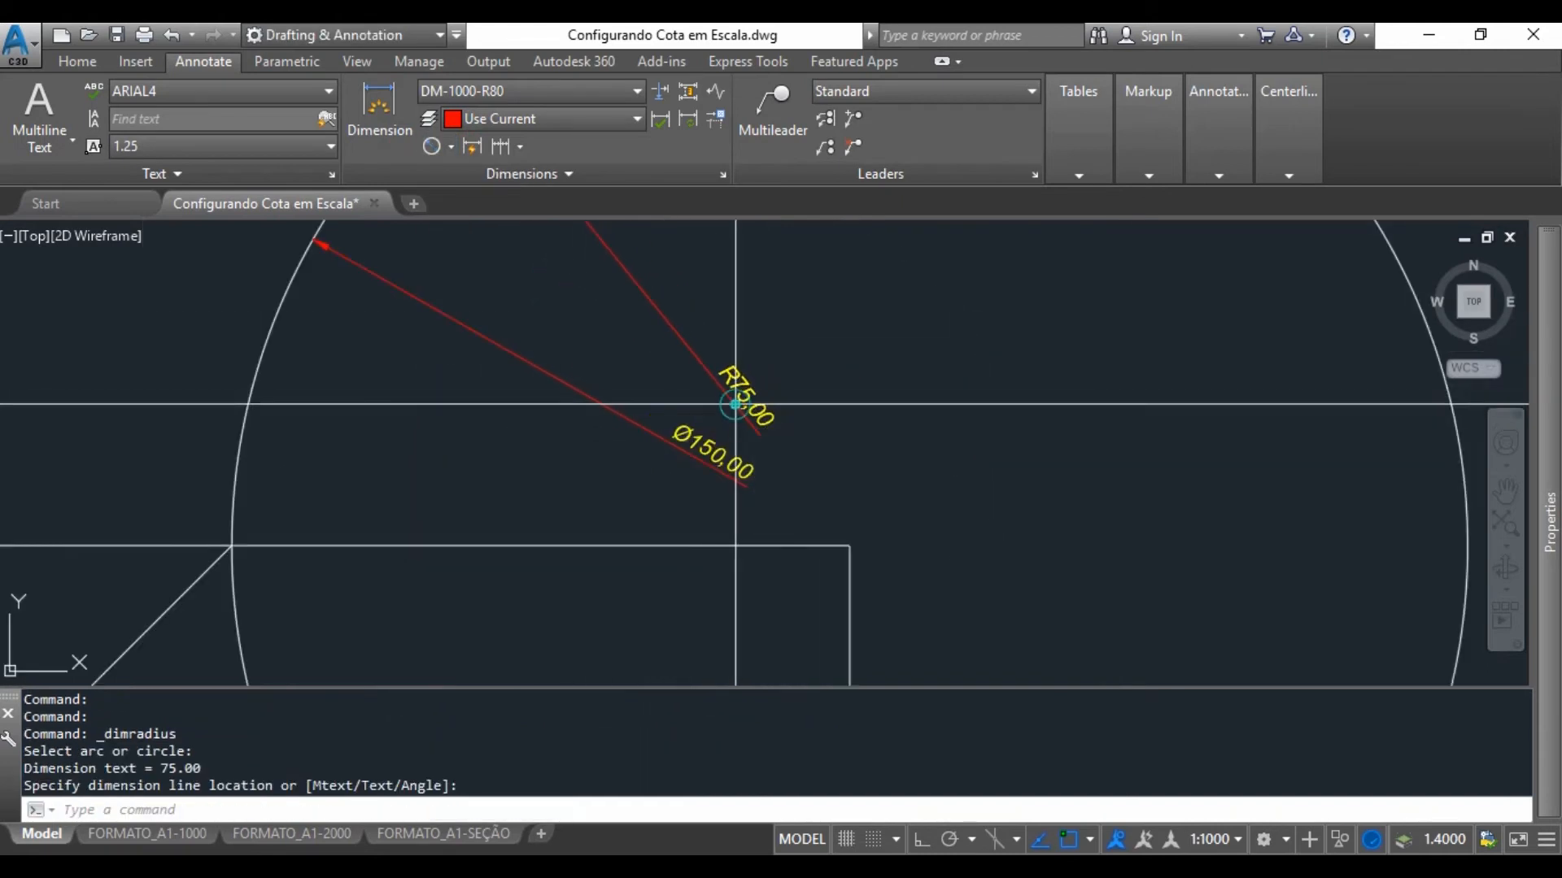
pyautogui.scroll(-5, 734, 399)
pyautogui.press('Escape')
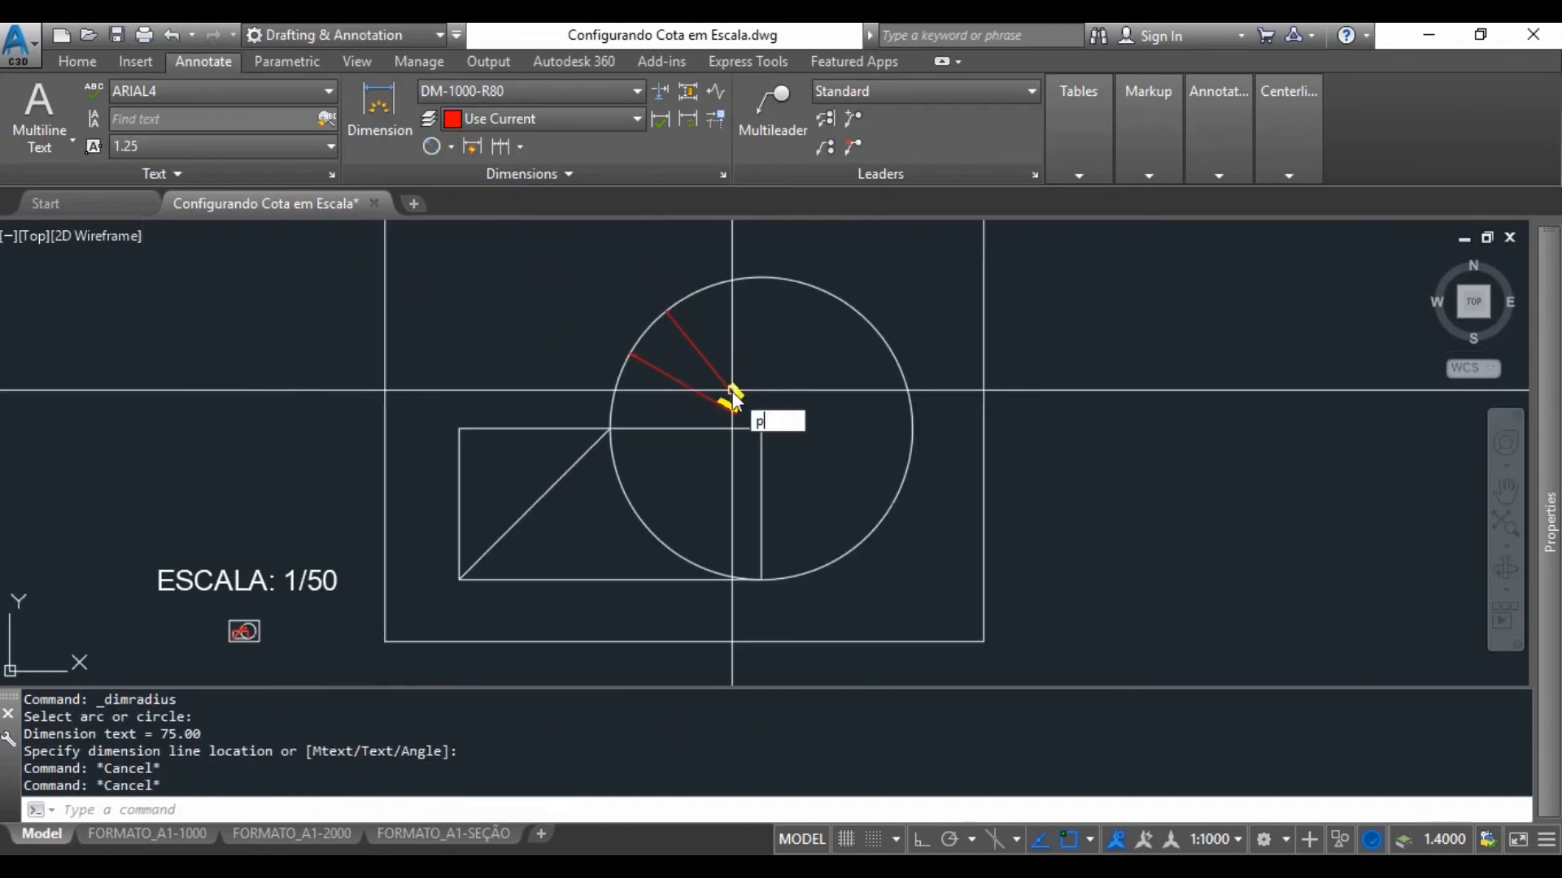
# Add an aligned dimension to the 1/1000 rectangle's diagonal, from its lower-left corner to the top edge, offset below the line.
pyautogui.press('Return')
pyautogui.moveTo(680, 471)
pyautogui.mouseDown()
pyautogui.moveTo(776, 360)
pyautogui.moveTo(697, 410)
pyautogui.mouseUp()
pyautogui.scroll(2, 705, 362)
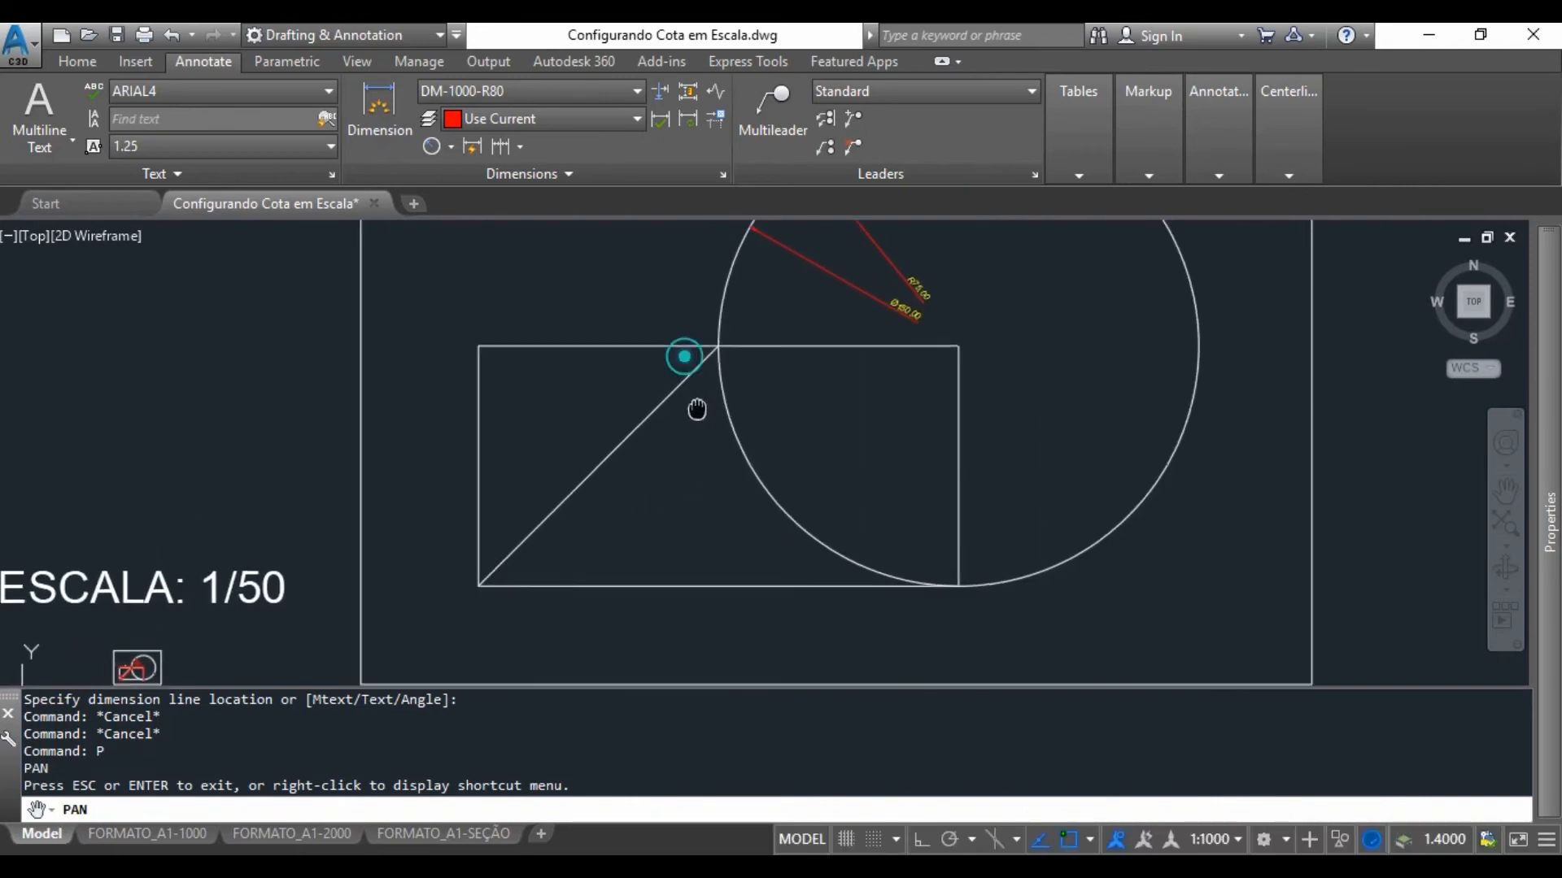
pyautogui.press('Escape')
pyautogui.press('Escape')
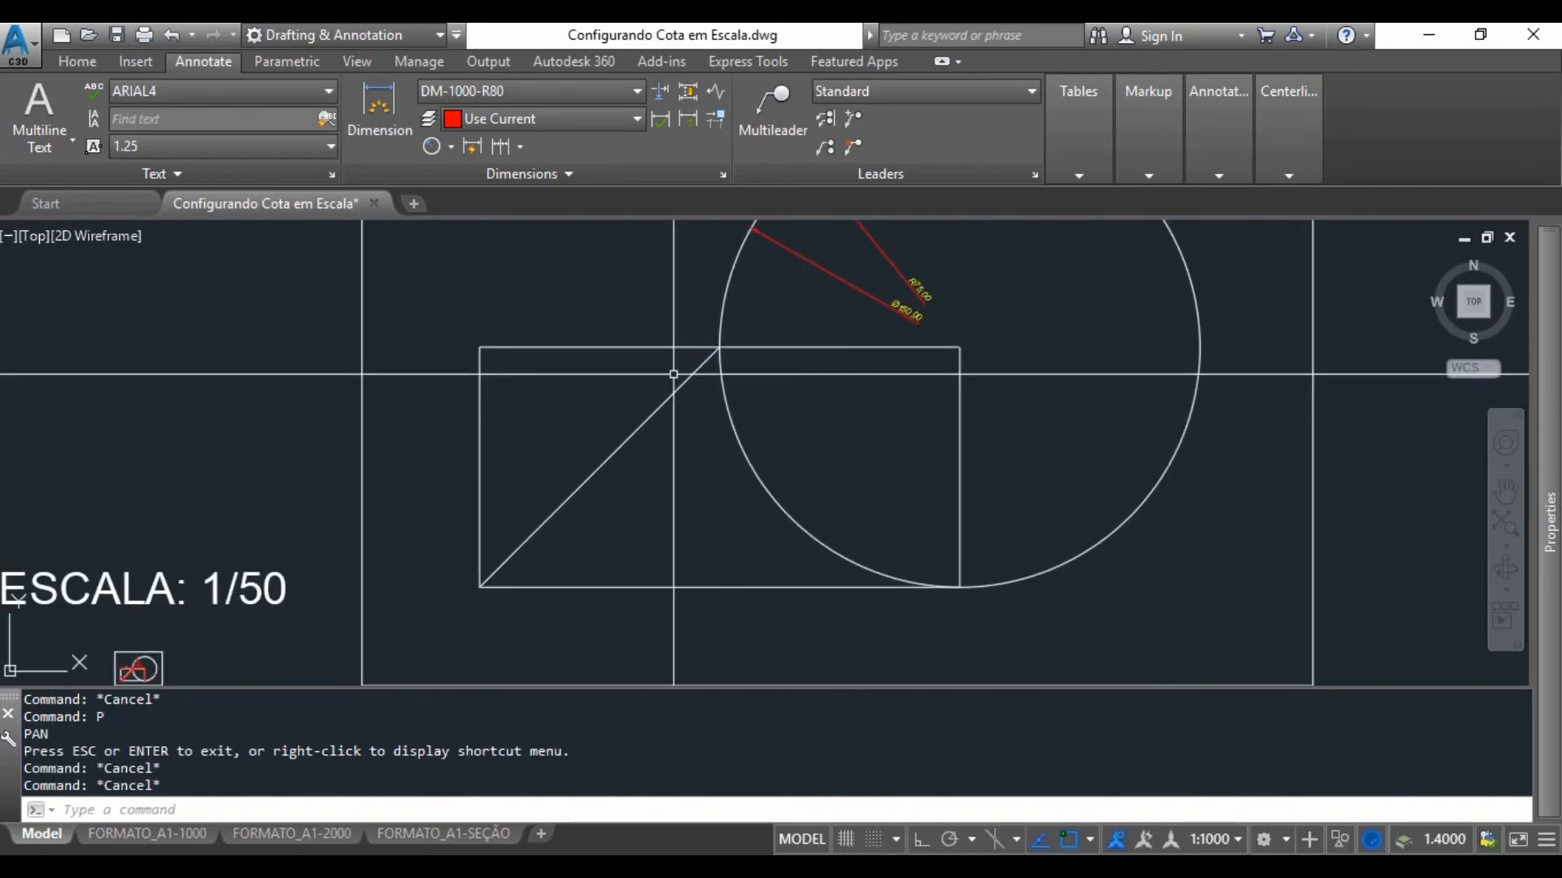
pyautogui.click(450, 150)
pyautogui.click(464, 227)
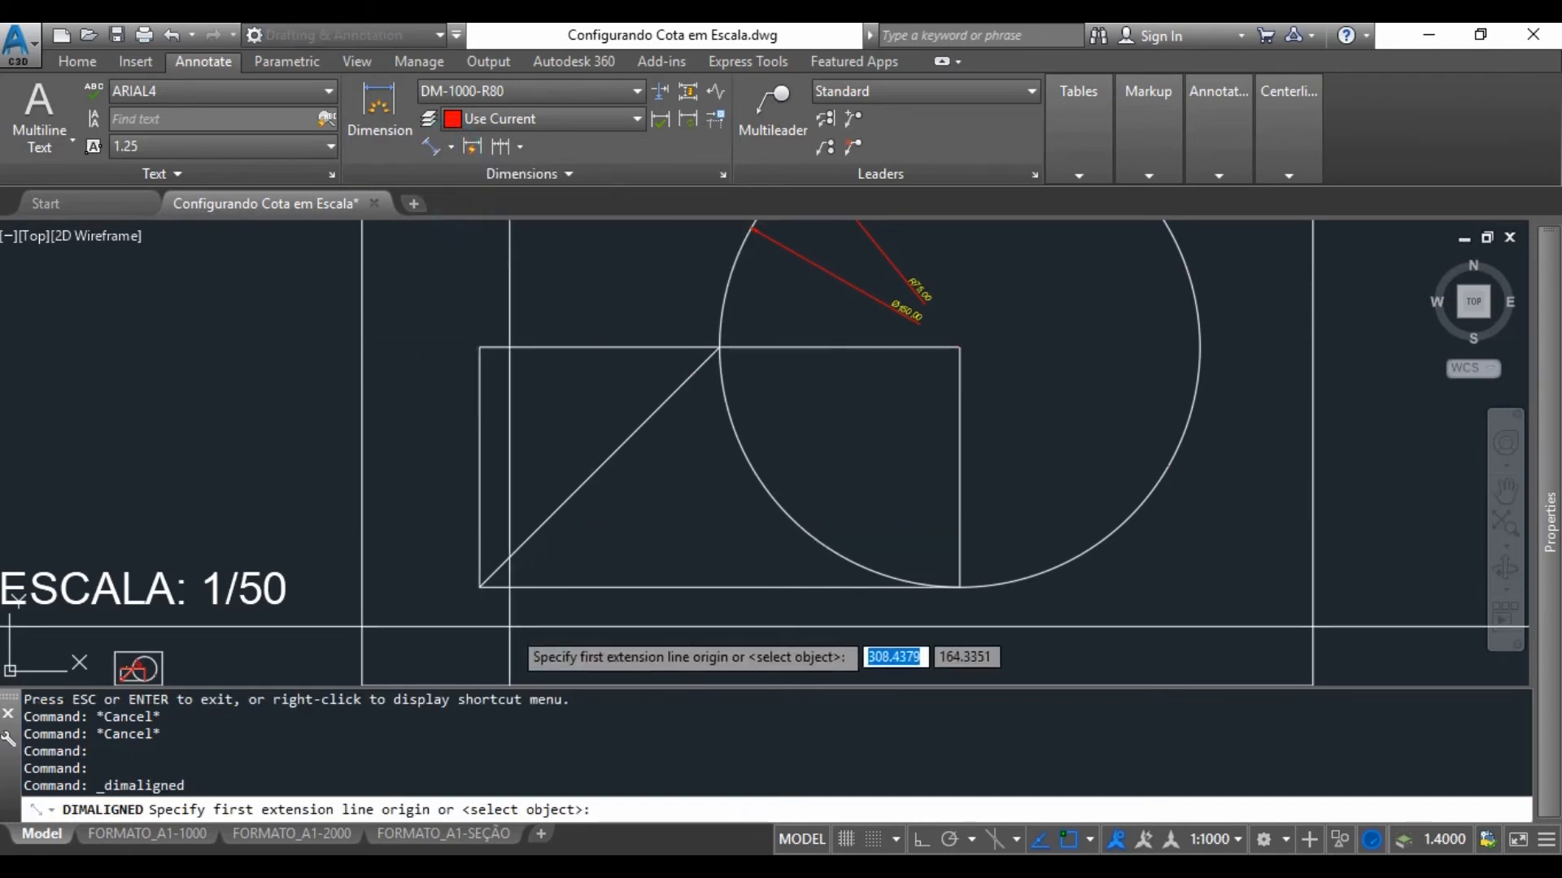
pyautogui.click(480, 586)
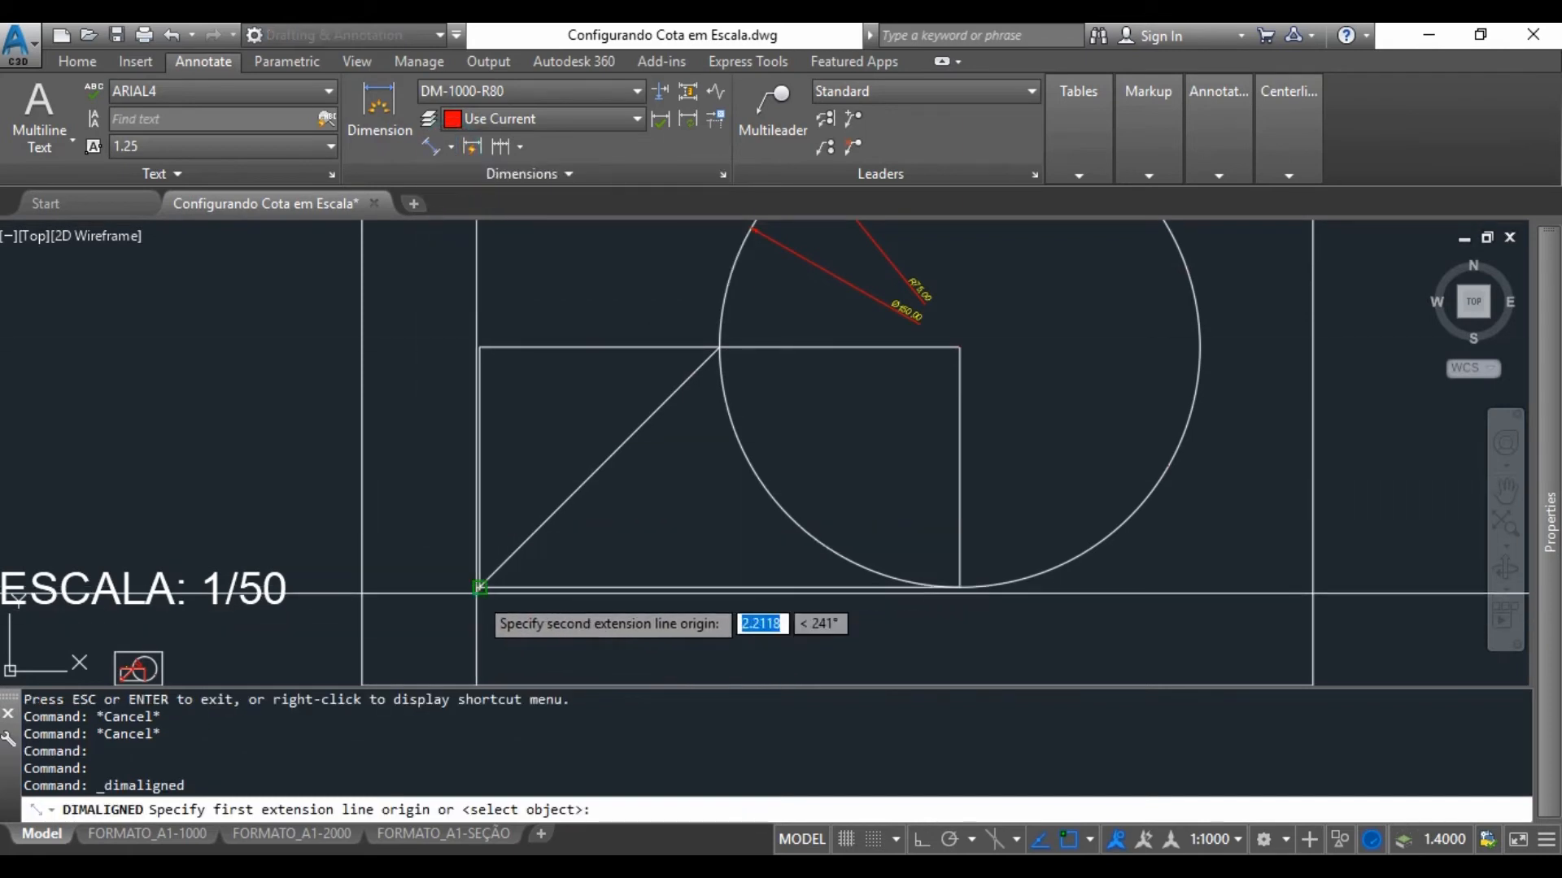
pyautogui.click(719, 347)
pyautogui.click(659, 441)
pyautogui.scroll(5, 579, 499)
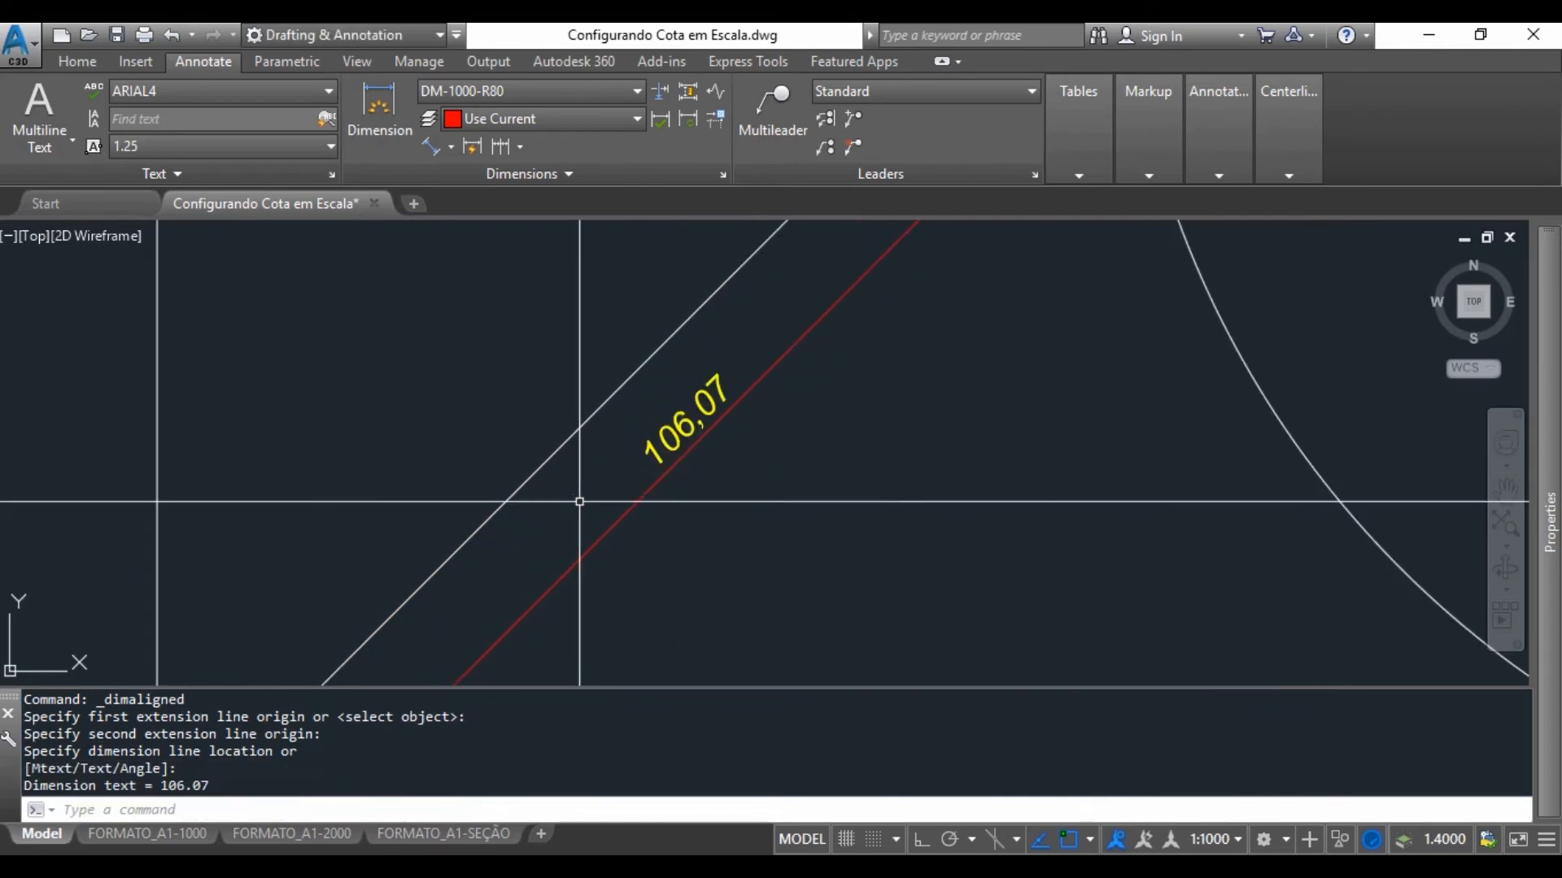
pyautogui.scroll(-4, 570, 500)
pyautogui.press('Return')
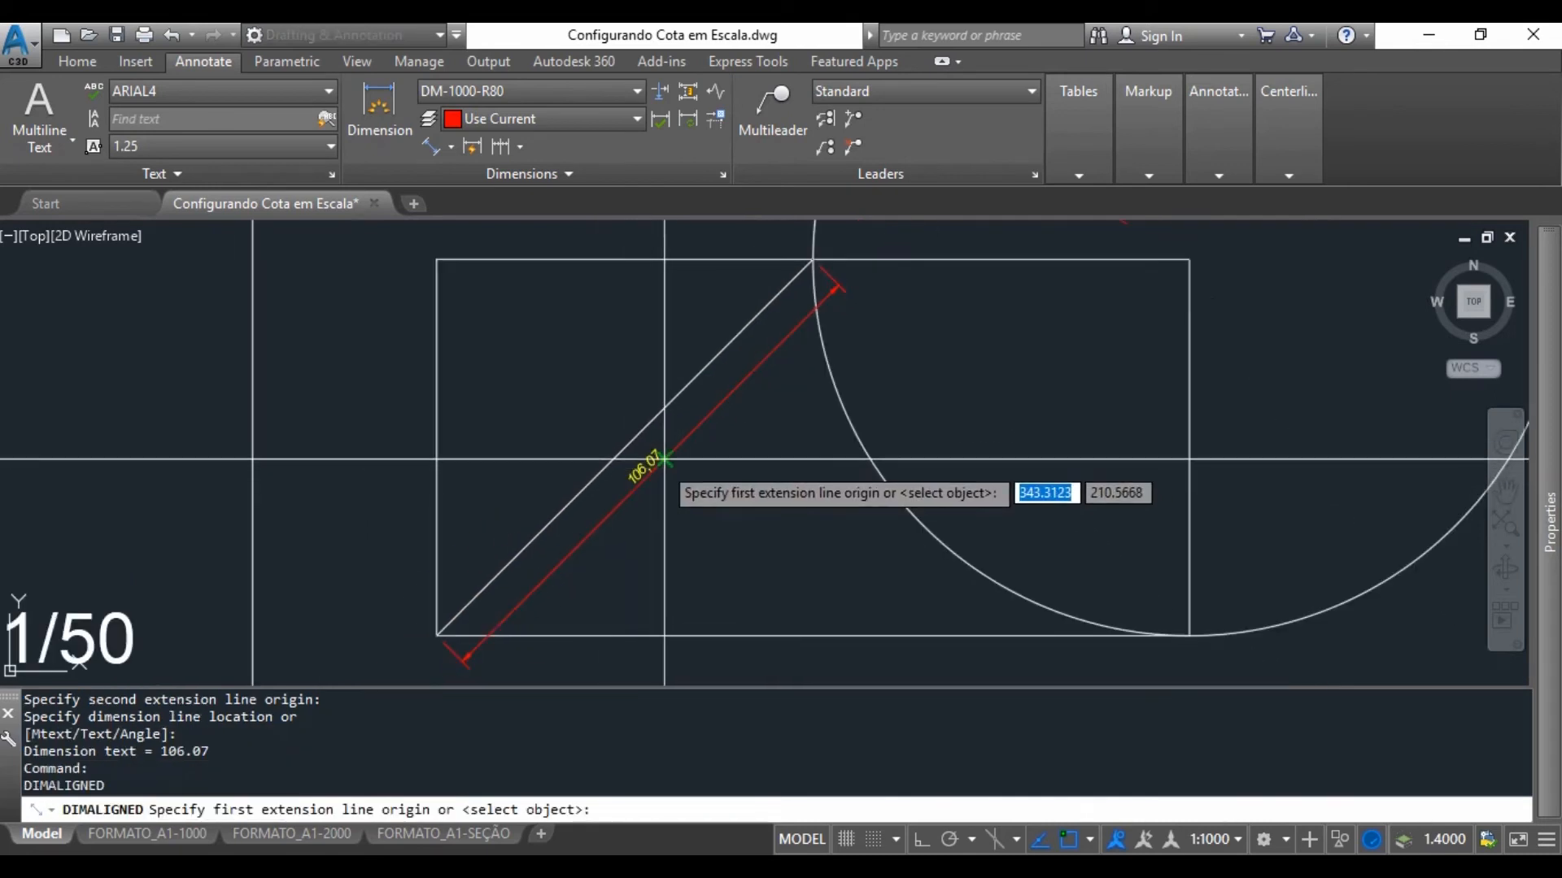
pyautogui.press('Escape')
pyautogui.press('Escape')
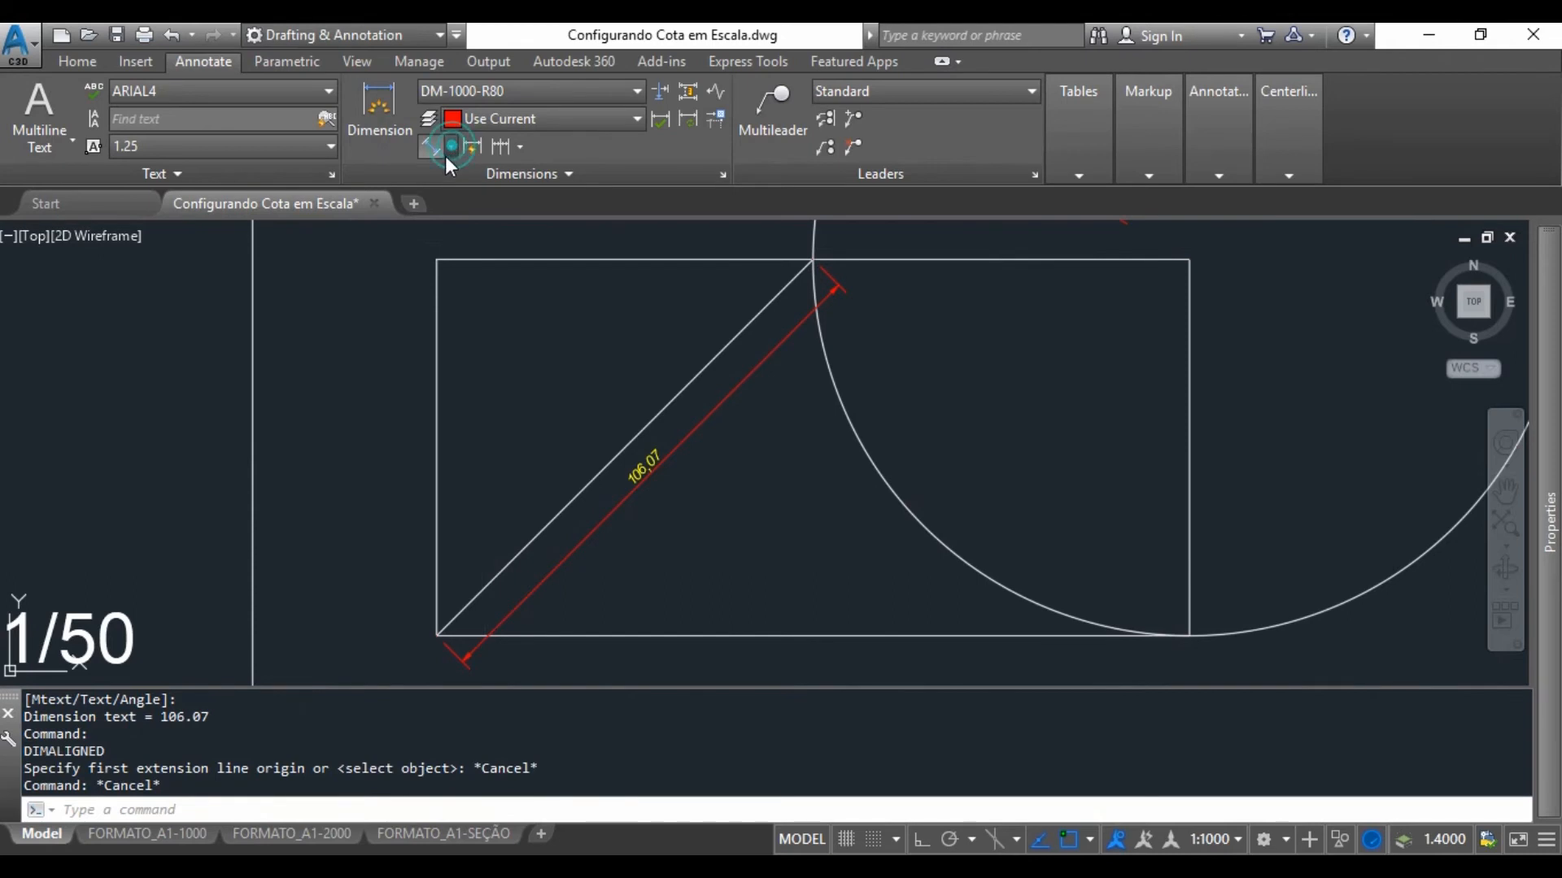
# Add an angular dimension between the 1/1000 rectangle's left edge and its diagonal, with the arc inside the lower-left corner.
pyautogui.click(451, 148)
pyautogui.click(461, 272)
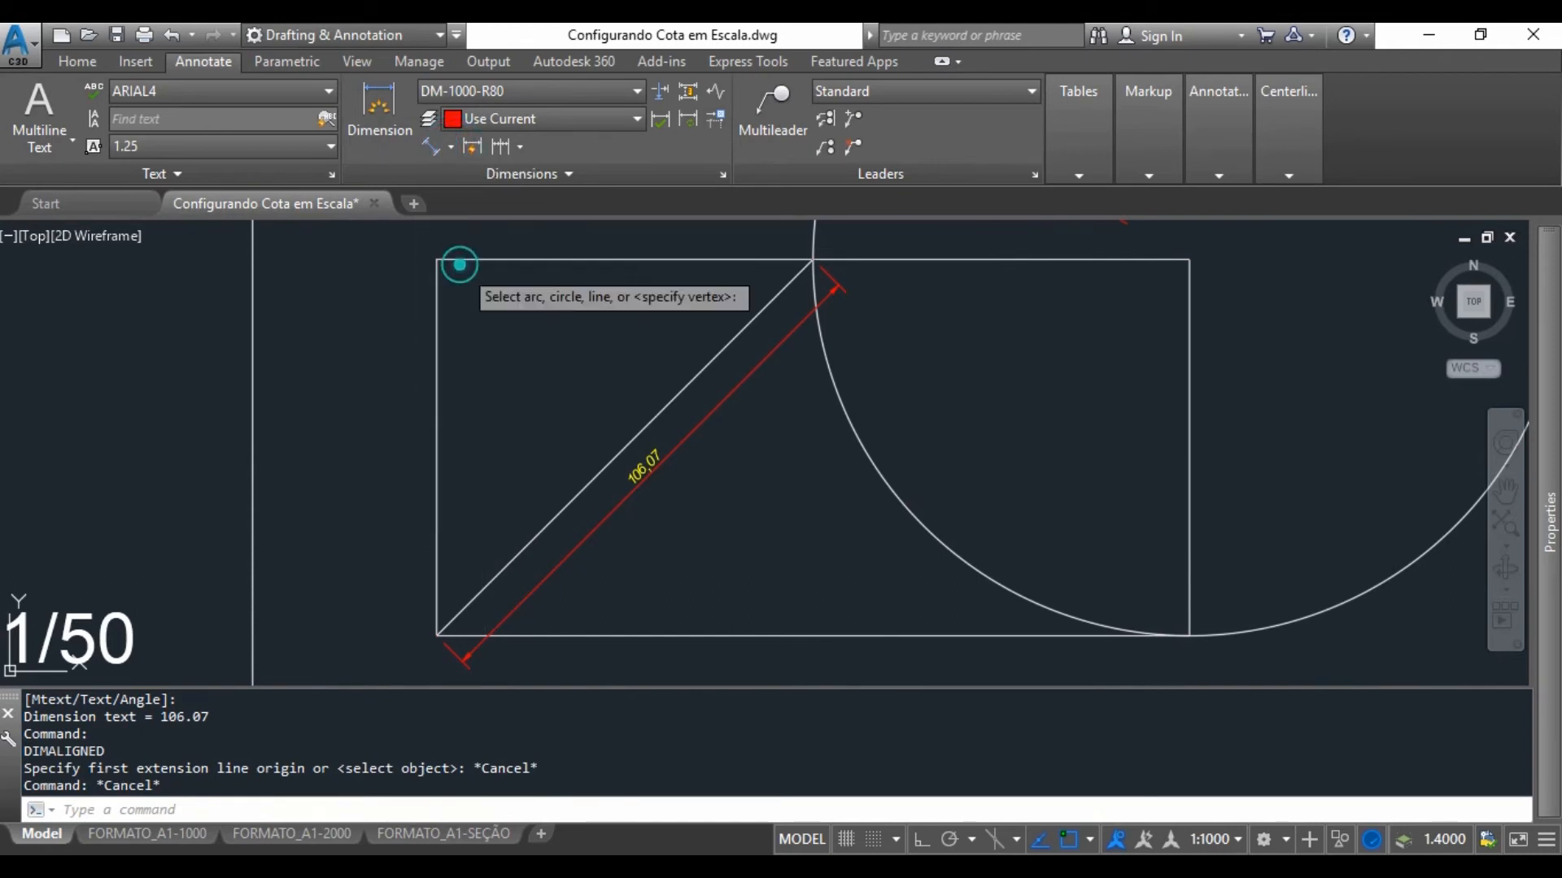
pyautogui.click(437, 525)
pyautogui.click(512, 558)
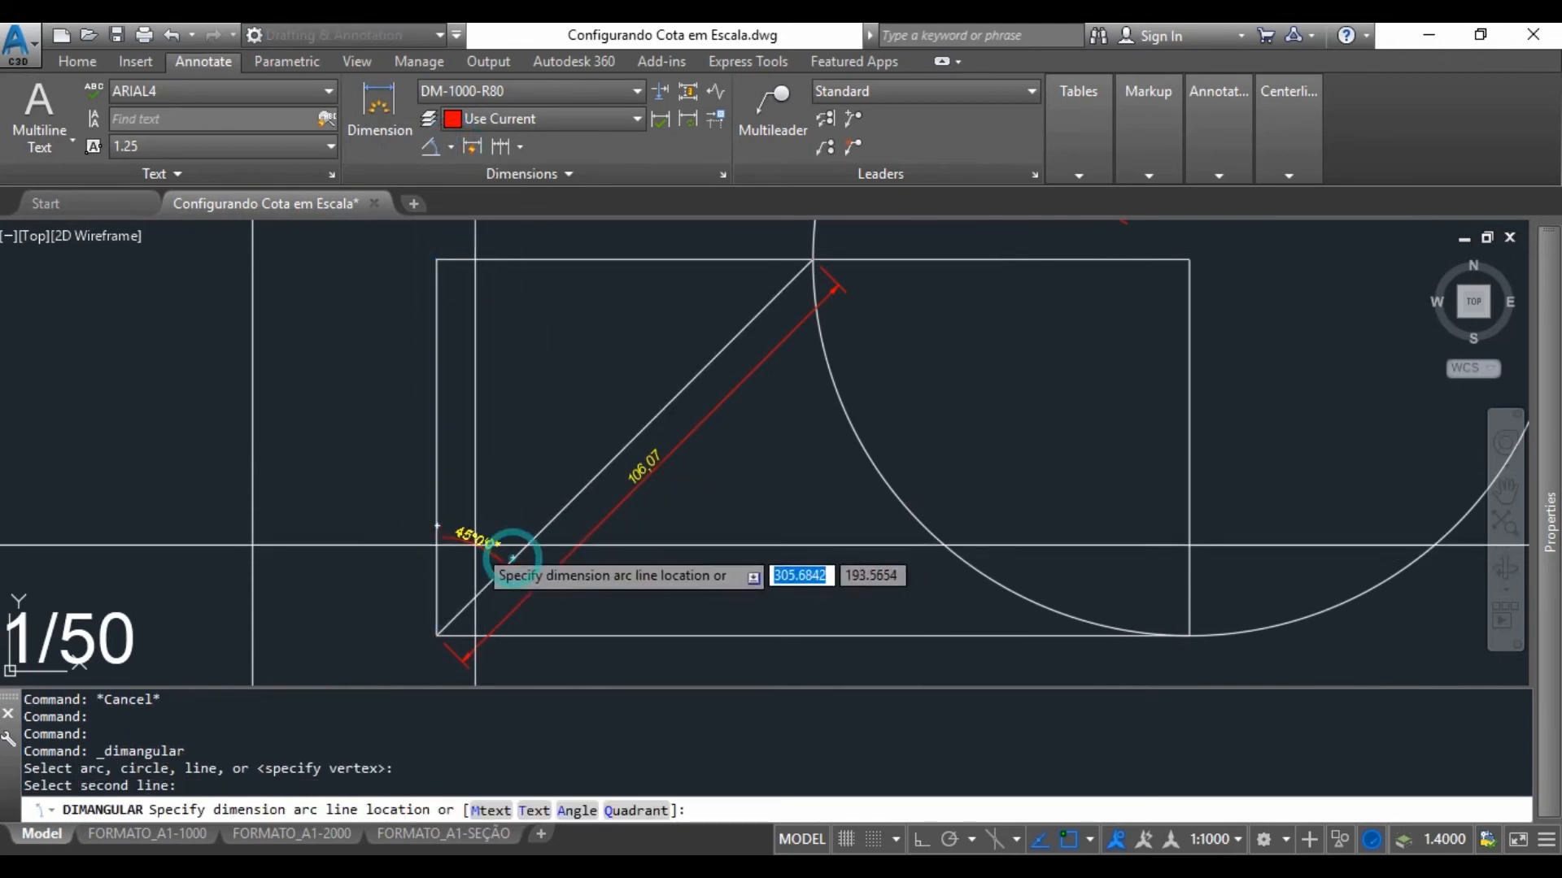
pyautogui.click(475, 545)
pyautogui.scroll(3, 480, 537)
pyautogui.scroll(-5, 514, 529)
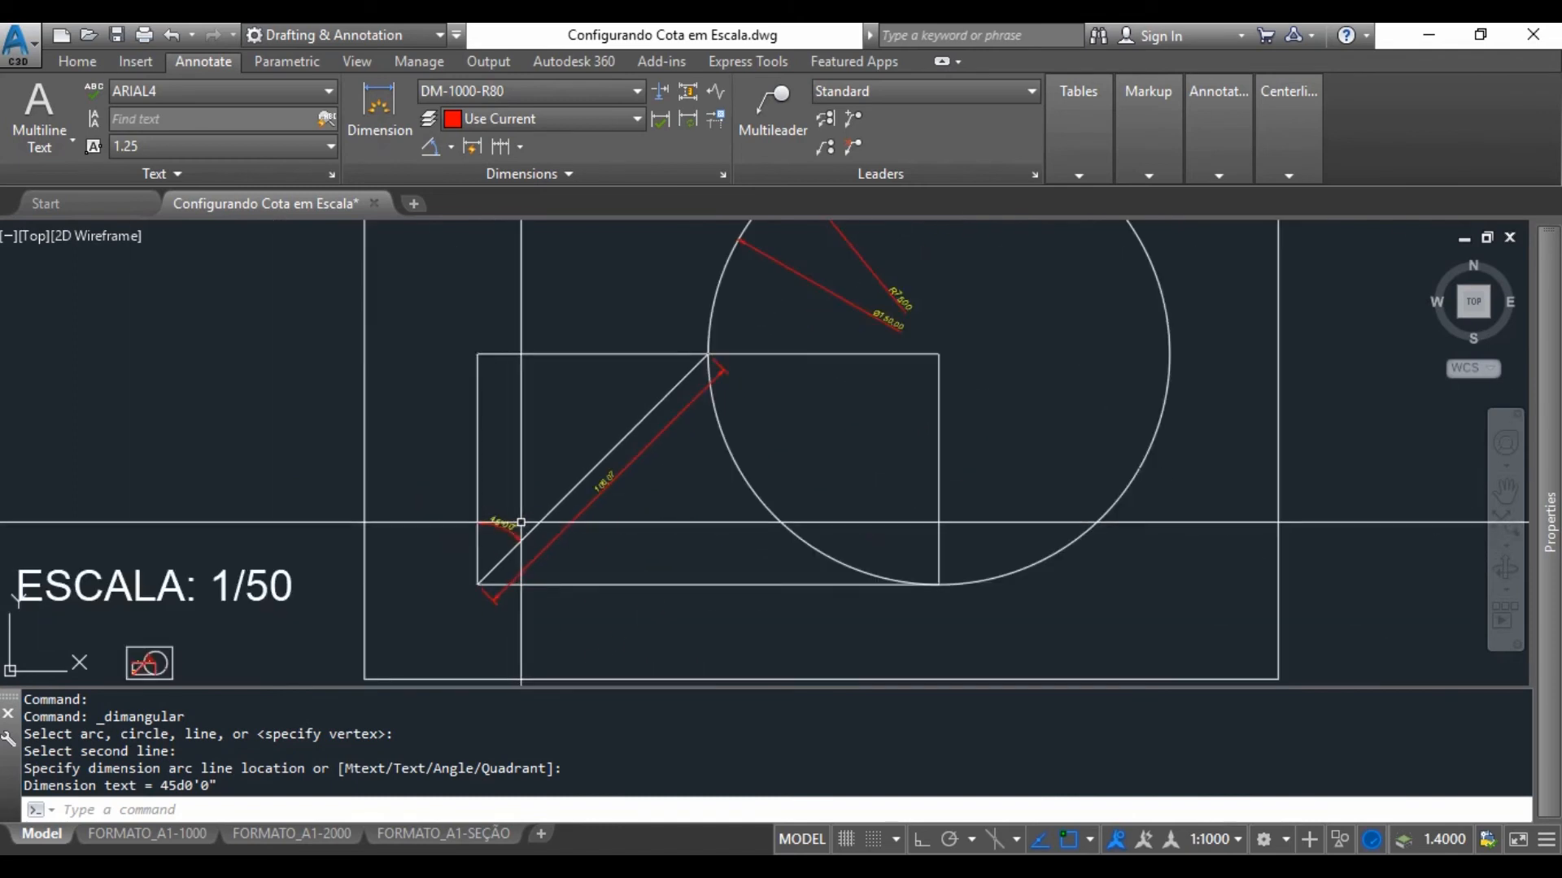
# Add a linear dimension from the 1/1000 rectangle's upper-left corner to the diagonal's upper end, placed just above the top edge.
pyautogui.click(450, 150)
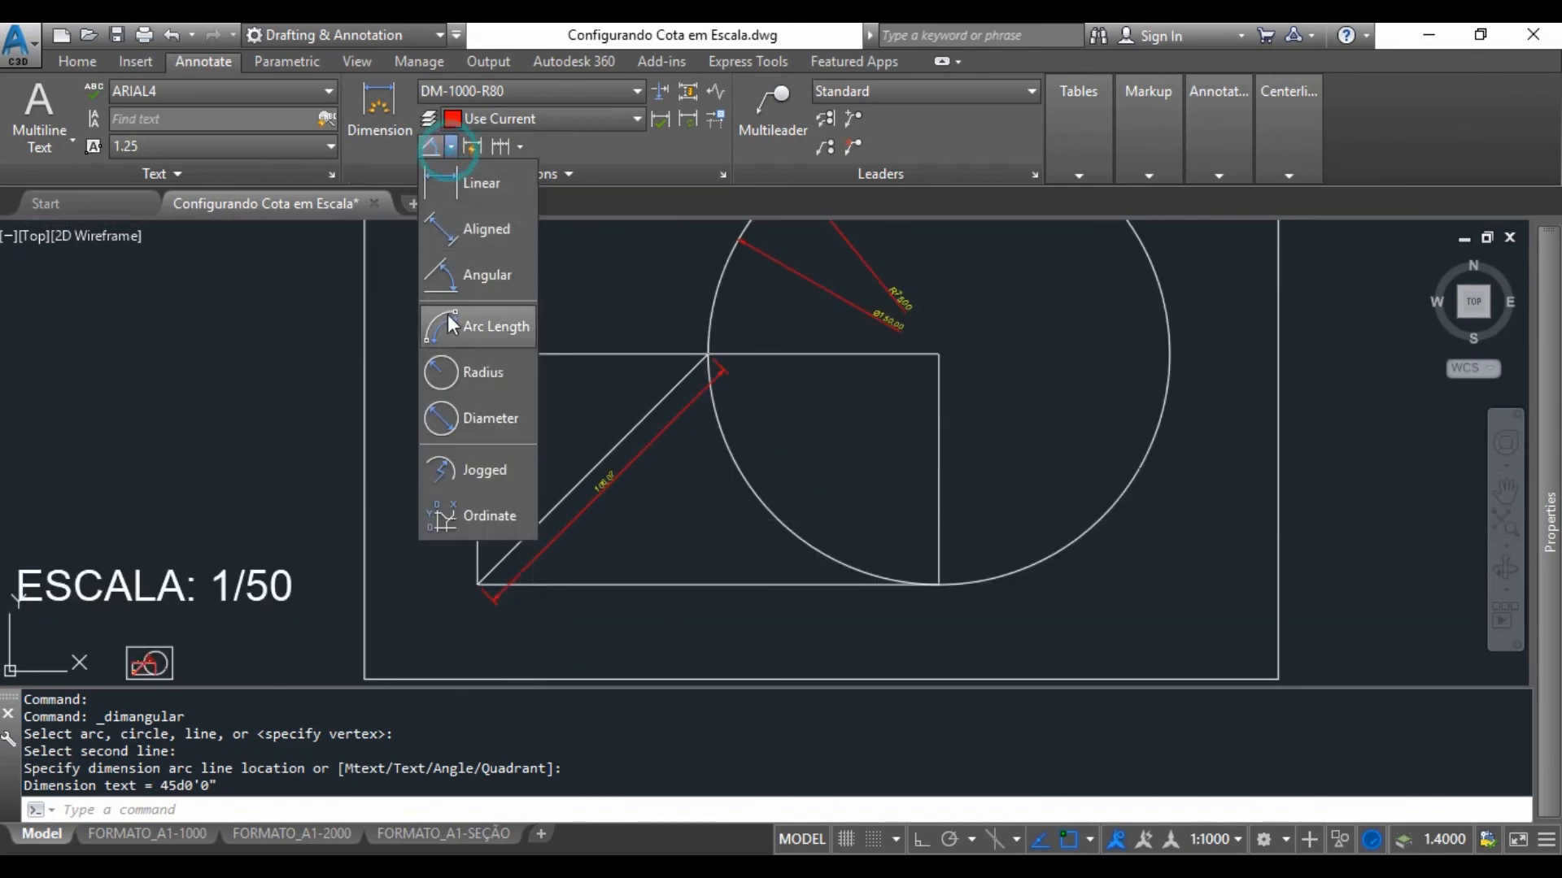
pyautogui.click(478, 195)
pyautogui.scroll(4, 561, 301)
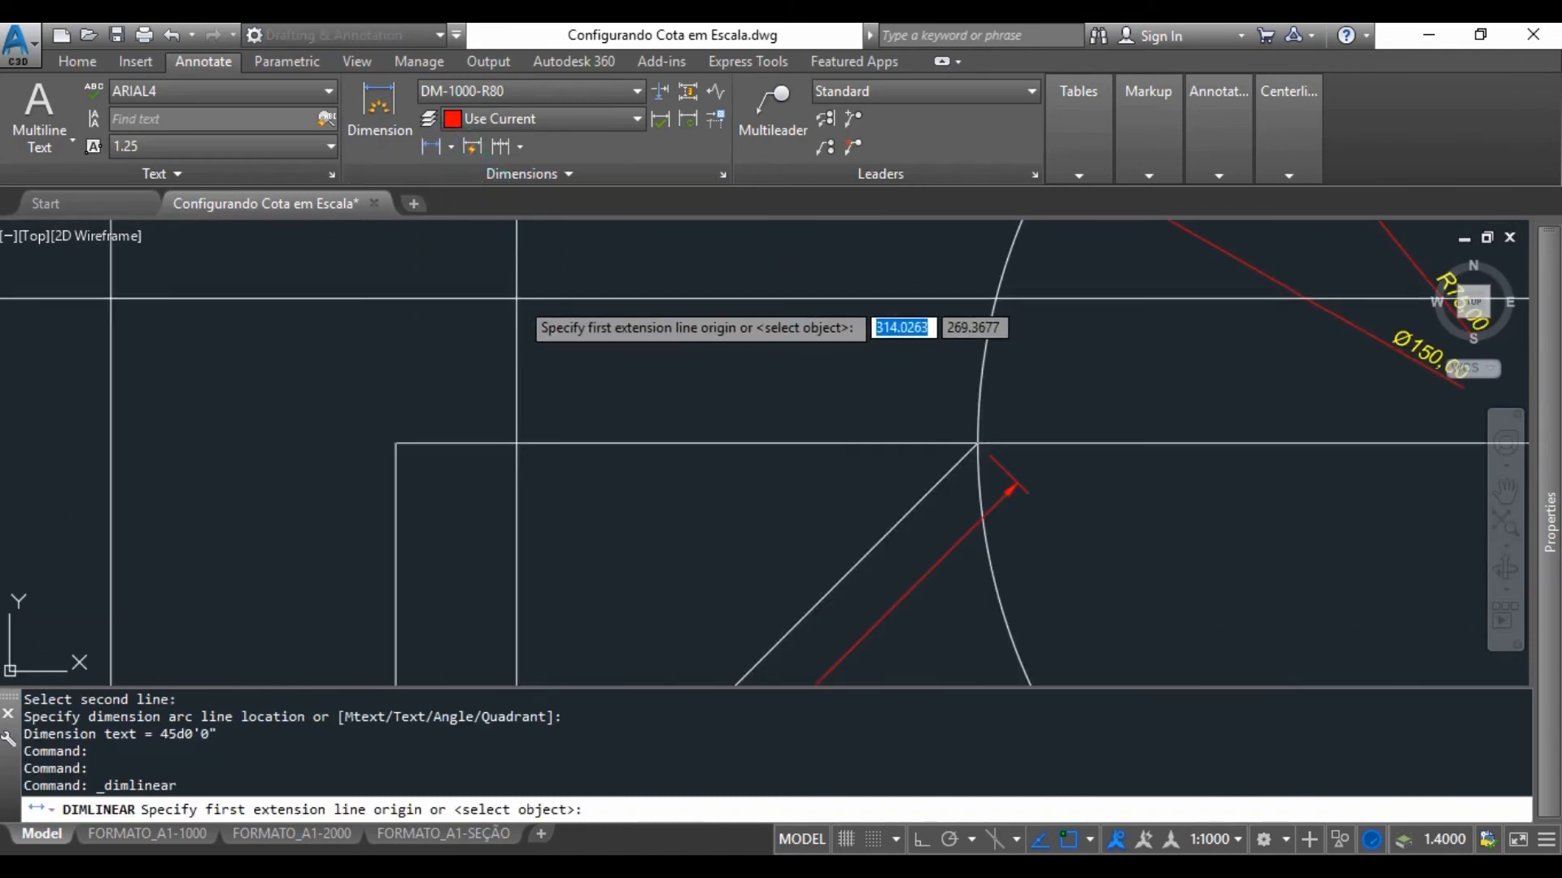
pyautogui.click(396, 444)
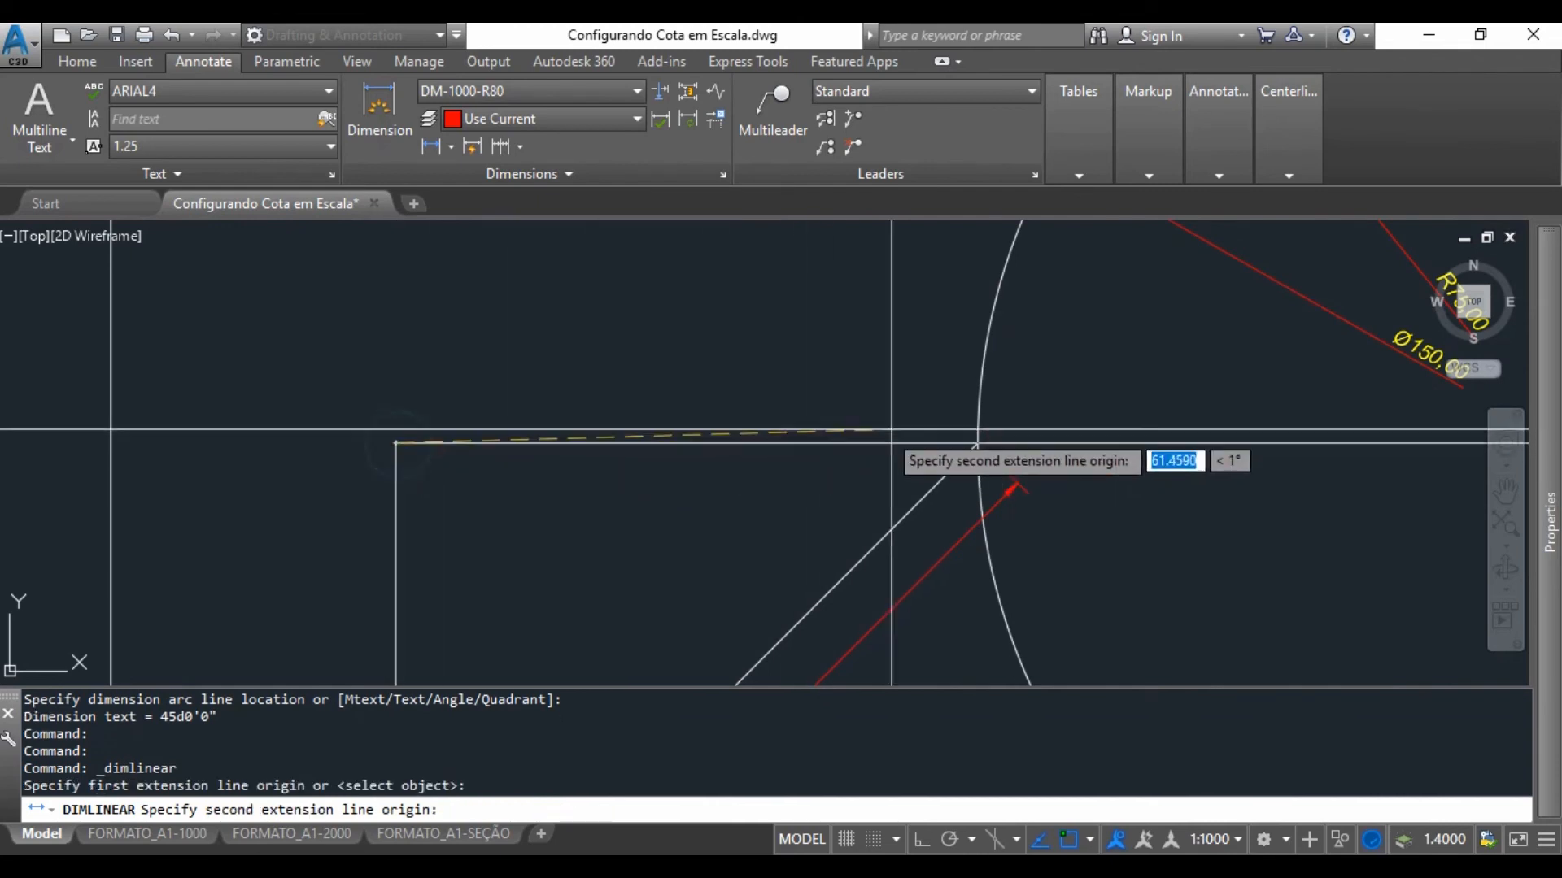
pyautogui.click(979, 443)
pyautogui.click(916, 410)
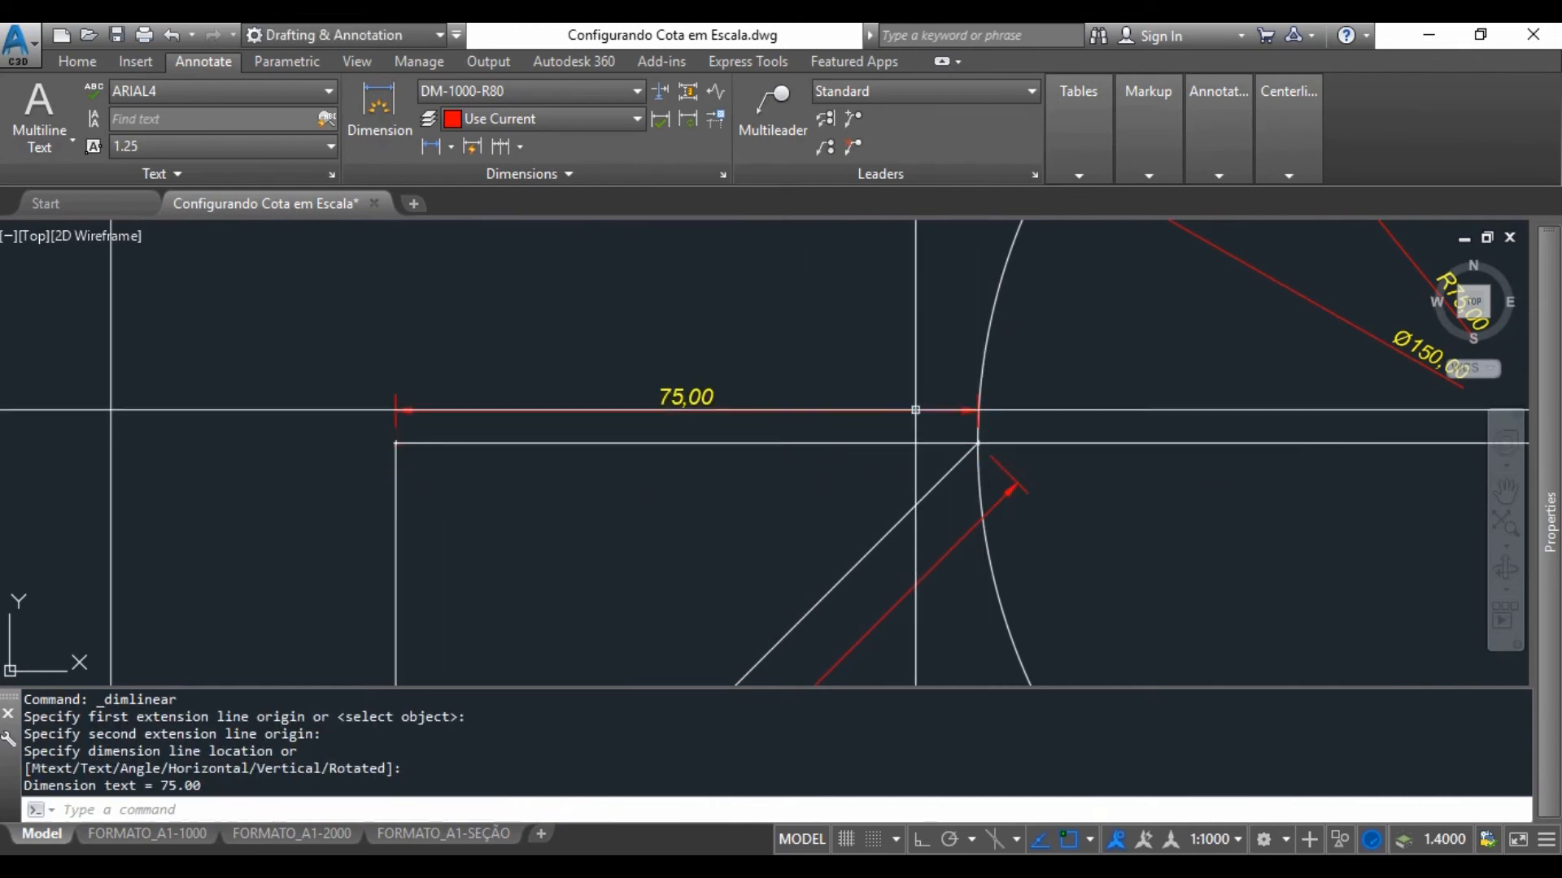
pyautogui.click(451, 147)
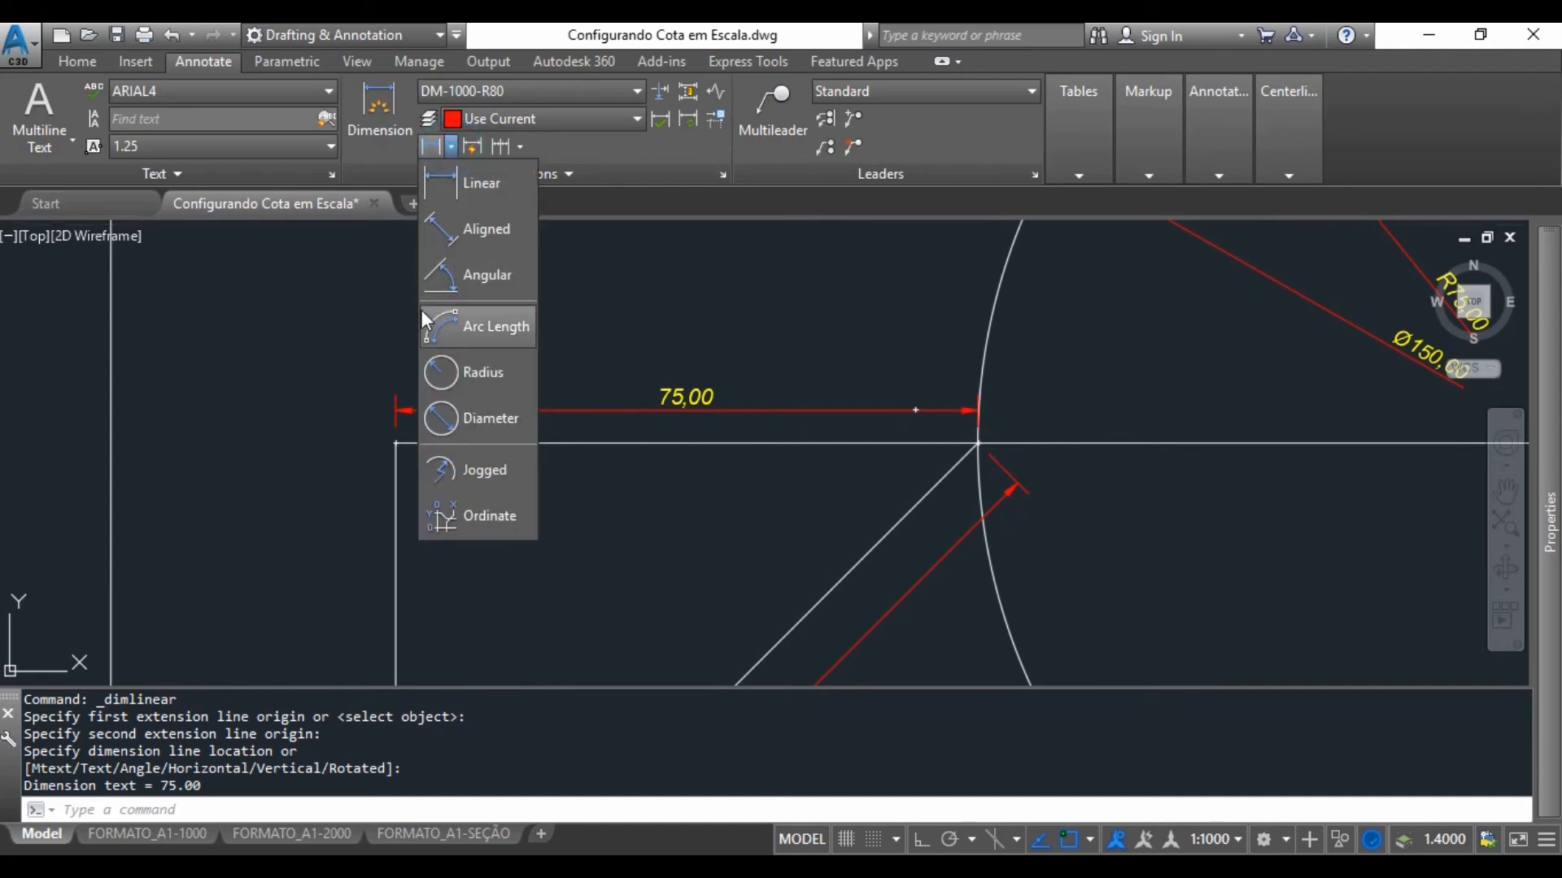
pyautogui.click(460, 232)
pyautogui.scroll(-2, 474, 312)
pyautogui.scroll(3, 499, 359)
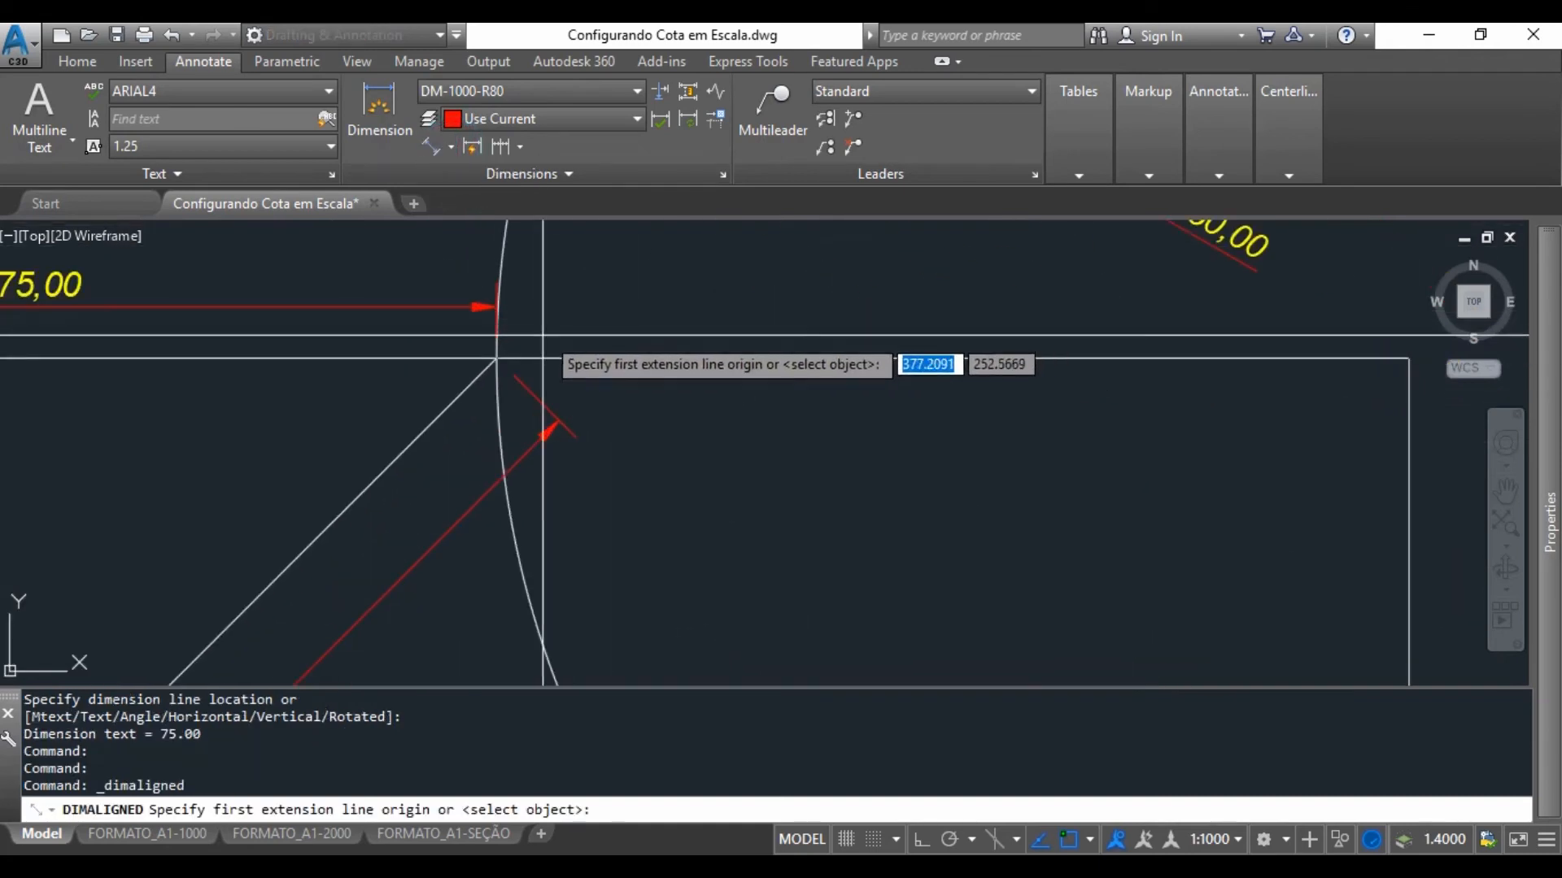
pyautogui.click(494, 357)
pyautogui.scroll(-3, 496, 358)
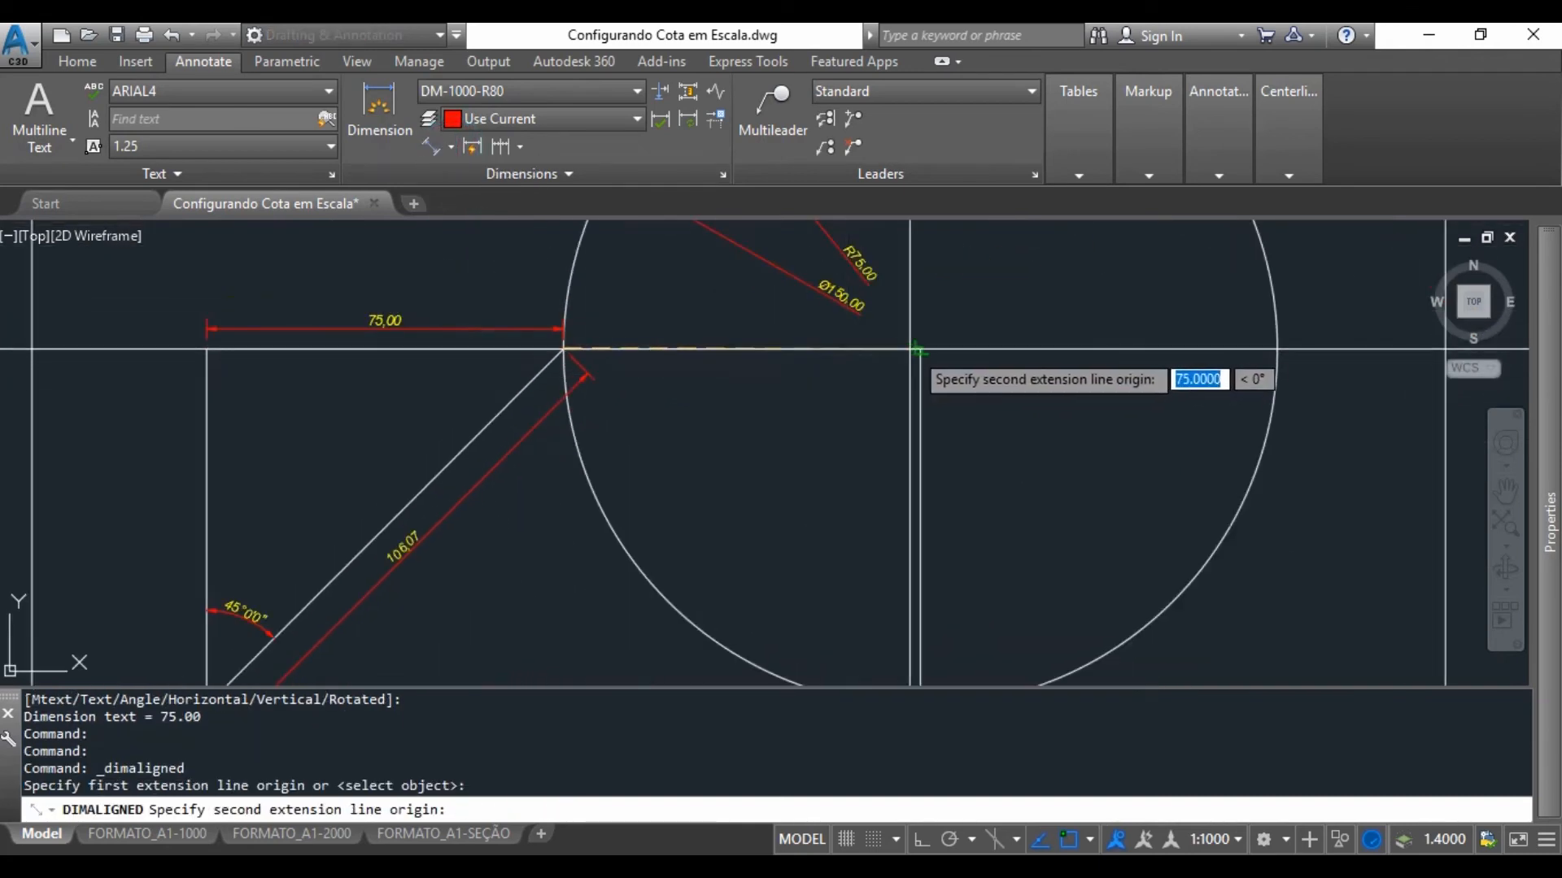
pyautogui.click(921, 349)
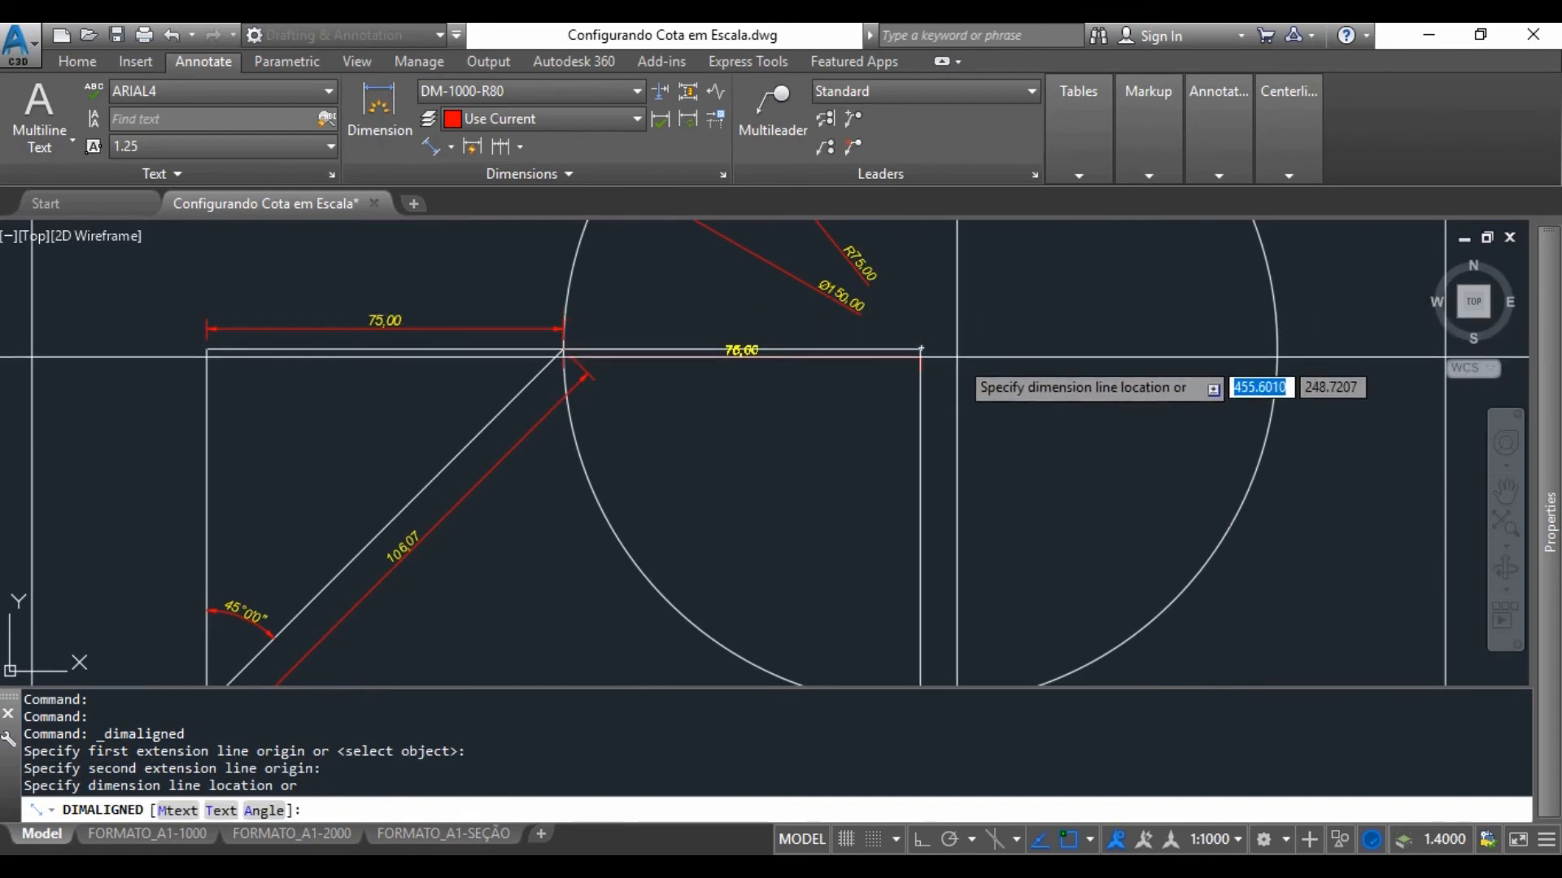
pyautogui.press('Escape')
pyautogui.press('Escape')
pyautogui.press('Escape')
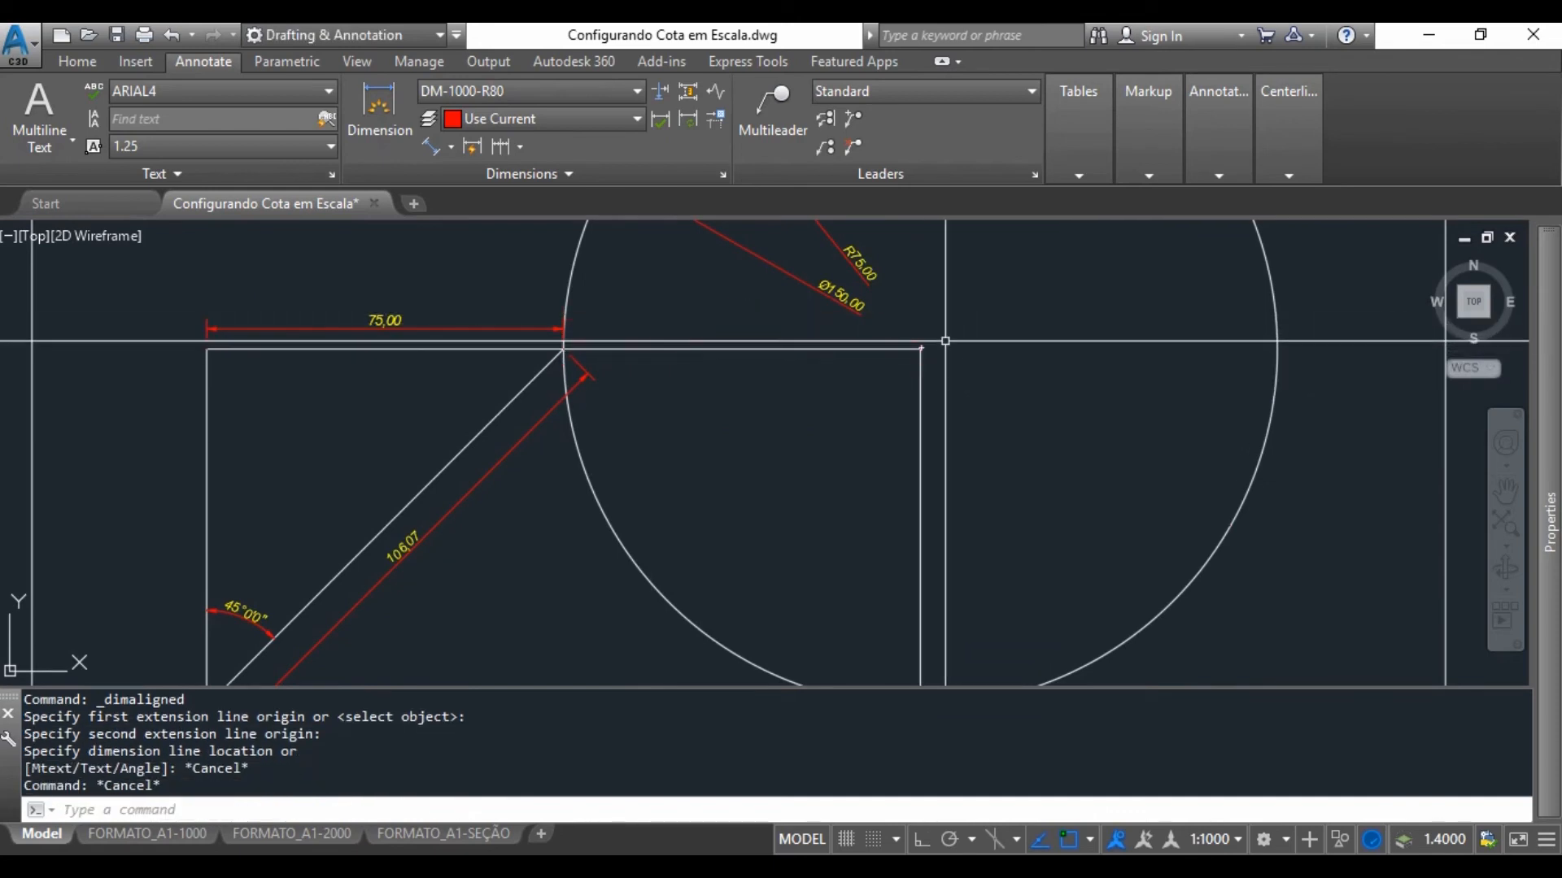
pyautogui.press('Return')
pyautogui.click(564, 349)
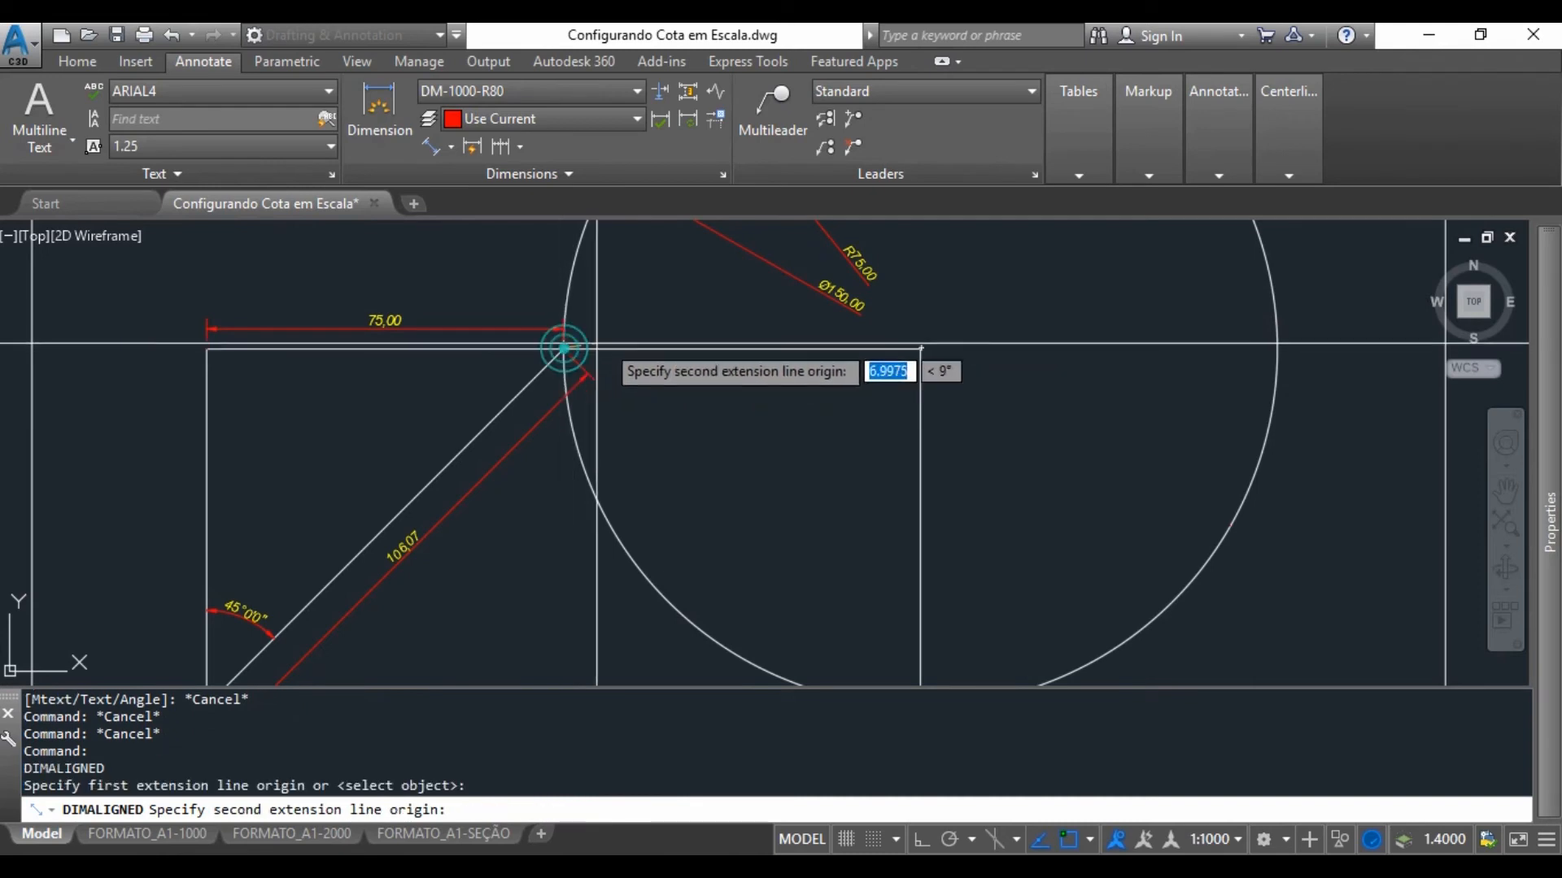
pyautogui.scroll(-2, 619, 338)
pyautogui.click(819, 568)
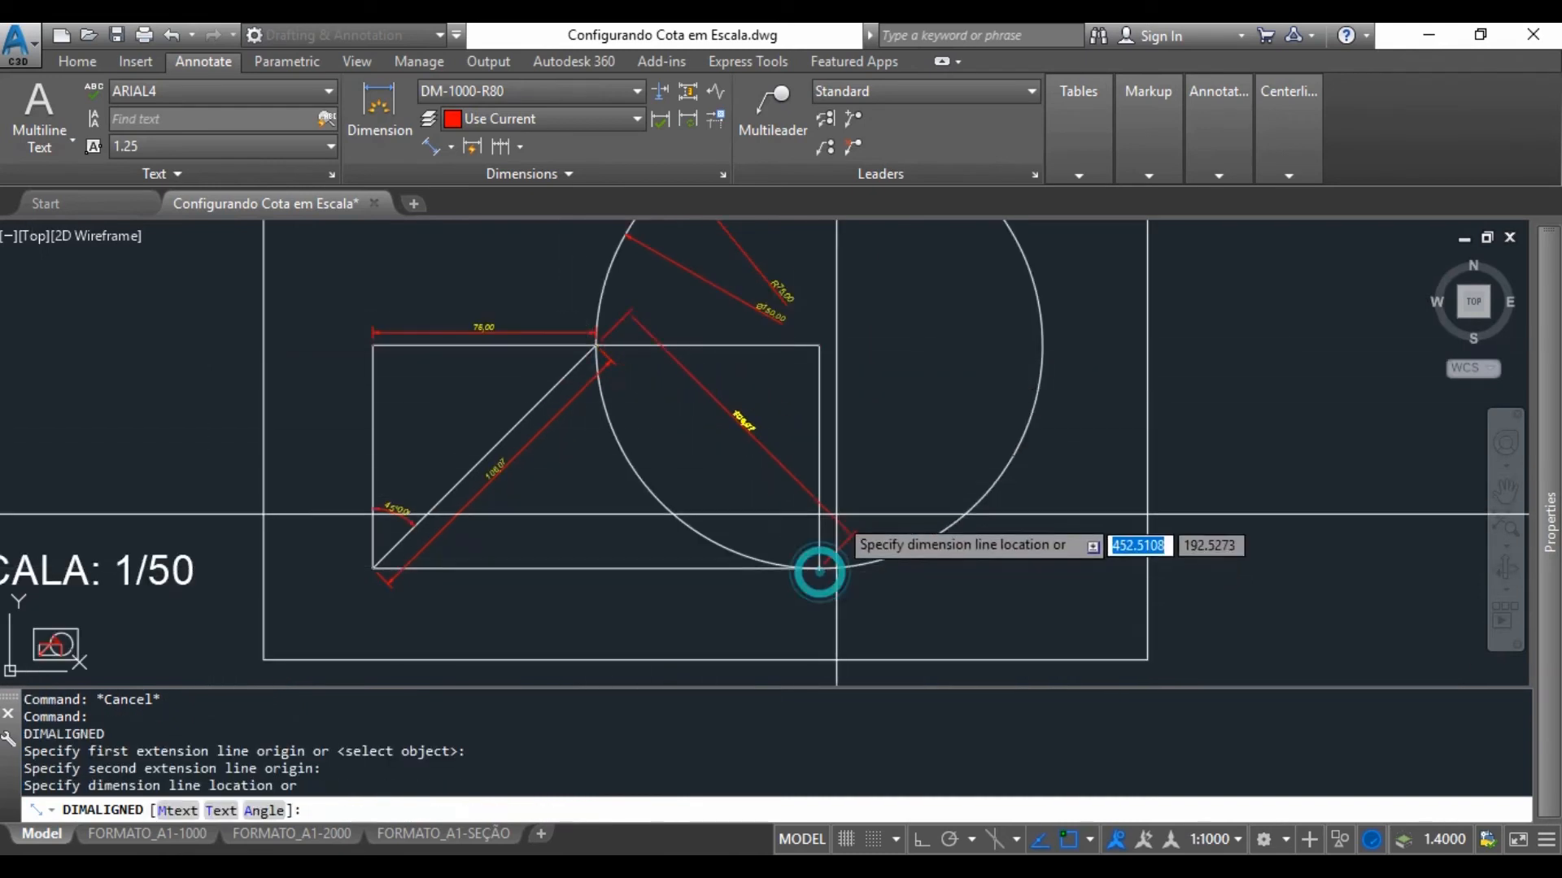
pyautogui.press('Escape')
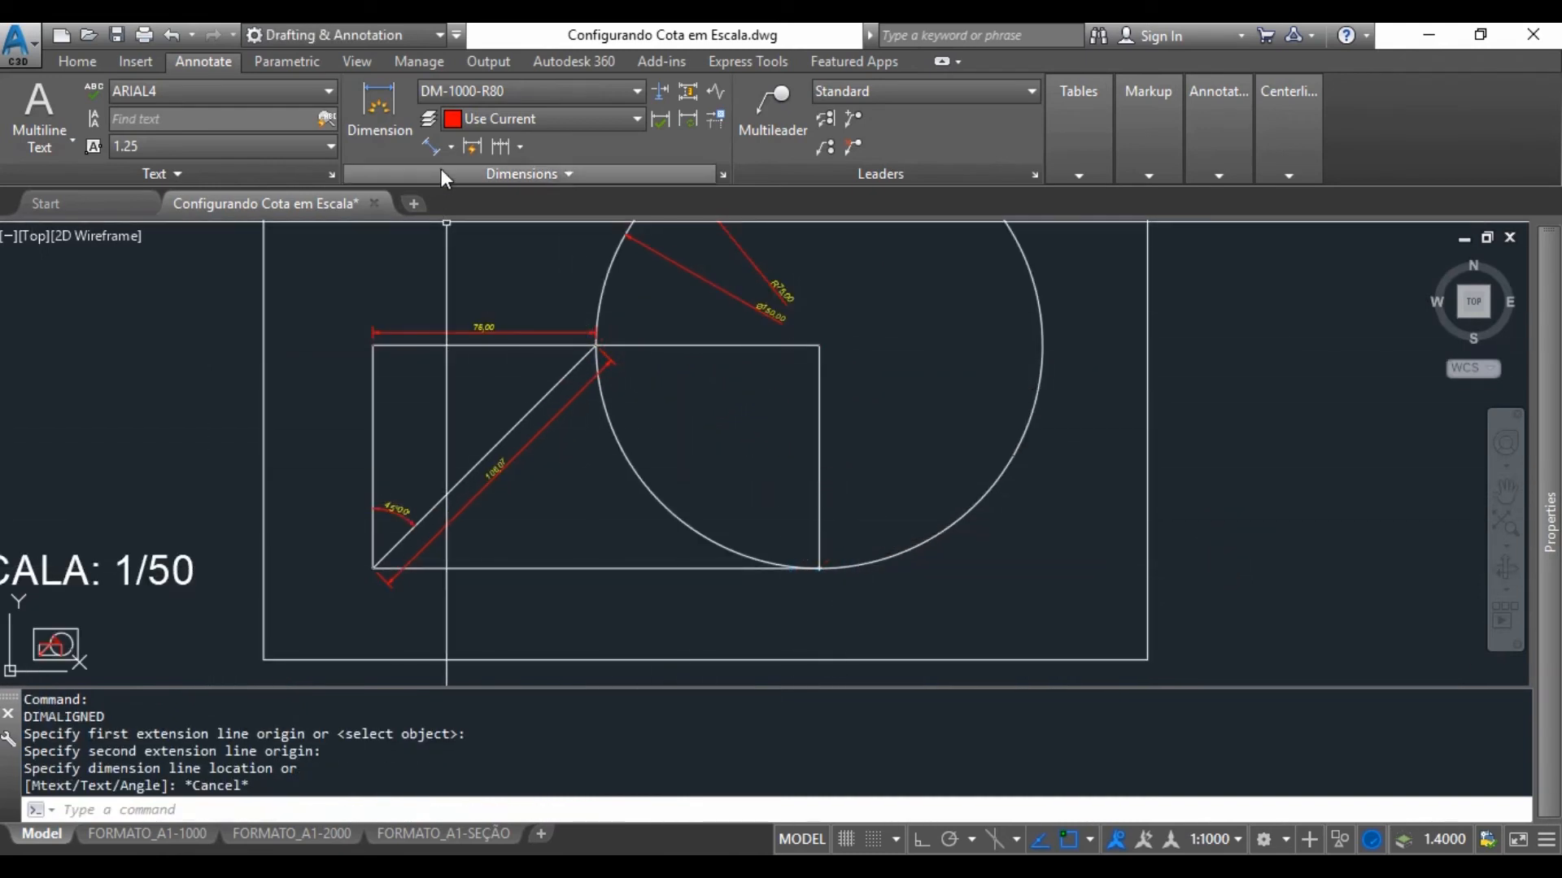
# Add a horizontal linear dimension from the diagonal's upper end to the rectangle's lower-right corner, in line with the existing top-edge dimension.
pyautogui.click(452, 149)
pyautogui.click(459, 185)
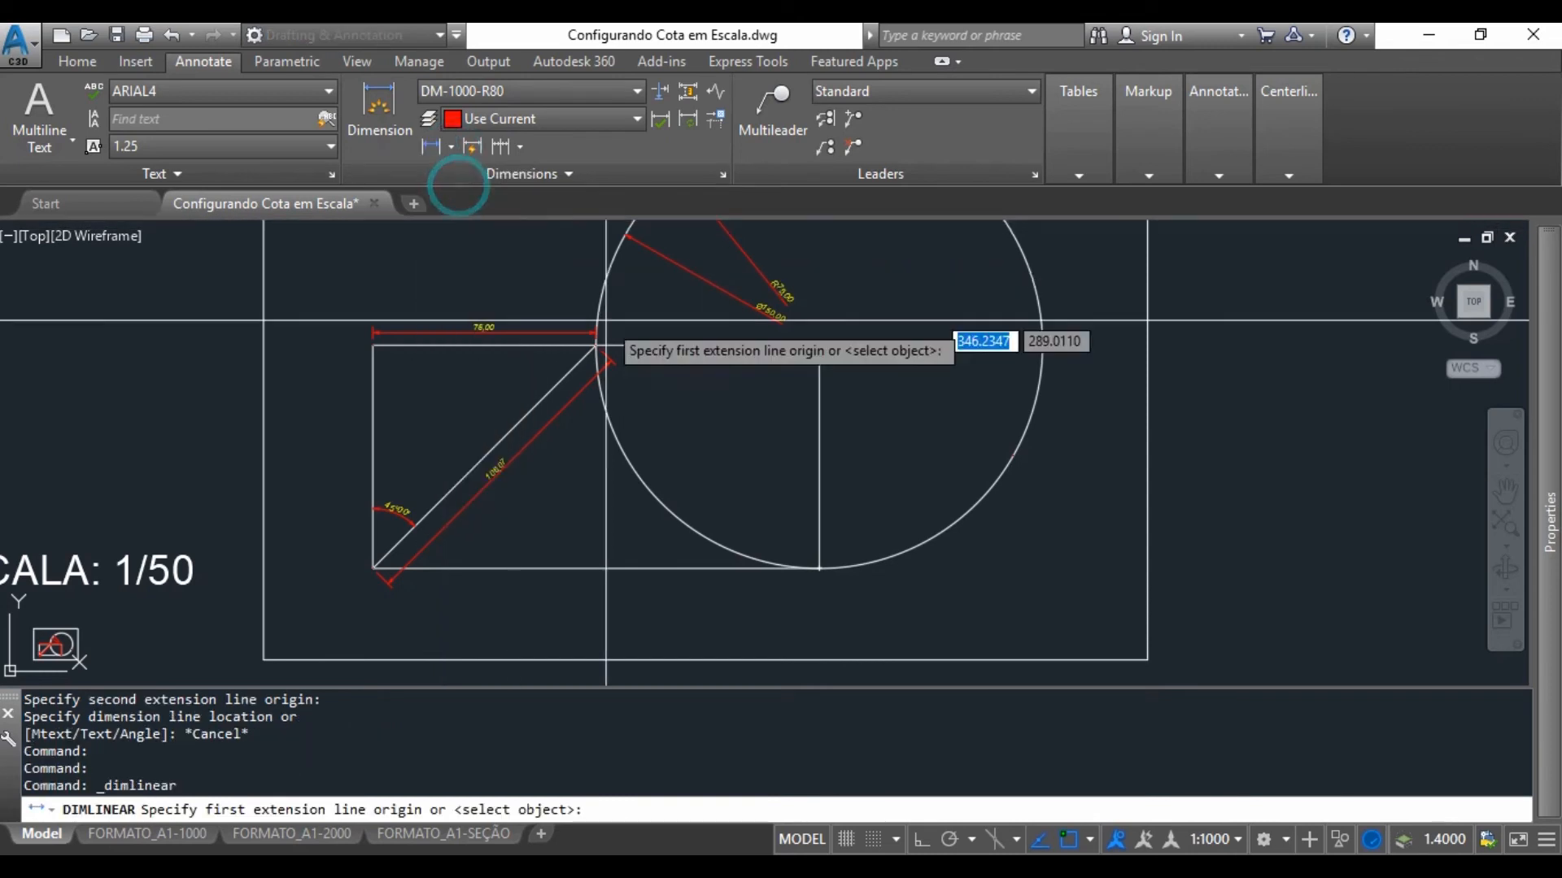
pyautogui.scroll(4, 602, 343)
pyautogui.click(548, 347)
pyautogui.scroll(-5, 707, 439)
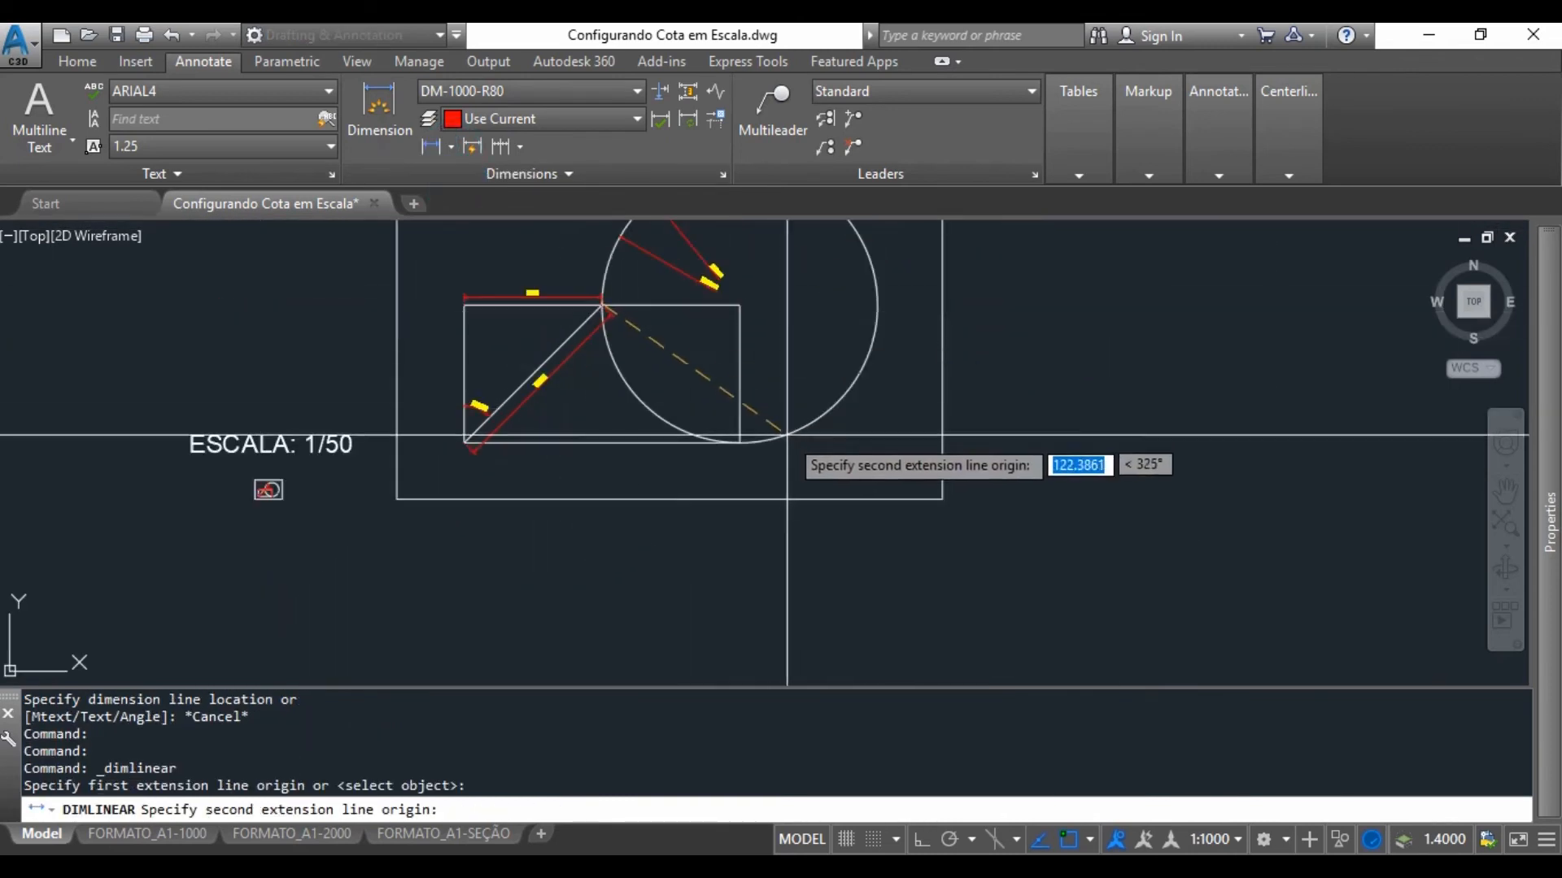
pyautogui.click(740, 441)
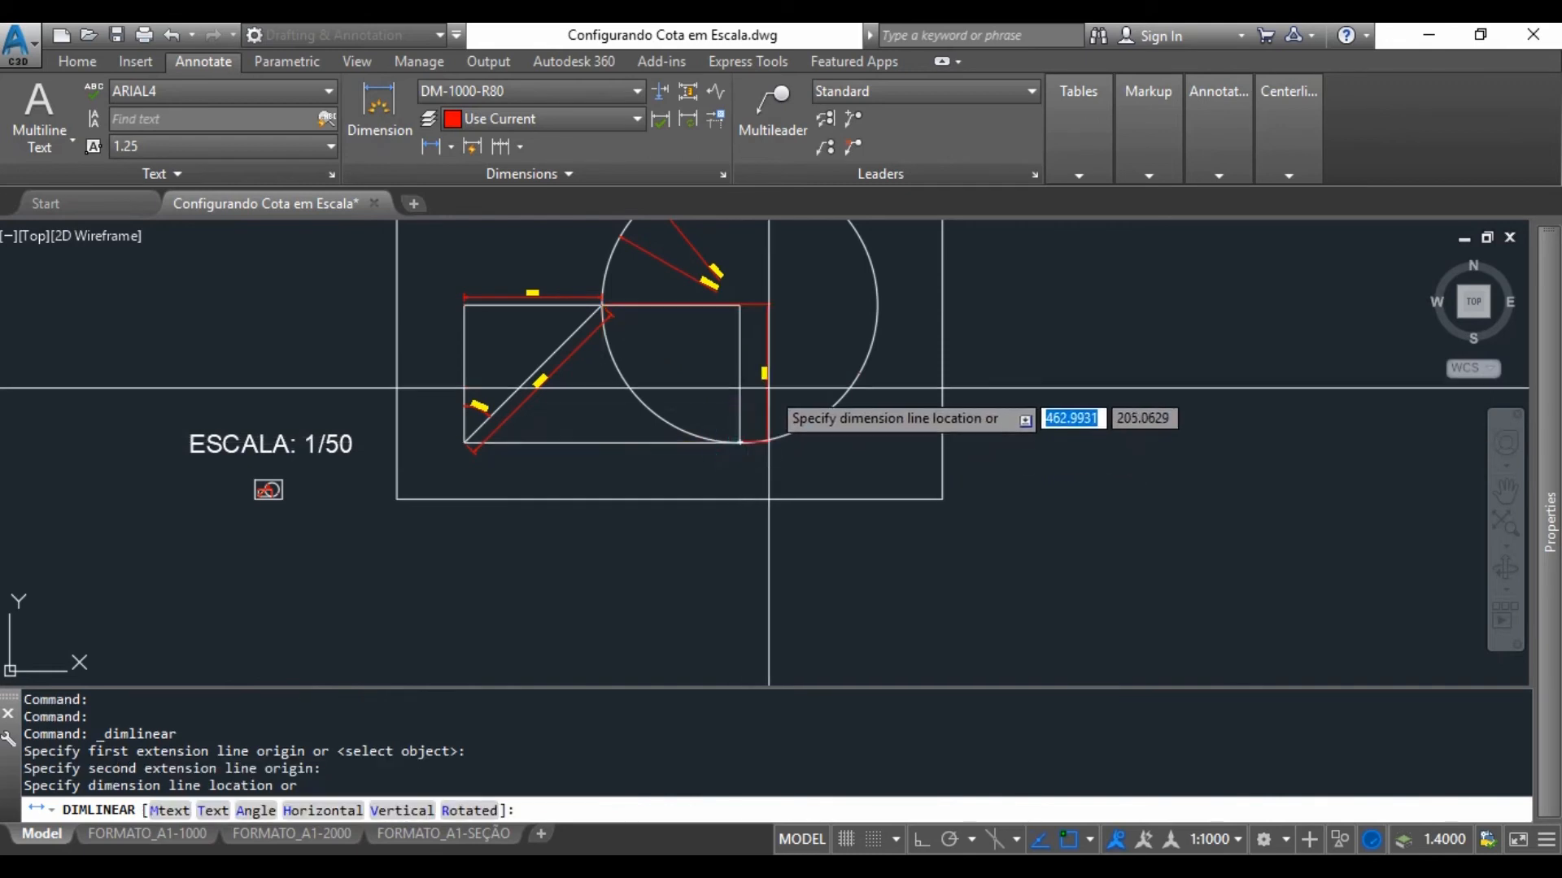
pyautogui.scroll(4, 677, 303)
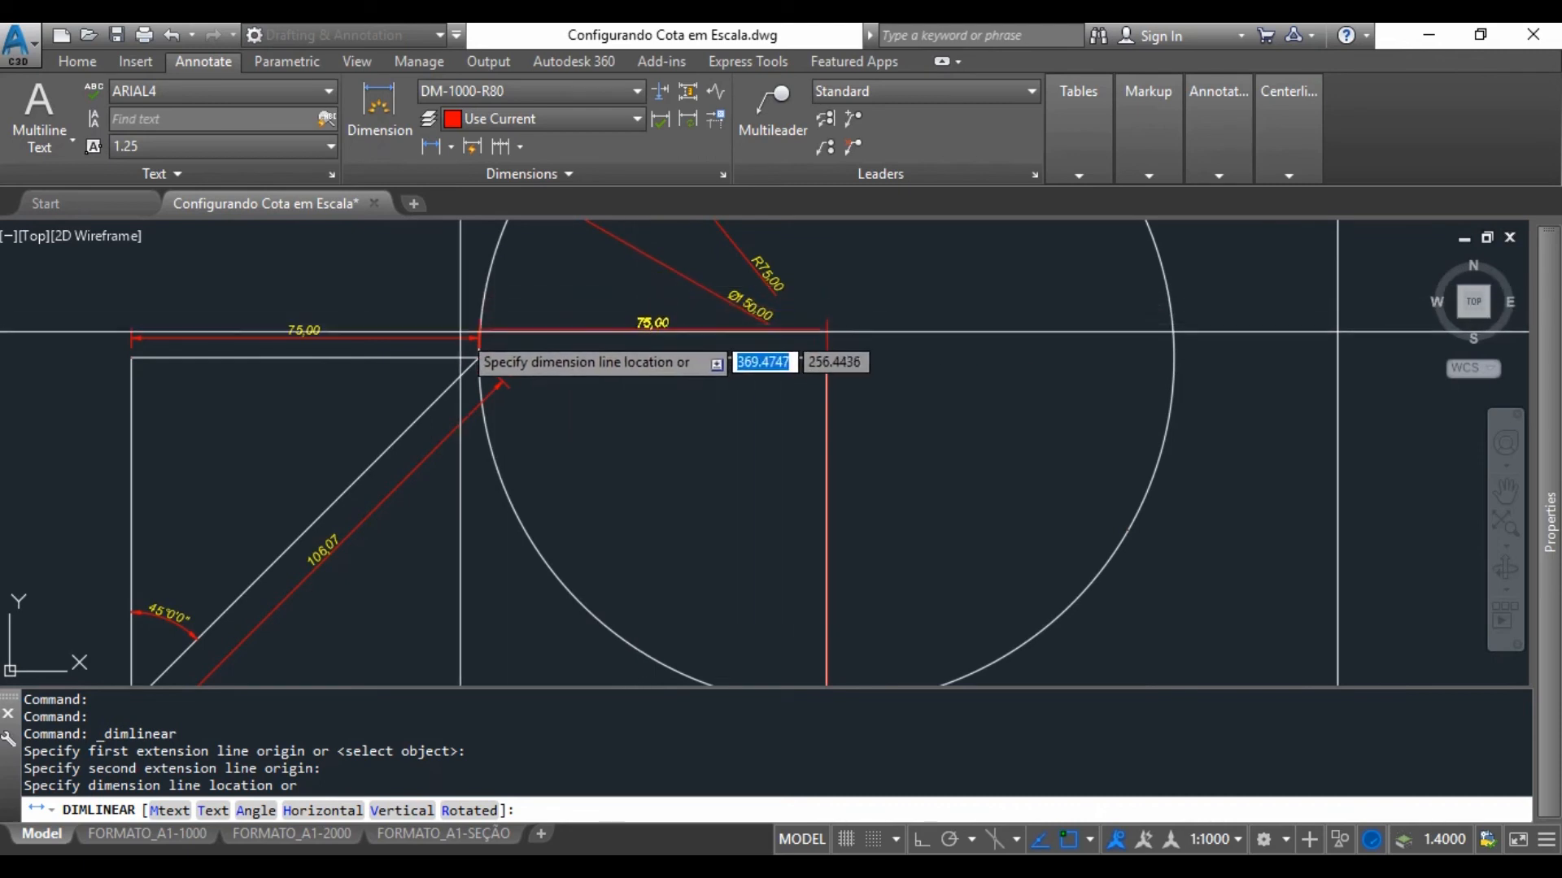
pyautogui.click(433, 338)
pyautogui.scroll(-6, 682, 426)
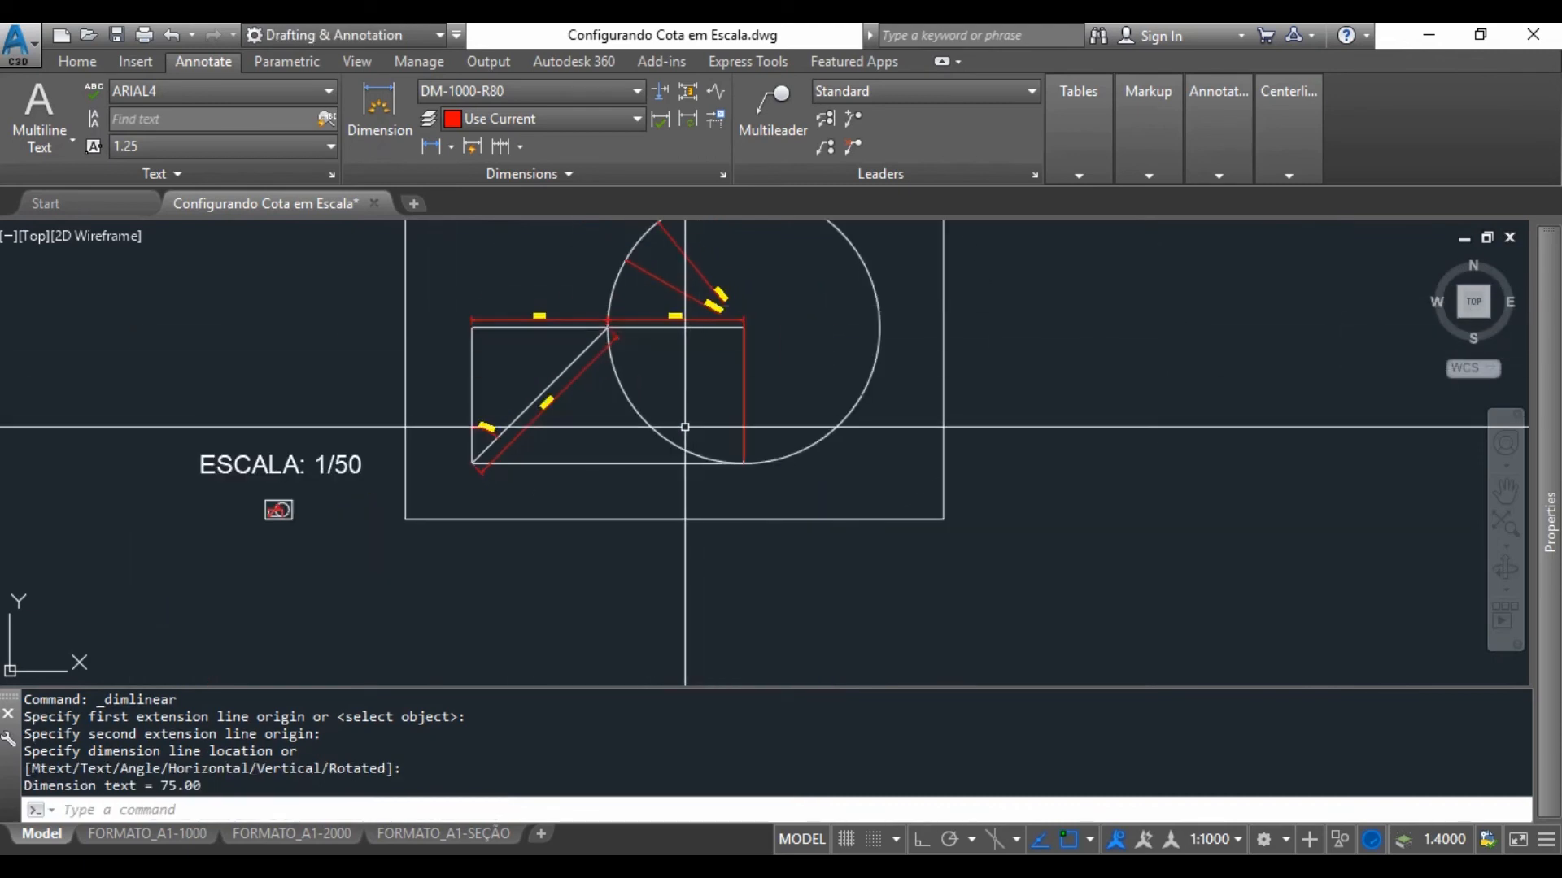
# Zoom to the drawing extents to review the dimensioned 1/50 and 1/1000 drawings together.
pyautogui.press('Escape')
pyautogui.press('Escape')
pyautogui.write('z')
pyautogui.press('Return')
pyautogui.write('e')
pyautogui.press('Return')
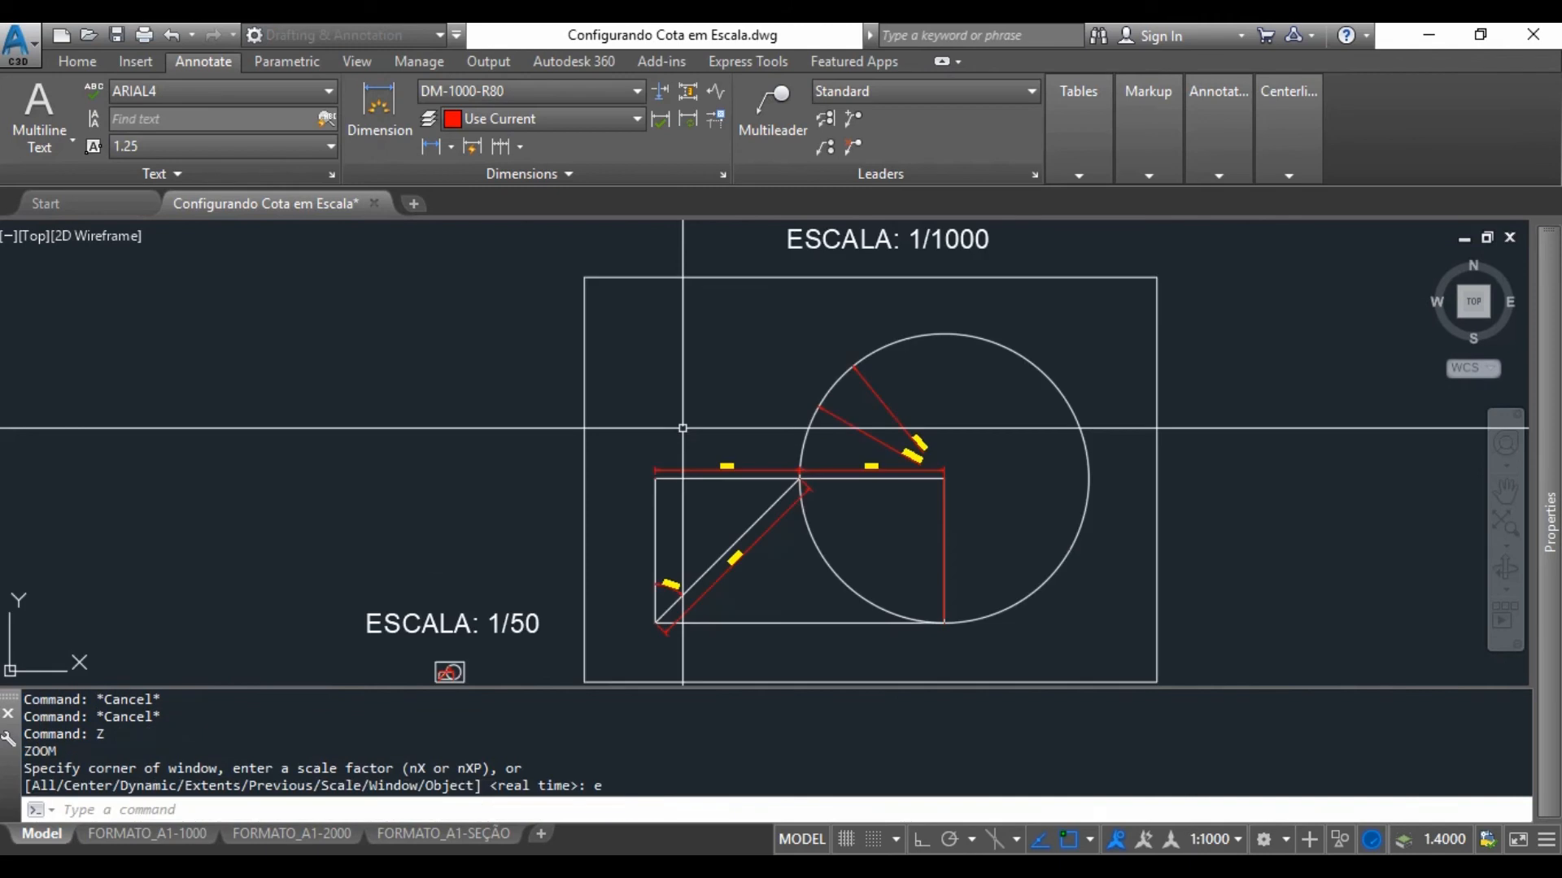